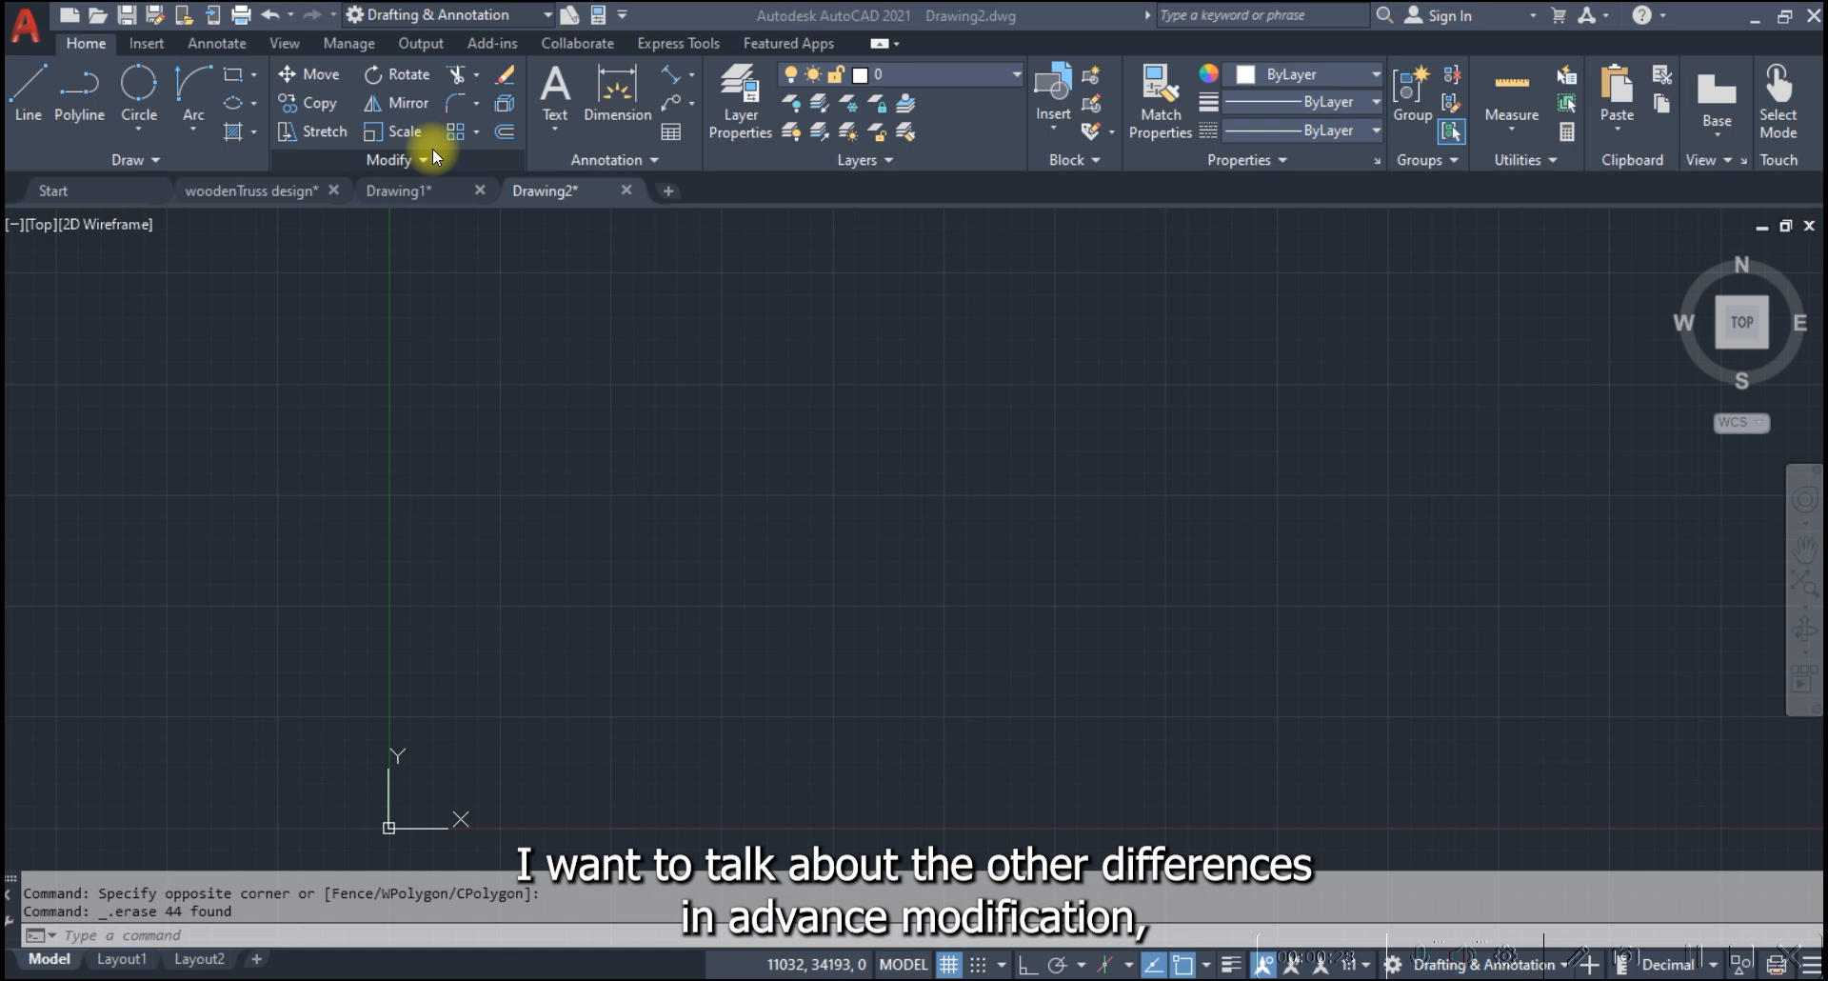
# Draw a rectangle about 18000 units wide and 6100 units high in the empty drawing, clear of the origin
pyautogui.click(190, 156)
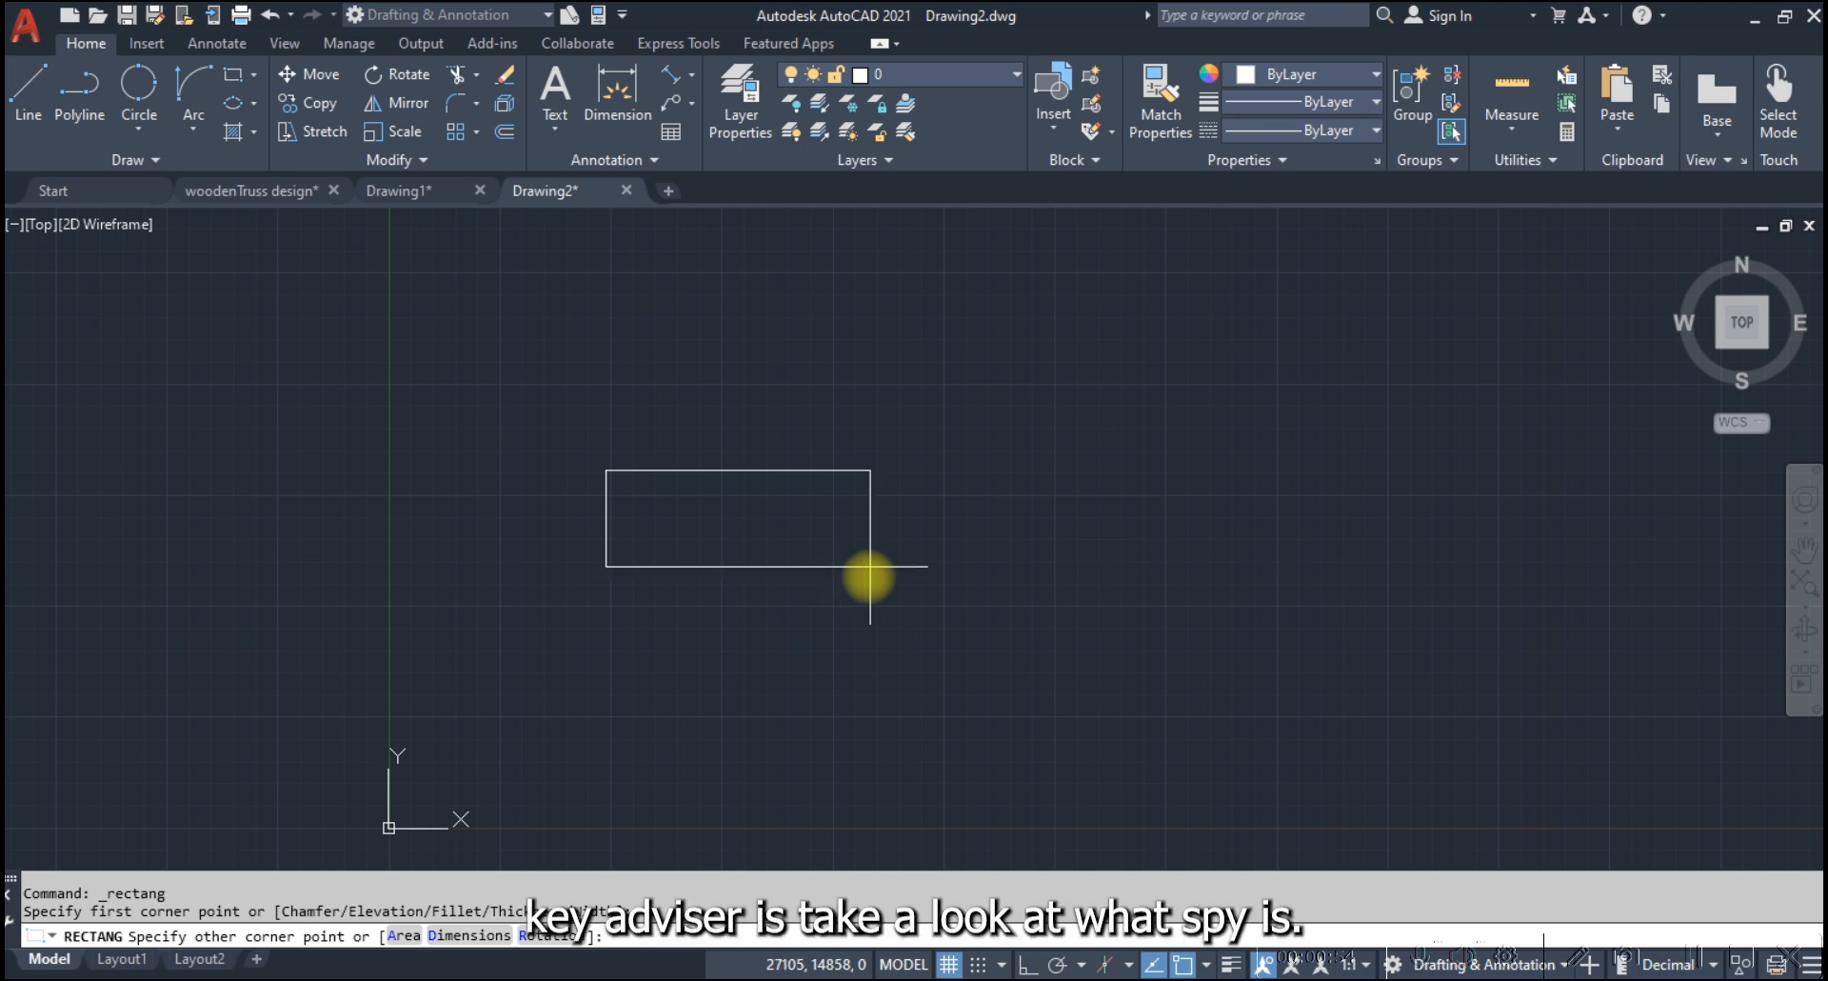
pyautogui.click(926, 578)
pyautogui.scroll(2, 646, 448)
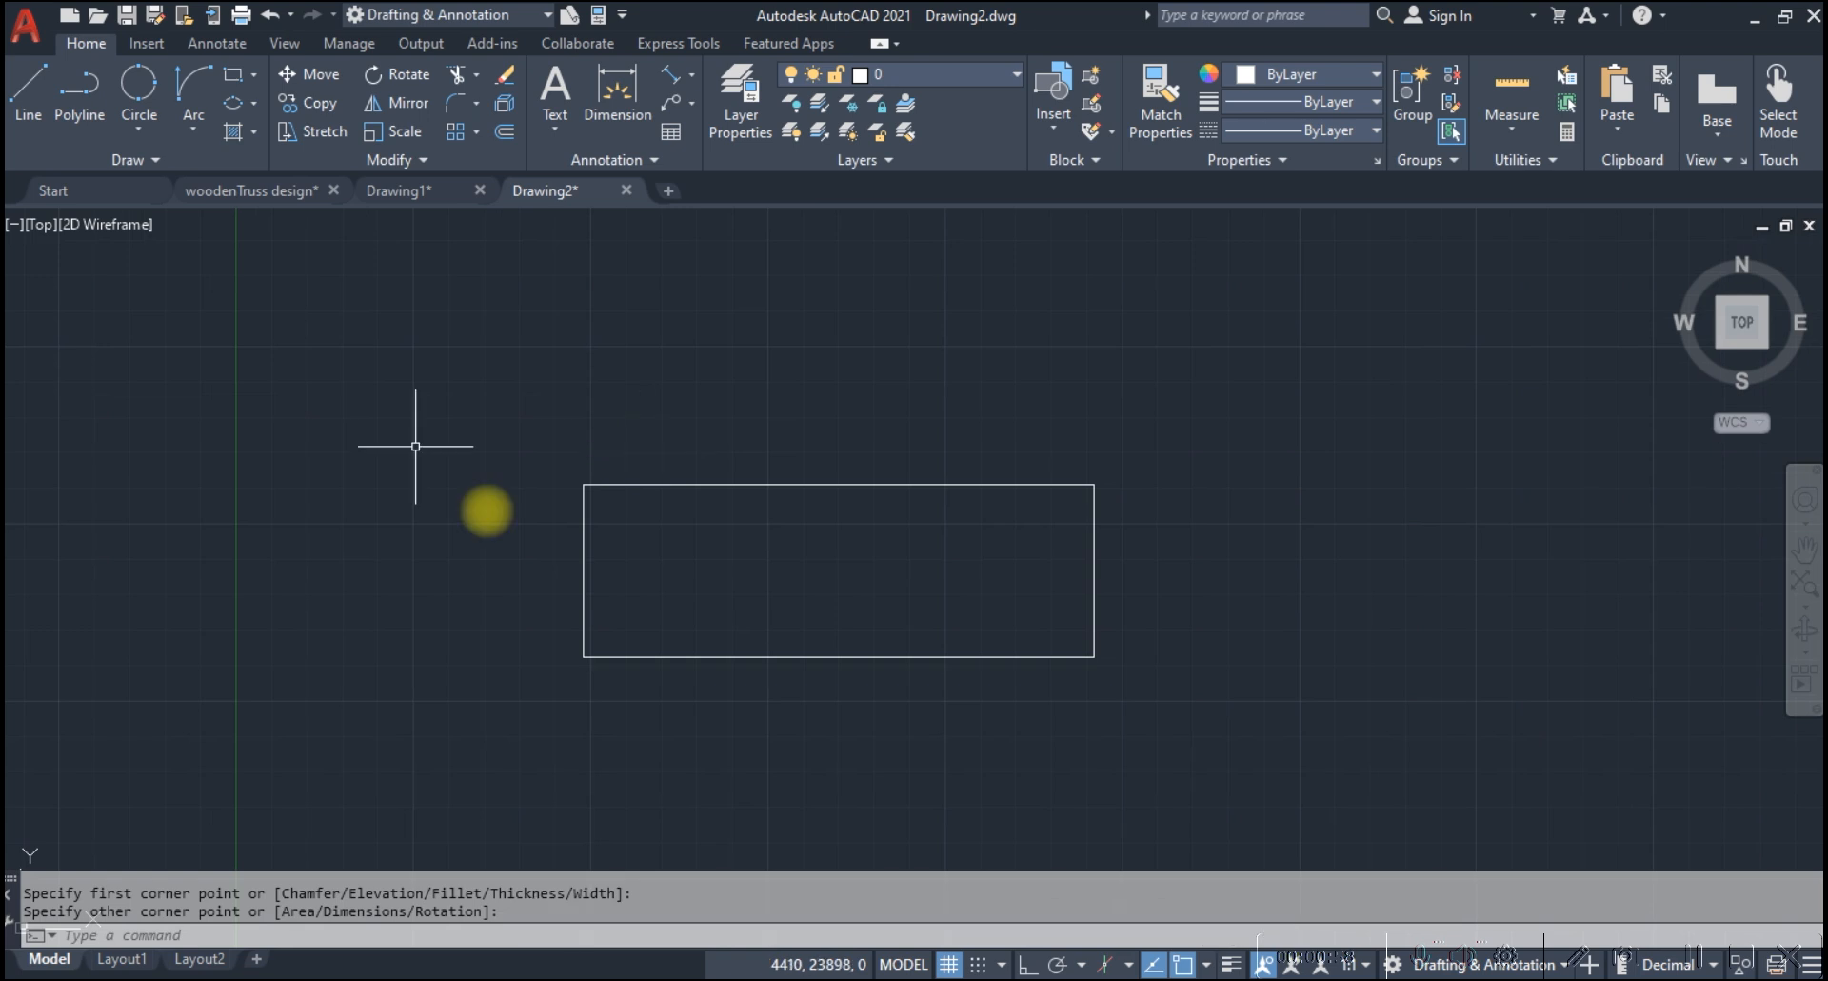
pyautogui.click(619, 503)
pyautogui.click(505, 460)
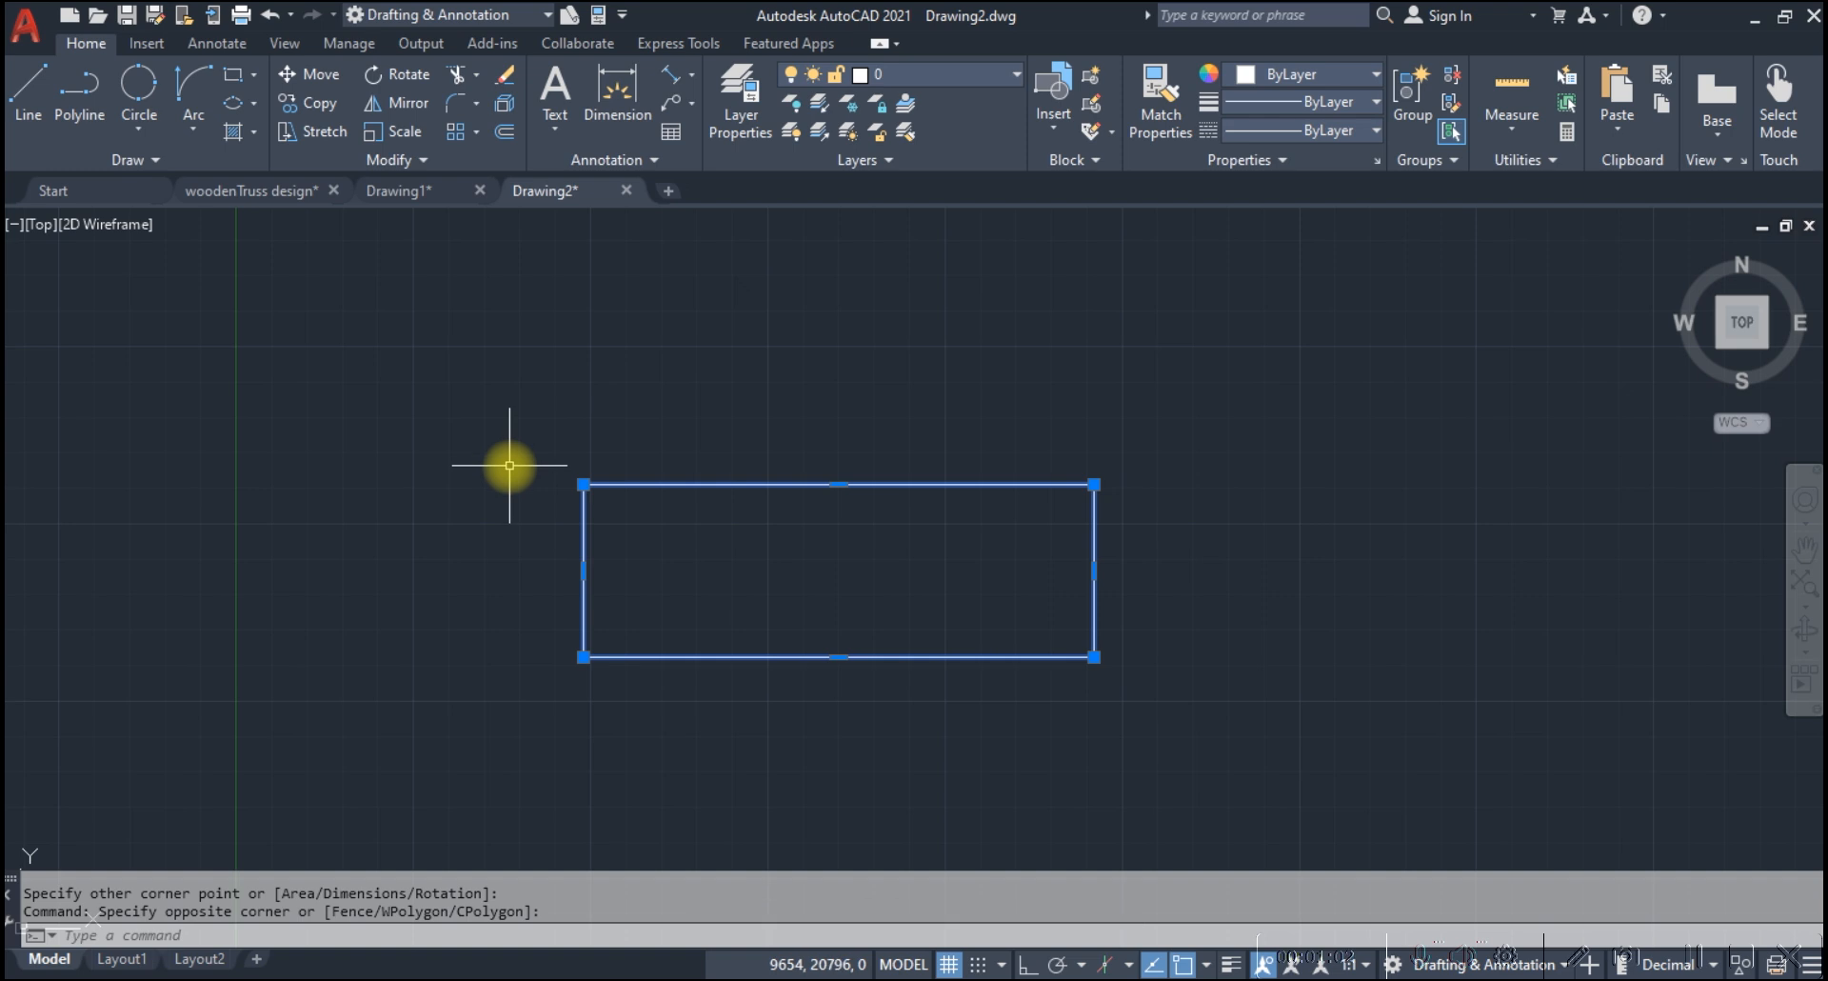
pyautogui.press('Escape')
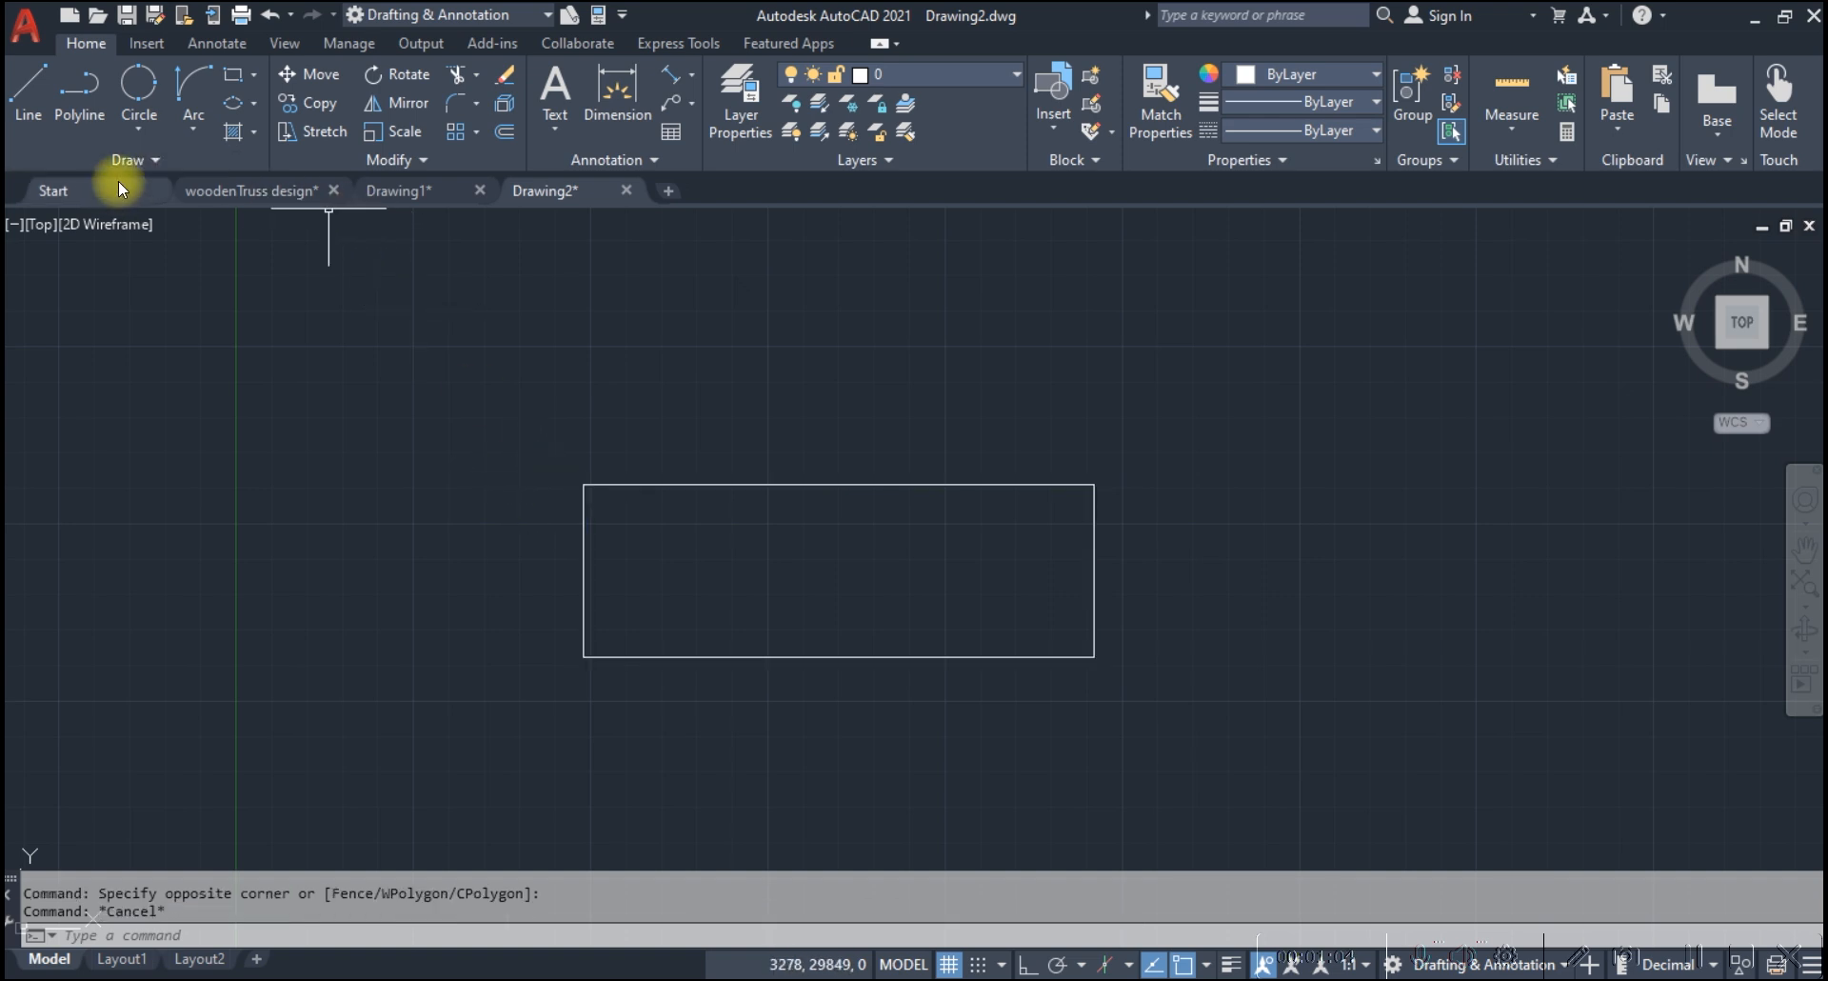
pyautogui.click(139, 159)
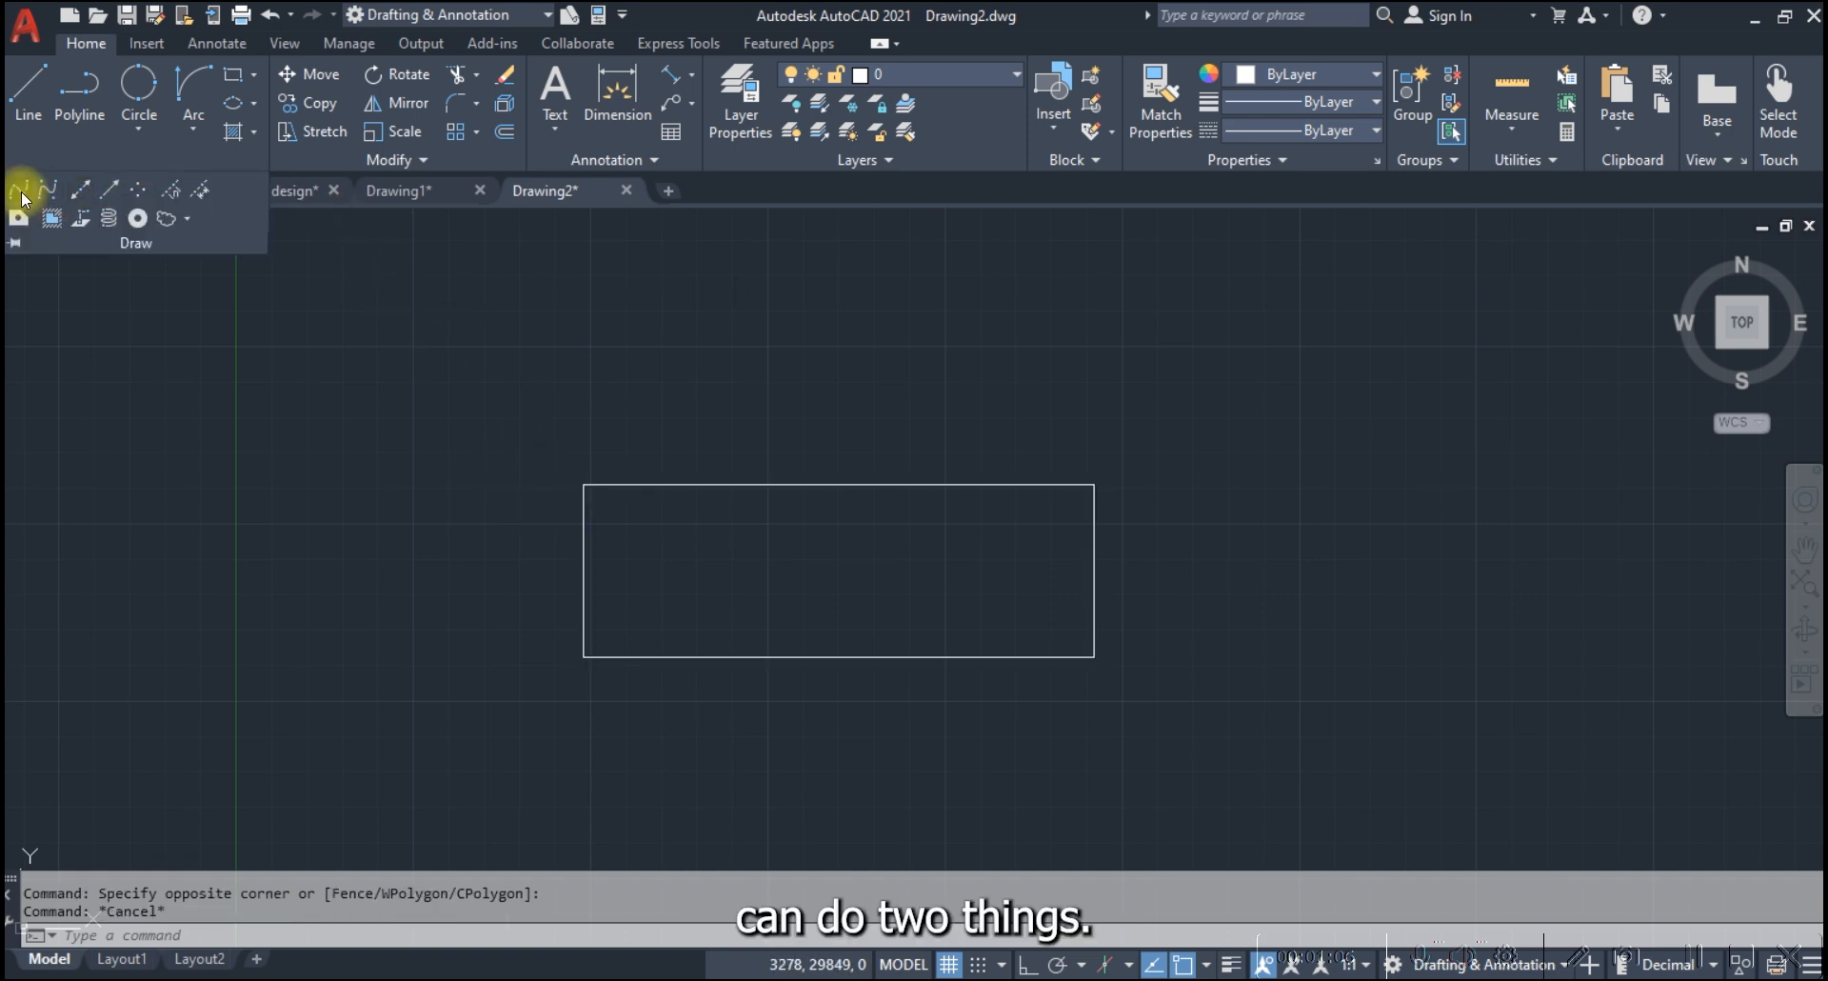
pyautogui.click(22, 198)
pyautogui.scroll(2, 1134, 726)
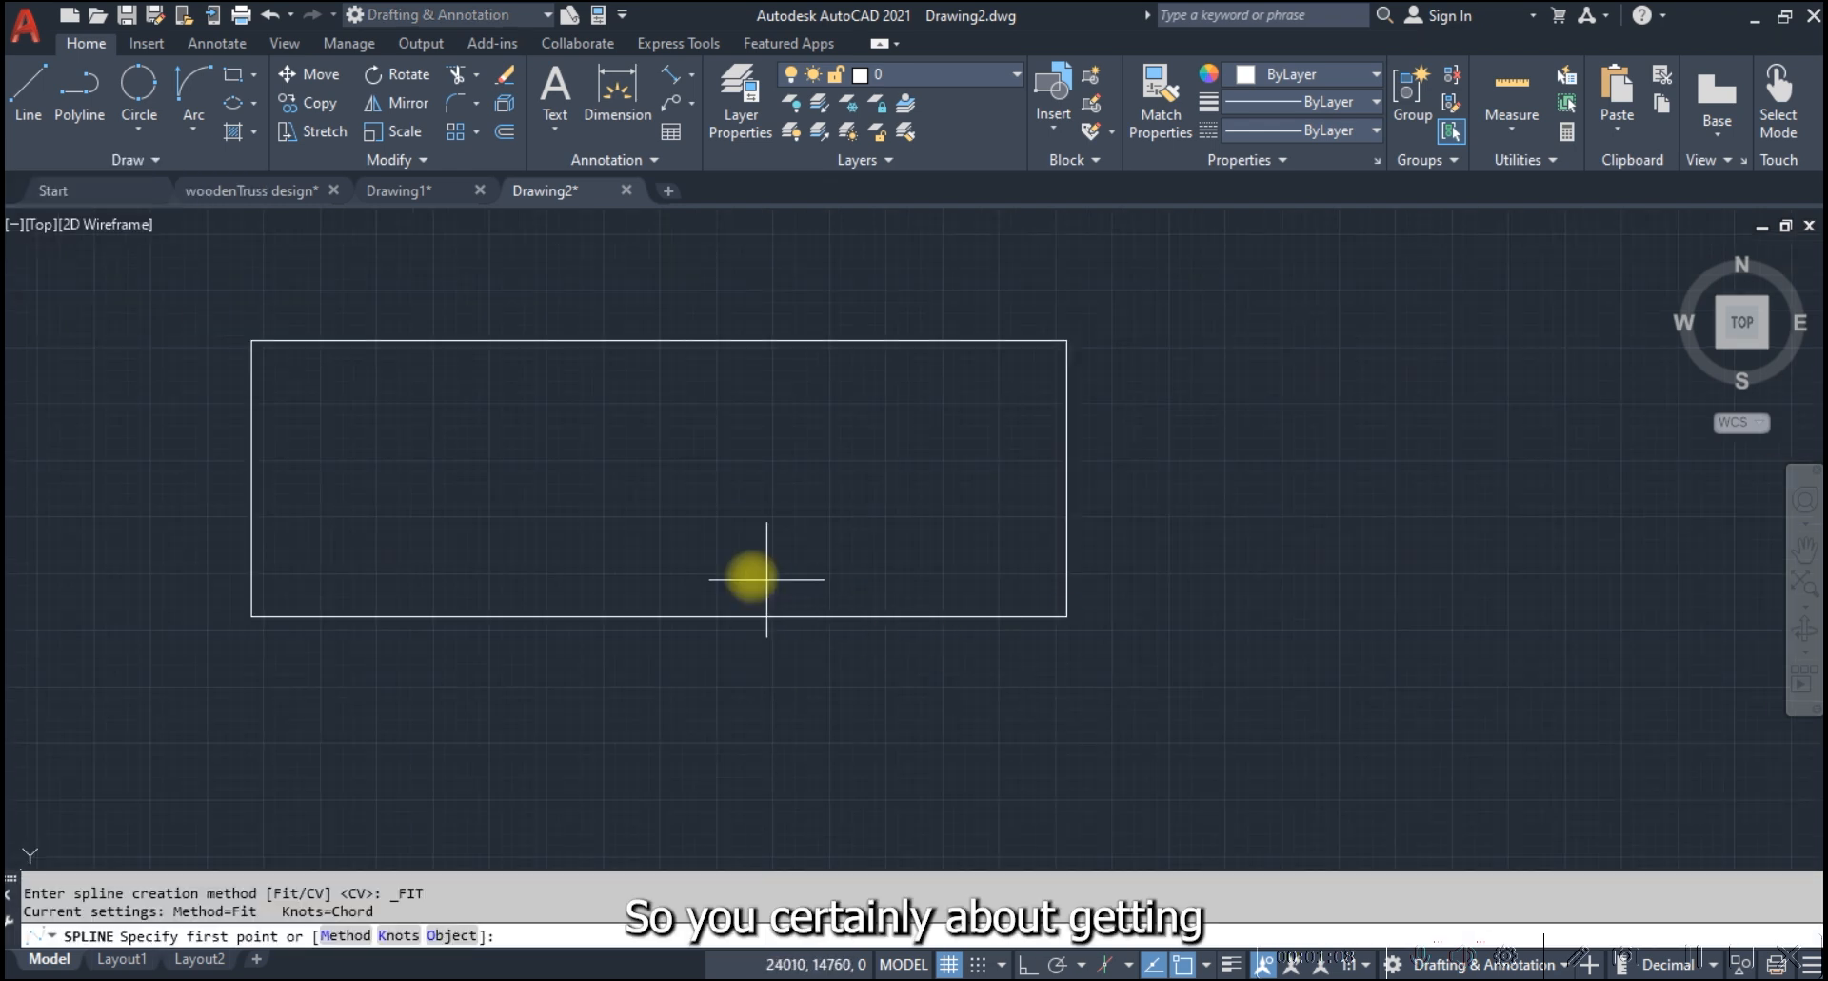
pyautogui.click(260, 346)
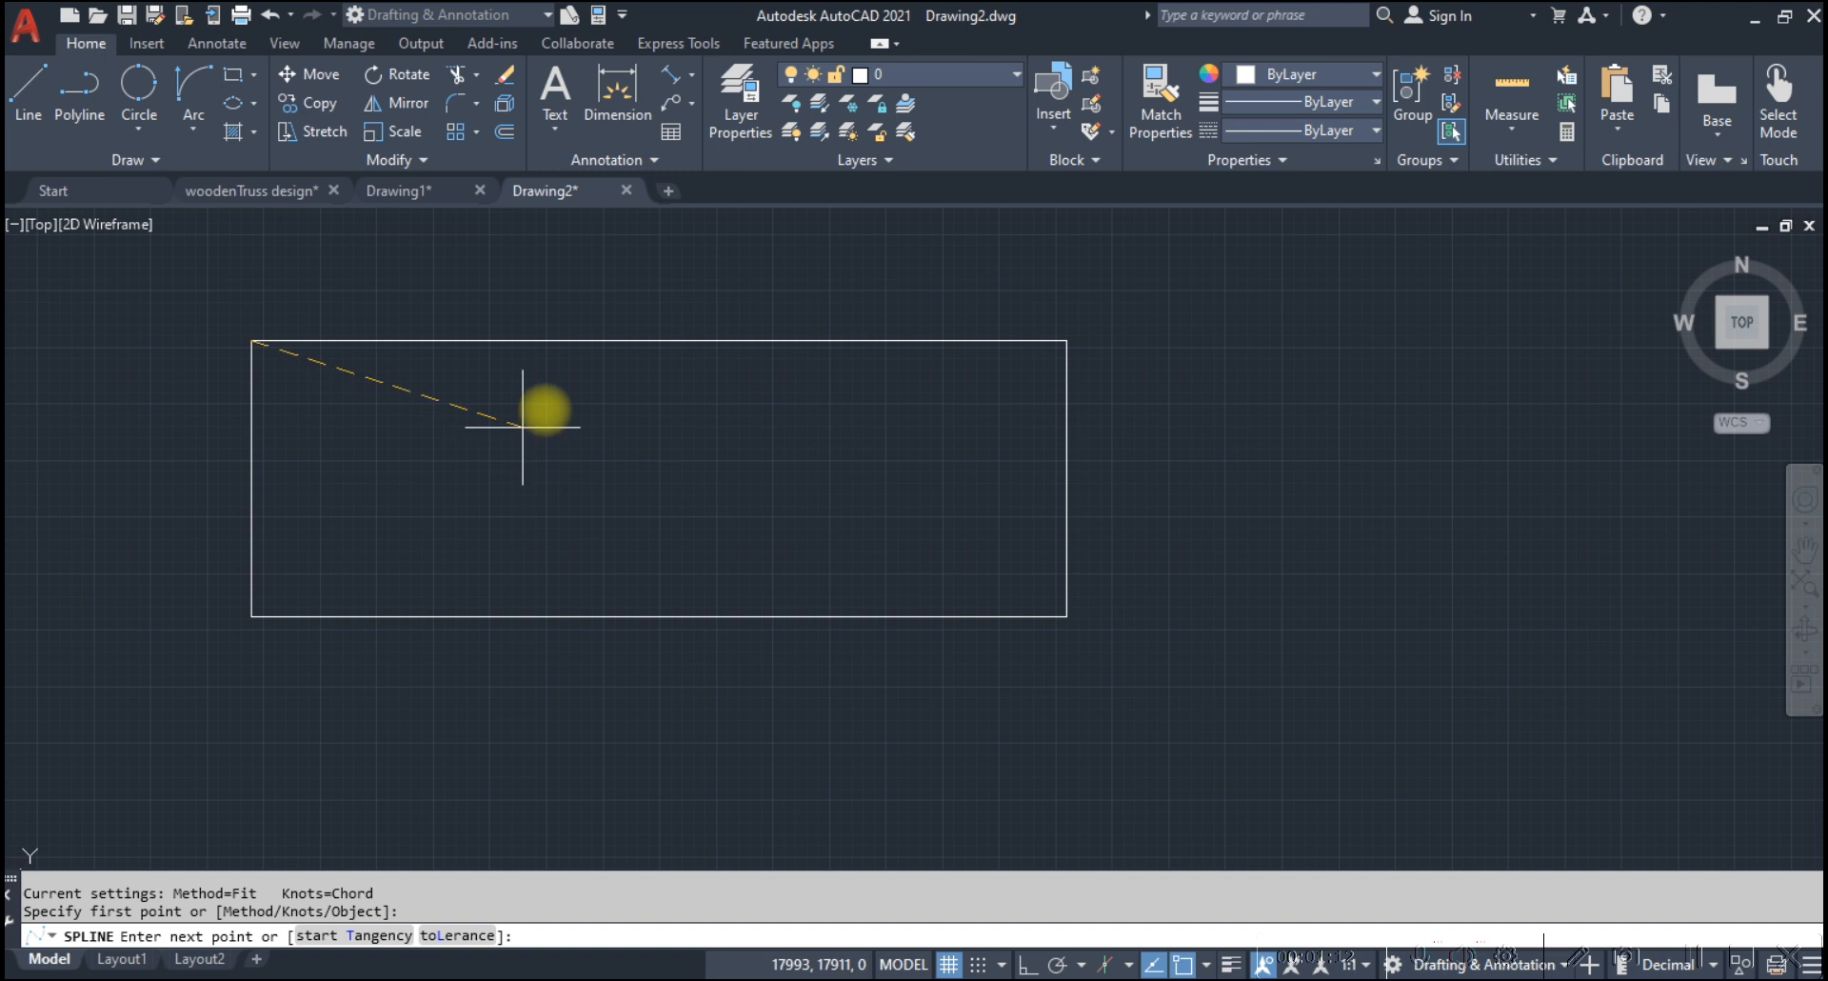
pyautogui.press('Escape')
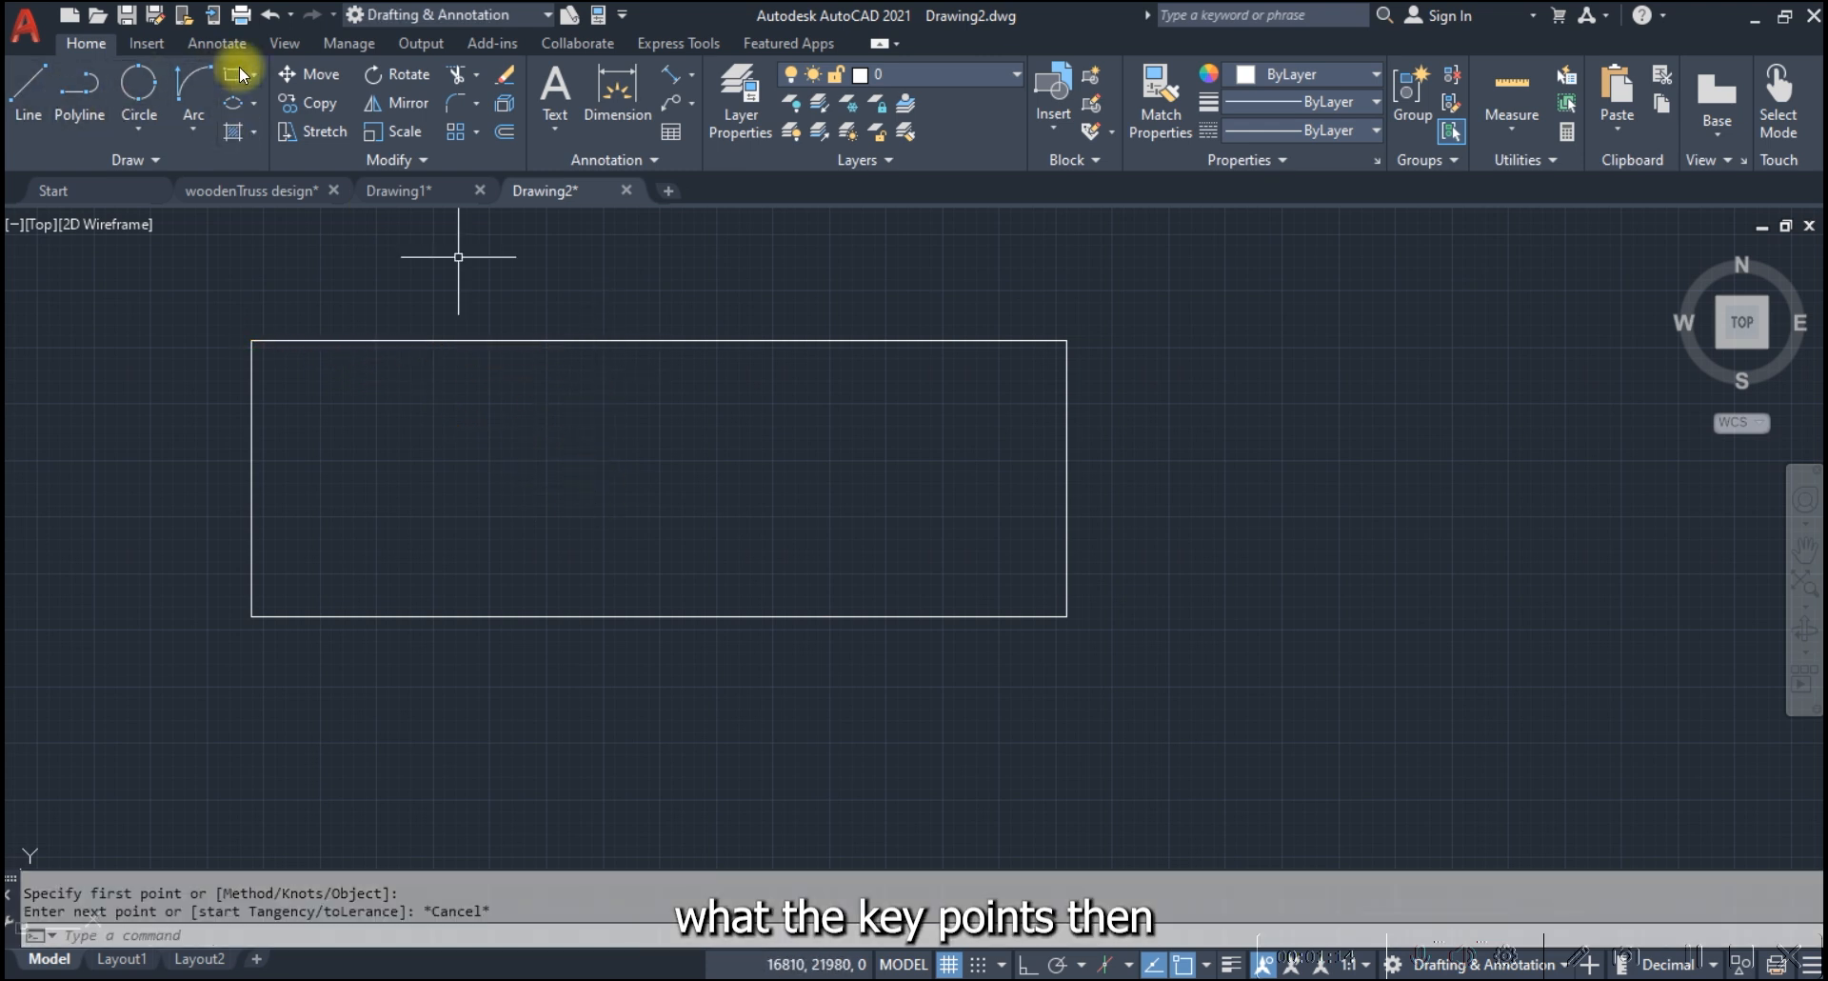
# Create a vertical centerline between the rectangle's left and right edges
pyautogui.click(152, 44)
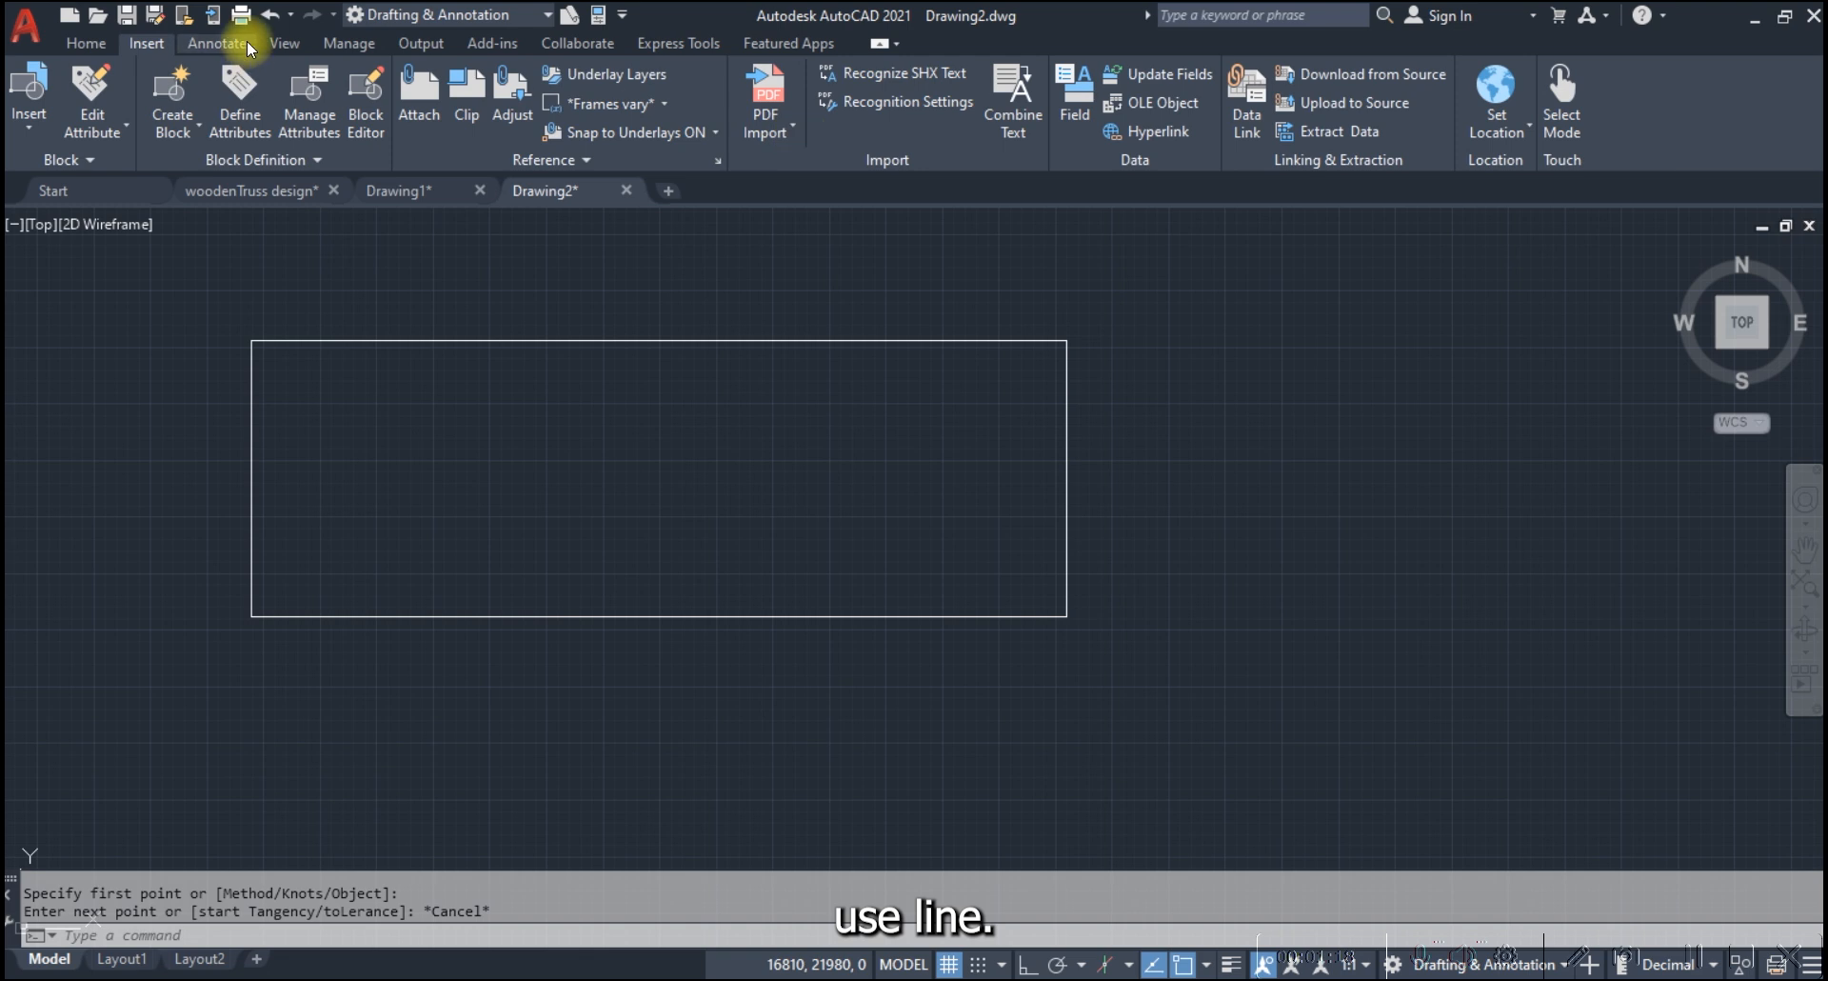
pyautogui.click(220, 43)
pyautogui.click(854, 95)
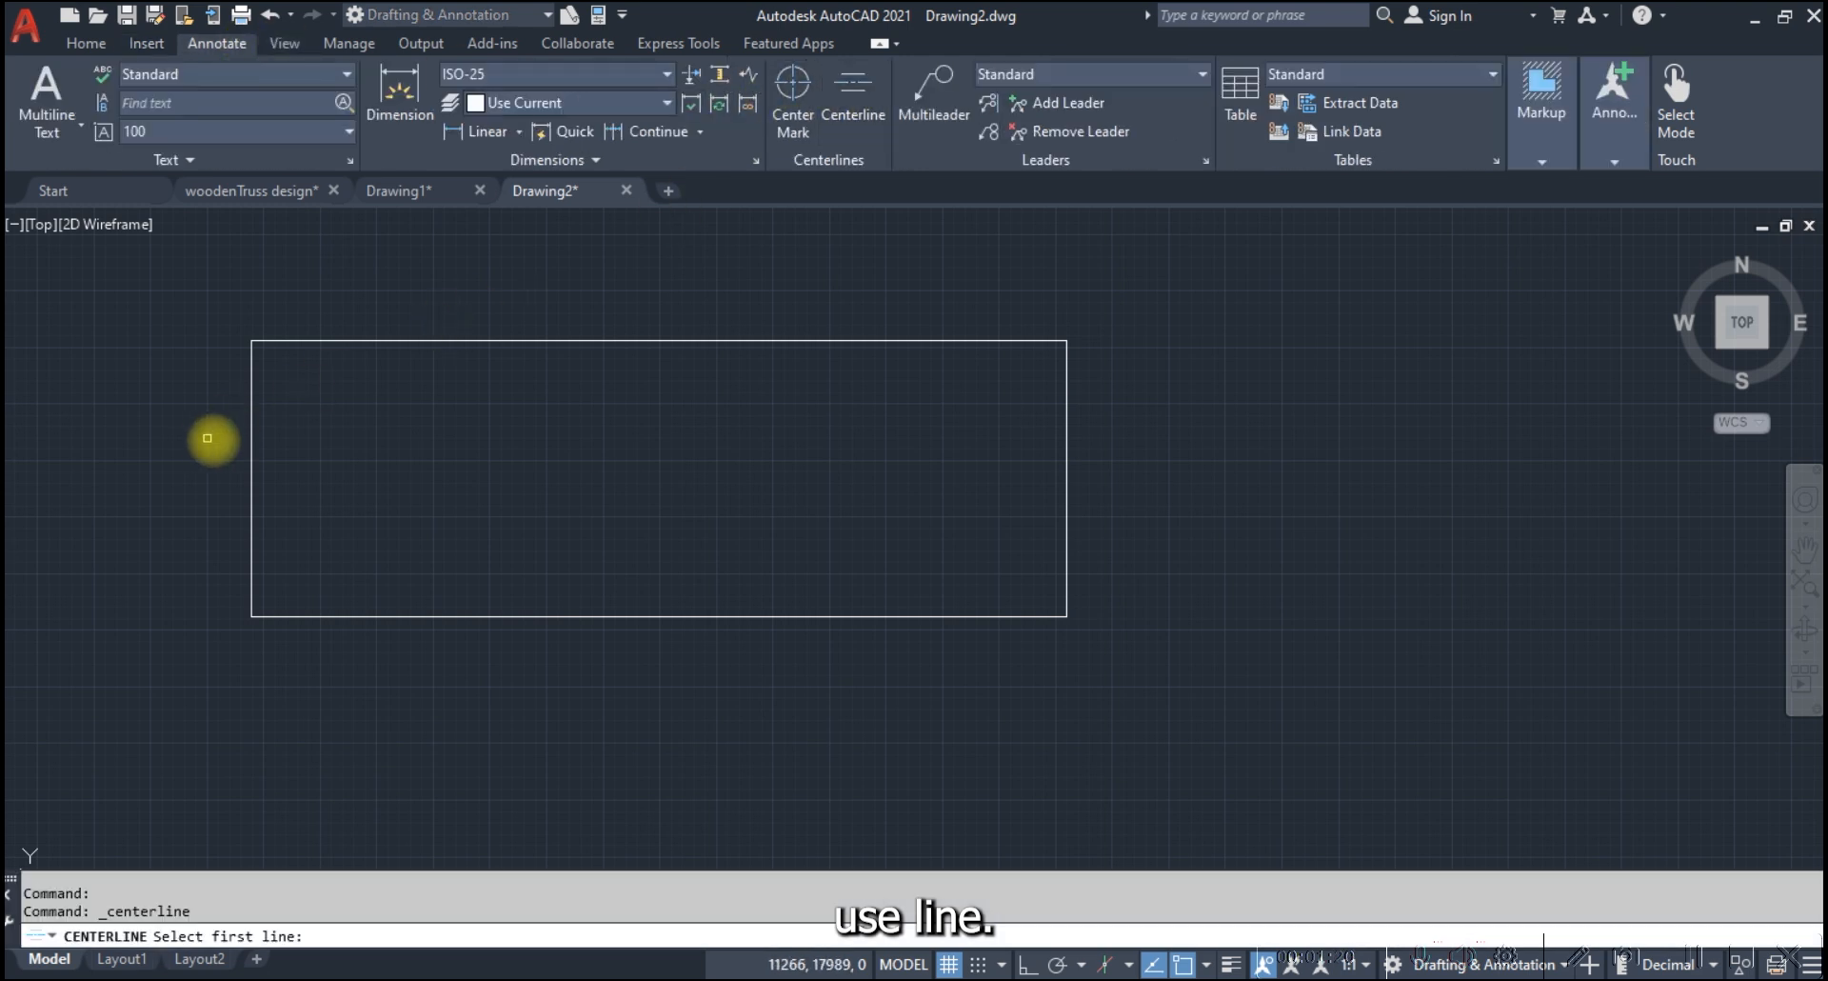
pyautogui.click(252, 427)
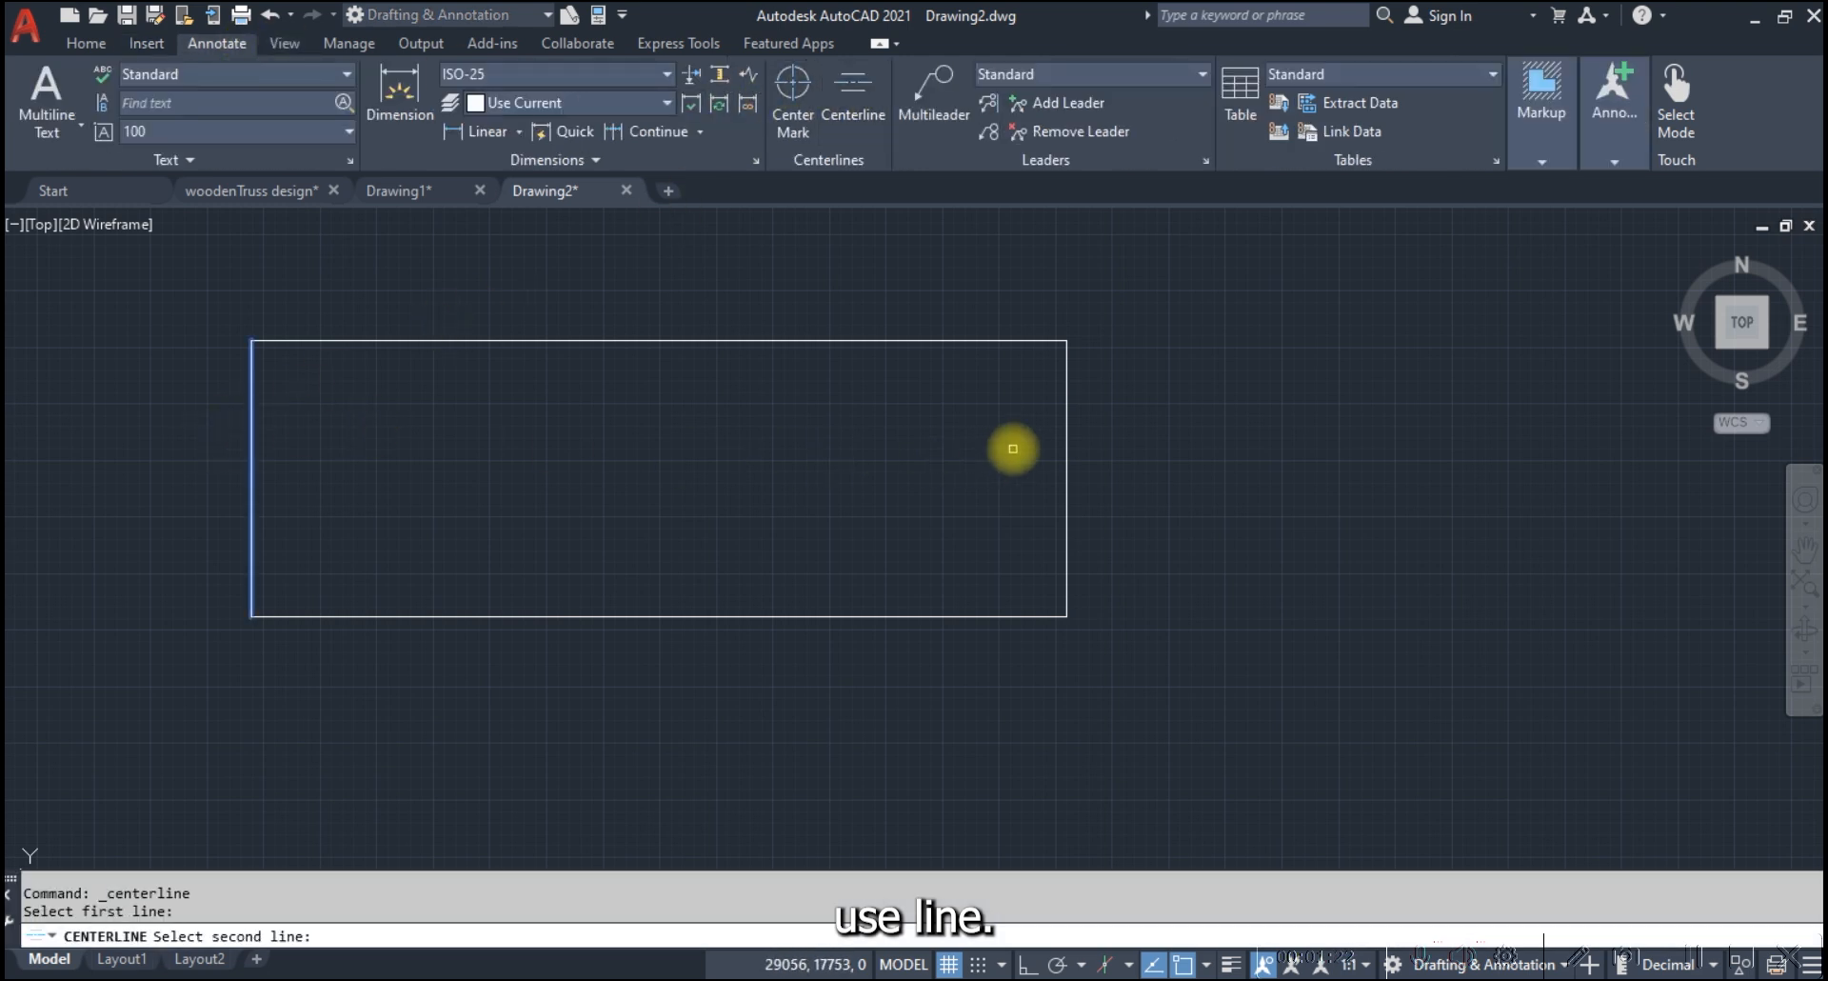
pyautogui.click(1067, 425)
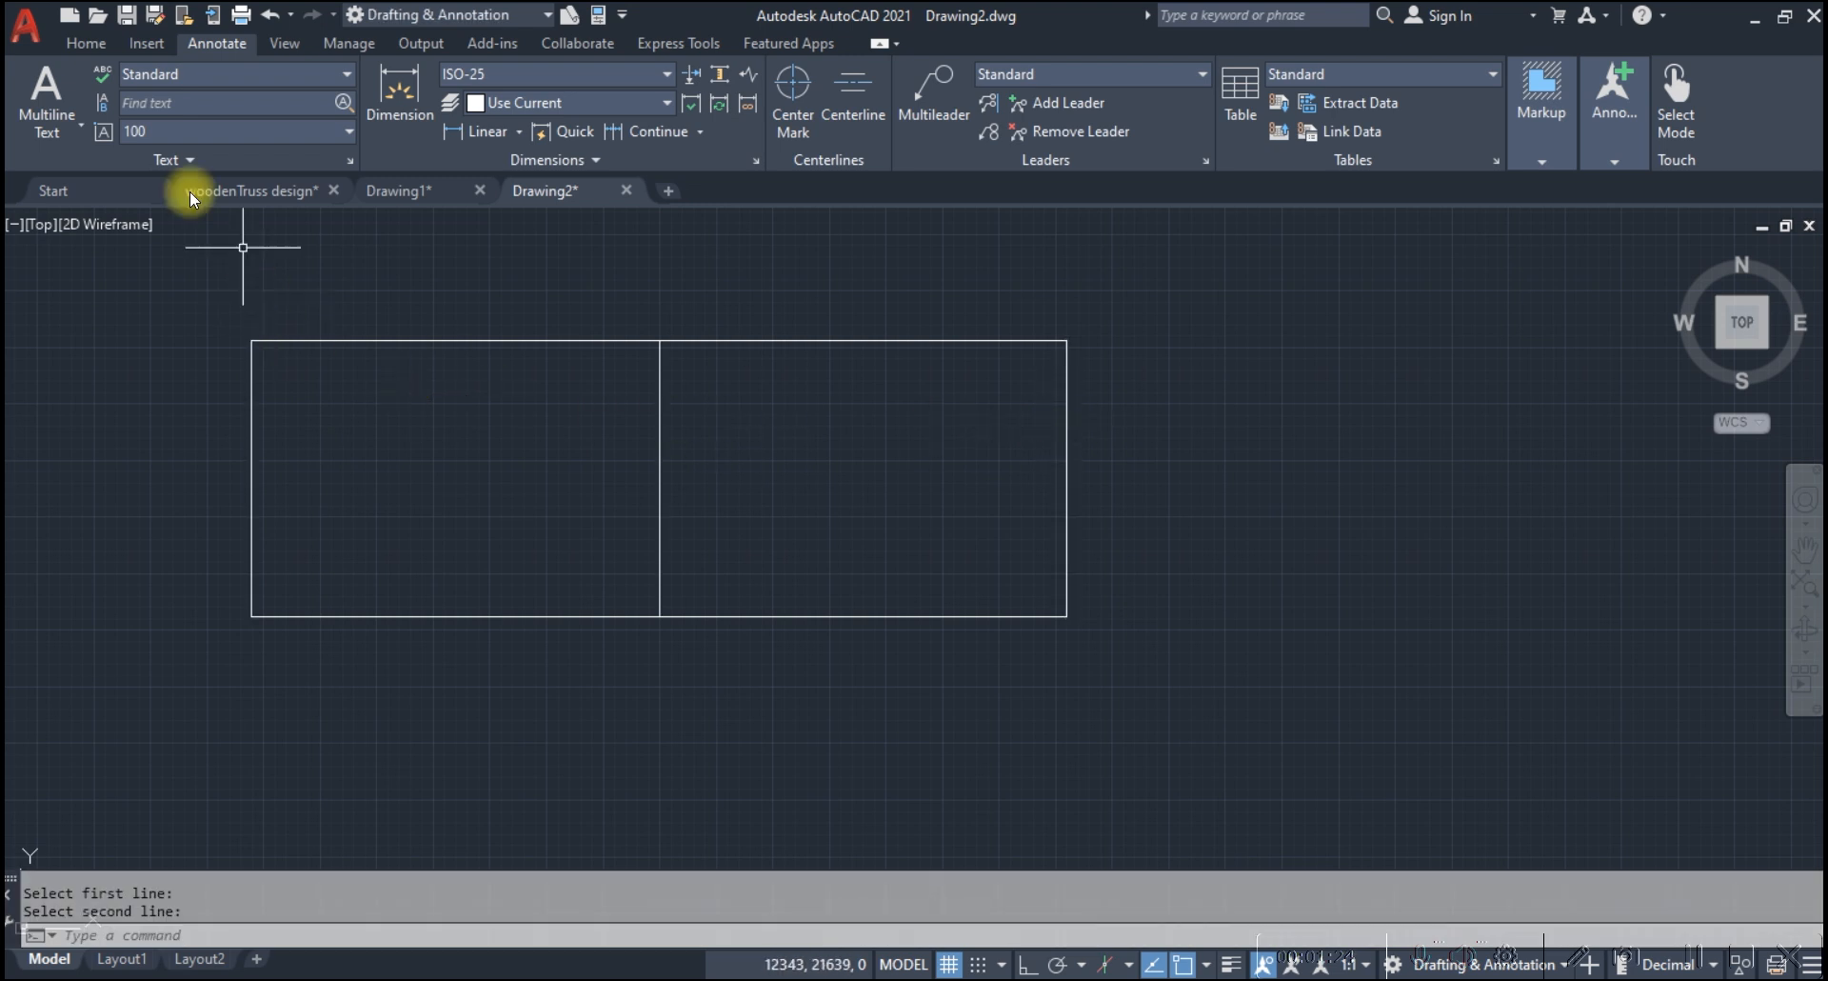
# Try a fit-point spline from the rectangle's upper-left corner through the centerline's midpoint and the upper-right corner, continuing in waves beyond the rectangle
pyautogui.click(78, 43)
pyautogui.click(124, 162)
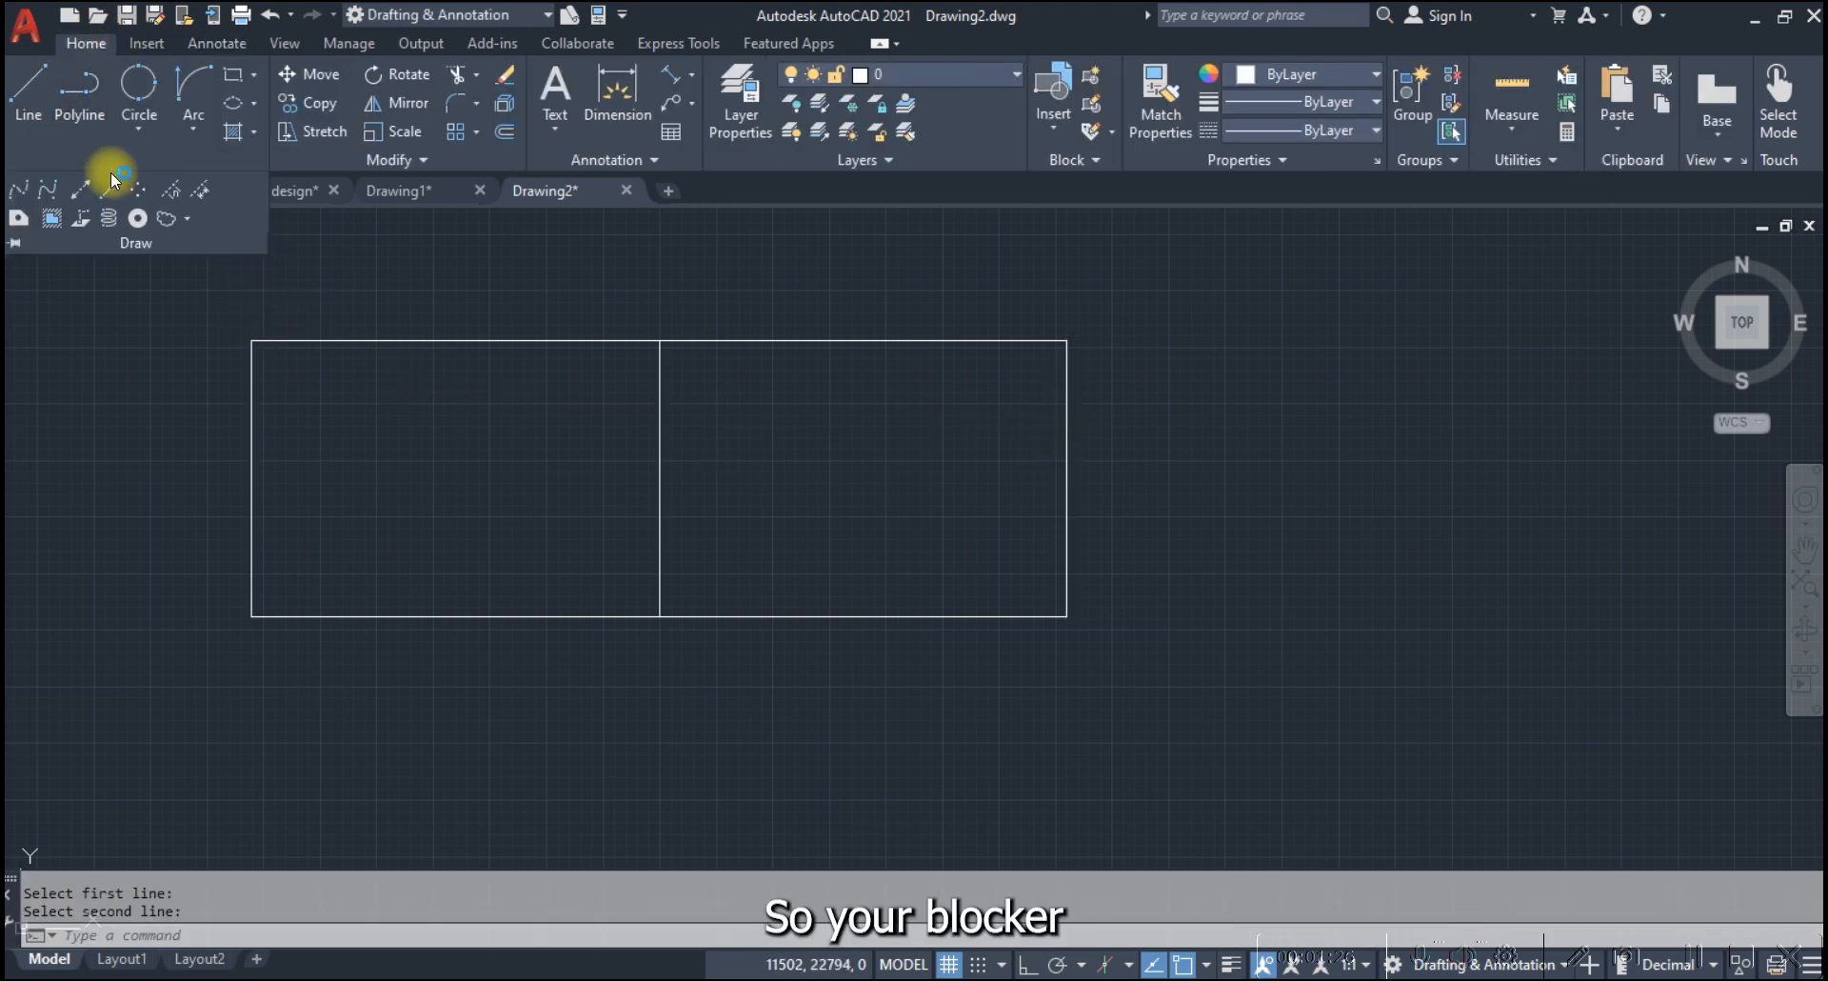
pyautogui.click(25, 190)
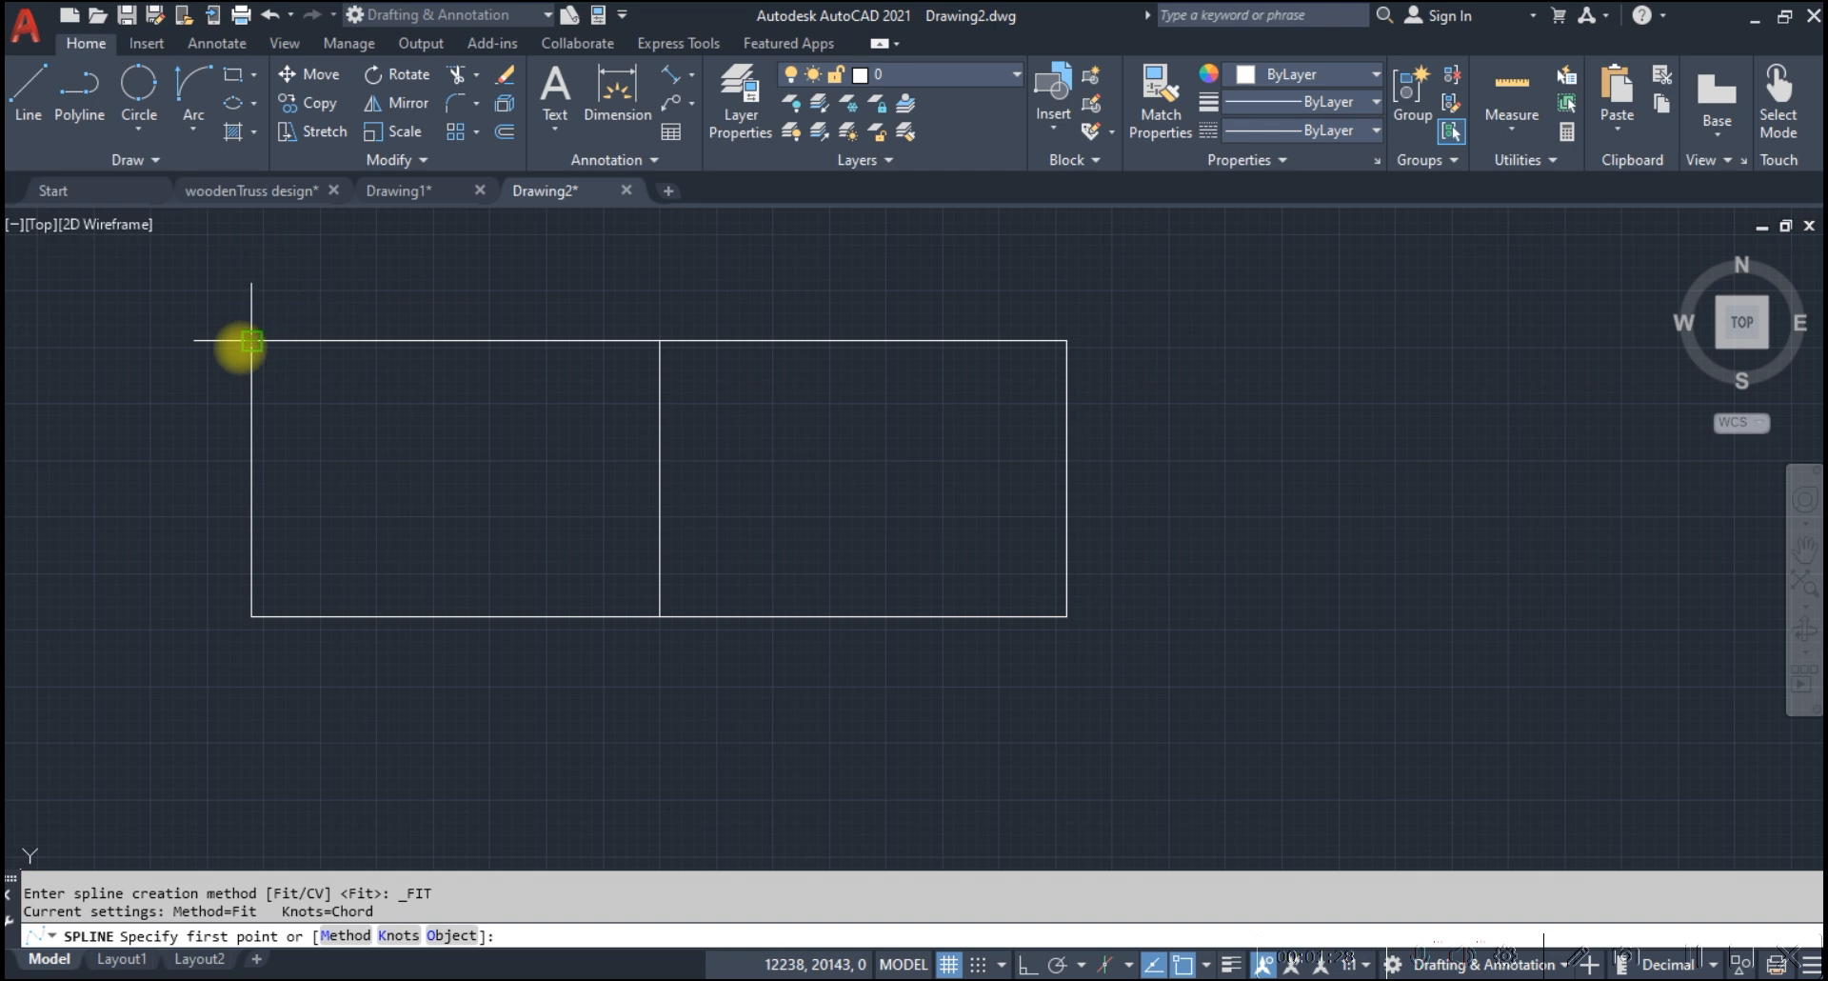
pyautogui.click(252, 340)
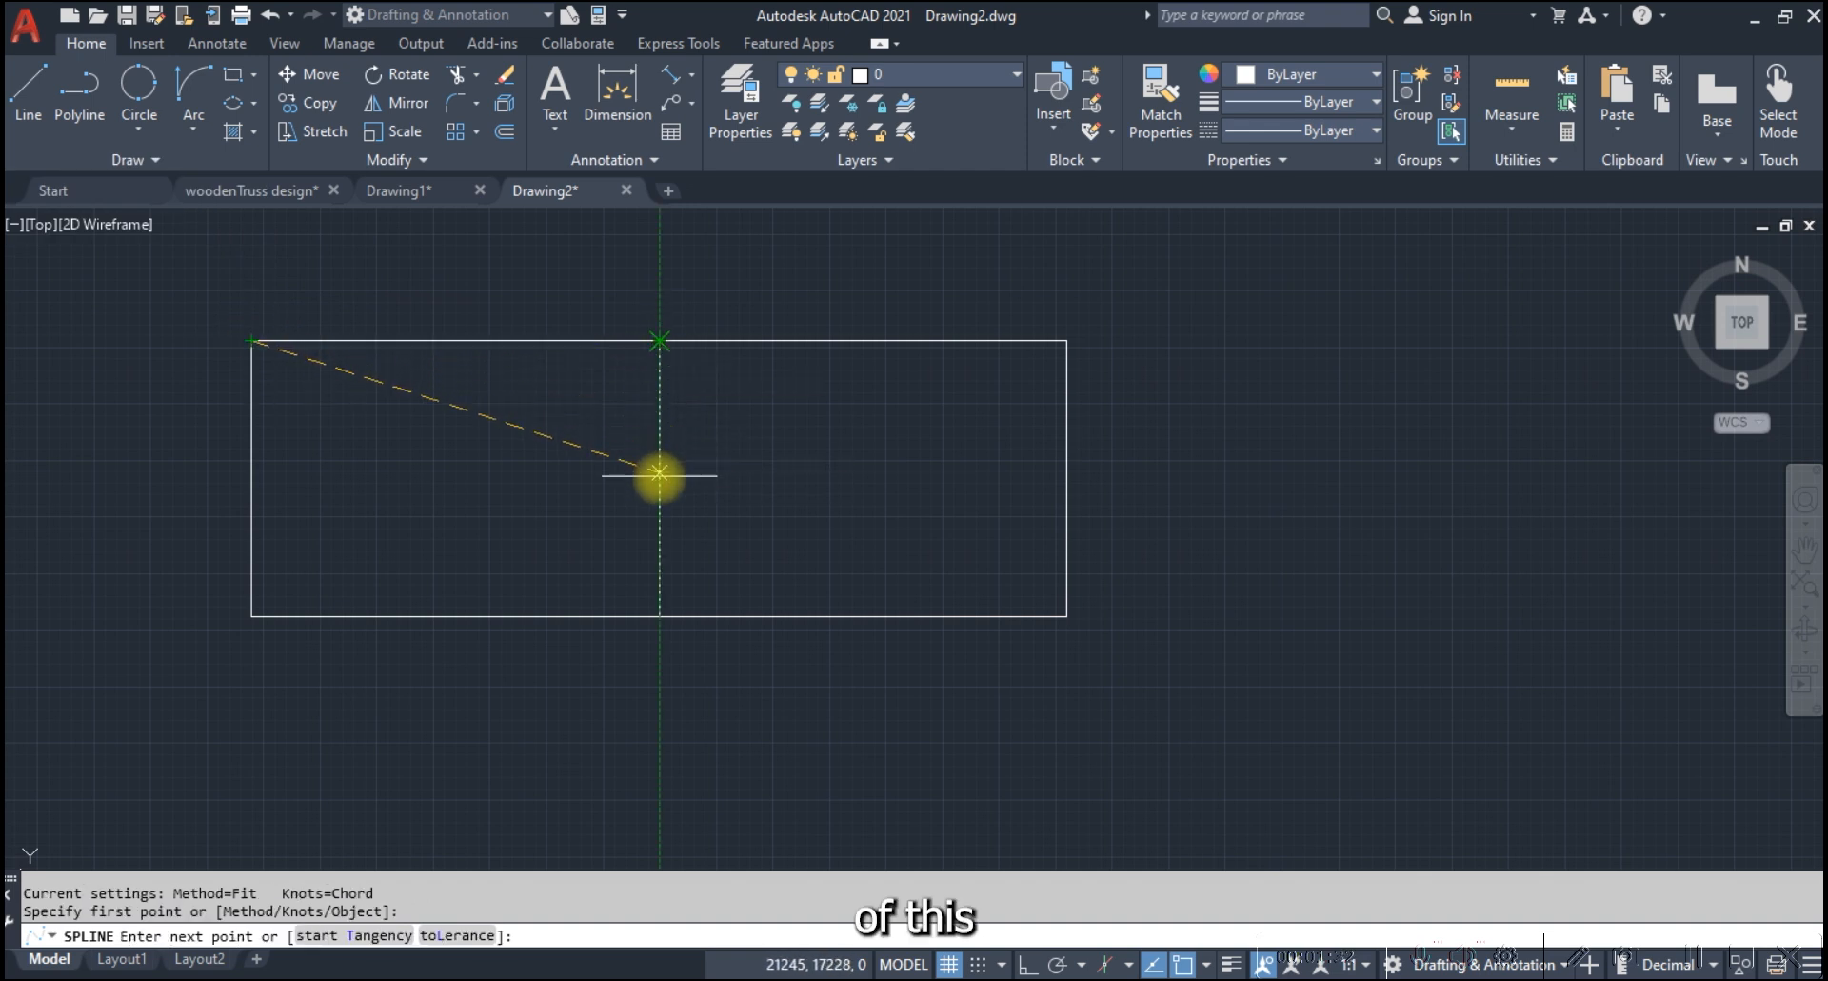
pyautogui.click(659, 479)
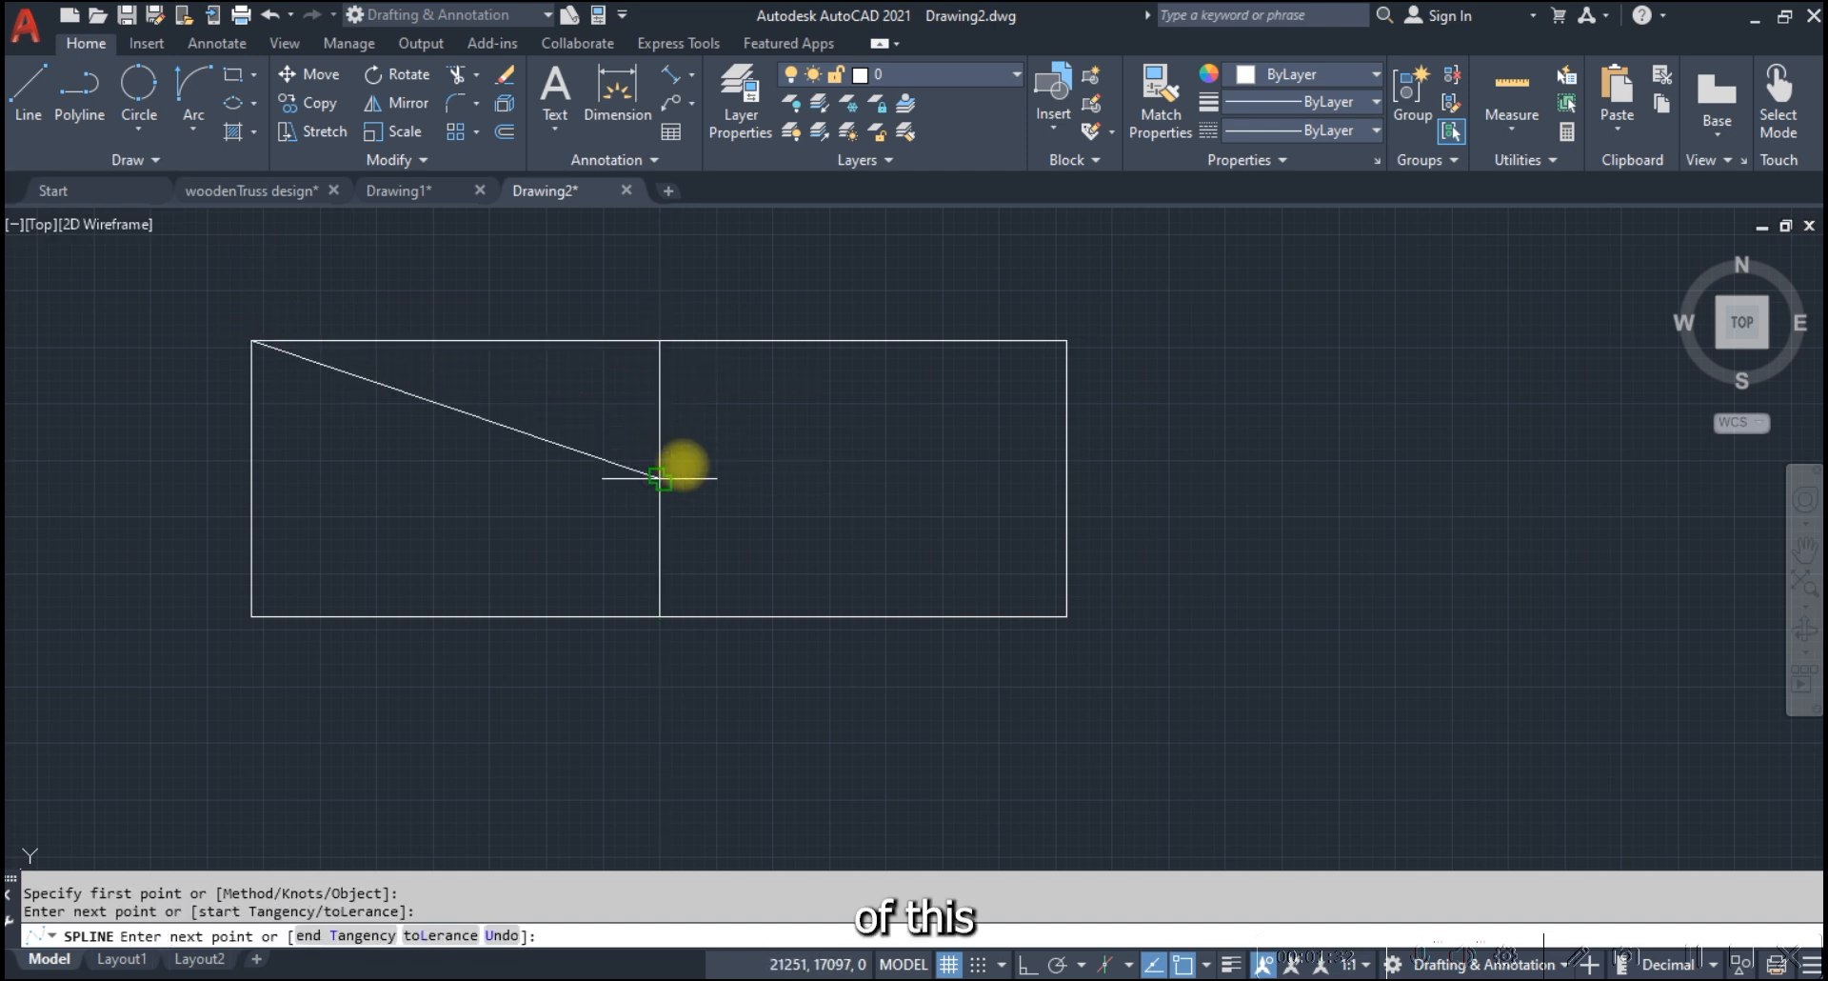
pyautogui.click(1067, 340)
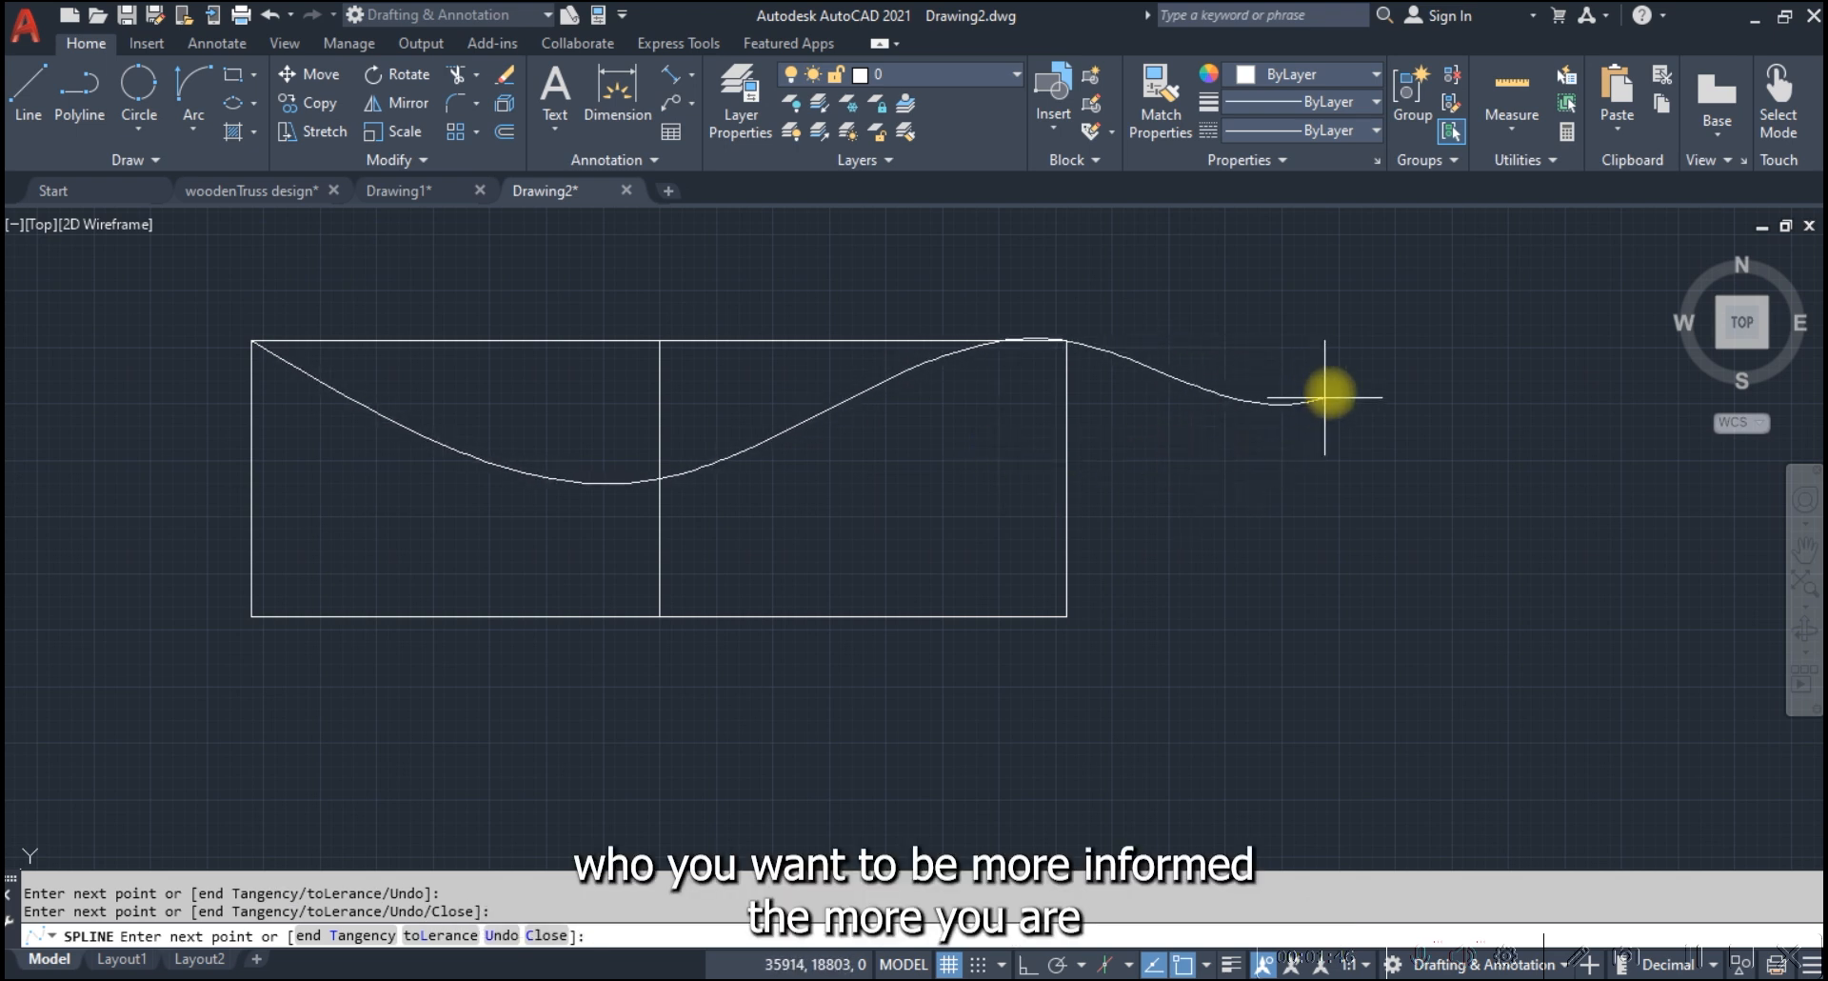
pyautogui.click(1300, 403)
pyautogui.click(1333, 577)
pyautogui.click(1578, 454)
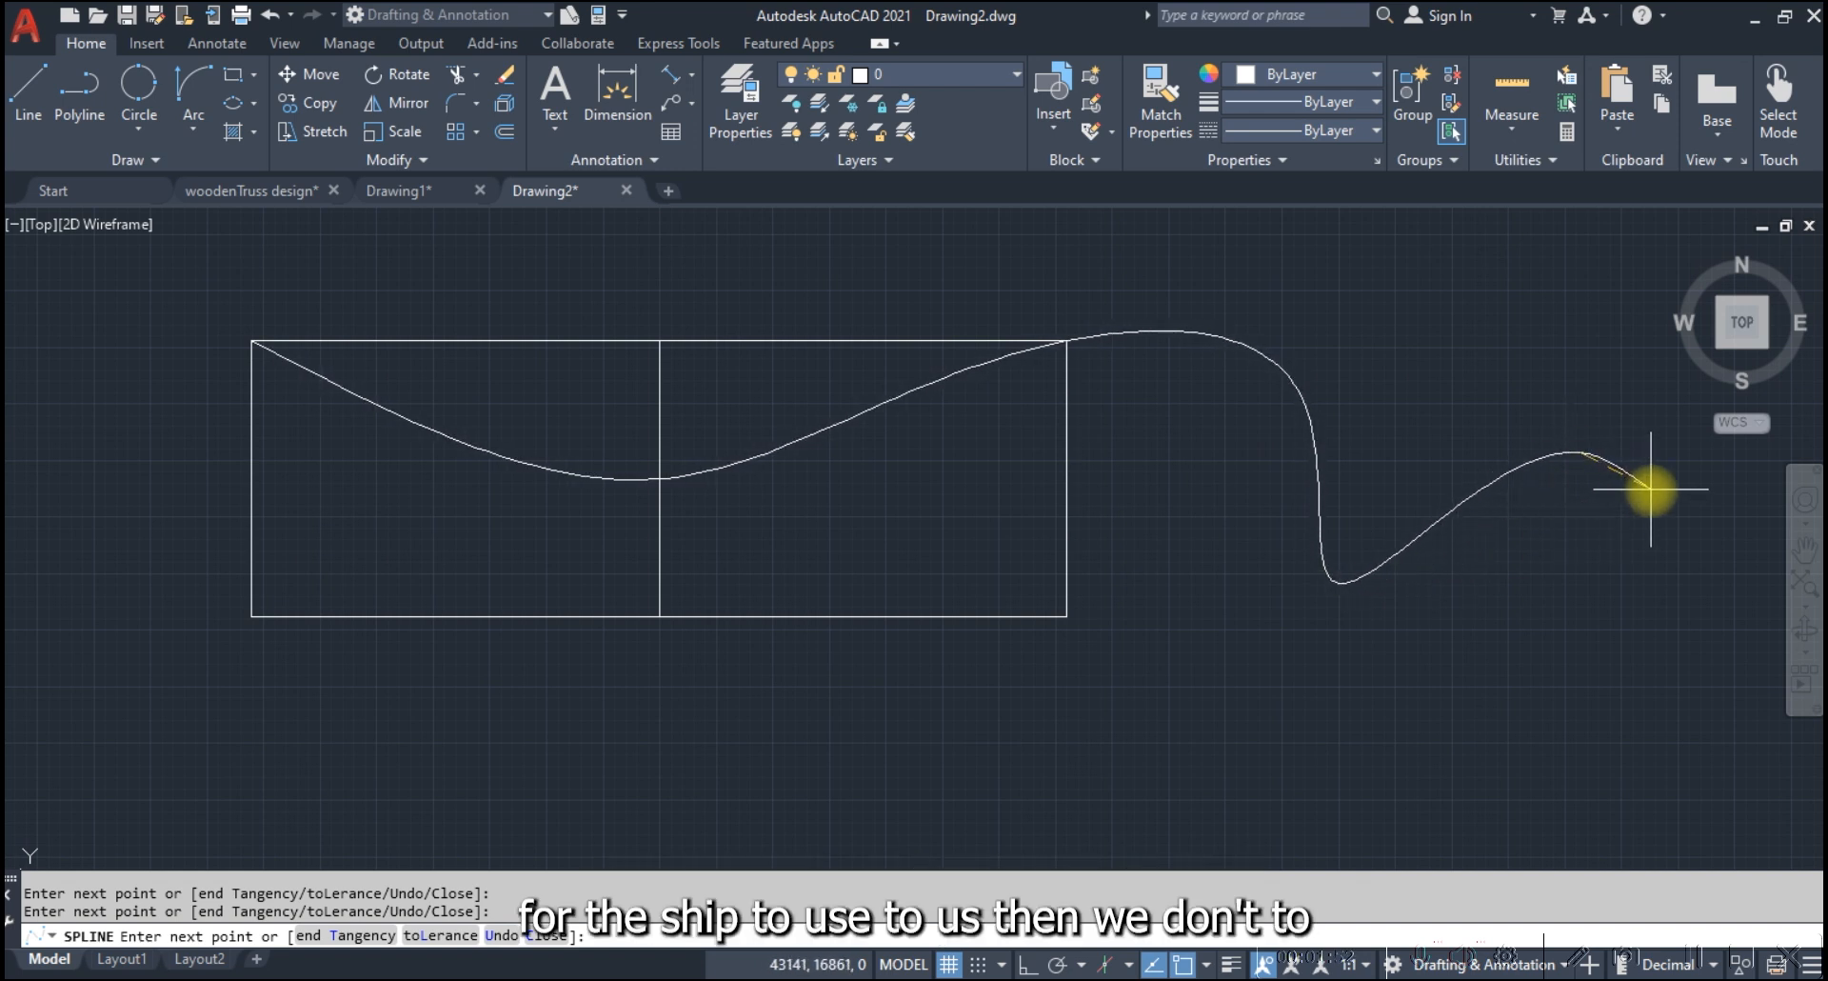
pyautogui.press('Escape')
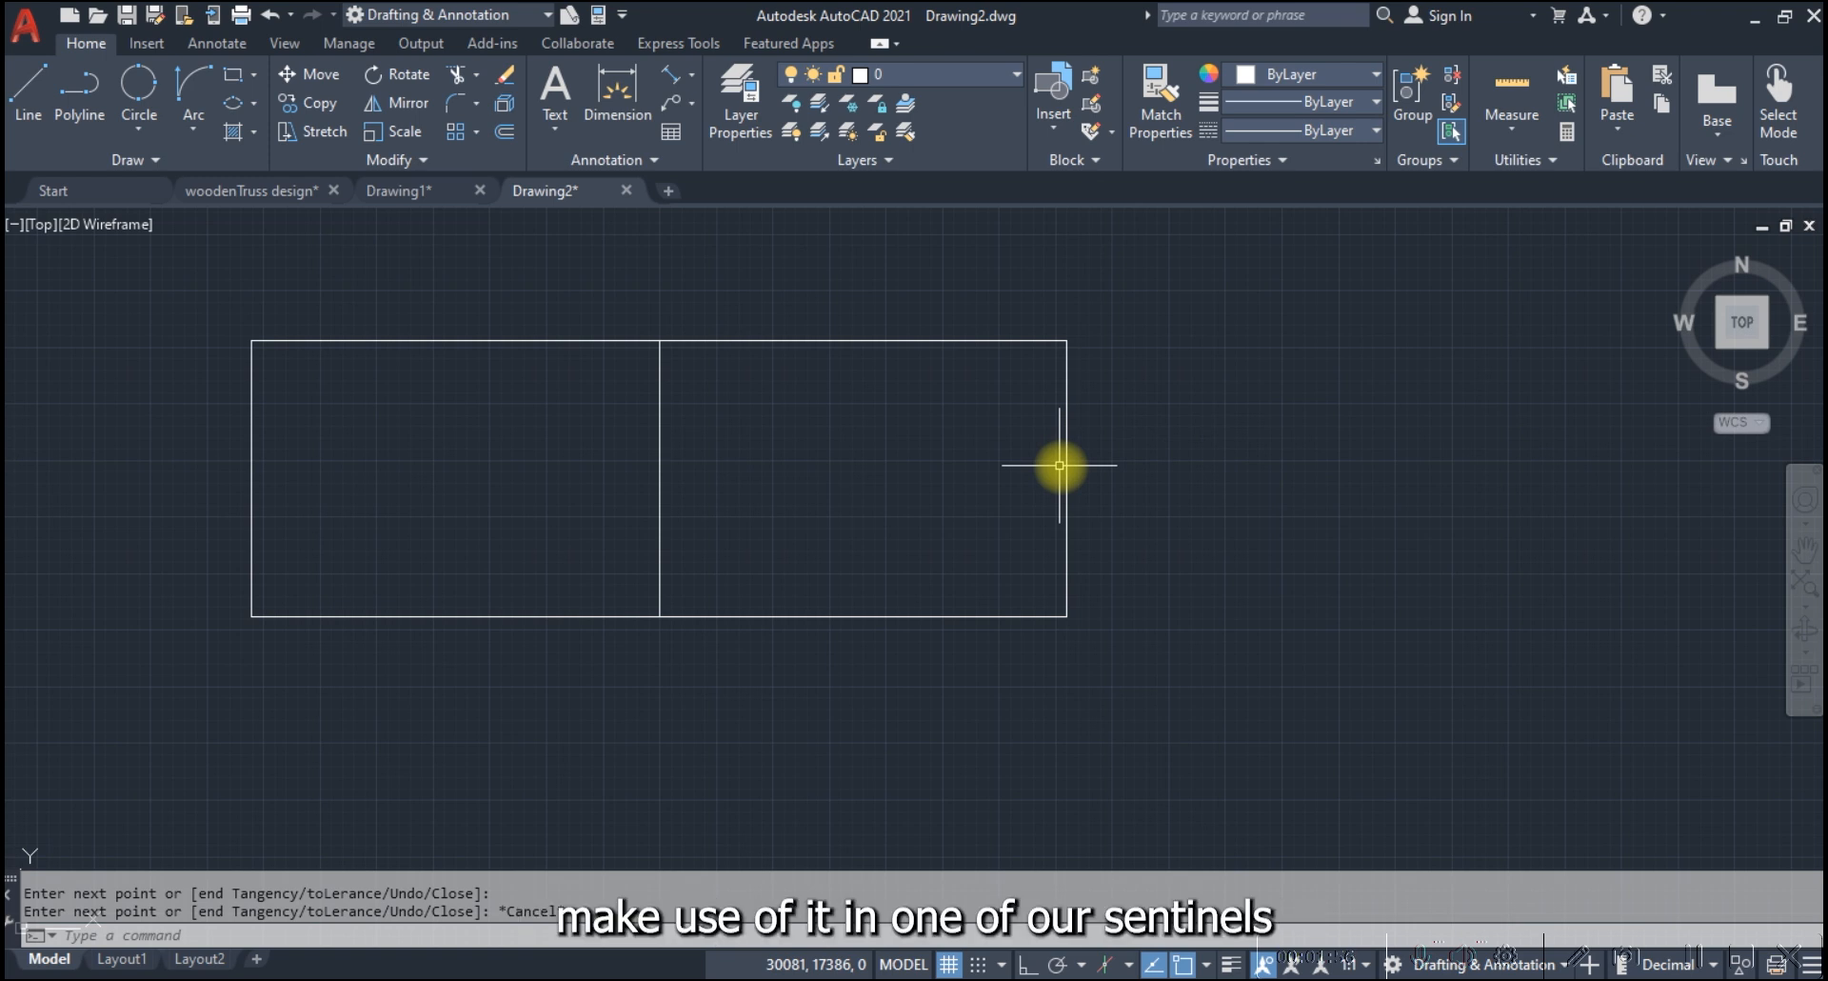
# Draw a control-vertex spline from the rectangle's upper-left corner via the centerline's top and bottom ends, curving back through the left half to the starting corner
pyautogui.click(134, 156)
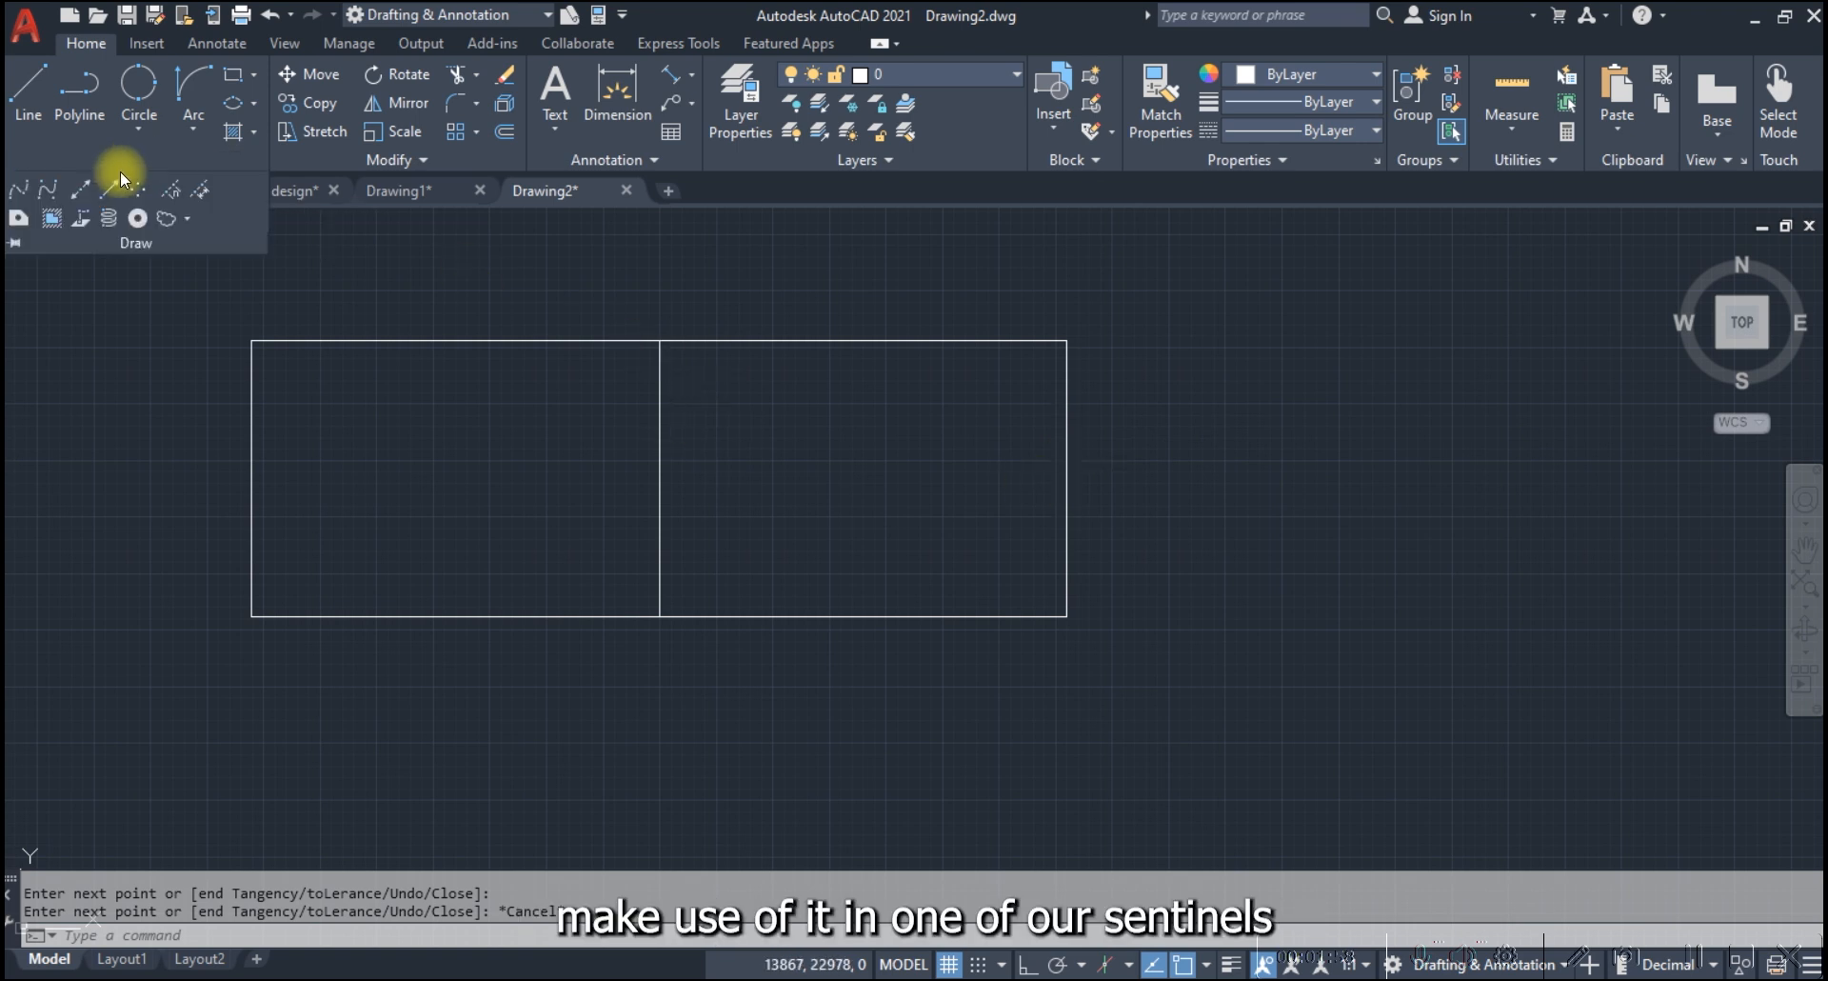
pyautogui.click(49, 187)
pyautogui.click(251, 340)
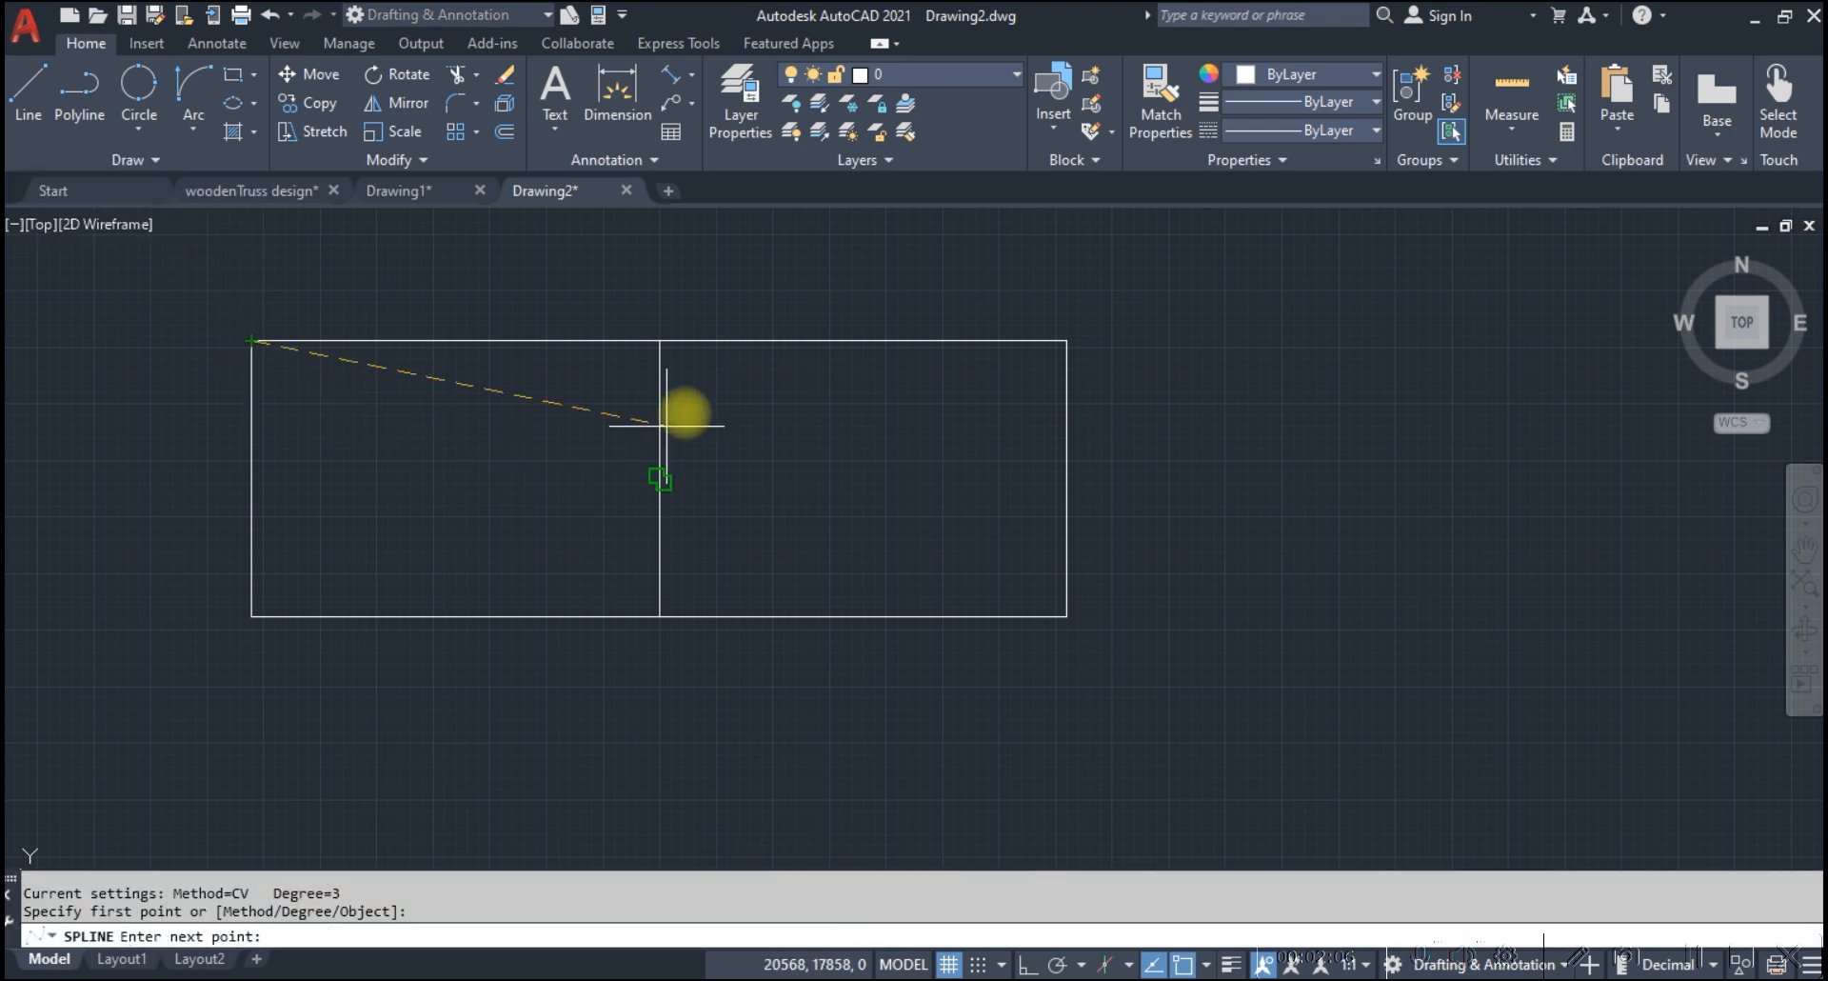
pyautogui.click(659, 341)
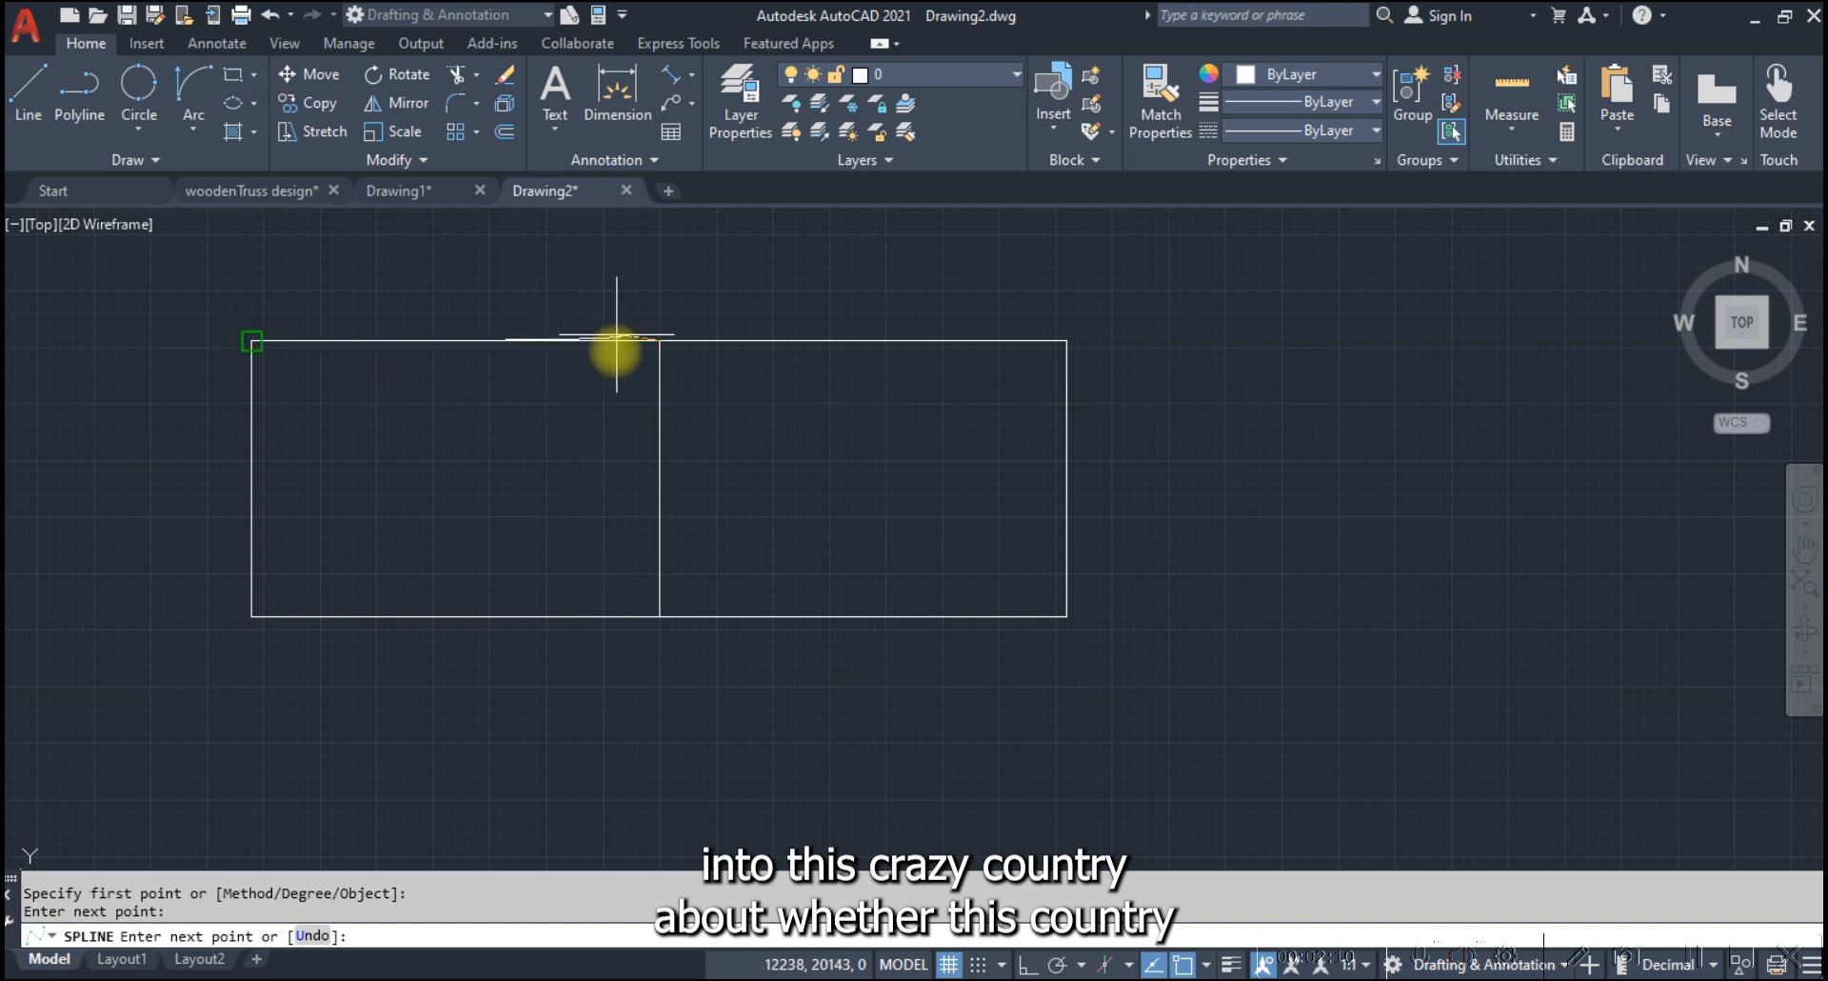
pyautogui.click(659, 616)
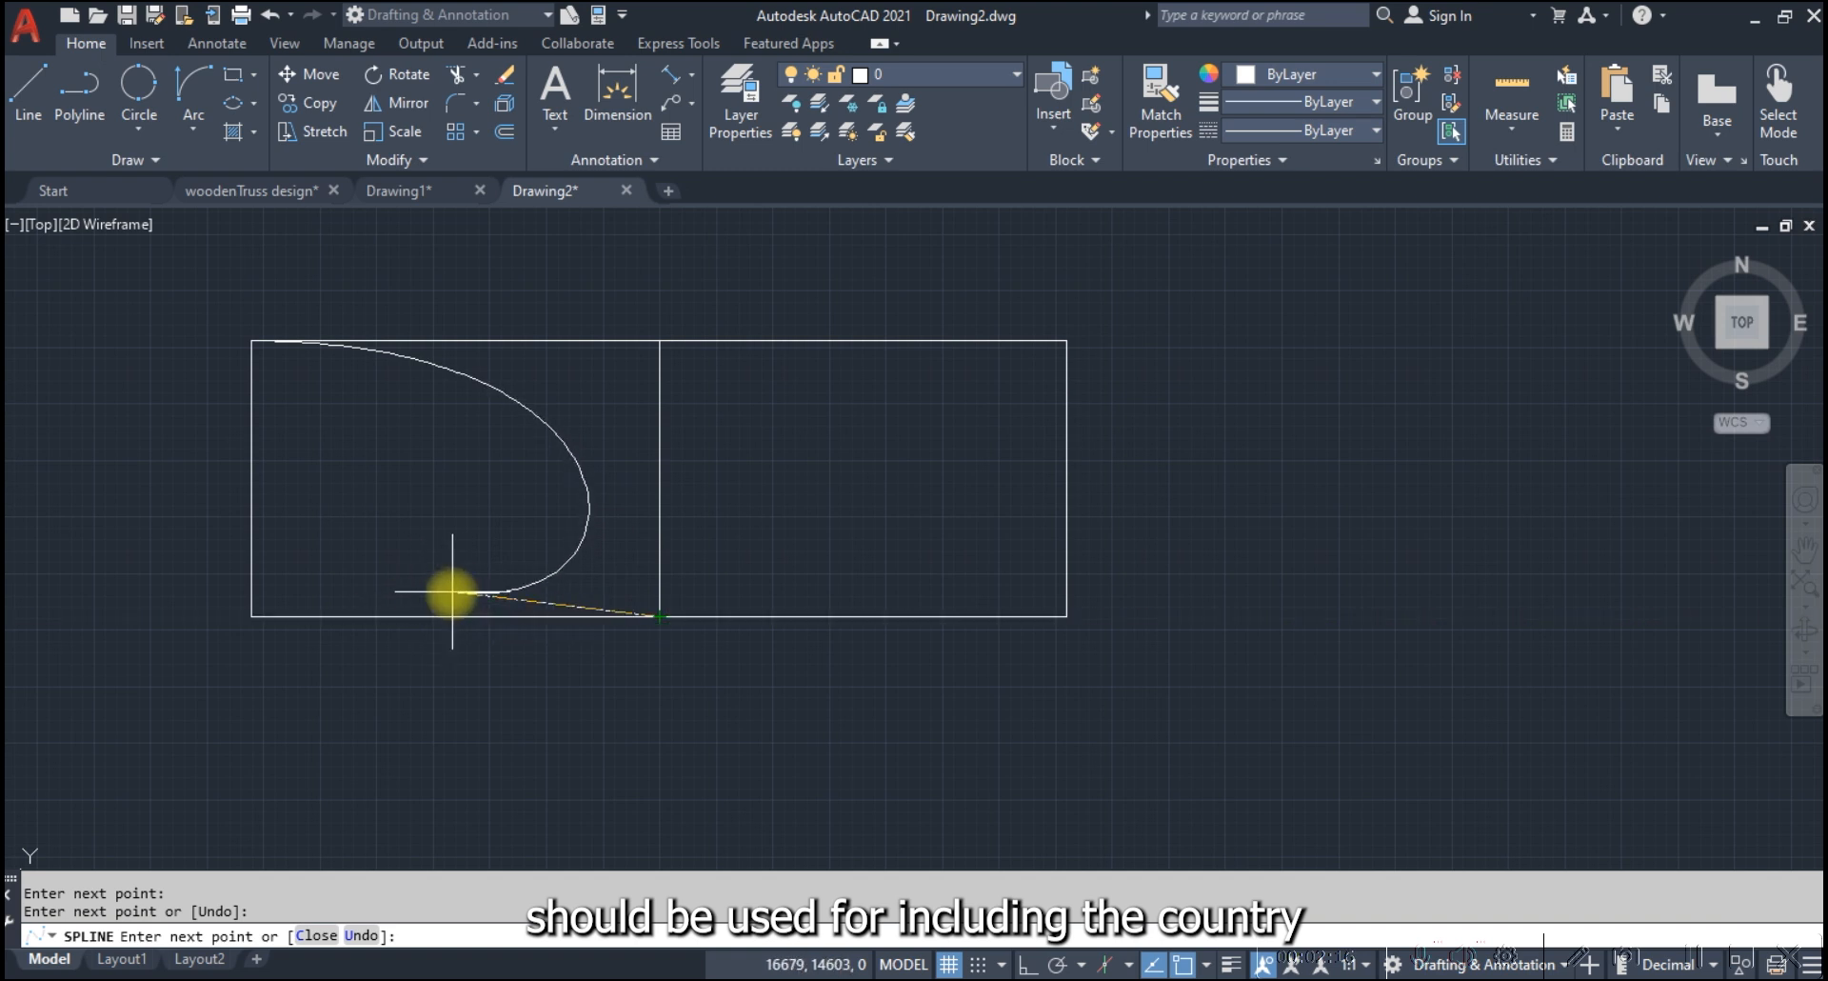
pyautogui.scroll(4, 433, 593)
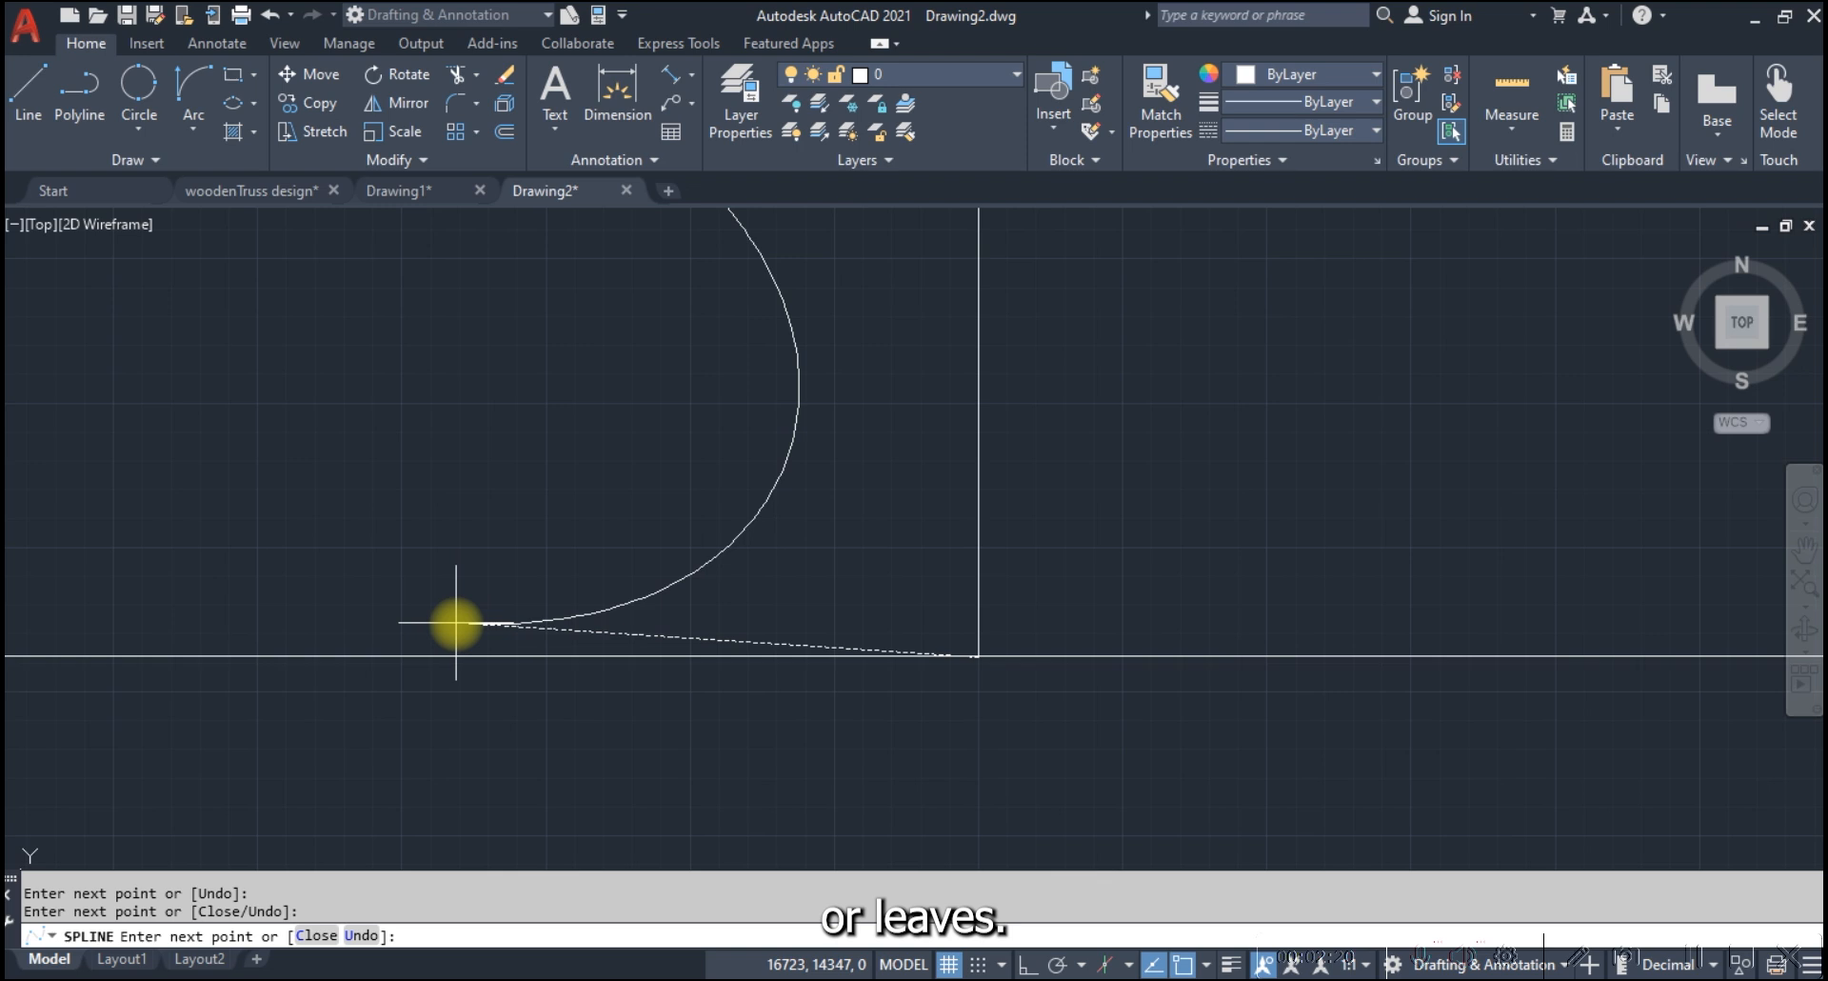
pyautogui.scroll(-5, 469, 523)
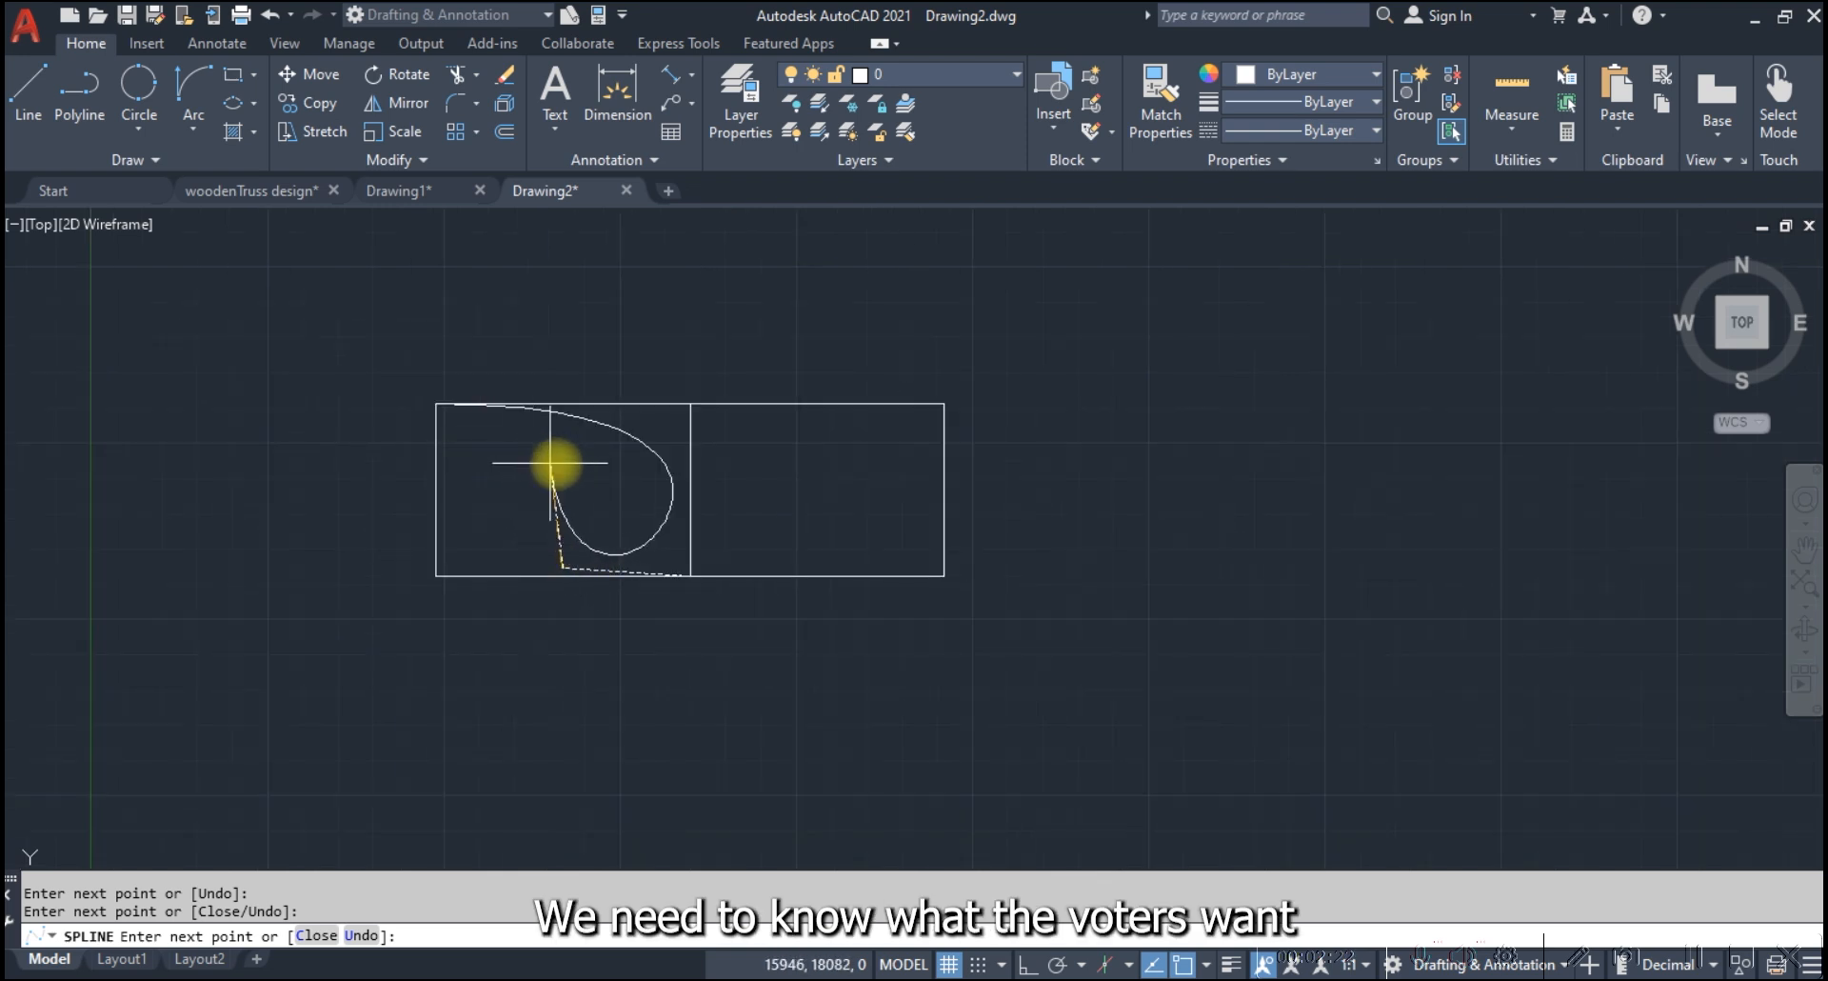
pyautogui.scroll(5, 596, 498)
pyautogui.click(666, 530)
pyautogui.scroll(-5, 425, 366)
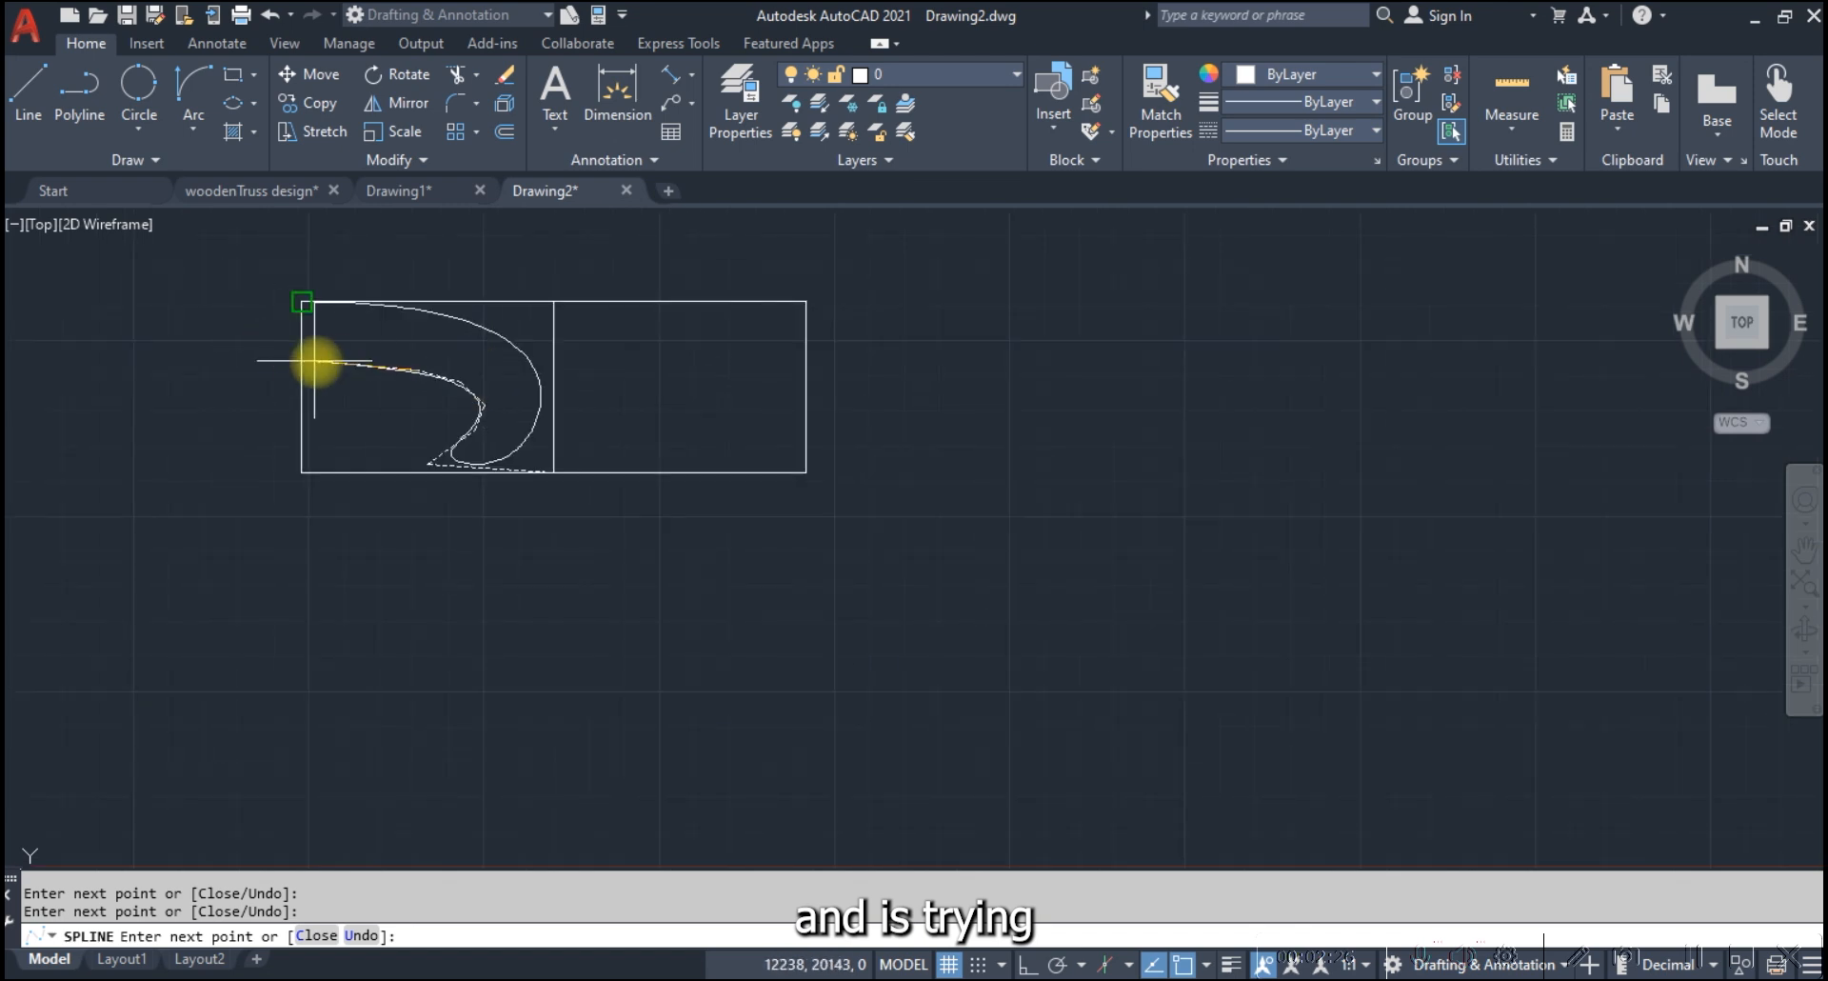
pyautogui.click(301, 301)
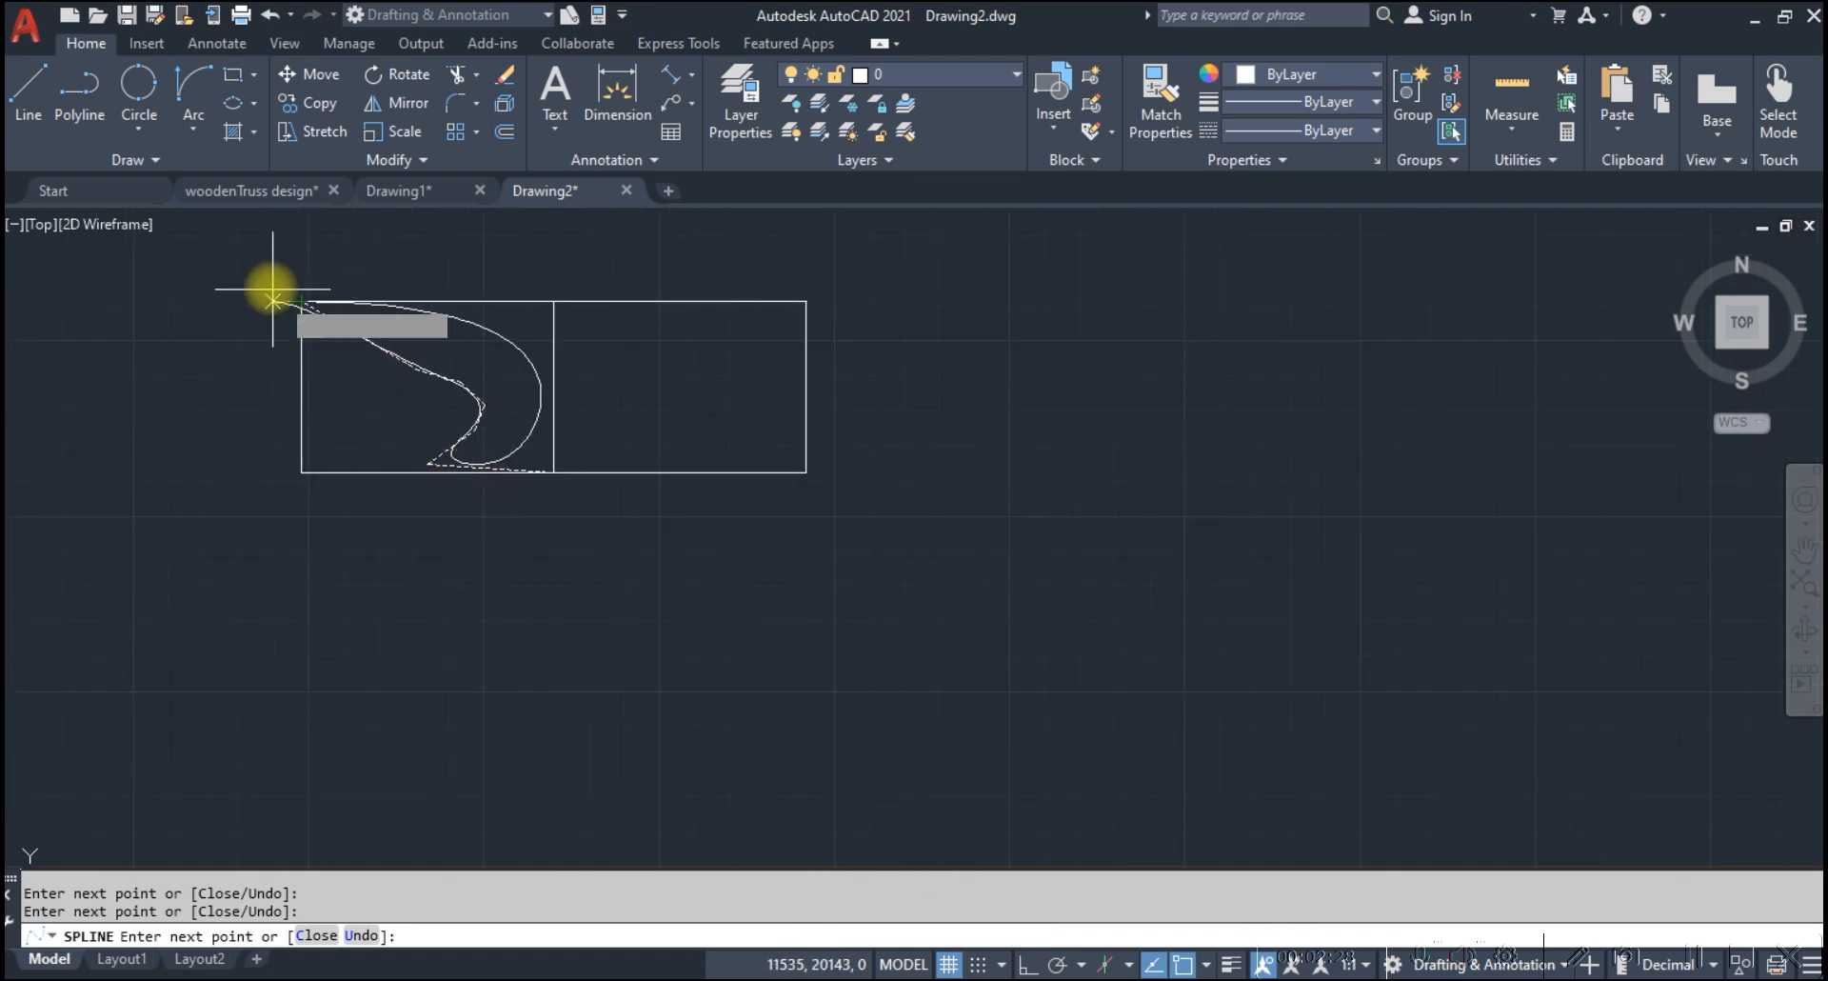
pyautogui.press('Return')
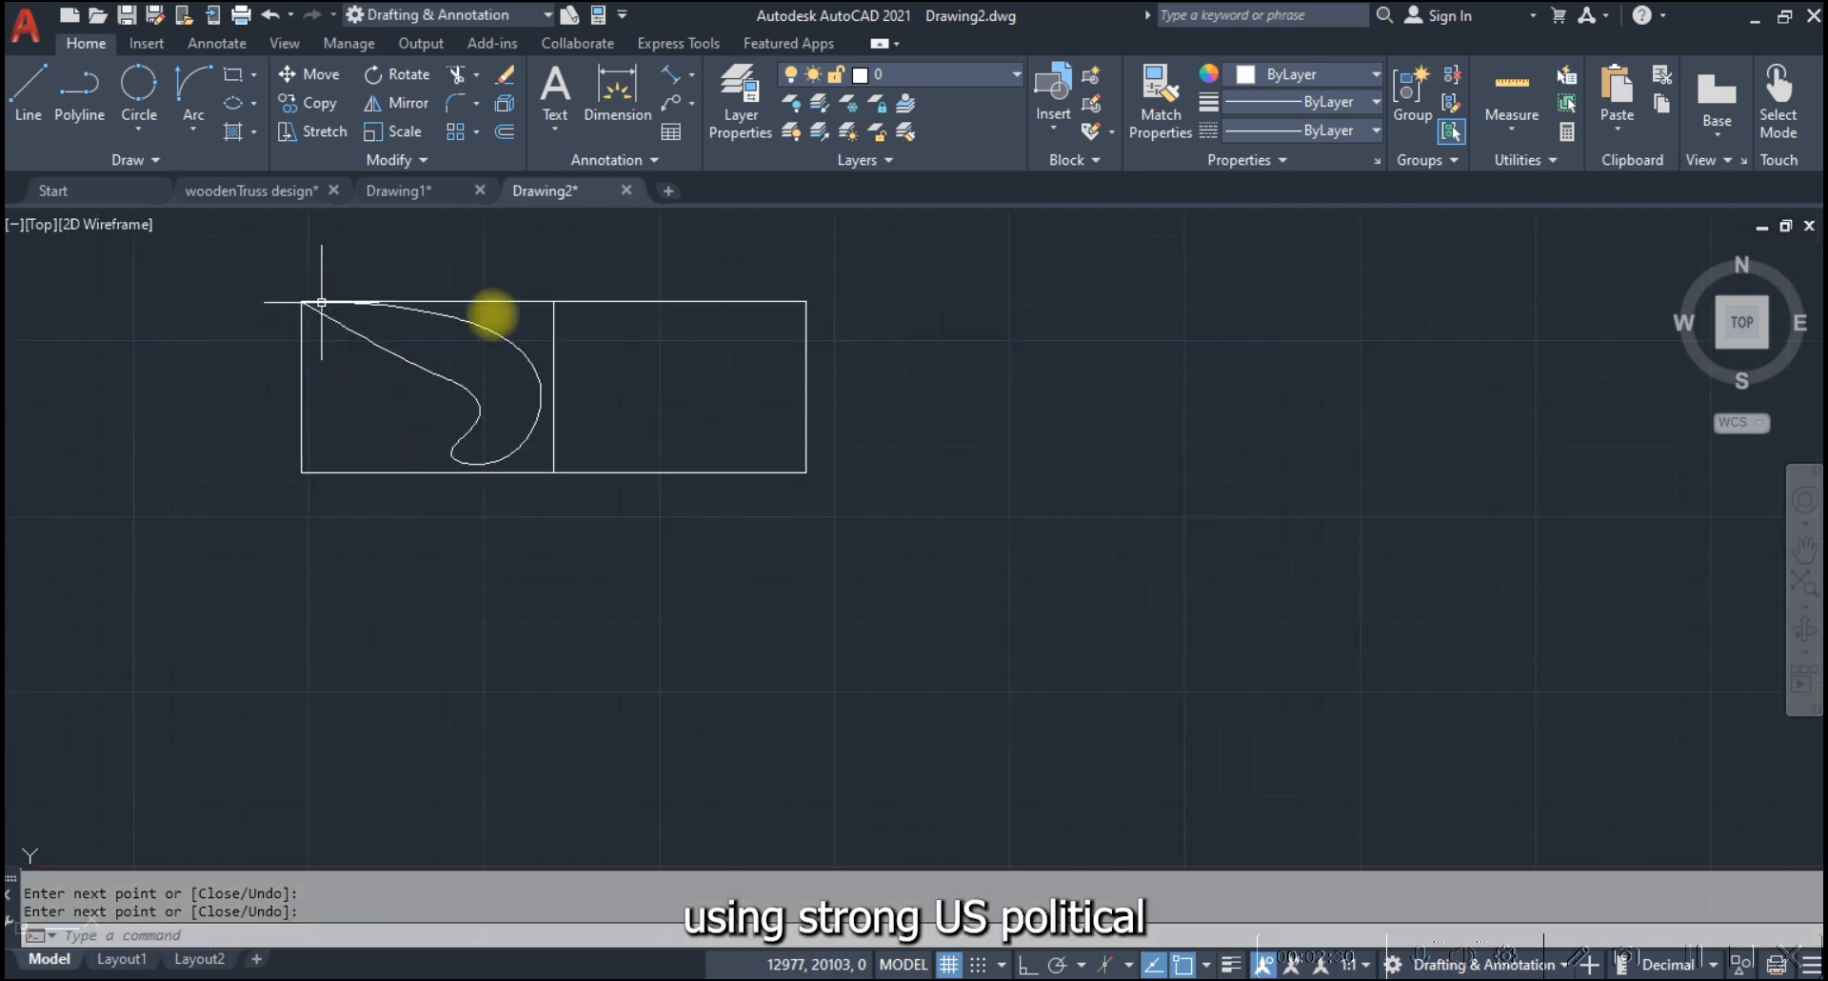
# Select the leaf-shaped spline to inspect its control vertices
pyautogui.scroll(2, 485, 350)
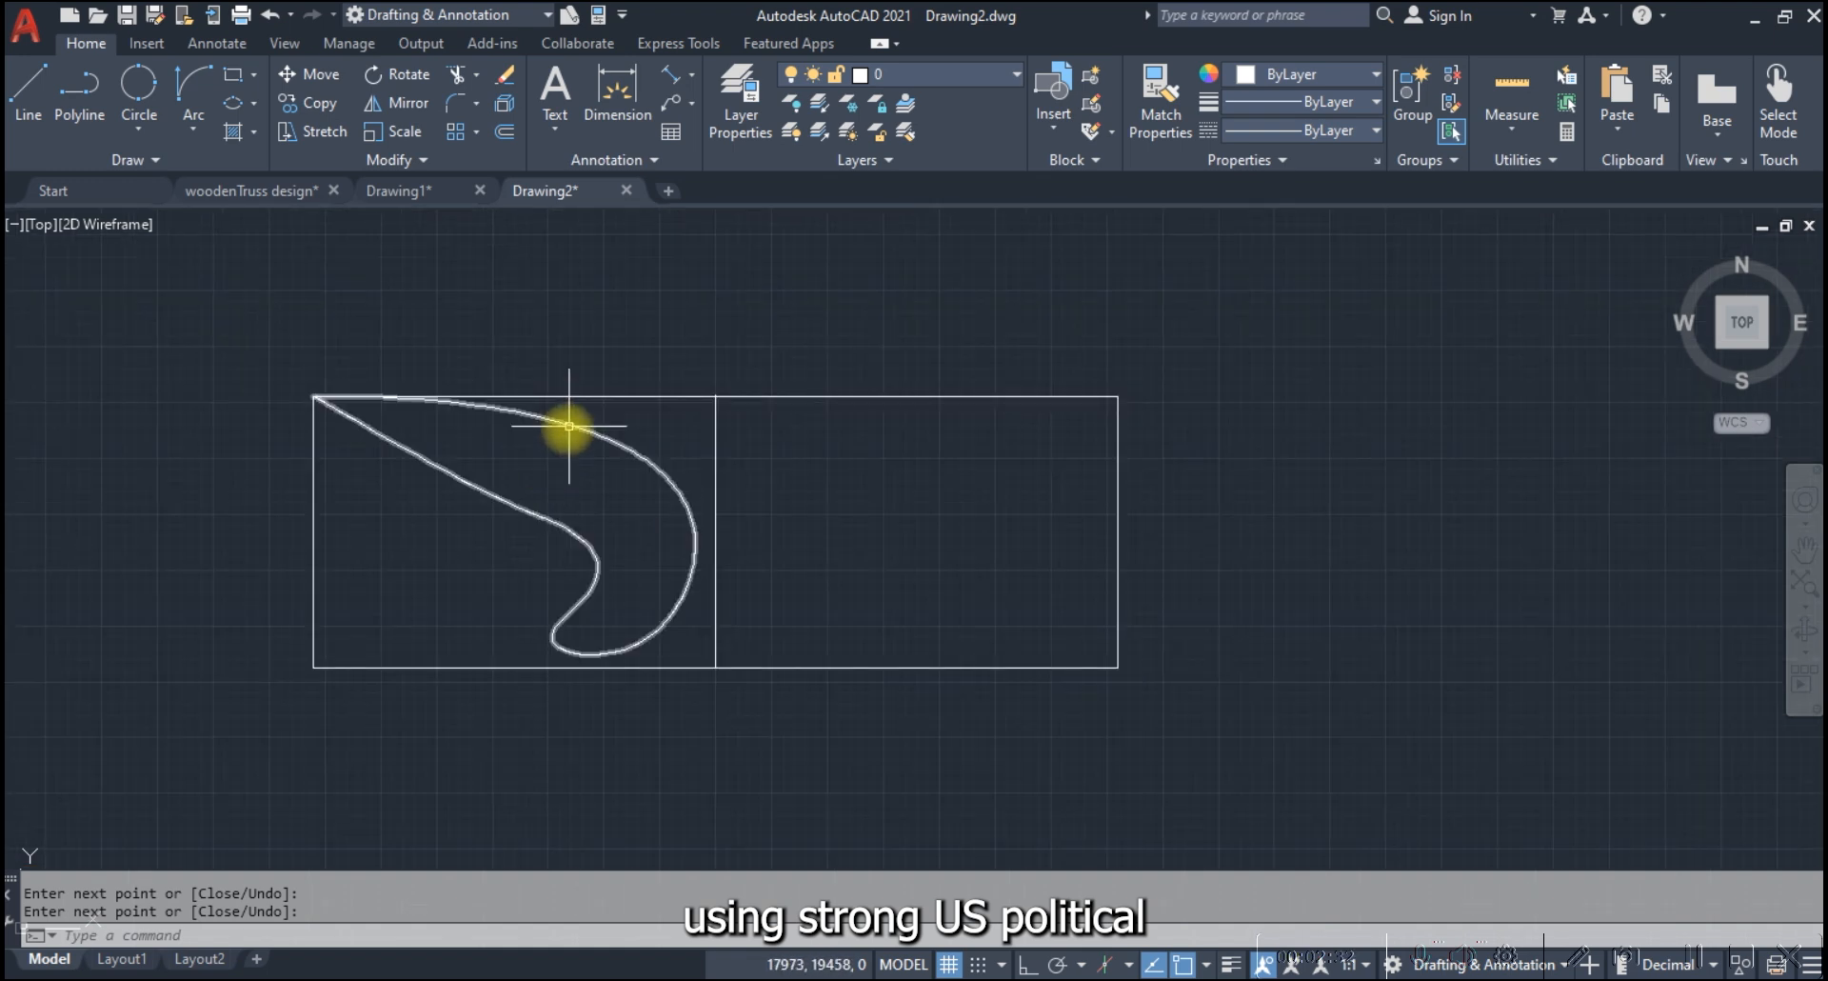
pyautogui.press('Return')
pyautogui.click(568, 425)
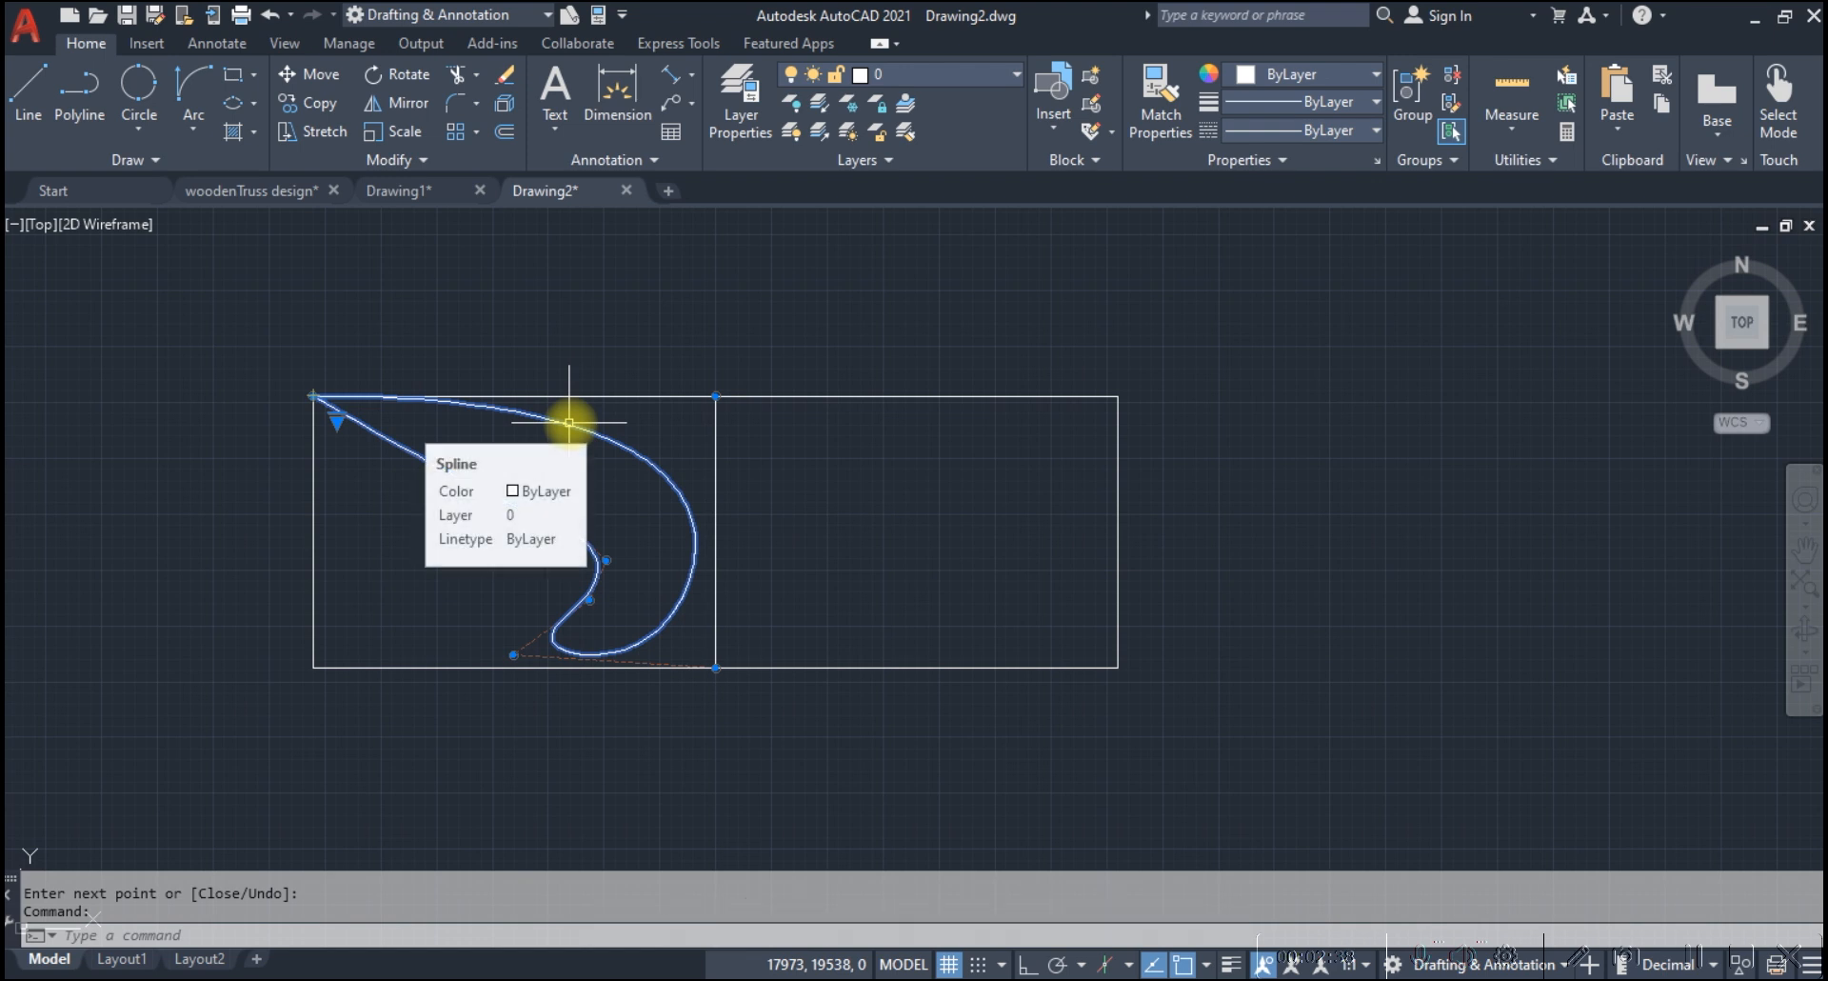
# Switch to the woodenTruss design drawing and examine the curved pipe break in the plumbing detail near the thermometer
pyautogui.click(266, 193)
pyautogui.scroll(-10, 938, 440)
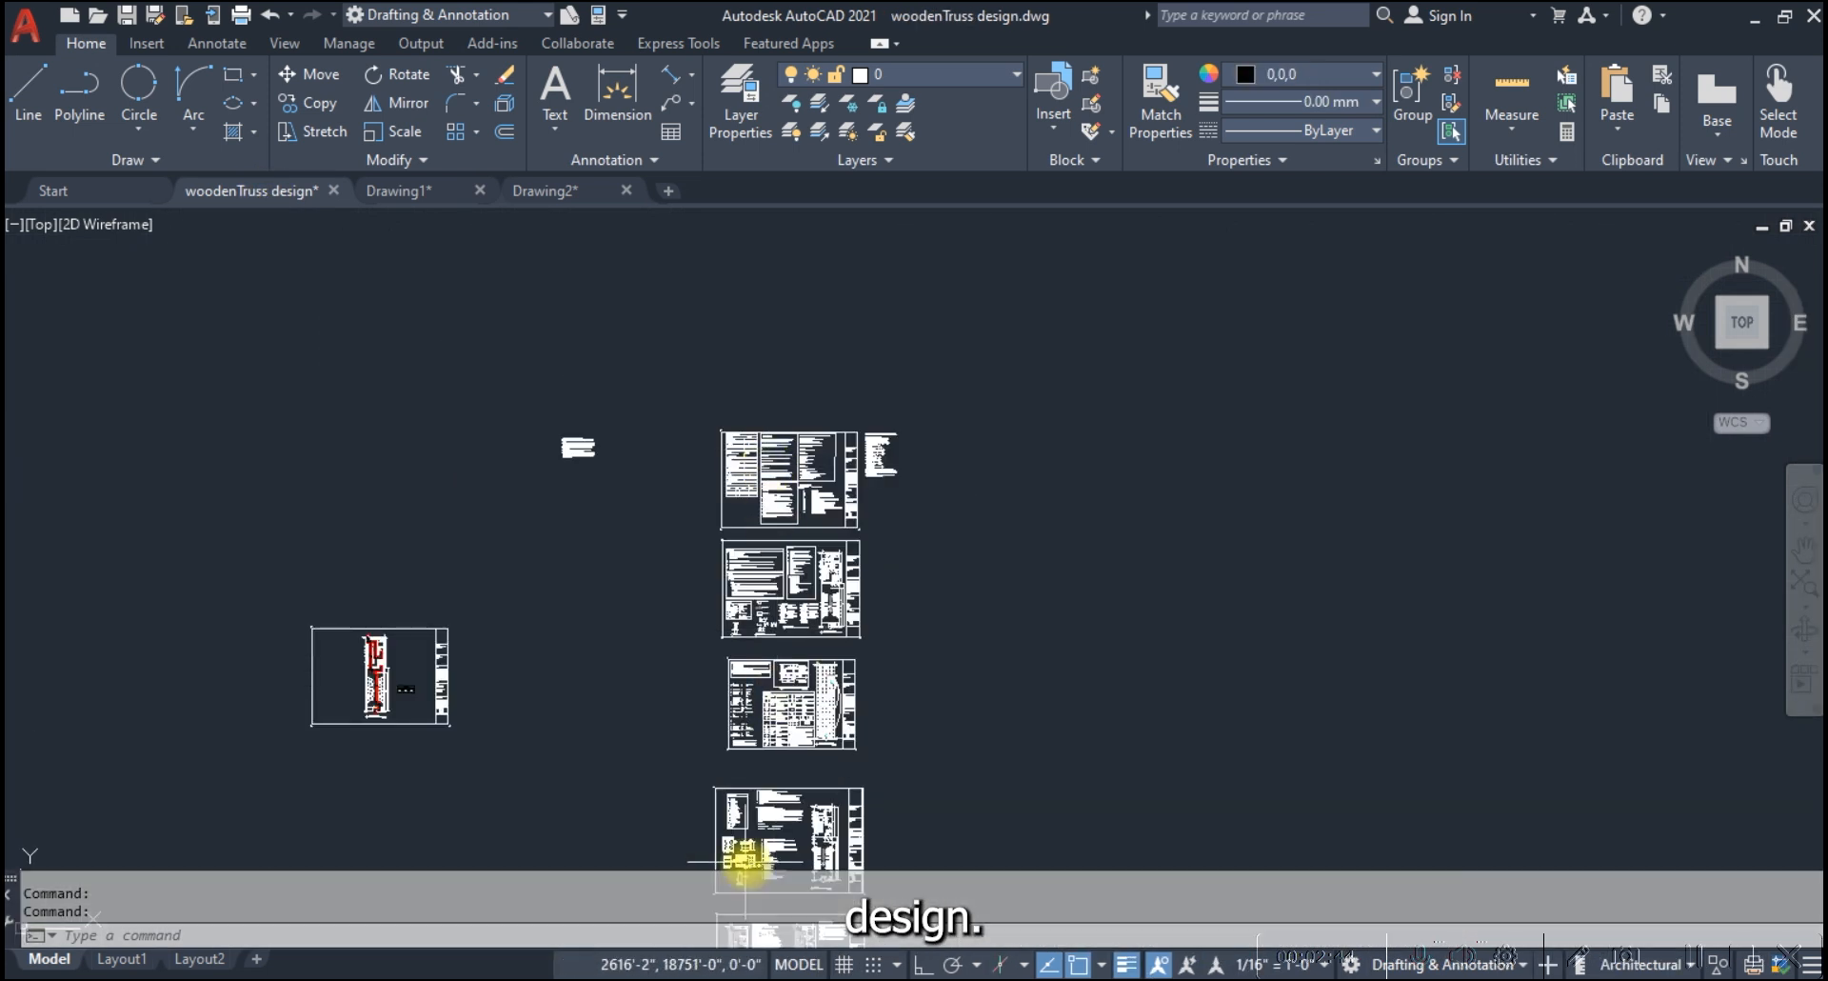
pyautogui.scroll(6, 747, 854)
pyautogui.scroll(-2, 755, 592)
pyautogui.scroll(2, 740, 709)
pyautogui.scroll(-4, 747, 531)
pyautogui.scroll(6, 734, 645)
pyautogui.scroll(-4, 783, 511)
pyautogui.scroll(9, 775, 674)
pyautogui.scroll(8, 705, 577)
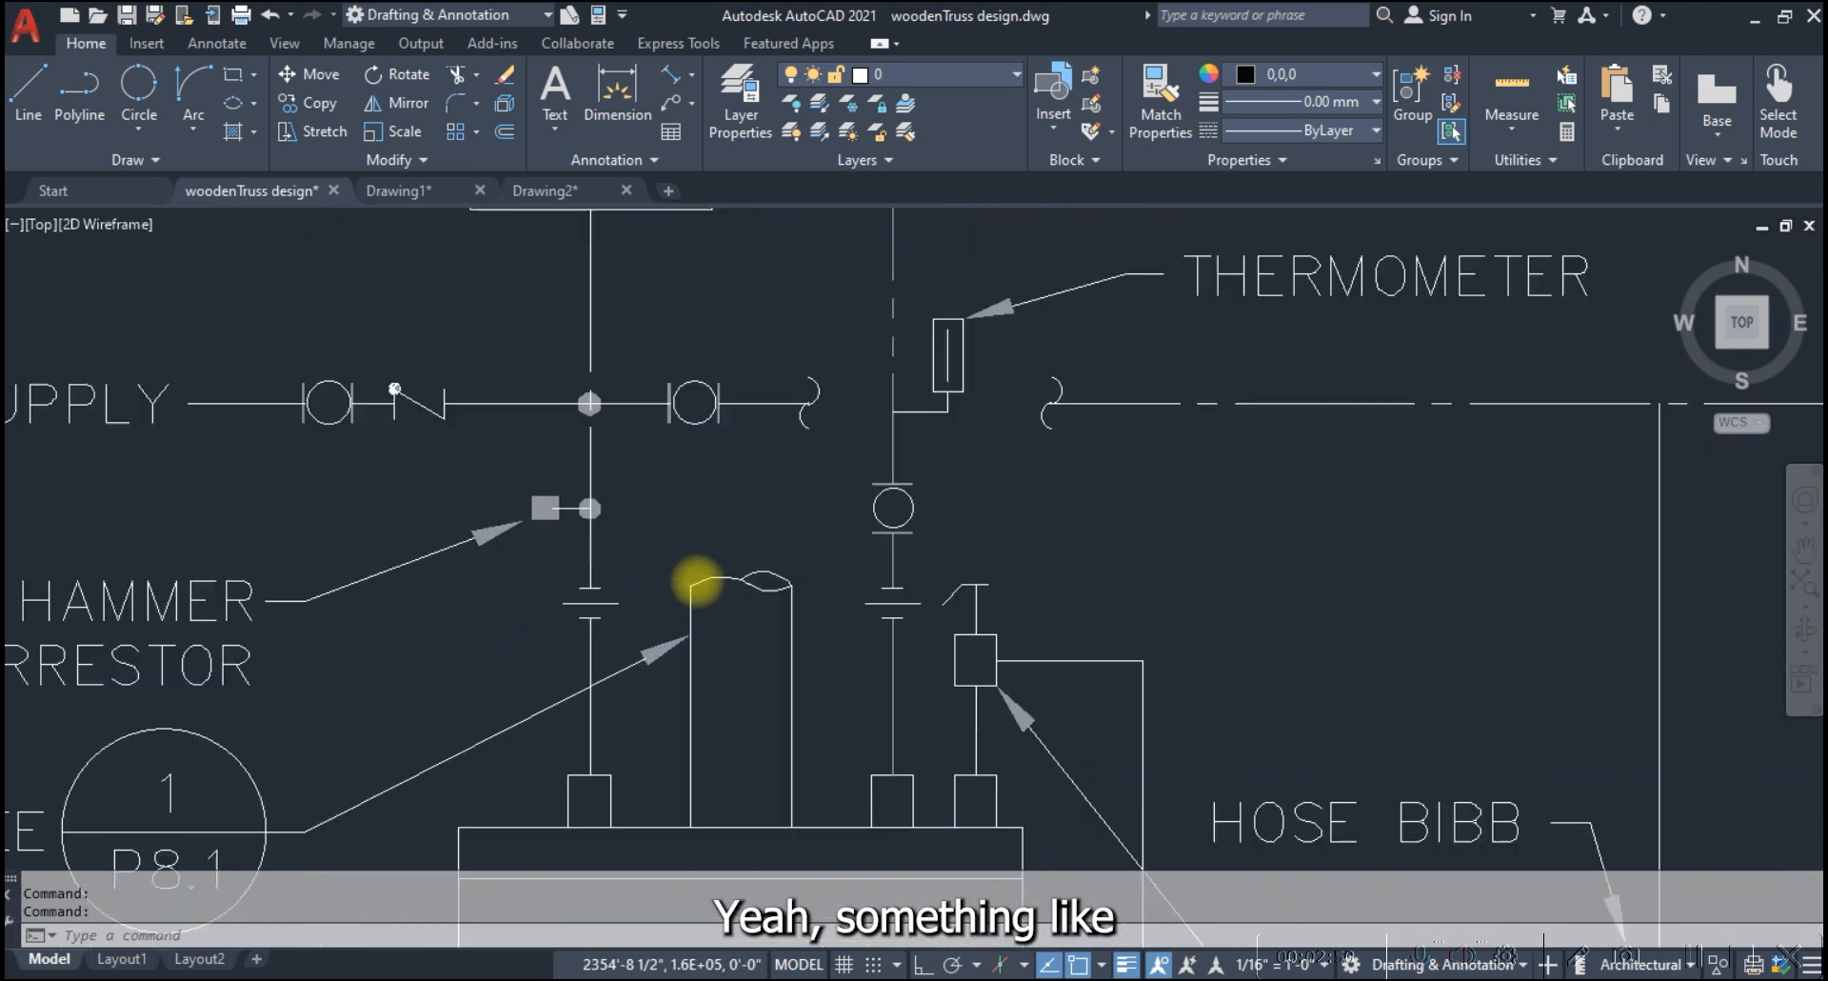
pyautogui.scroll(-10, 782, 565)
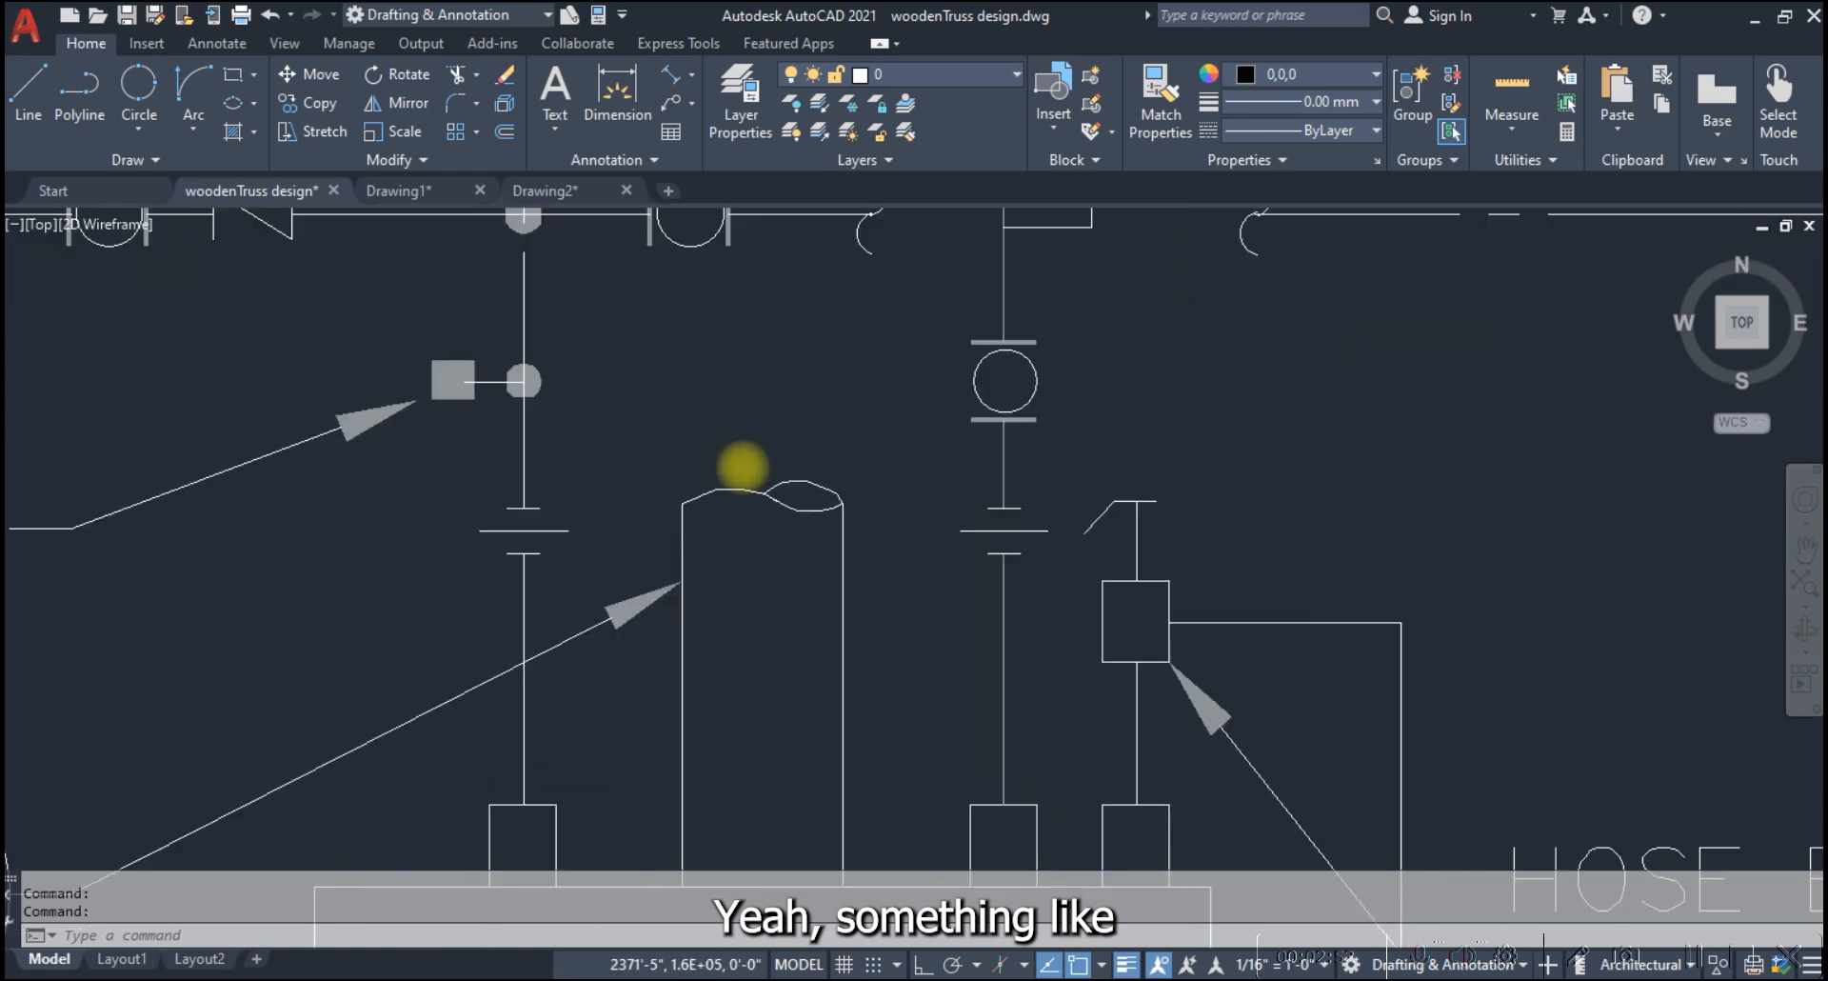
# Examine the curved, hatched pipe breaks in the waste line and 1/8" bend details
pyautogui.scroll(-3, 933, 610)
pyautogui.scroll(12, 1053, 727)
pyautogui.scroll(4, 895, 636)
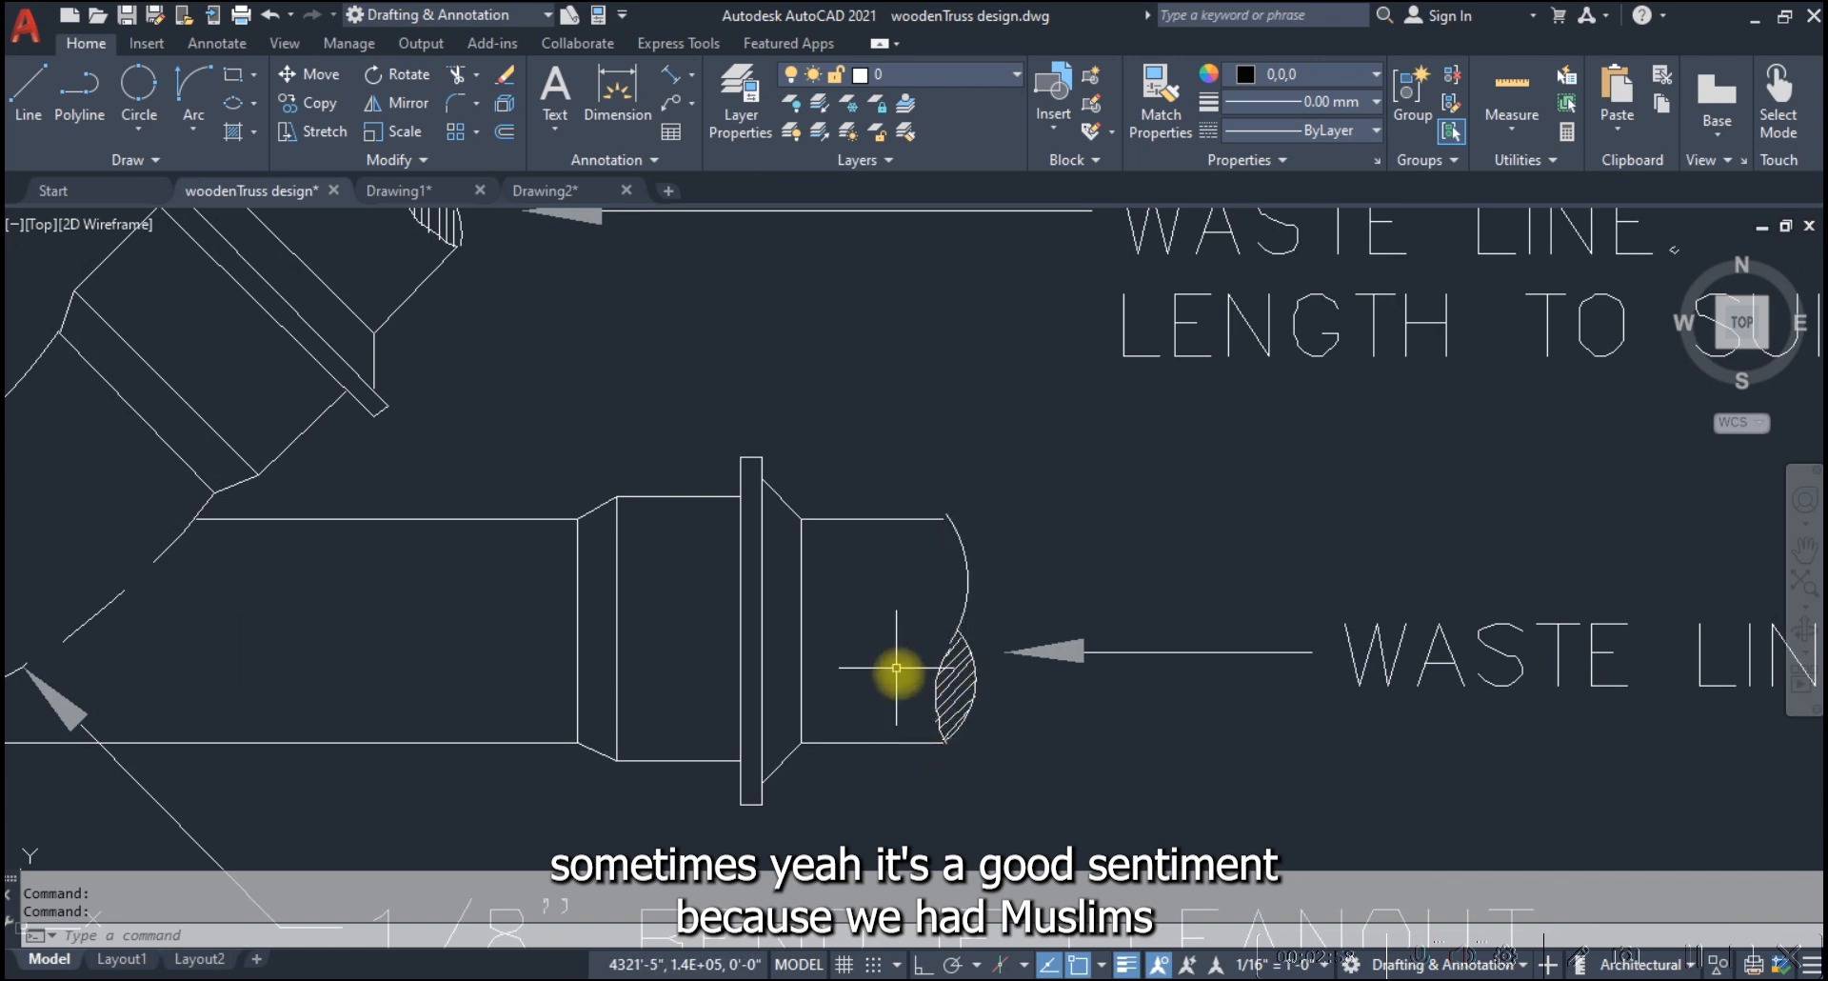
pyautogui.scroll(-7, 898, 674)
pyautogui.scroll(5, 798, 497)
pyautogui.scroll(2, 798, 496)
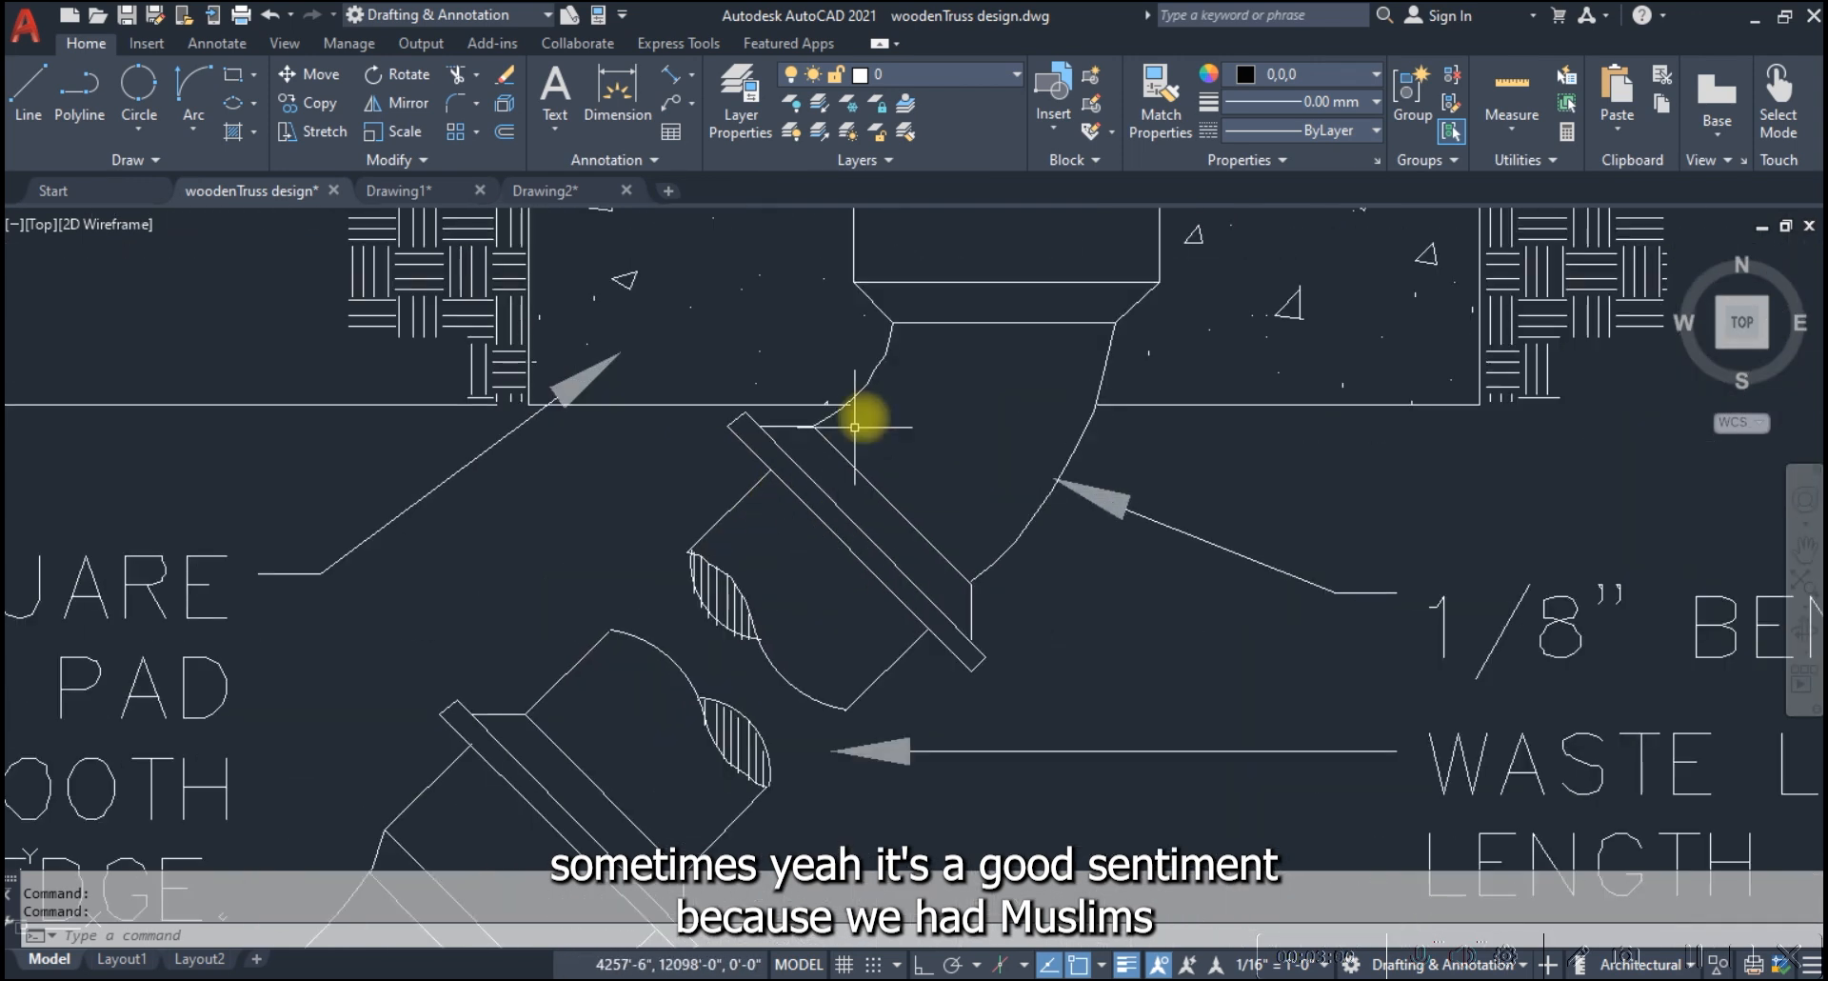
# Examine the 1/8" bend and waste line details once more and switch back to the Drawing2 spline example
pyautogui.scroll(-2, 915, 580)
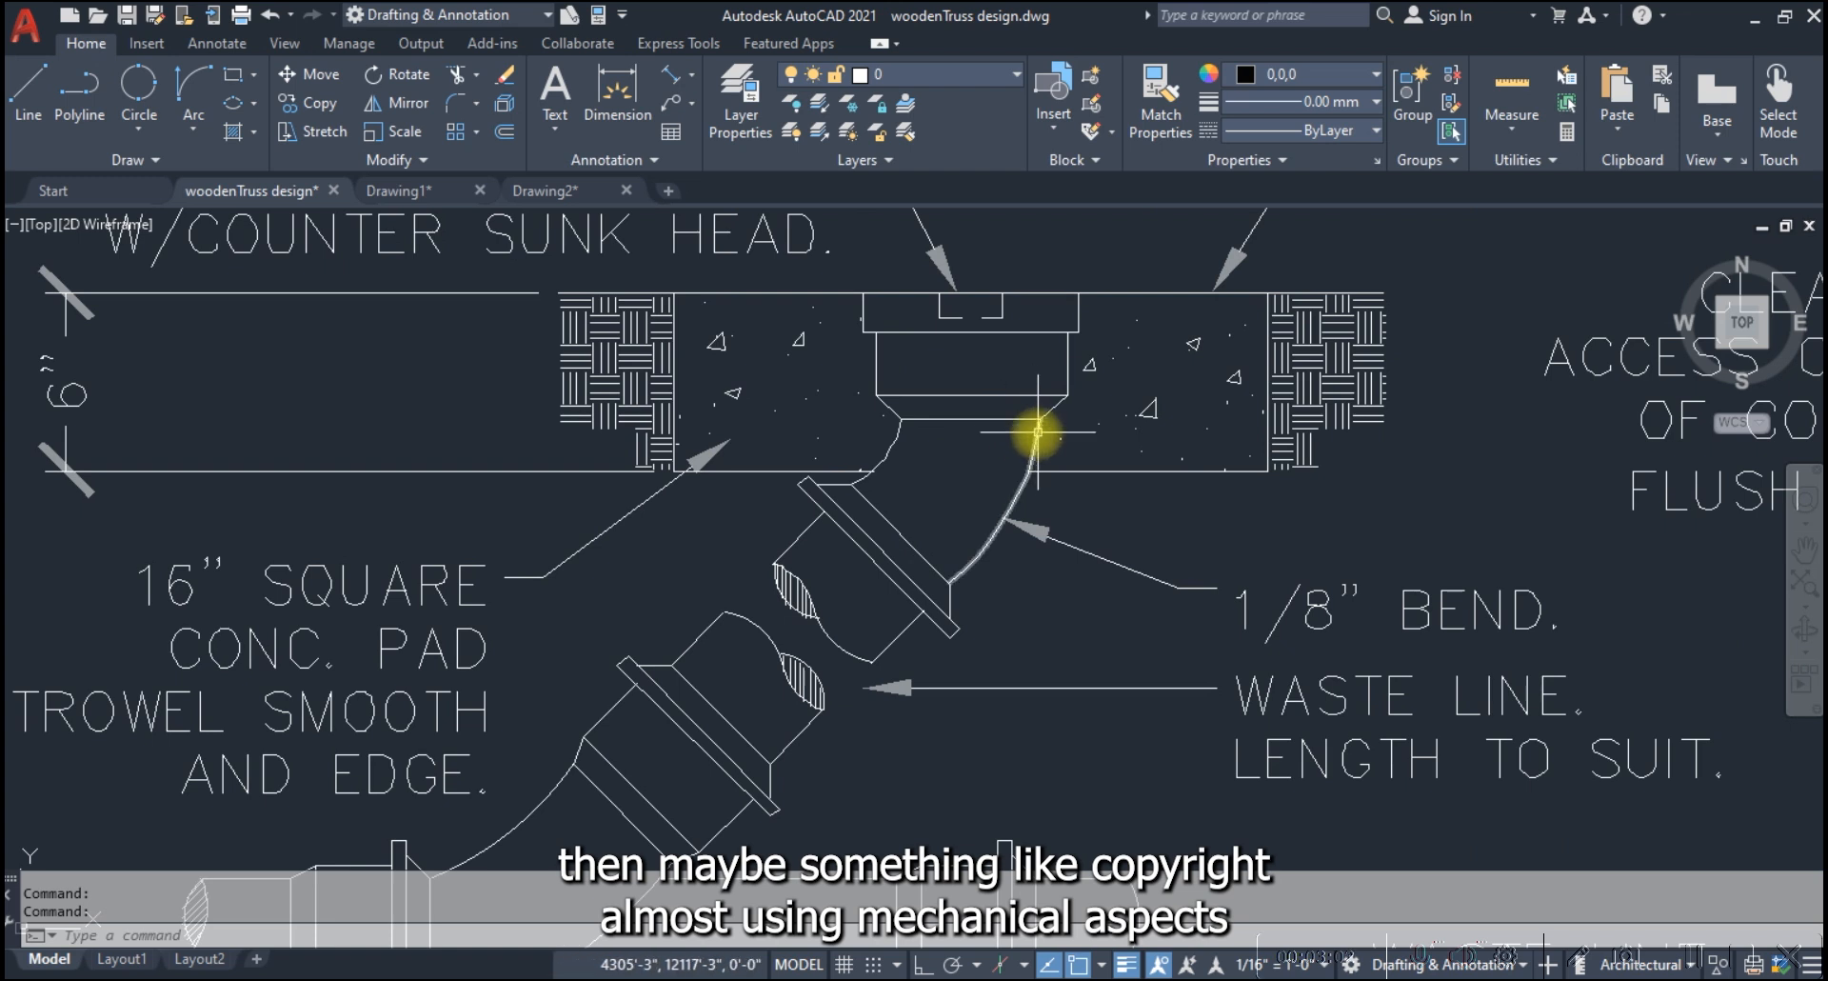
pyautogui.scroll(-6, 847, 609)
pyautogui.scroll(7, 781, 657)
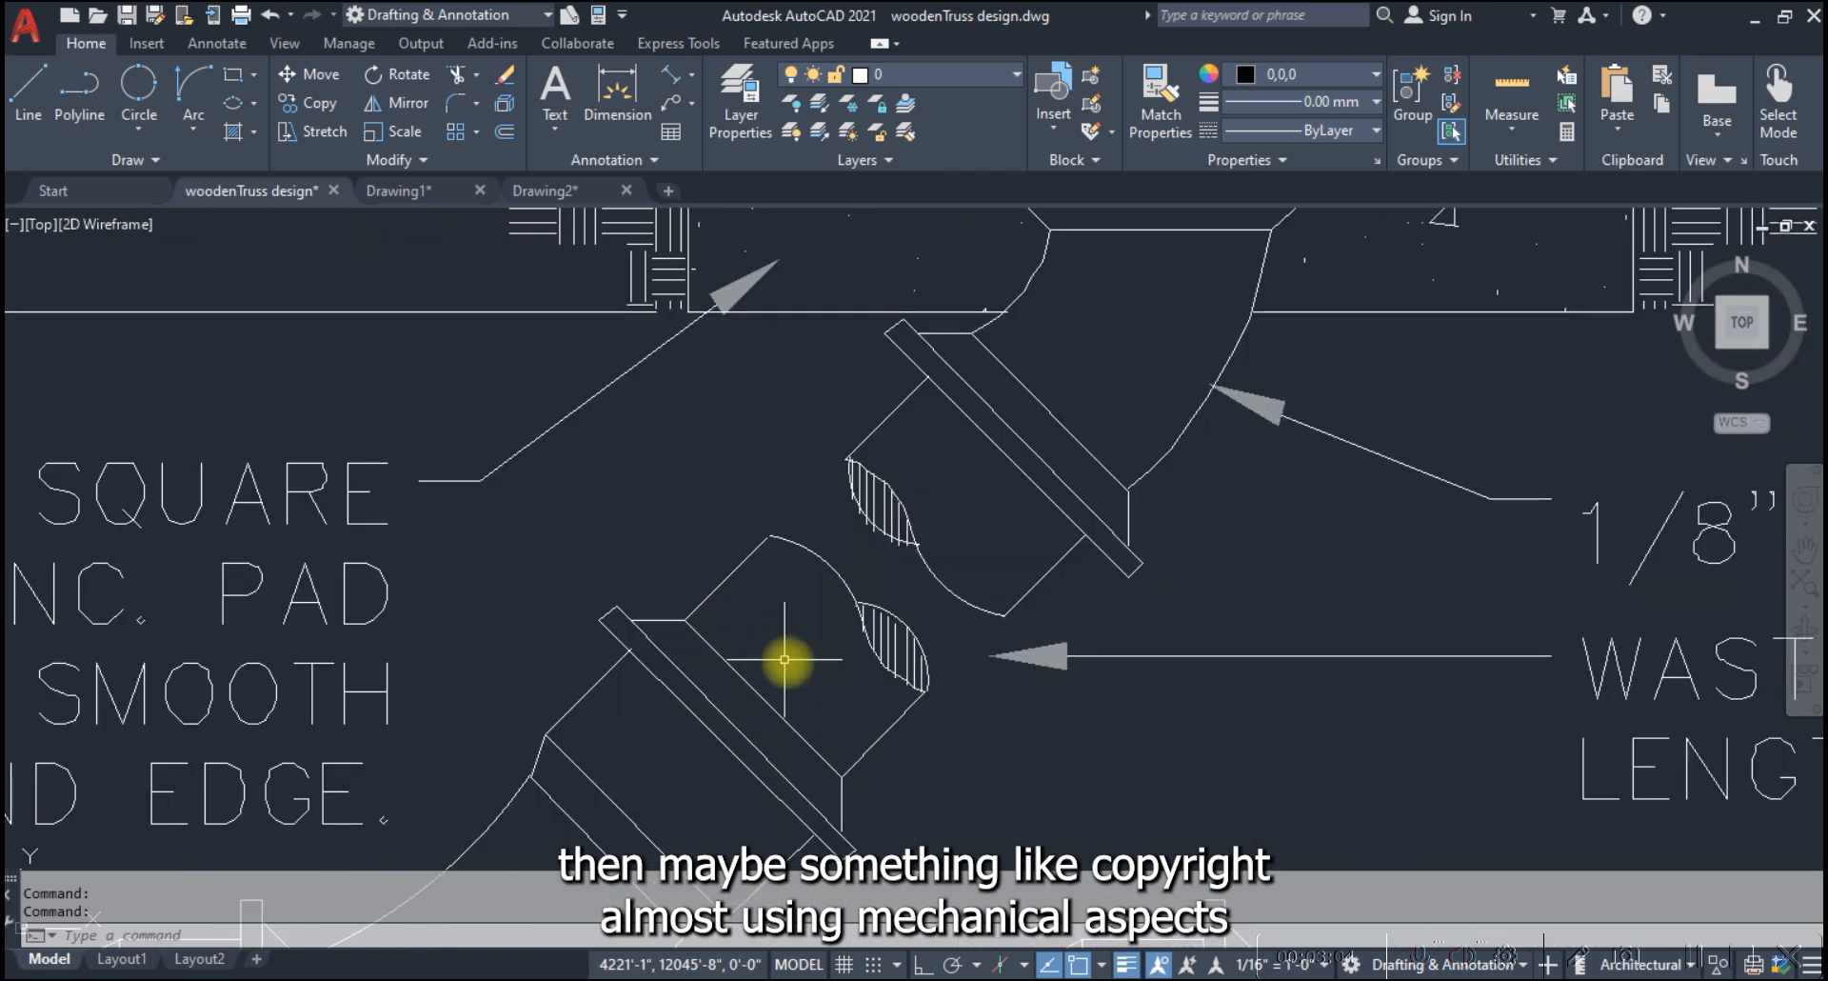
pyautogui.scroll(-6, 785, 659)
pyautogui.scroll(-4, 723, 605)
pyautogui.scroll(-5, 723, 598)
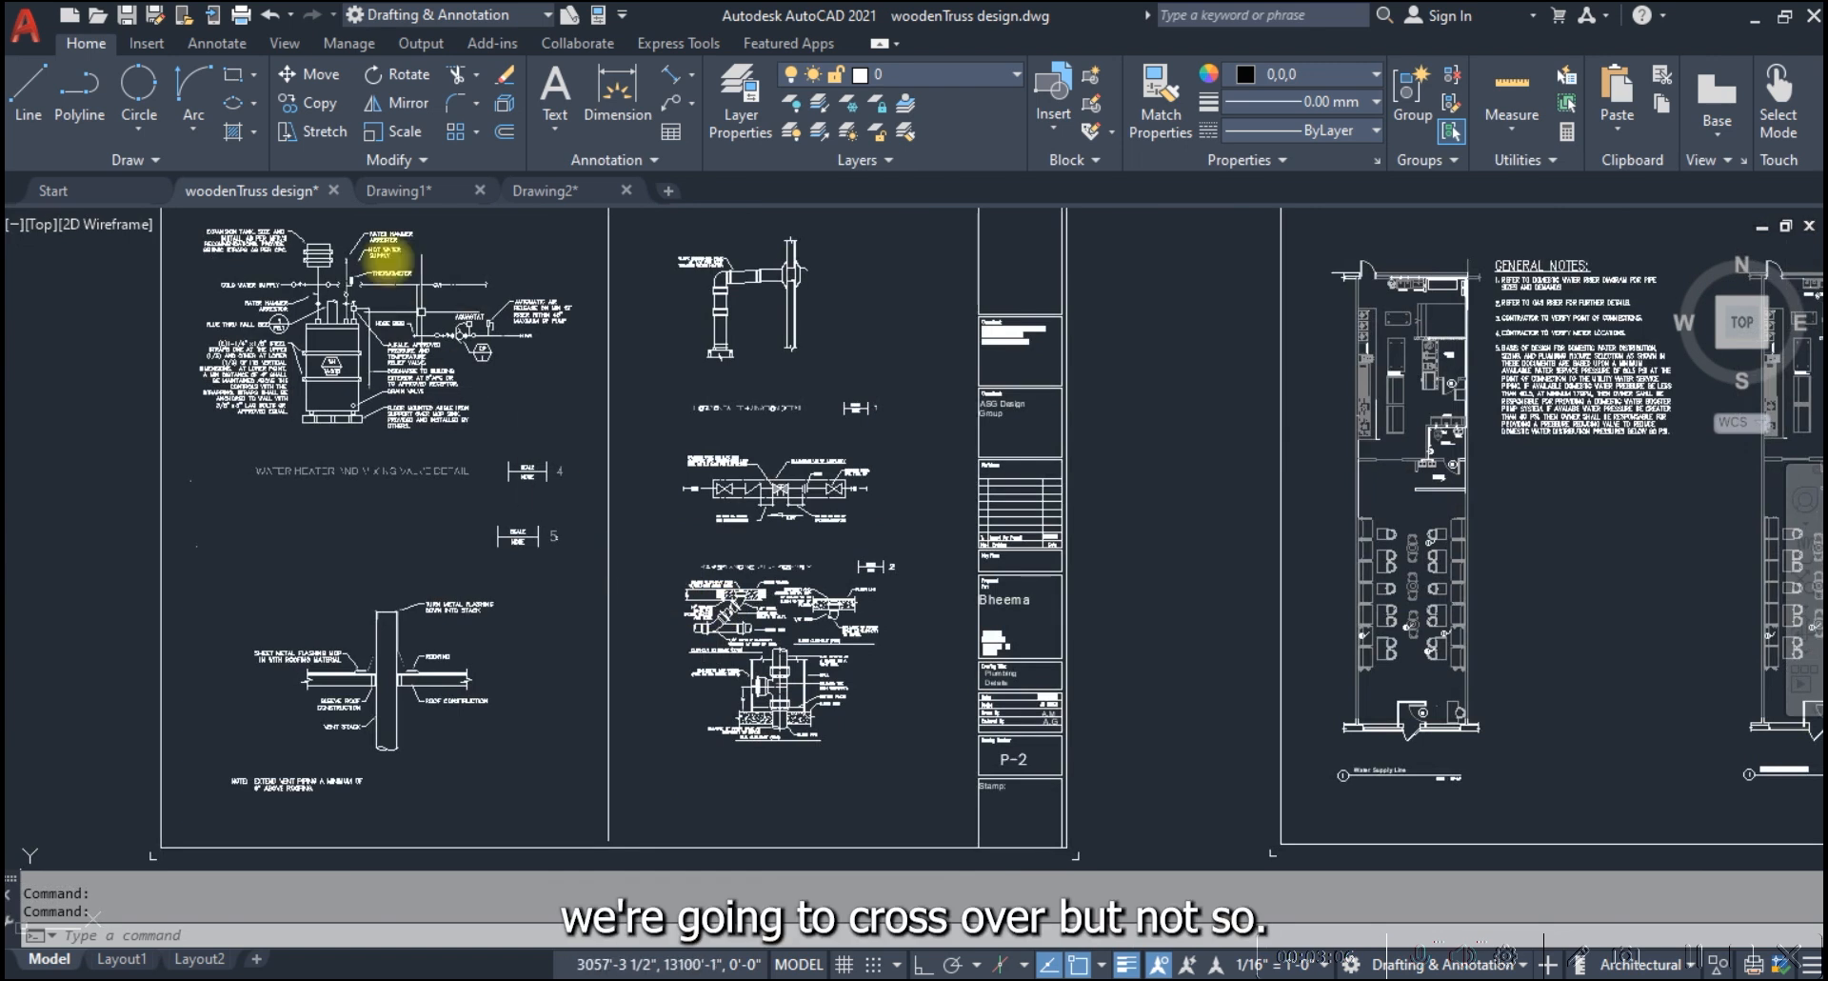
pyautogui.click(581, 194)
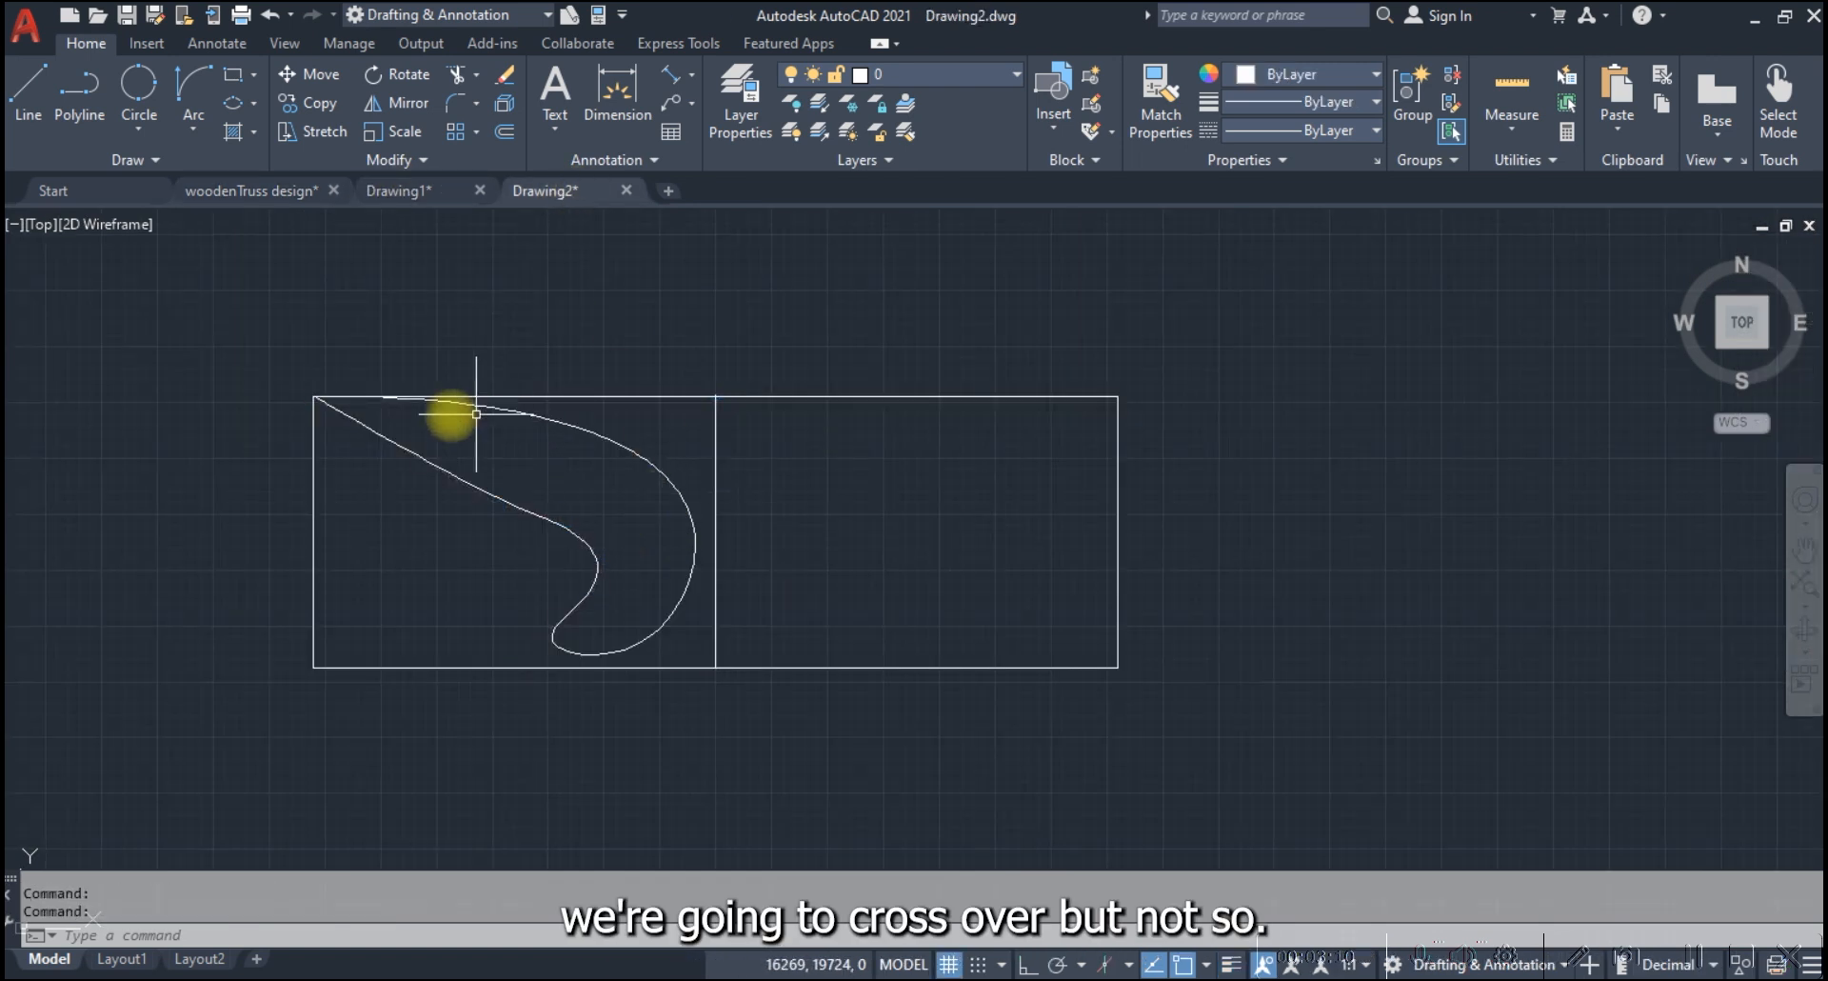
pyautogui.scroll(4, 389, 410)
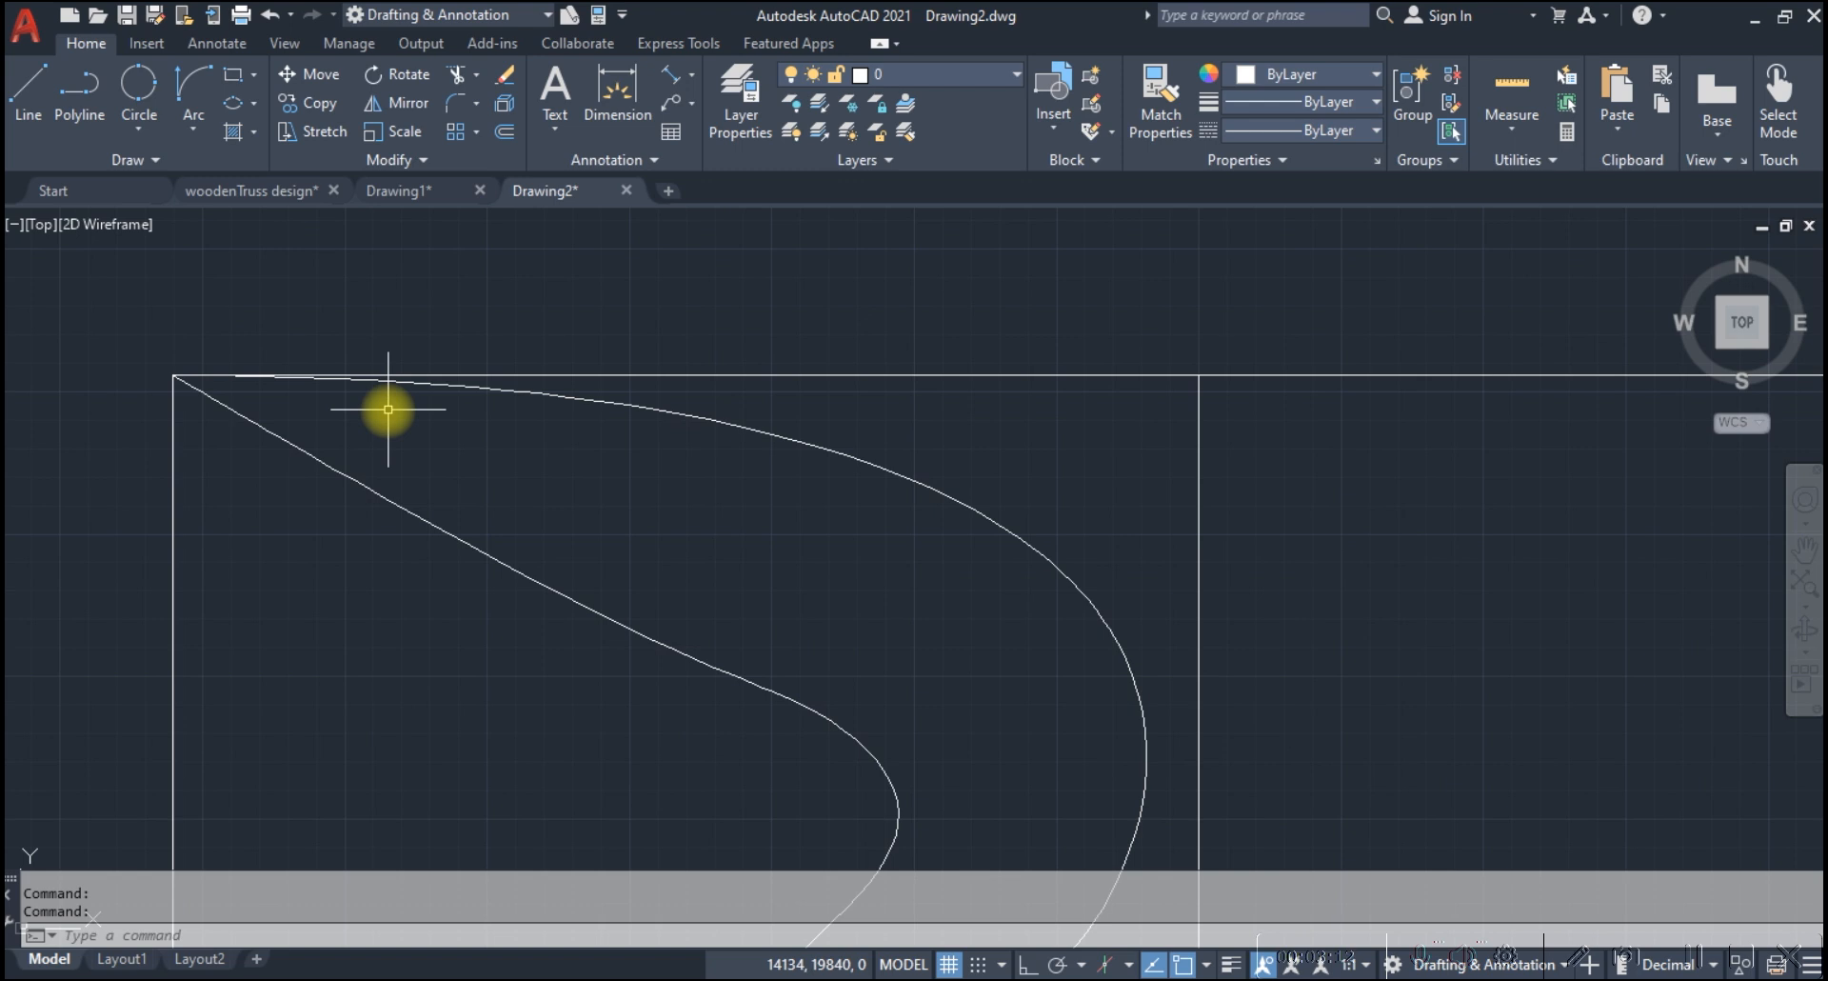
# Draw a horizontal and a vertical construction line through one point above and to the right of the rectangle, using Ortho
pyautogui.click(154, 162)
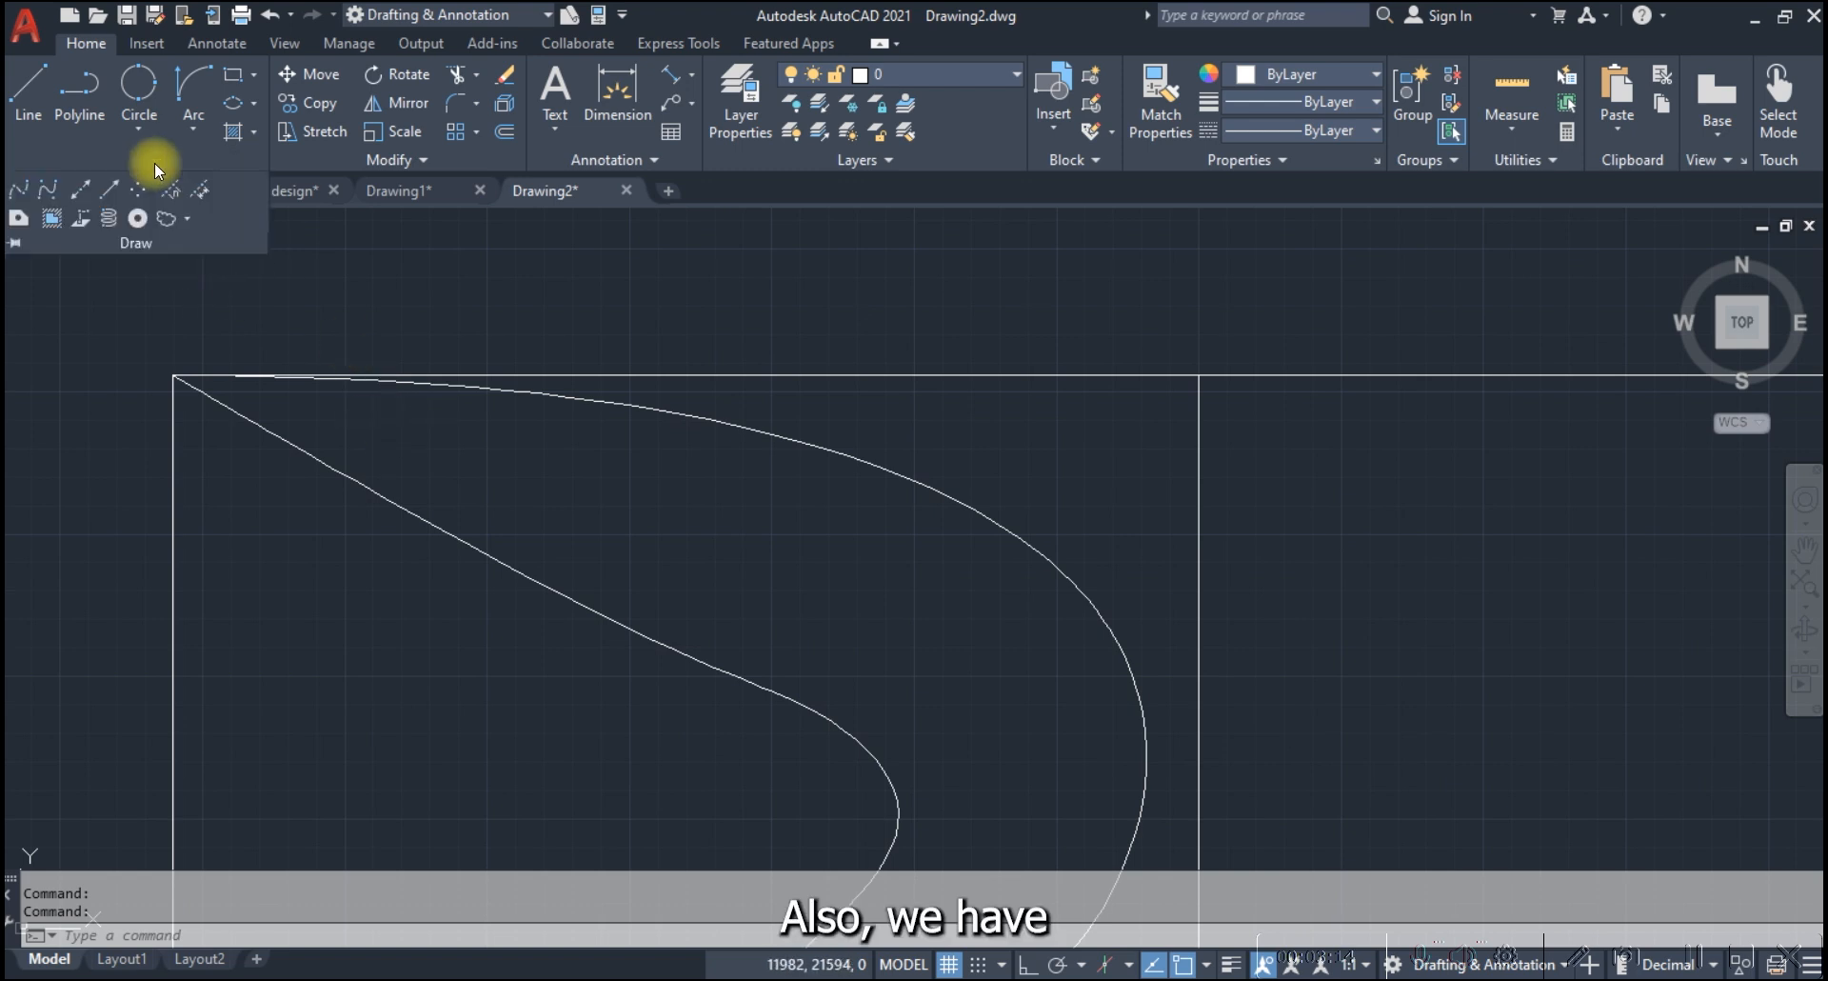
pyautogui.click(80, 185)
pyautogui.scroll(-4, 806, 566)
pyautogui.scroll(-2, 806, 566)
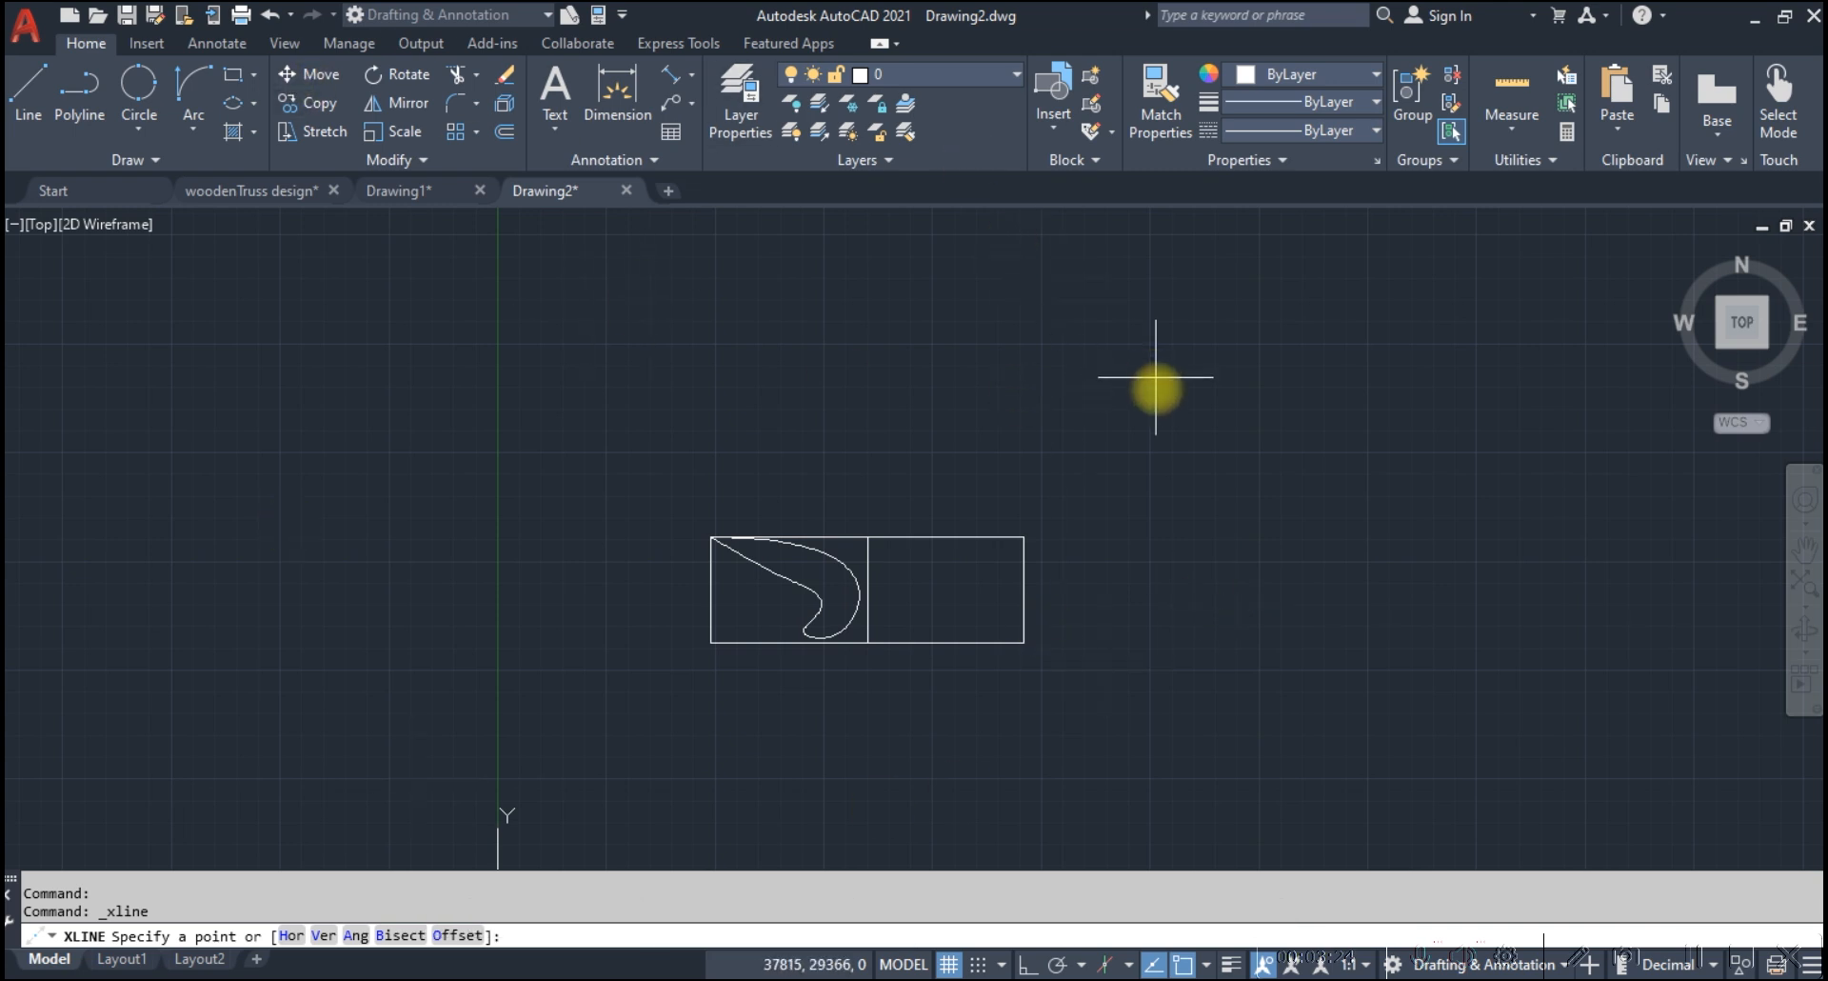
pyautogui.click(1119, 482)
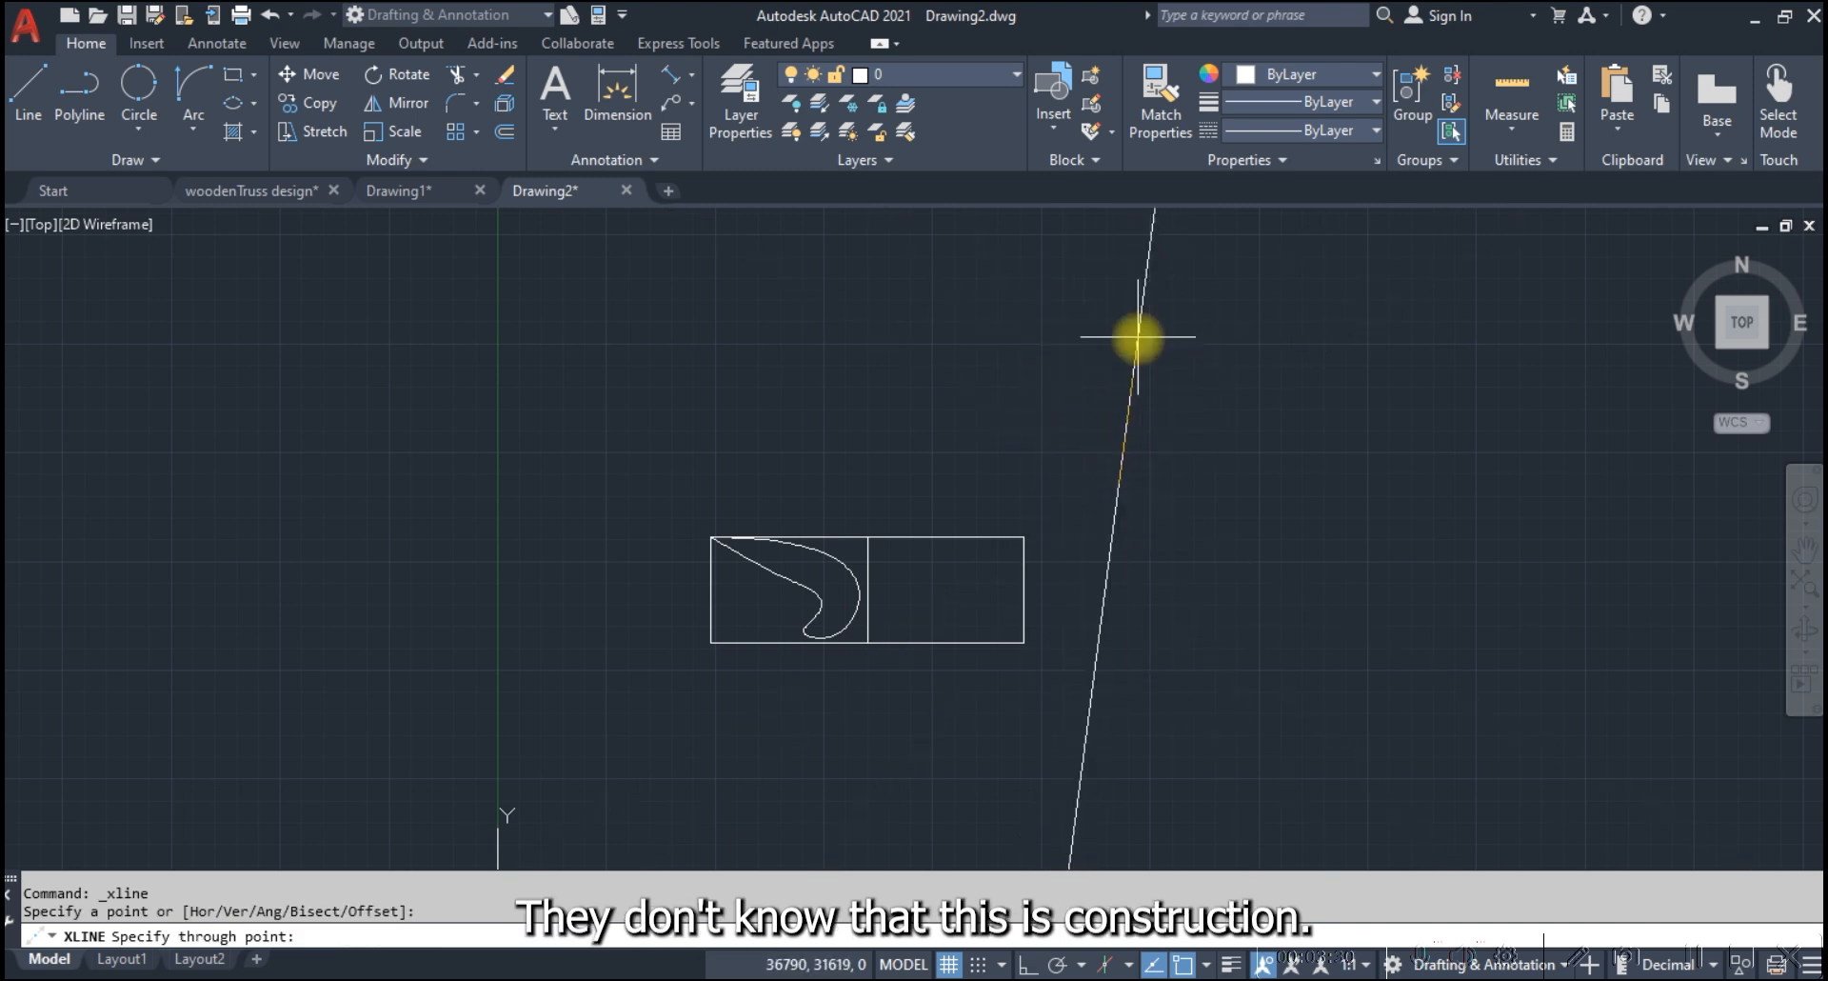
pyautogui.press('F8')
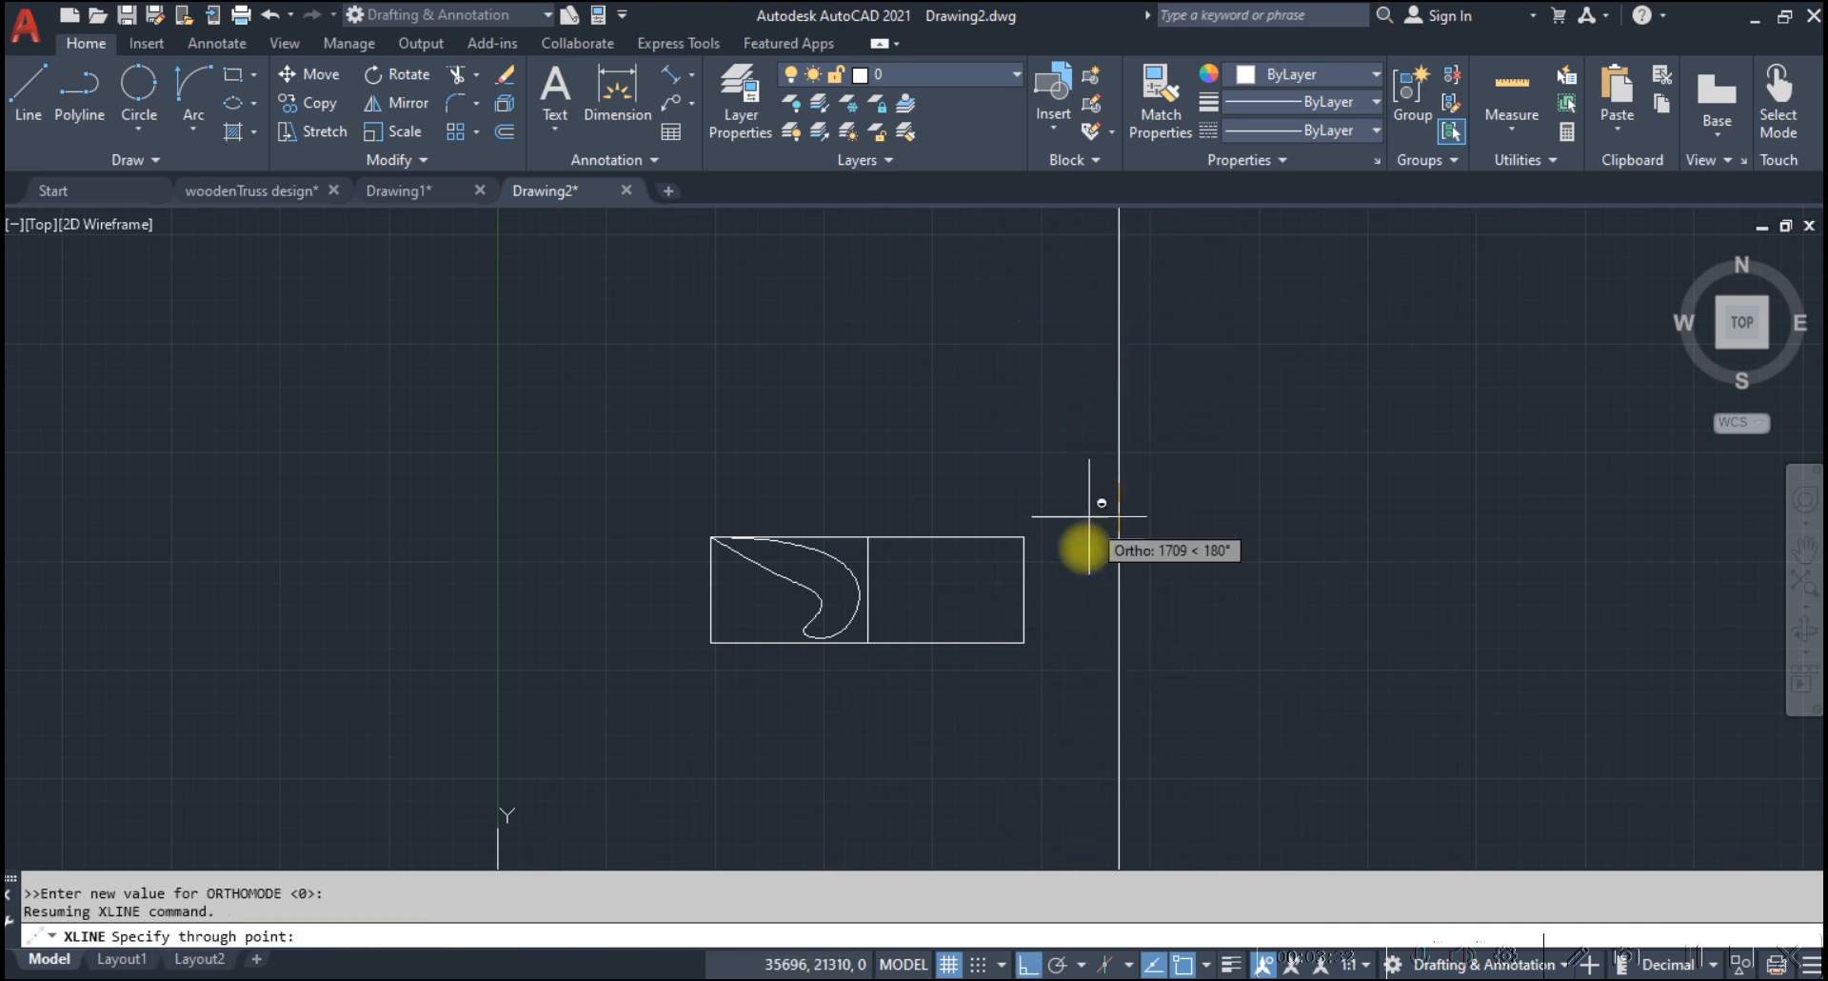
pyautogui.click(1082, 515)
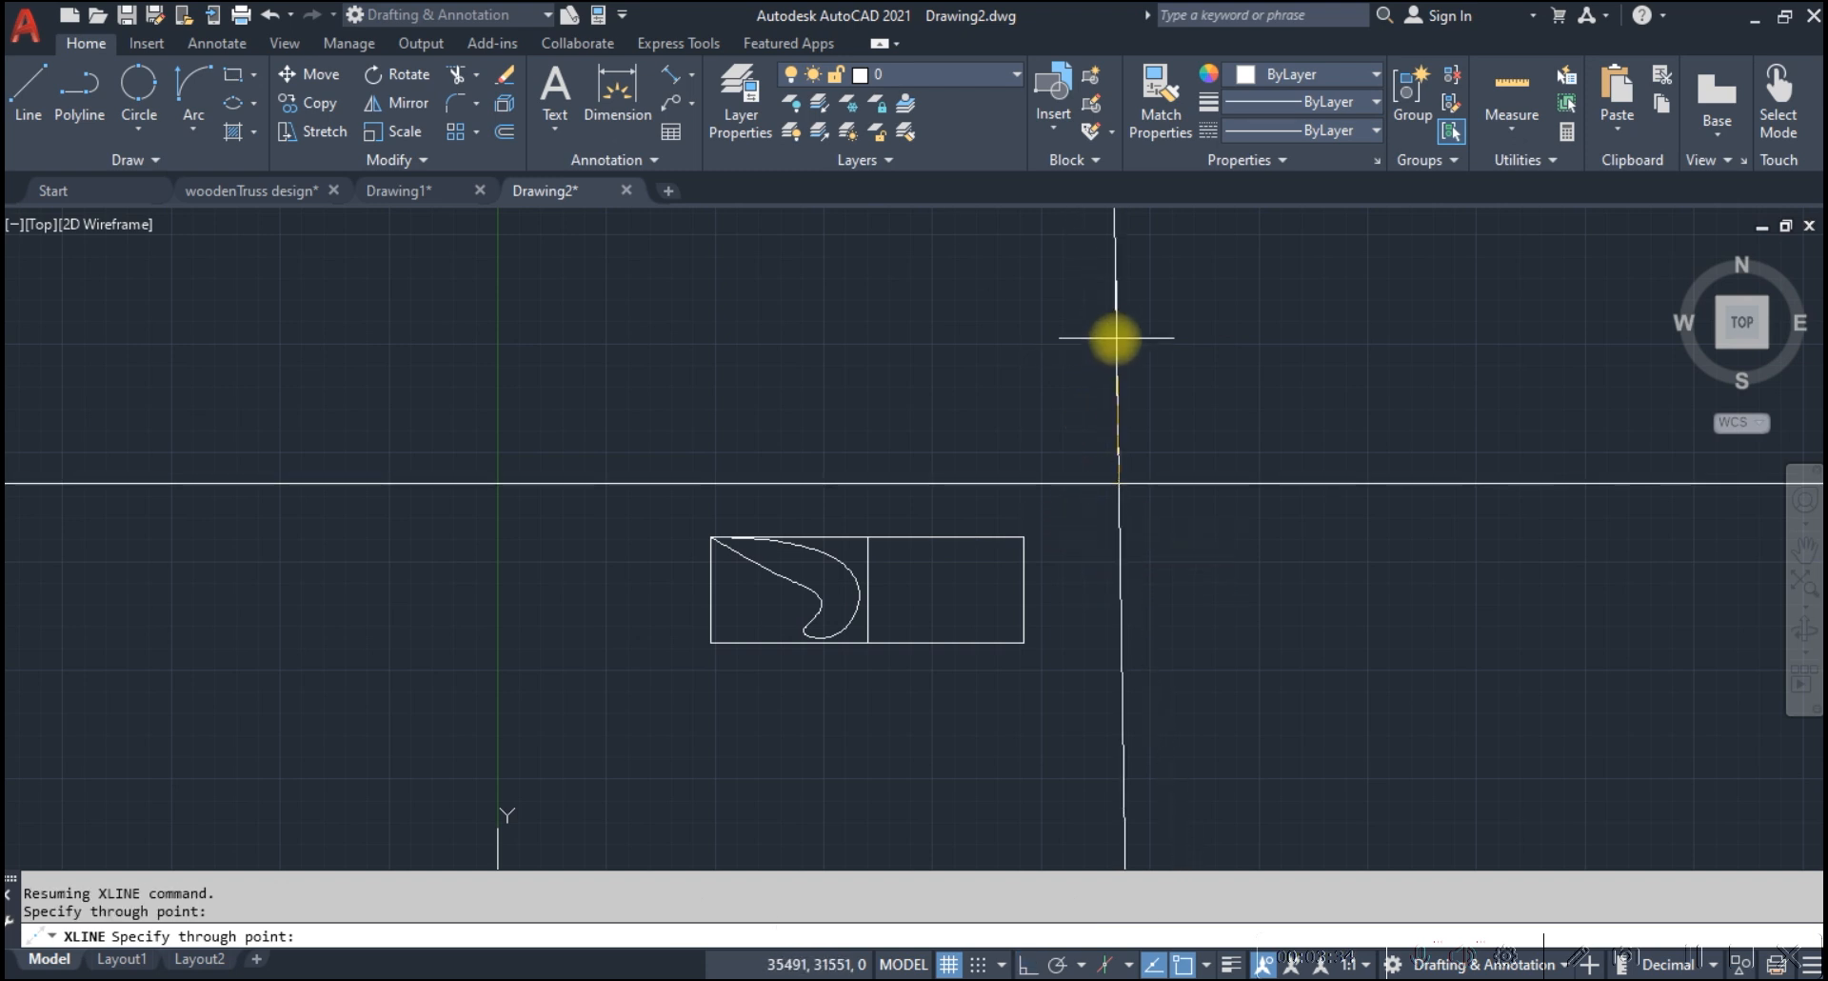
pyautogui.click(1143, 301)
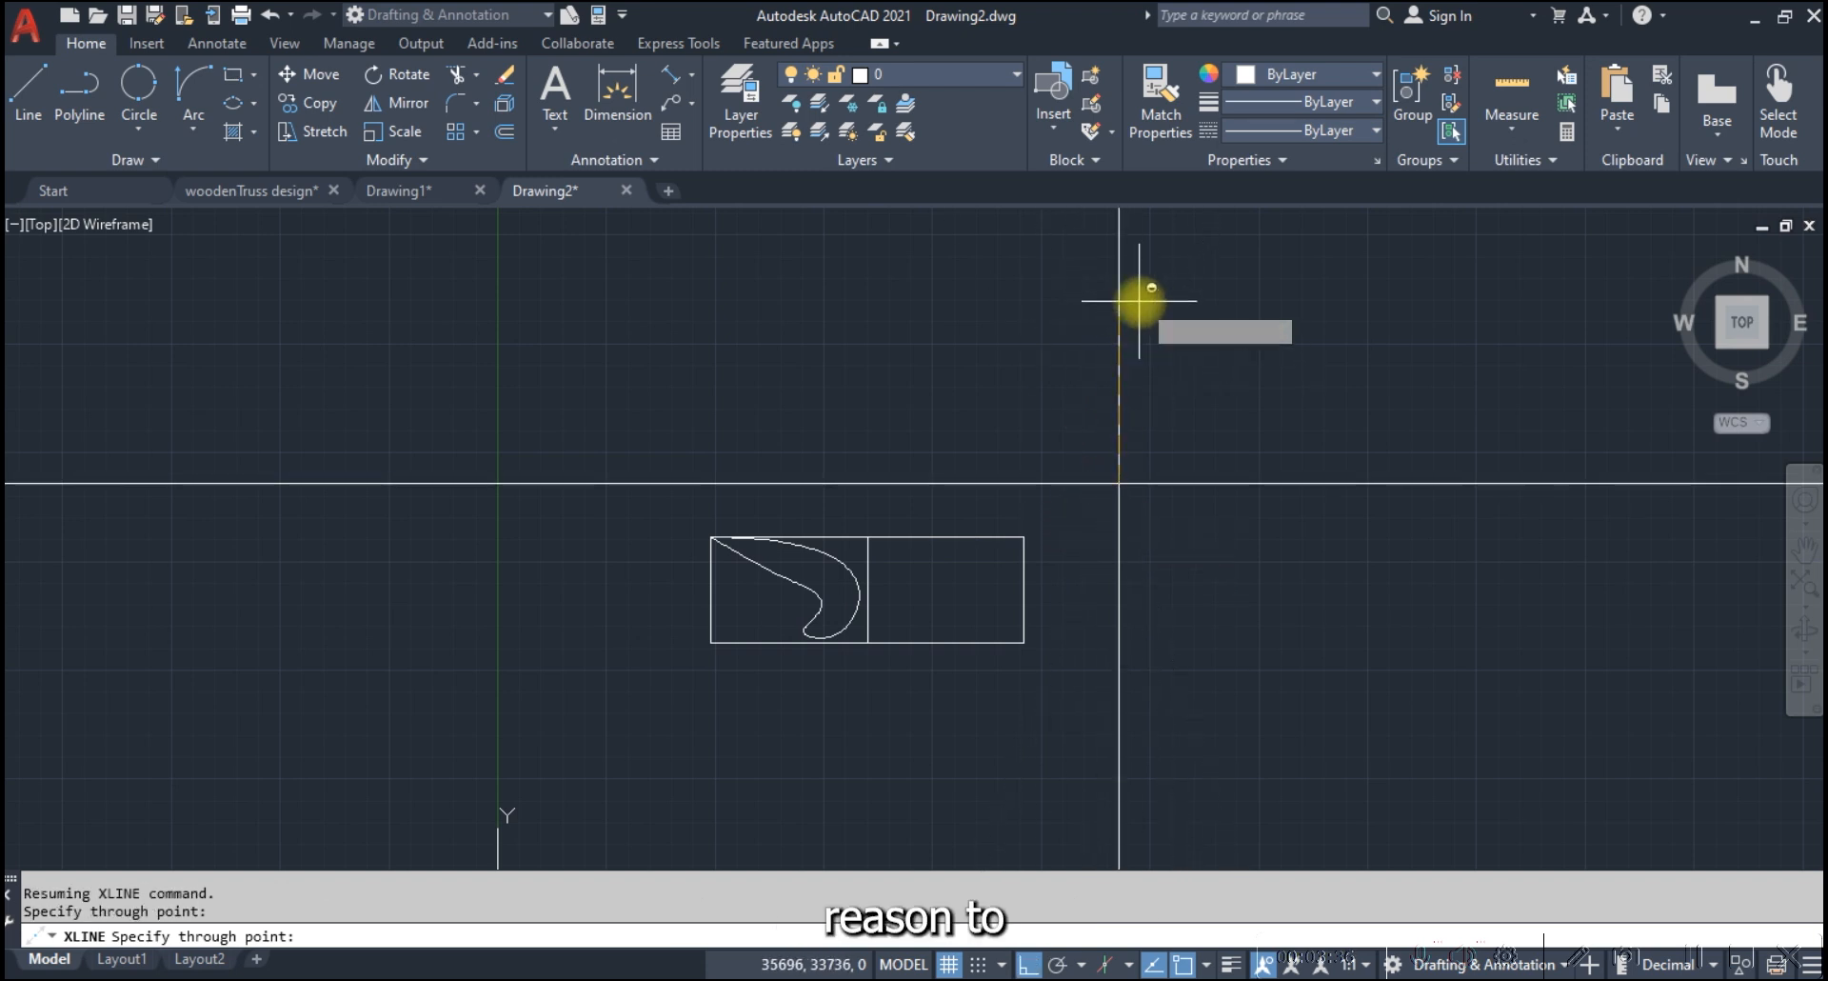
pyautogui.press('Escape')
# Examine how far the two crossing construction lines extend, from a distance and close to their intersection
pyautogui.scroll(-10, 1010, 522)
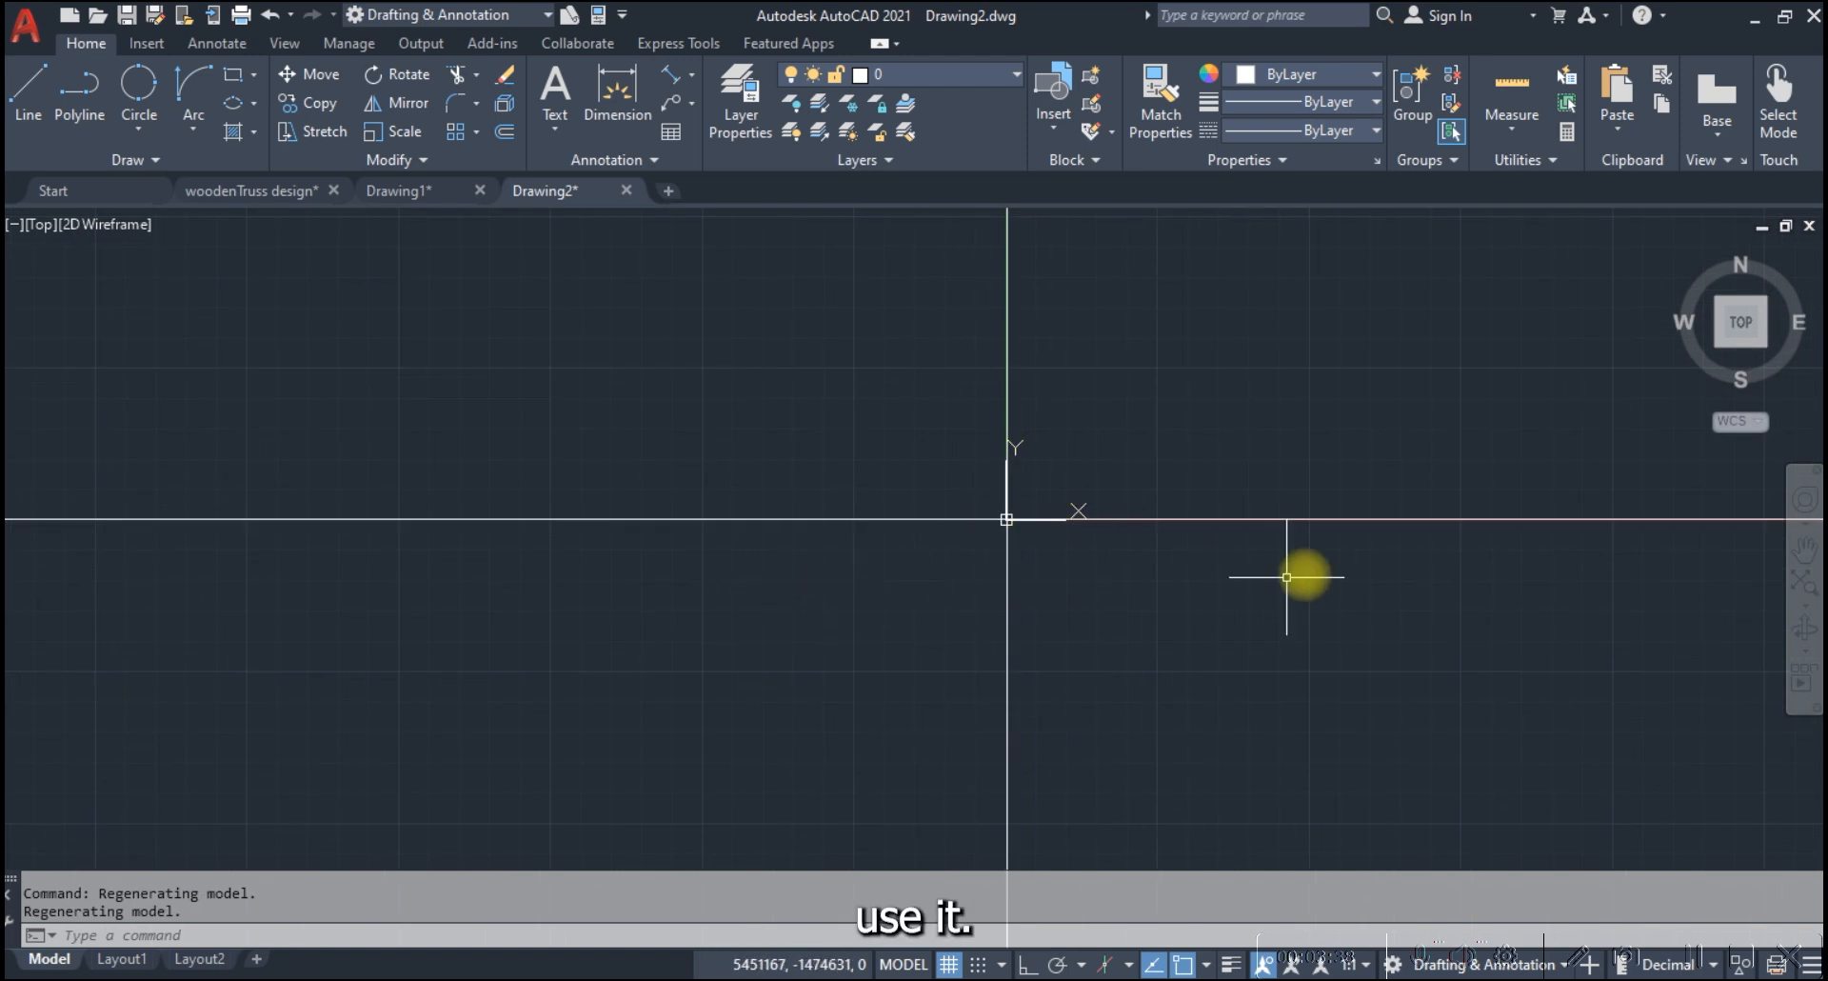
pyautogui.moveTo(1057, 310); pyautogui.dragTo(905, 730, button='middle')
pyautogui.scroll(-4, 947, 500)
pyautogui.scroll(8, 916, 748)
pyautogui.scroll(5, 895, 605)
pyautogui.scroll(-3, 942, 667)
pyautogui.scroll(6, 990, 702)
pyautogui.scroll(6, 841, 715)
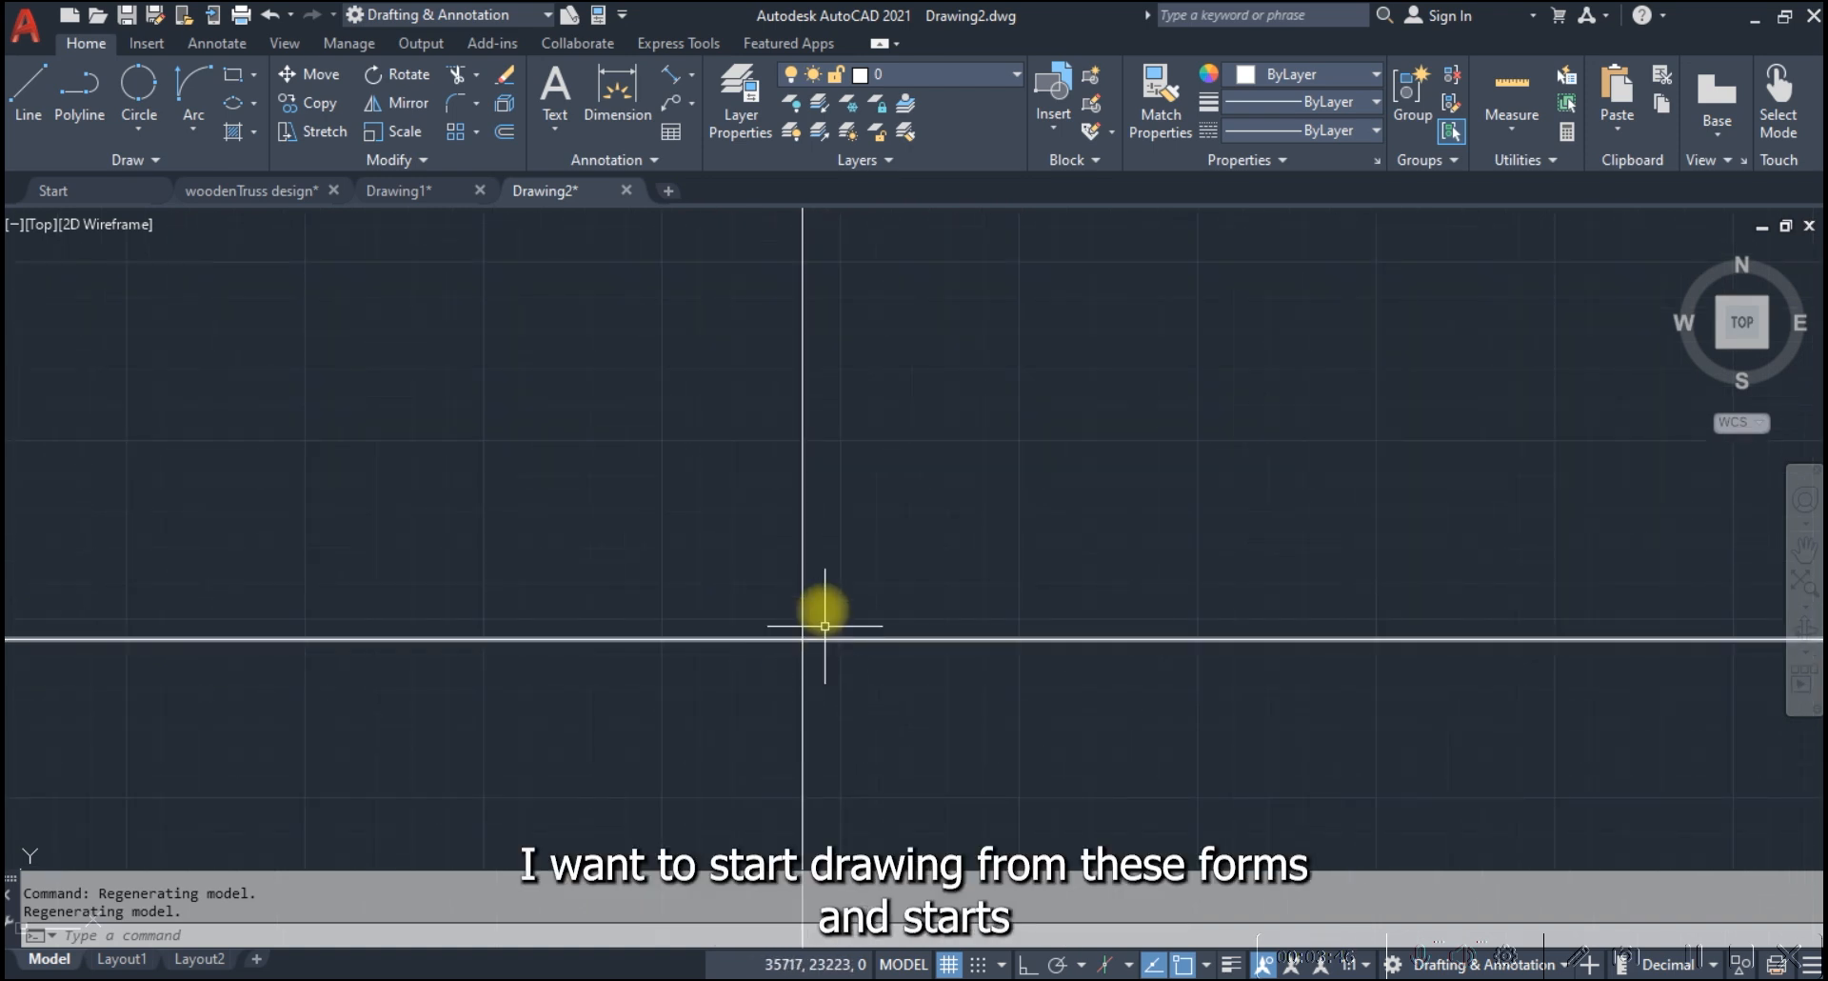
pyautogui.click(838, 653)
pyautogui.click(796, 526)
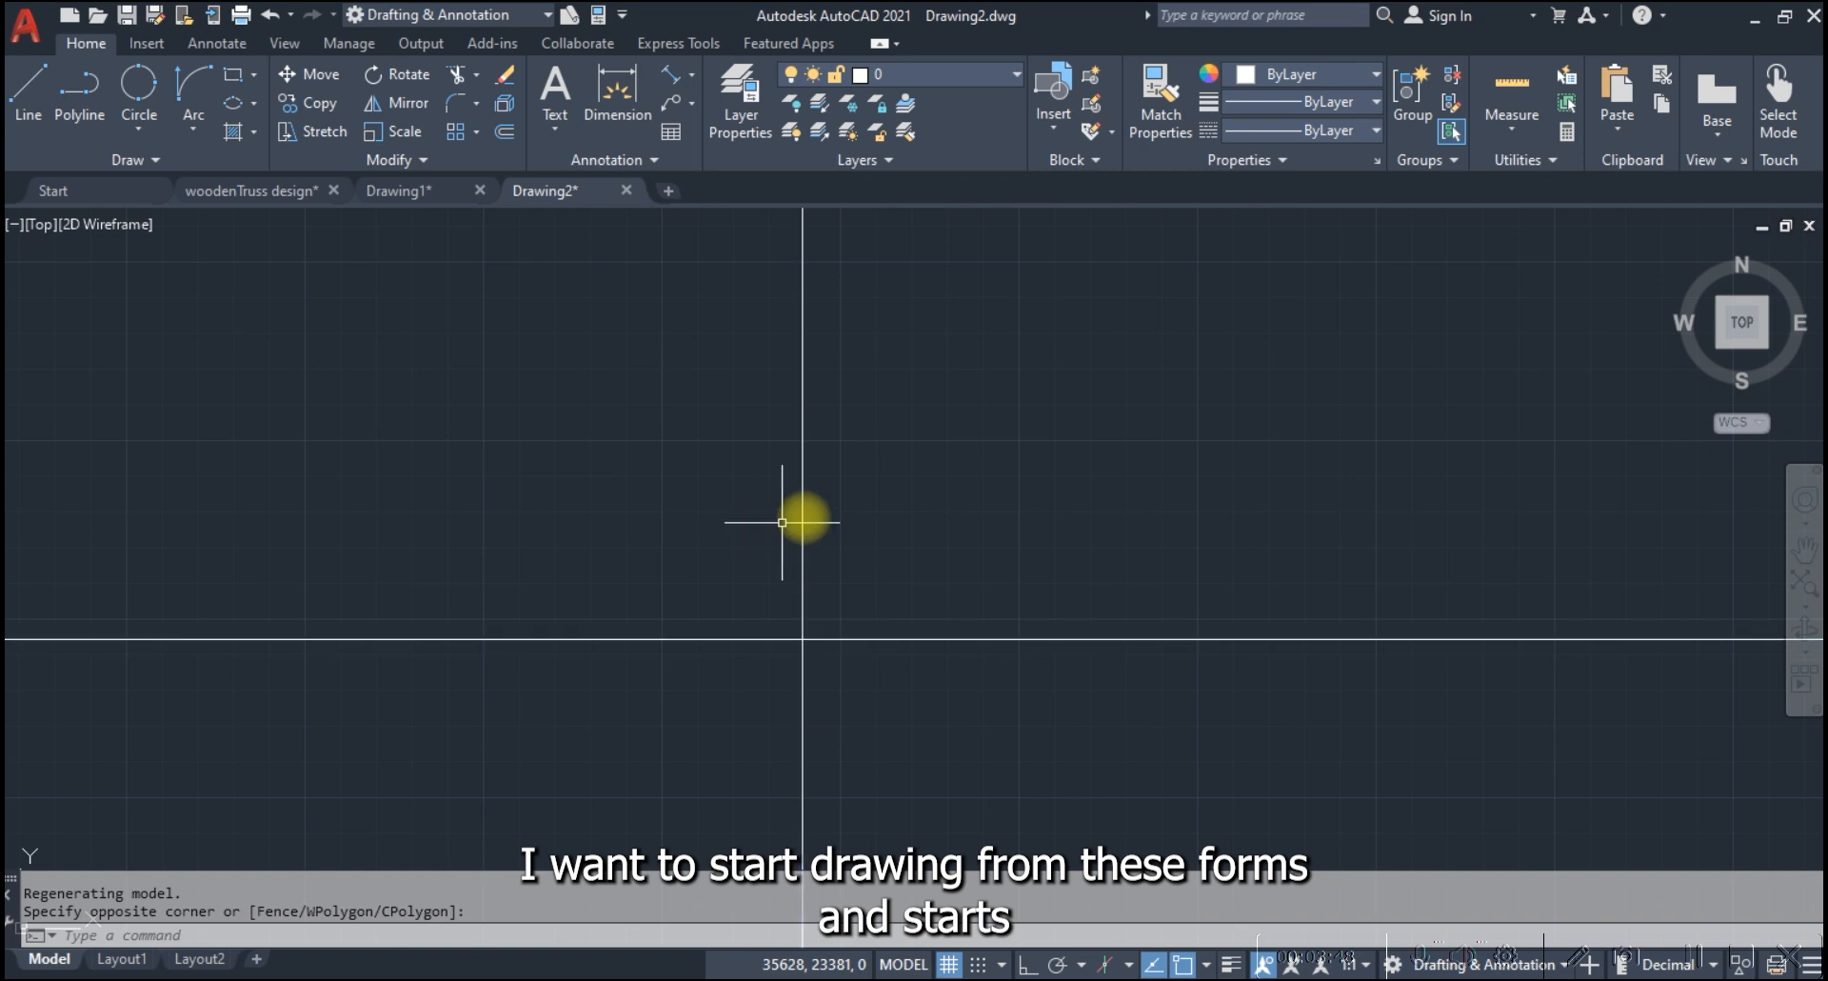
pyautogui.press('Escape')
pyautogui.click(838, 508)
pyautogui.click(732, 486)
pyautogui.write('o')
pyautogui.press('Return')
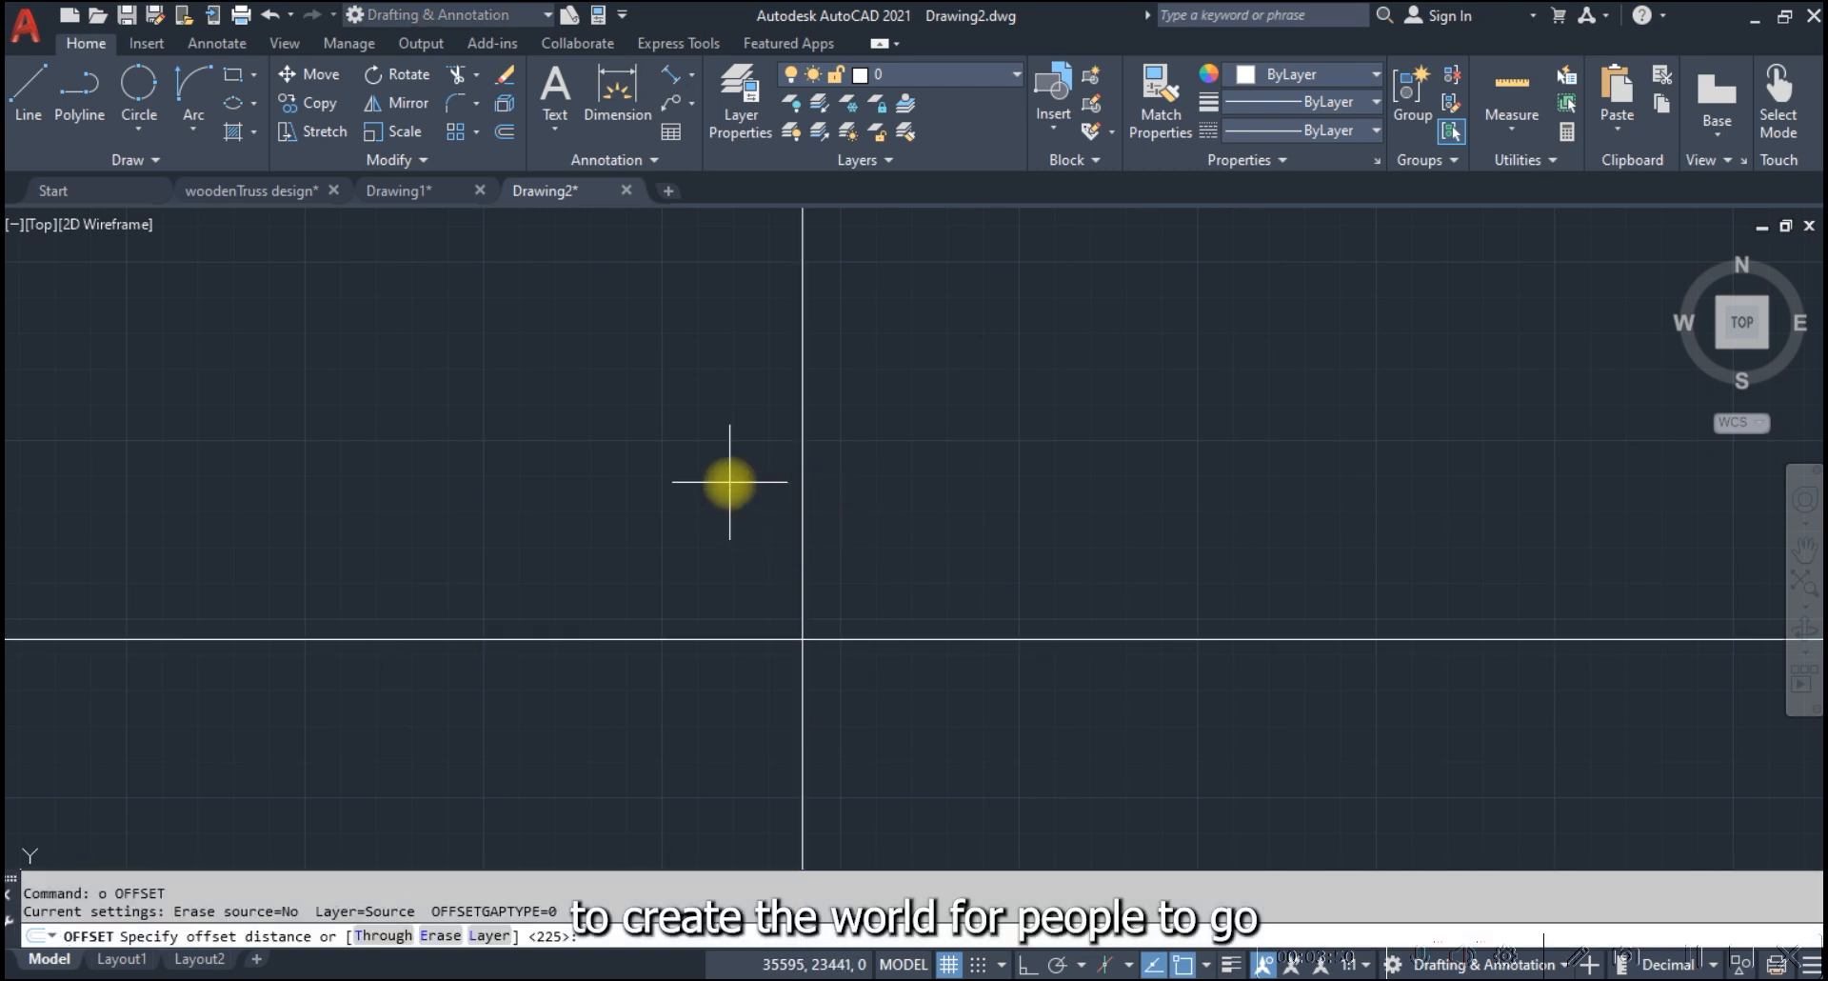
pyautogui.write('200')
pyautogui.press('Return')
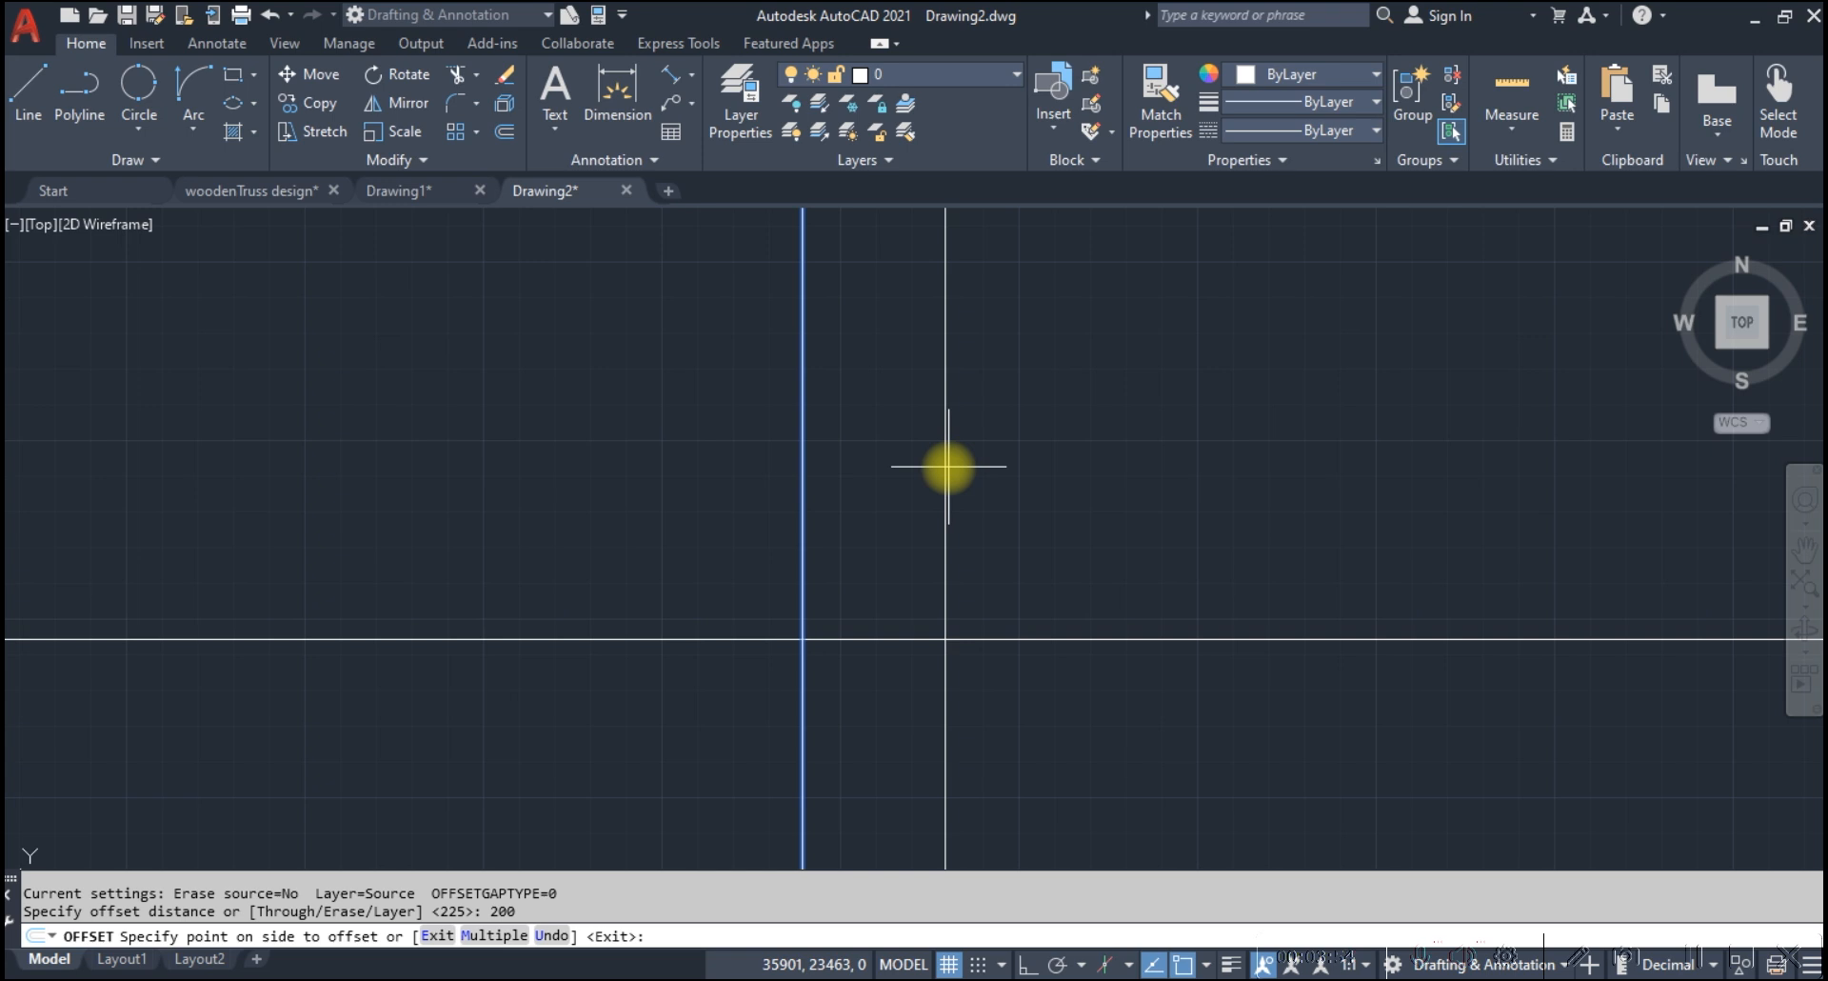
pyautogui.press('Escape')
# Offset the vertical construction line 225 to the right
pyautogui.click(907, 470)
pyautogui.click(625, 470)
pyautogui.write('o')
pyautogui.press('Return')
pyautogui.write('225')
pyautogui.press('Return')
pyautogui.click(1085, 583)
# Offset the horizontal construction line 225 upward
pyautogui.click(1077, 634)
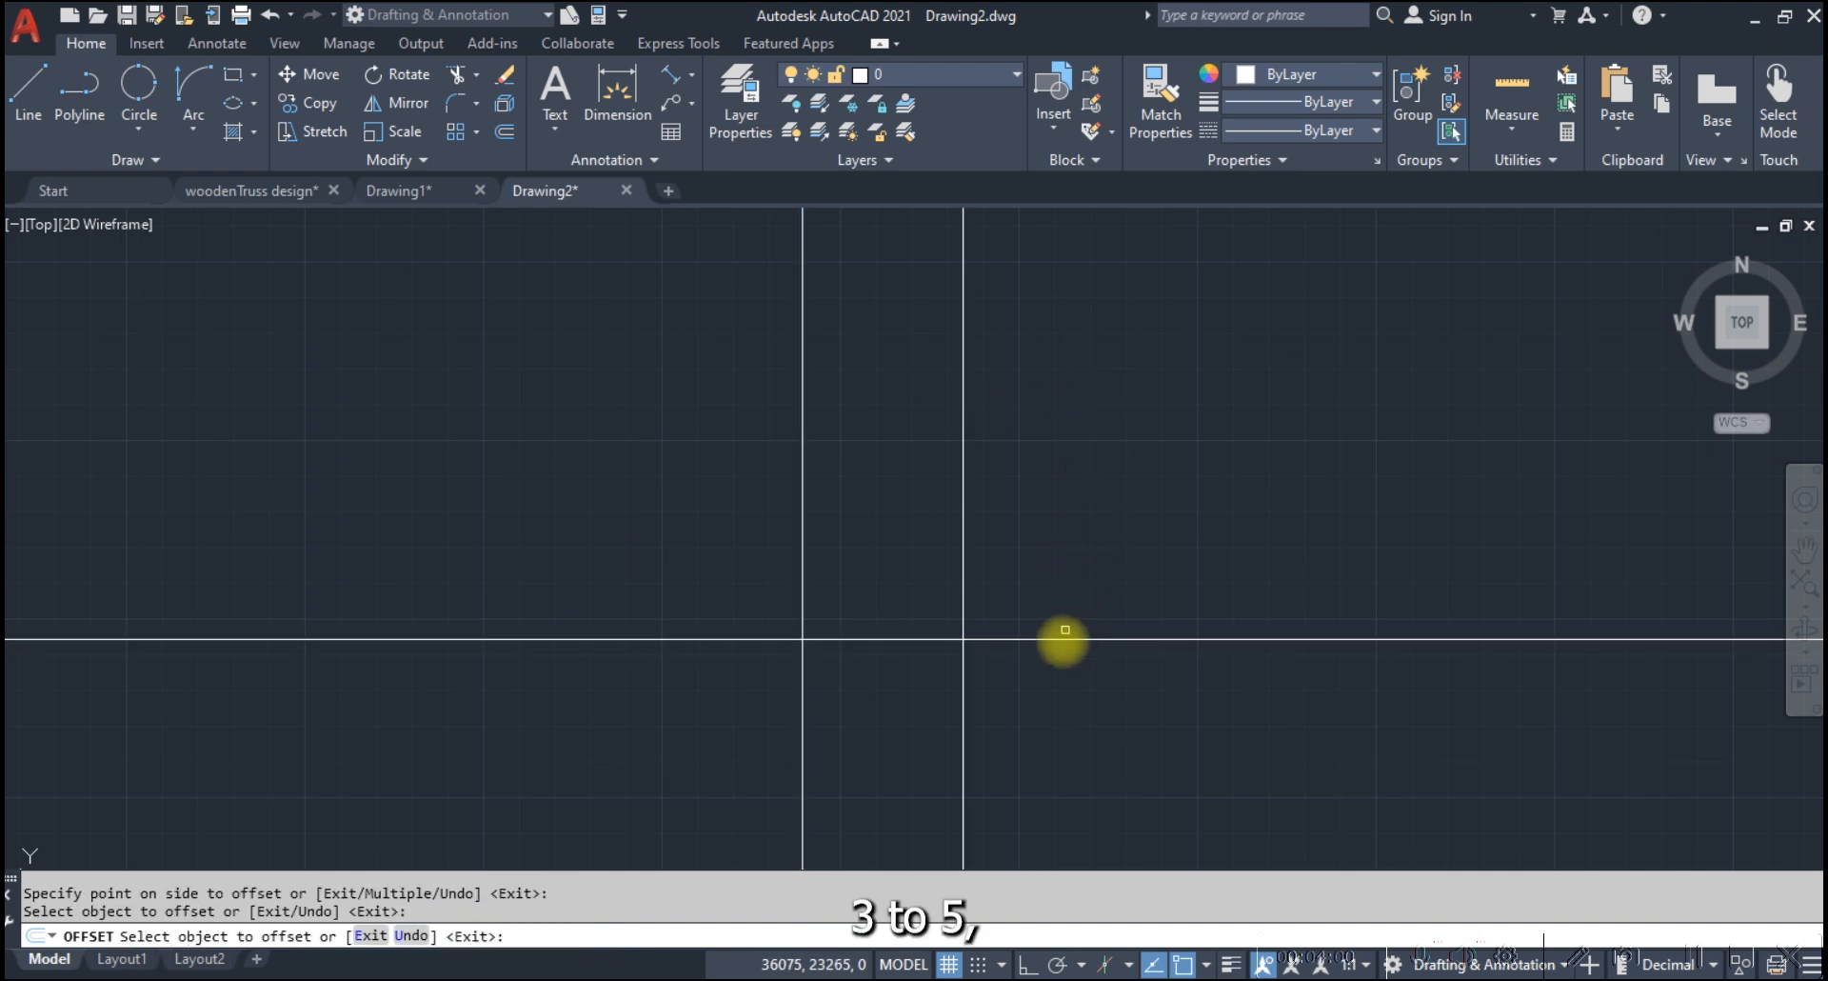
pyautogui.click(1060, 642)
pyautogui.click(927, 596)
pyautogui.scroll(-5, 924, 596)
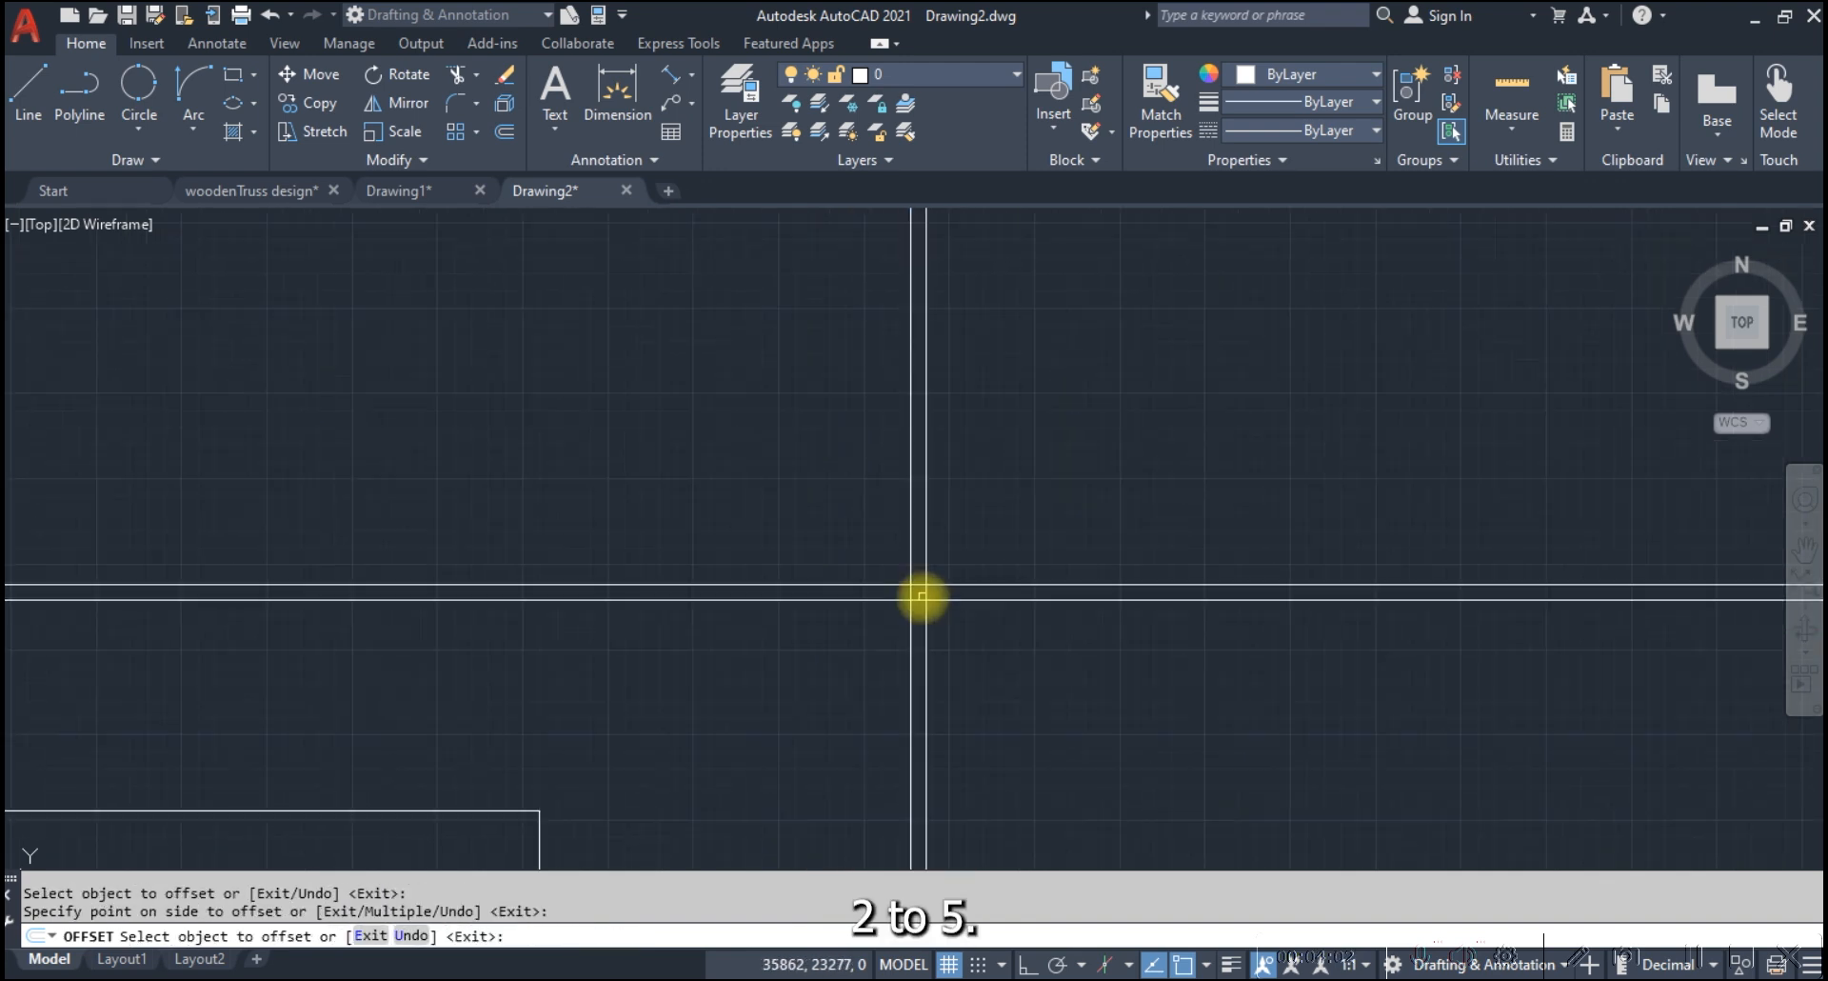
pyautogui.press('Escape')
pyautogui.click(978, 585)
pyautogui.write('o')
pyautogui.press('Return')
pyautogui.write('300')
pyautogui.press('Return')
pyautogui.press('Escape')
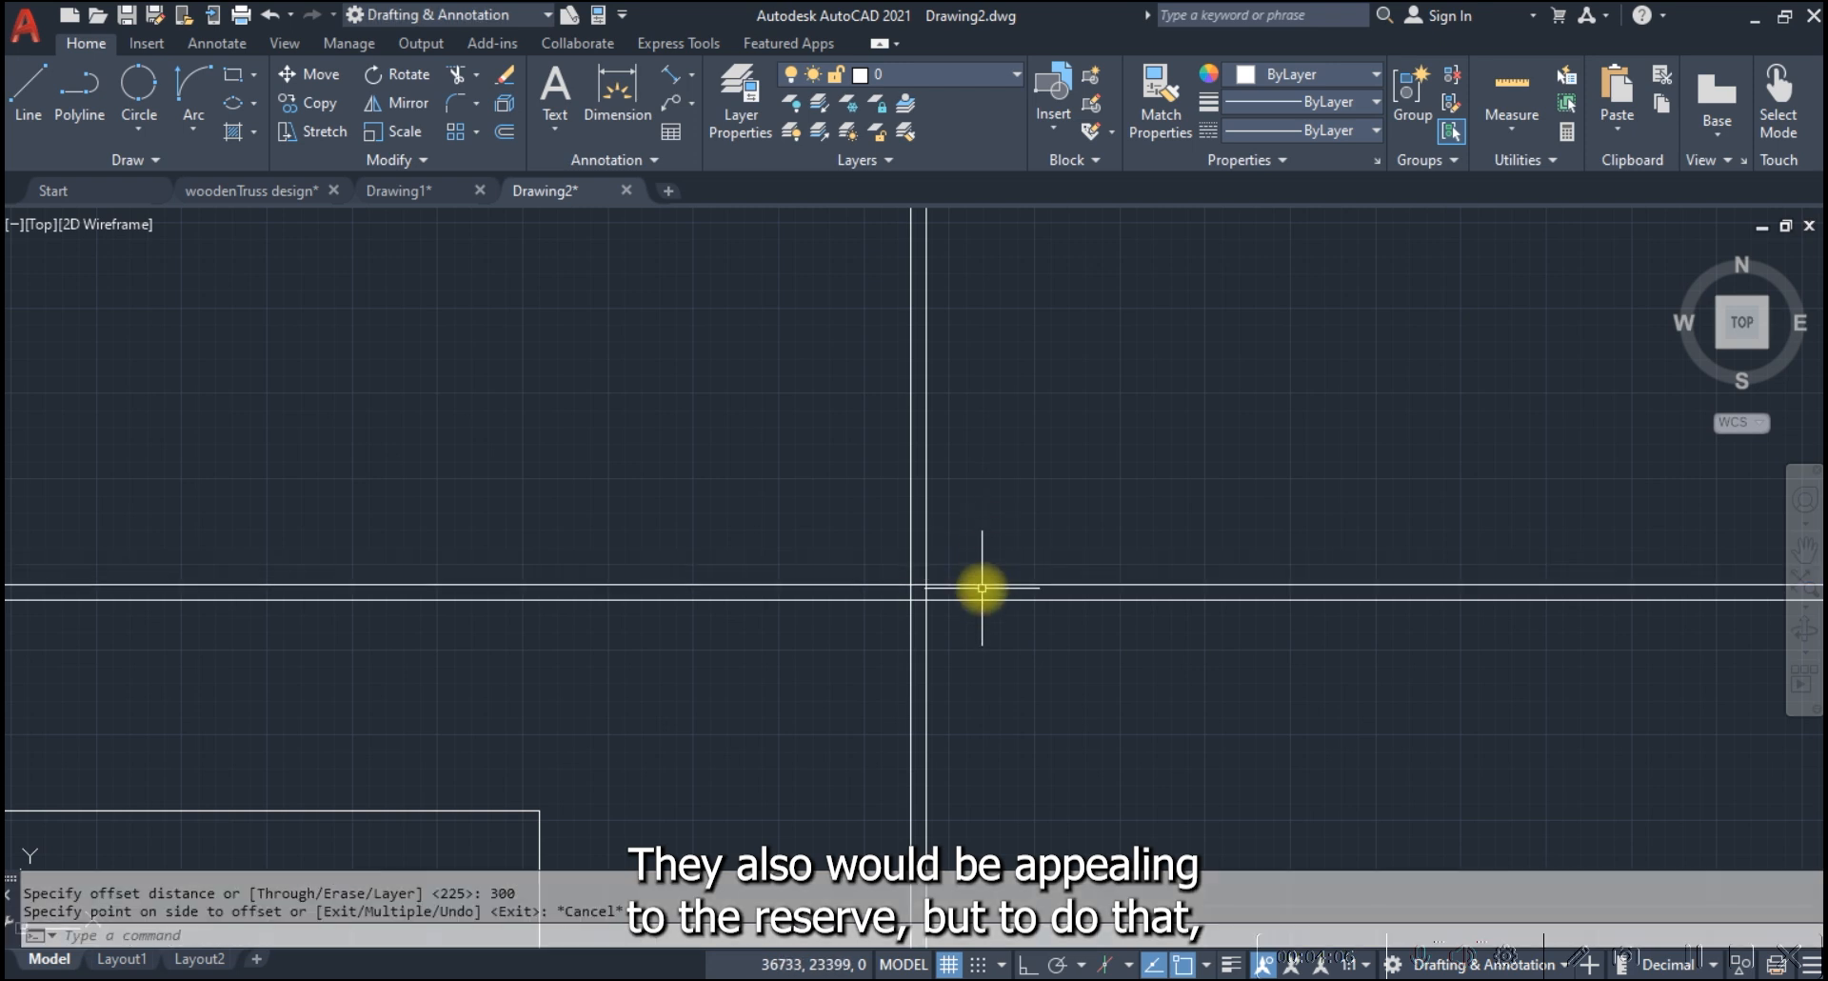
# Offset the upper line of the horizontal pair 3000 upward
pyautogui.write('o')
pyautogui.press('Return')
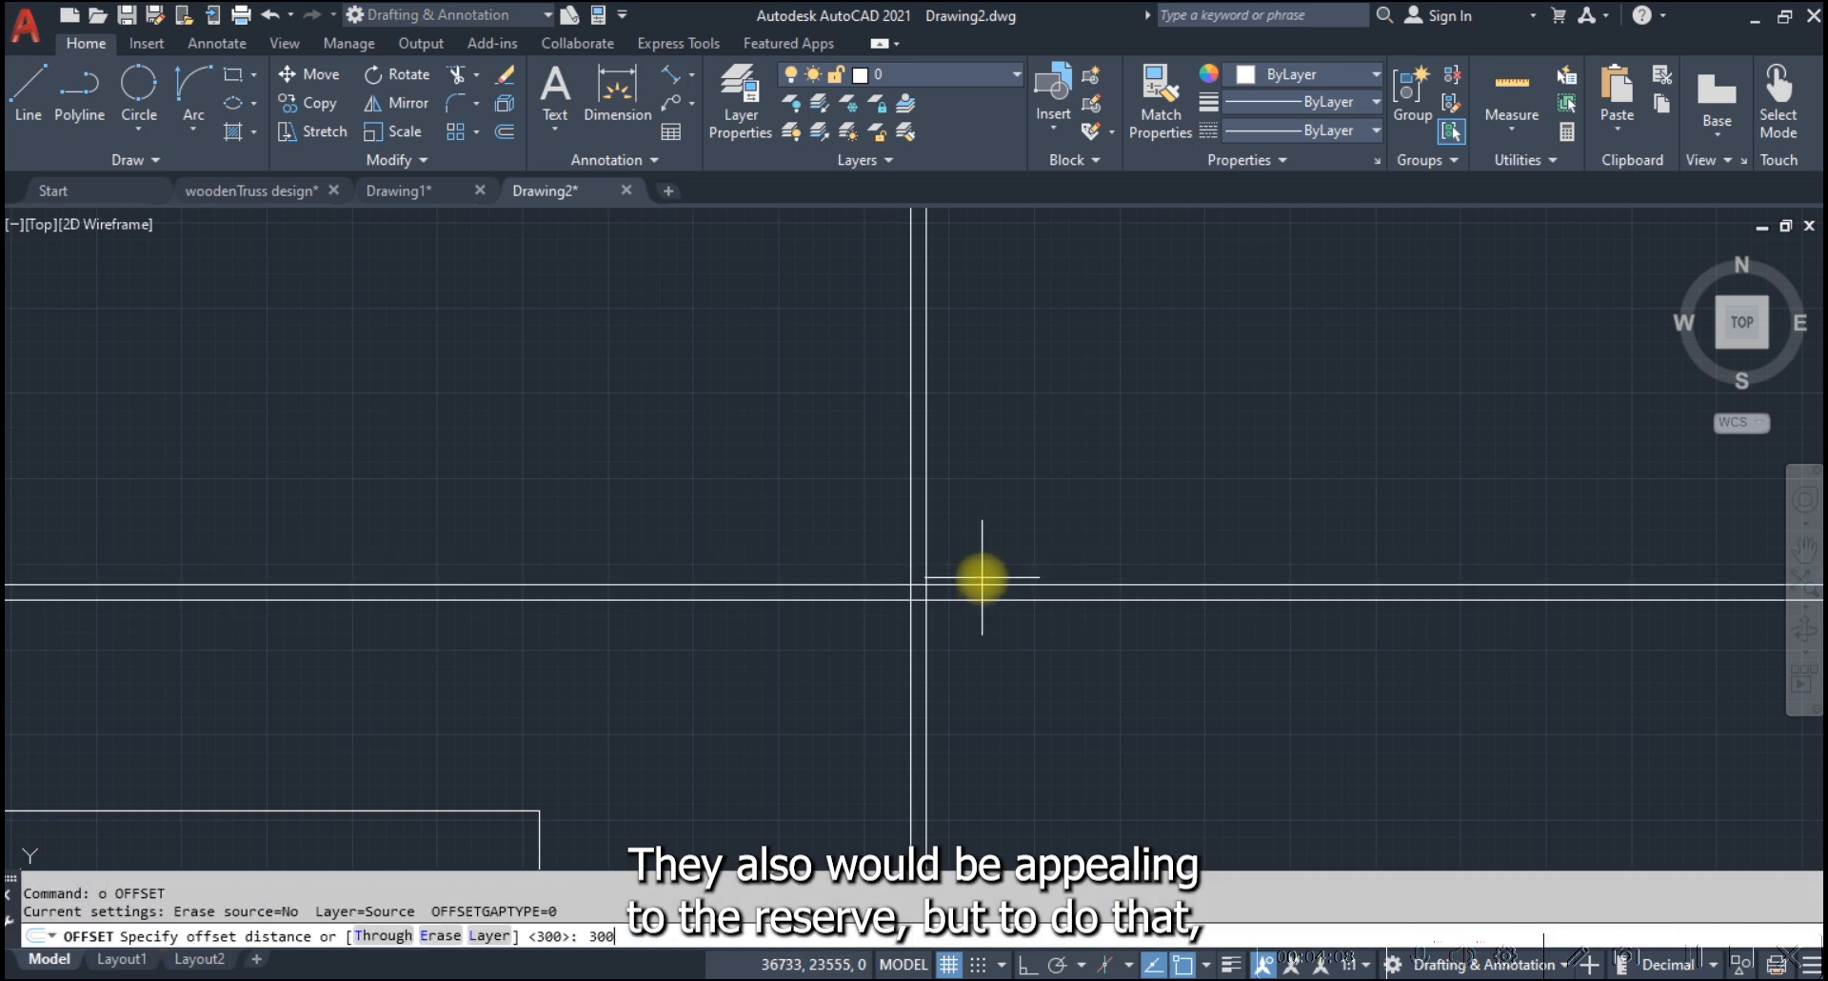
pyautogui.press('Return')
pyautogui.click(1027, 326)
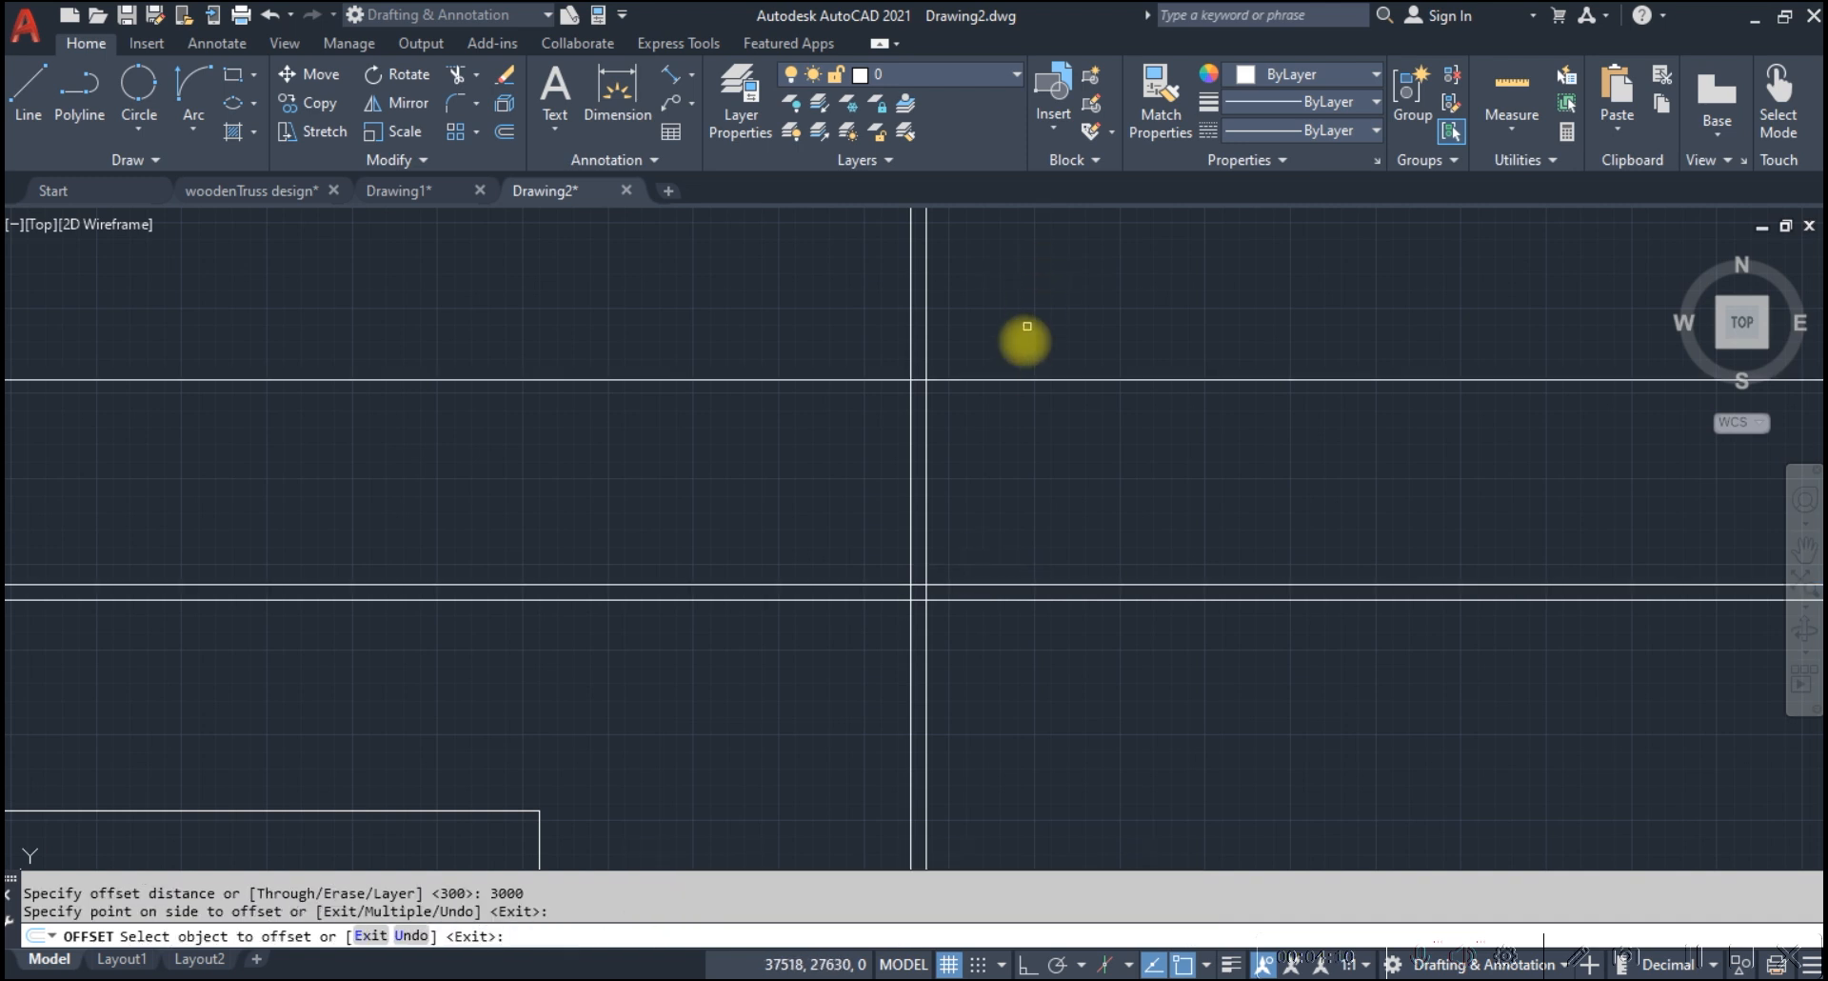
pyautogui.click(1018, 378)
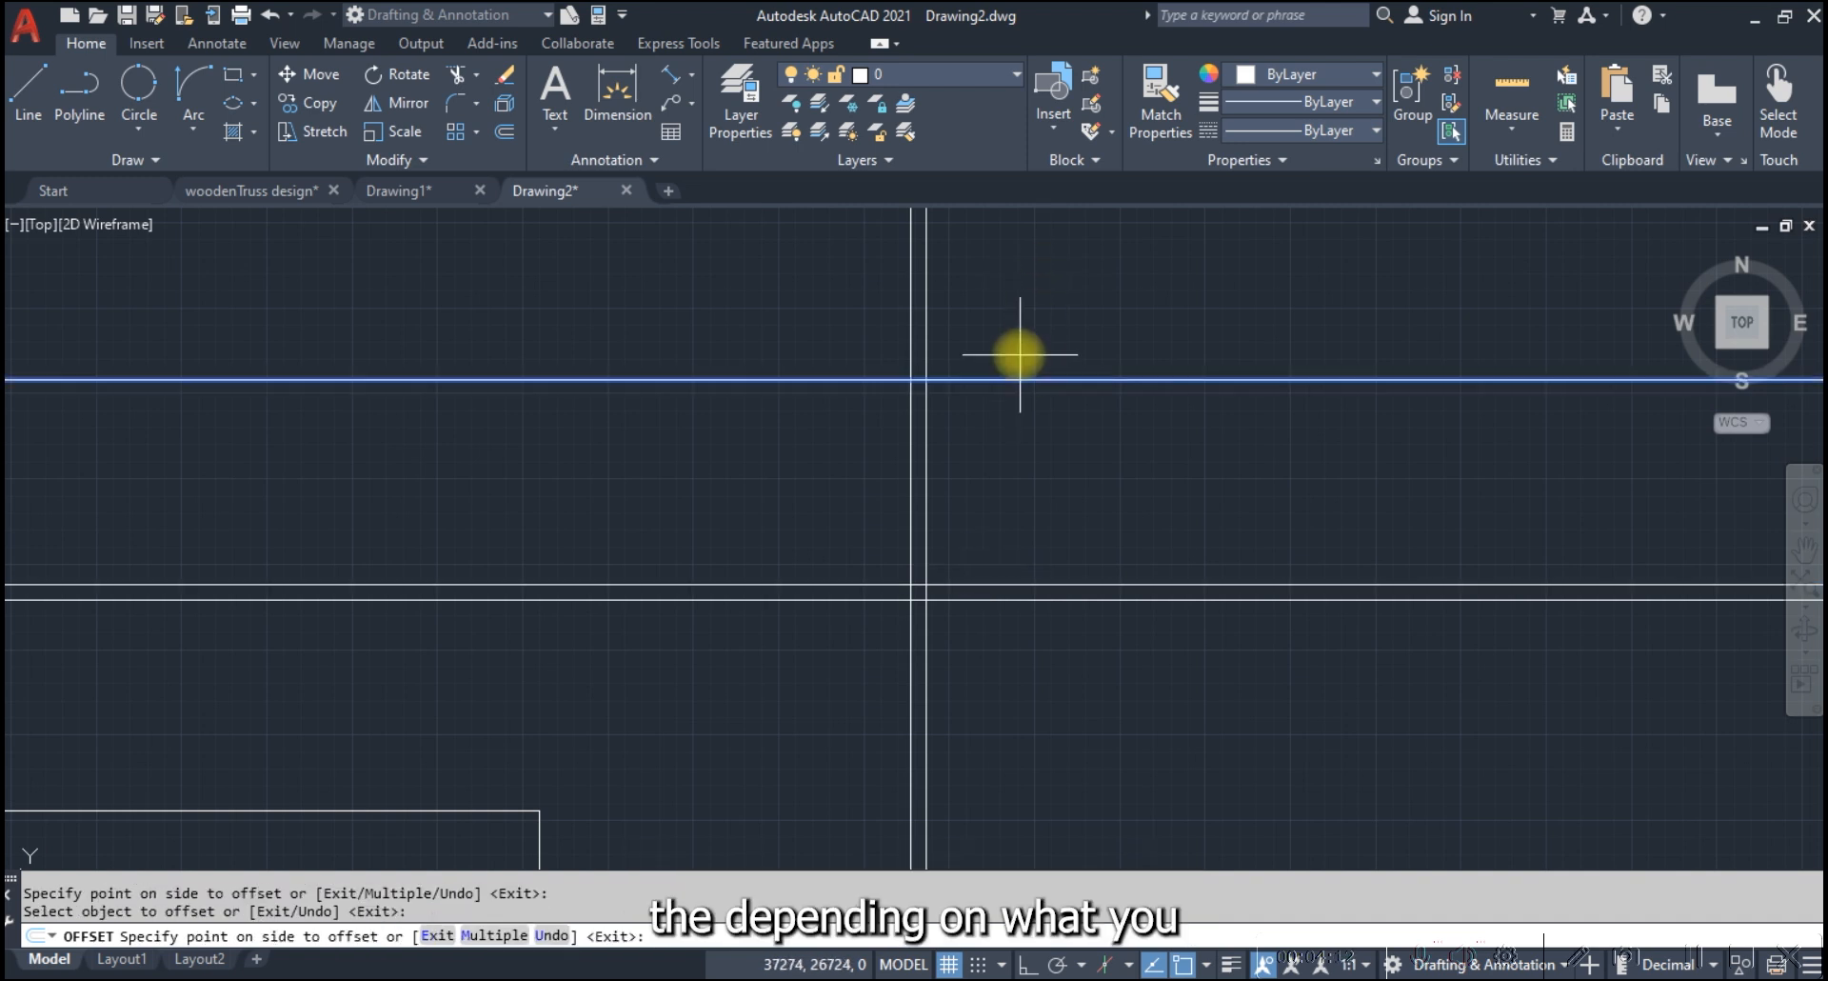
pyautogui.press('Escape')
# Offset the topmost horizontal construction line 225 upward to form the second horizontal pair
pyautogui.click(1011, 347)
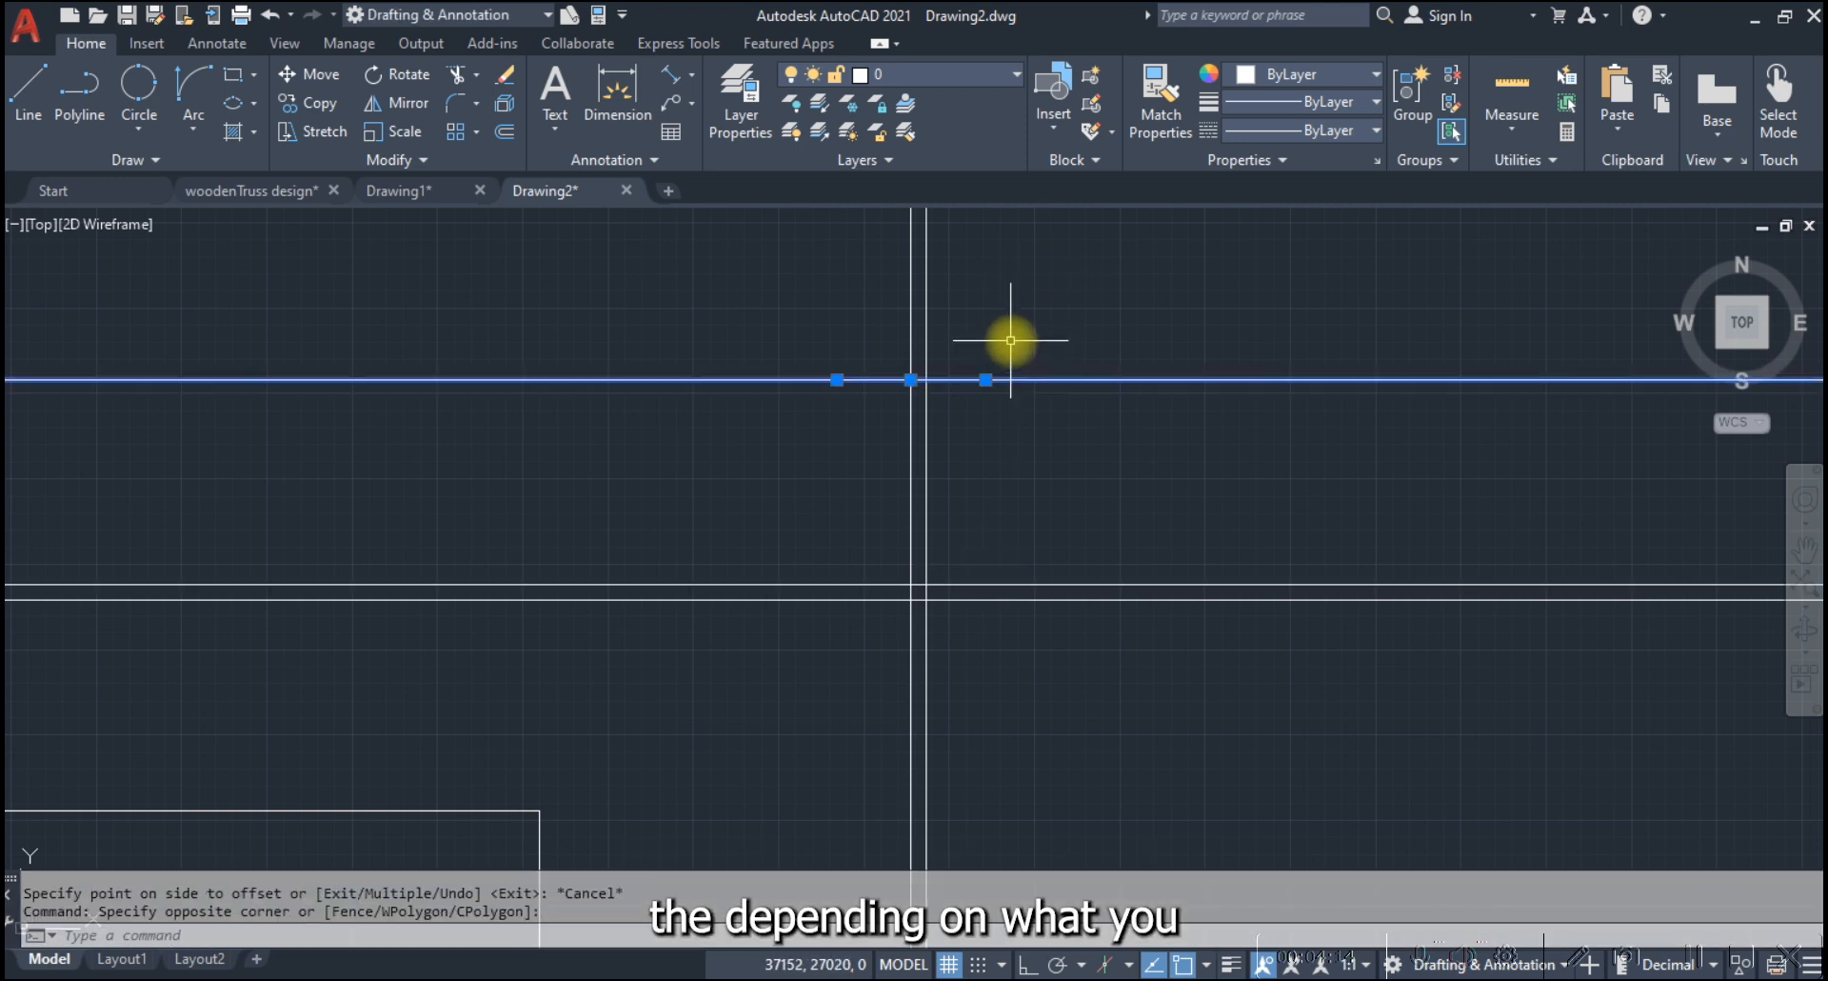
pyautogui.write('o')
pyautogui.press('Return')
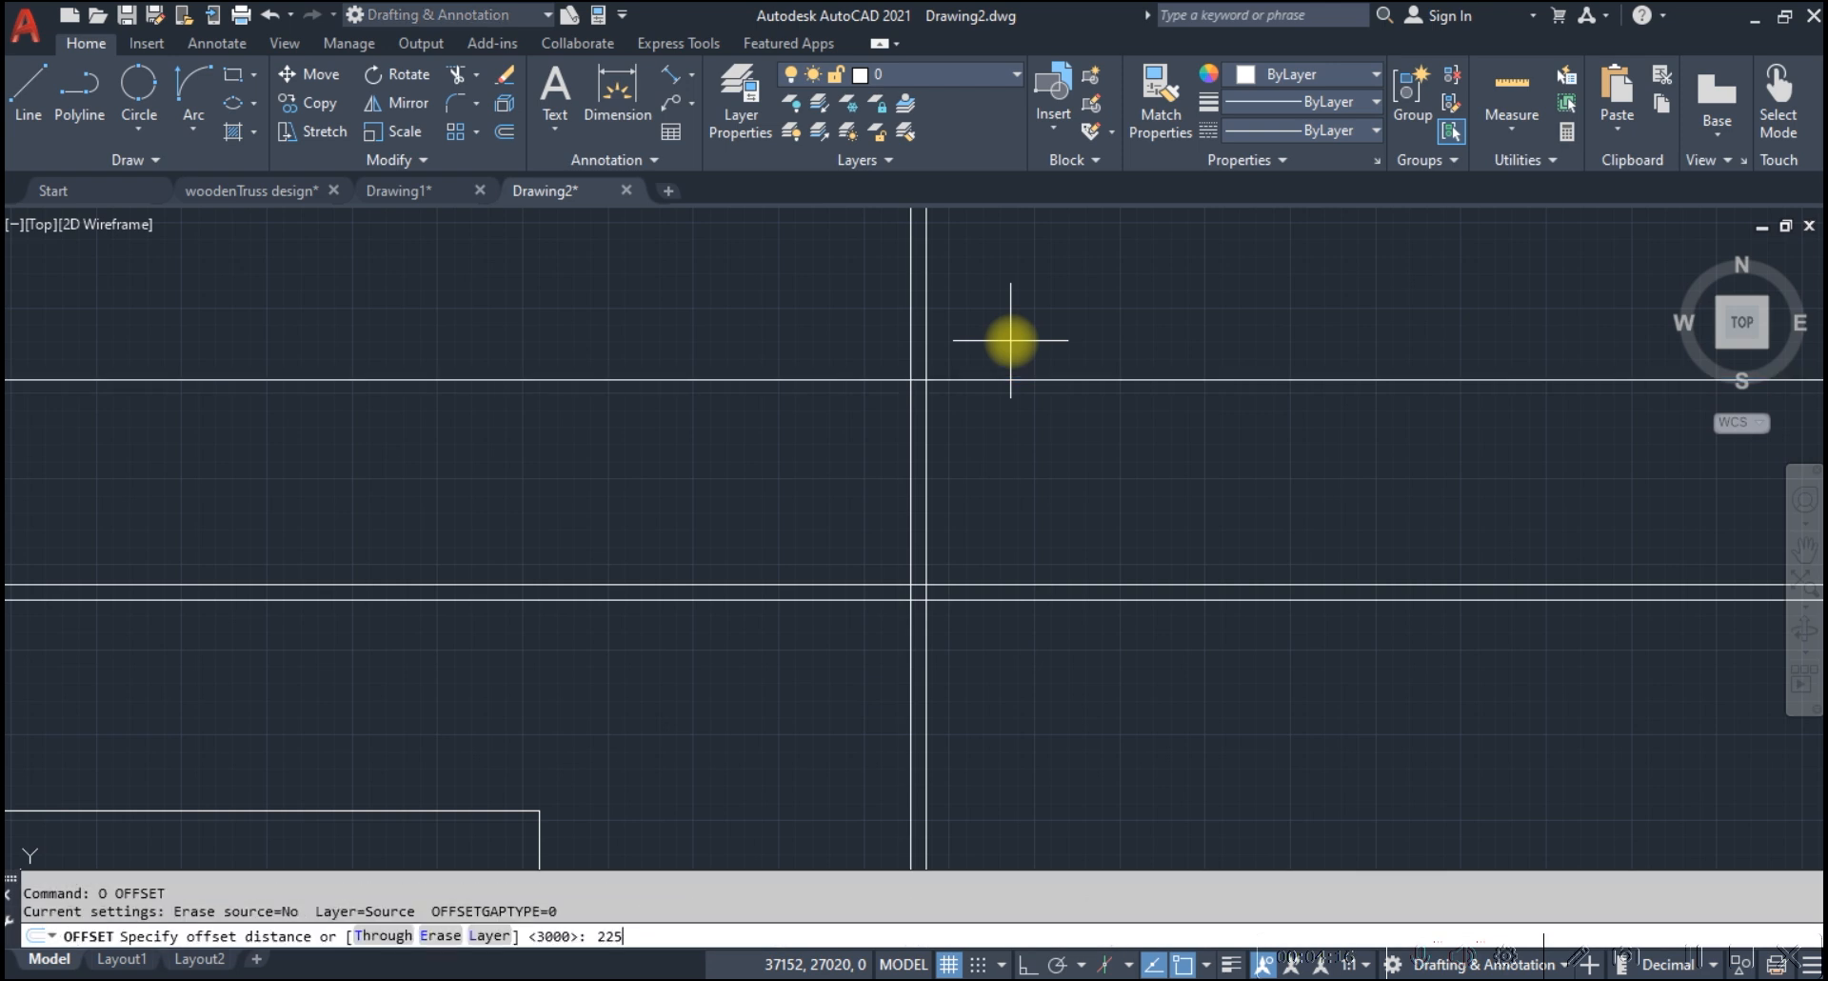
pyautogui.write('225')
pyautogui.press('Return')
pyautogui.click(1010, 379)
pyautogui.click(1031, 295)
pyautogui.press('Escape')
# Offset the right-hand line of the vertical pair 4600 to the right
pyautogui.click(905, 466)
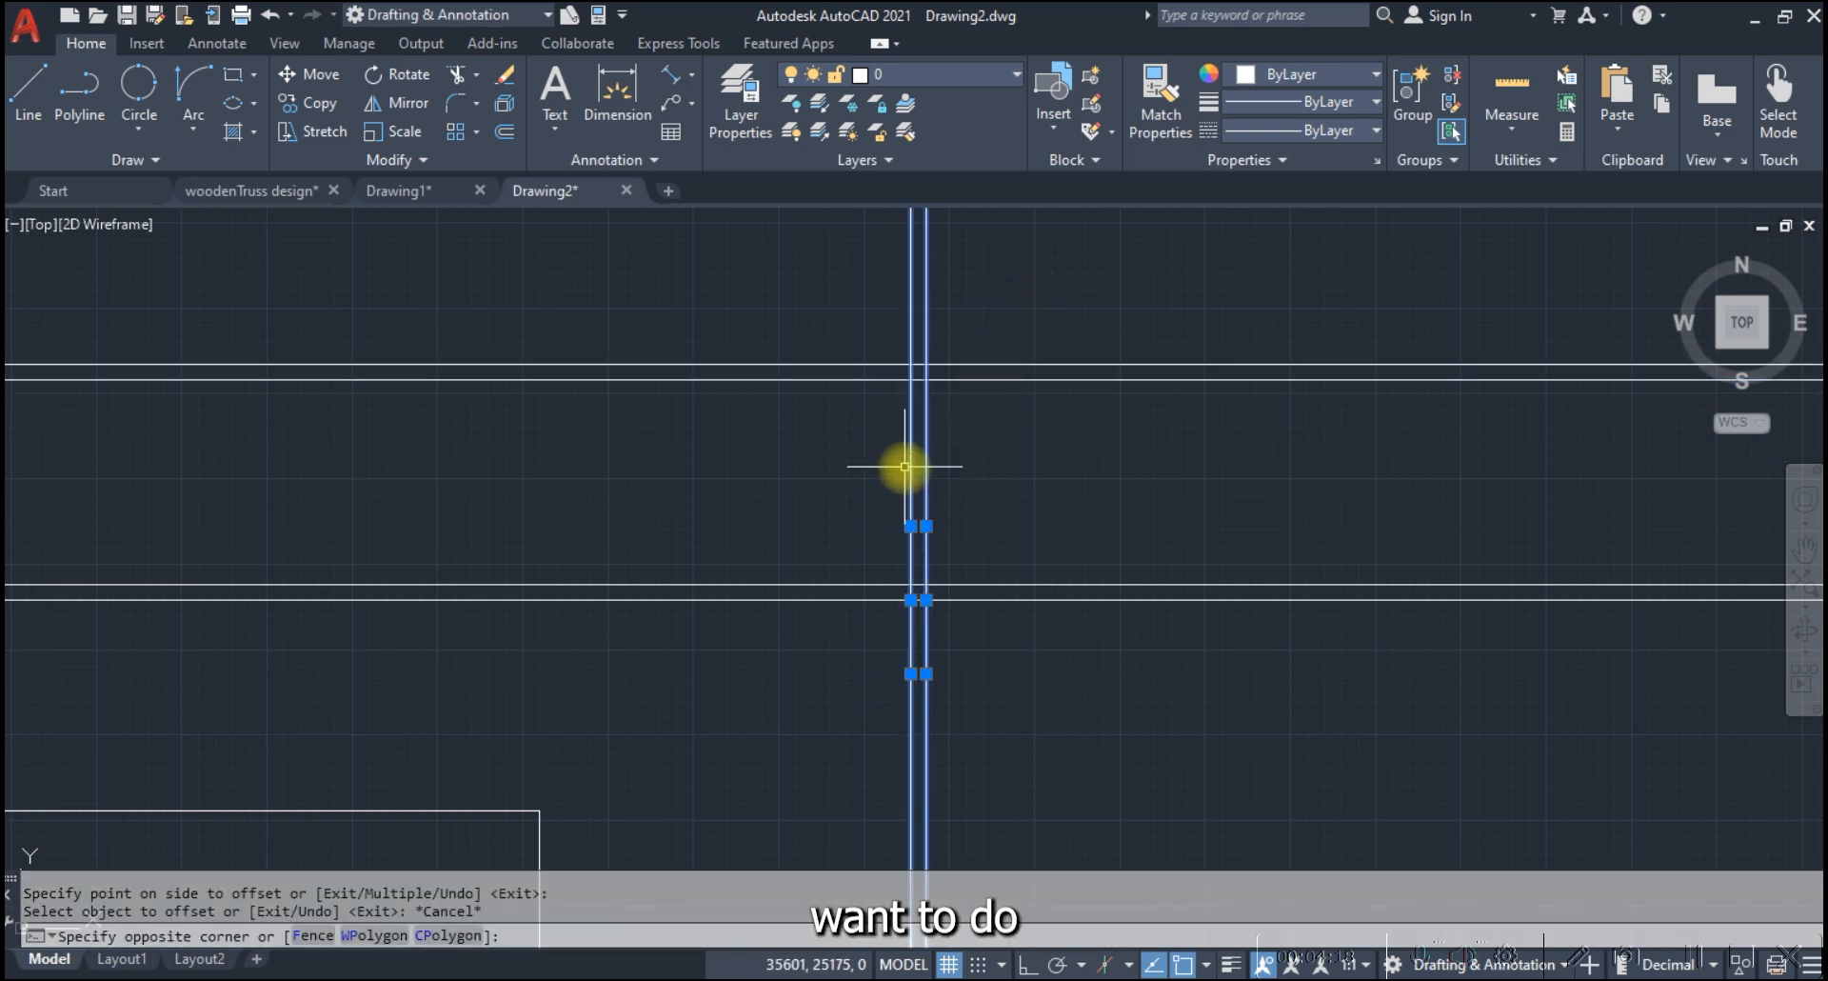
pyautogui.press('Escape')
pyautogui.click(952, 429)
pyautogui.click(929, 426)
pyautogui.write('o')
pyautogui.press('Return')
pyautogui.write('4')
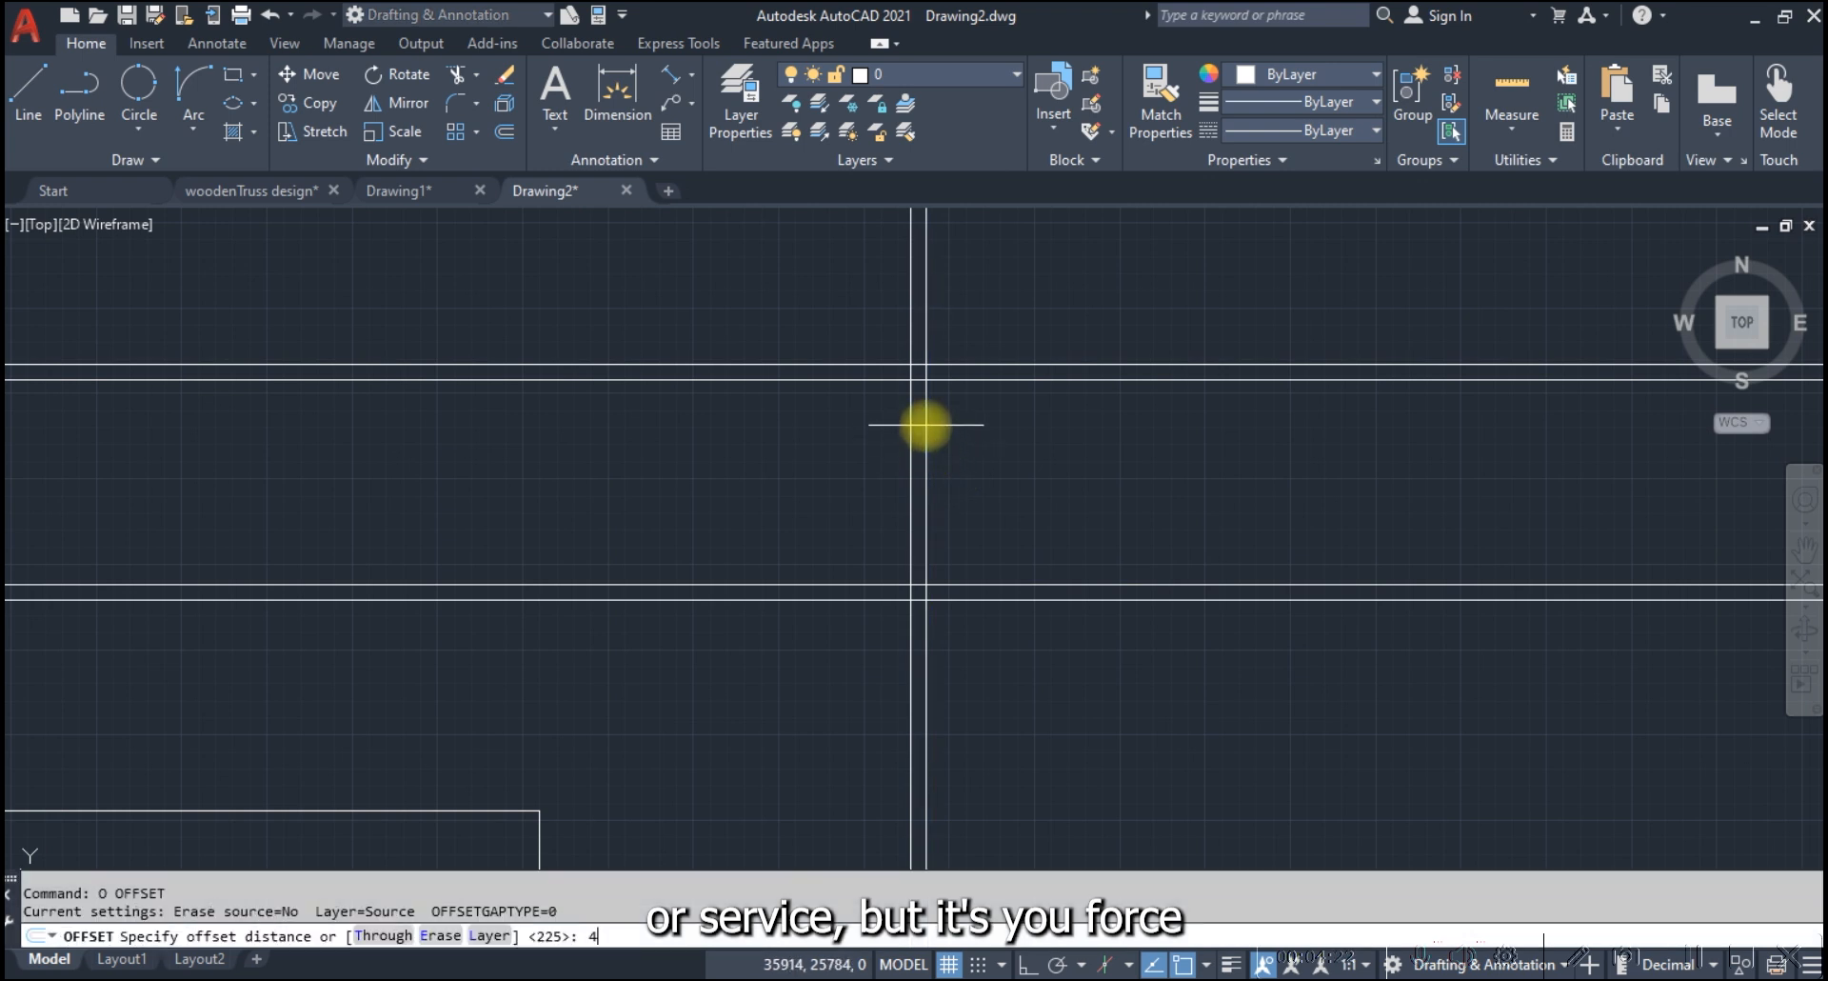
pyautogui.write('600')
pyautogui.press('Return')
pyautogui.click(925, 426)
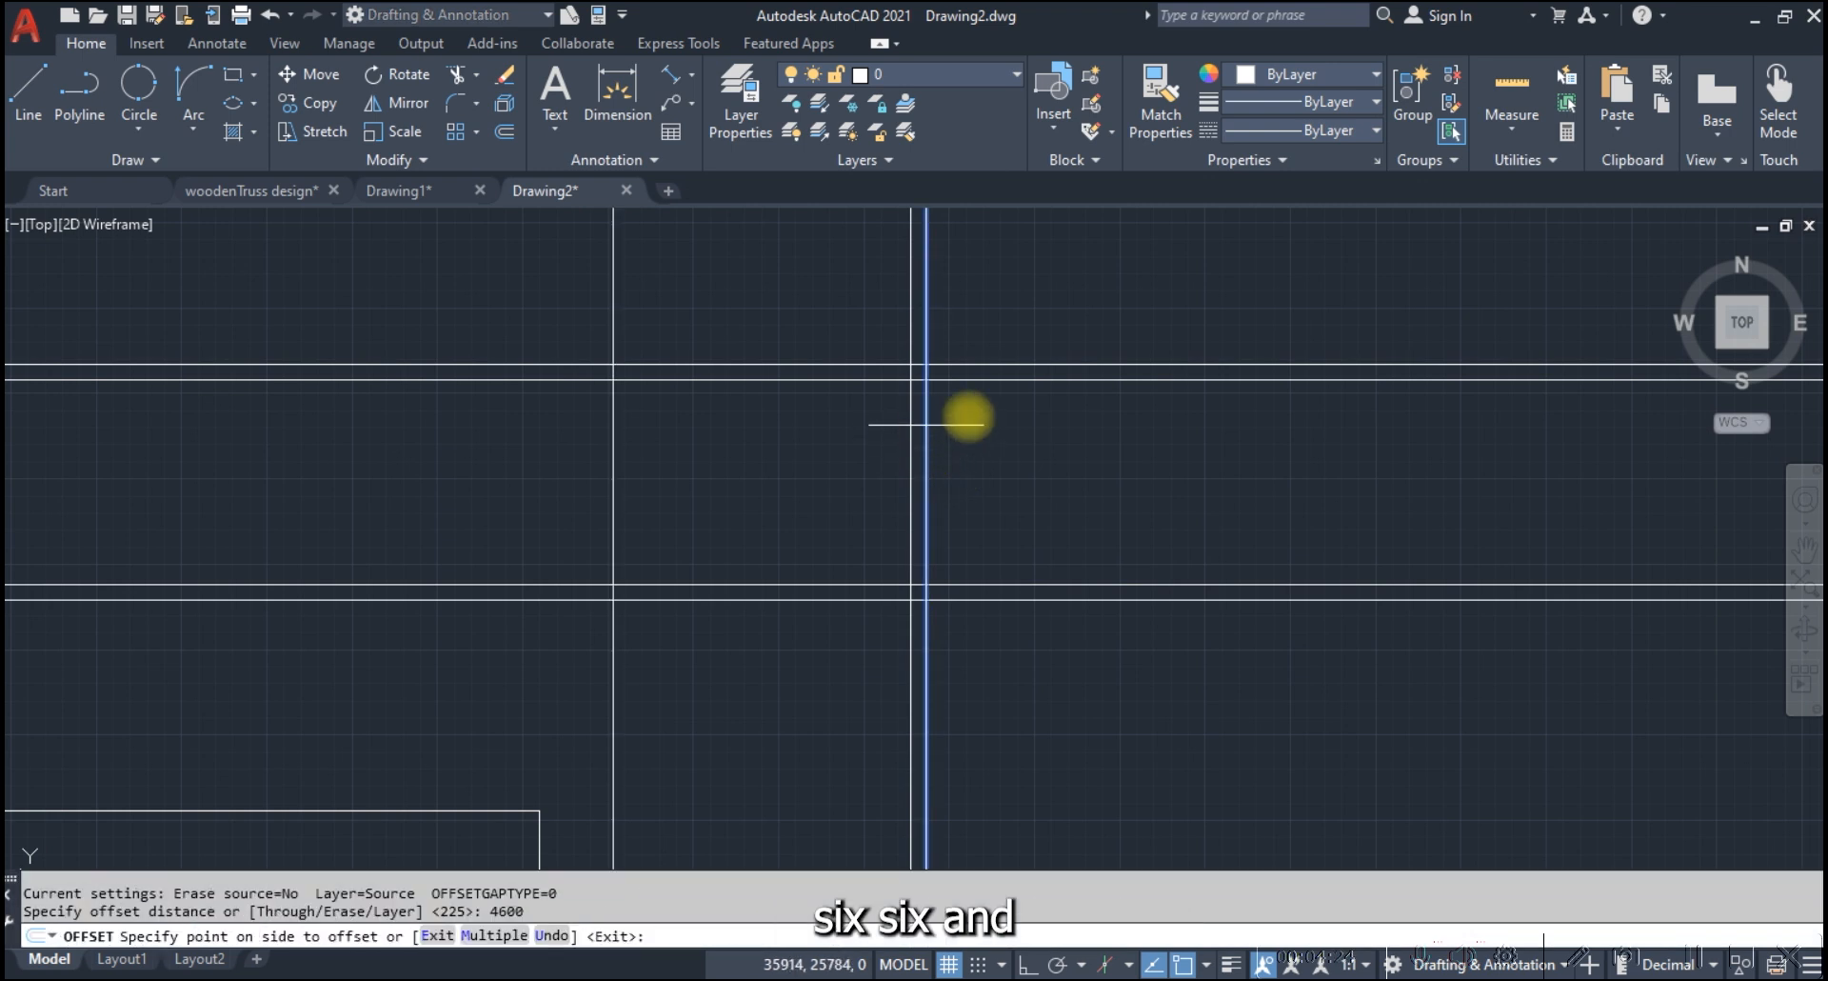
pyautogui.click(1347, 440)
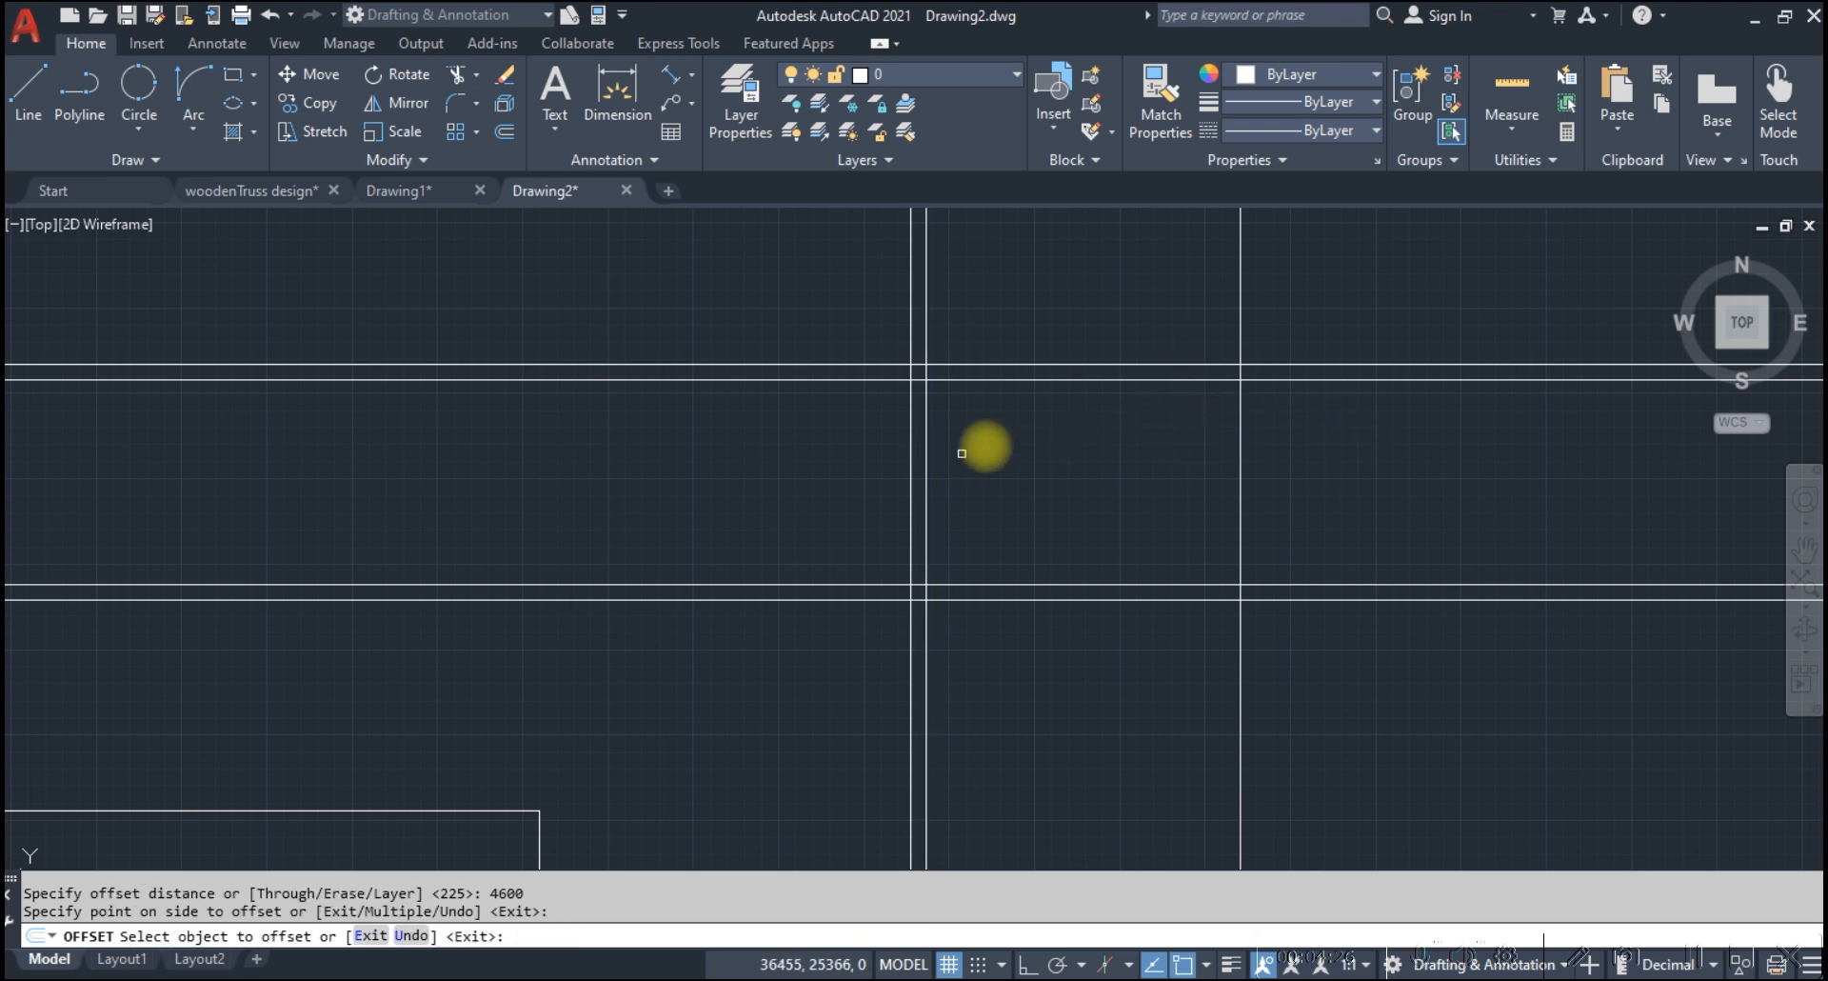
pyautogui.press('Escape')
pyautogui.click(1319, 442)
pyautogui.write('o')
pyautogui.press('Return')
pyautogui.write('225')
pyautogui.press('Return')
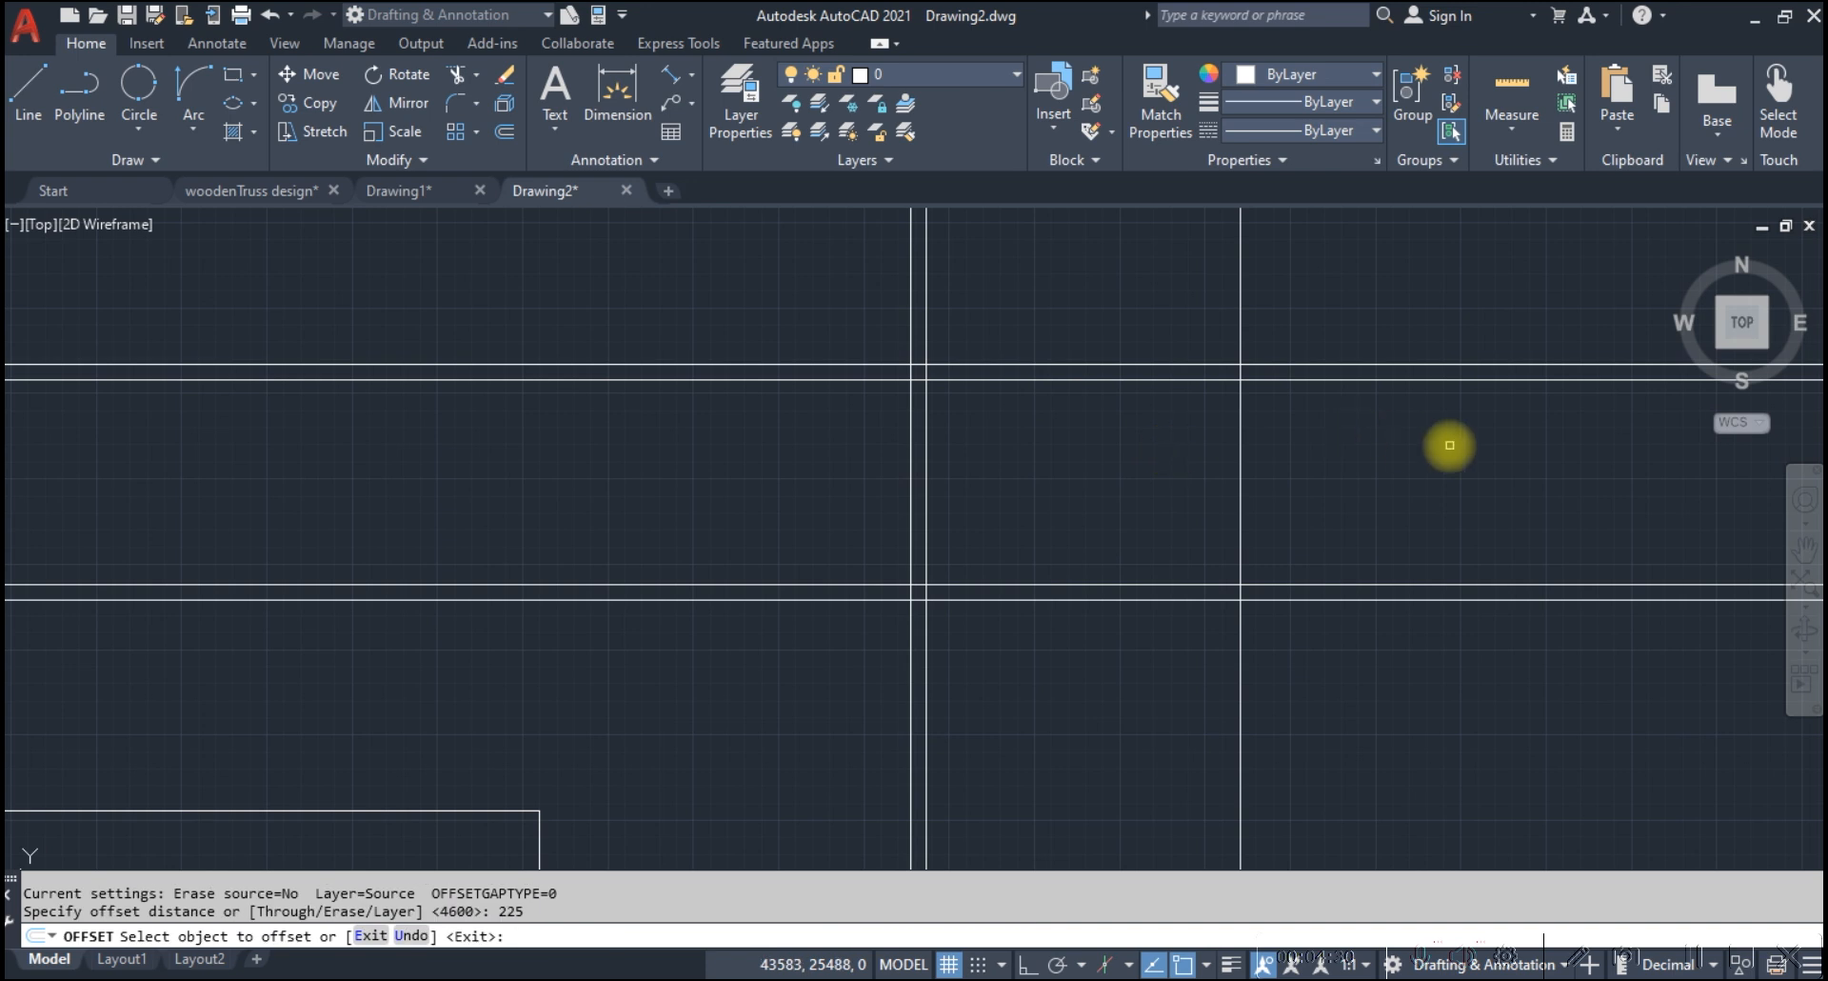
pyautogui.press('Escape')
# Offset the rightmost vertical construction line 225 to the right to form the second vertical pair
pyautogui.click(1309, 453)
pyautogui.click(1131, 451)
pyautogui.write('o')
pyautogui.press('Return')
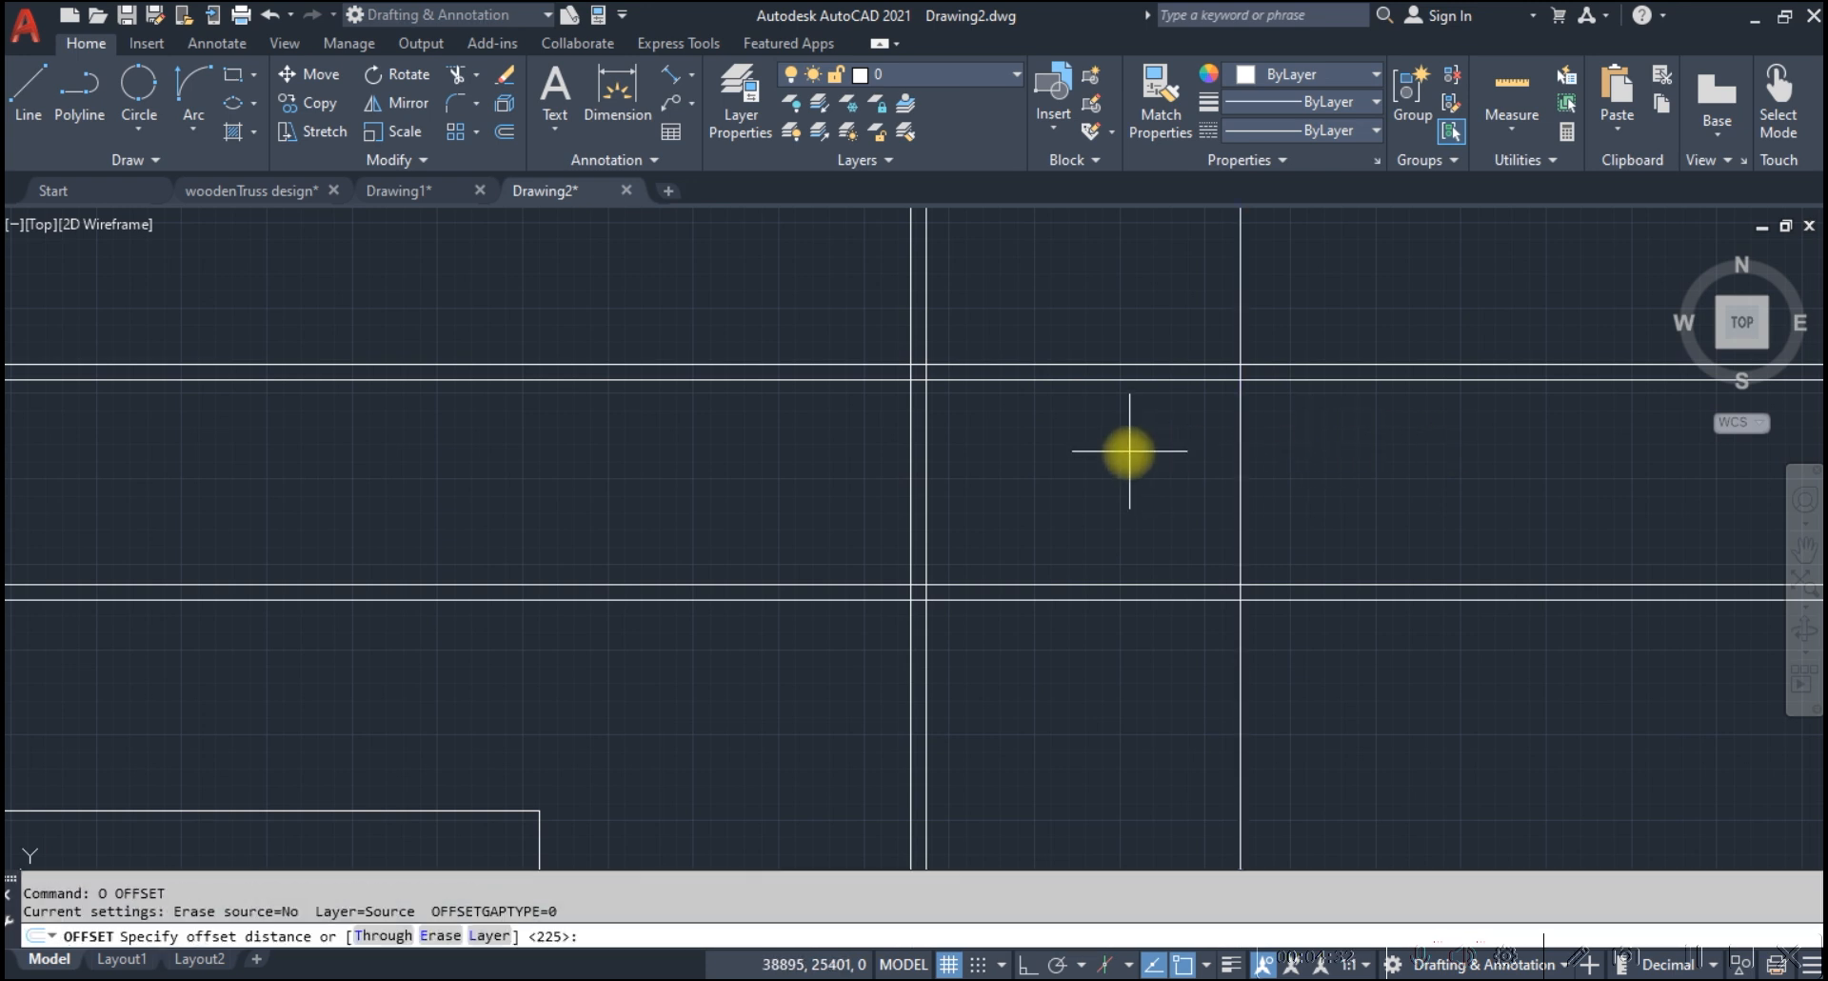
pyautogui.press('Return')
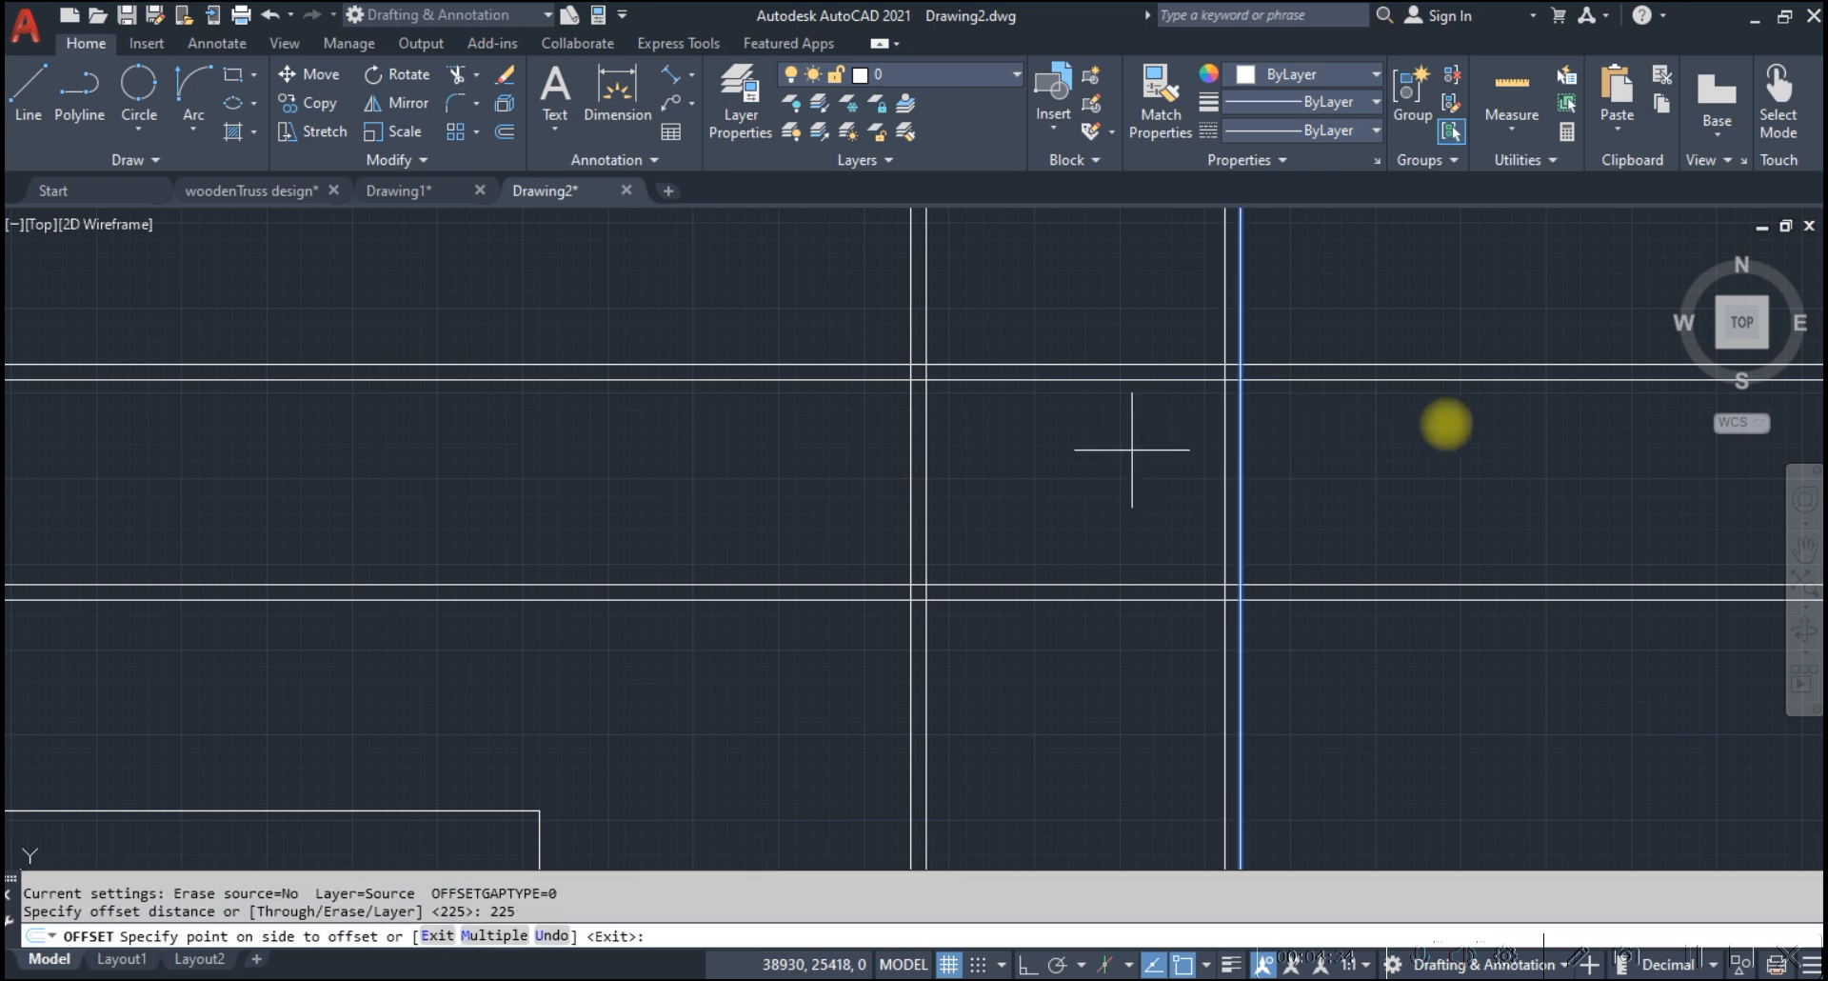
pyautogui.click(1481, 421)
pyautogui.scroll(-4, 1059, 464)
pyautogui.press('Escape')
# Trim the construction lines beyond their outer intersections on all four sides, leaving a closed double-line rectangle
pyautogui.click(1333, 663)
pyautogui.click(815, 220)
pyautogui.write('t')
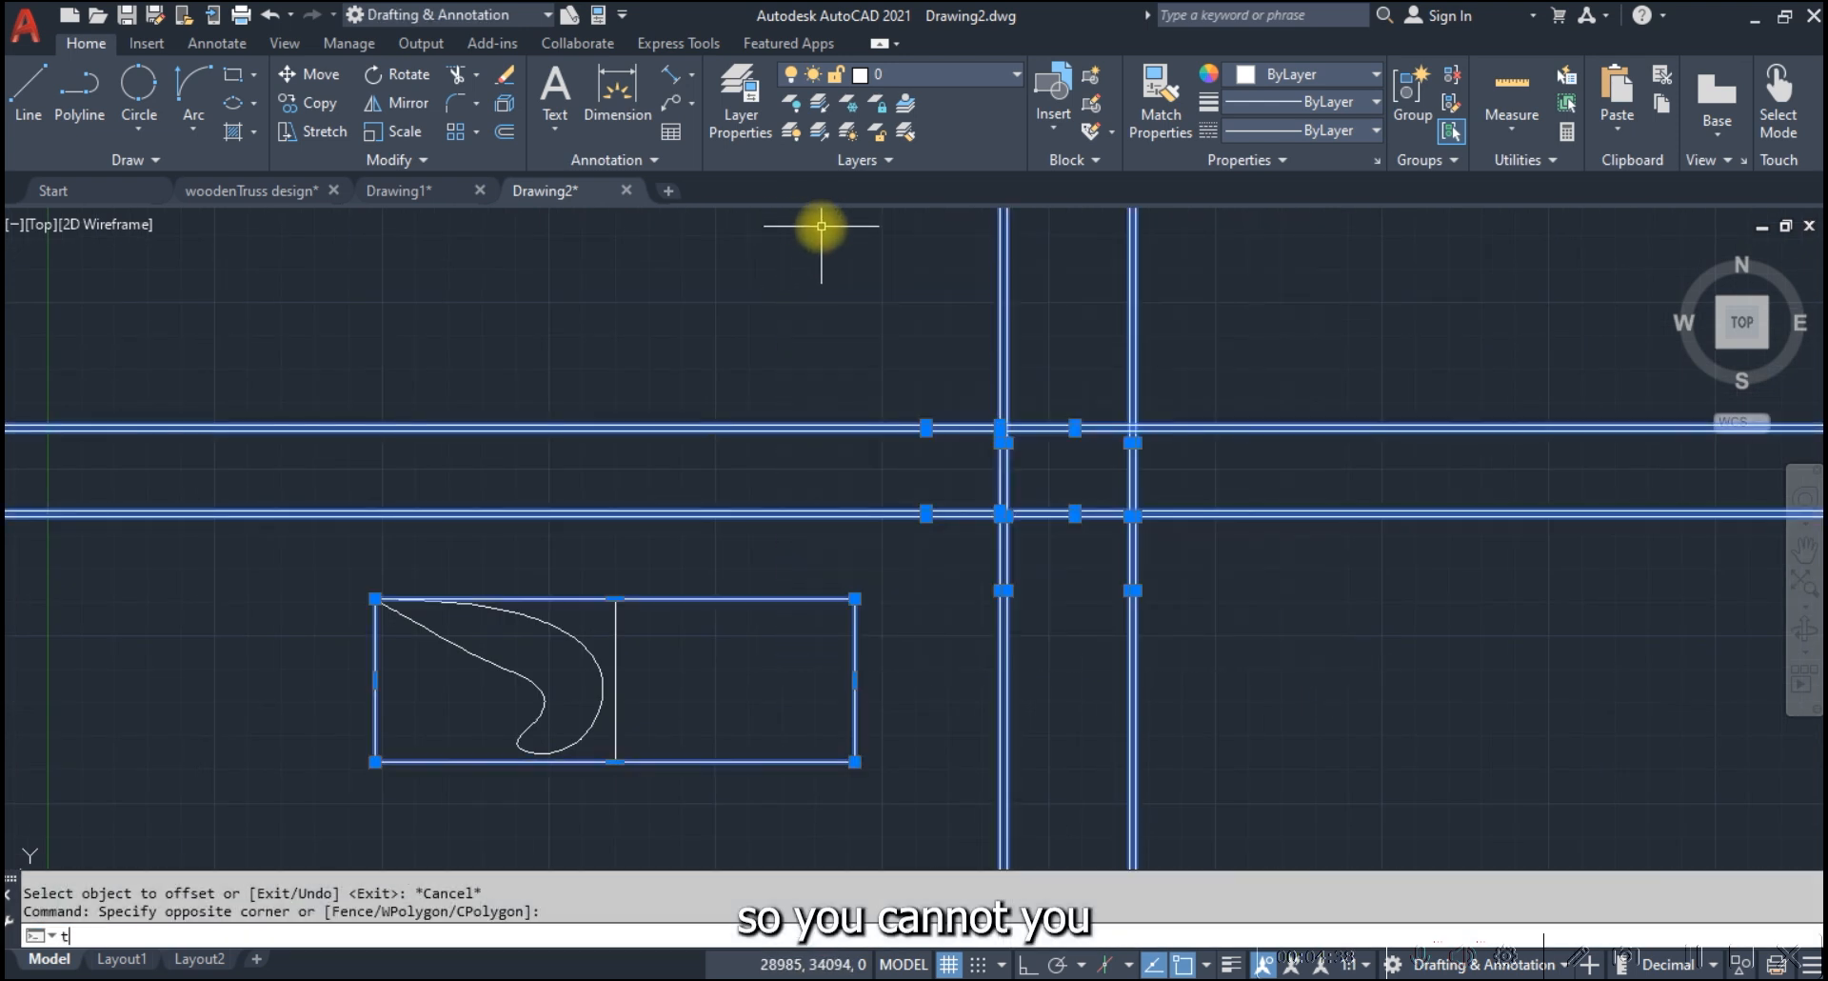
pyautogui.write('r')
pyautogui.press('Return')
pyautogui.moveTo(916, 330)
pyautogui.mouseDown()
pyautogui.moveTo(1232, 339)
pyautogui.moveTo(1225, 561)
pyautogui.mouseUp()
pyautogui.moveTo(1216, 628); pyautogui.dragTo(938, 621)
pyautogui.moveTo(935, 573); pyautogui.dragTo(922, 344)
pyautogui.scroll(4, 1094, 444)
pyautogui.press('Escape')
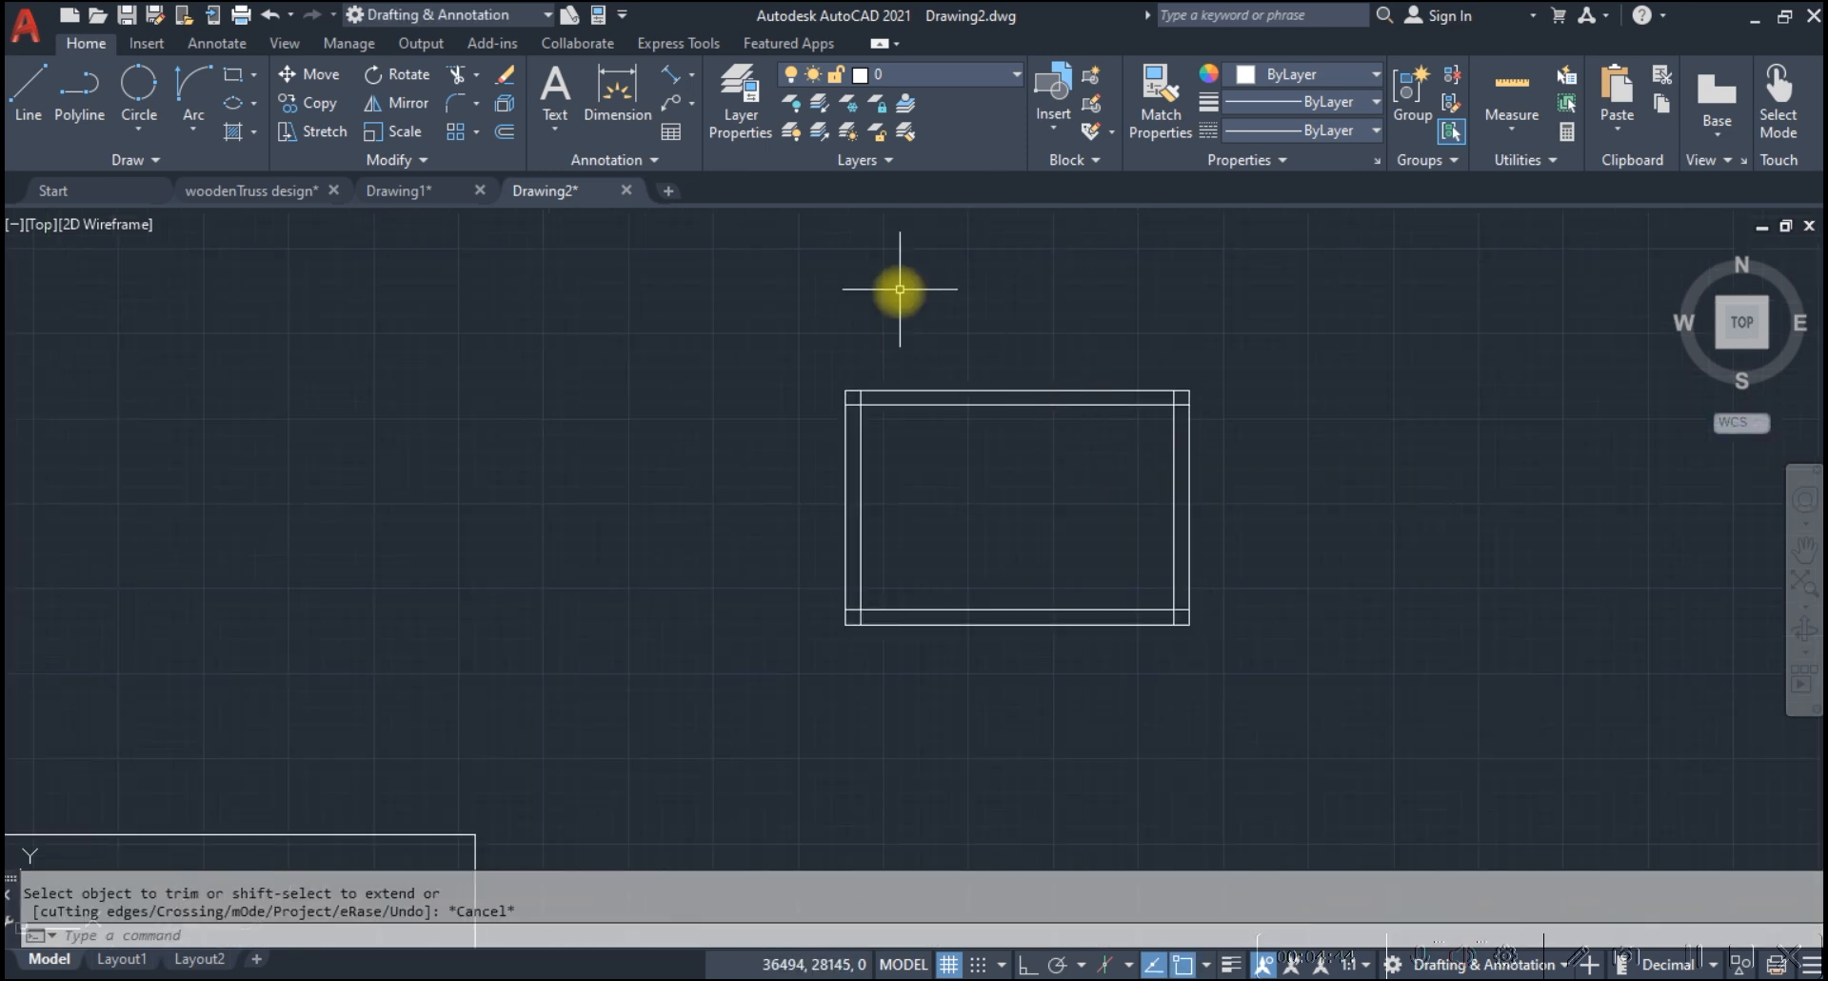
# Draw one vertical and one horizontal construction line through a common point in the empty area beside the double-line room outline
pyautogui.scroll(-8, 900, 288)
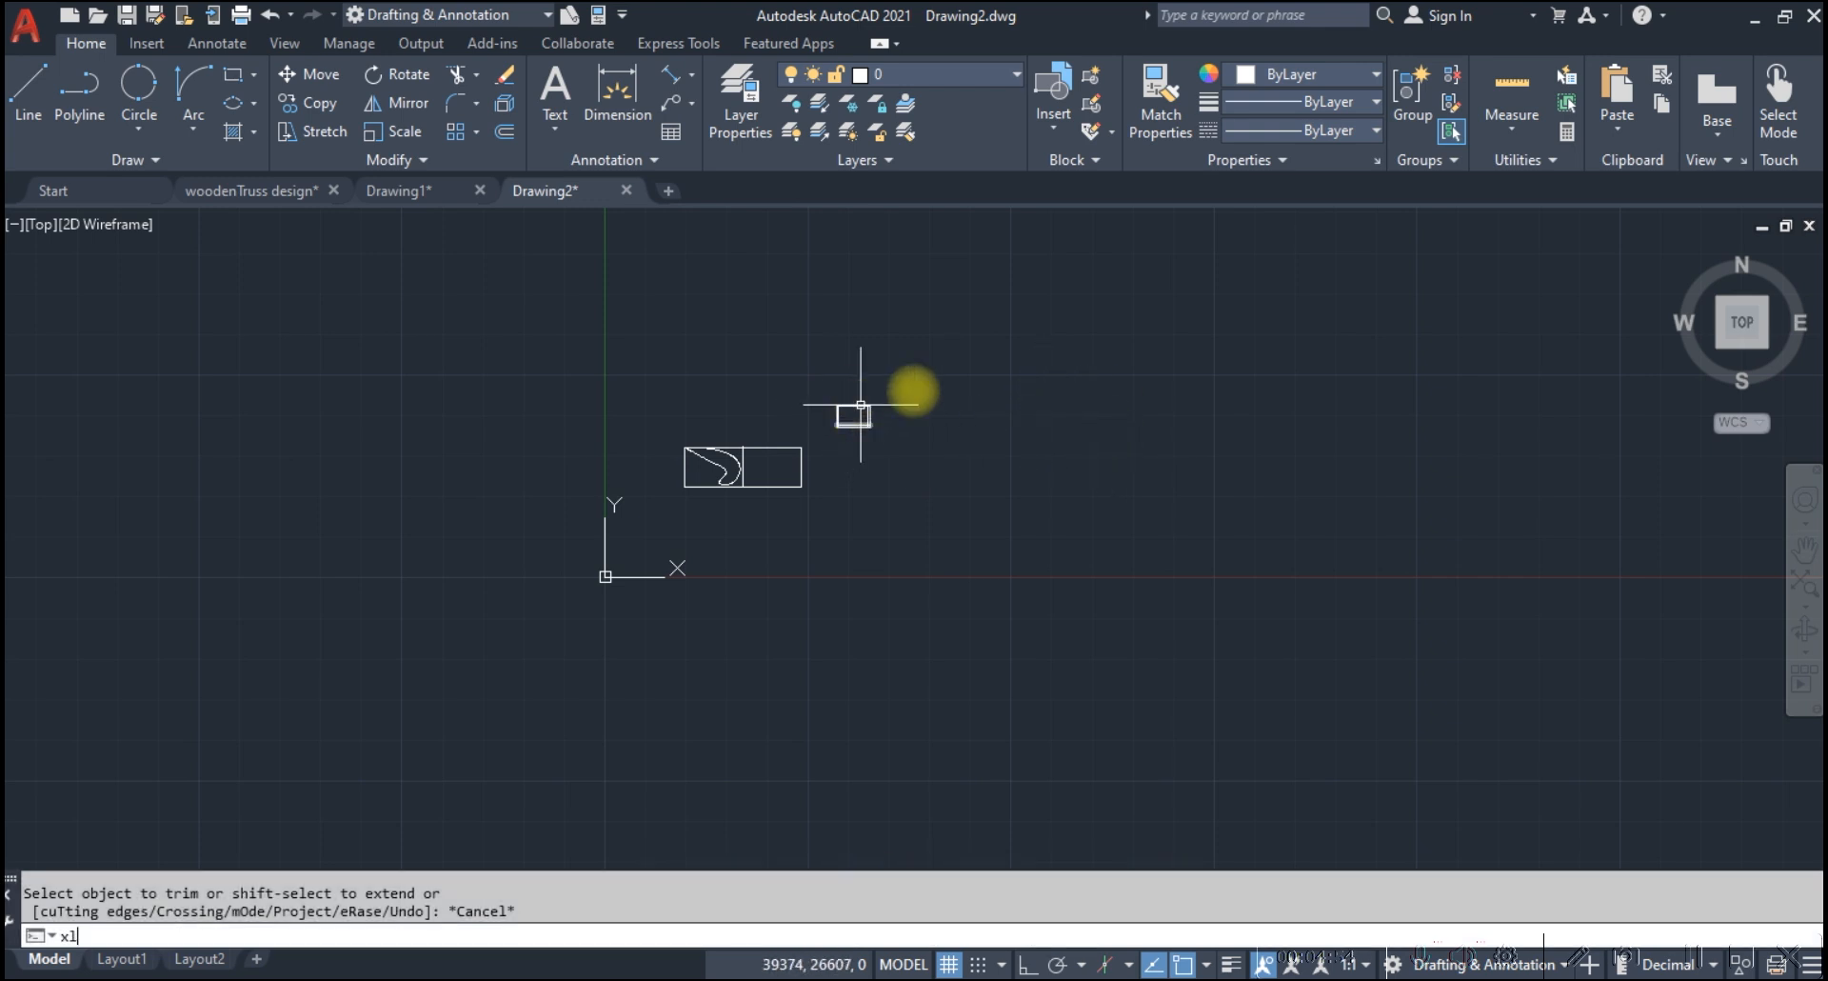
pyautogui.write('xl')
pyautogui.press('Return')
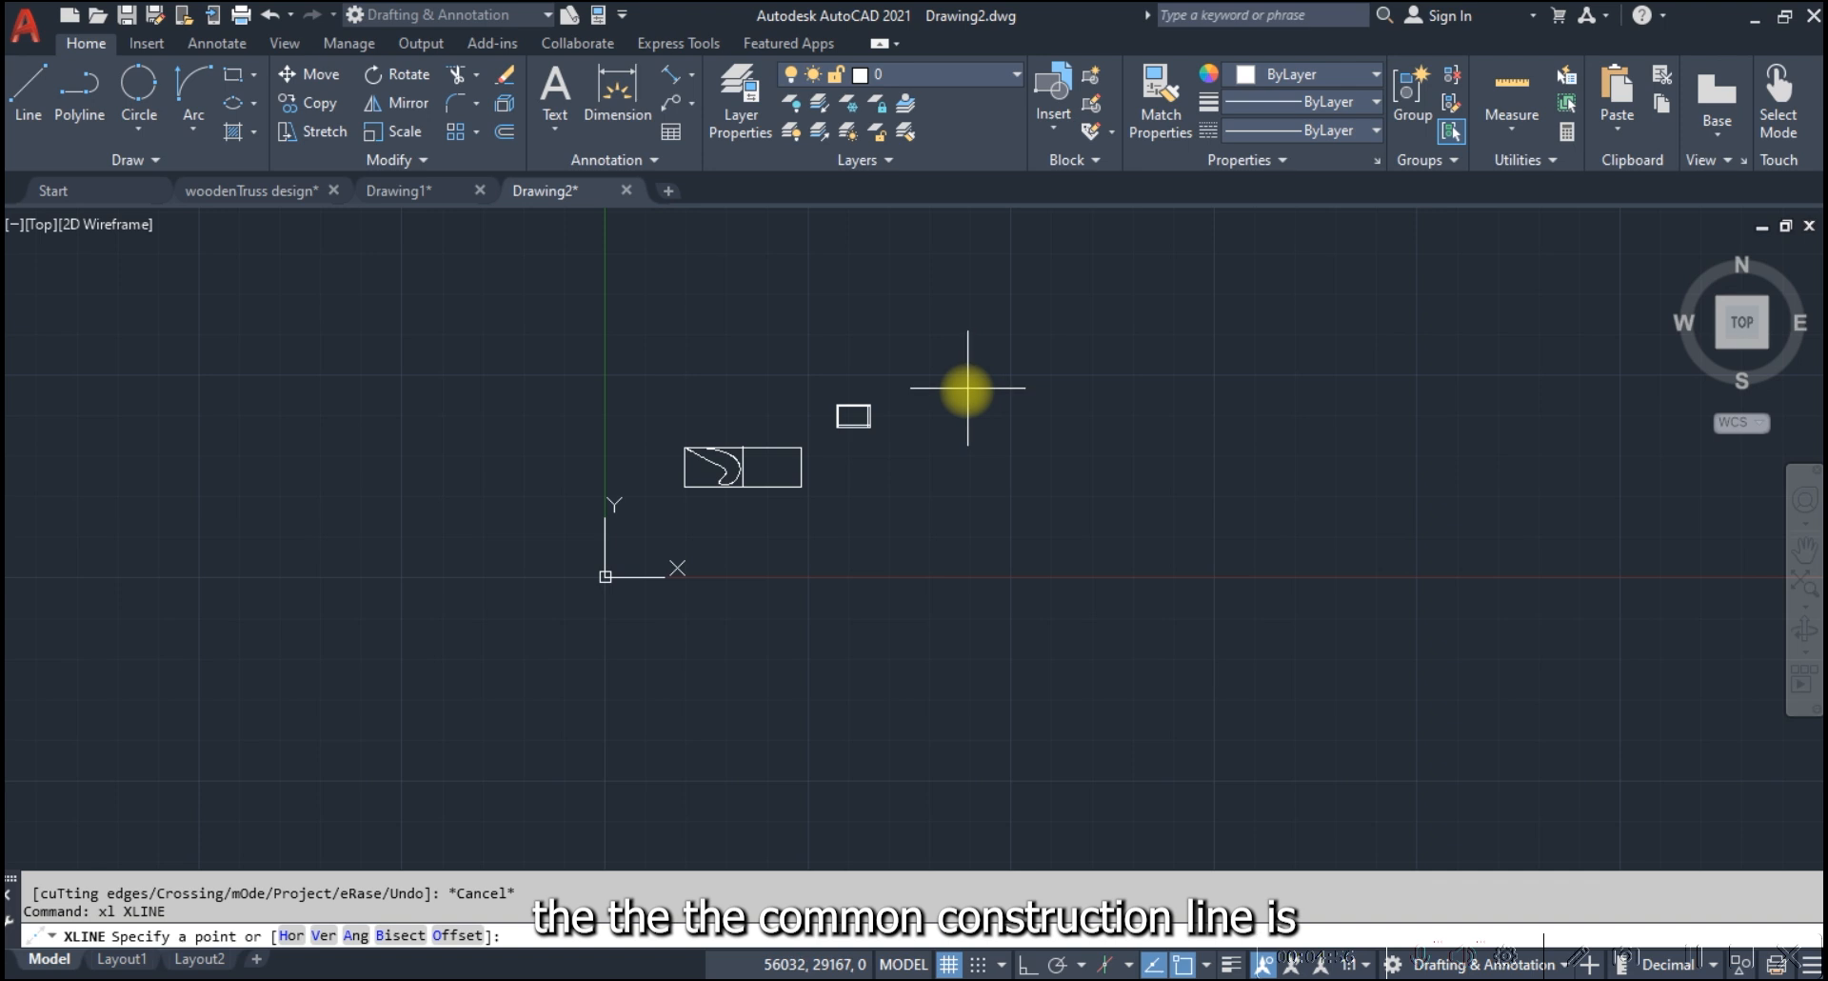
pyautogui.click(956, 385)
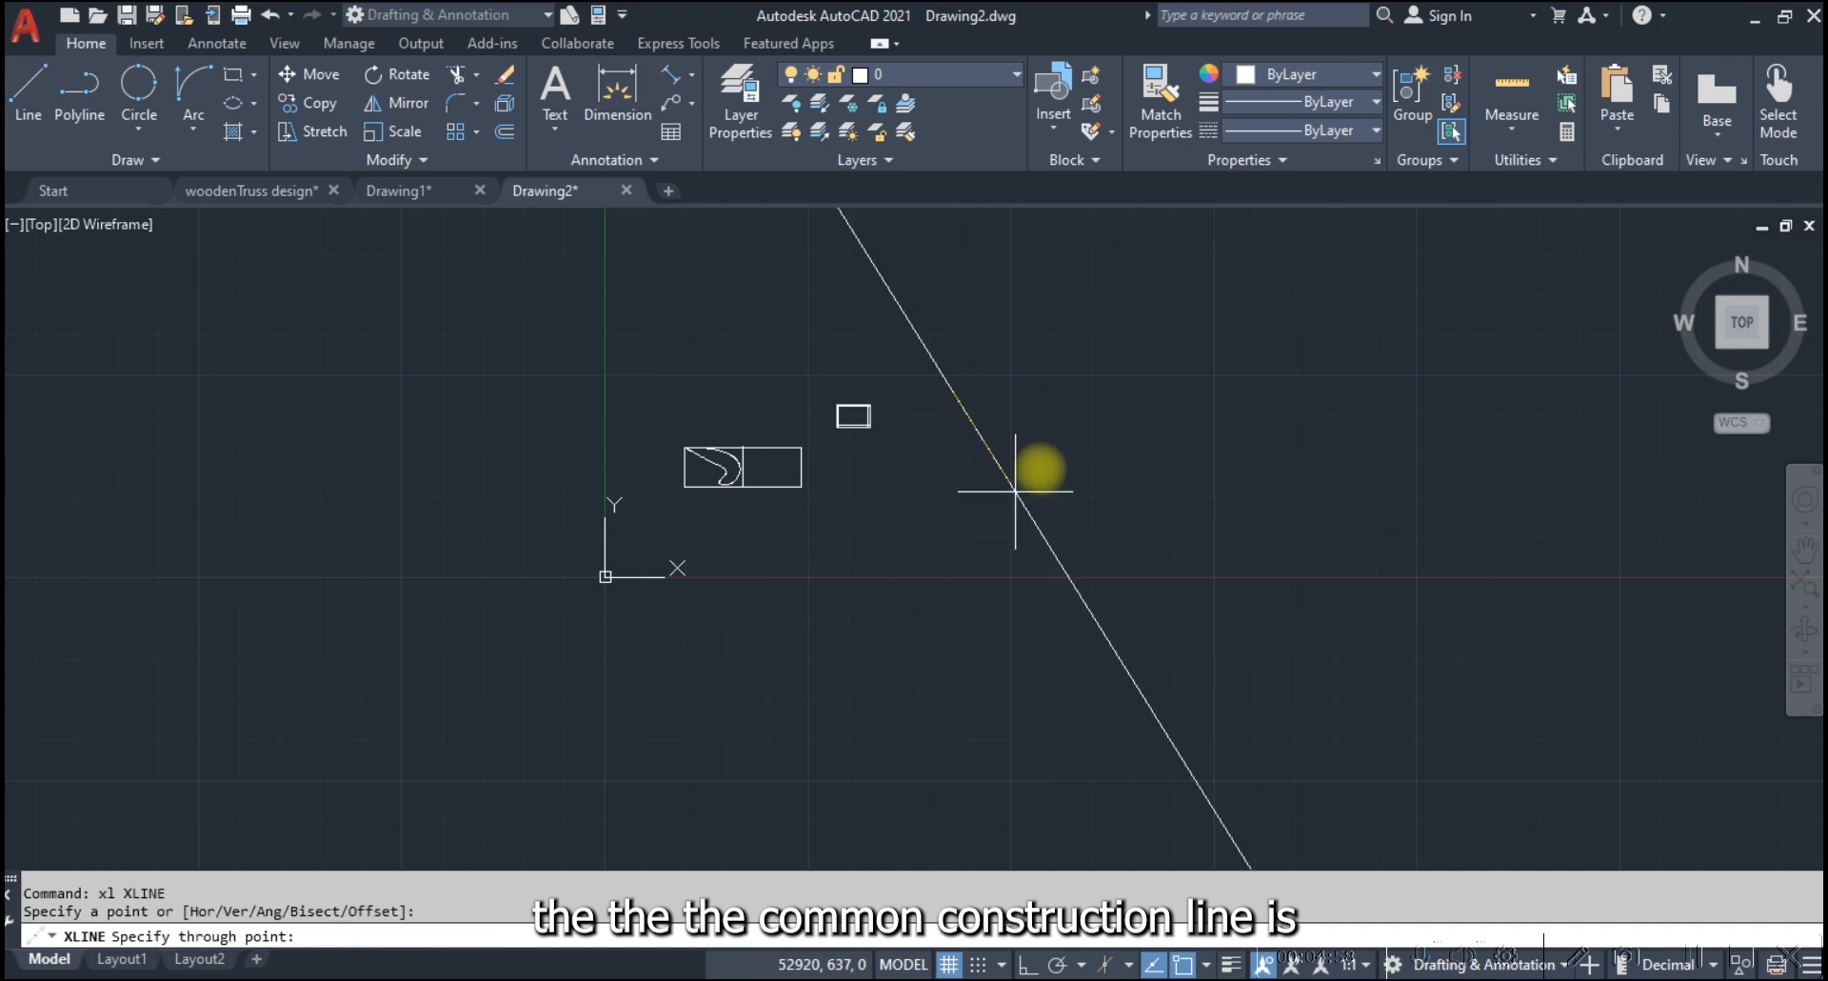
pyautogui.press('F8')
pyautogui.click(957, 457)
pyautogui.press('F8')
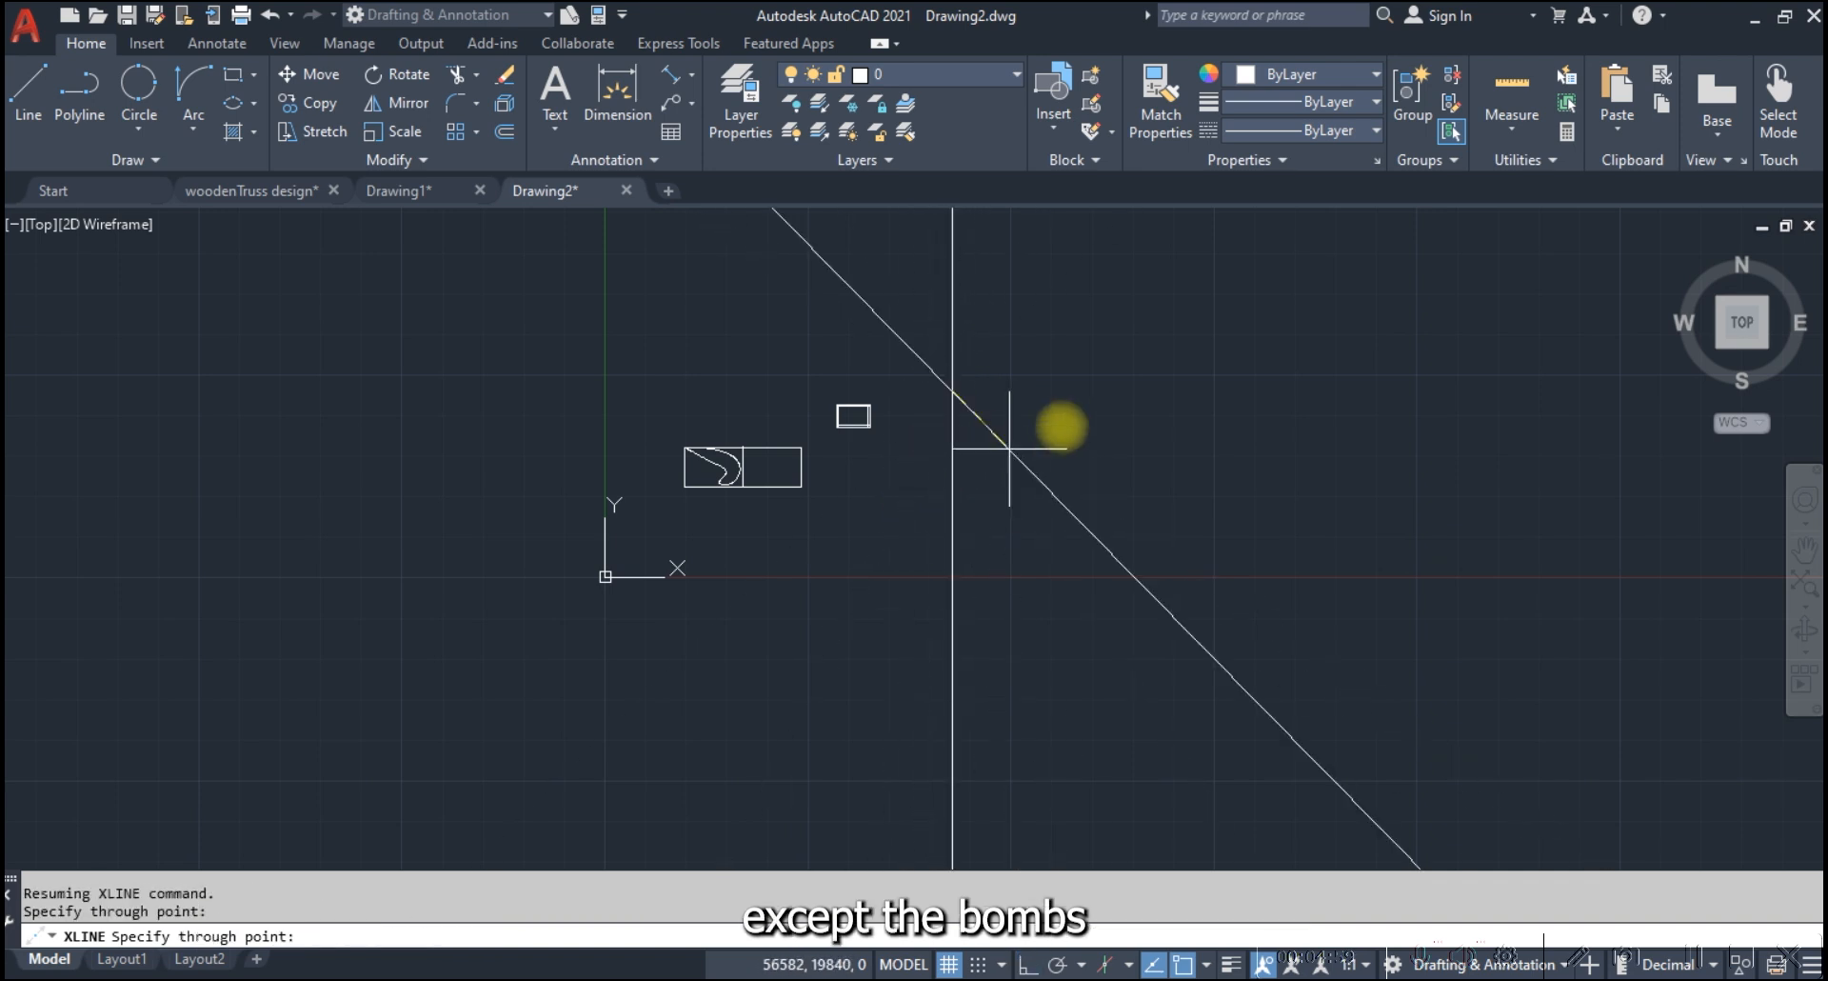
pyautogui.press('F8')
pyautogui.click(1138, 387)
pyautogui.press('F8')
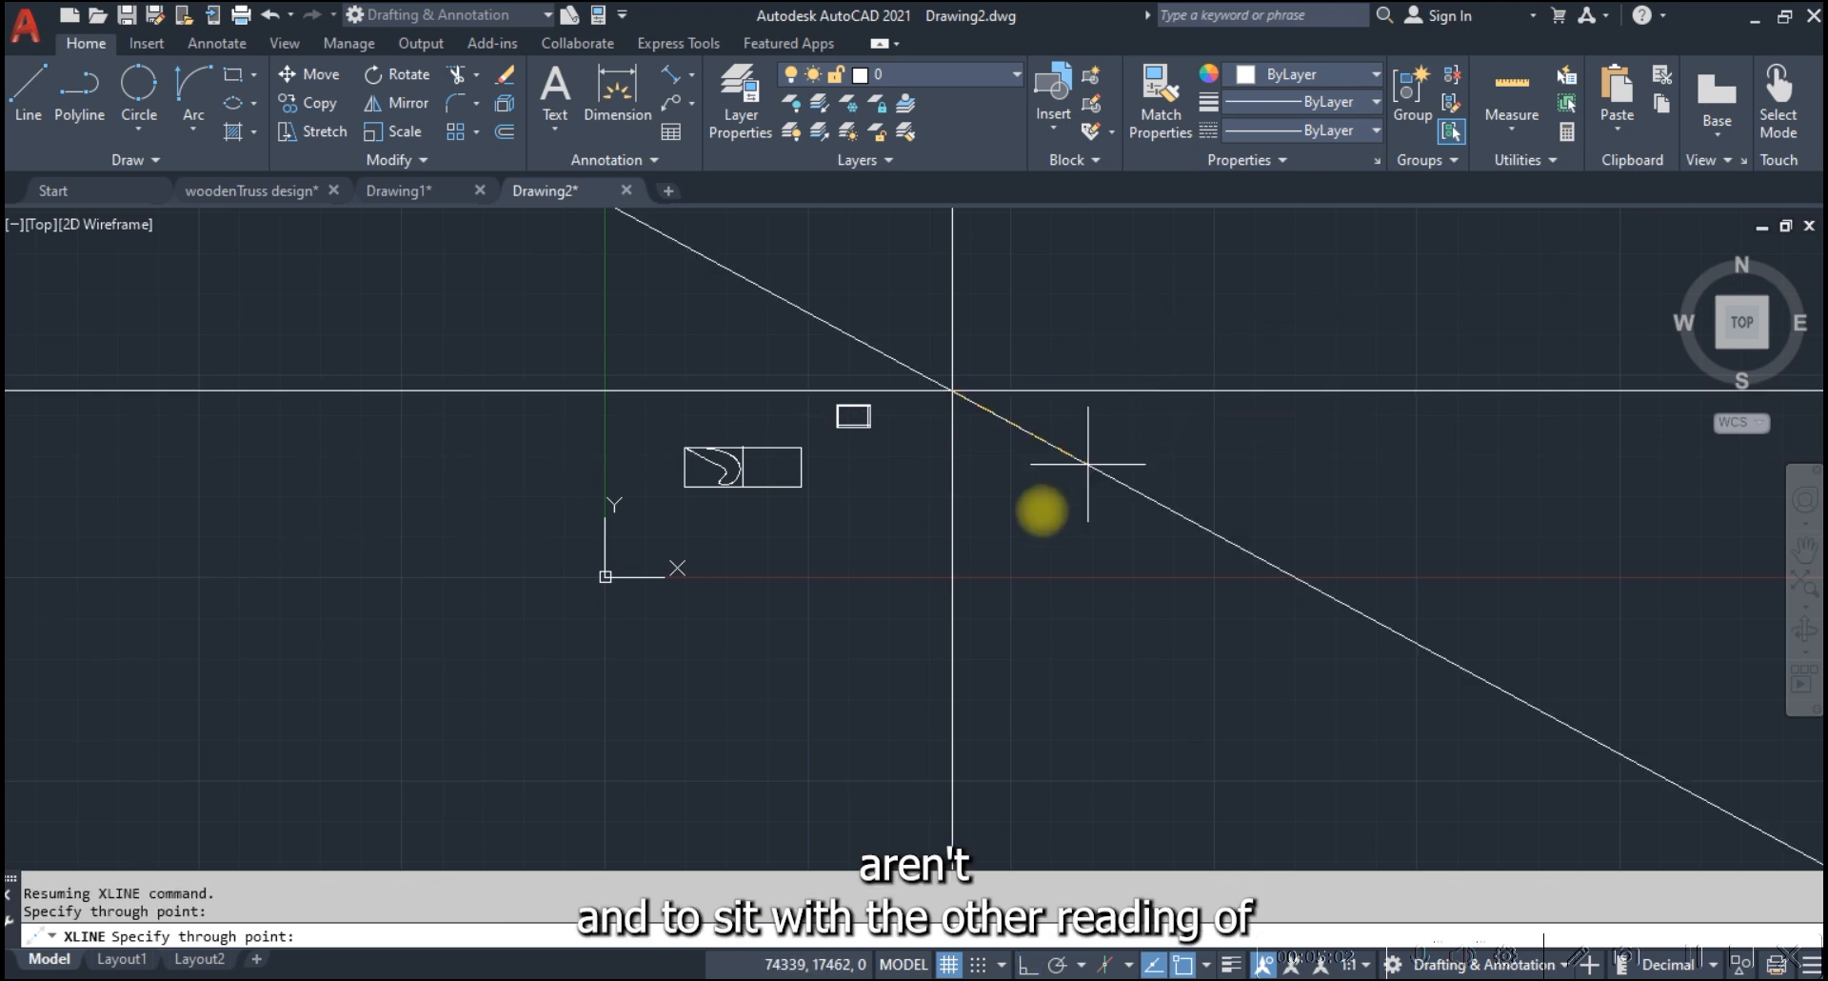
pyautogui.scroll(-4, 1044, 504)
pyautogui.press('Escape')
# Offset the vertical construction line 10000 to the right
pyautogui.write('o')
pyautogui.press('Return')
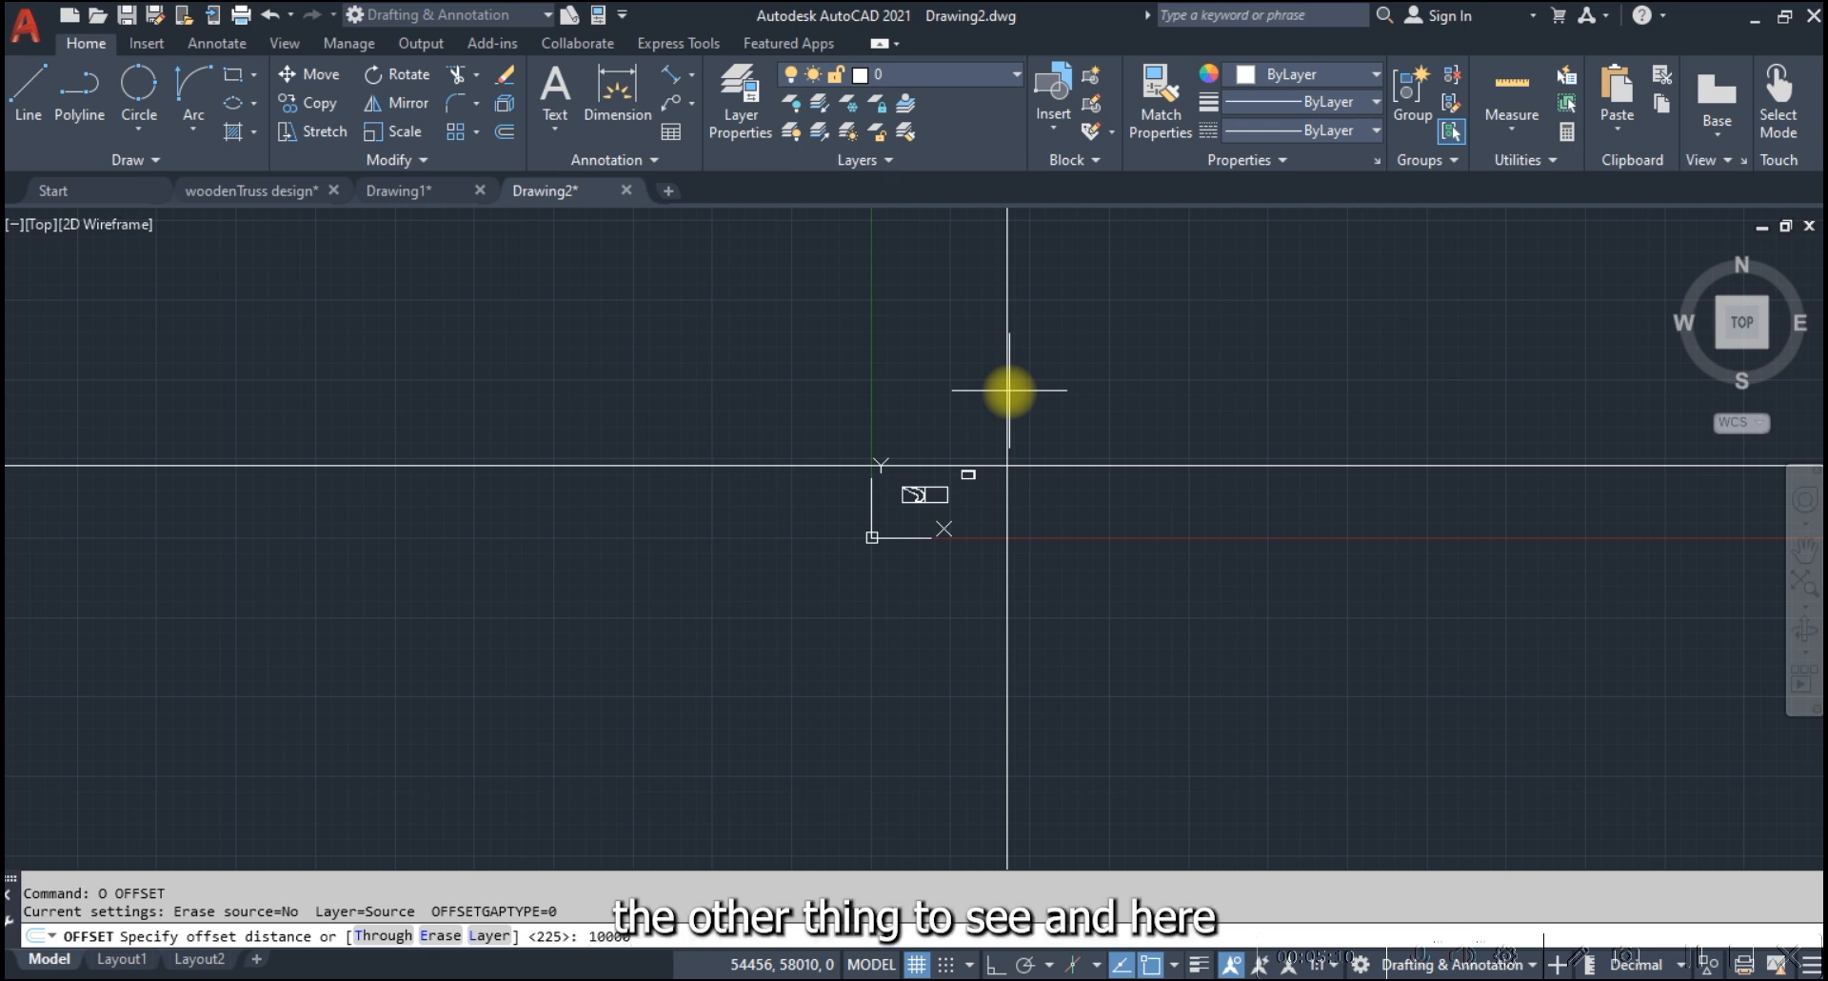
pyautogui.press('Return')
pyautogui.click(1009, 391)
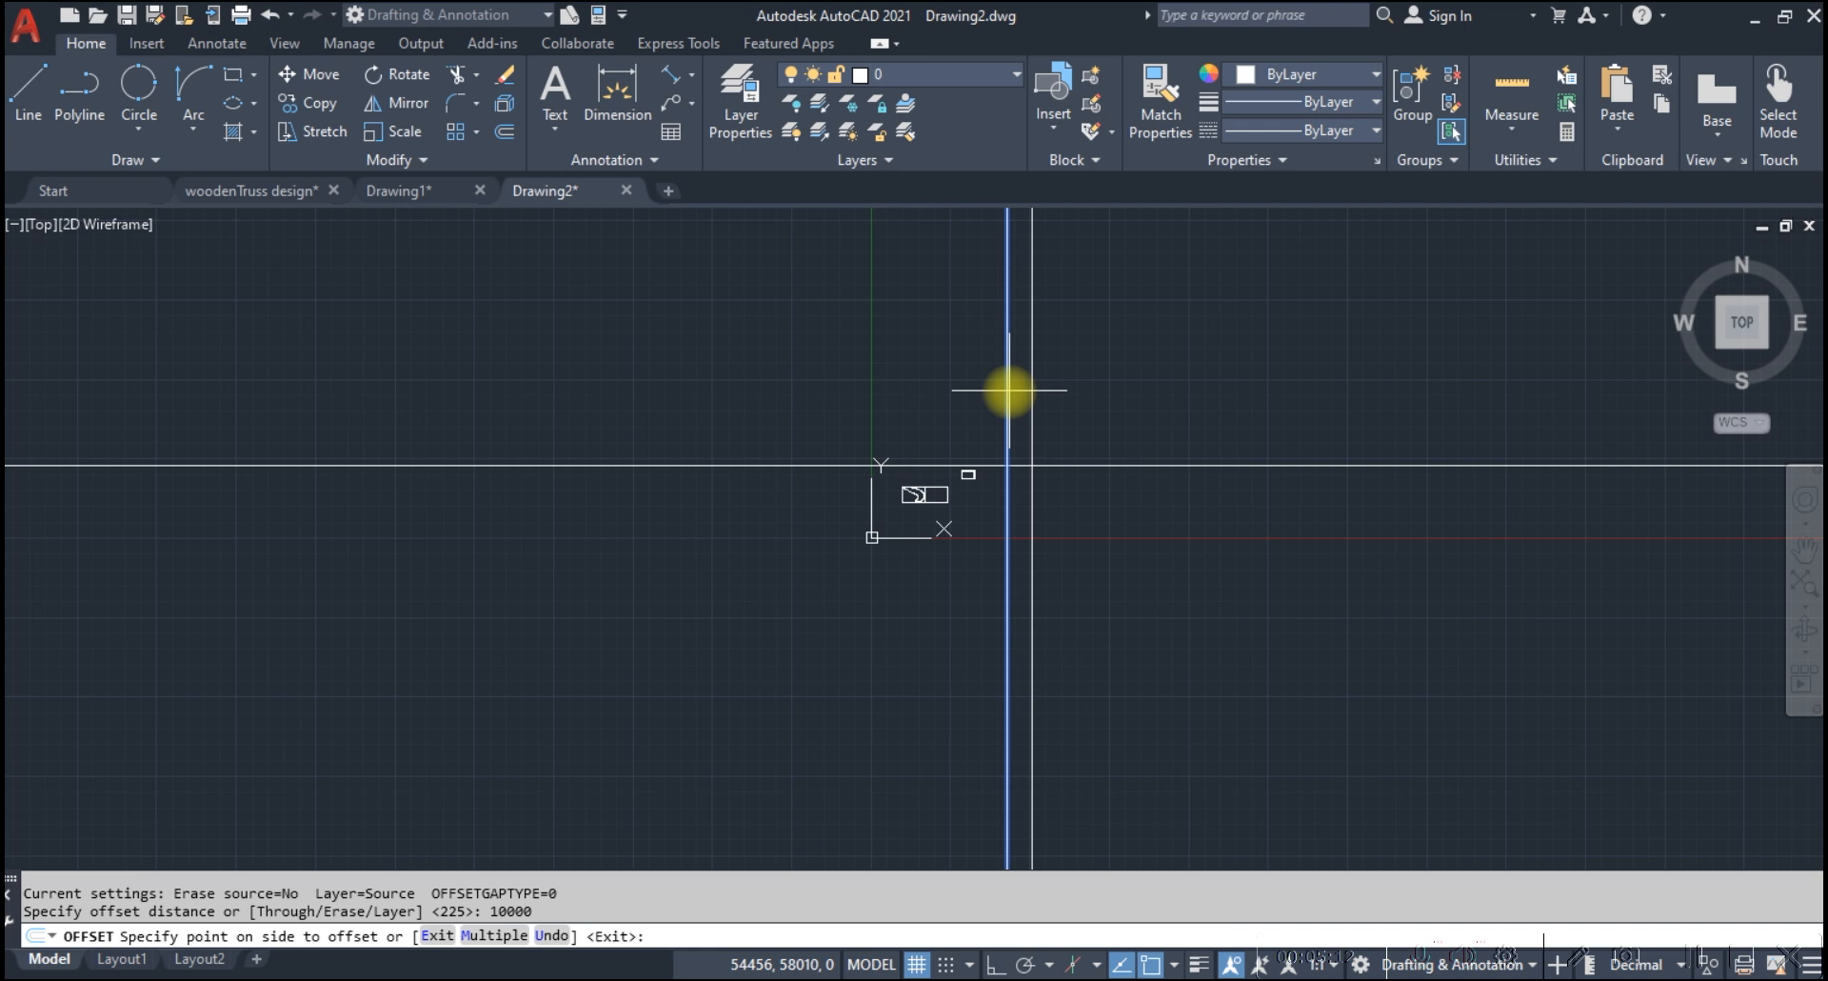
pyautogui.click(1115, 407)
pyautogui.scroll(6, 1022, 473)
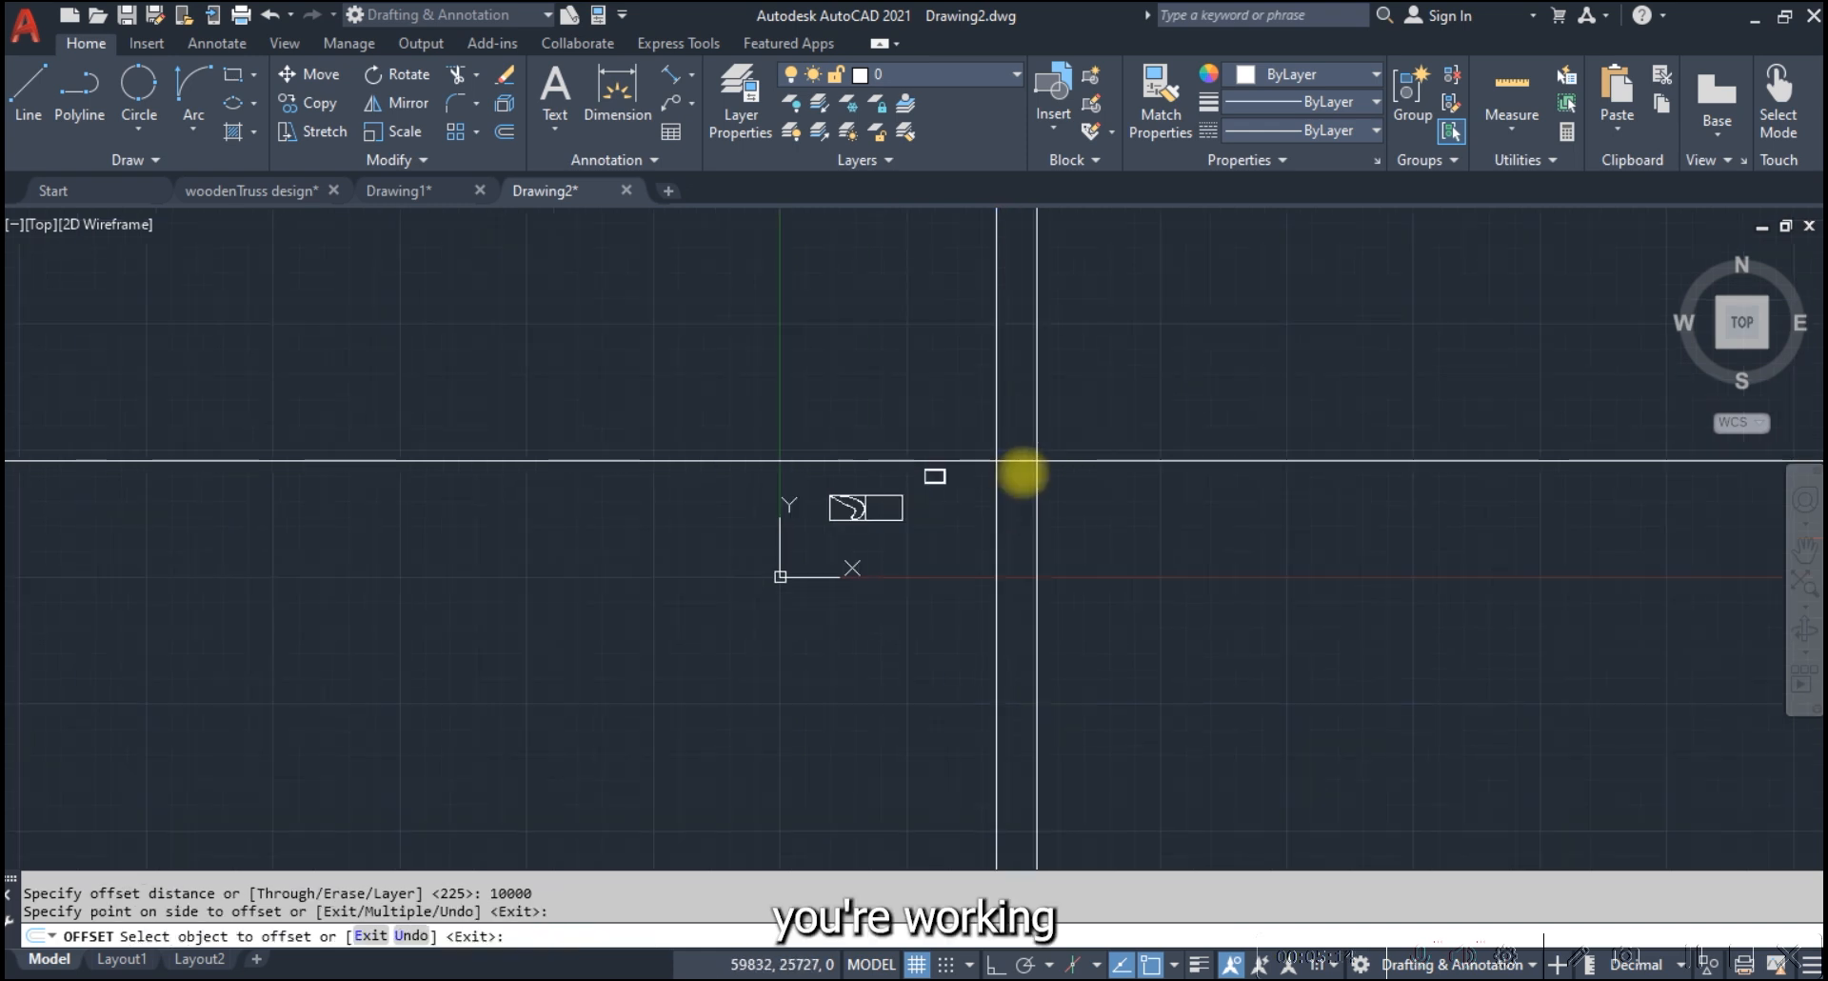
pyautogui.press('Escape')
# Offset the horizontal construction line 15000 upward
pyautogui.click(1016, 467)
pyautogui.click(972, 412)
pyautogui.write('o')
pyautogui.press('Return')
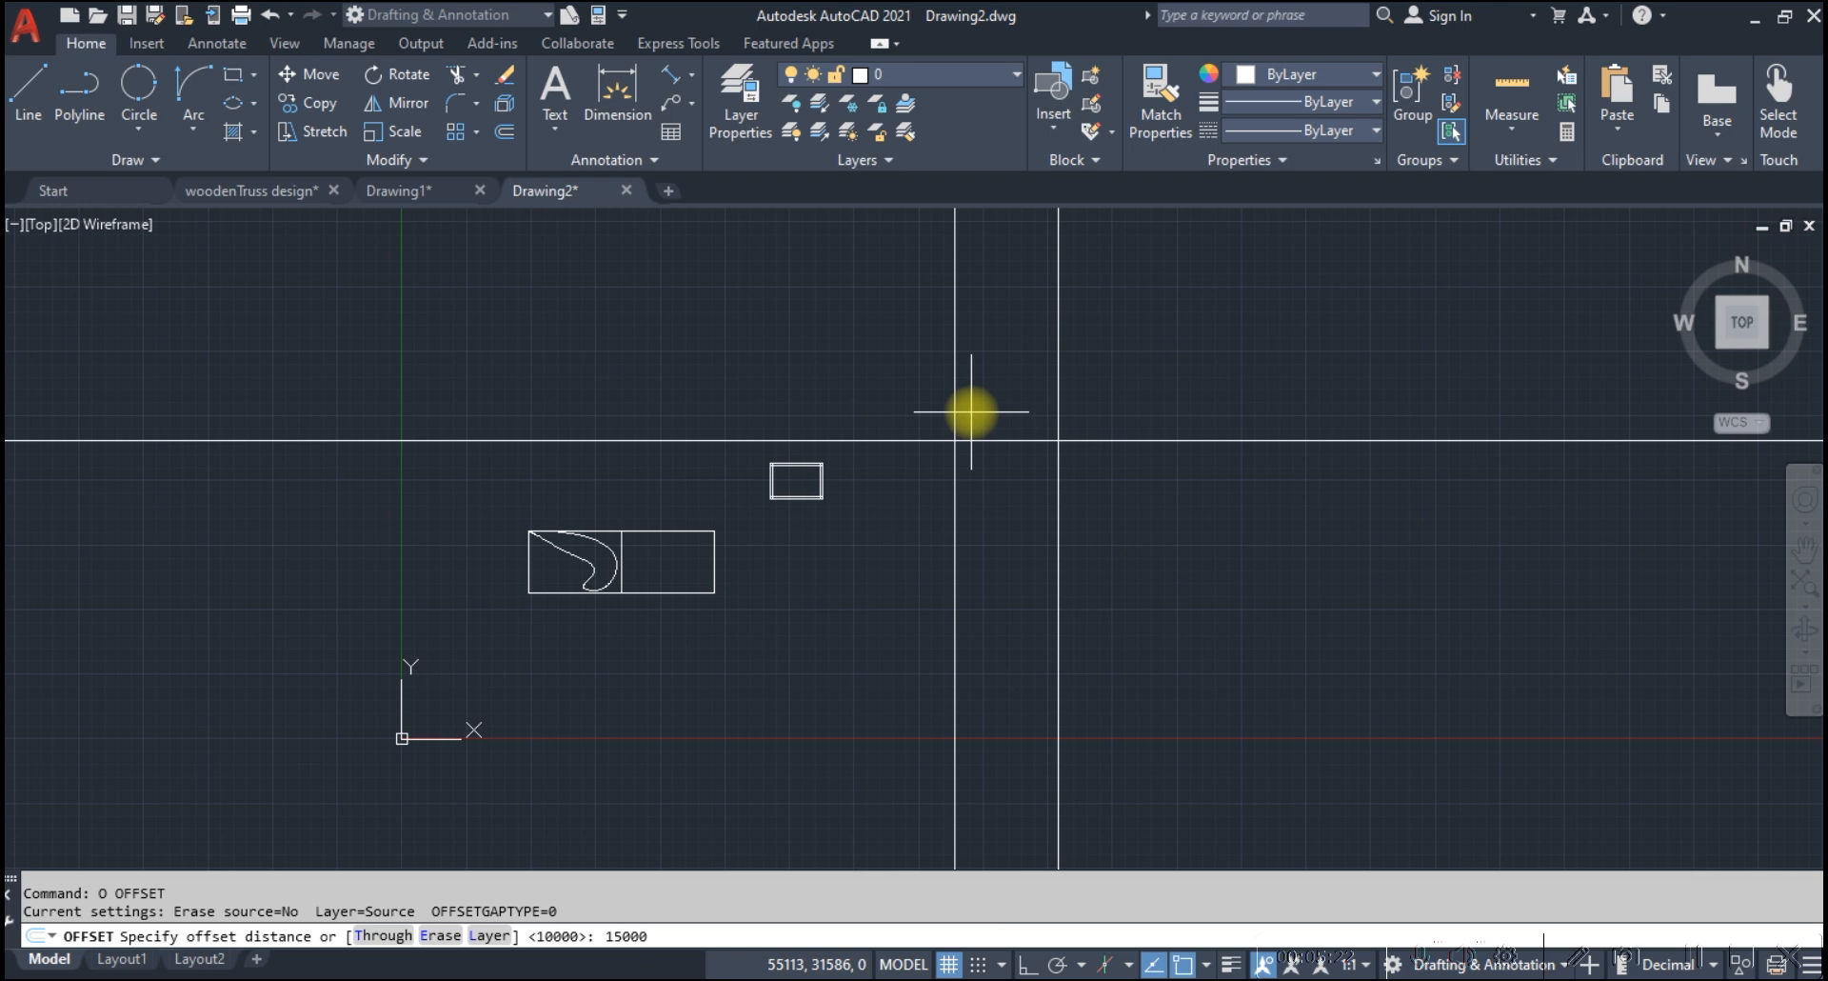
pyautogui.press('Return')
pyautogui.click(972, 412)
pyautogui.click(1095, 288)
pyautogui.press('Escape')
# Trim the four construction lines beyond their intersections, leaving a closed single-line rectangle
pyautogui.click(1207, 591)
pyautogui.click(924, 245)
pyautogui.write('tr')
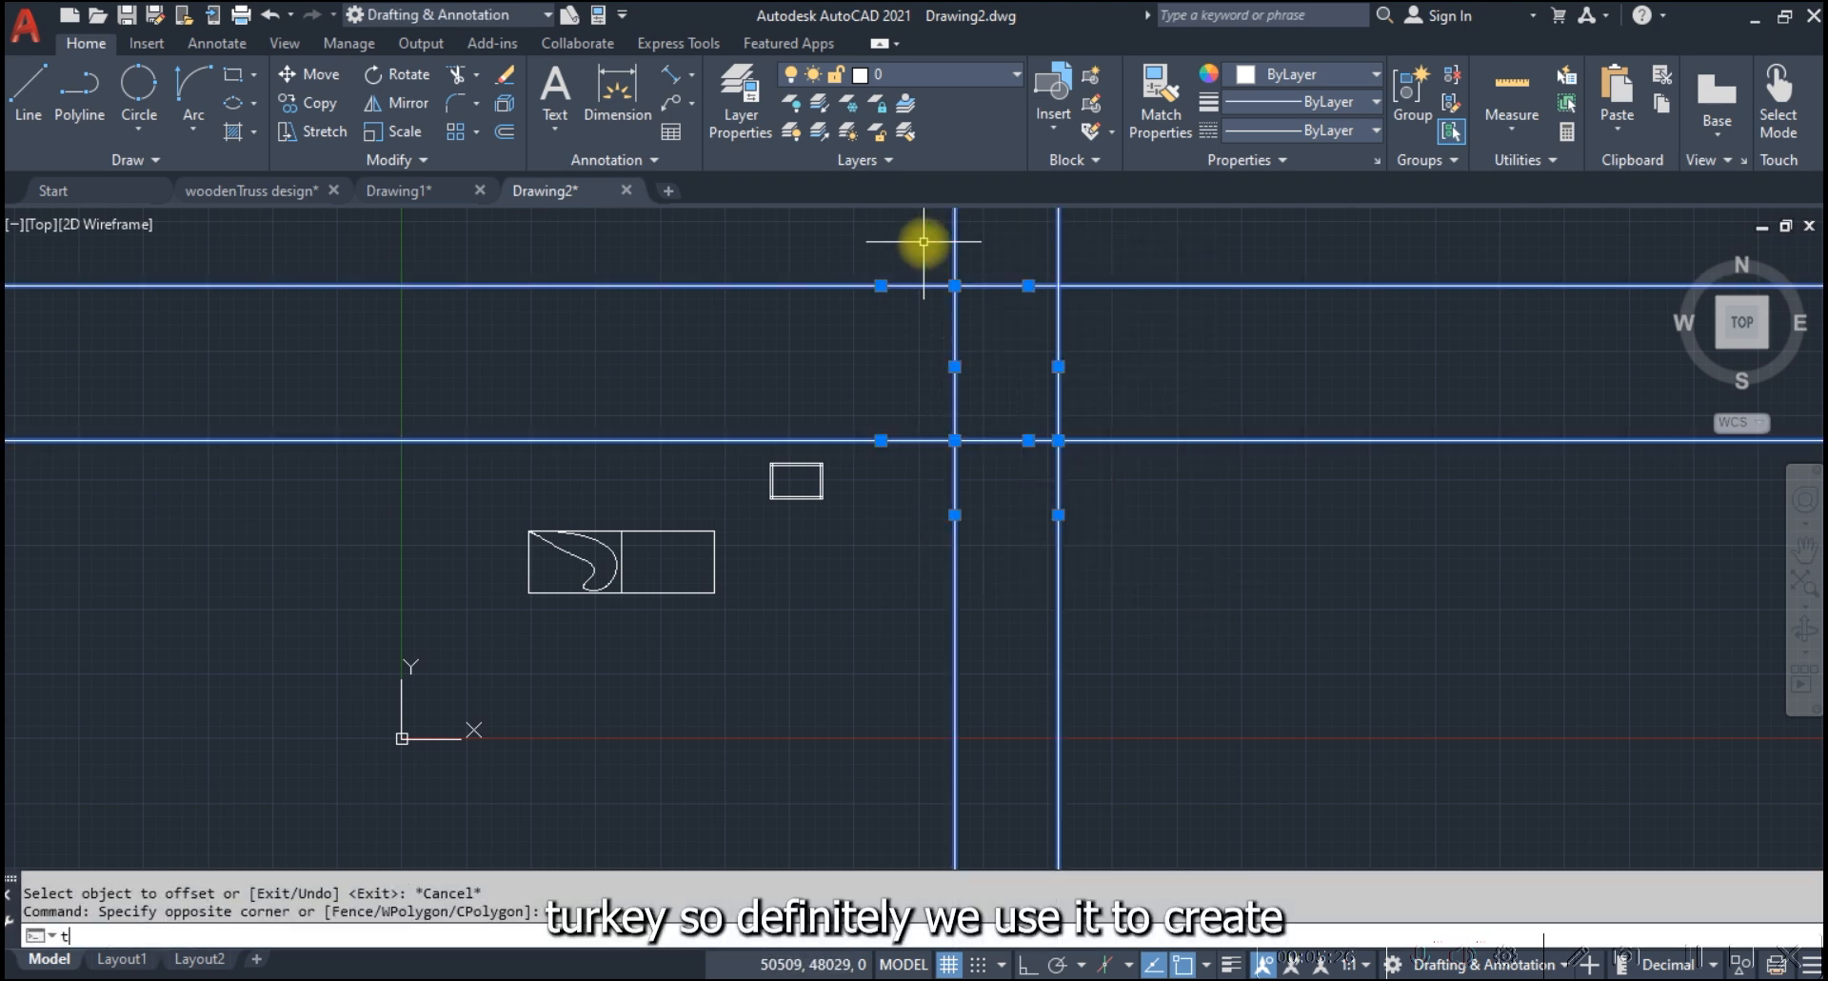
pyautogui.press('Return')
pyautogui.moveTo(1171, 231); pyautogui.dragTo(1134, 623)
pyautogui.moveTo(920, 585); pyautogui.dragTo(1200, 562)
pyautogui.moveTo(930, 457)
pyautogui.mouseDown()
pyautogui.moveTo(930, 253)
pyautogui.moveTo(1093, 244)
pyautogui.mouseUp()
pyautogui.press('Escape')
pyautogui.scroll(6, 1016, 294)
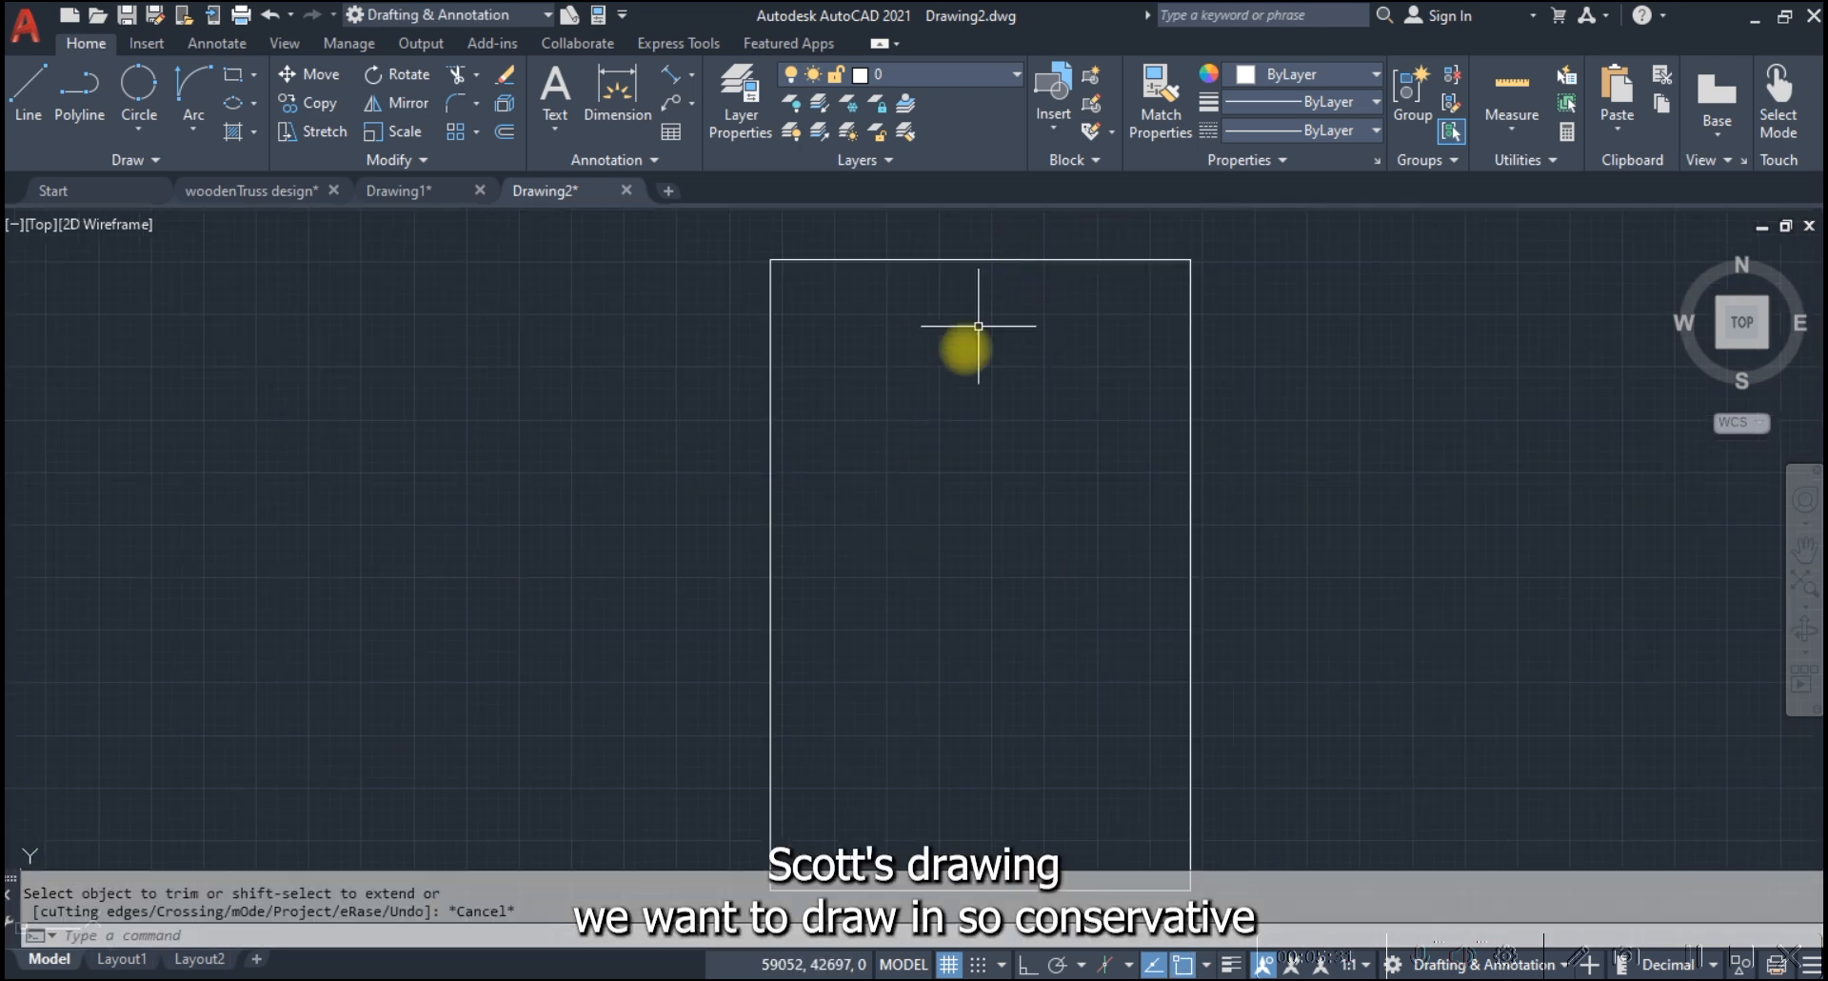
# Dimension the upper edge of the trimmed rectangle from corner to corner, placing the dimension line just above it
pyautogui.scroll(-2, 933, 376)
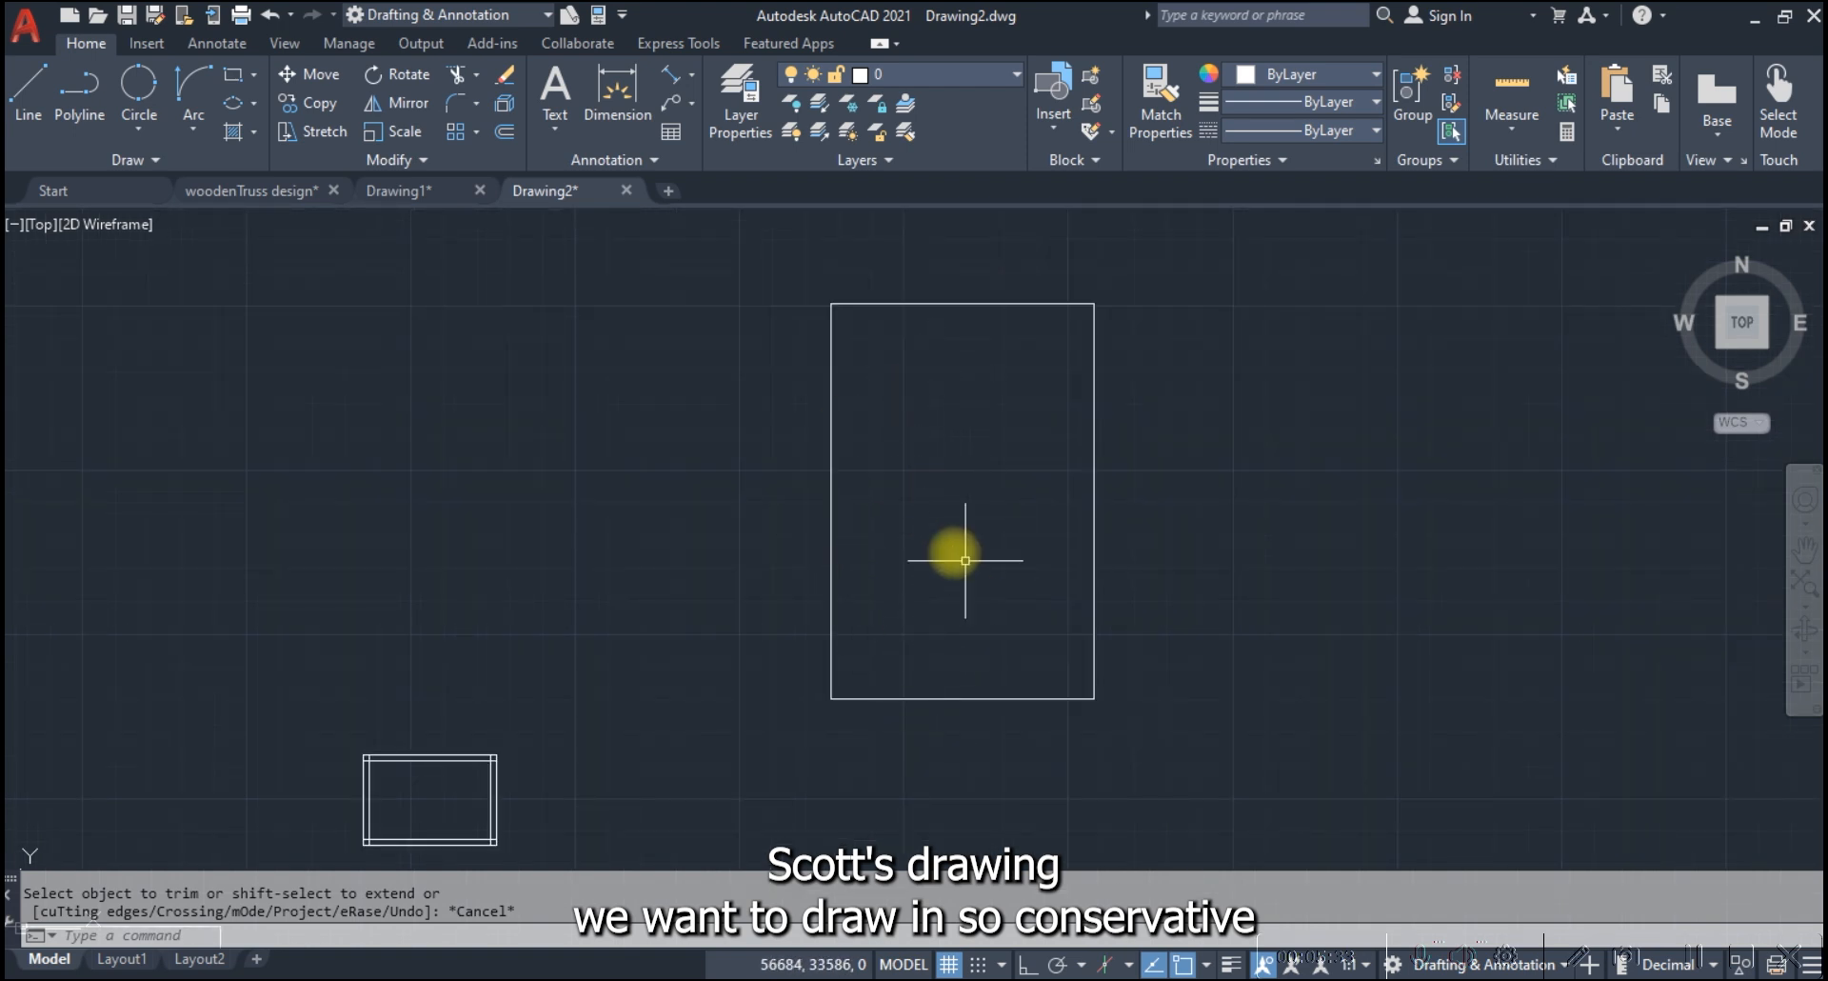
pyautogui.click(609, 84)
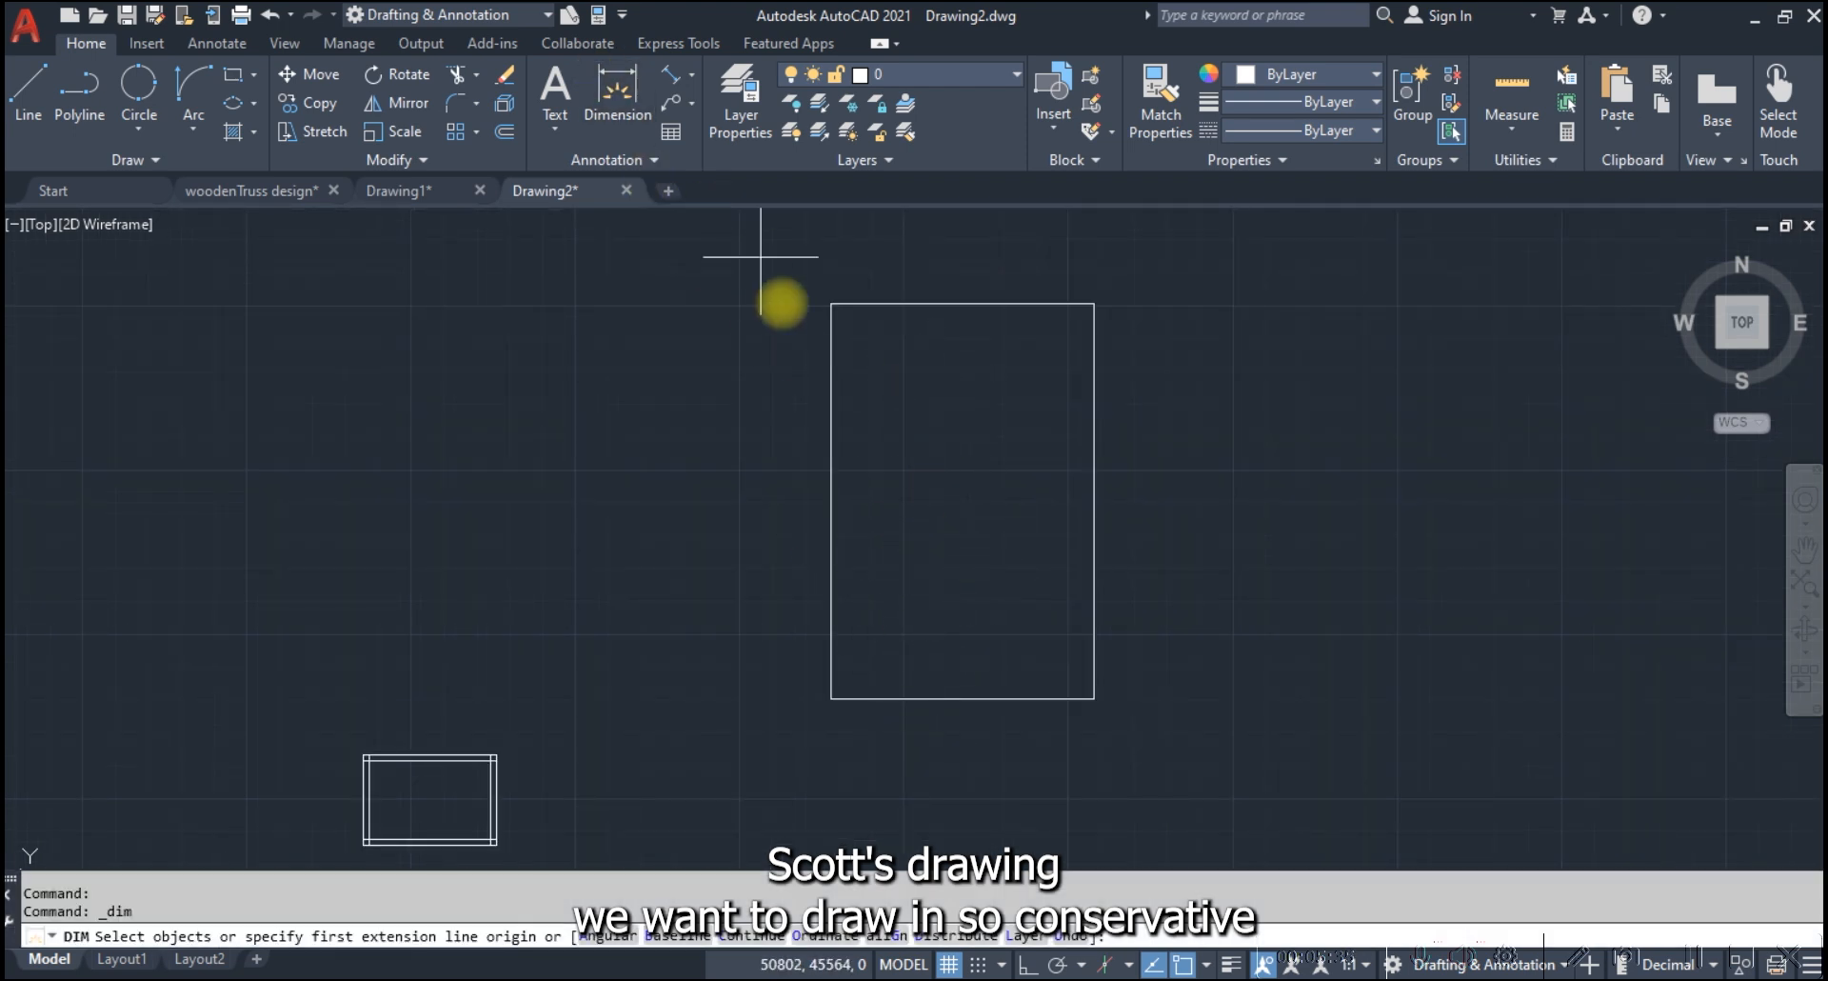
pyautogui.click(832, 304)
pyautogui.click(1094, 304)
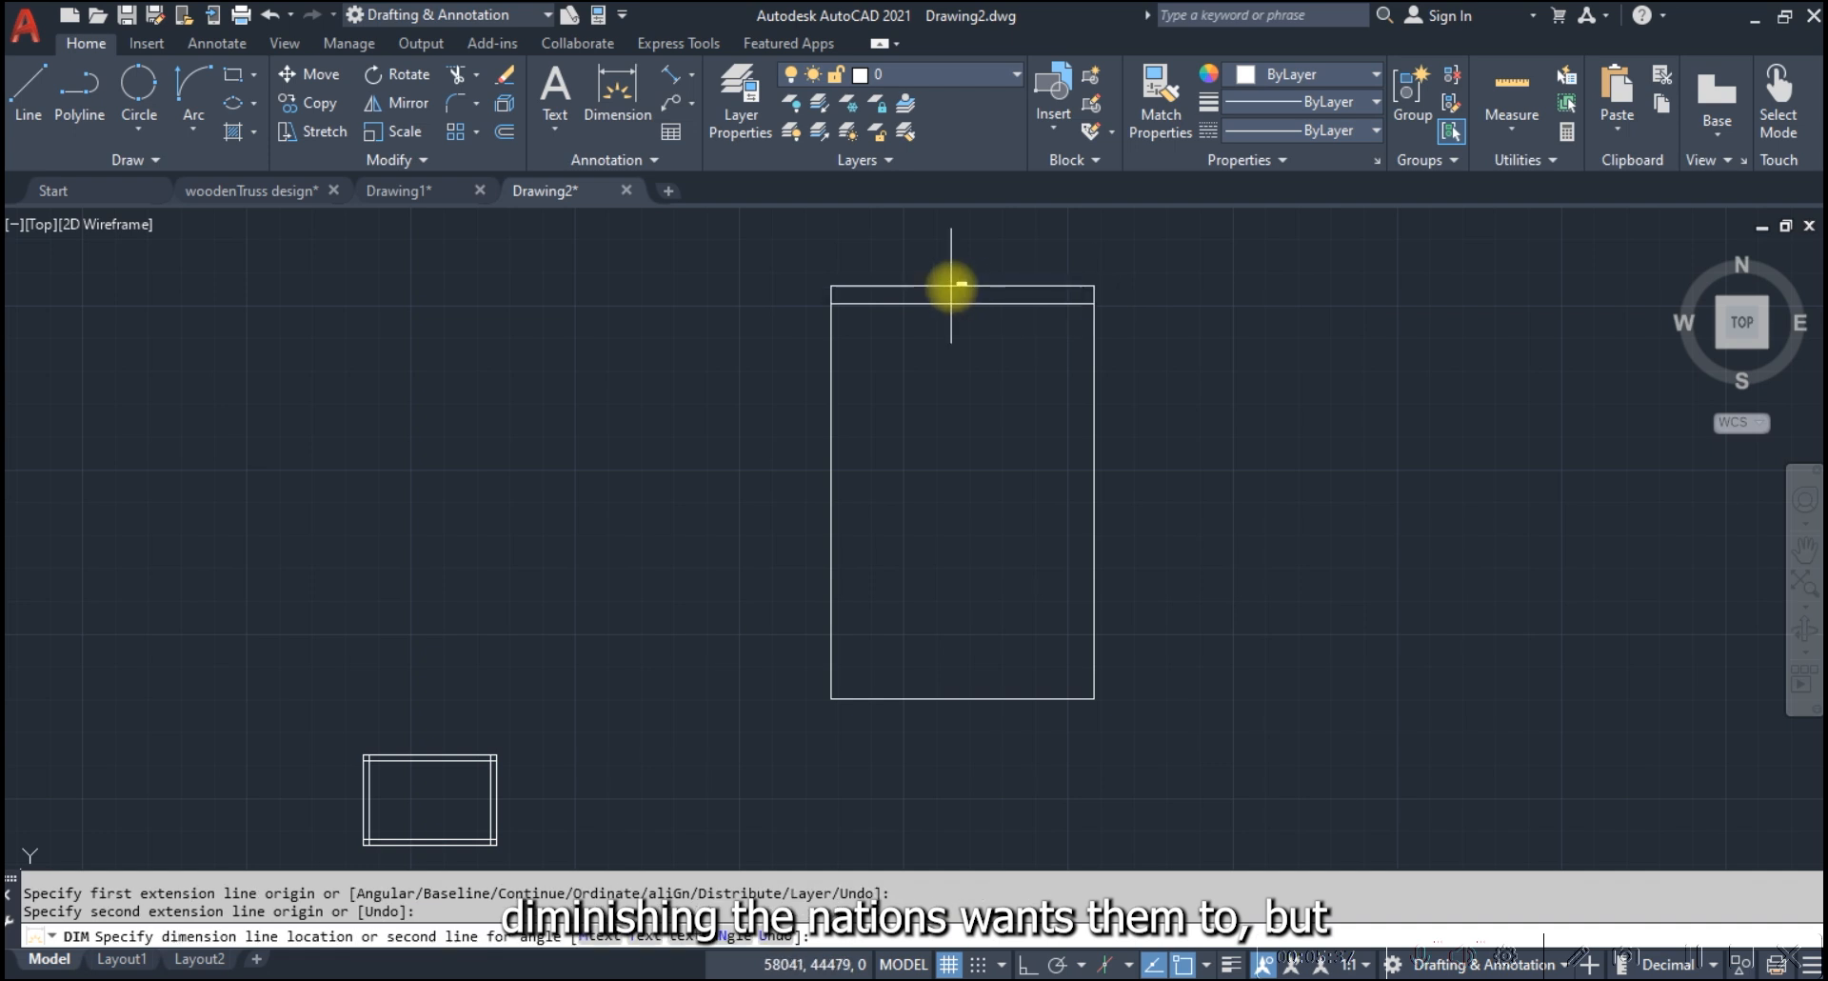
pyautogui.scroll(5, 1016, 281)
pyautogui.scroll(-3, 1010, 298)
pyautogui.click(991, 302)
pyautogui.scroll(-3, 766, 359)
pyautogui.press('Escape')
pyautogui.scroll(5, 919, 307)
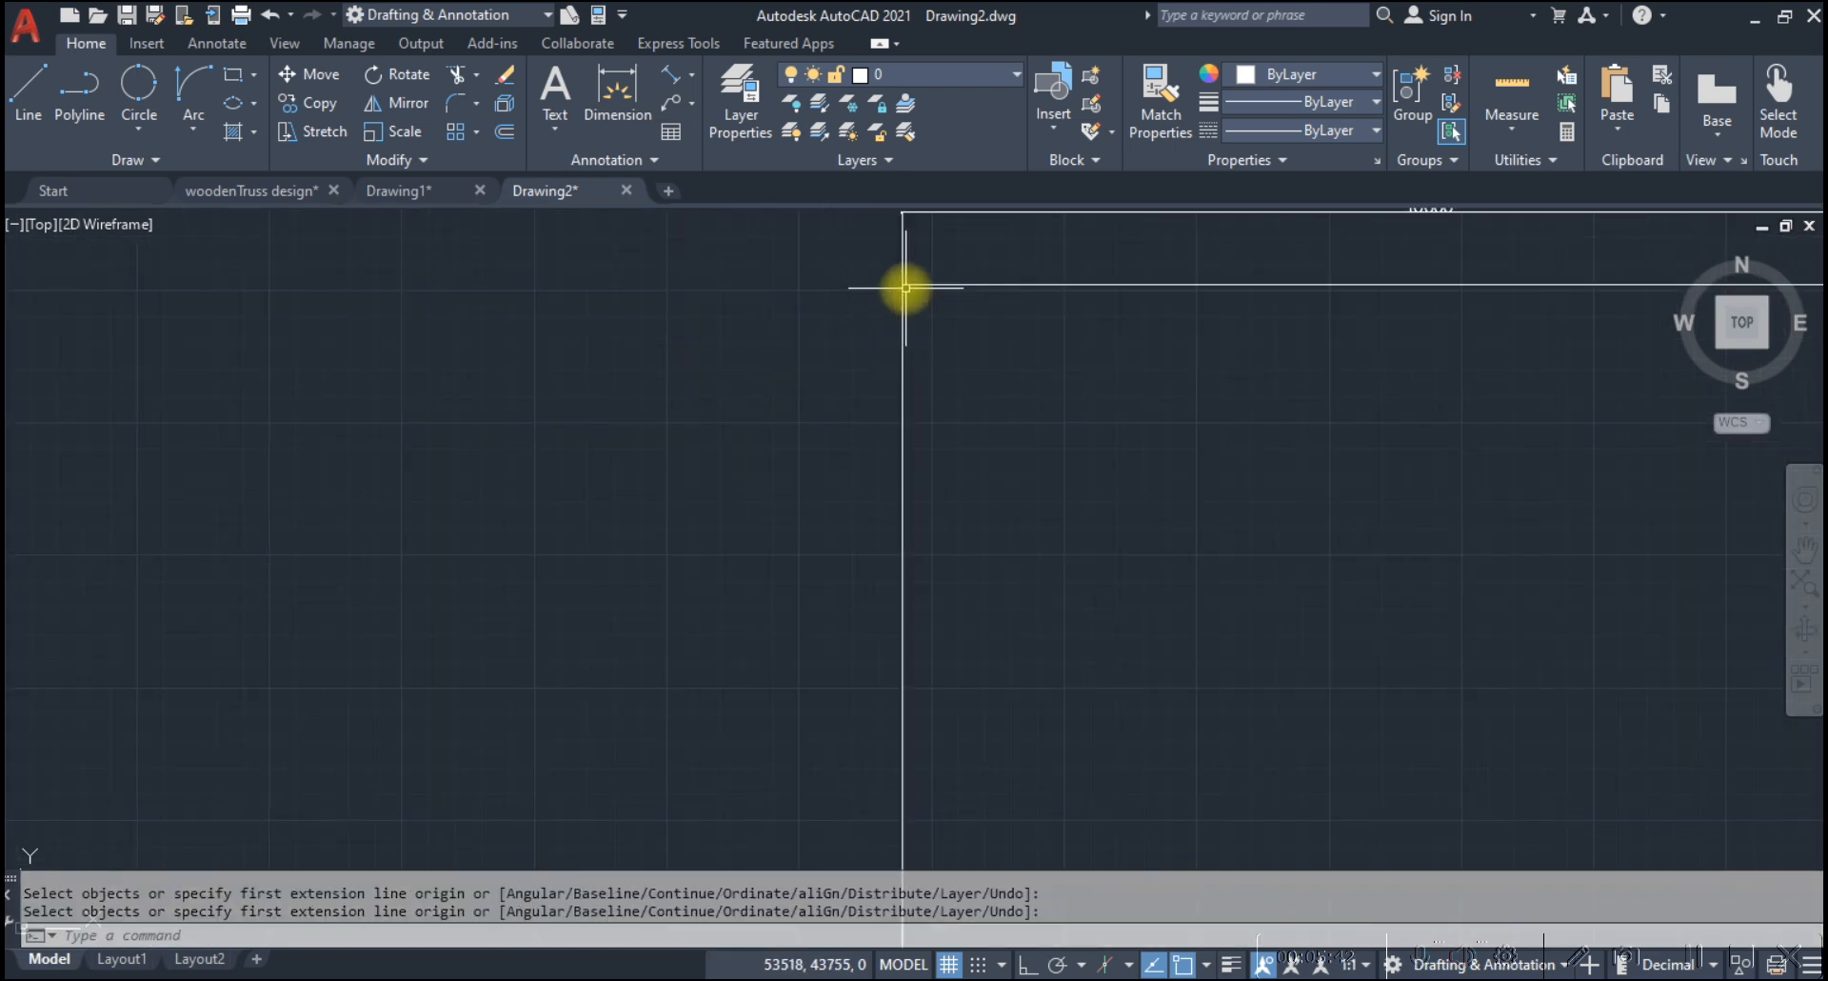
# Try to dimension the left edge of the trimmed rectangle between its upper and lower corners
pyautogui.press('Return')
pyautogui.click(903, 284)
pyautogui.scroll(-5, 900, 290)
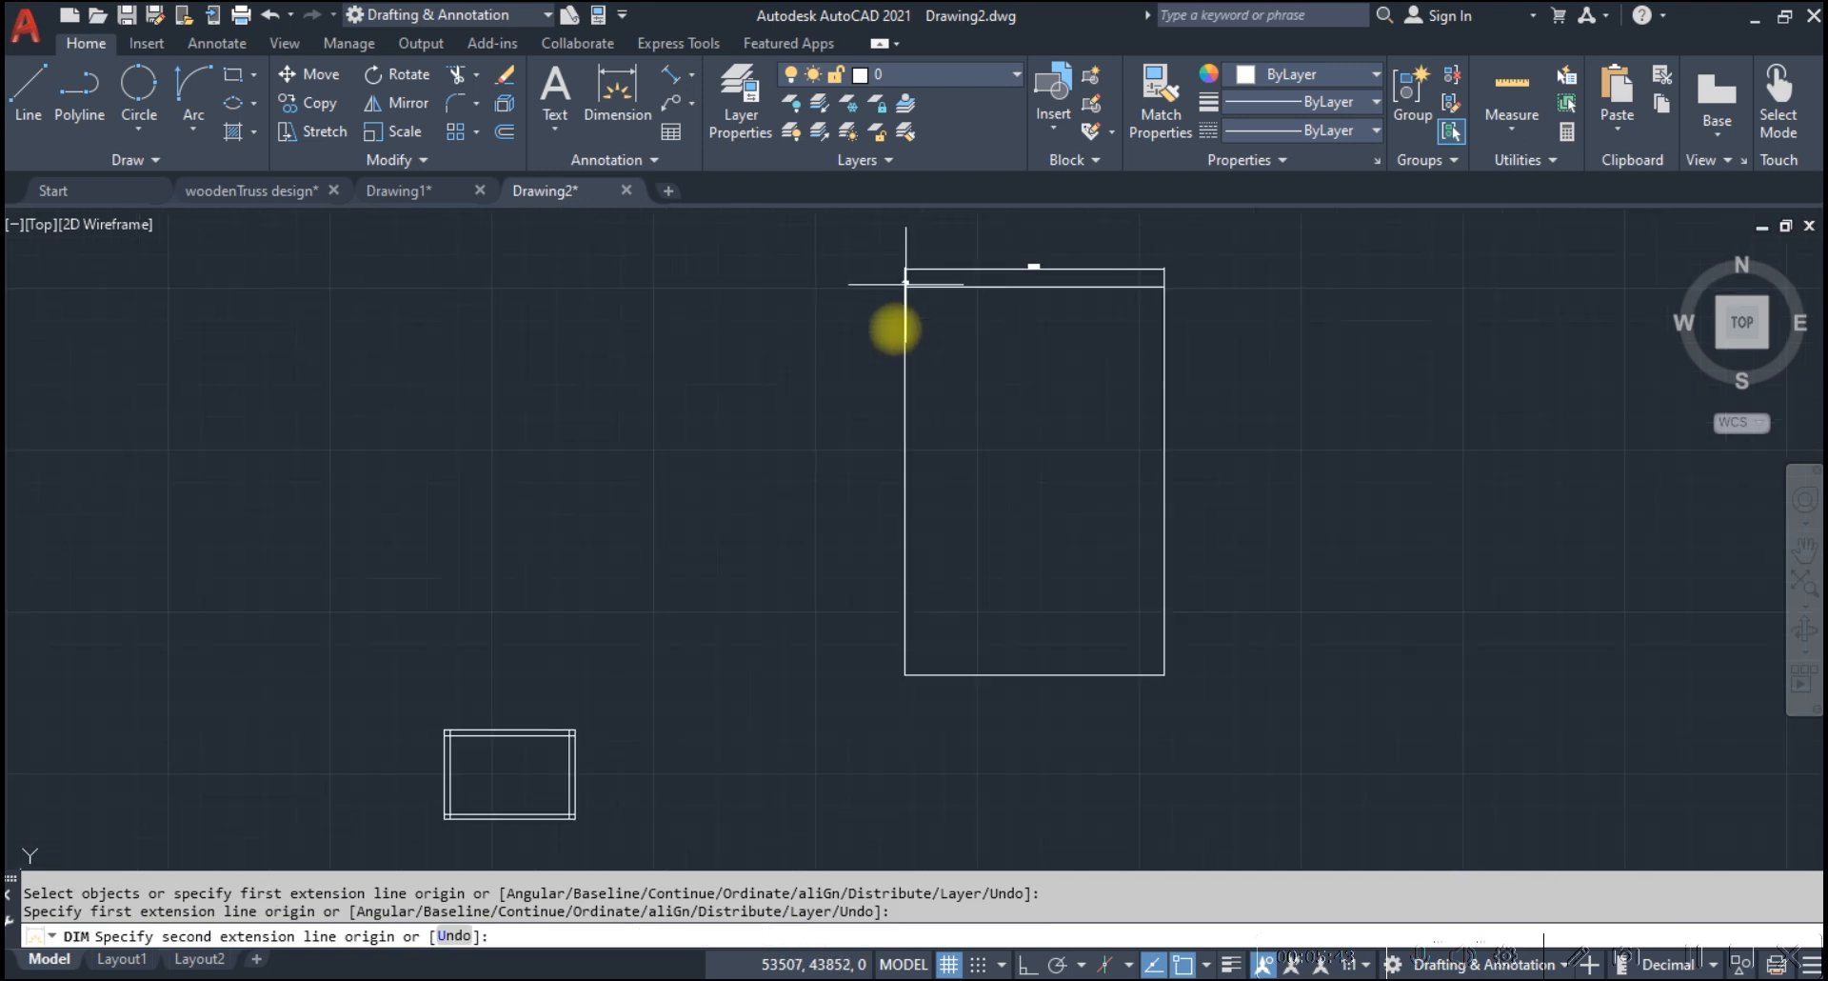
pyautogui.click(905, 674)
pyautogui.scroll(5, 902, 421)
pyautogui.press('Escape')
pyautogui.scroll(-6, 784, 482)
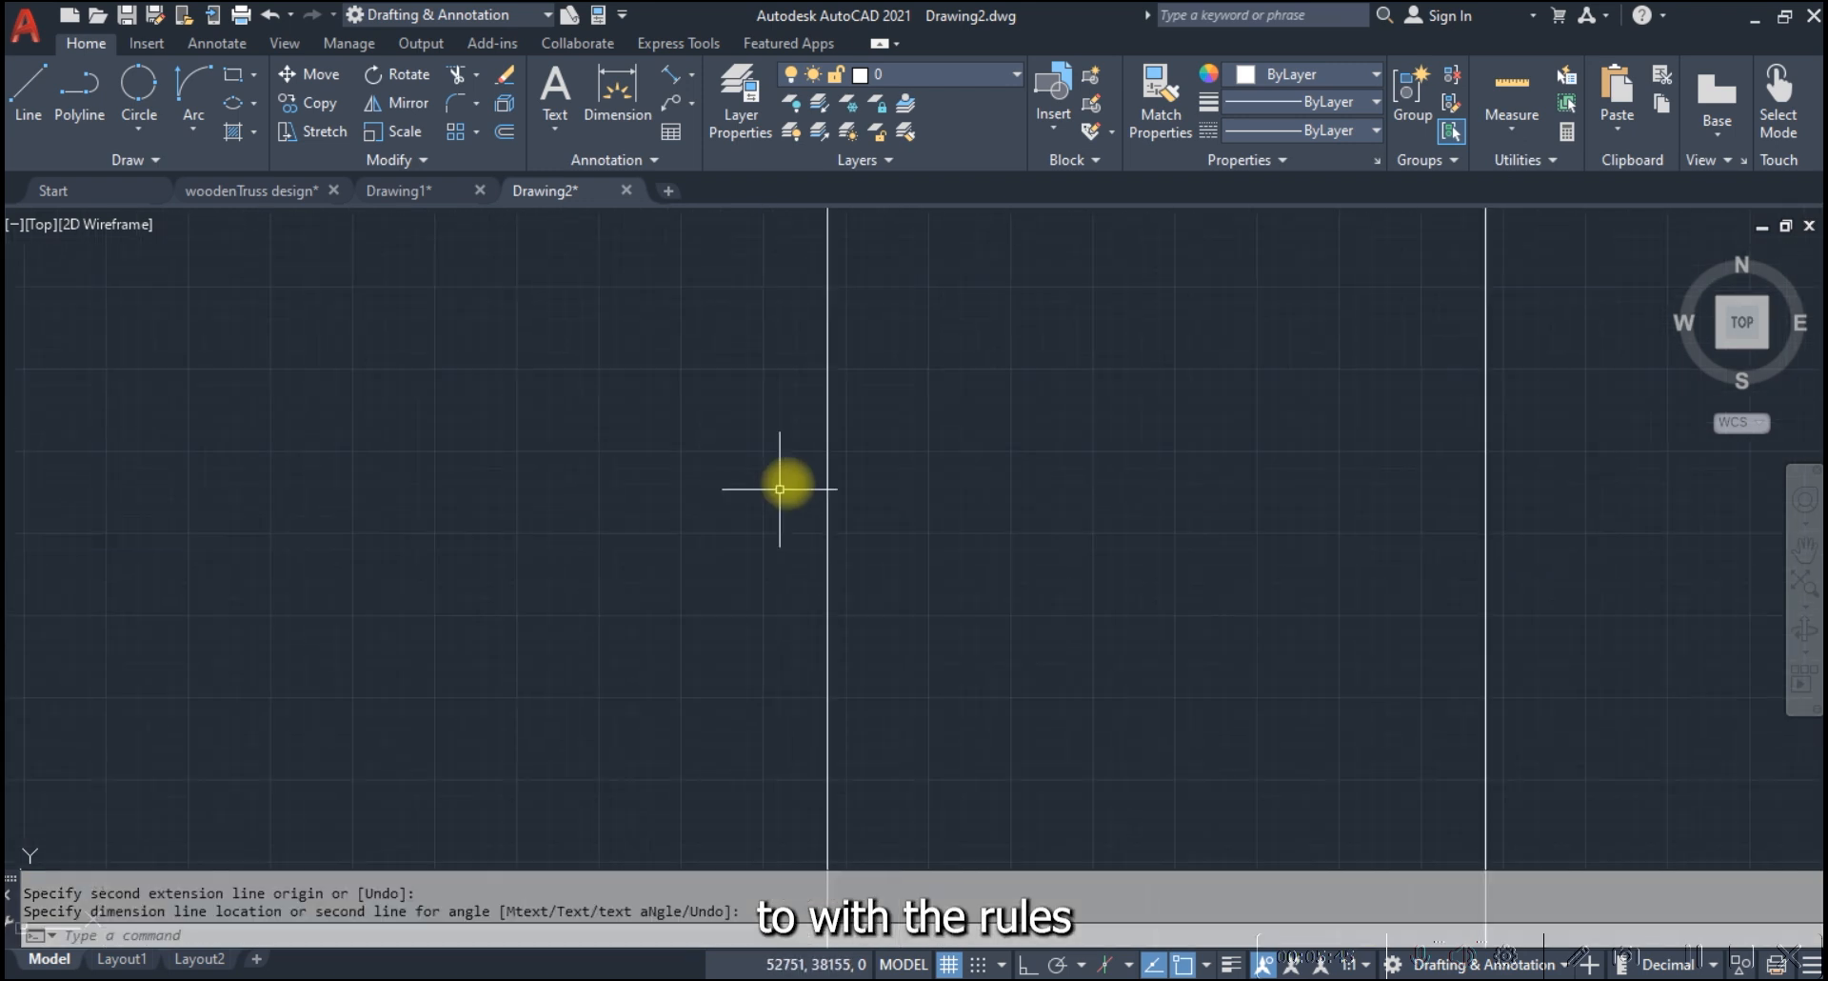
# Erase the dimension above the rectangle's upper edge
pyautogui.scroll(6, 947, 315)
pyautogui.click(918, 419)
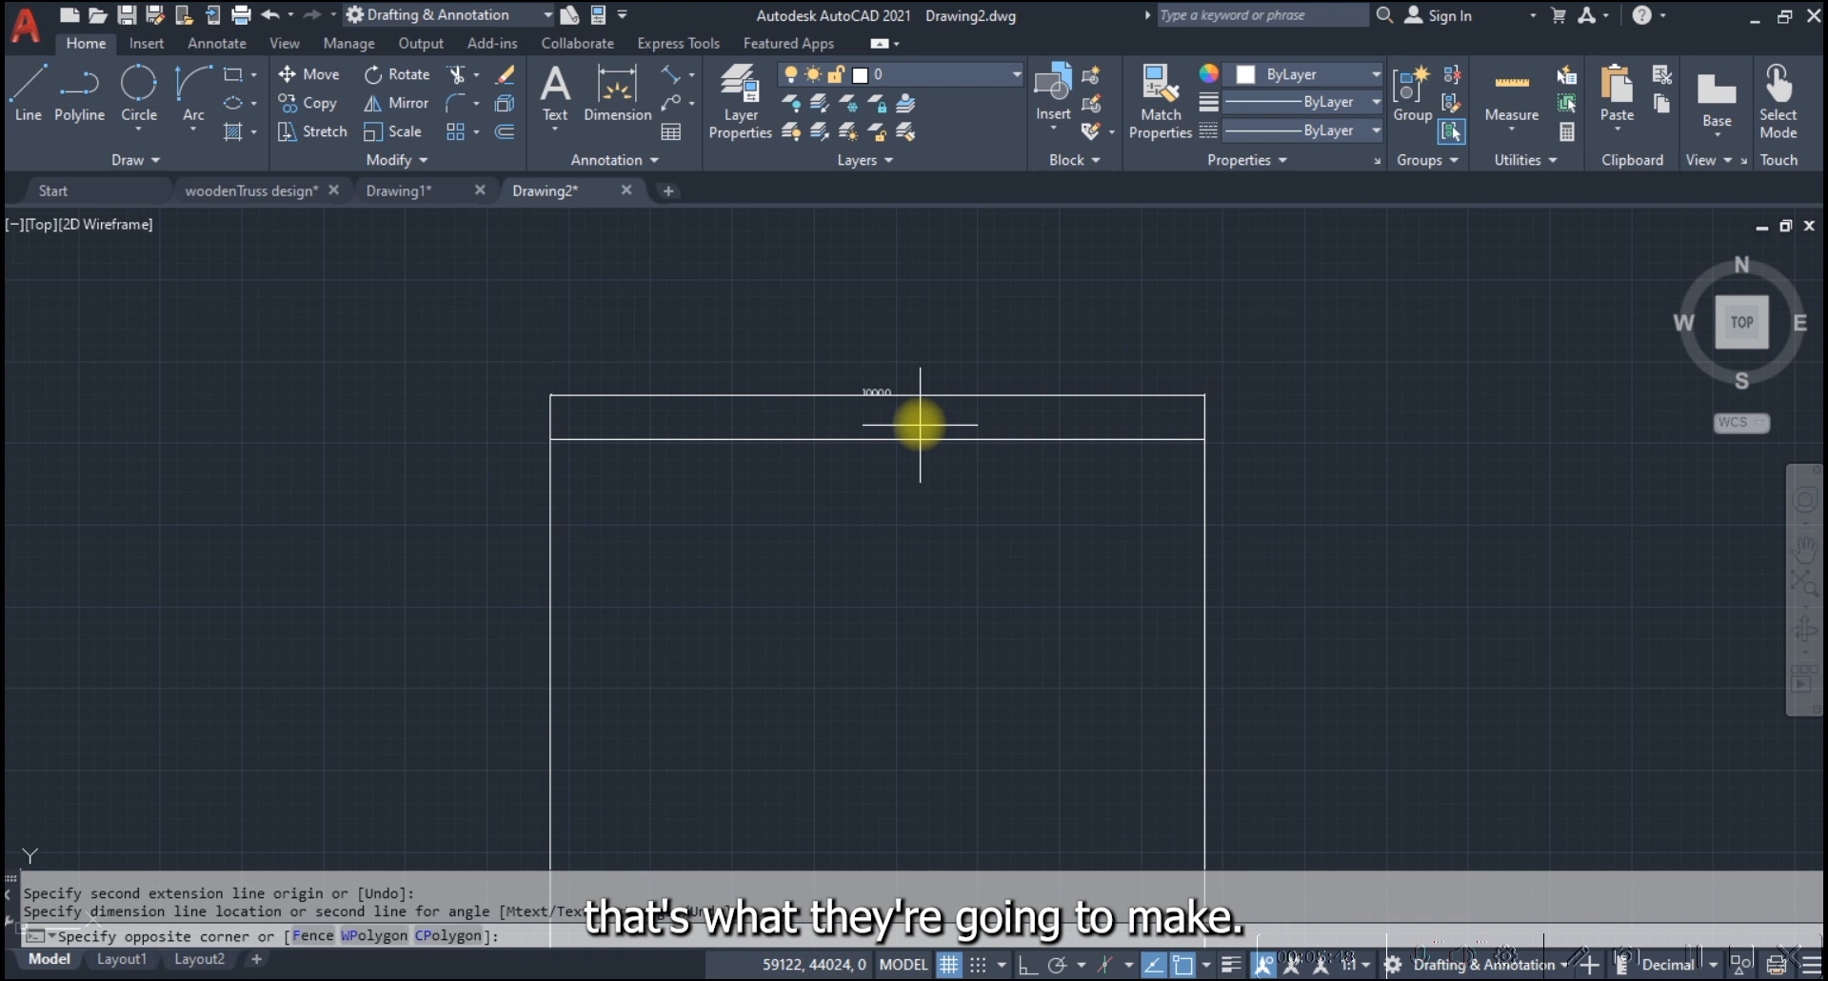
pyautogui.click(890, 372)
pyautogui.write('E')
pyautogui.press('Return')
pyautogui.scroll(-4, 905, 374)
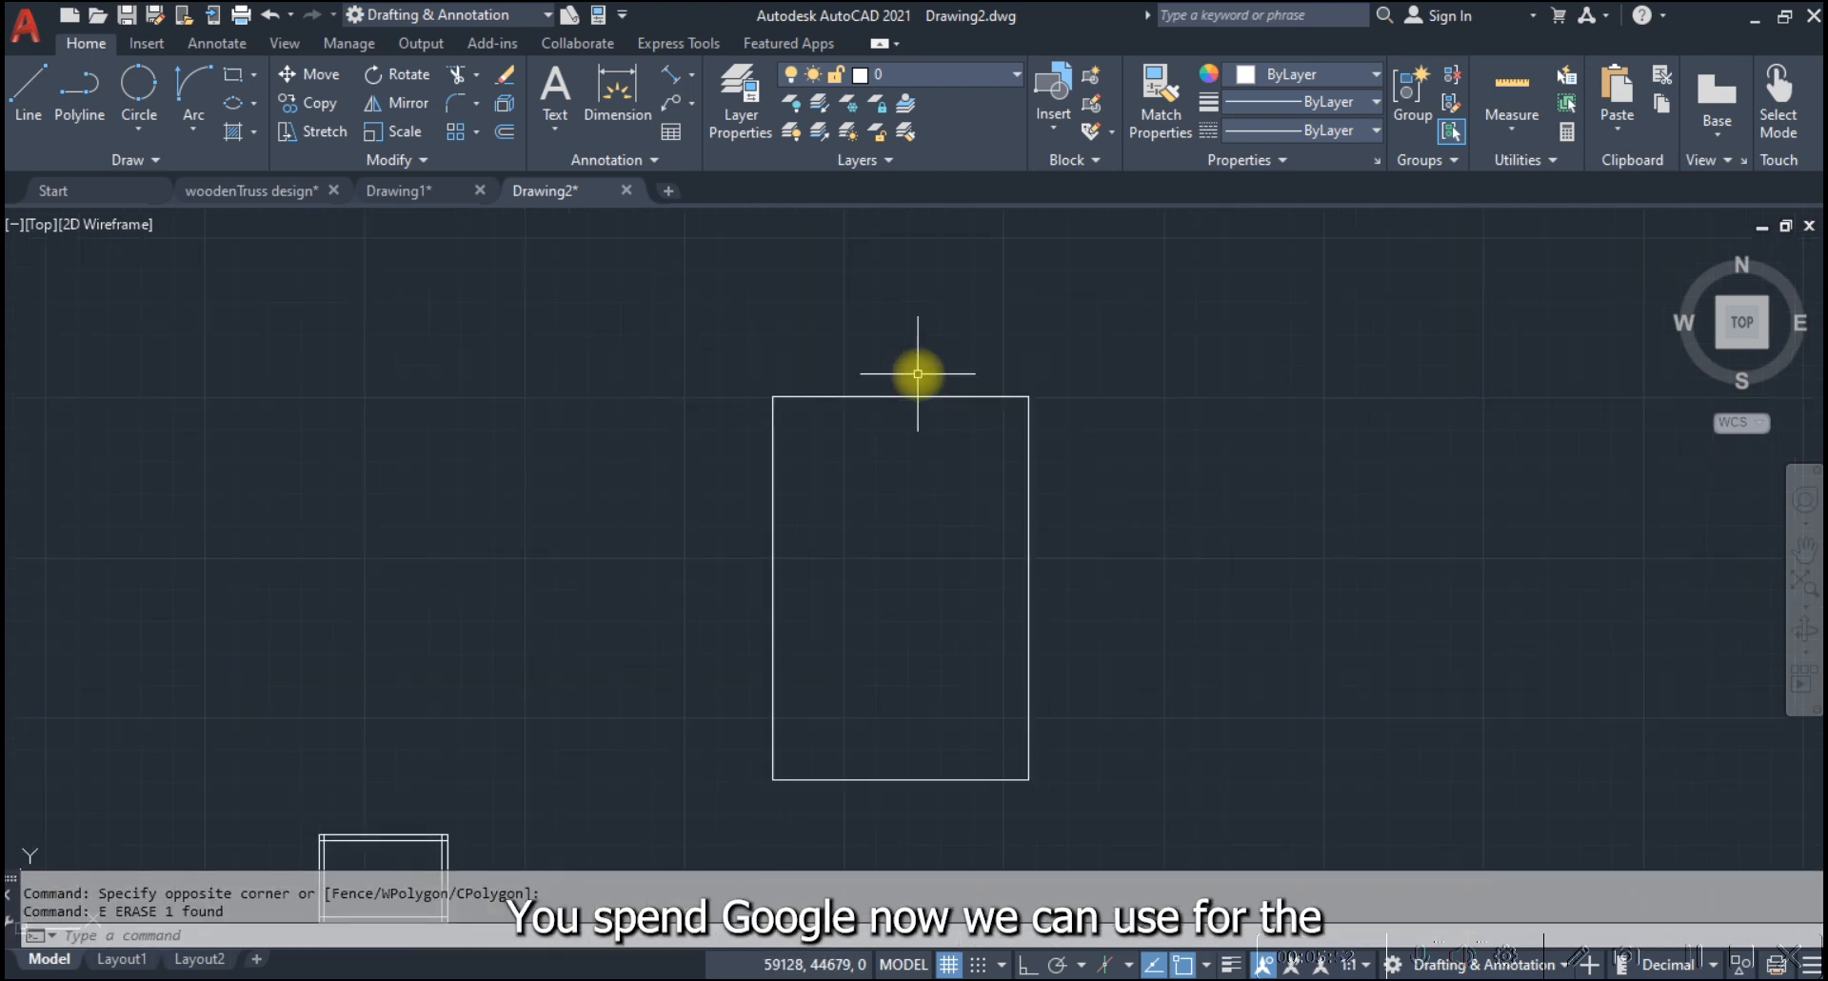
# Erase all remaining objects in the drawing, including the spline example and both rectangular outlines
pyautogui.scroll(-5, 852, 459)
pyautogui.click(450, 384)
pyautogui.click(1080, 666)
pyautogui.press('Delete')
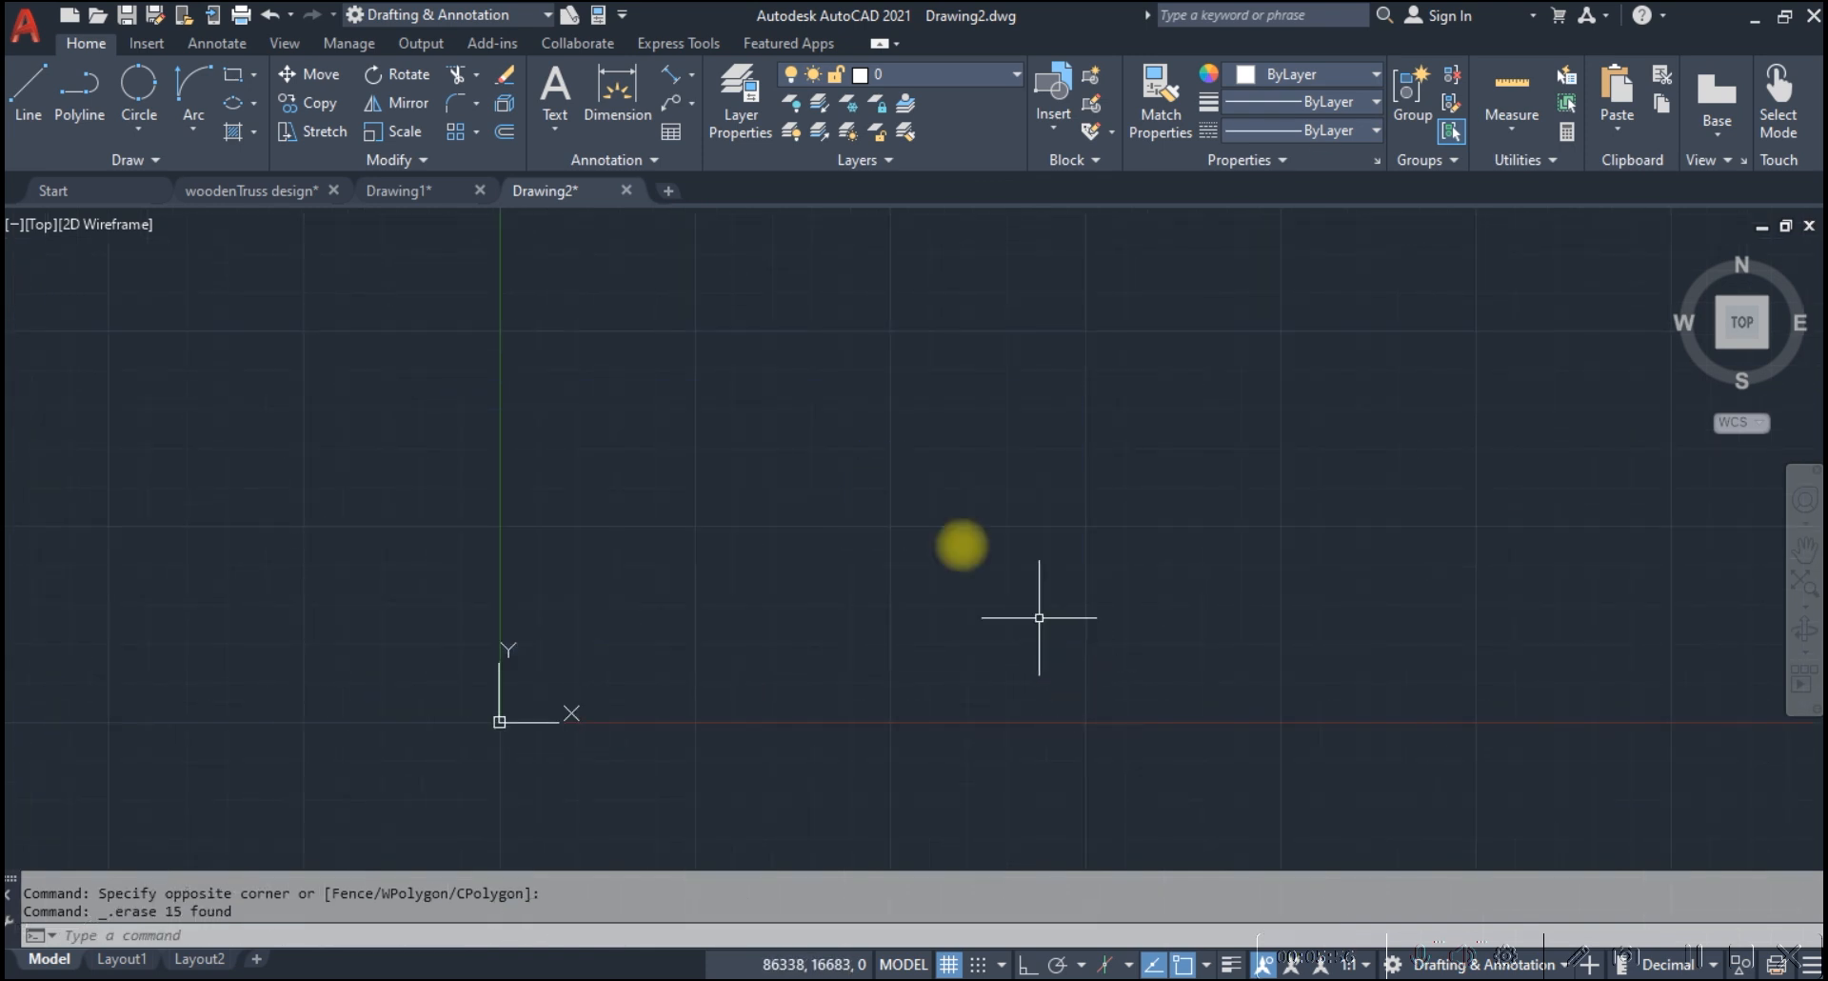
# Draw a freehand-sized rectangle, wider than tall, above and to the right of the origin
pyautogui.click(209, 162)
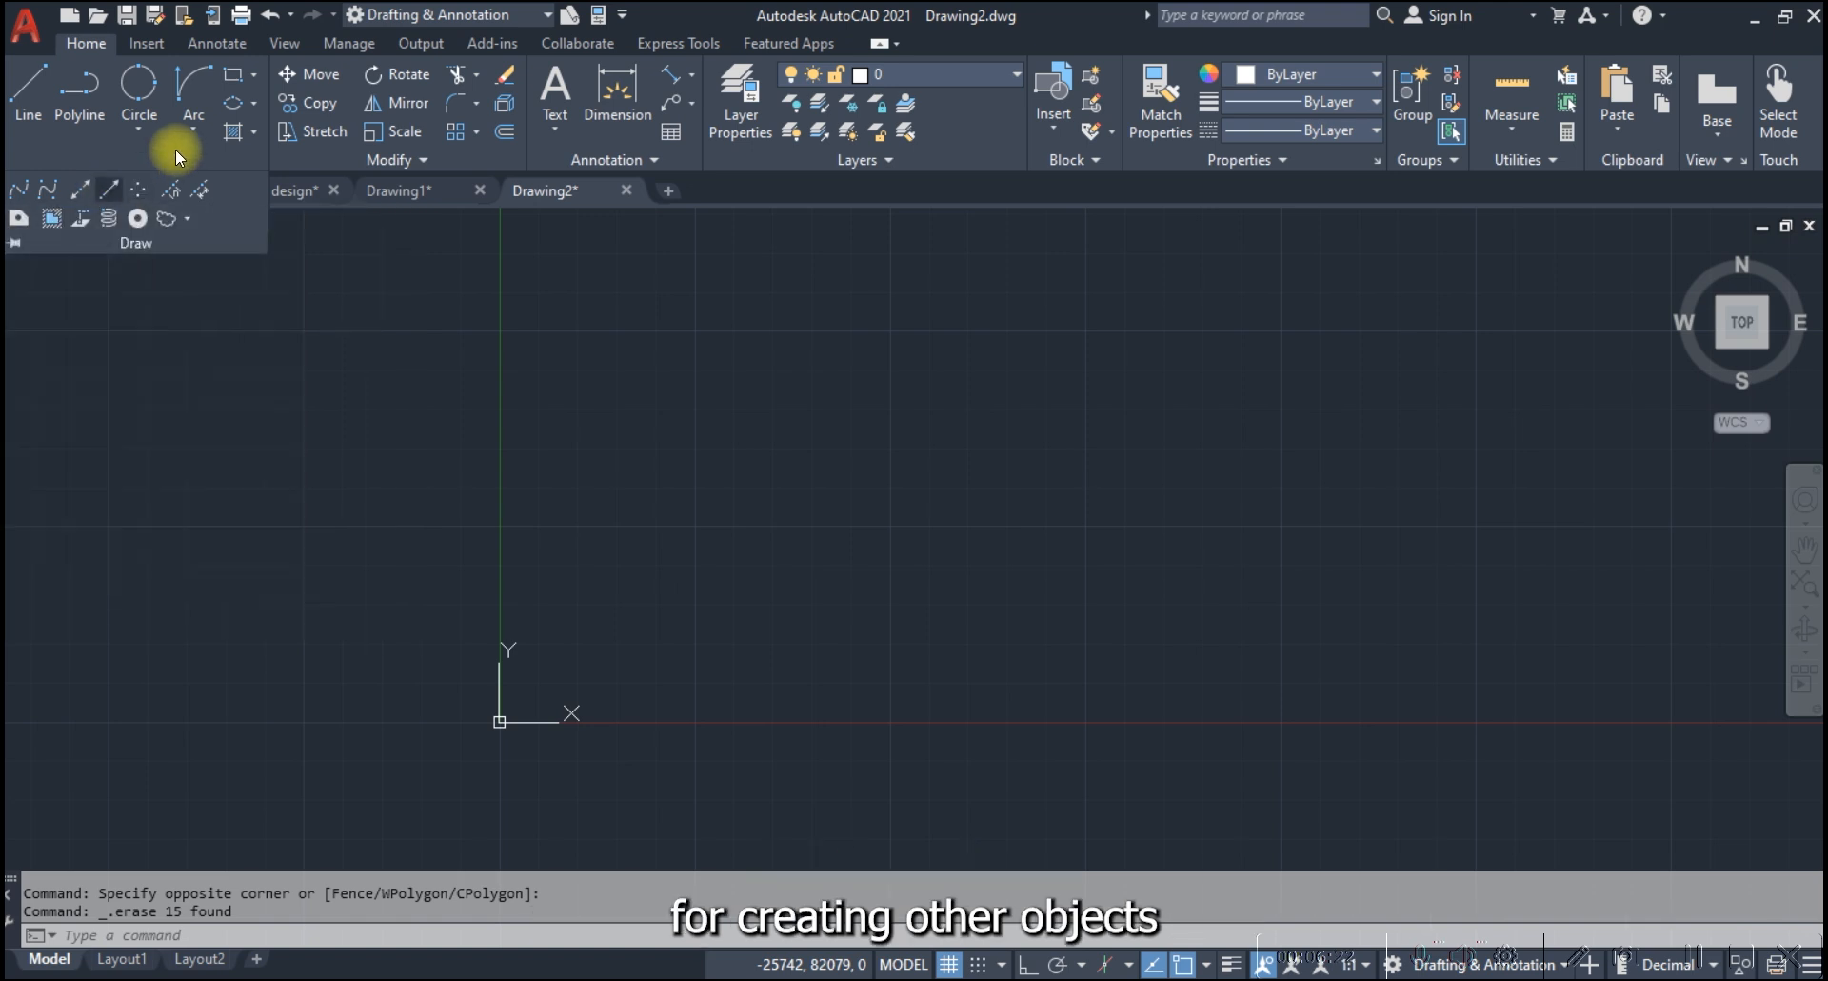
pyautogui.click(250, 76)
pyautogui.click(717, 475)
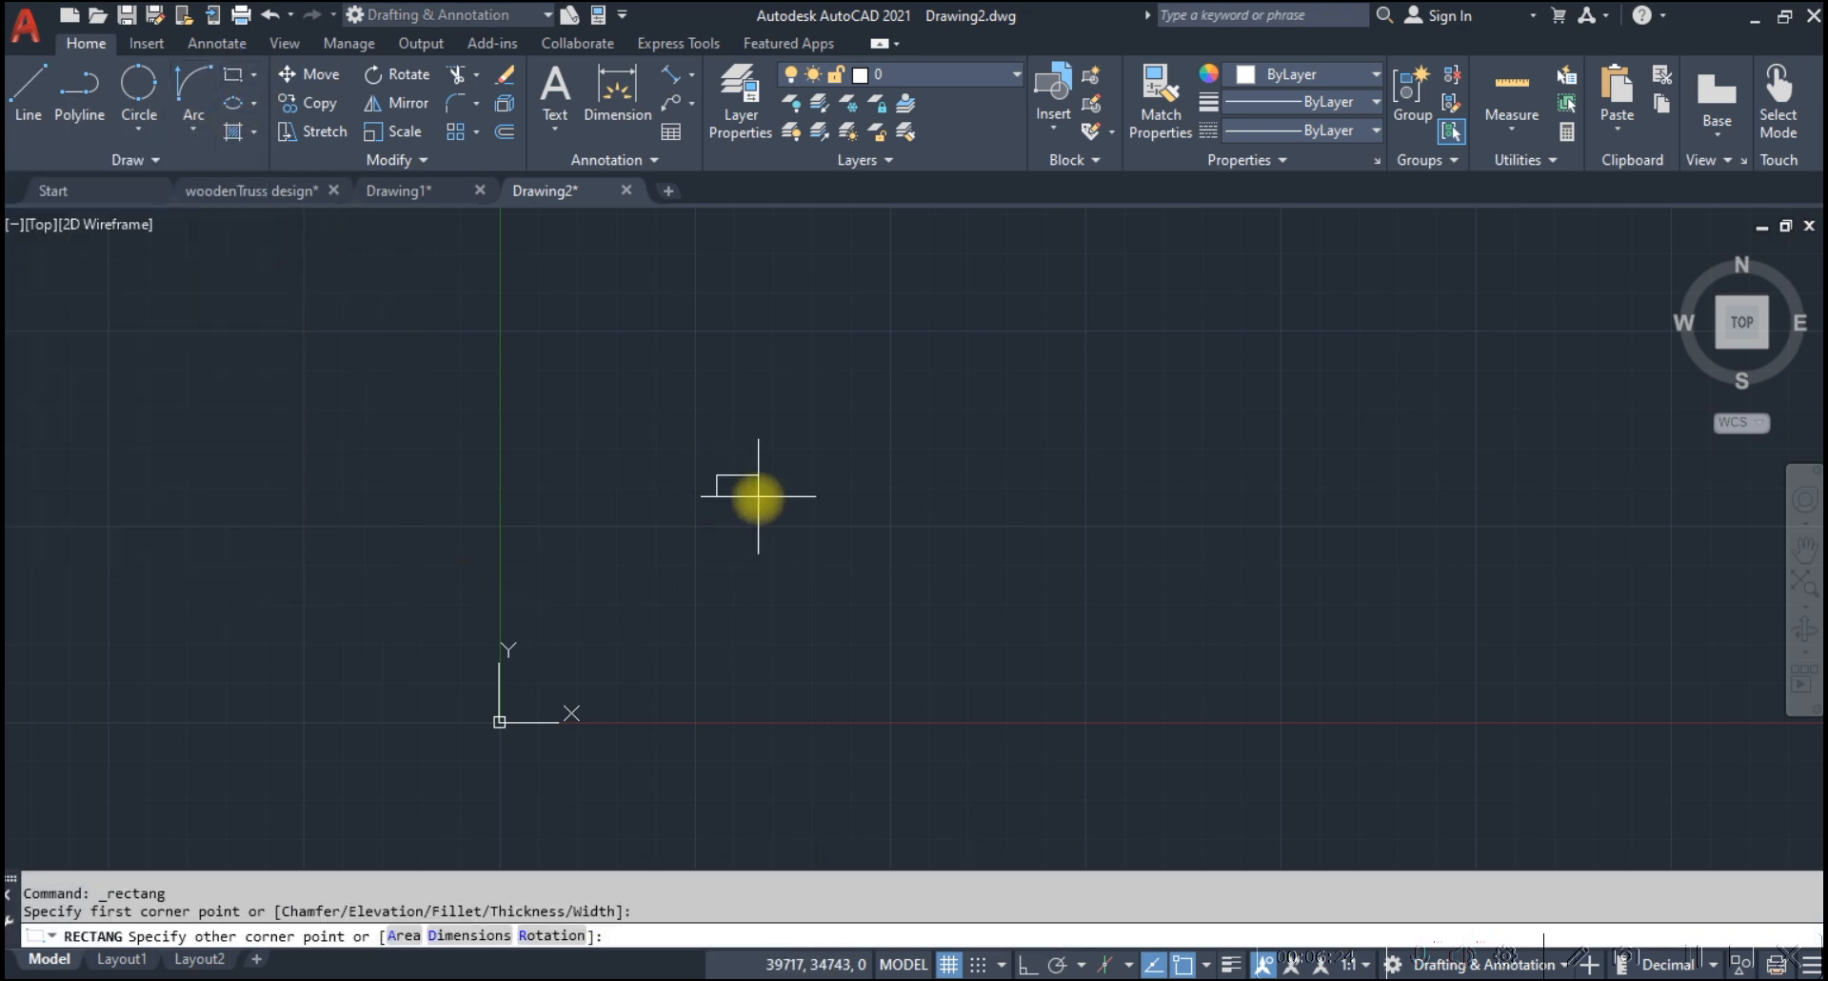
pyautogui.click(930, 641)
pyautogui.press('Escape')
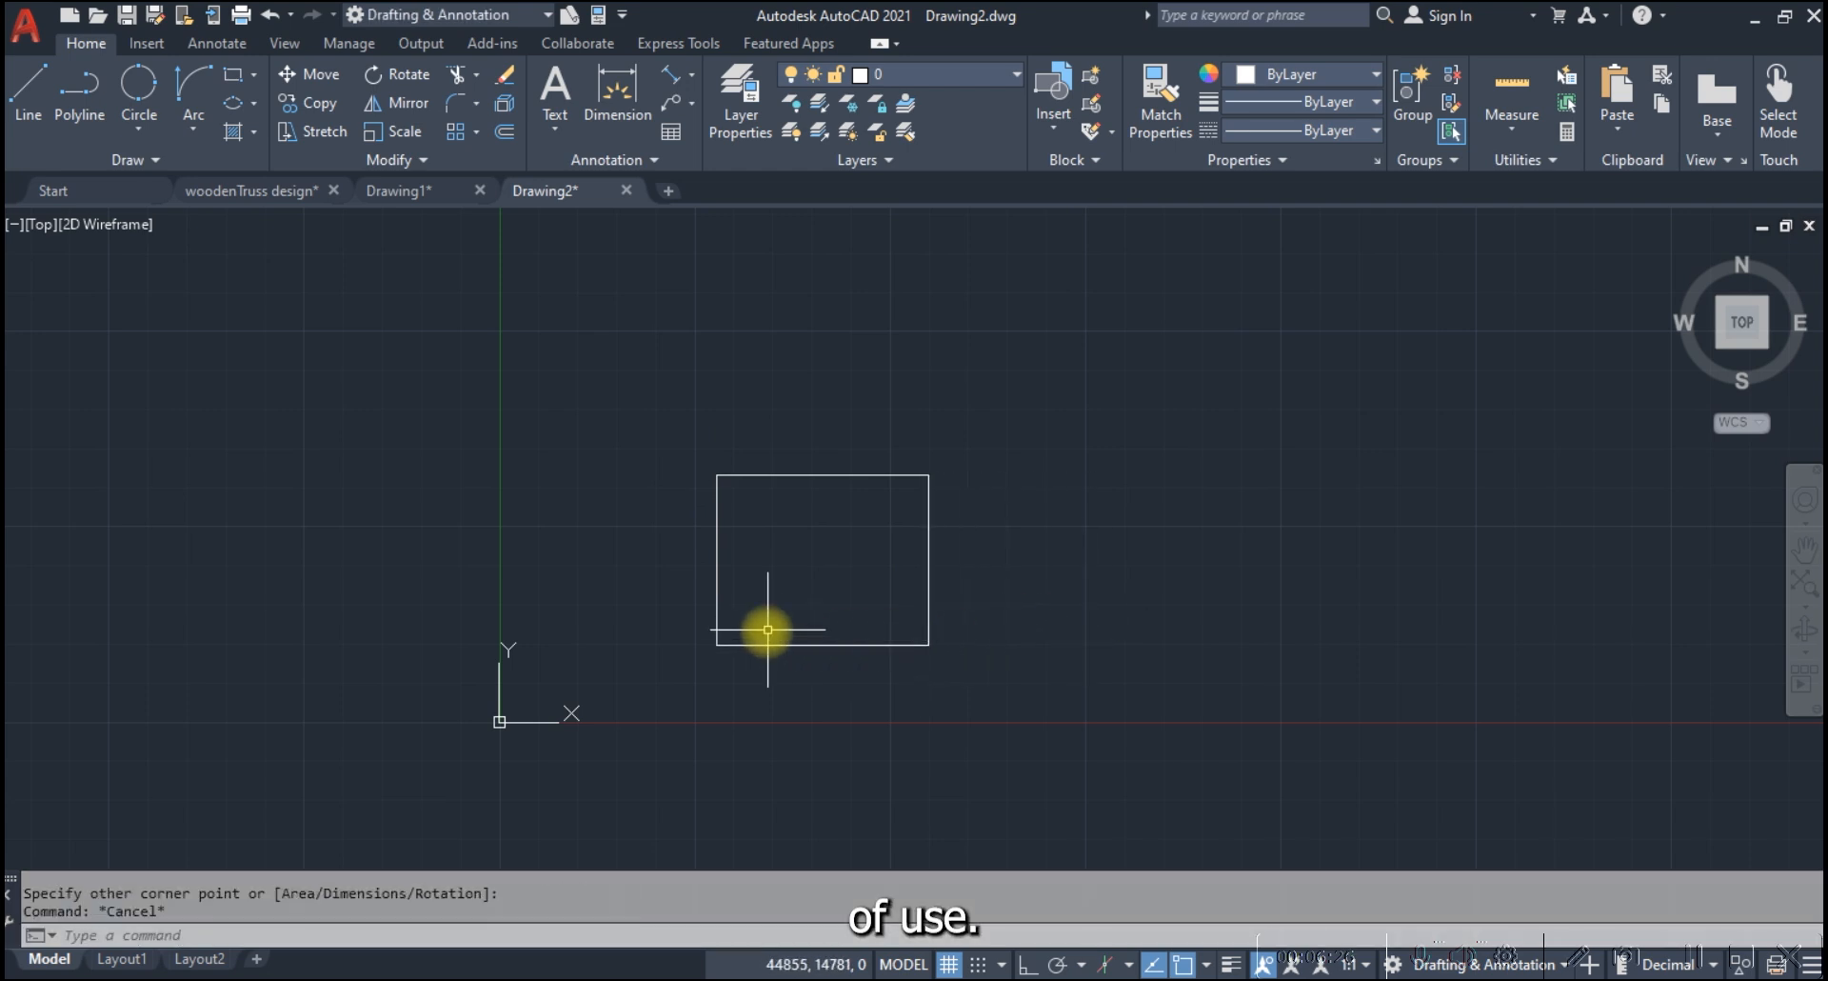
pyautogui.scroll(2, 746, 645)
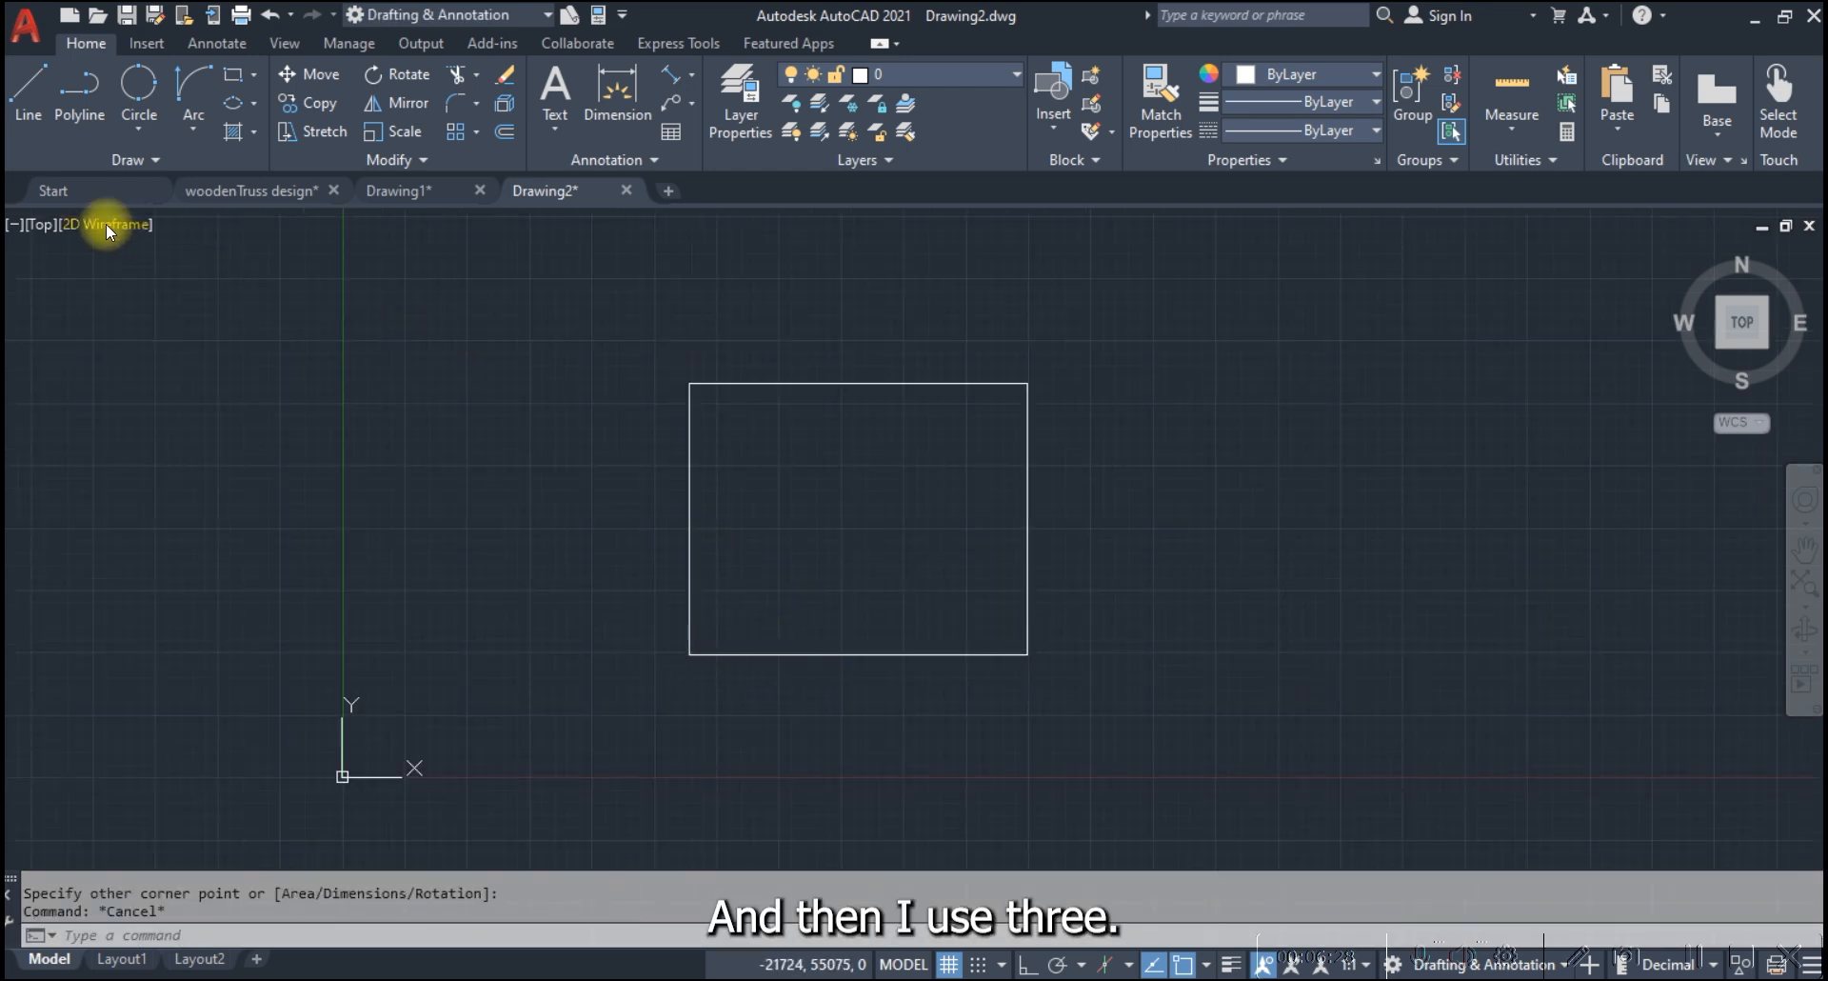
pyautogui.click(86, 193)
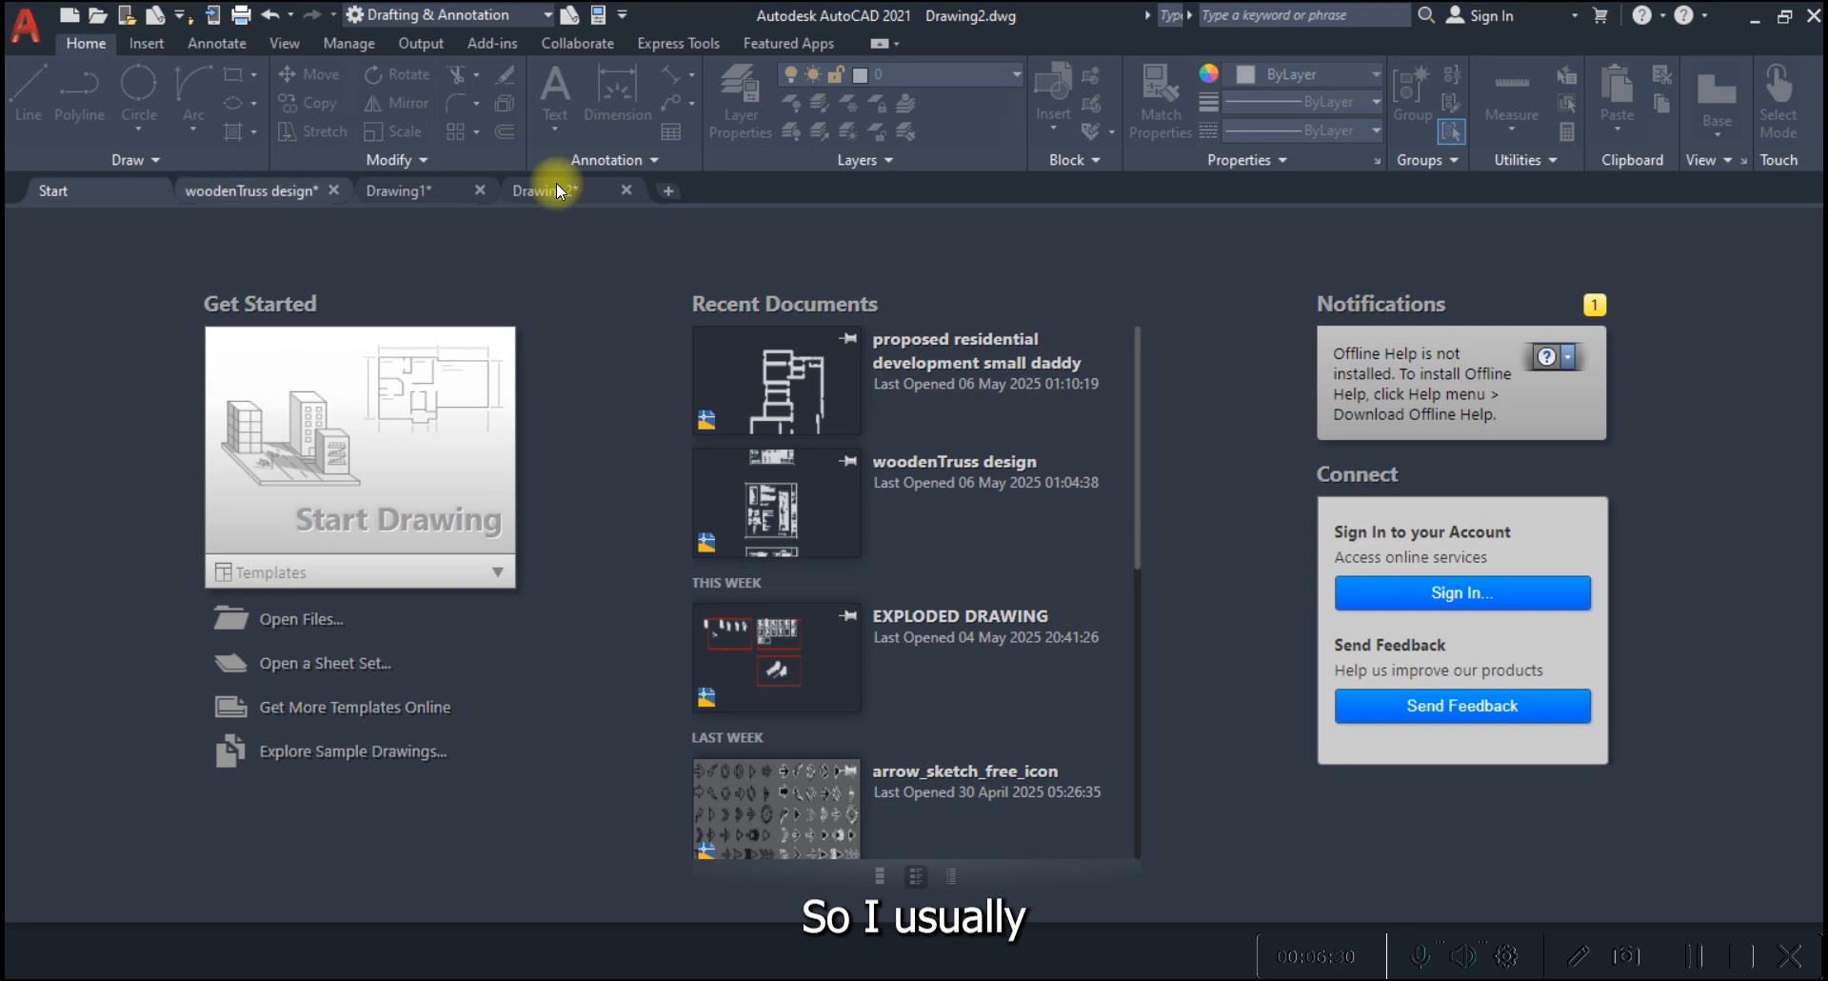
pyautogui.click(557, 191)
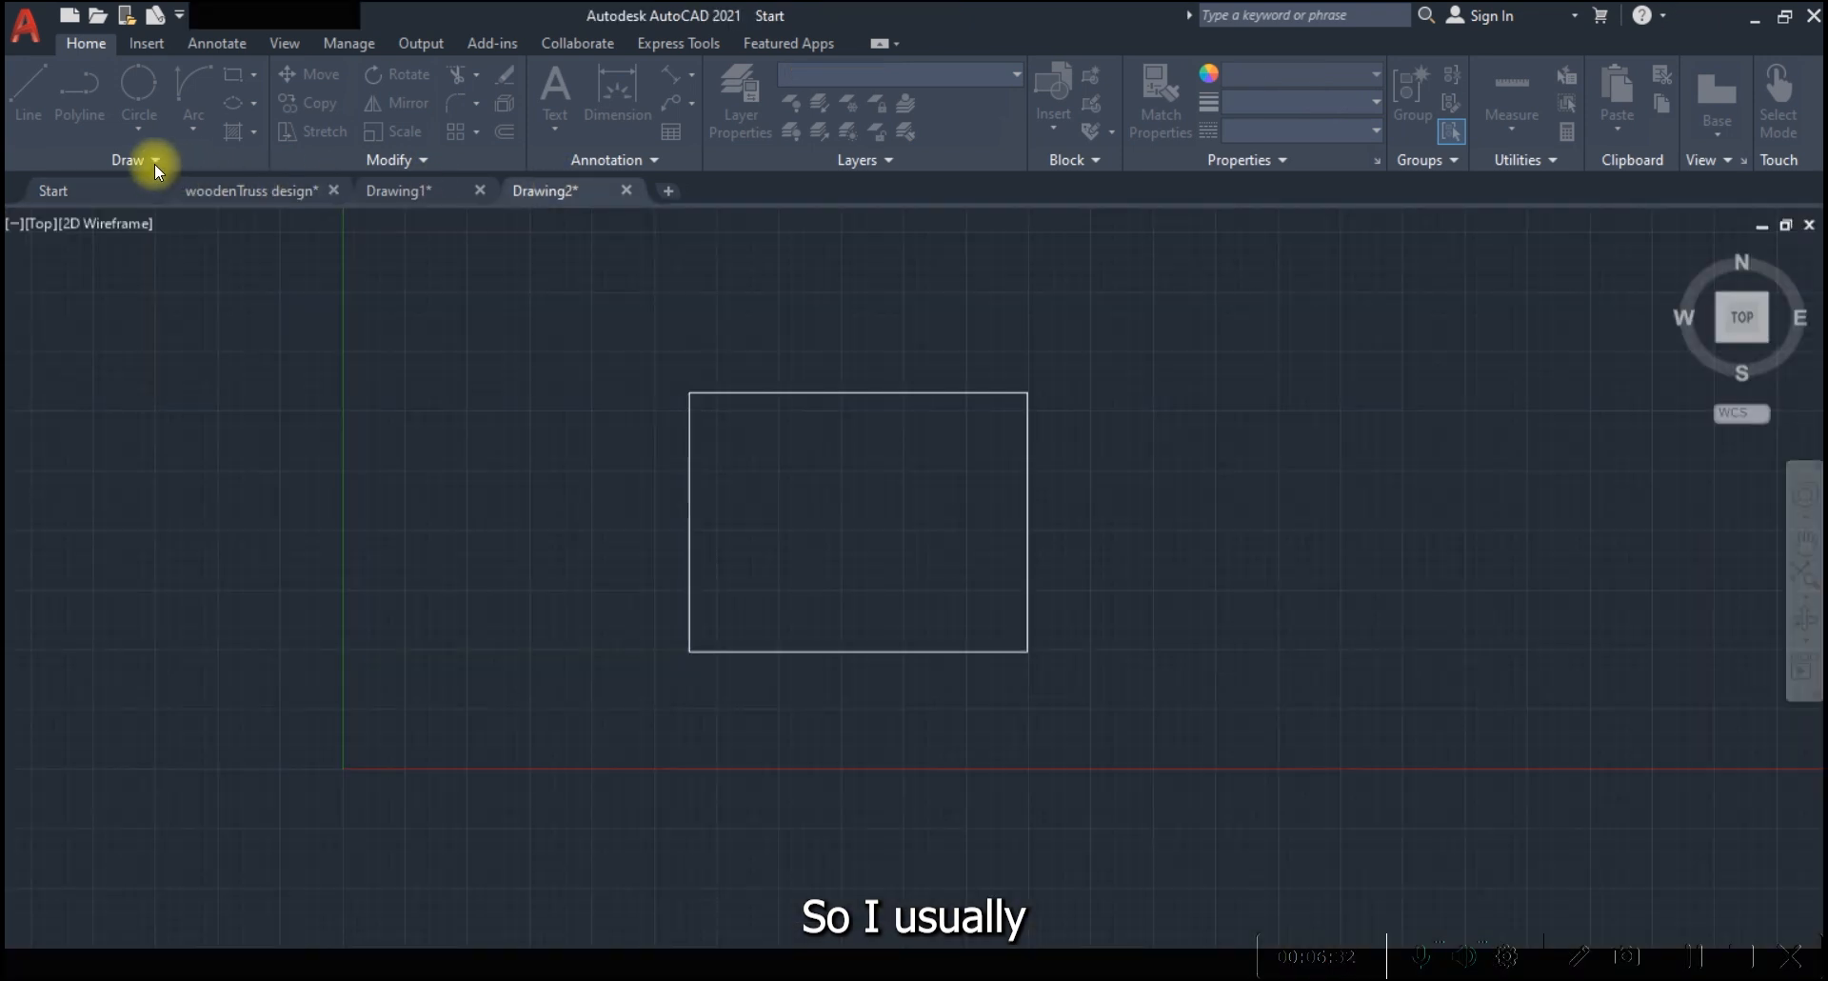
# Draw ten rays fanning out from the rectangle's lower-left corner, the first through its upper-right corner and the last below its lower edge
pyautogui.click(154, 164)
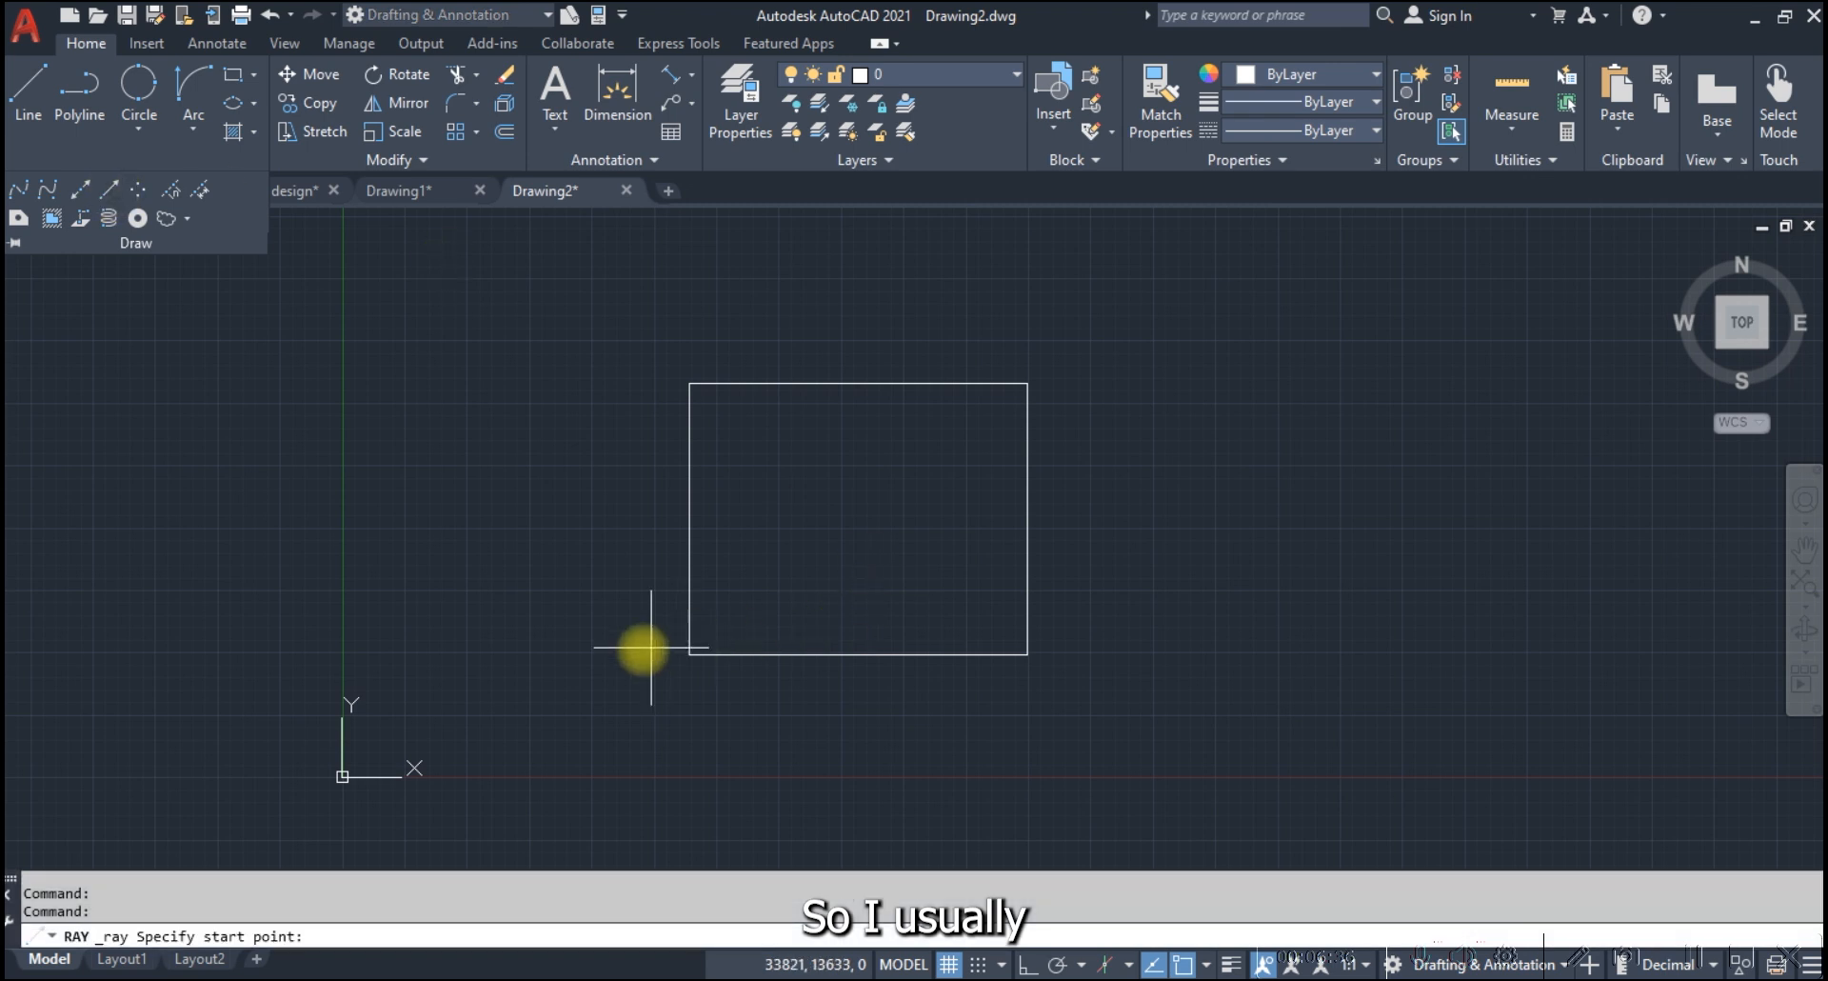
pyautogui.click(684, 654)
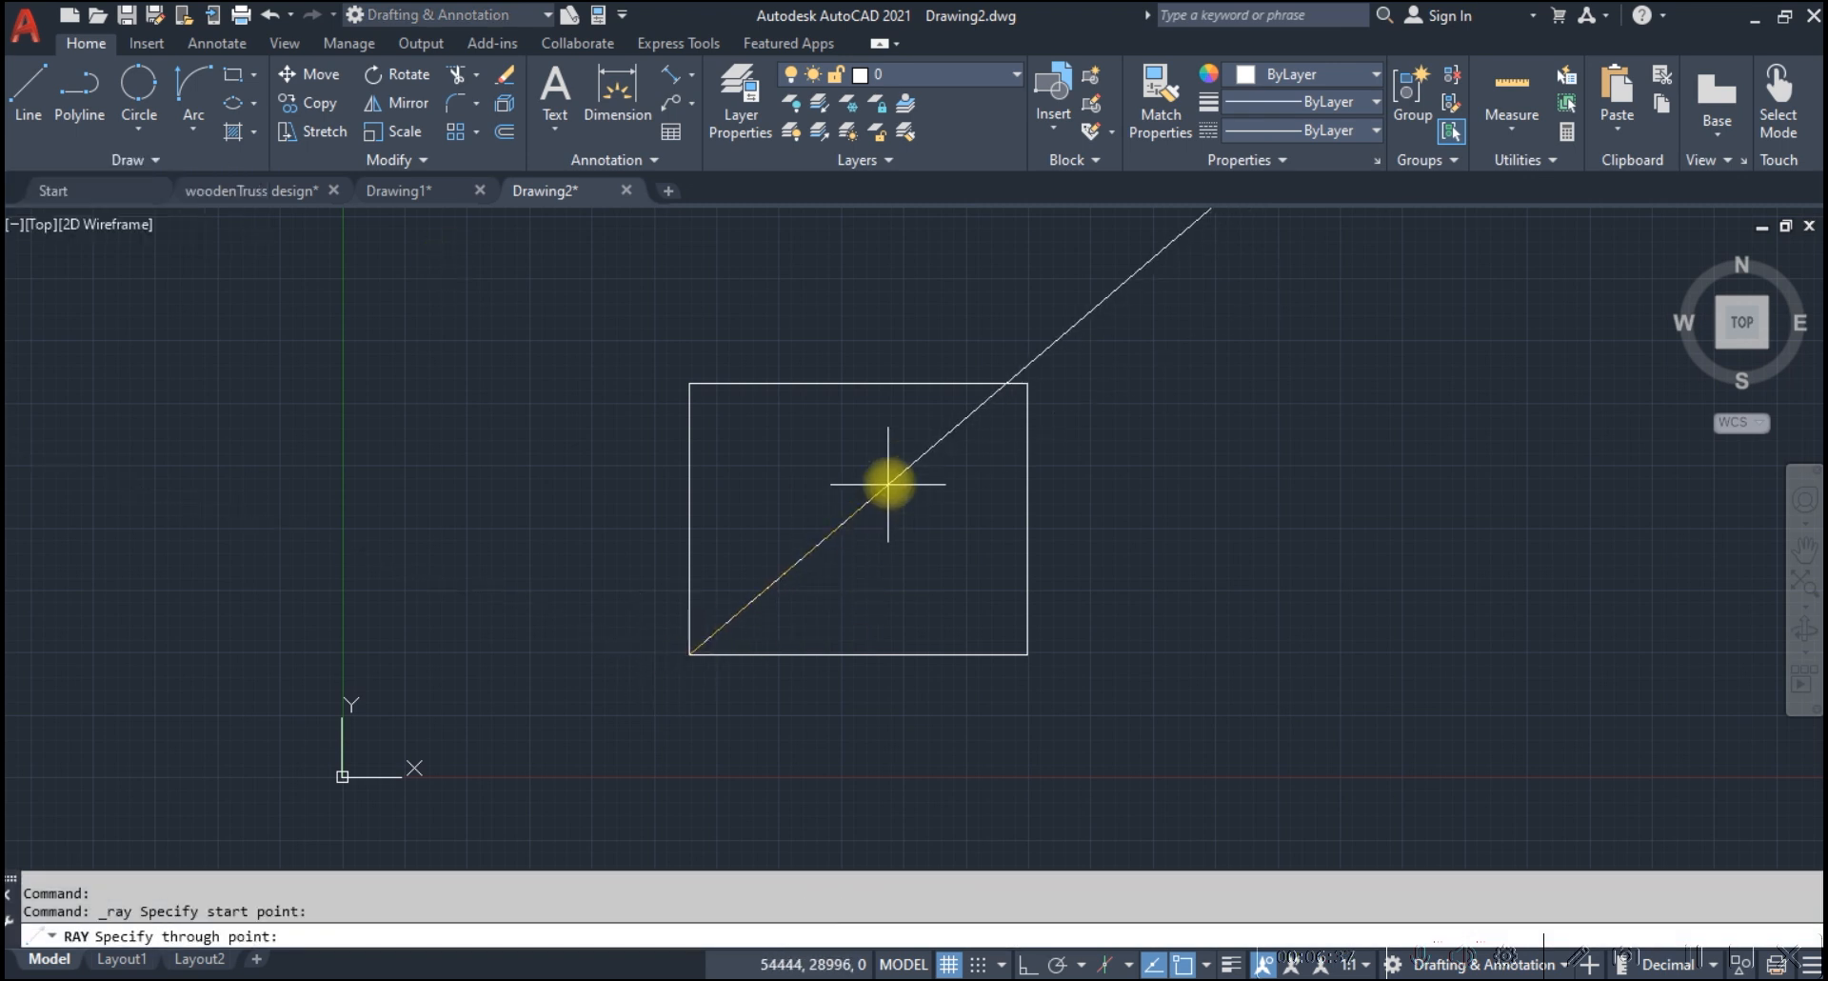
pyautogui.click(1028, 384)
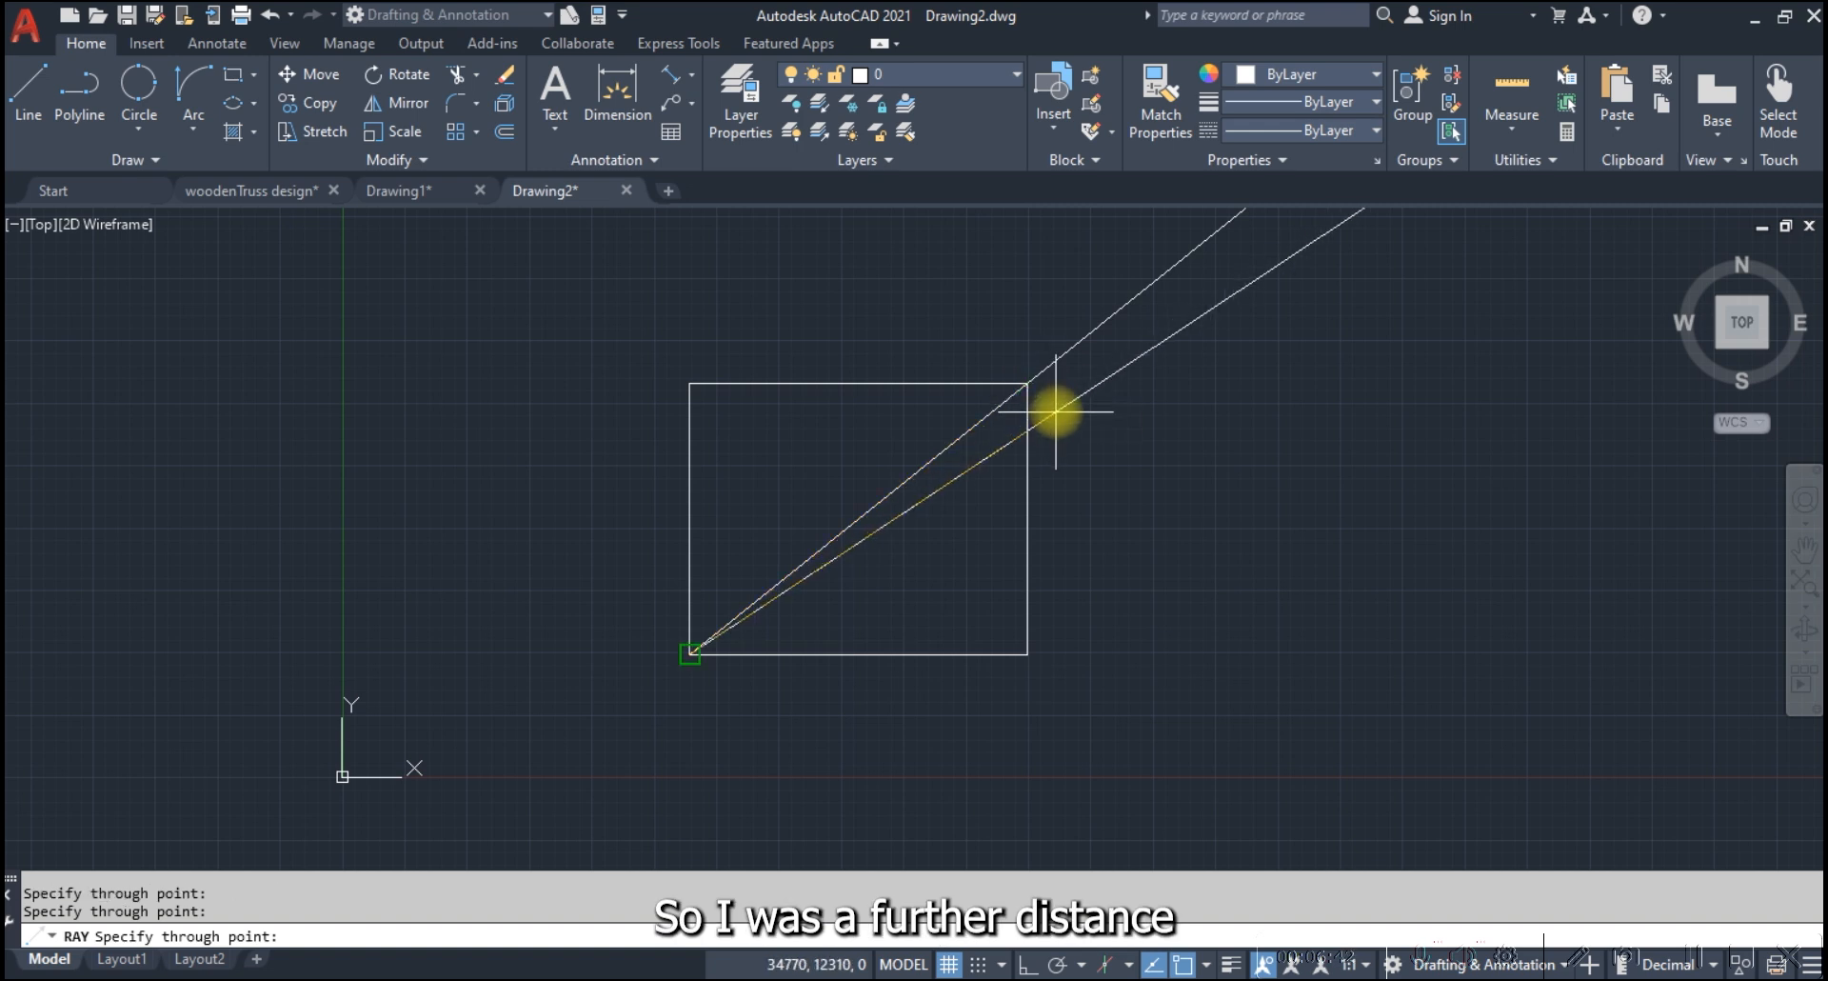
pyautogui.click(1056, 411)
pyautogui.click(1065, 441)
pyautogui.click(1077, 473)
pyautogui.click(1093, 503)
pyautogui.click(1101, 535)
pyautogui.click(1106, 564)
pyautogui.click(1114, 607)
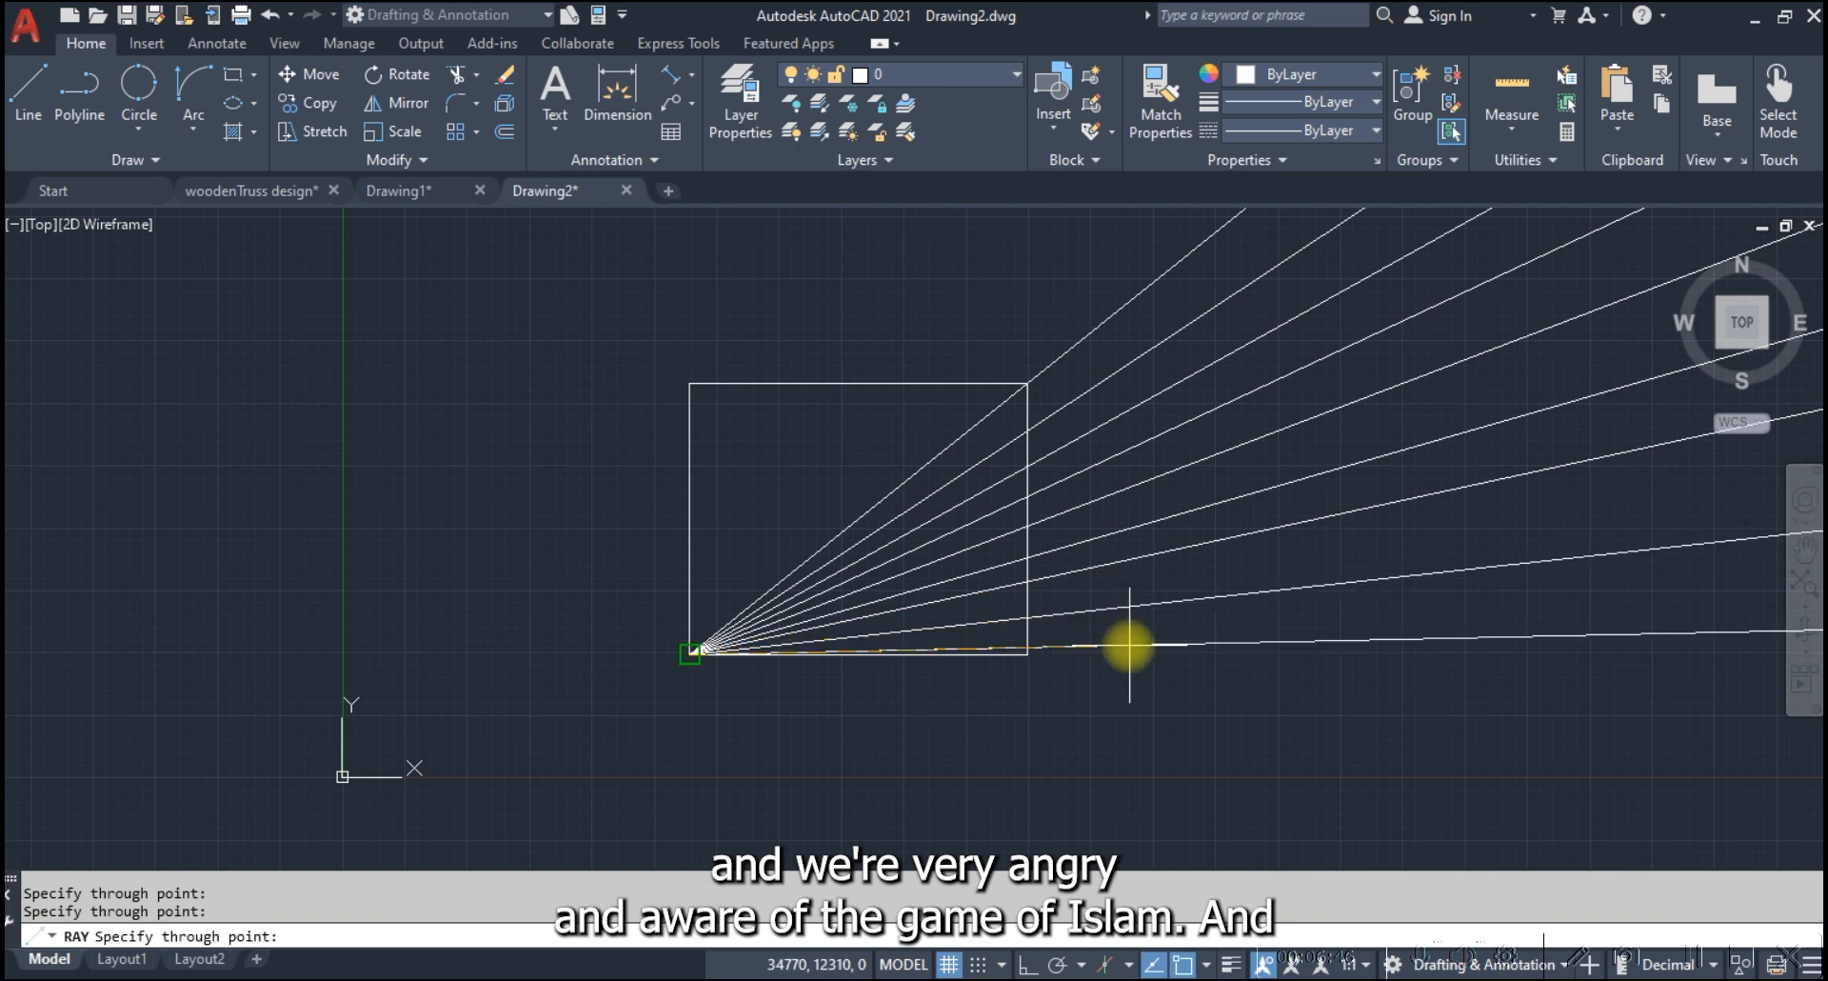
pyautogui.click(1127, 680)
pyautogui.press('Escape')
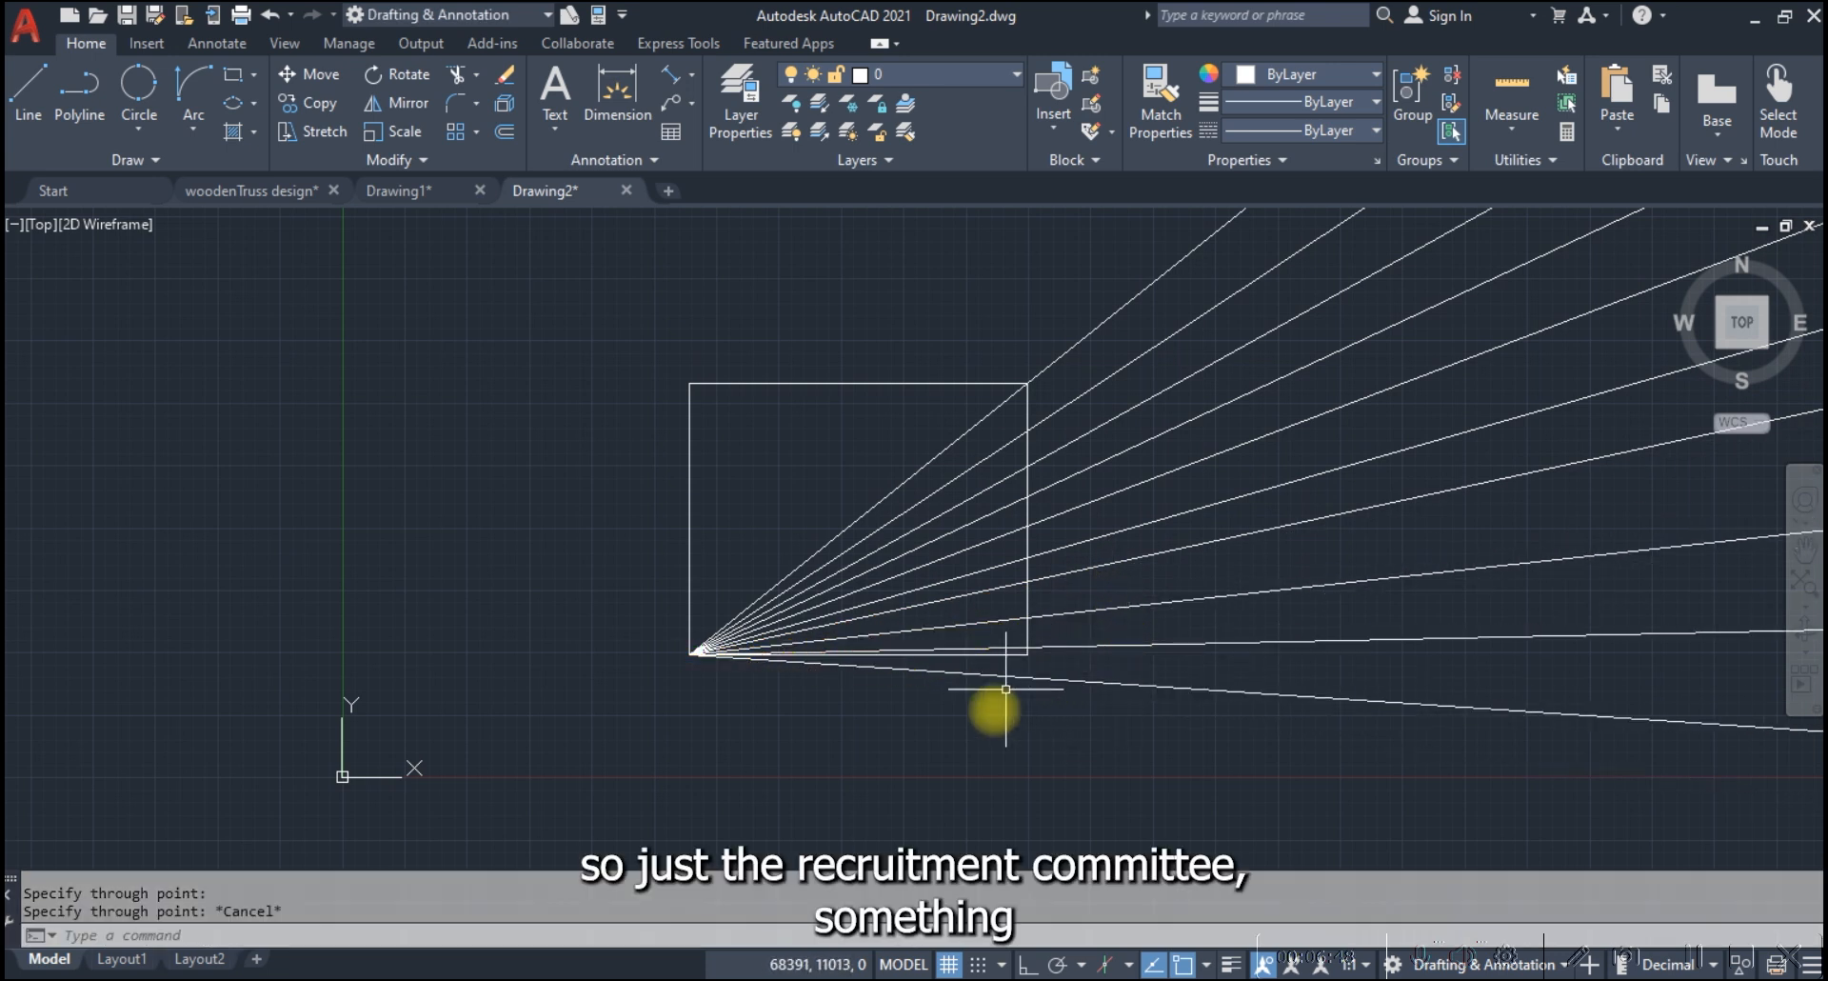
# Erase all the rays with a crossing selection outside the rectangle, keeping the rectangle
pyautogui.scroll(-6, 1025, 668)
pyautogui.scroll(6, 984, 571)
pyautogui.scroll(3, 343, 727)
pyautogui.scroll(4, 530, 657)
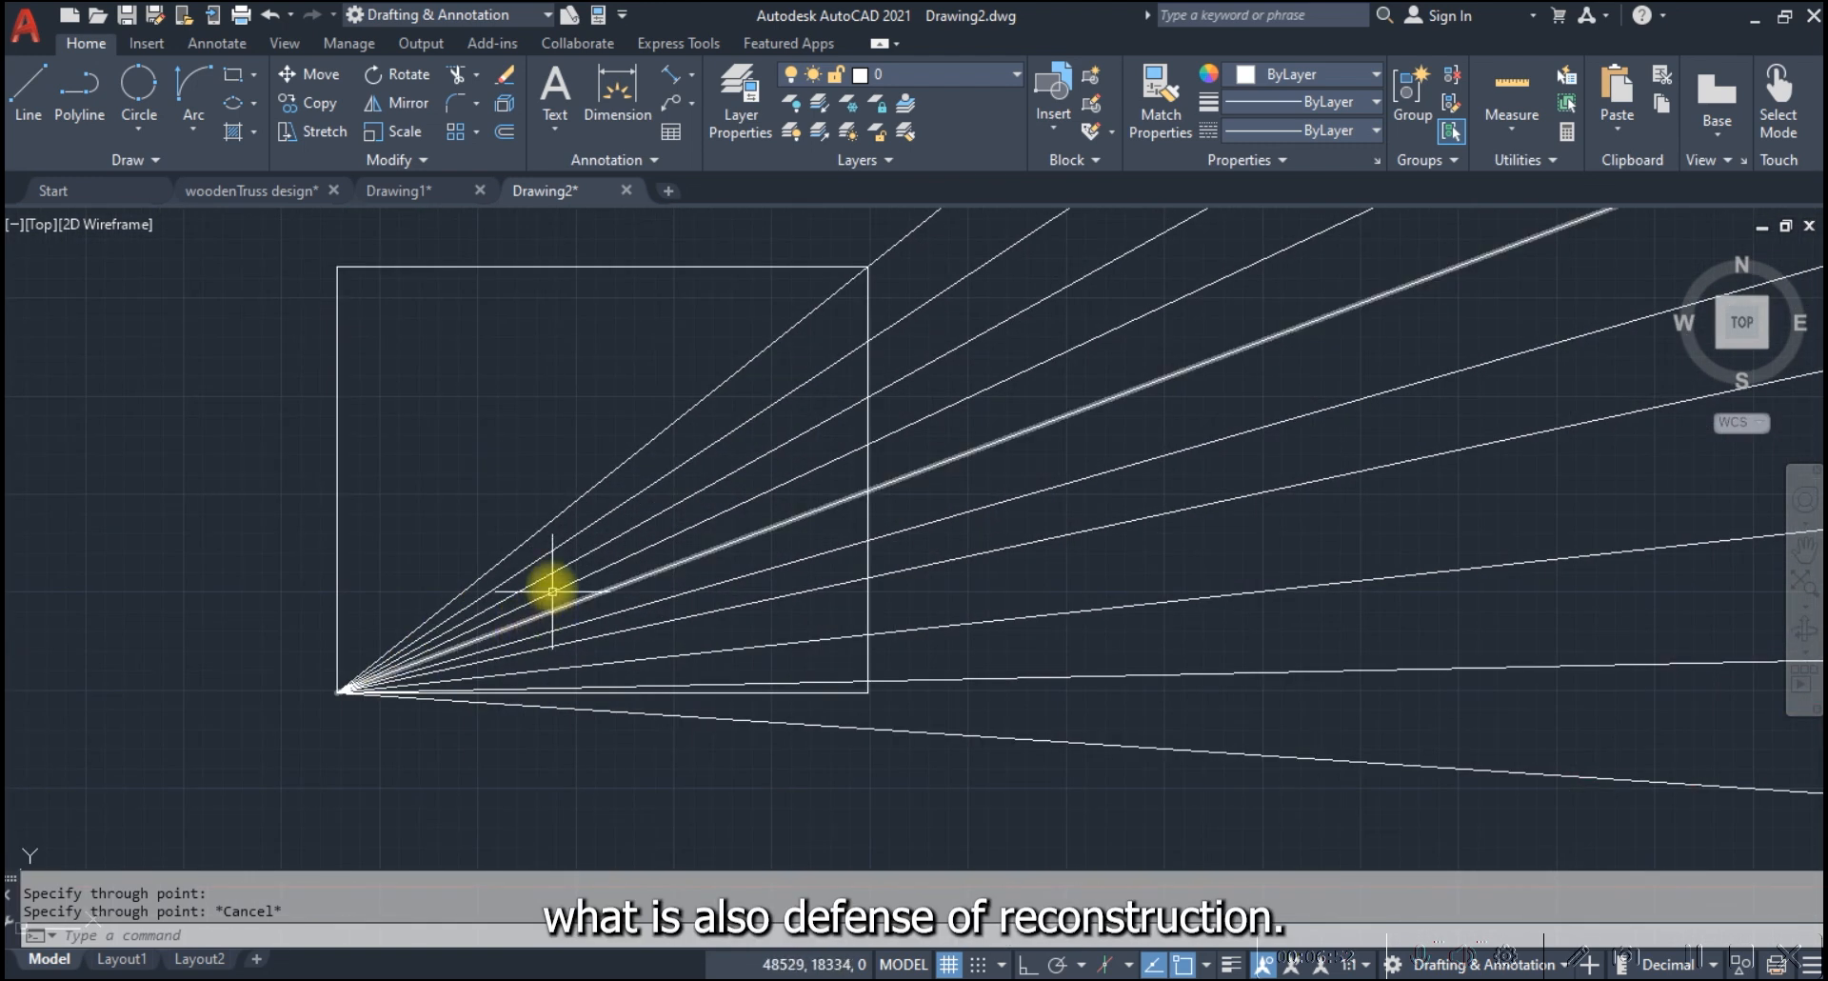
pyautogui.scroll(-6, 862, 562)
pyautogui.click(1024, 672)
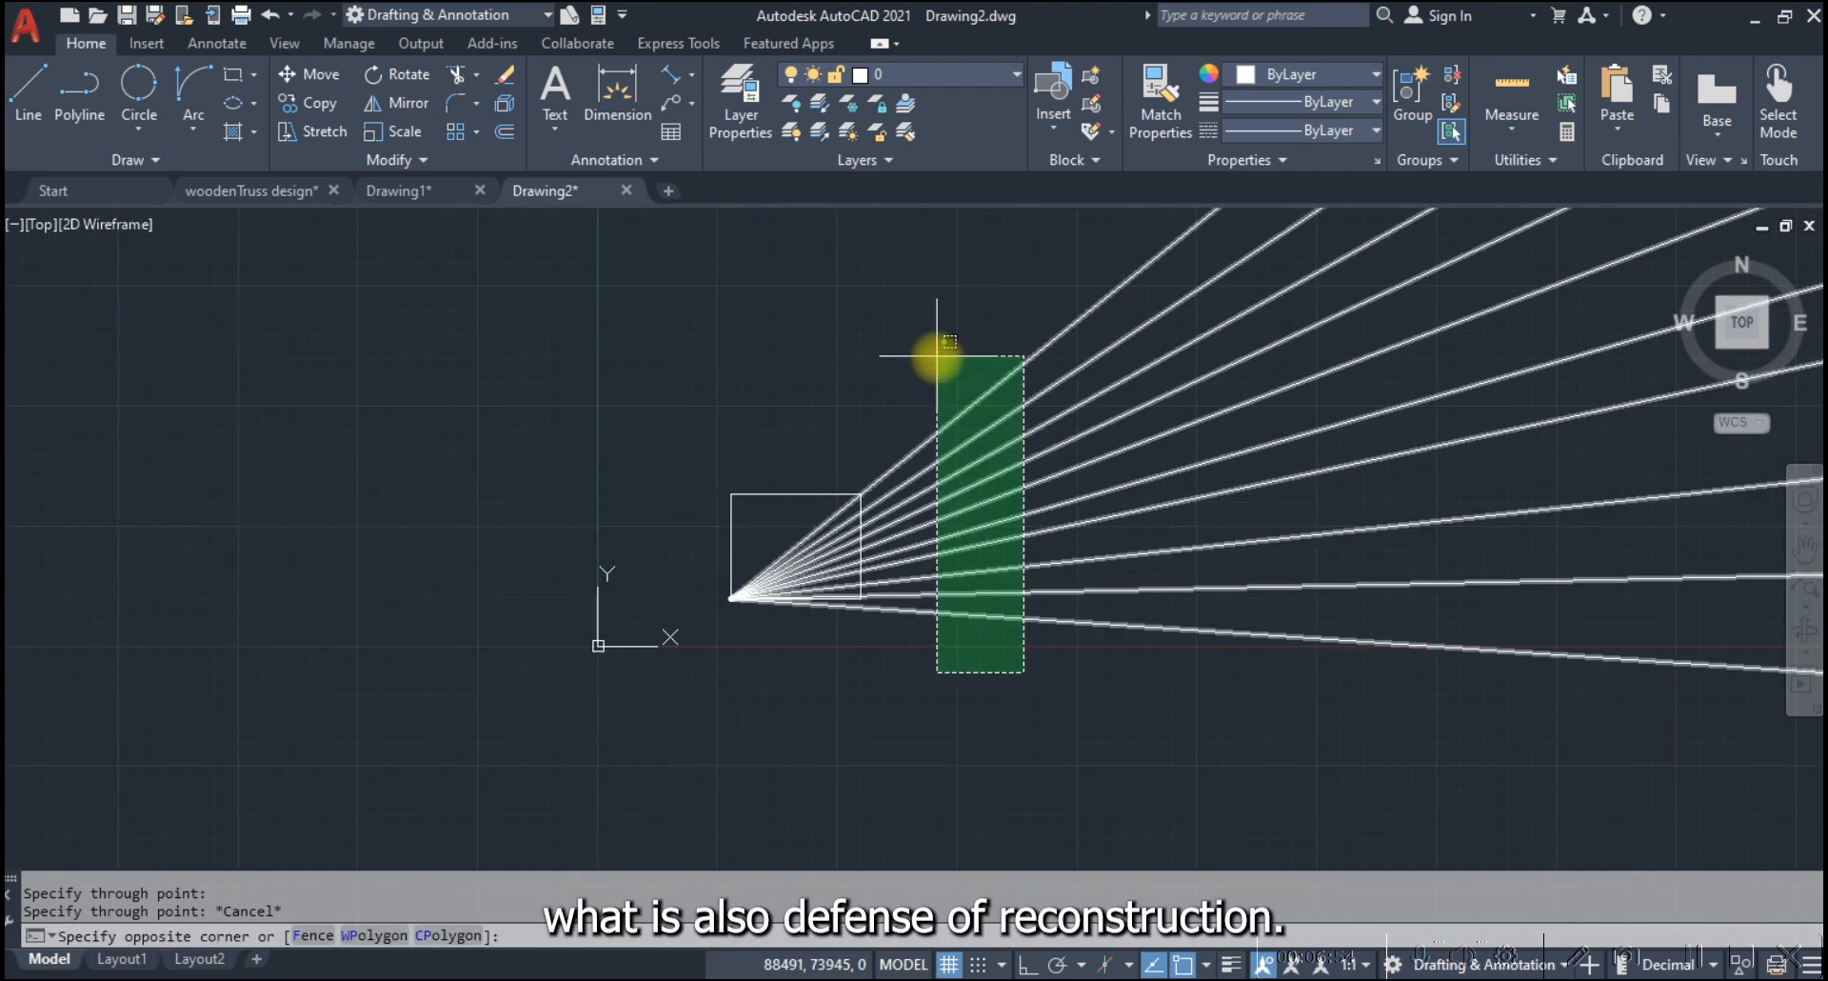
pyautogui.click(938, 351)
pyautogui.write('e')
pyautogui.press('Return')
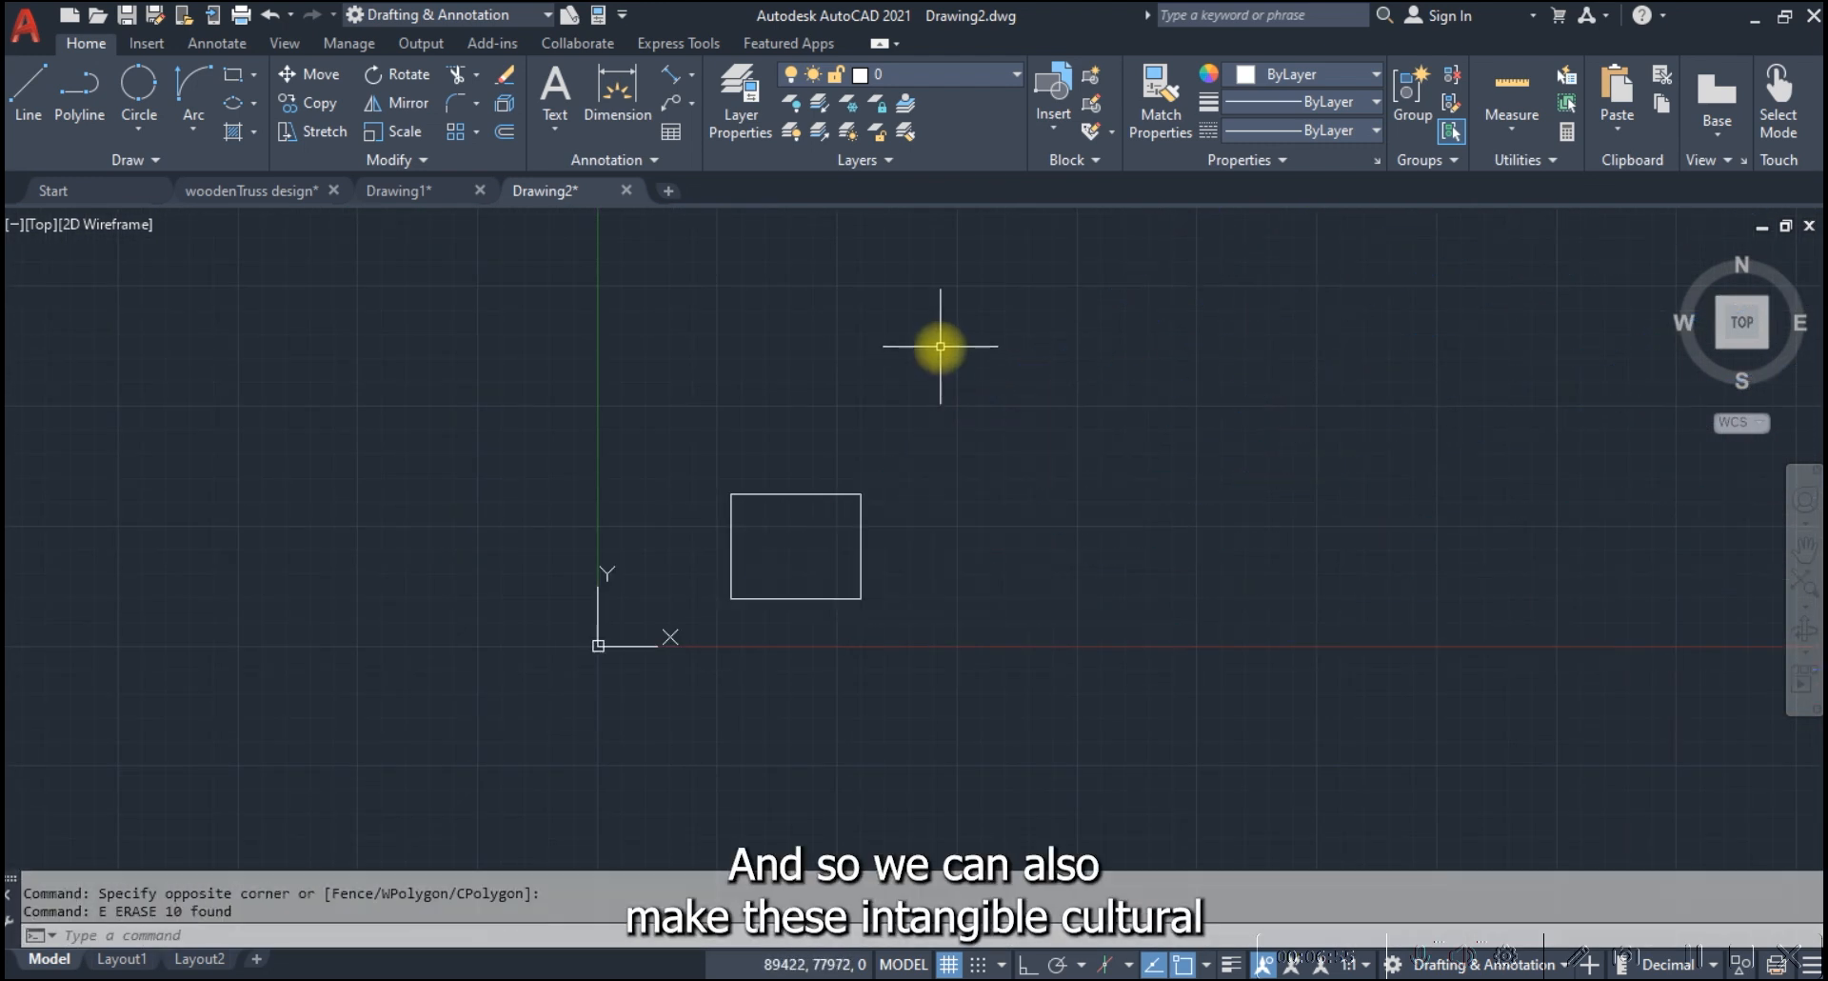
# Draw two rays from a shared point above and to the right of the rectangle, one vertically upward and one horizontally rightward
pyautogui.click(121, 158)
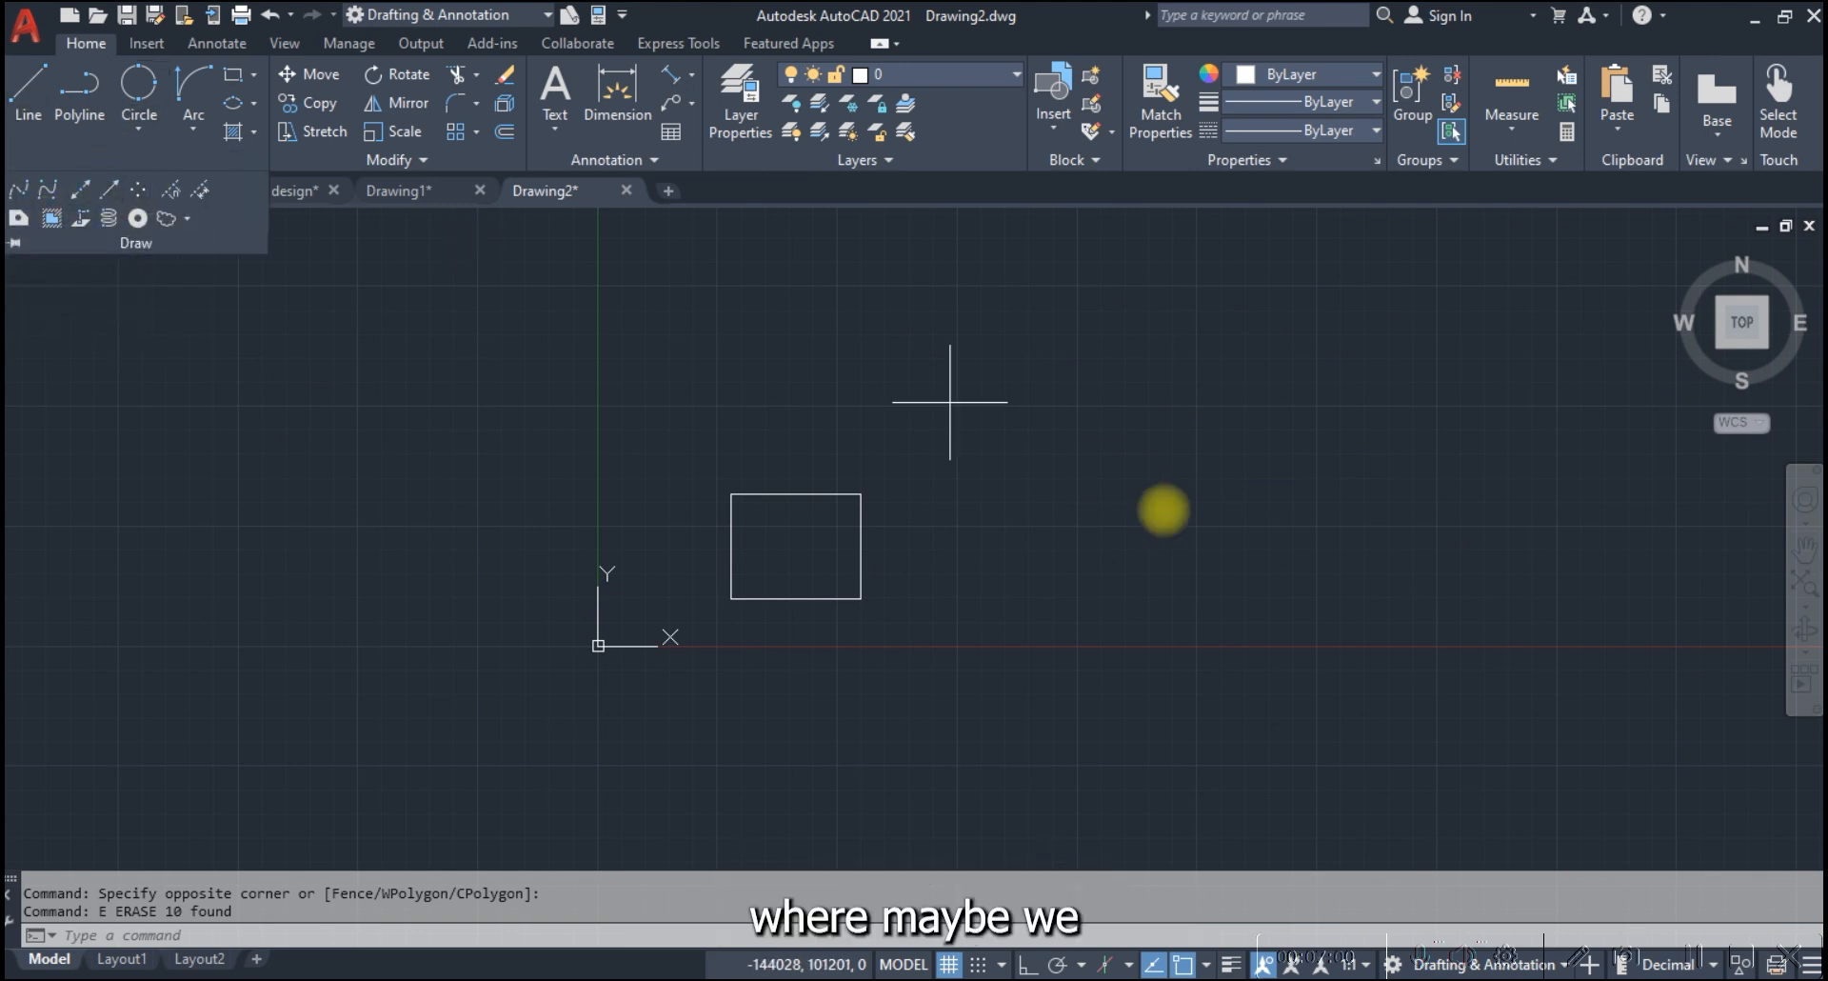
pyautogui.click(1135, 429)
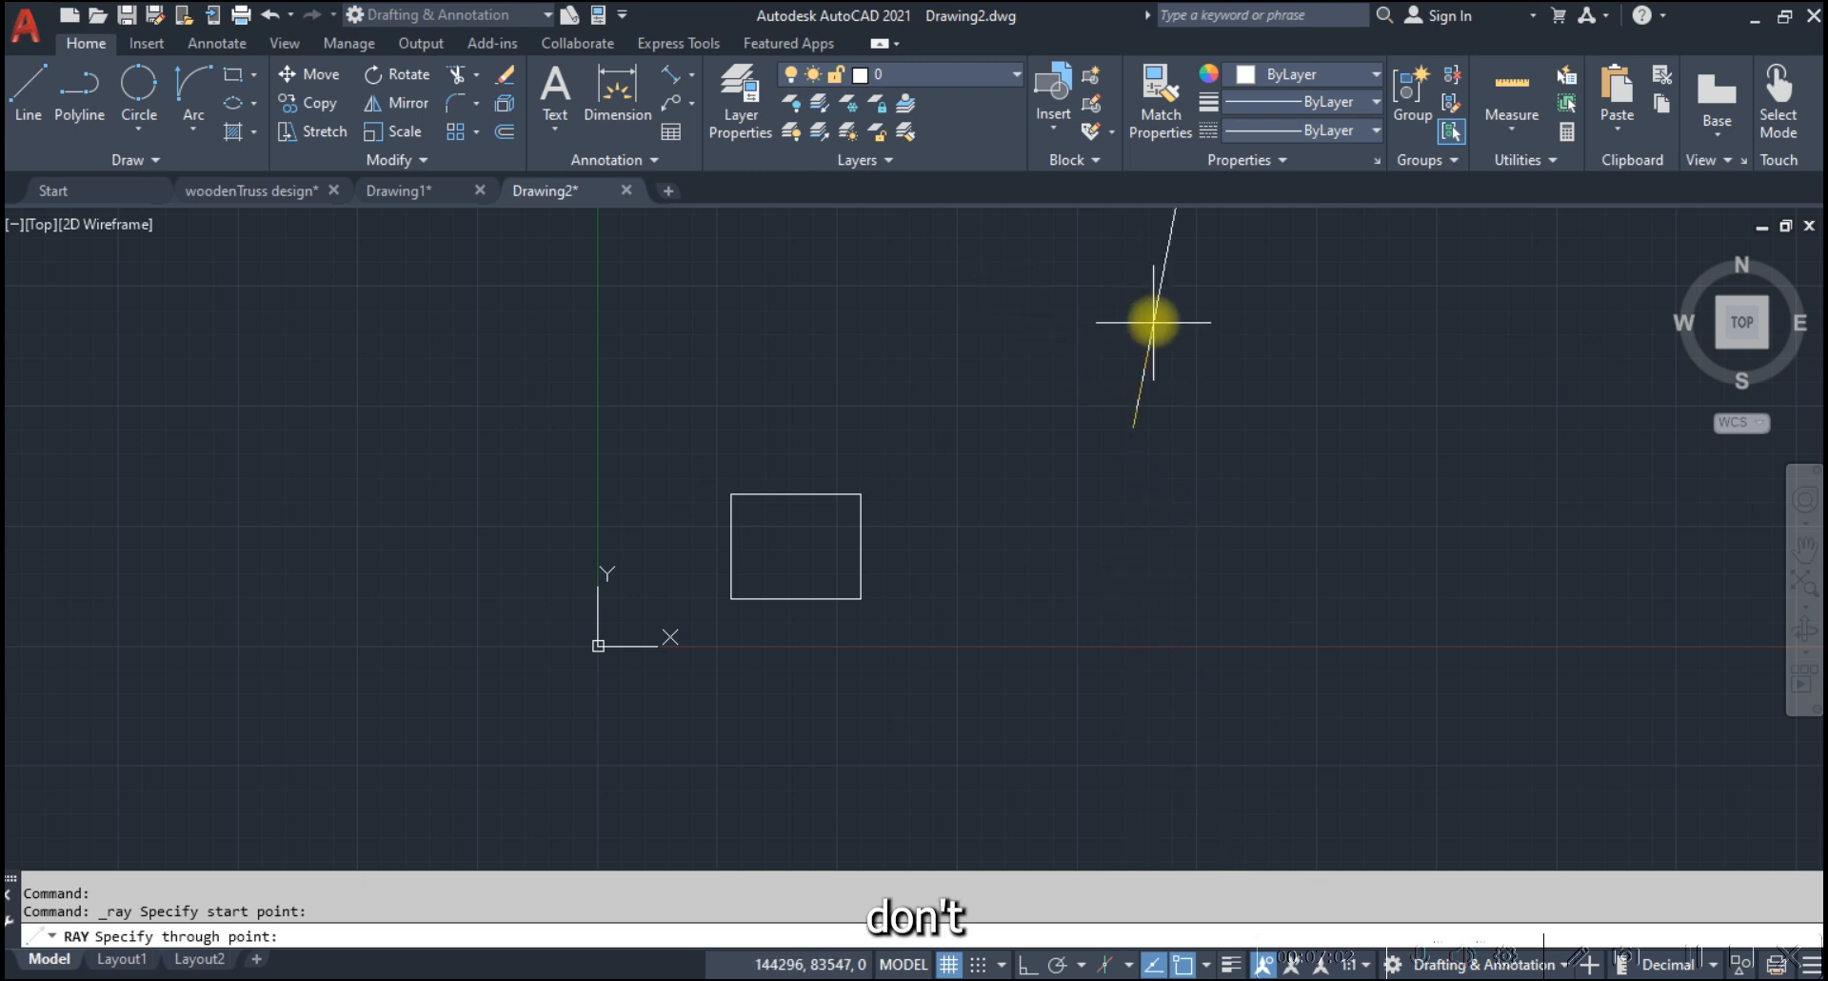
pyautogui.click(1132, 315)
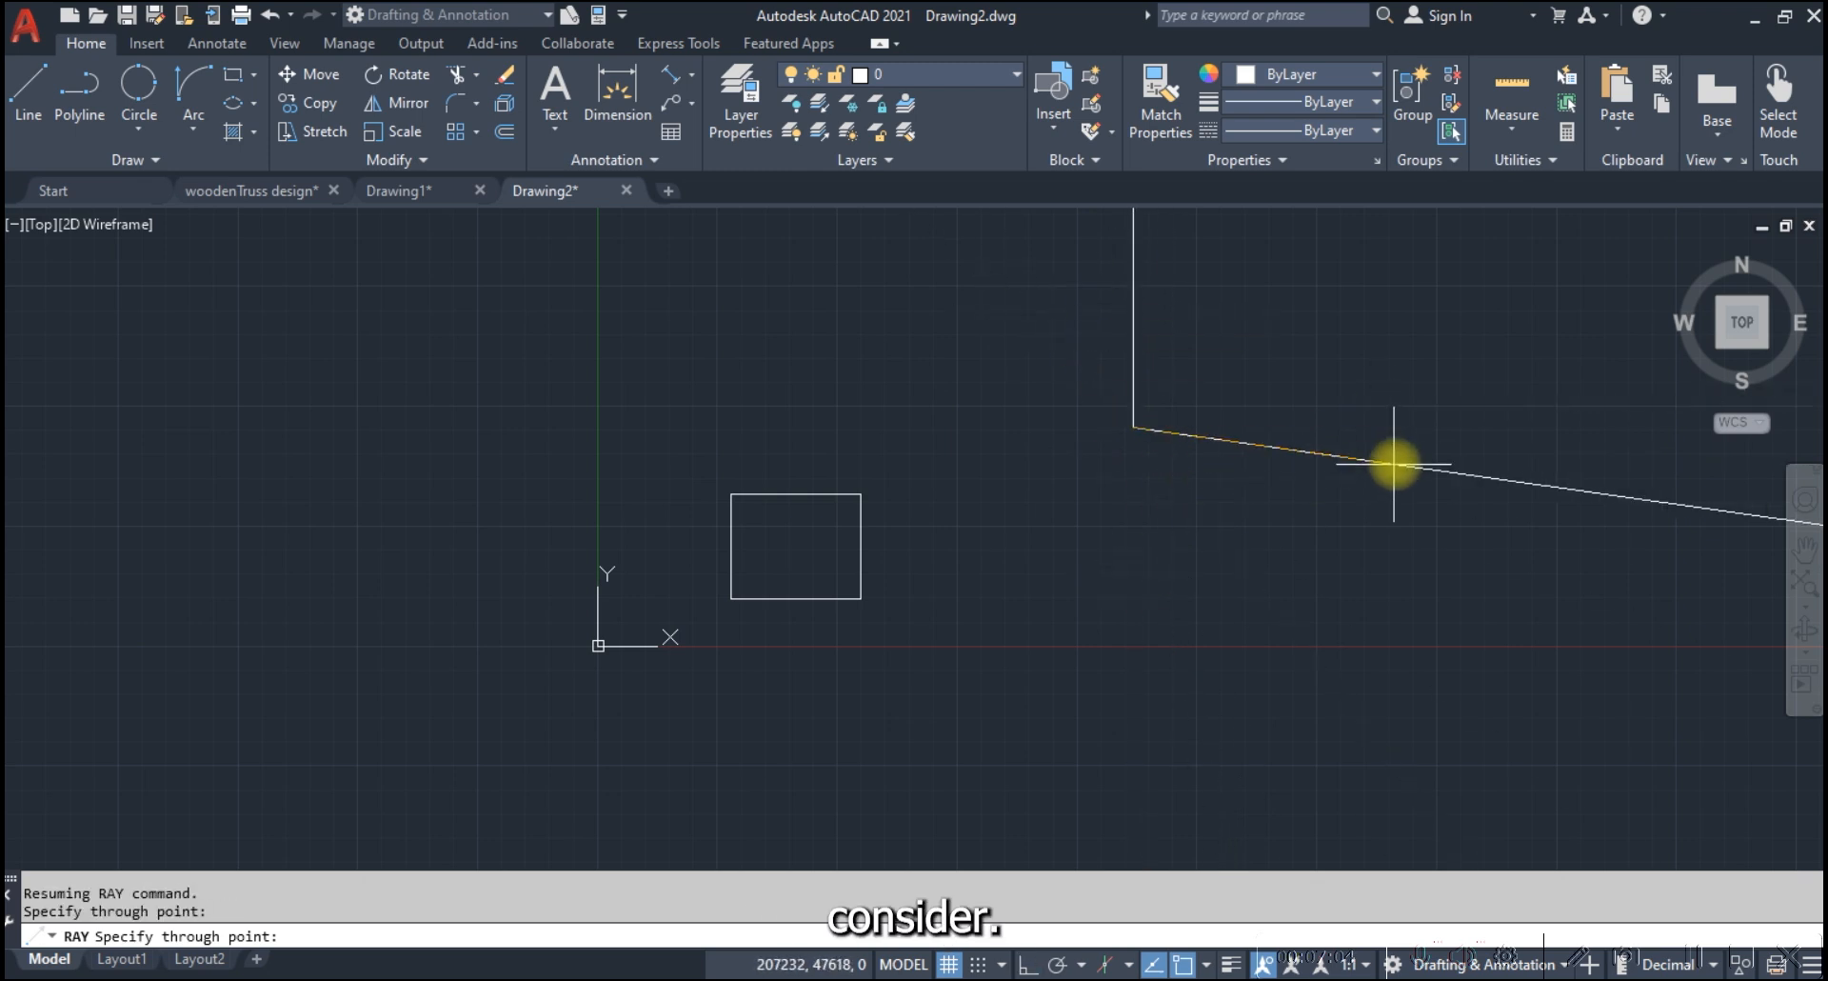
pyautogui.keyDown('shift'); pyautogui.click(1414, 420); pyautogui.keyUp('shift')
pyautogui.scroll(-6, 979, 610)
pyautogui.press('Escape')
pyautogui.scroll(6, 1113, 519)
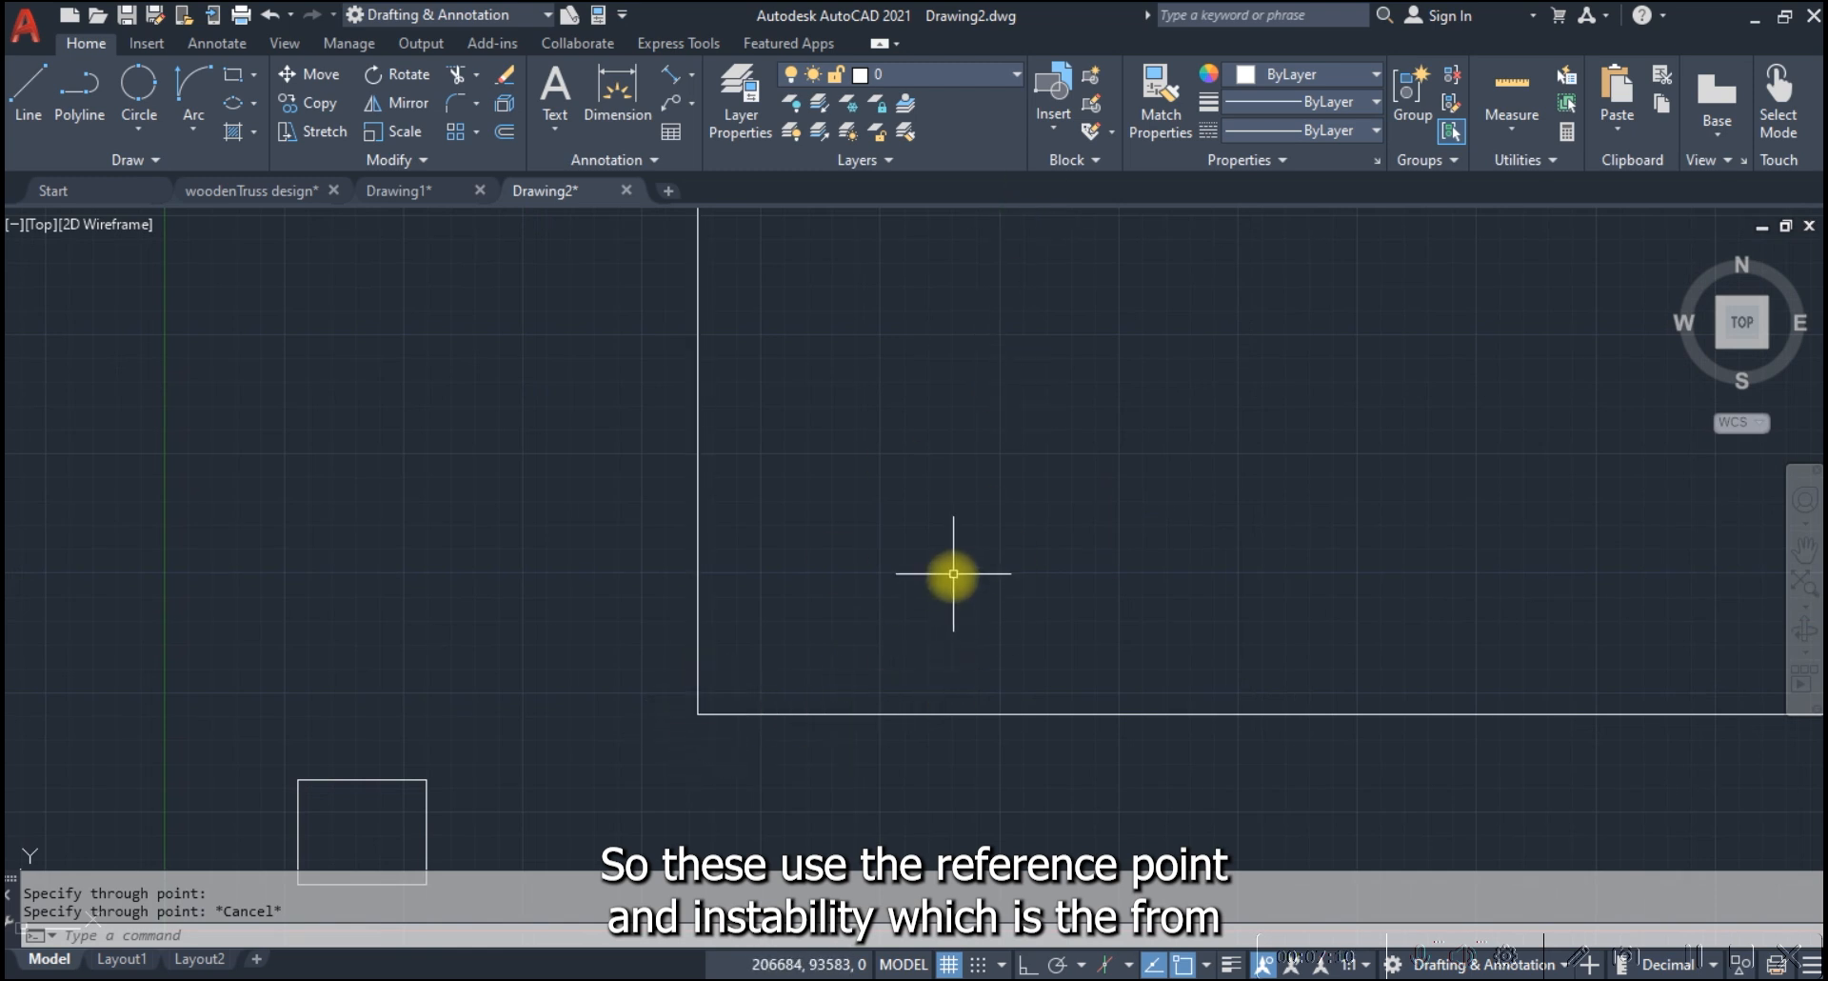
# Erase the vertical and horizontal rays with a crossing selection near their shared start point
pyautogui.click(759, 727)
pyautogui.click(624, 583)
pyautogui.write('e')
pyautogui.press('Return')
pyautogui.click(131, 160)
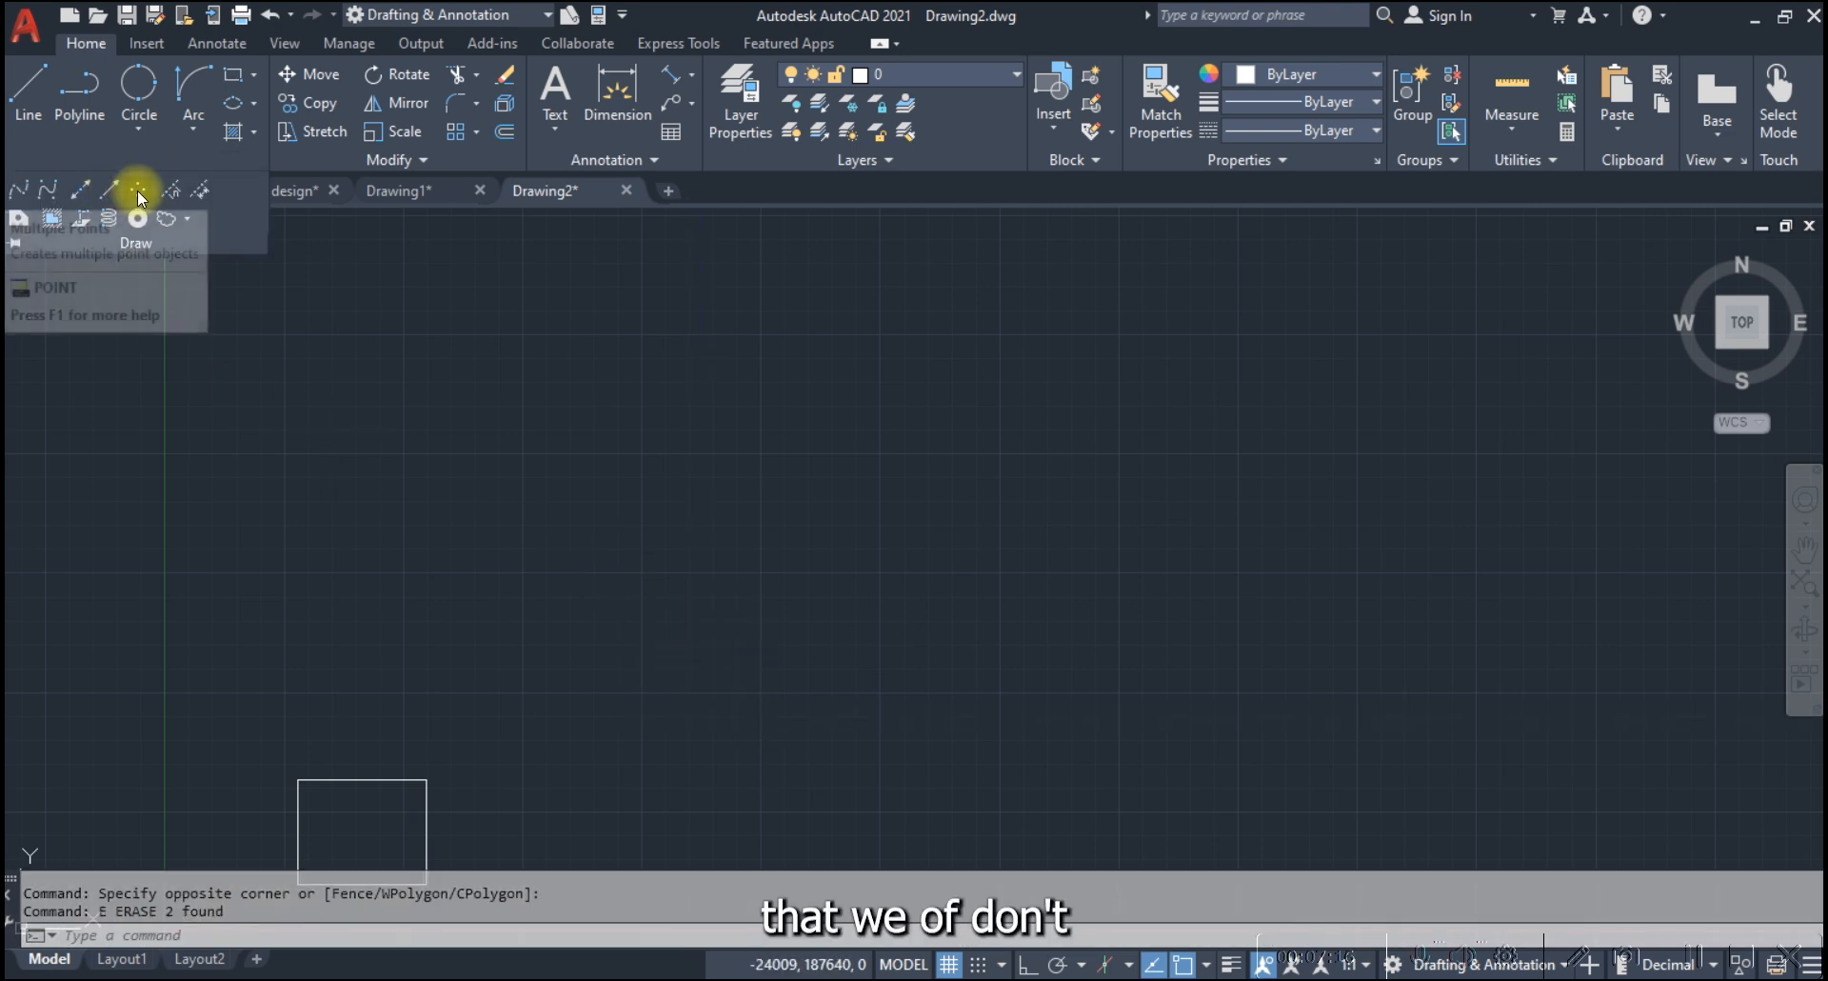
pyautogui.click(137, 190)
pyautogui.scroll(-2, 706, 395)
pyautogui.scroll(4, 481, 729)
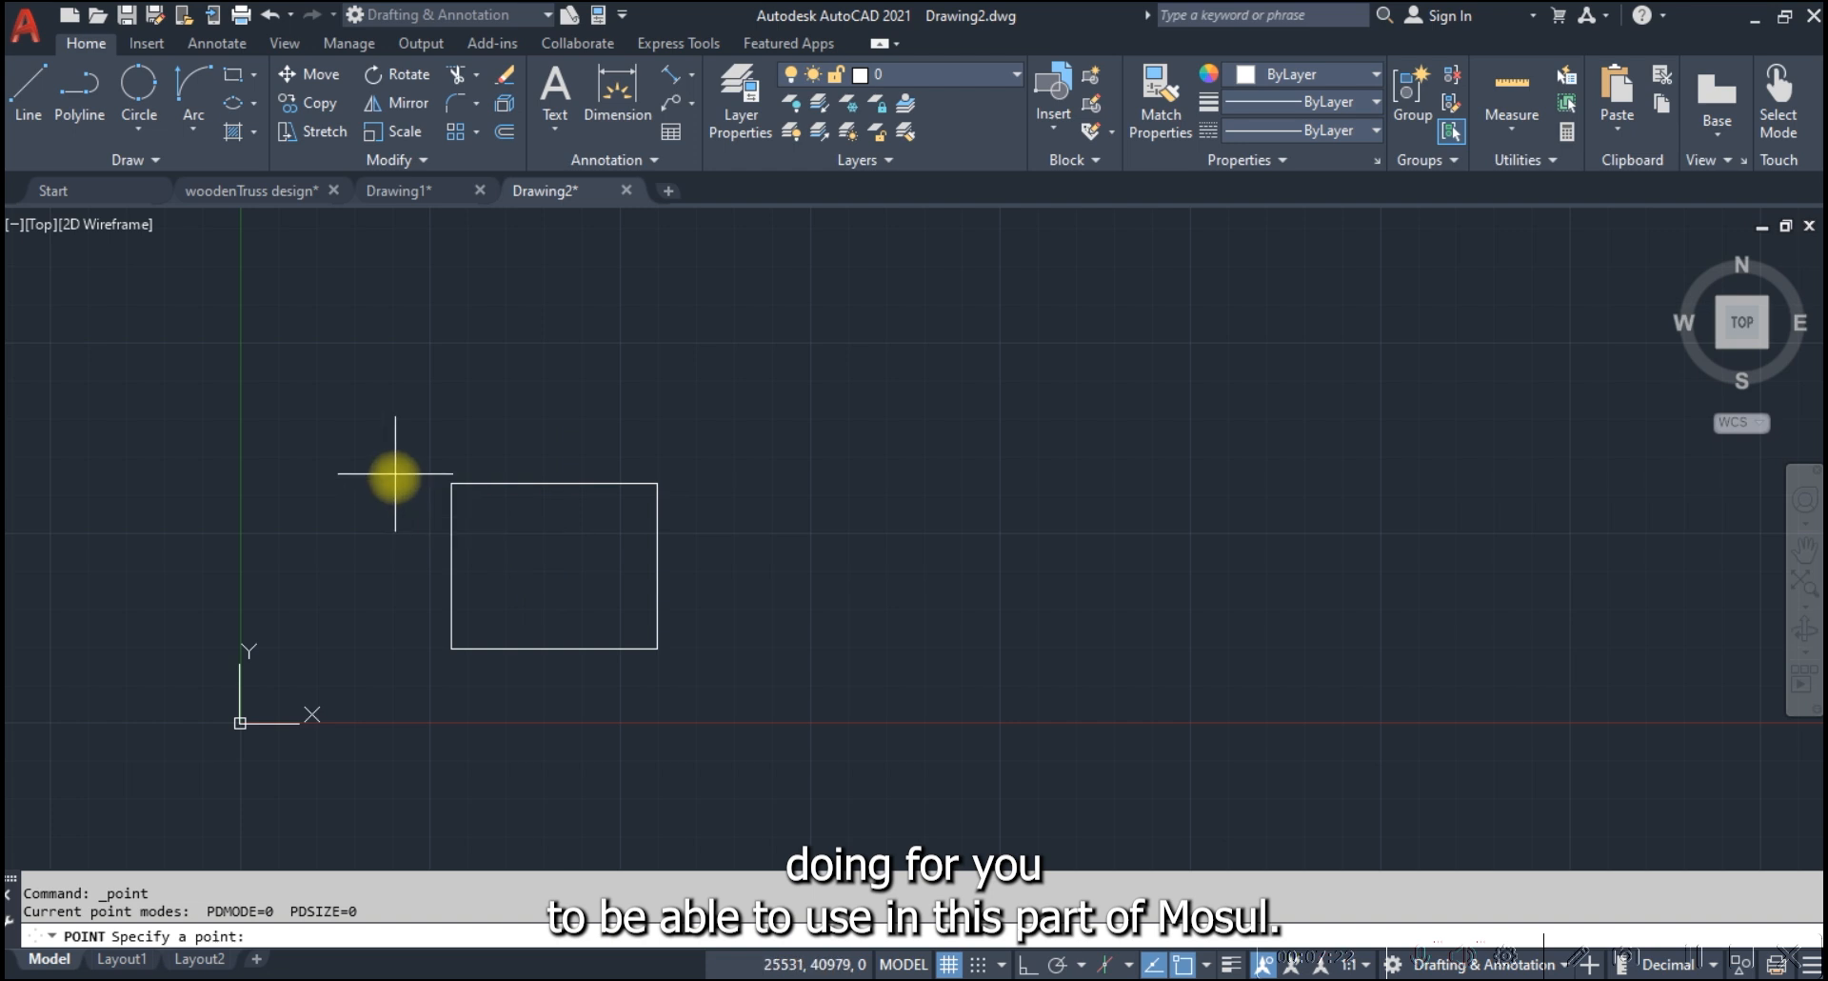
pyautogui.click(137, 156)
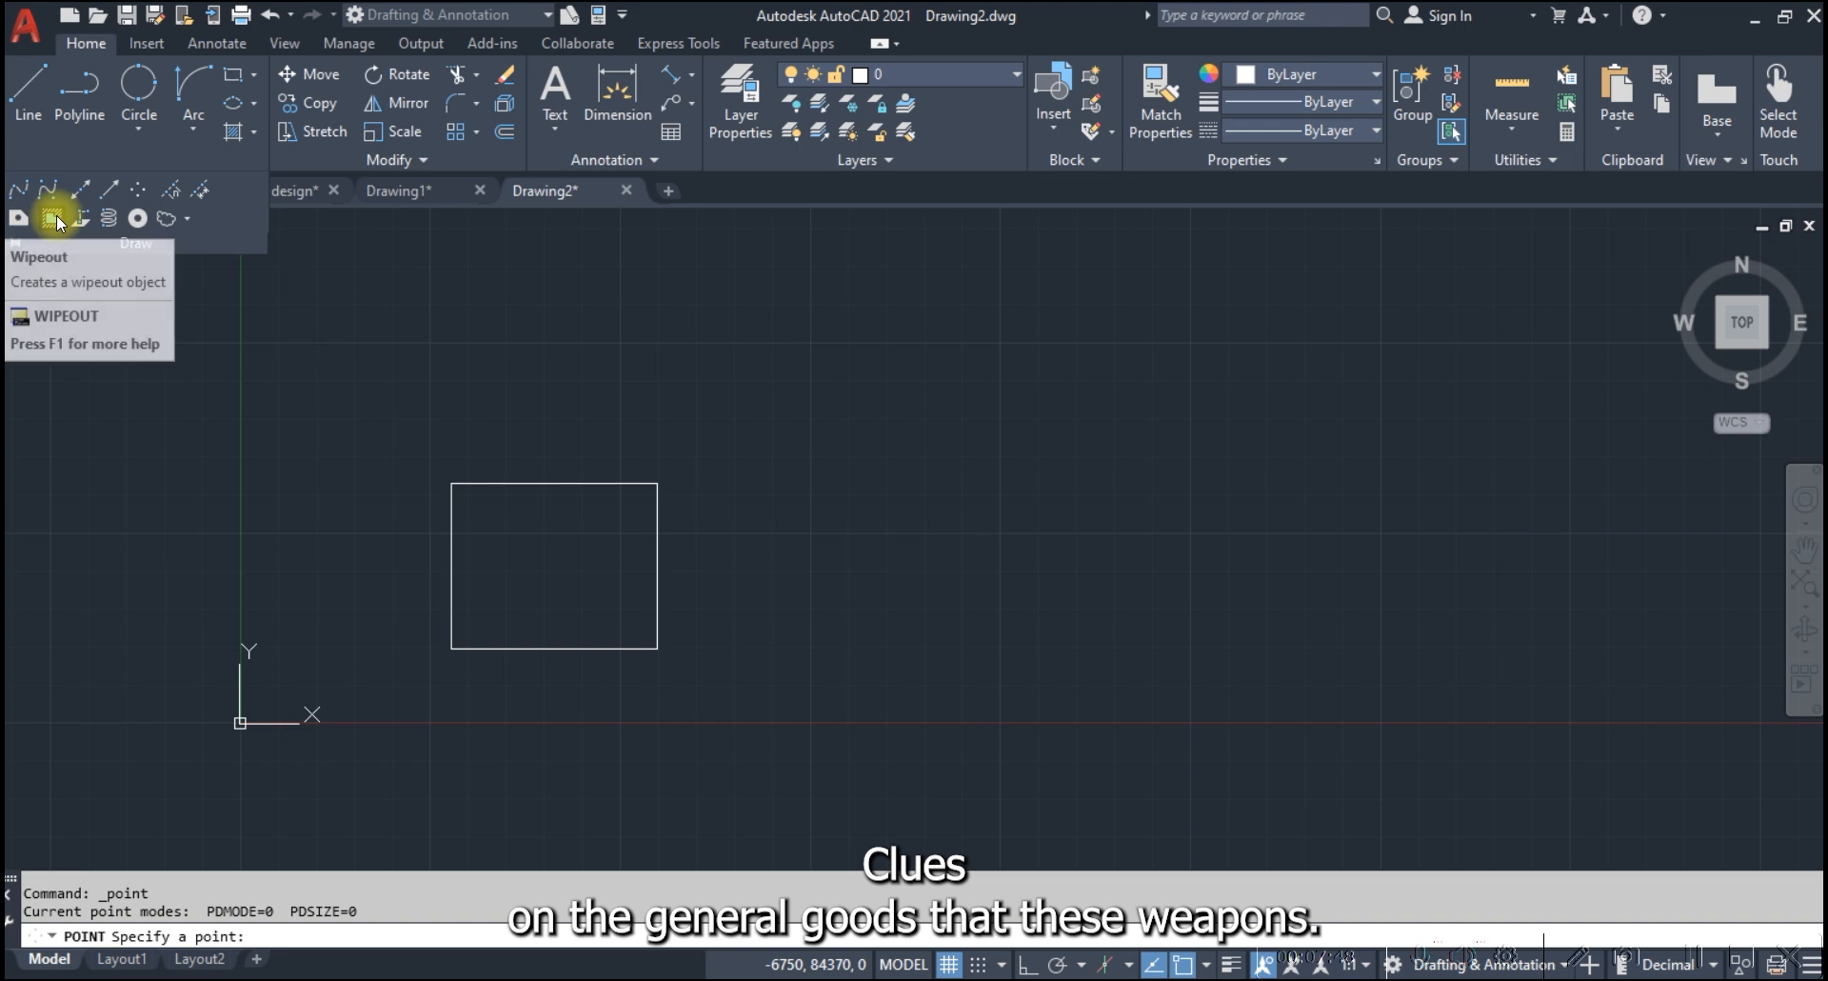
pyautogui.scroll(3, 474, 514)
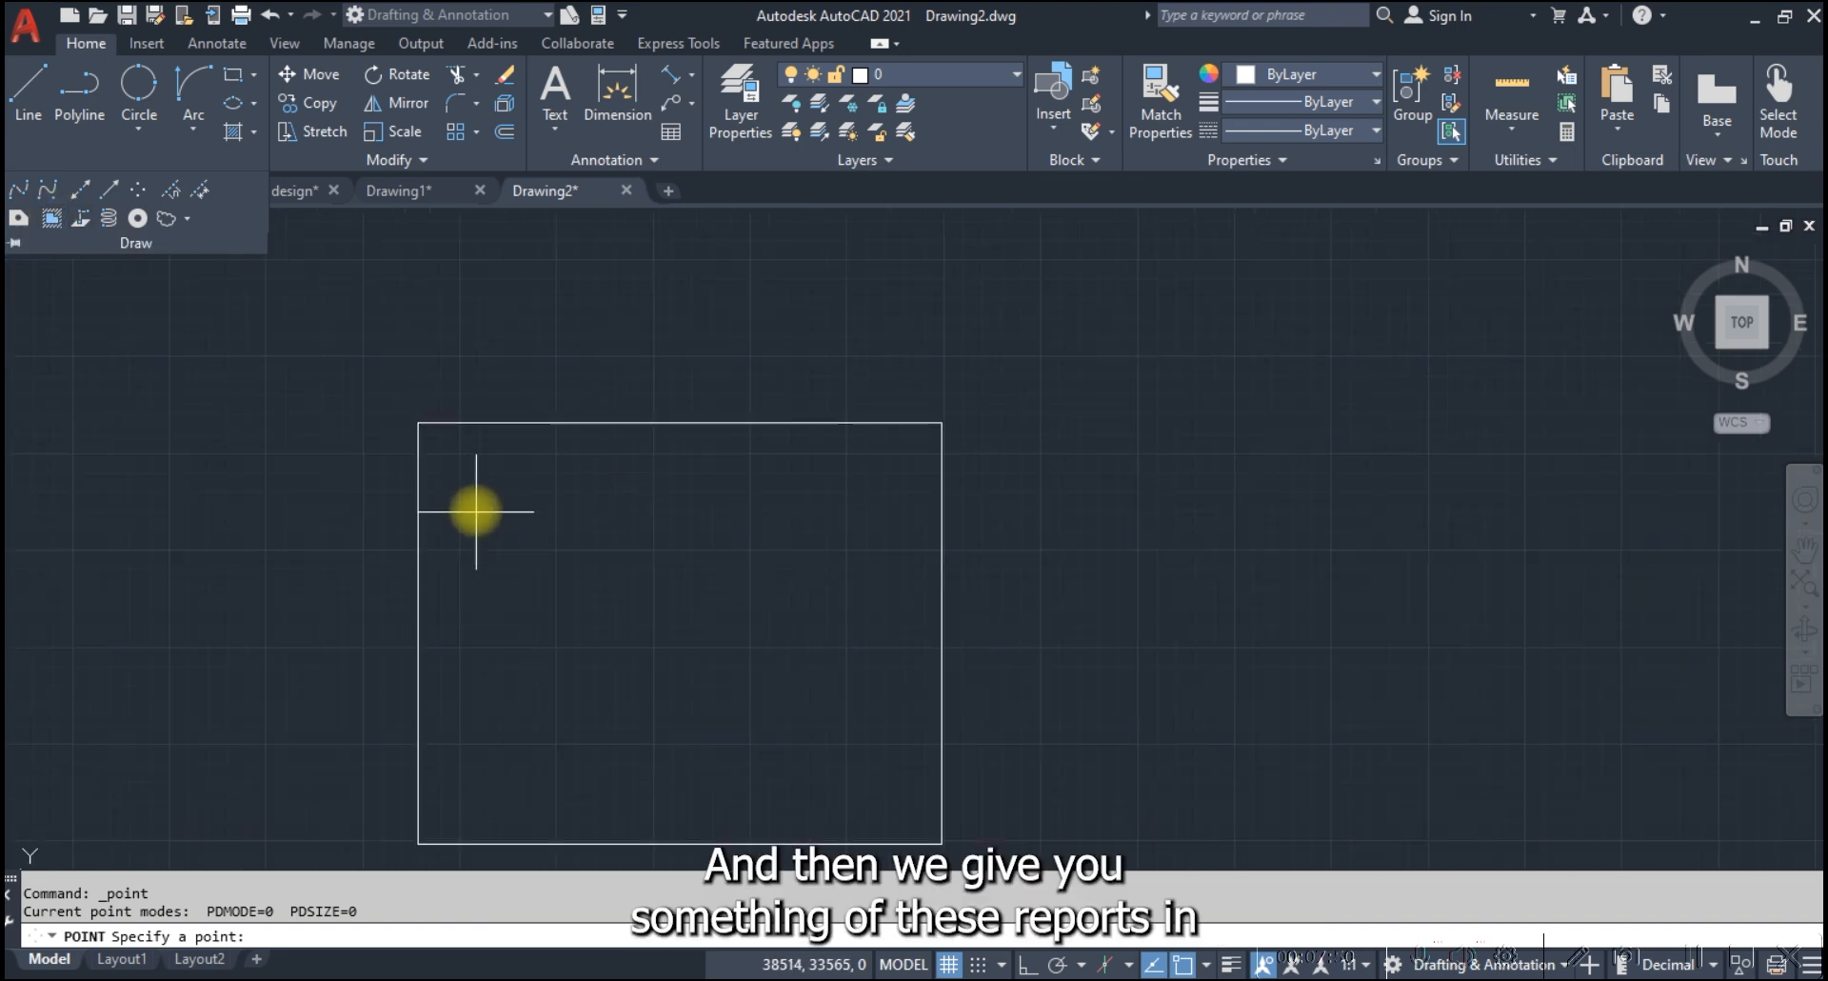
pyautogui.press('Escape')
# Offset the rectangle inward by 5000 to make a smaller concentric rectangle
pyautogui.click(448, 422)
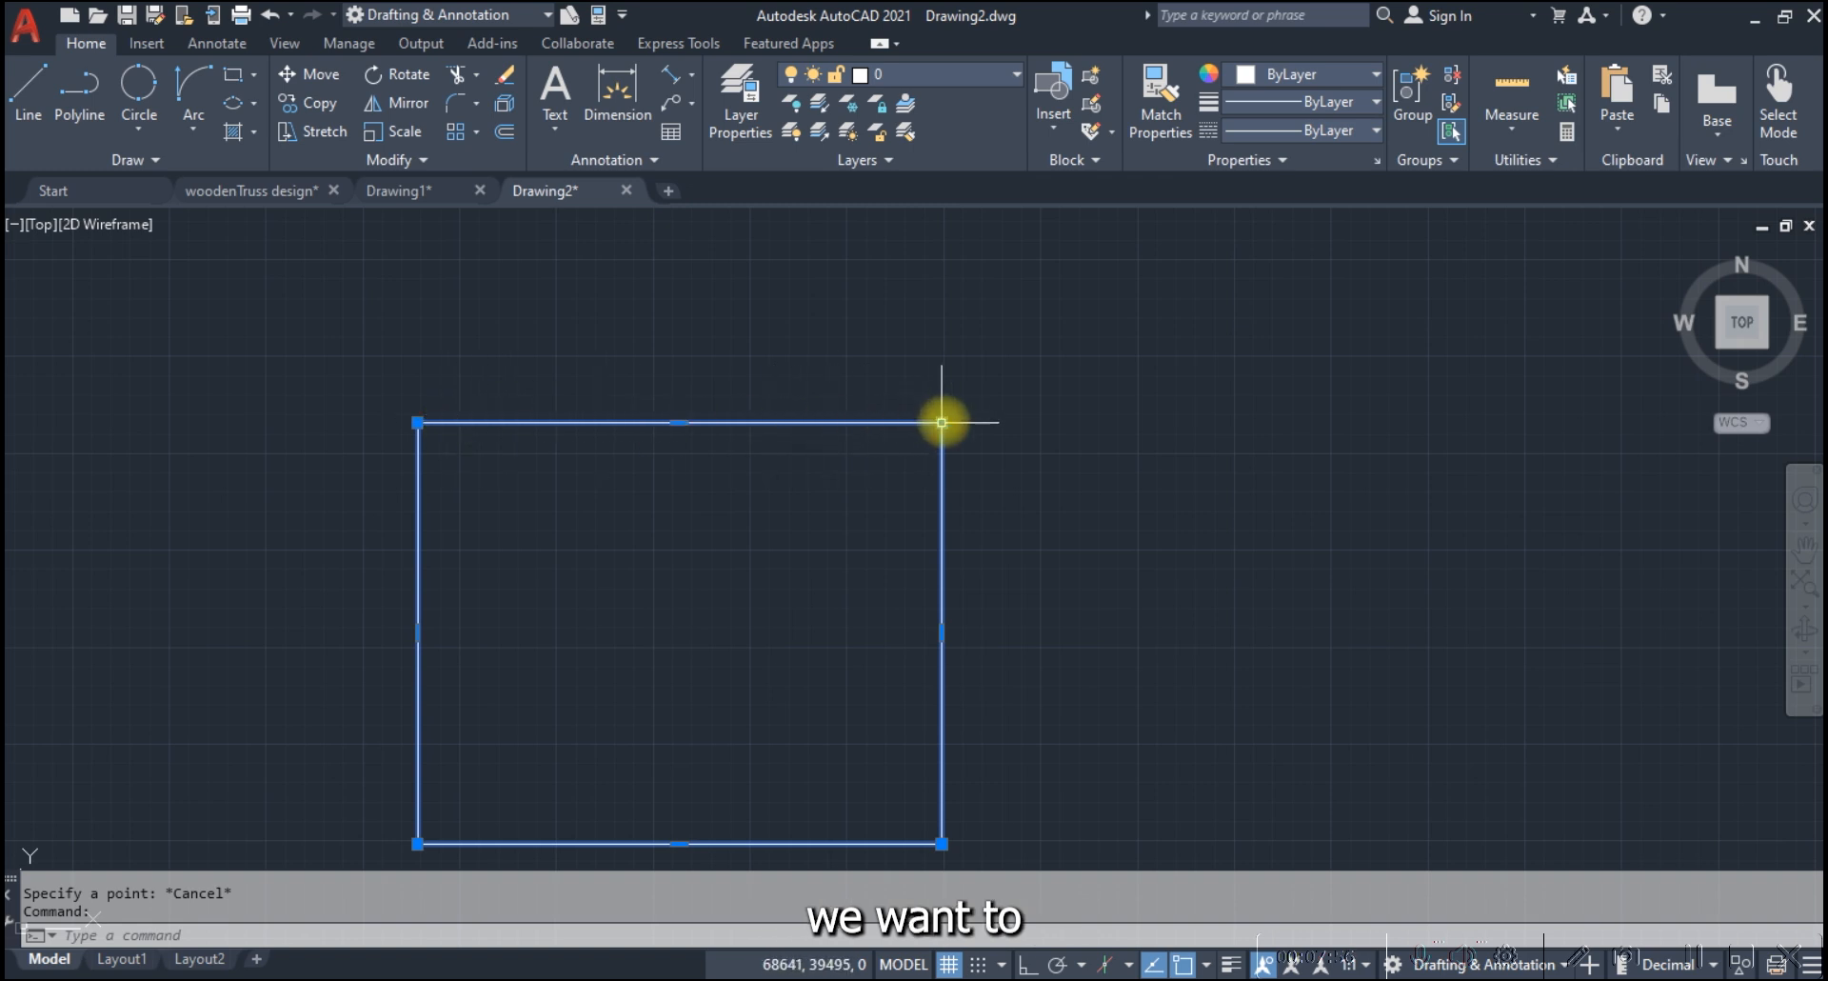
pyautogui.moveTo(943, 422)
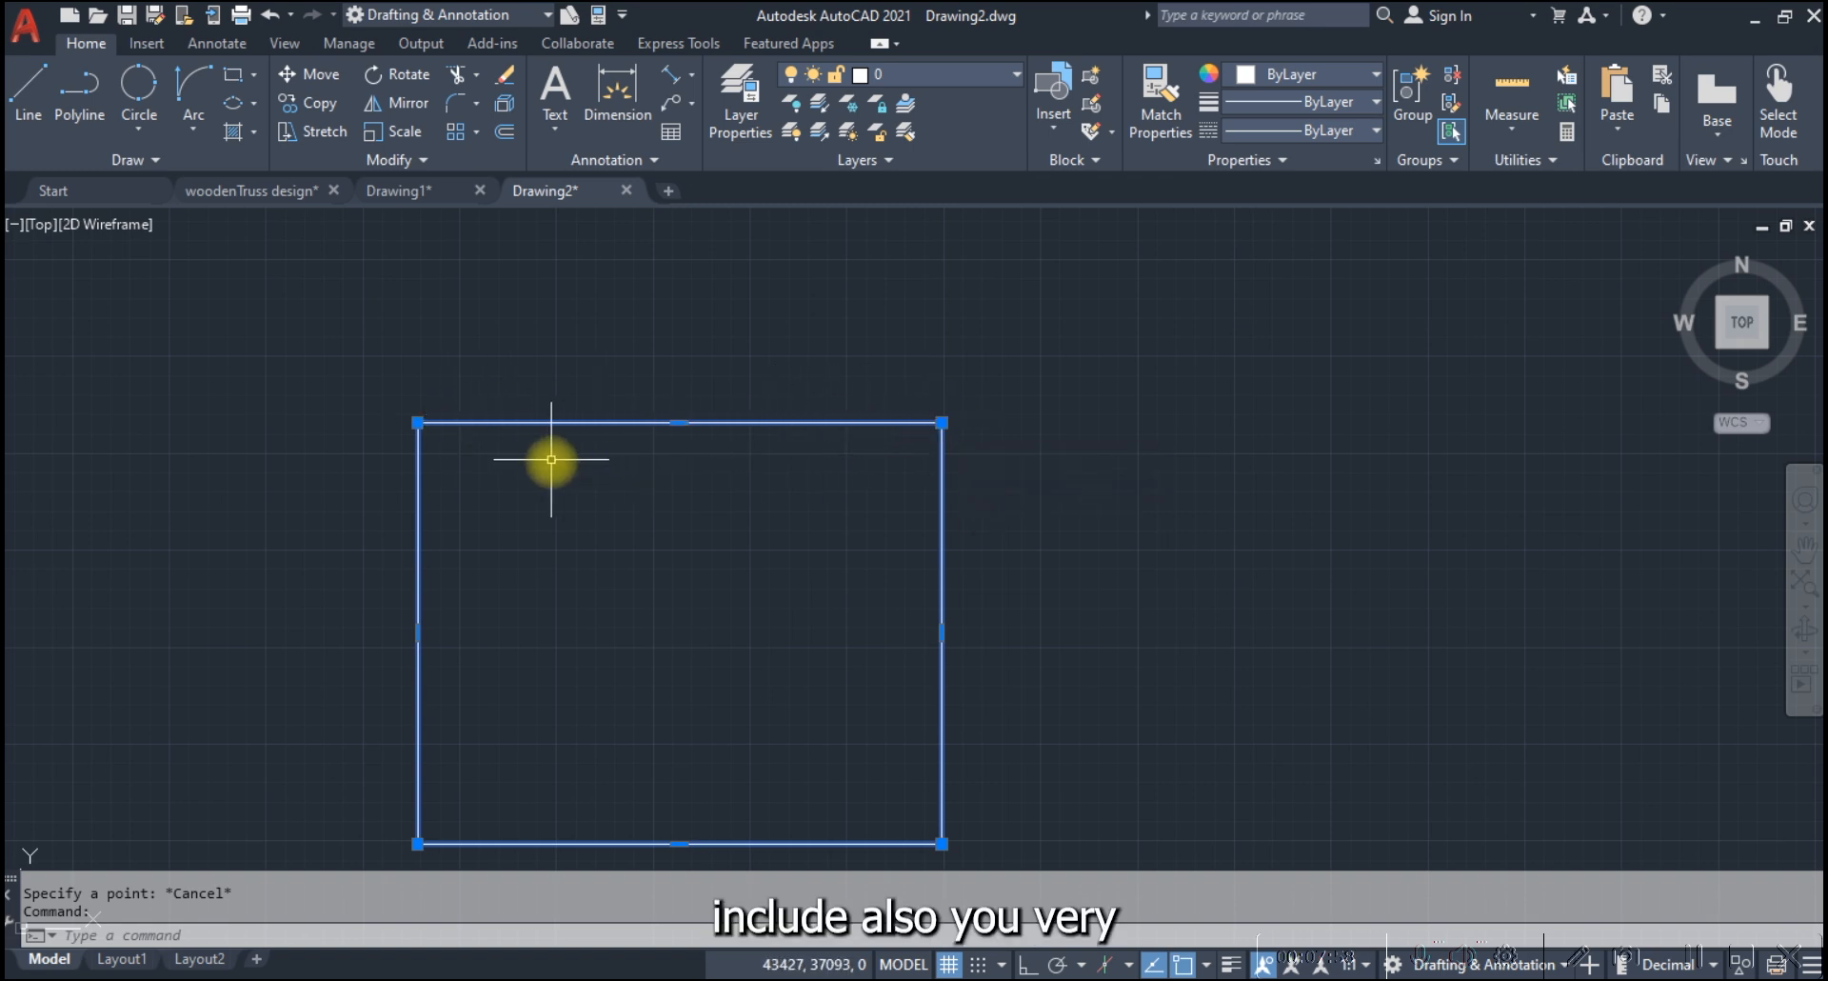
pyautogui.write('o')
pyautogui.press('Return')
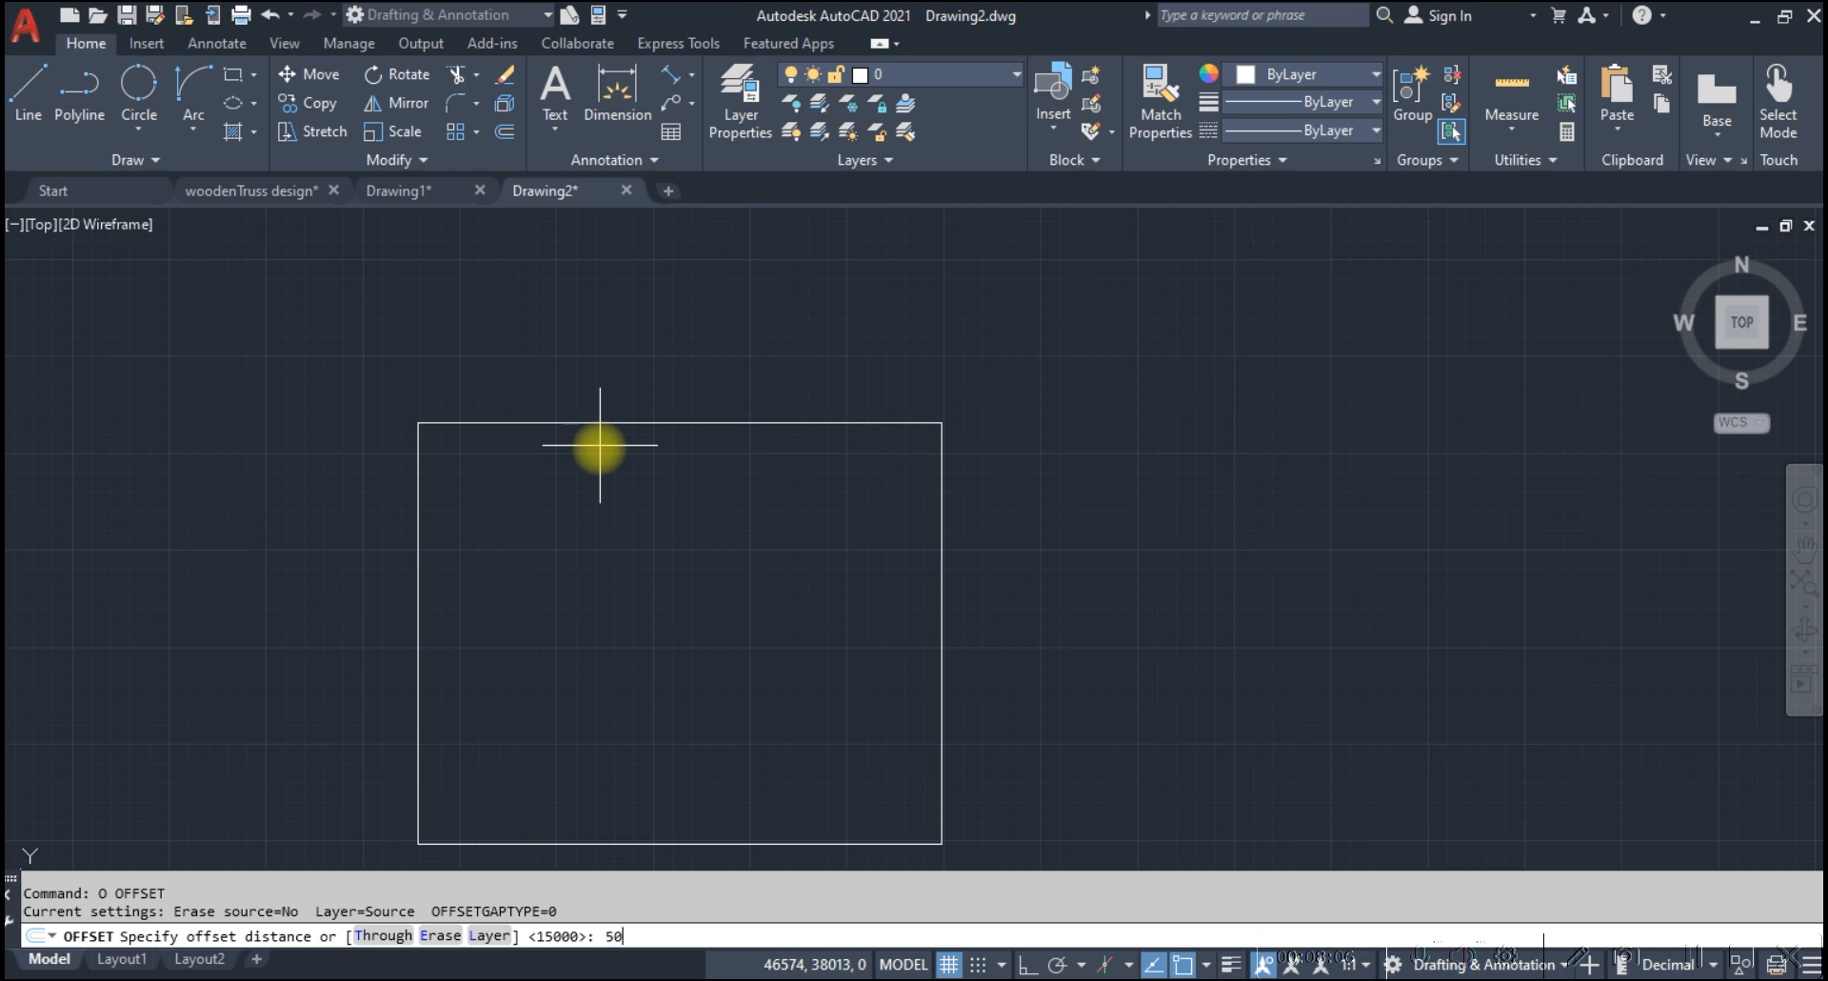
pyautogui.write('5000')
pyautogui.press('Return')
pyautogui.click(600, 445)
pyautogui.click(584, 583)
pyautogui.press('Escape')
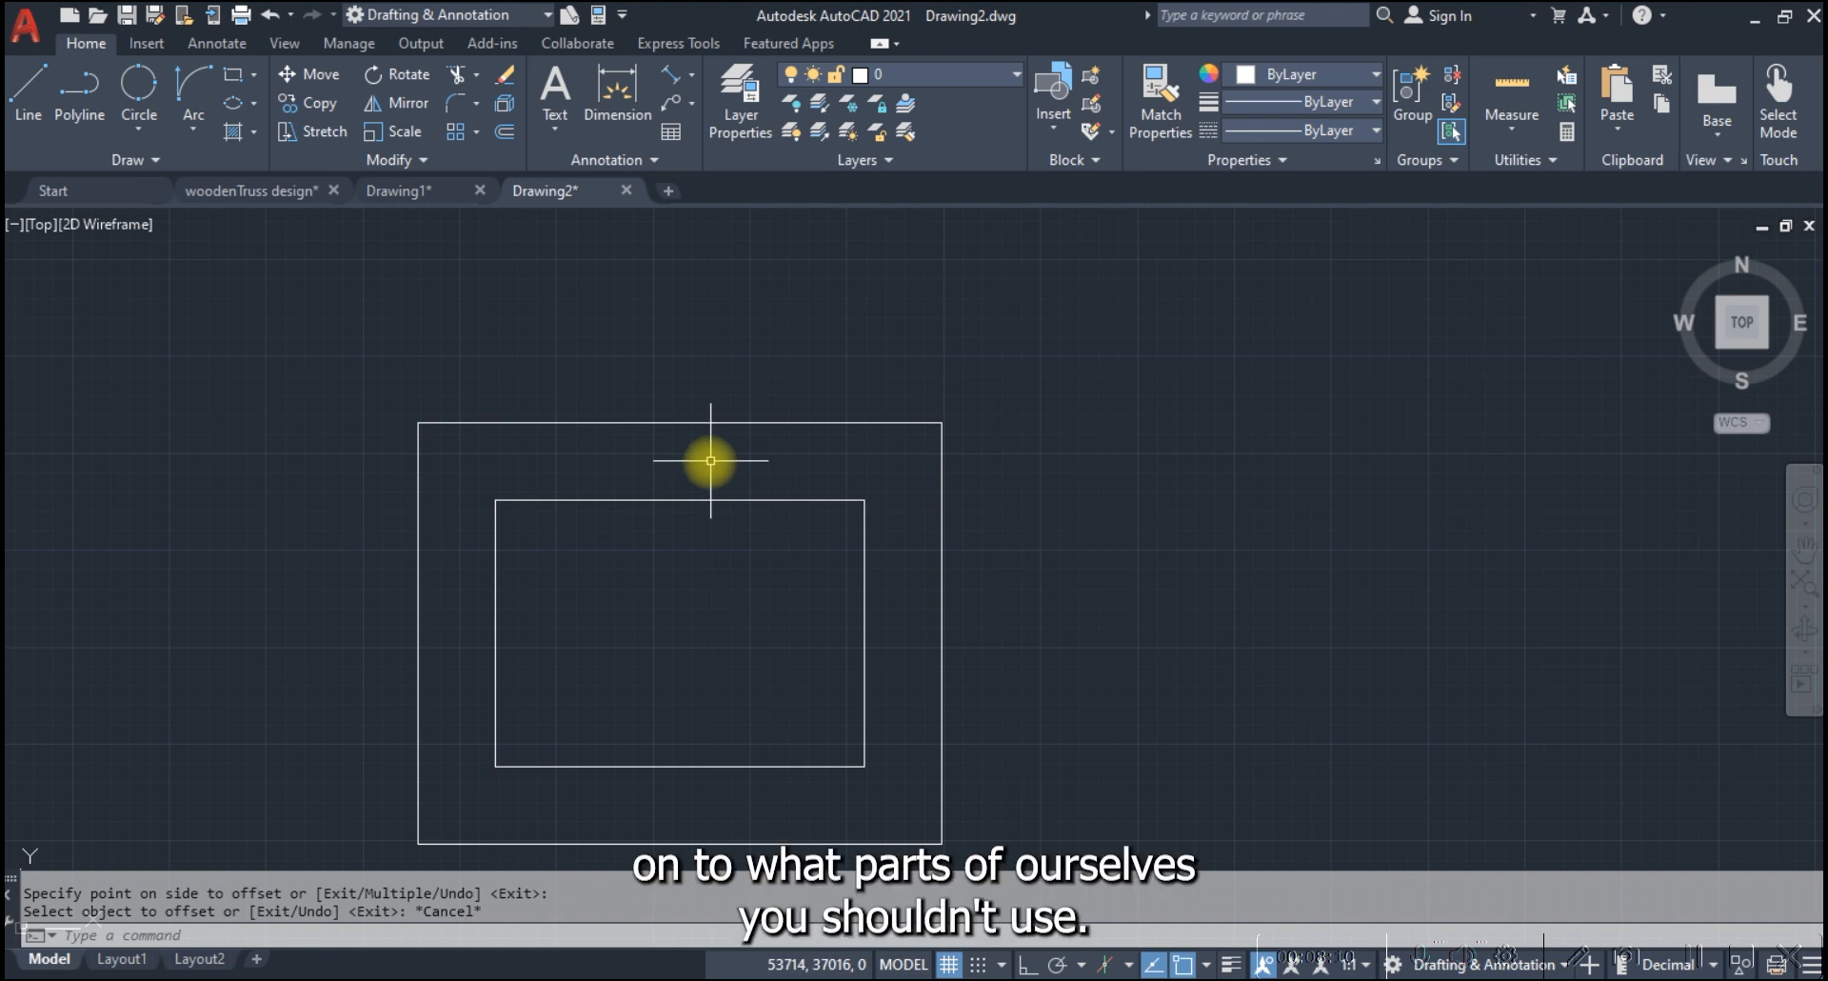
# Create a wipeout over the inner rectangle by tracing its four corners from the upper-left and returning to the start
pyautogui.click(147, 162)
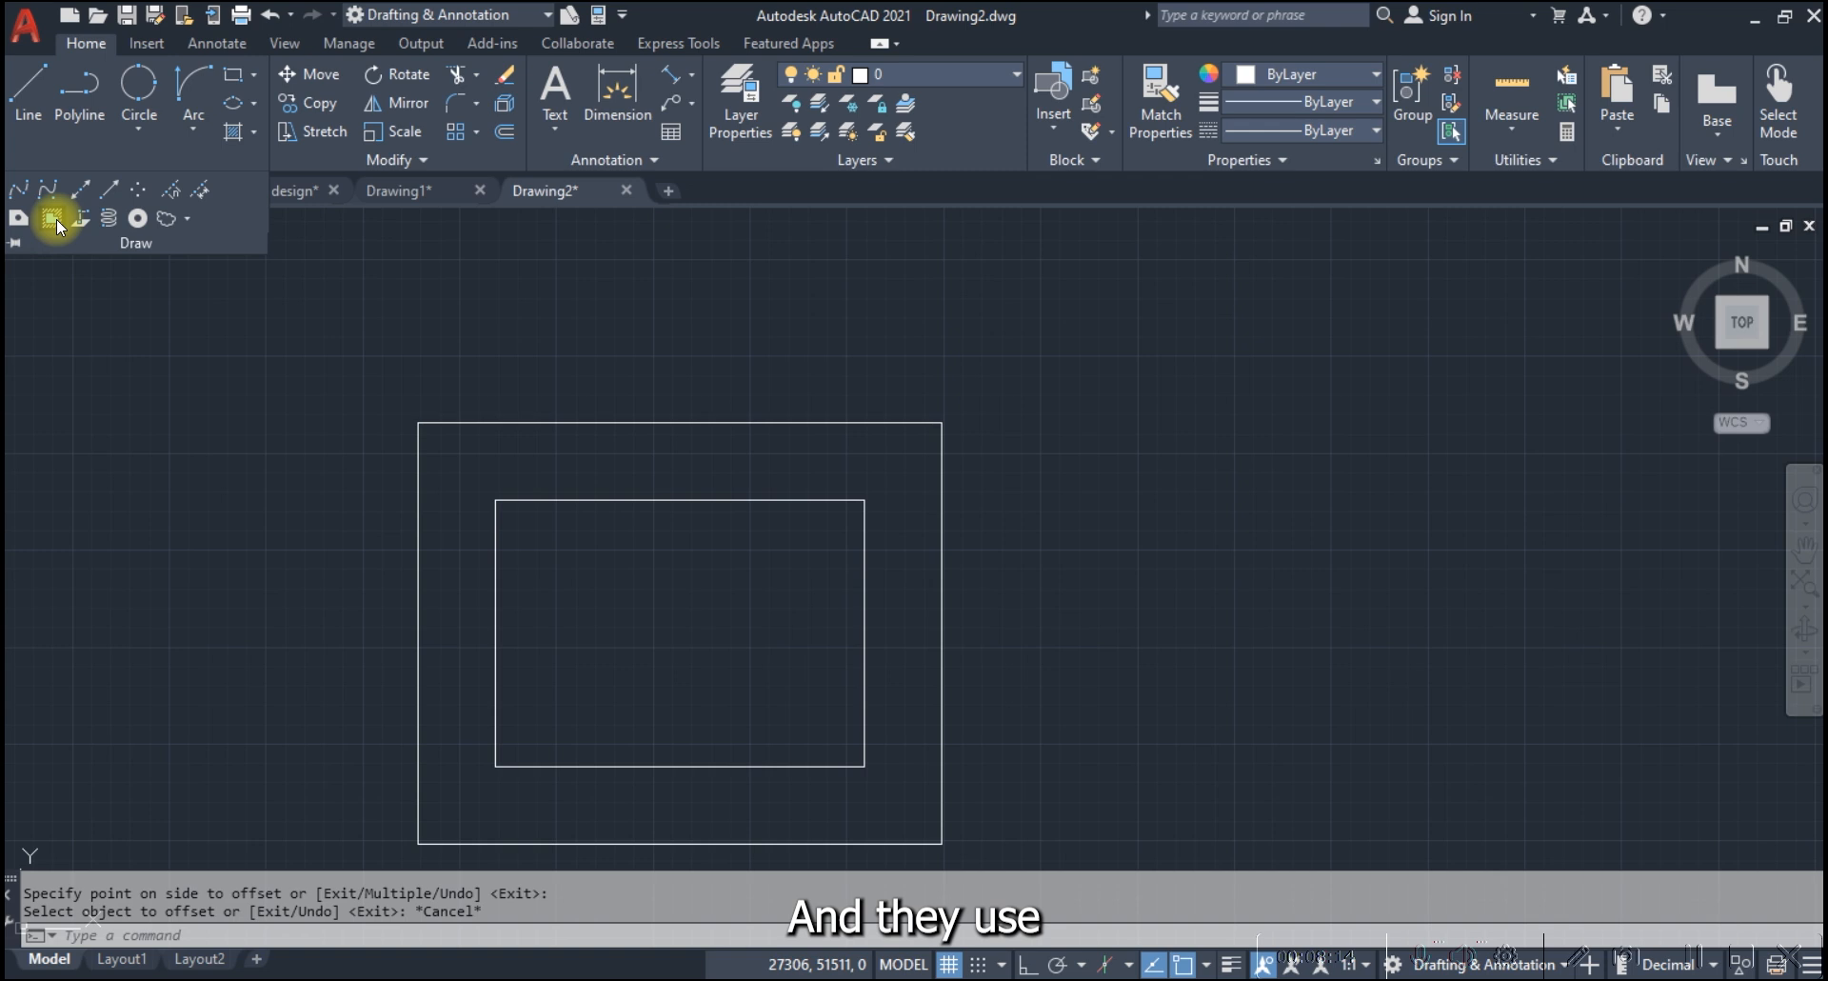
pyautogui.click(496, 500)
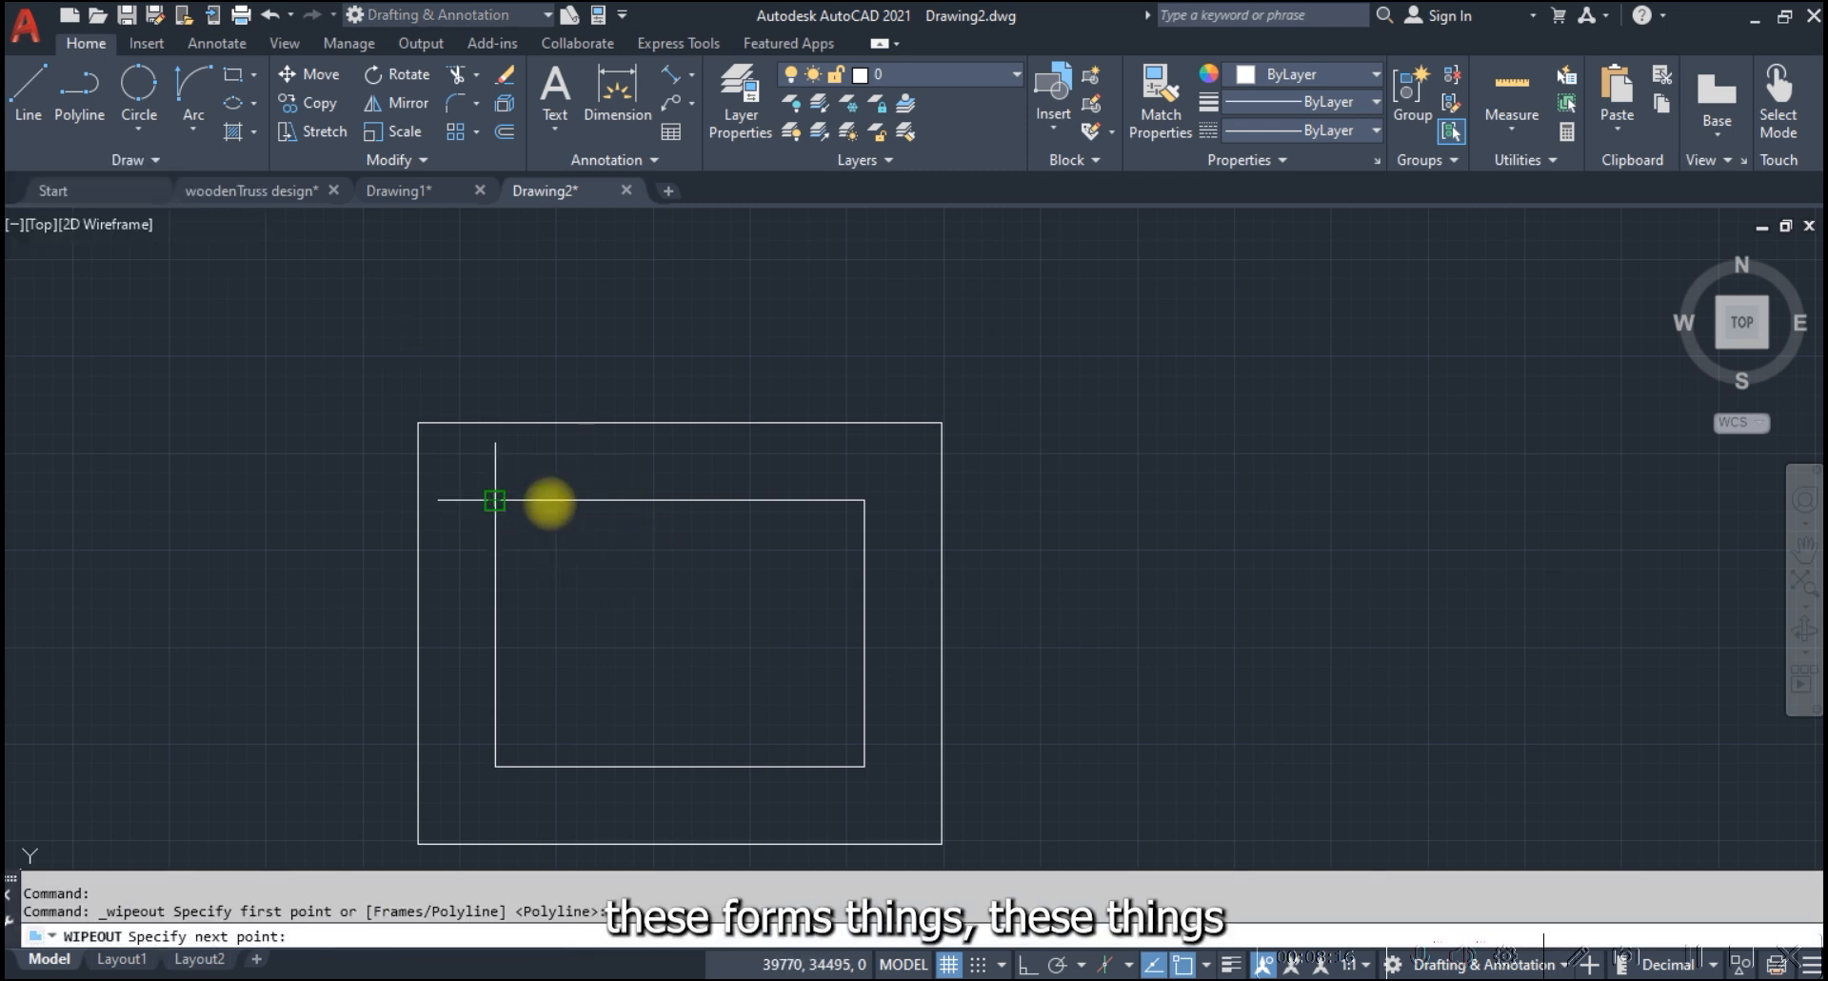
pyautogui.click(863, 500)
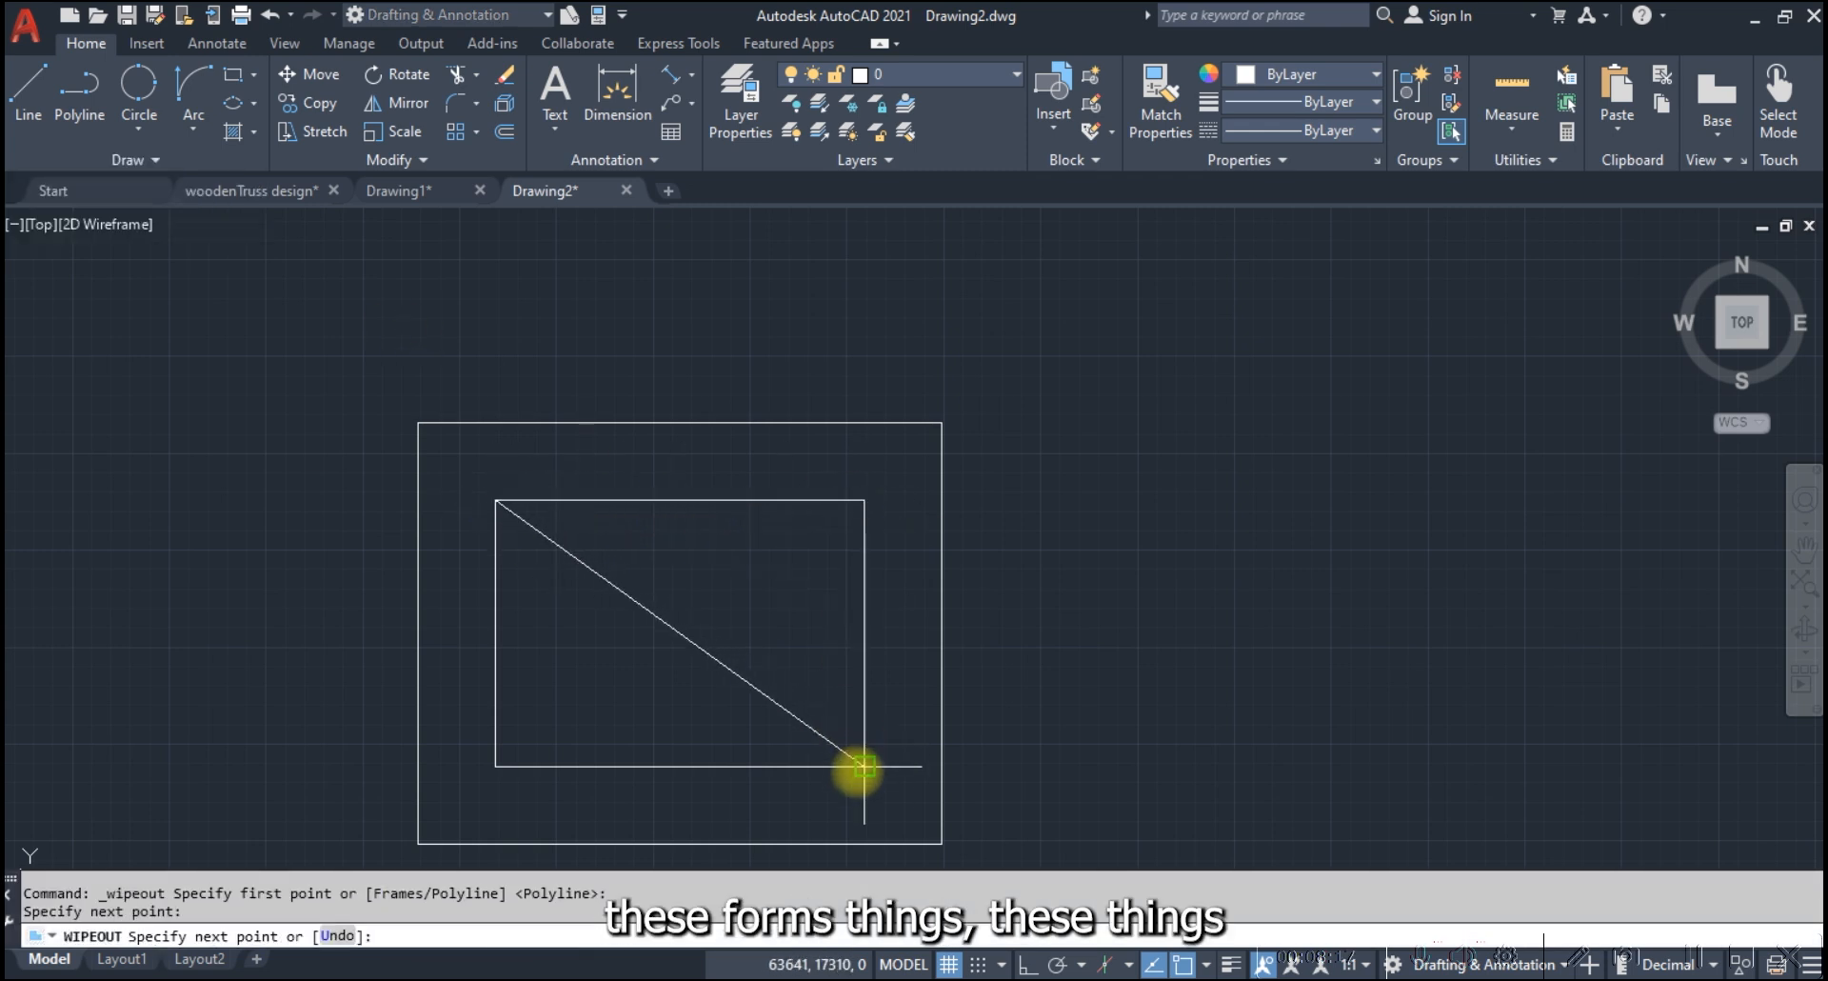
pyautogui.click(864, 765)
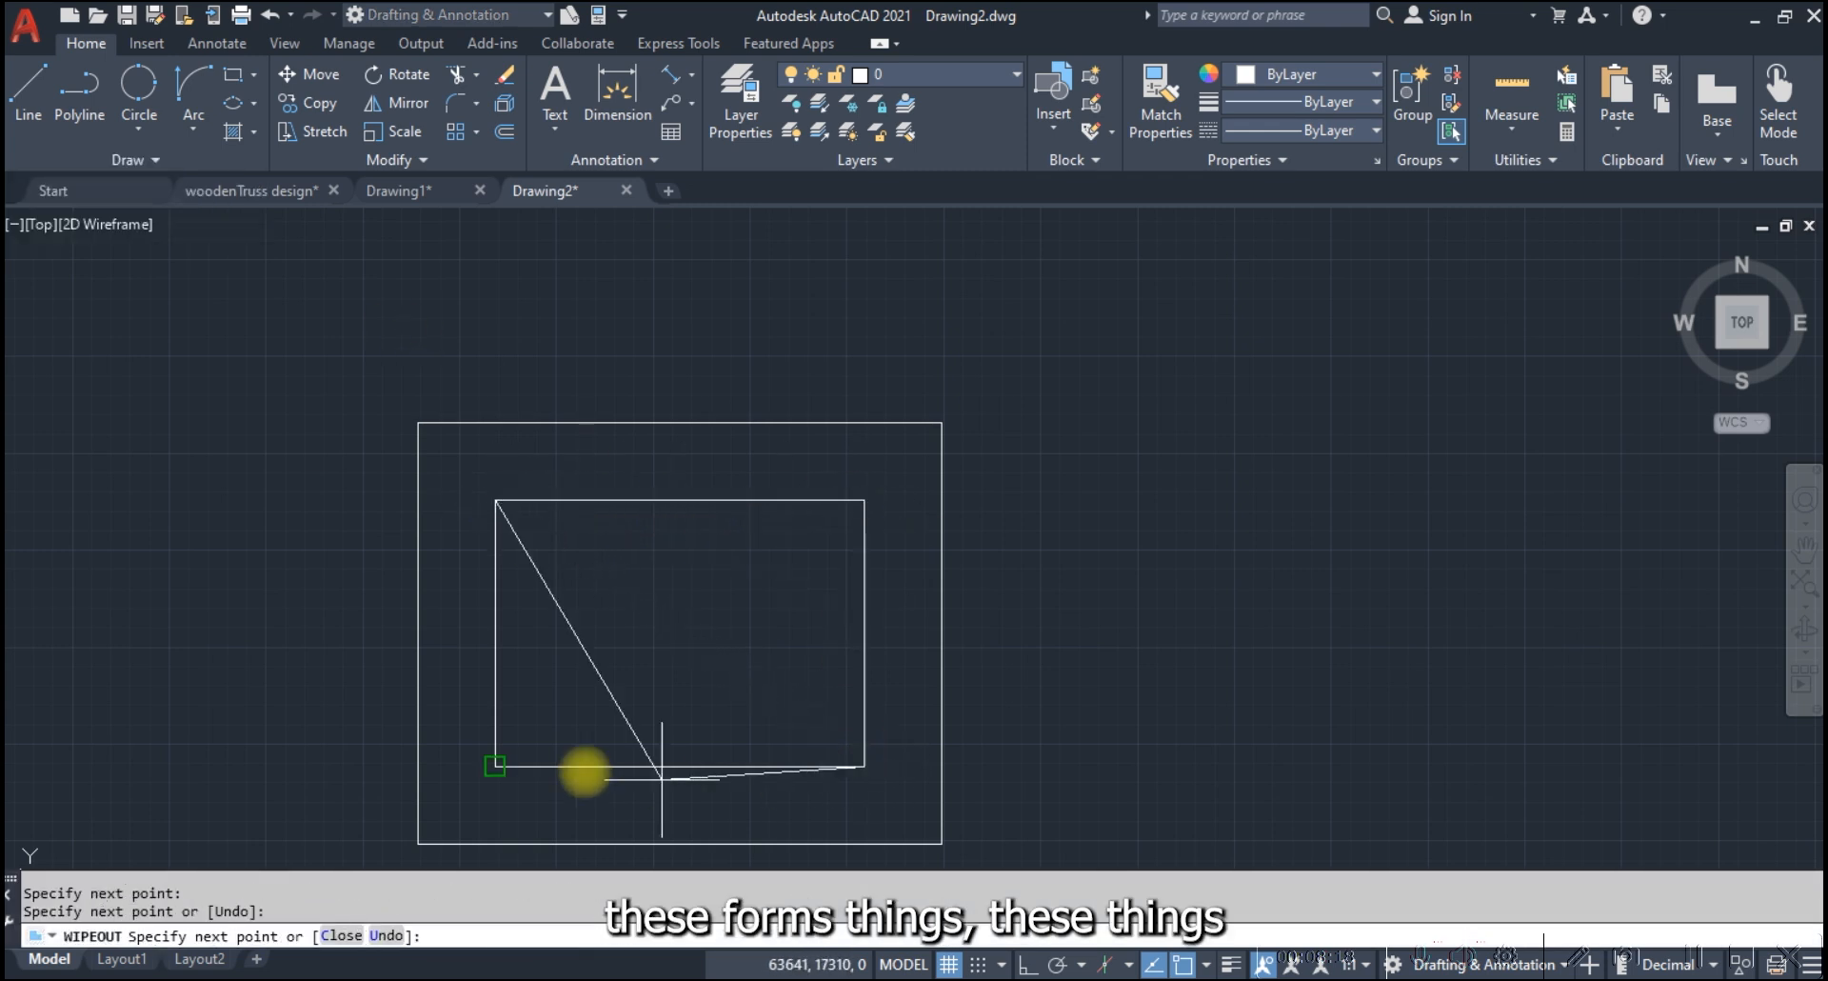
pyautogui.click(494, 766)
pyautogui.click(494, 500)
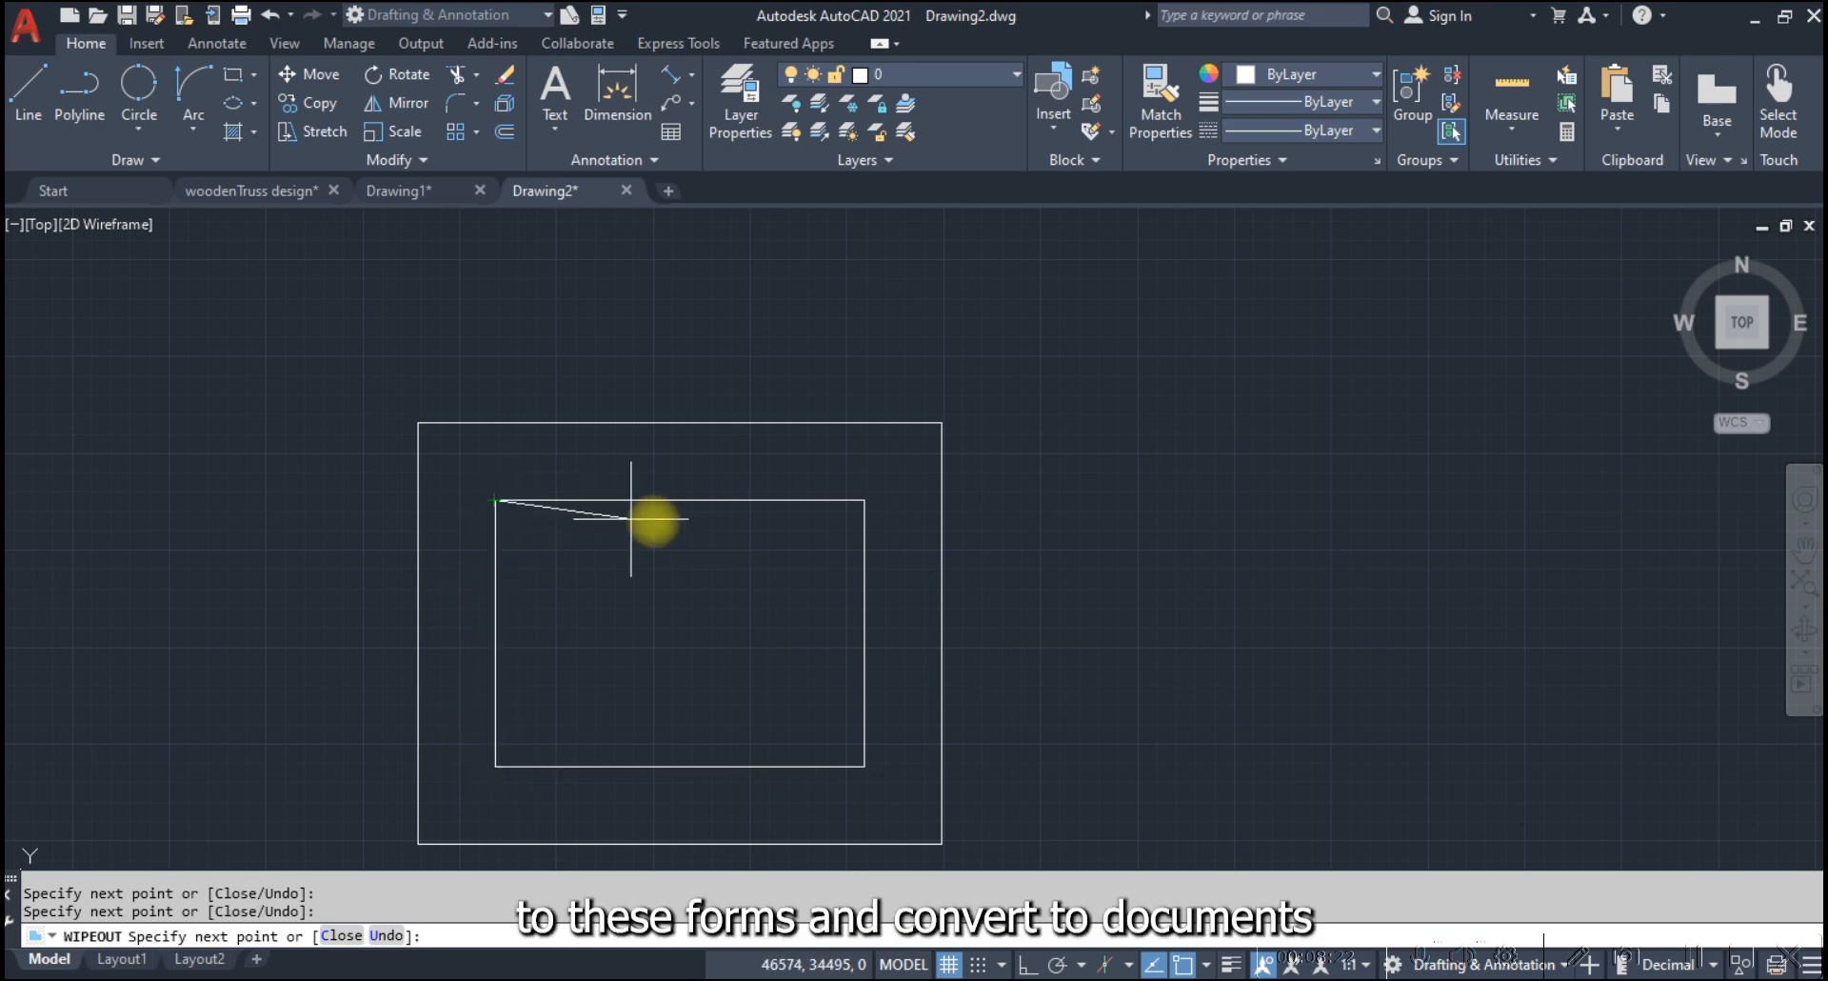
pyautogui.press('Return')
pyautogui.scroll(2, 599, 590)
pyautogui.scroll(2, 599, 590)
pyautogui.scroll(-2, 682, 482)
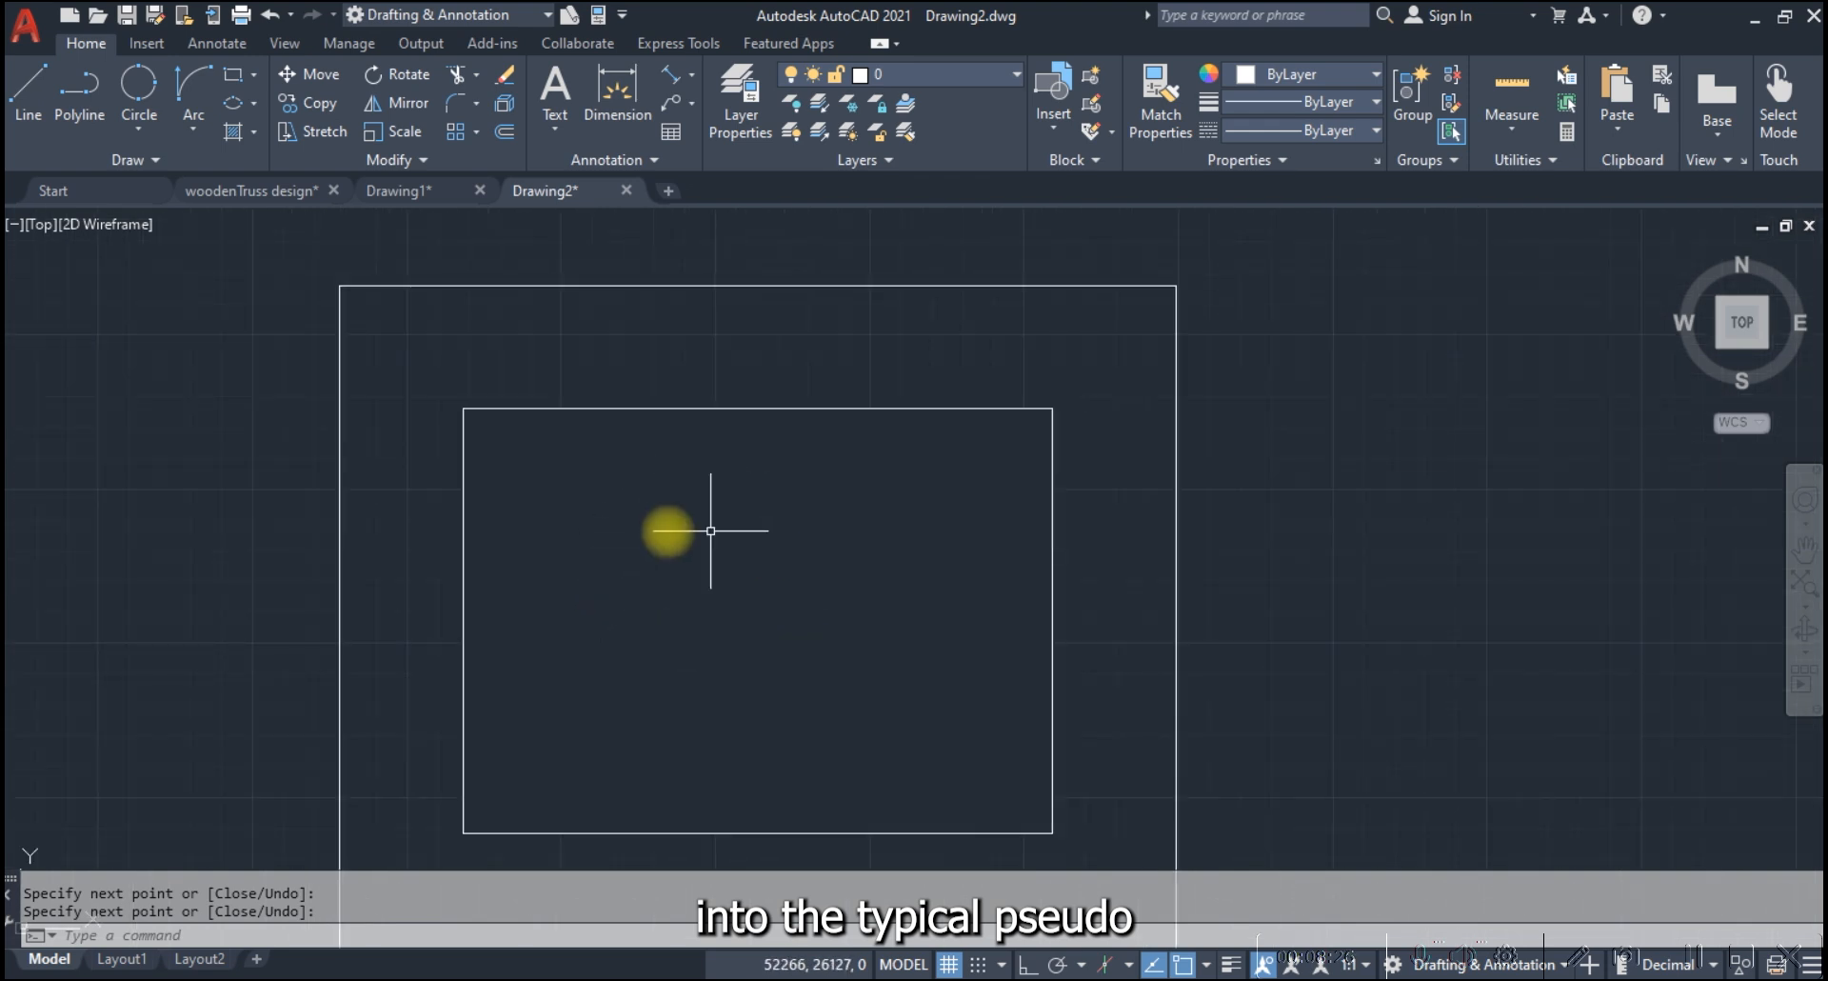
pyautogui.scroll(-2, 663, 505)
pyautogui.click(661, 517)
pyautogui.click(521, 521)
pyautogui.press('Escape')
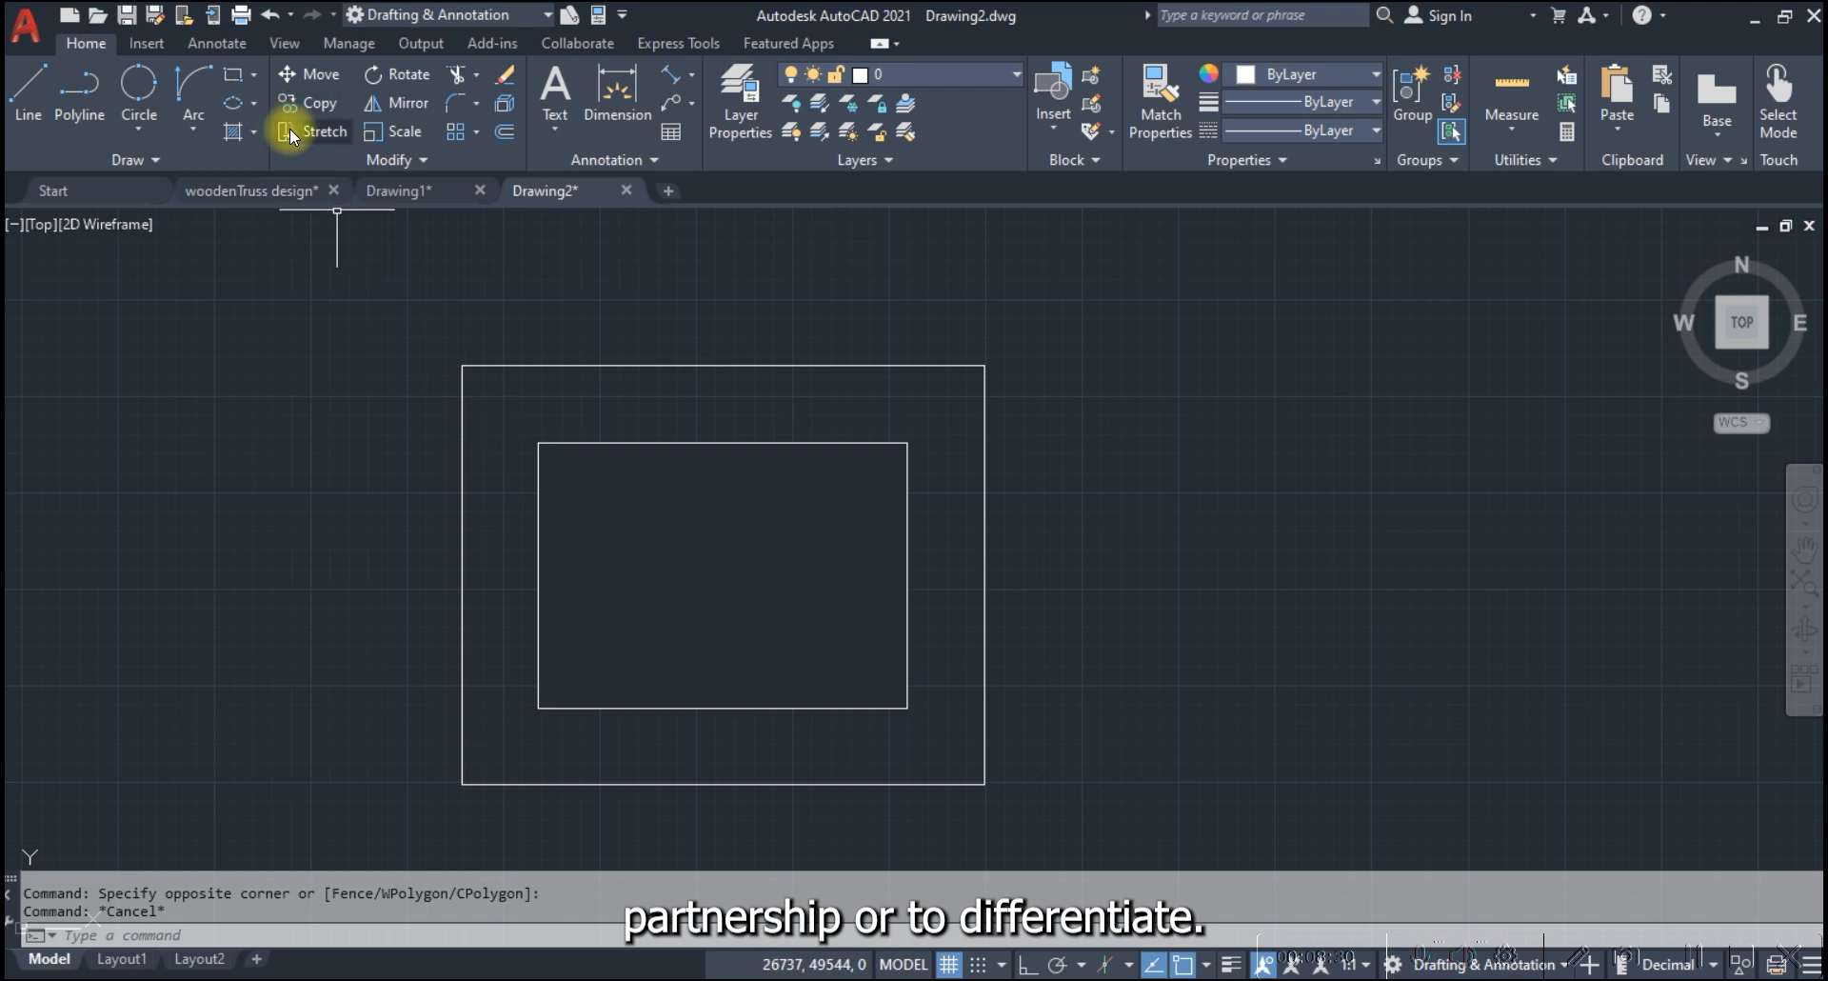
pyautogui.click(321, 133)
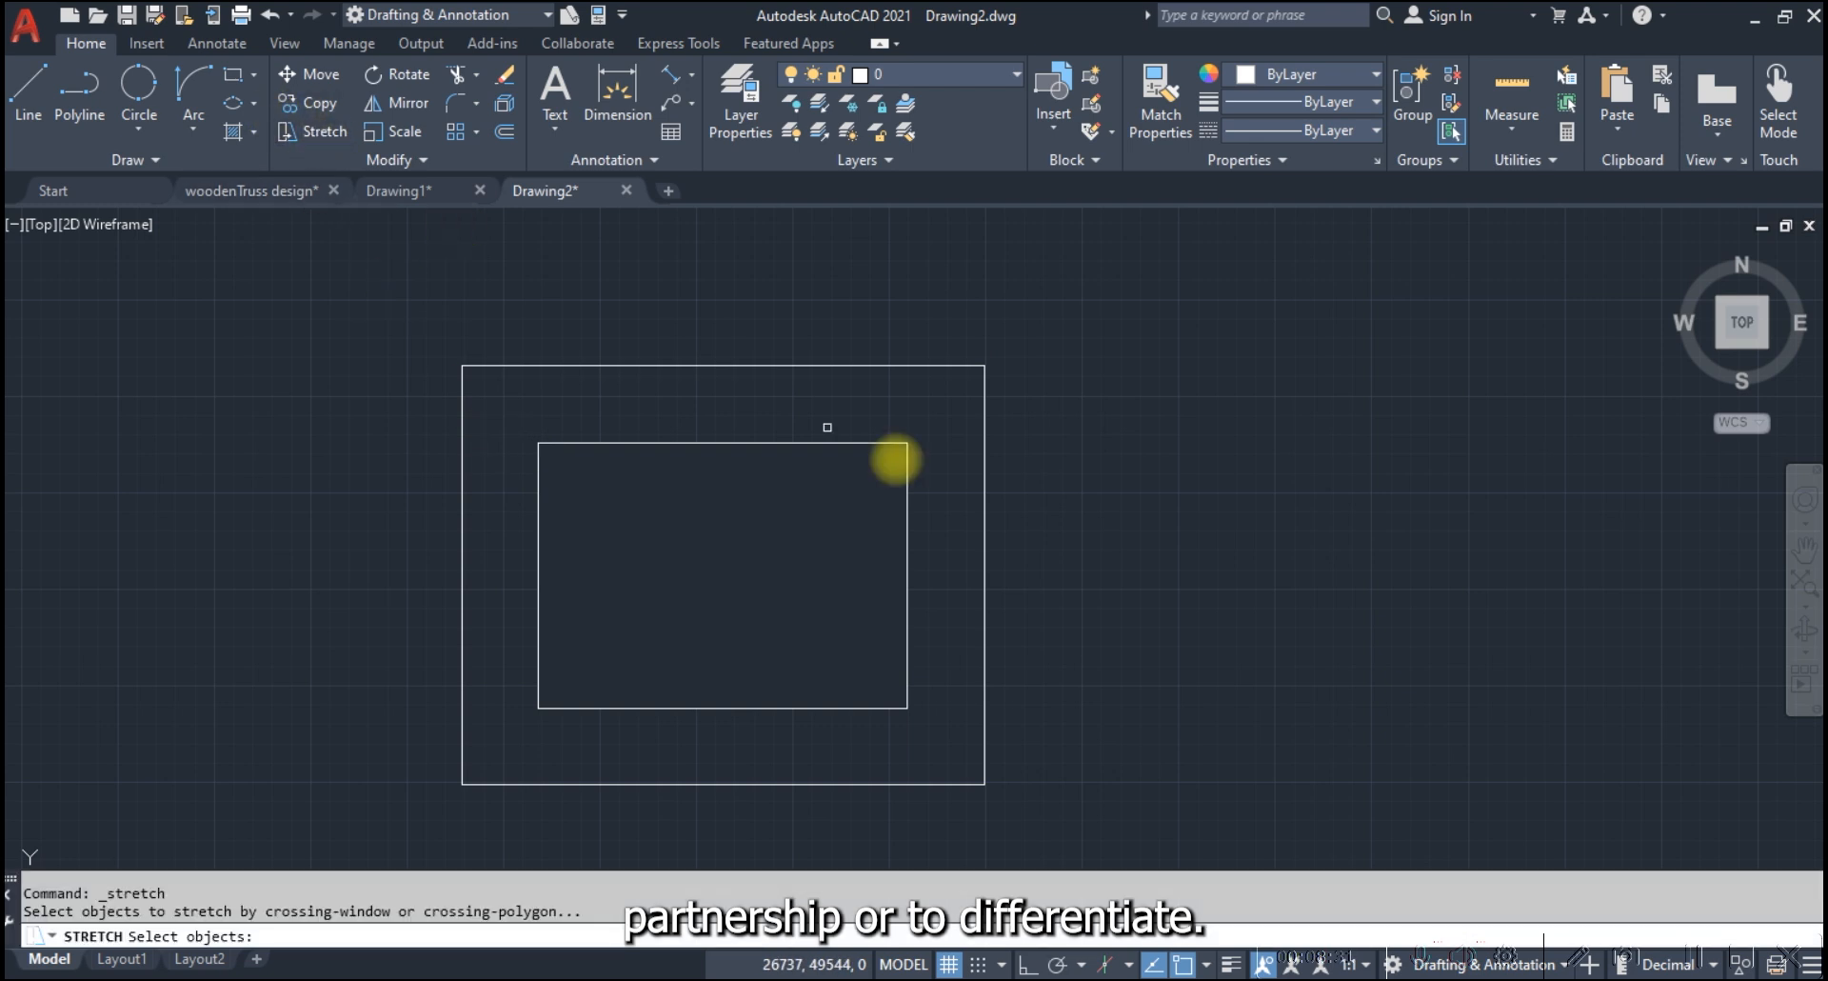
pyautogui.click(928, 418)
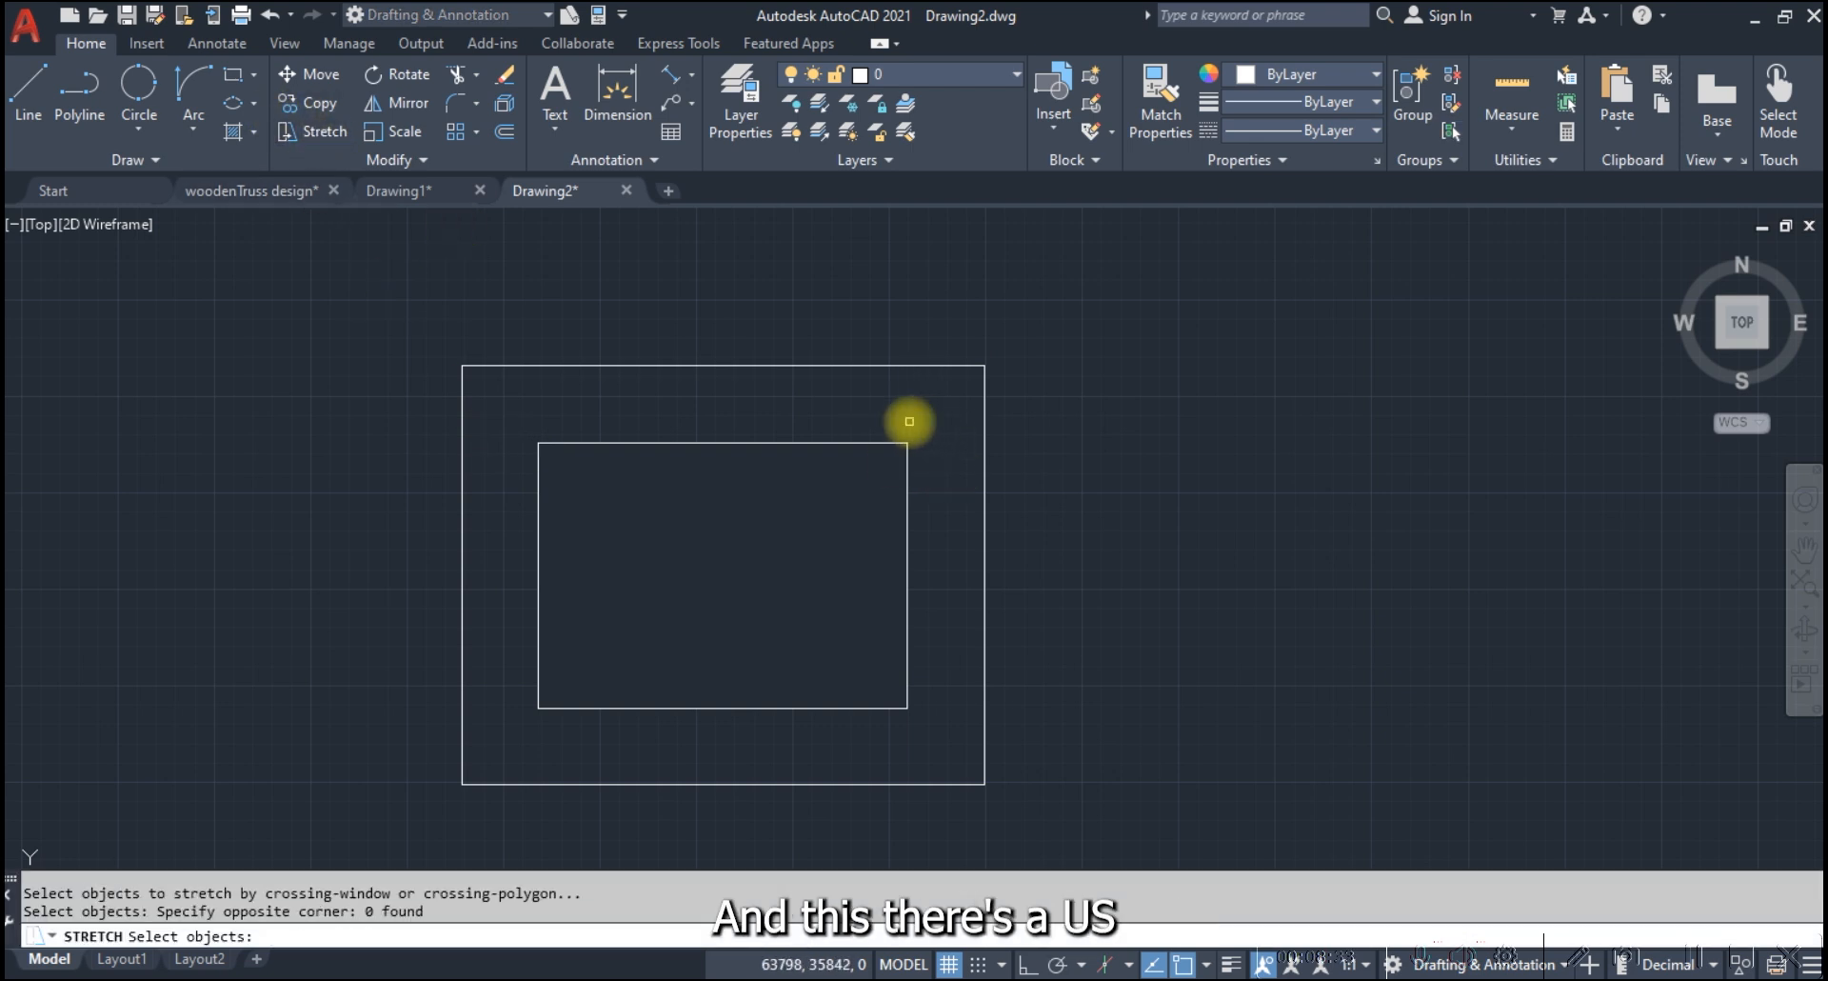
# Hatch the band between the outer and inner rectangles with the current diagonal-line pattern
pyautogui.click(233, 133)
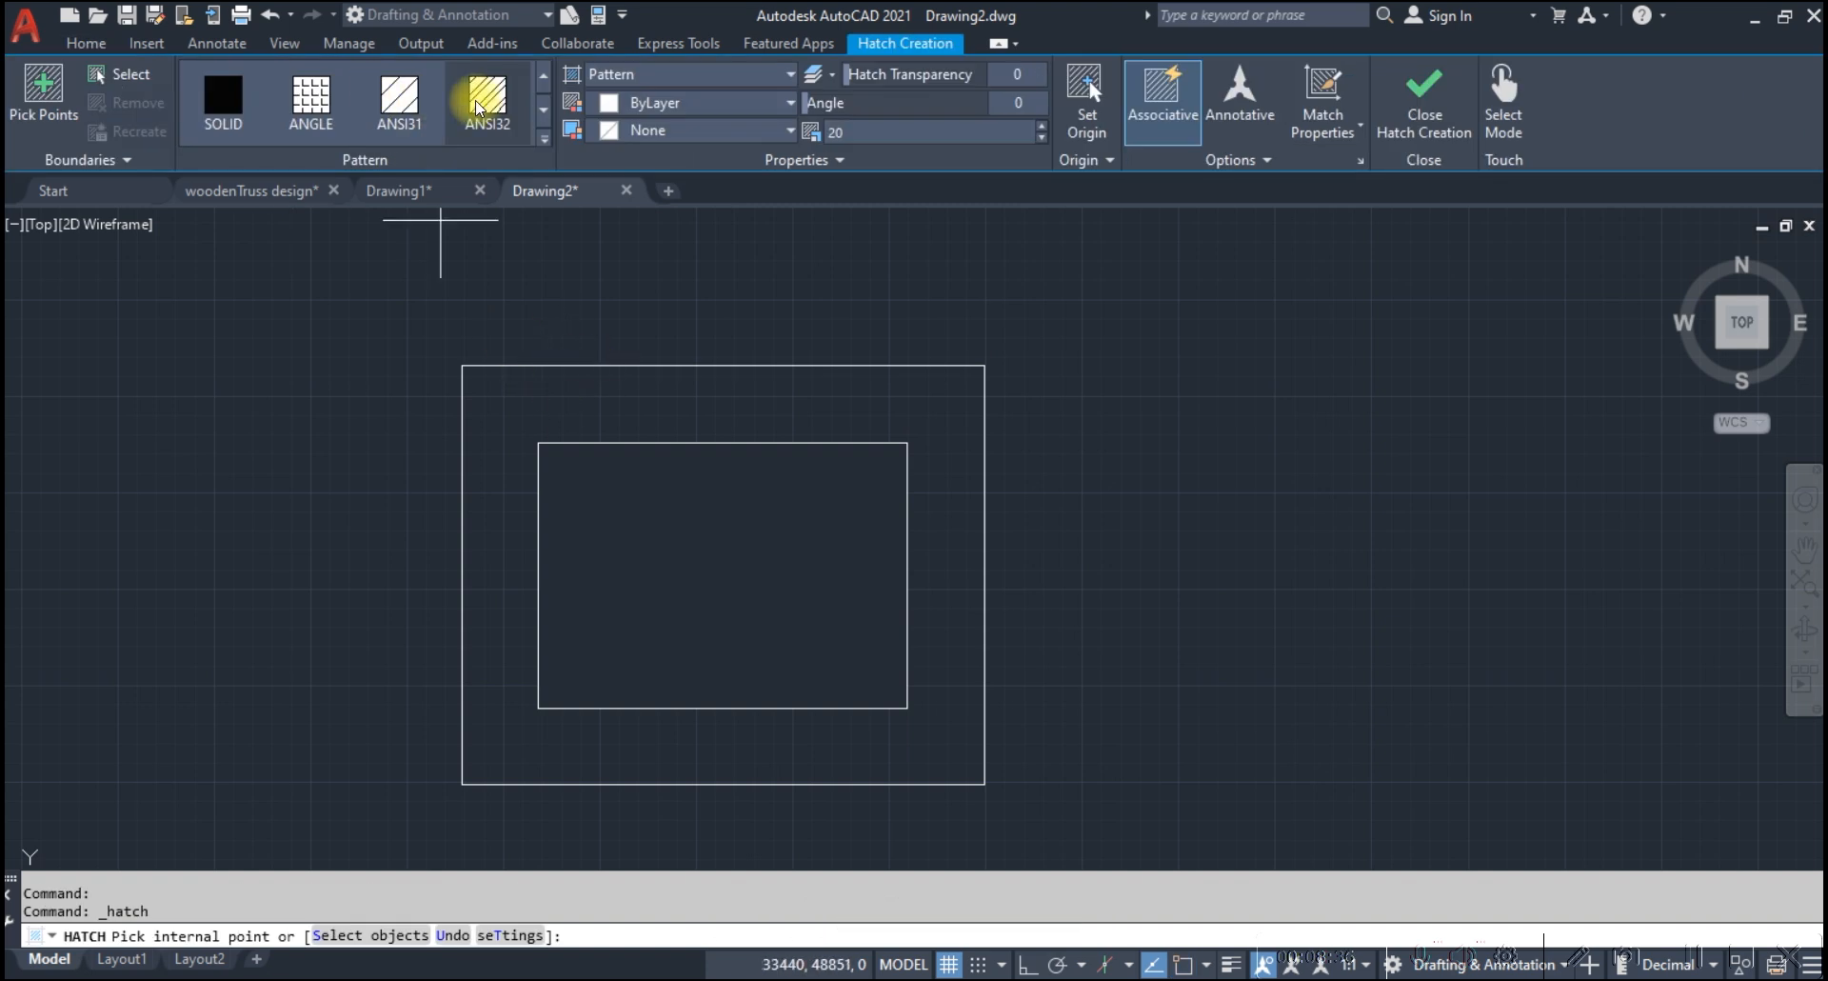
pyautogui.click(544, 377)
pyautogui.press('Escape')
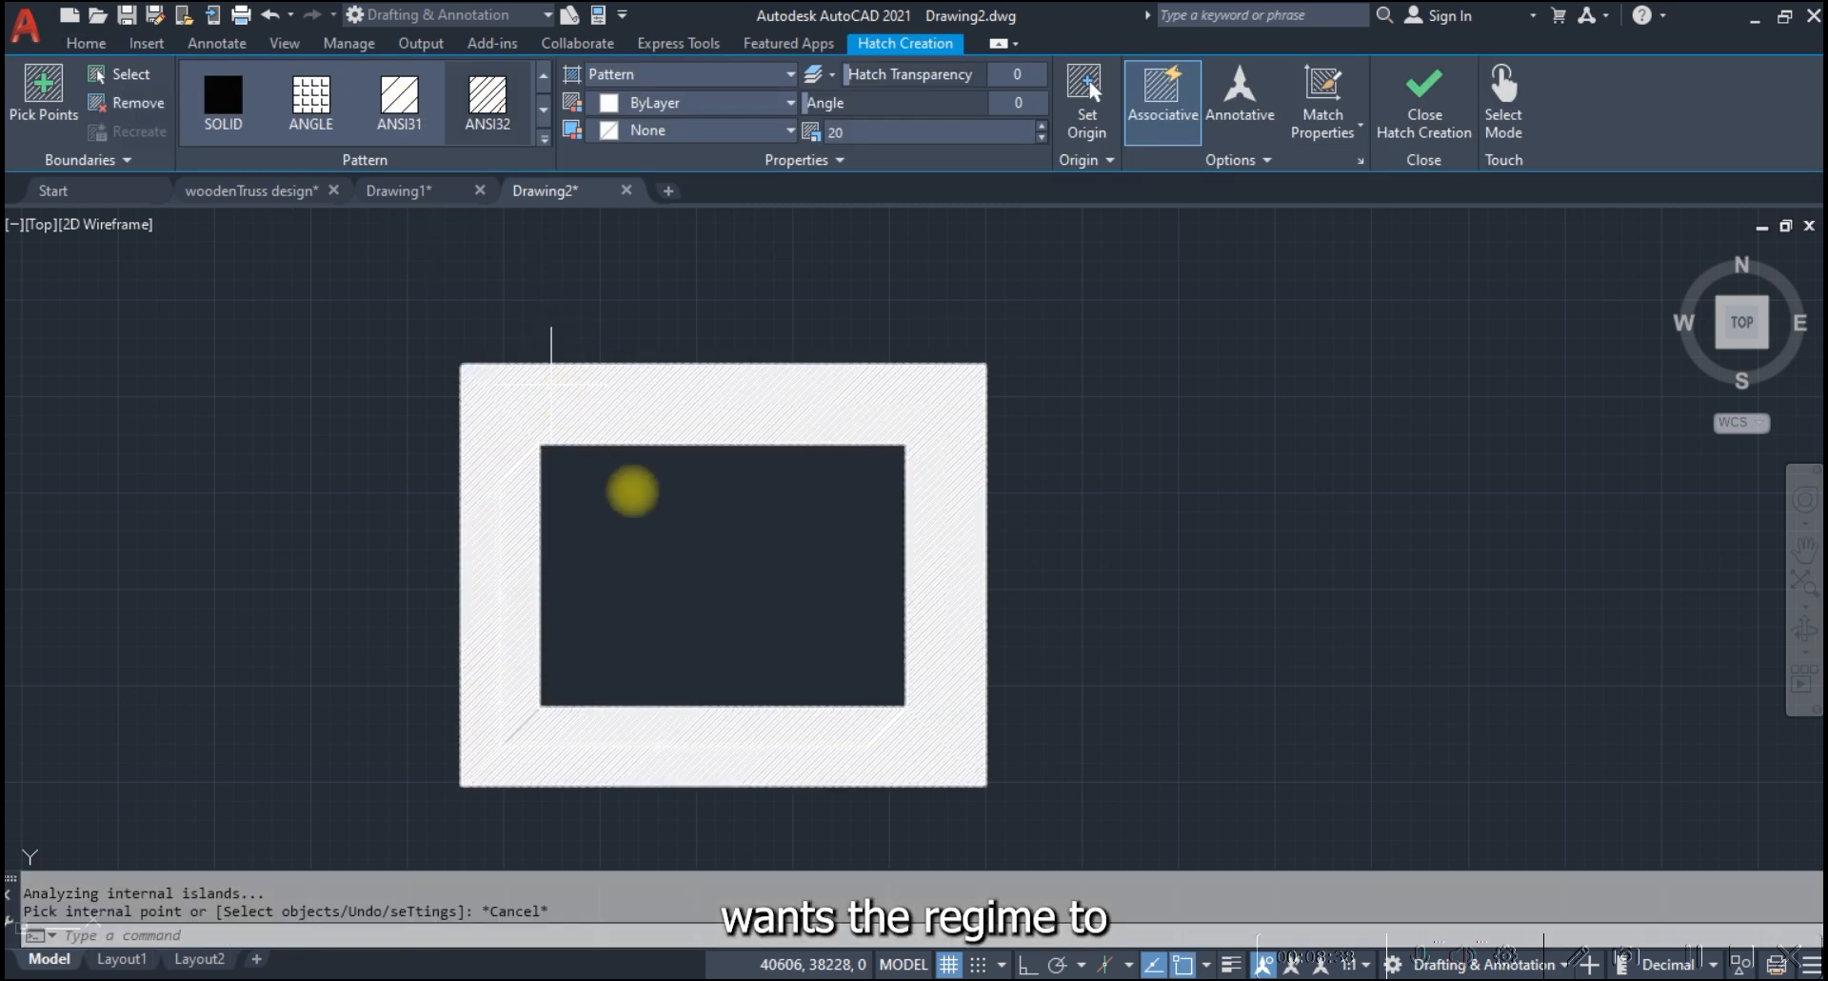
pyautogui.scroll(2, 642, 516)
pyautogui.scroll(-2, 714, 503)
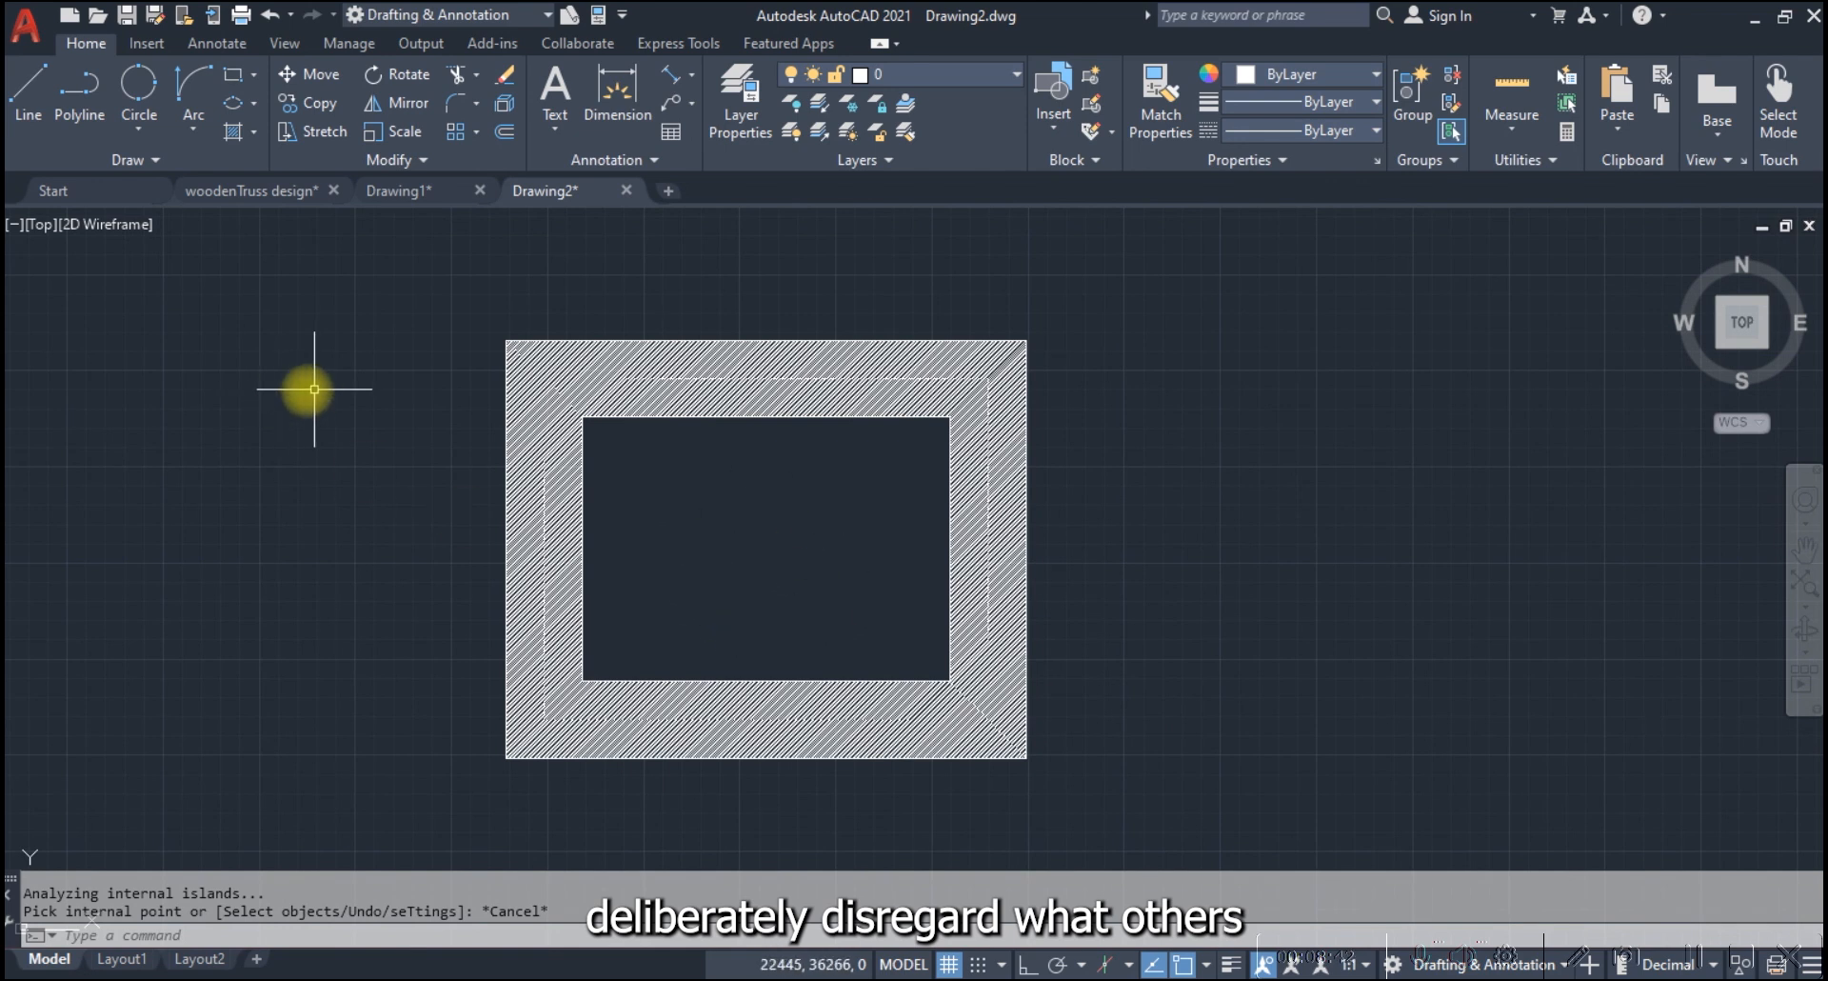
pyautogui.press('Escape')
pyautogui.scroll(-2, 515, 414)
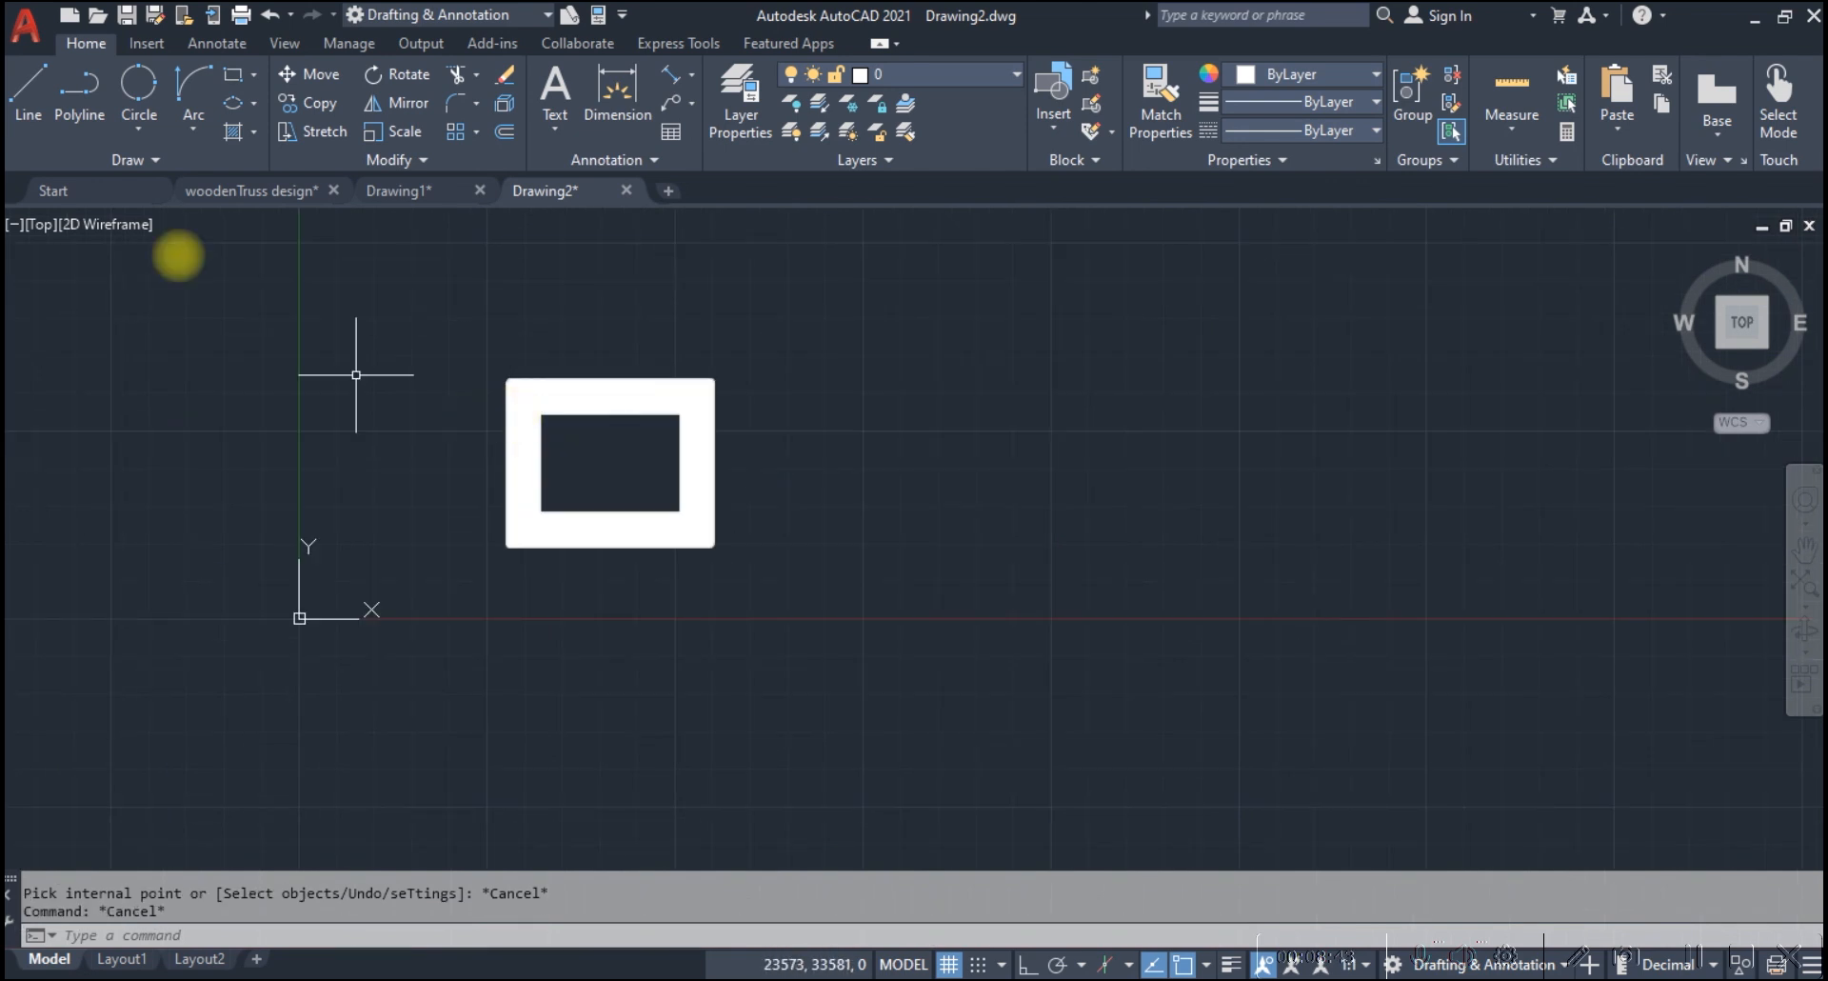
# Draw a three-turn counterclockwise helix to the right of the hatched frame, with base radius about 17,600, a much smaller top radius and a picked height
pyautogui.click(145, 162)
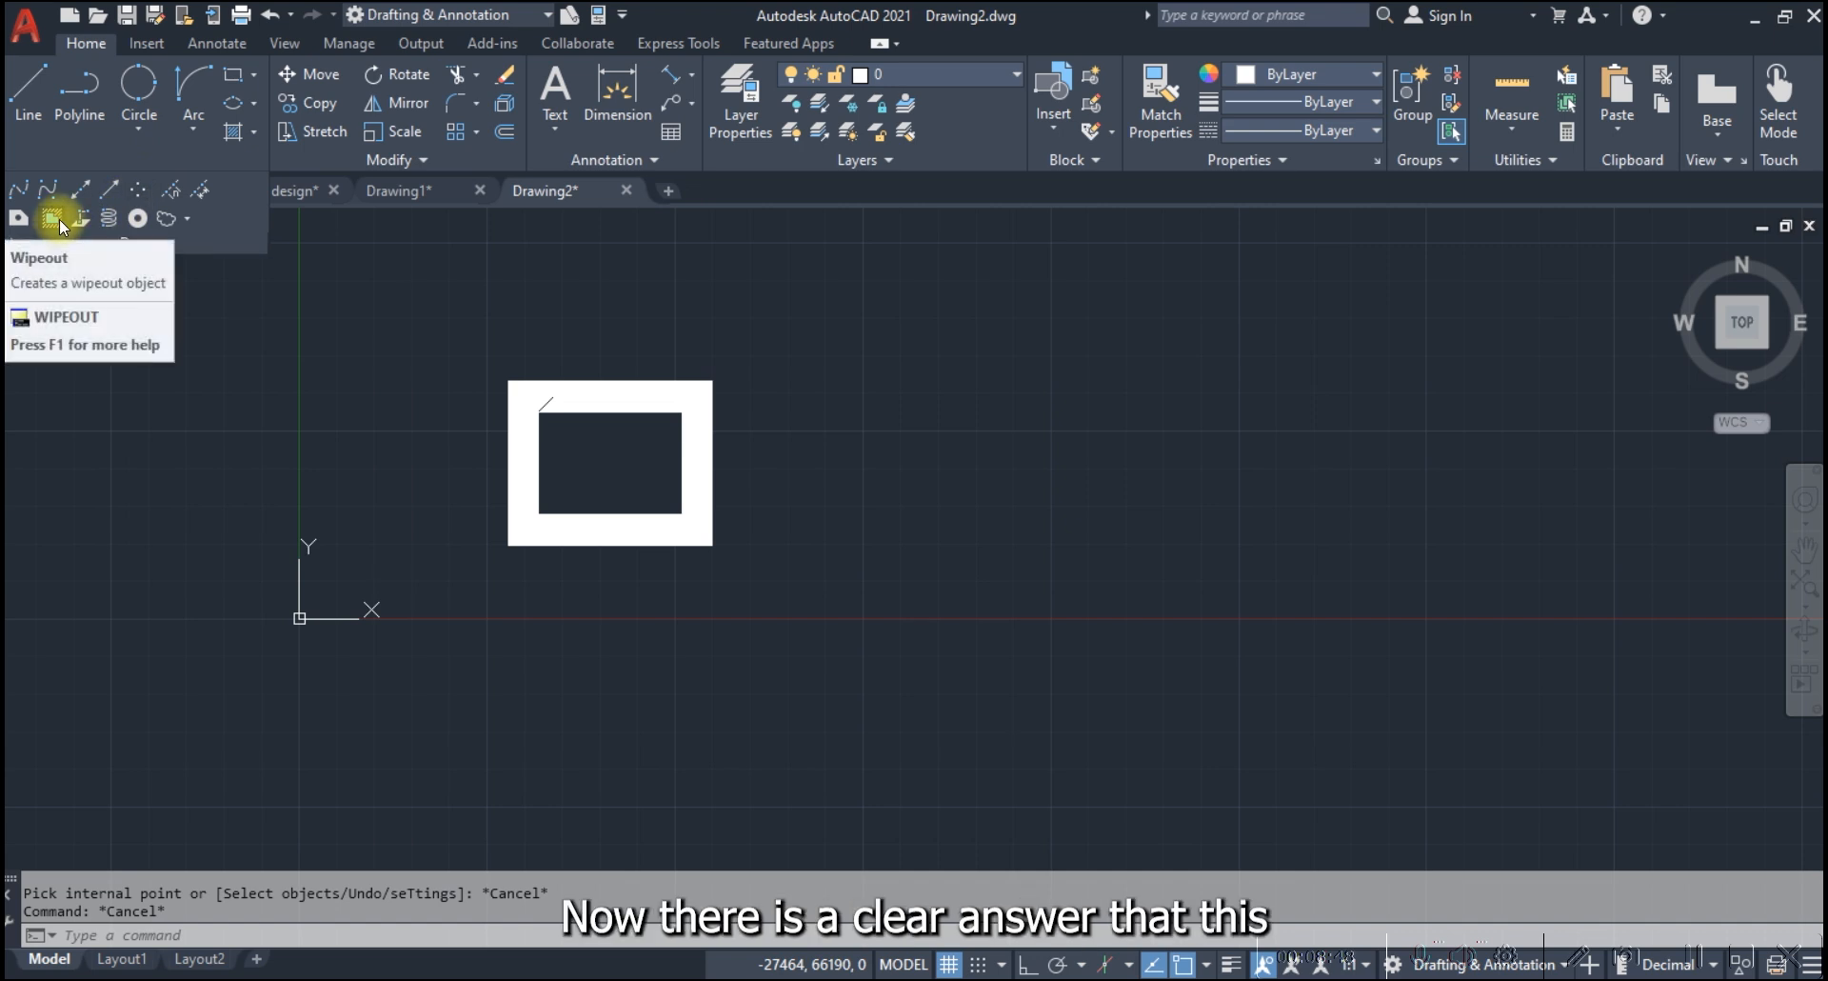
pyautogui.click(111, 214)
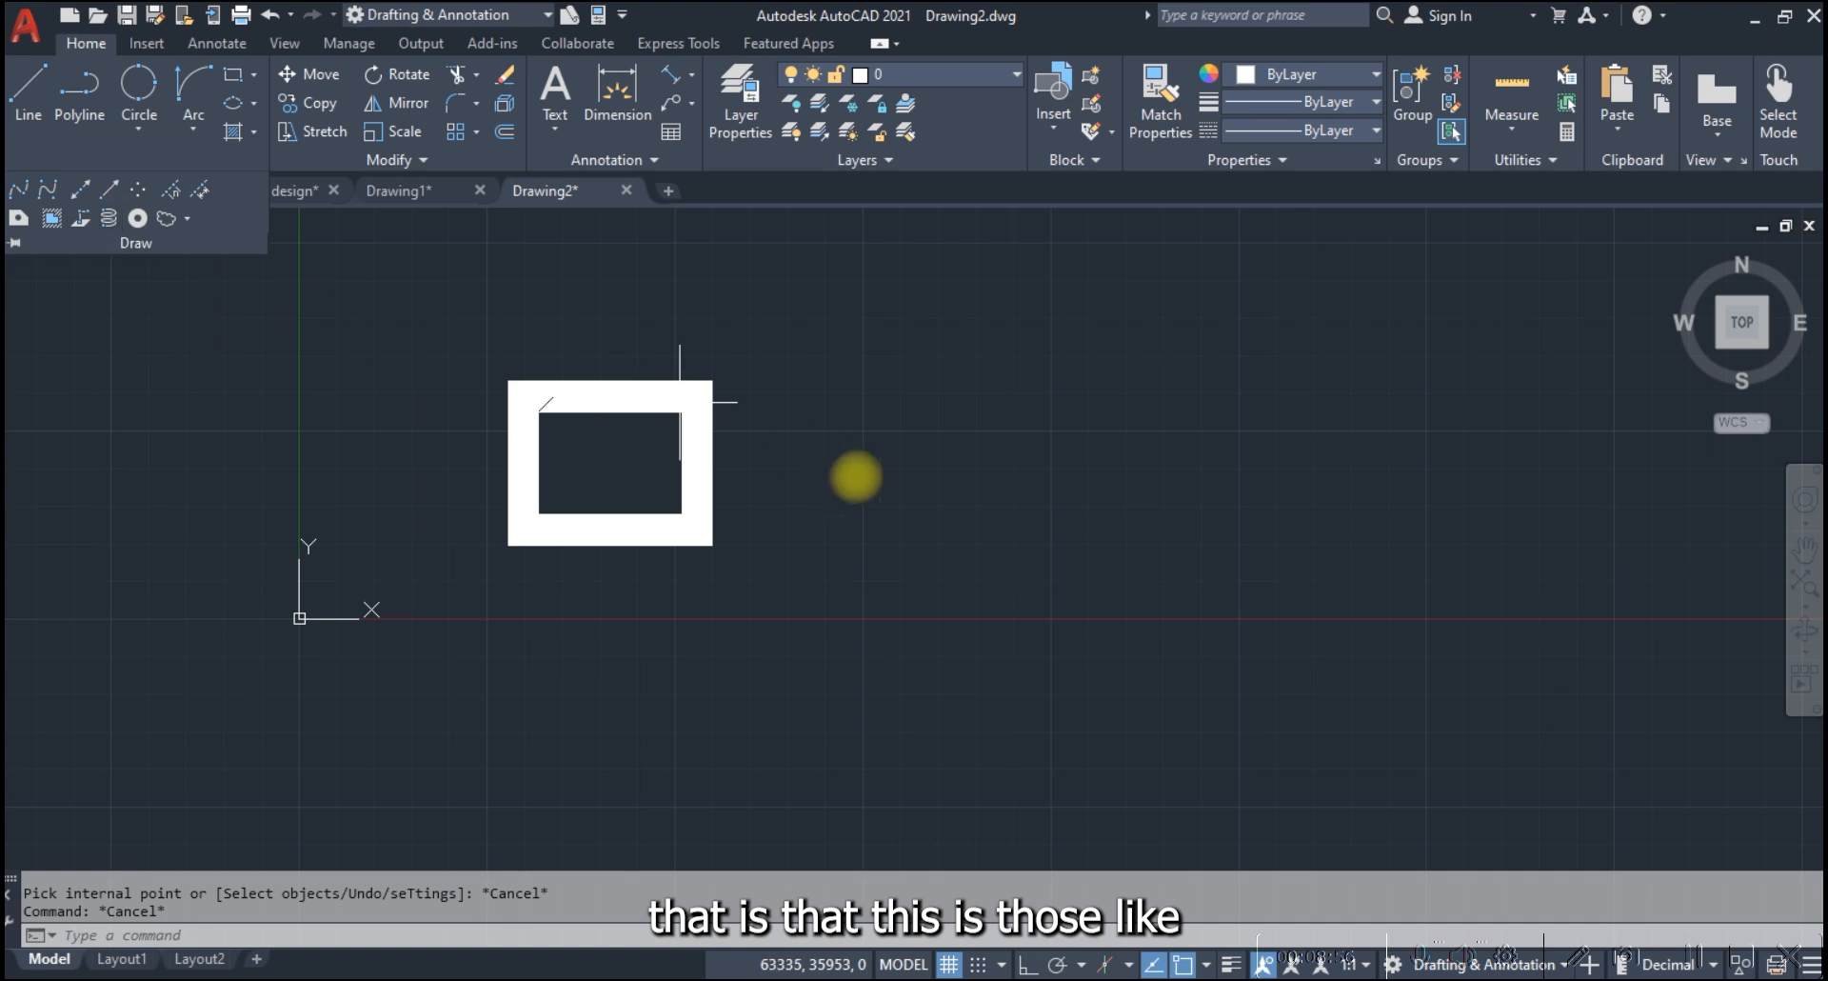
pyautogui.click(1144, 520)
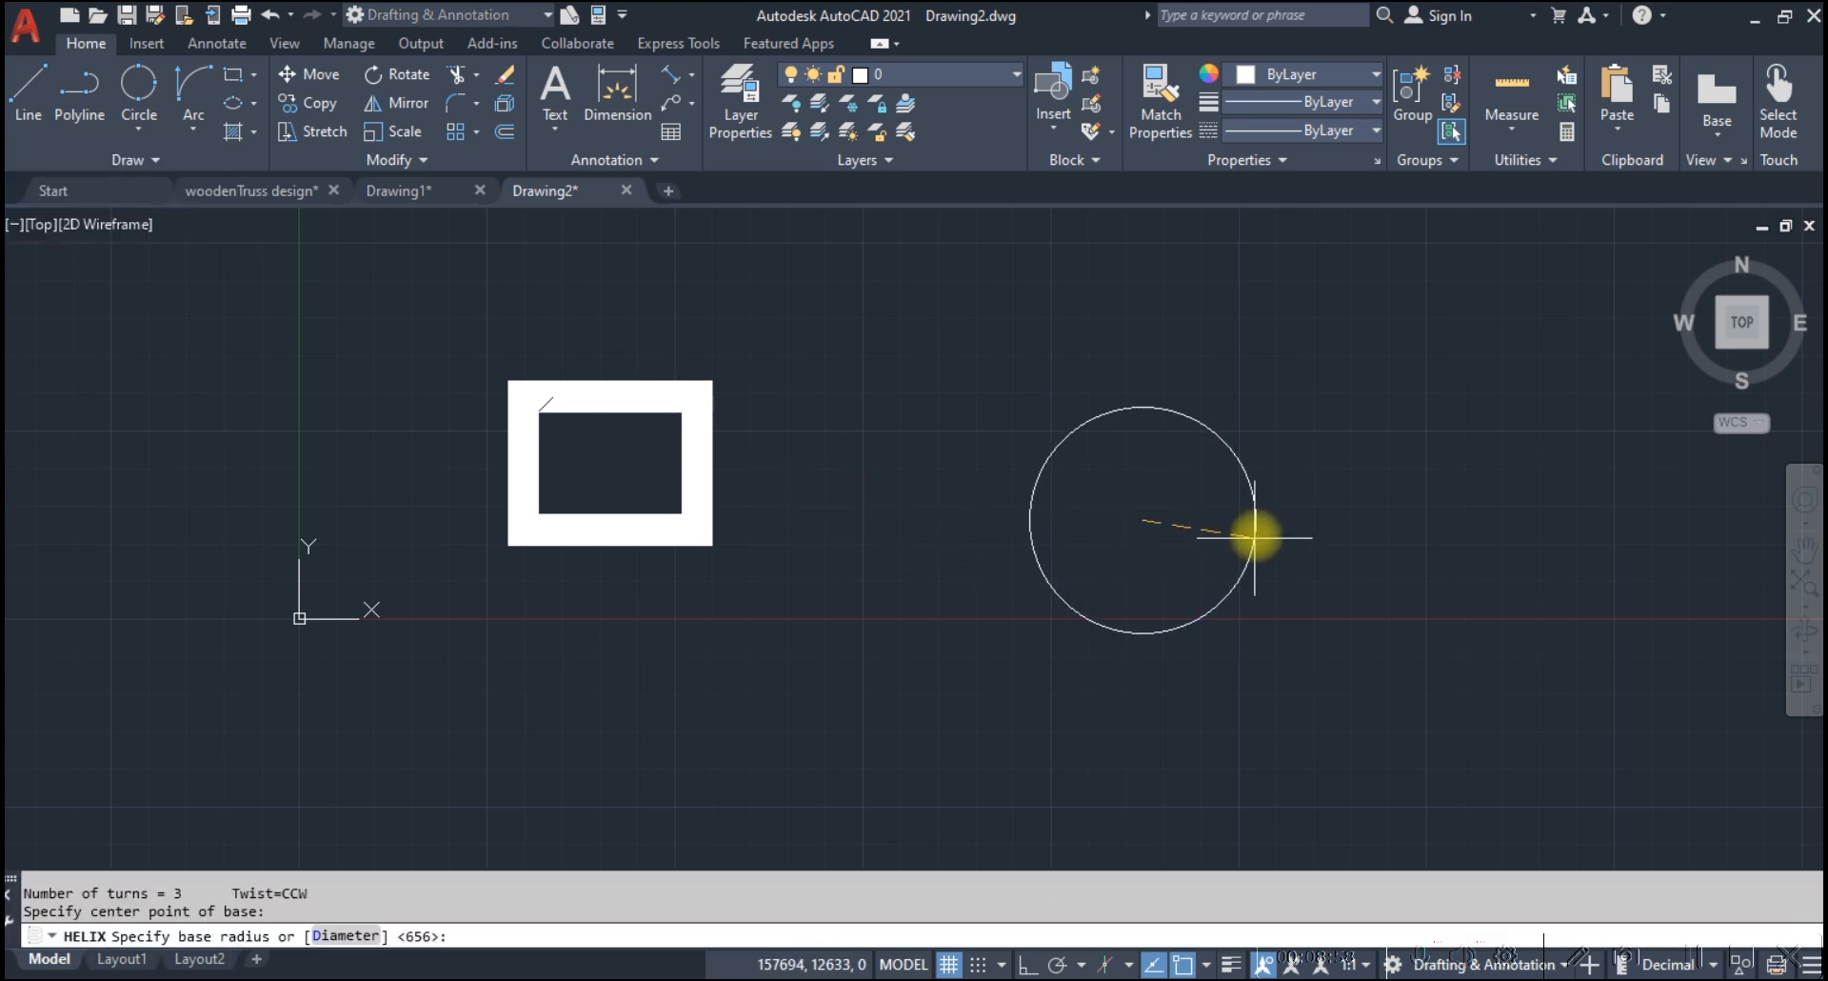
pyautogui.scroll(2, 1251, 526)
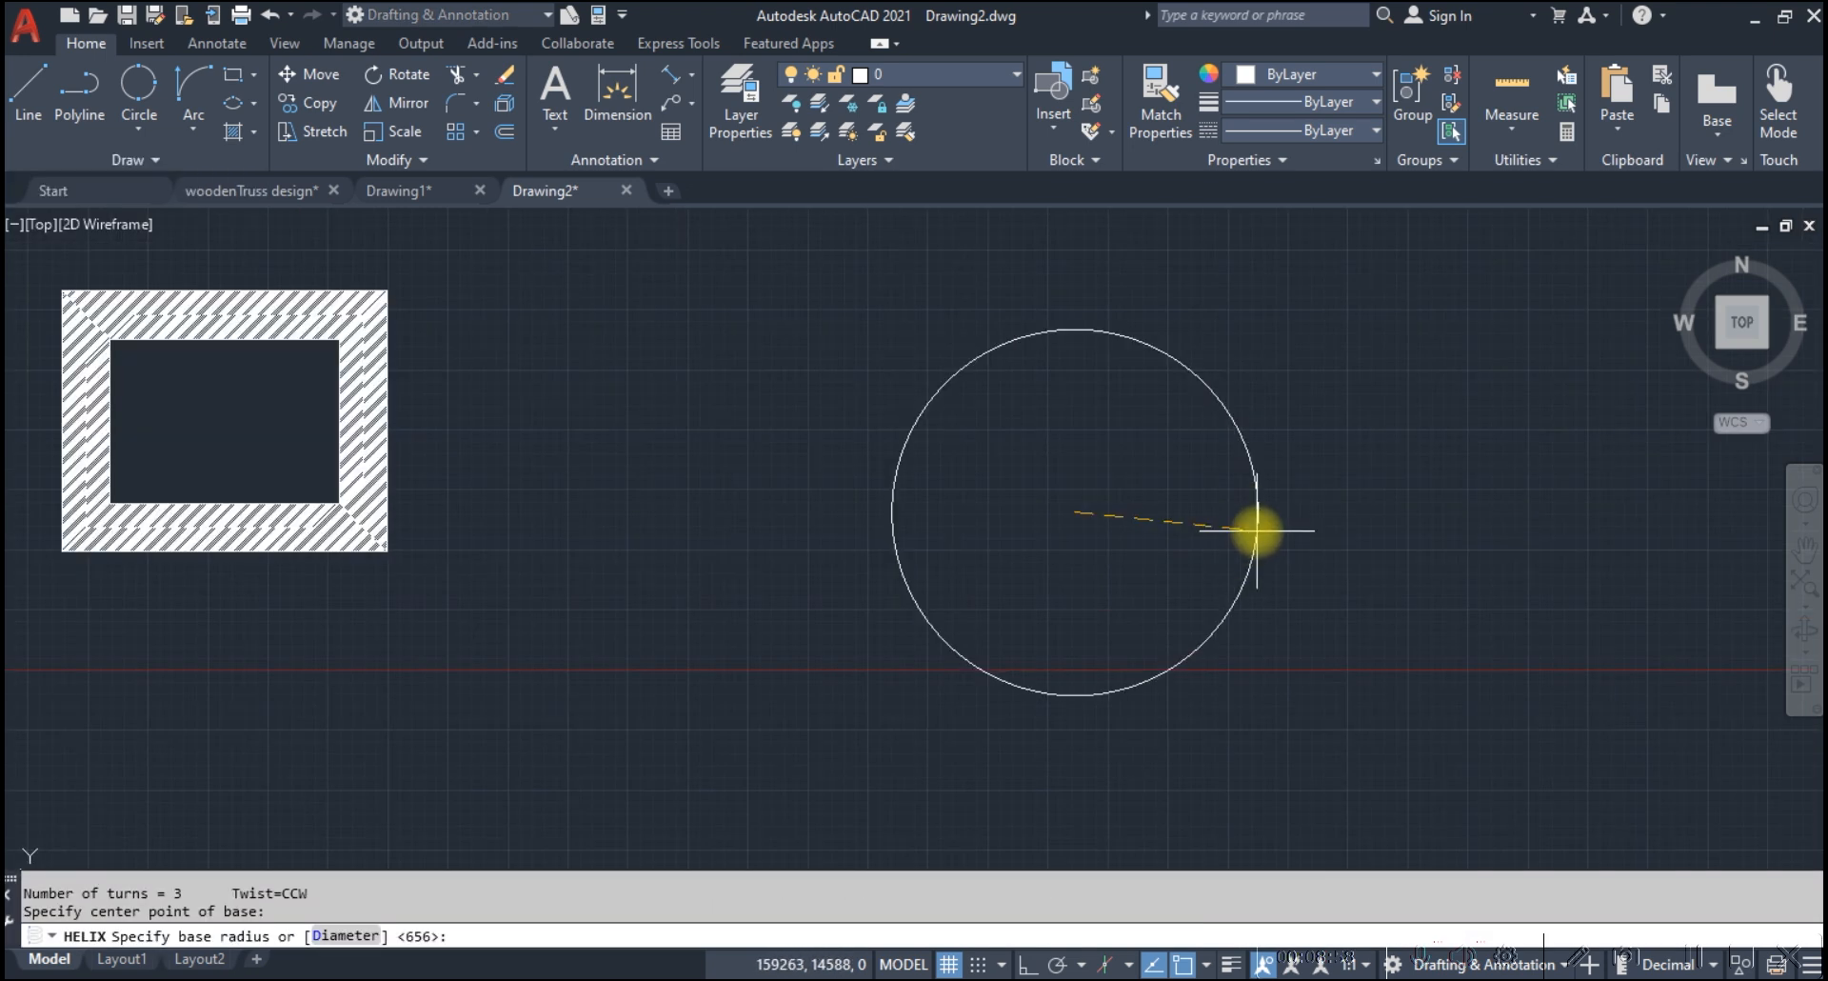
pyautogui.click(1242, 483)
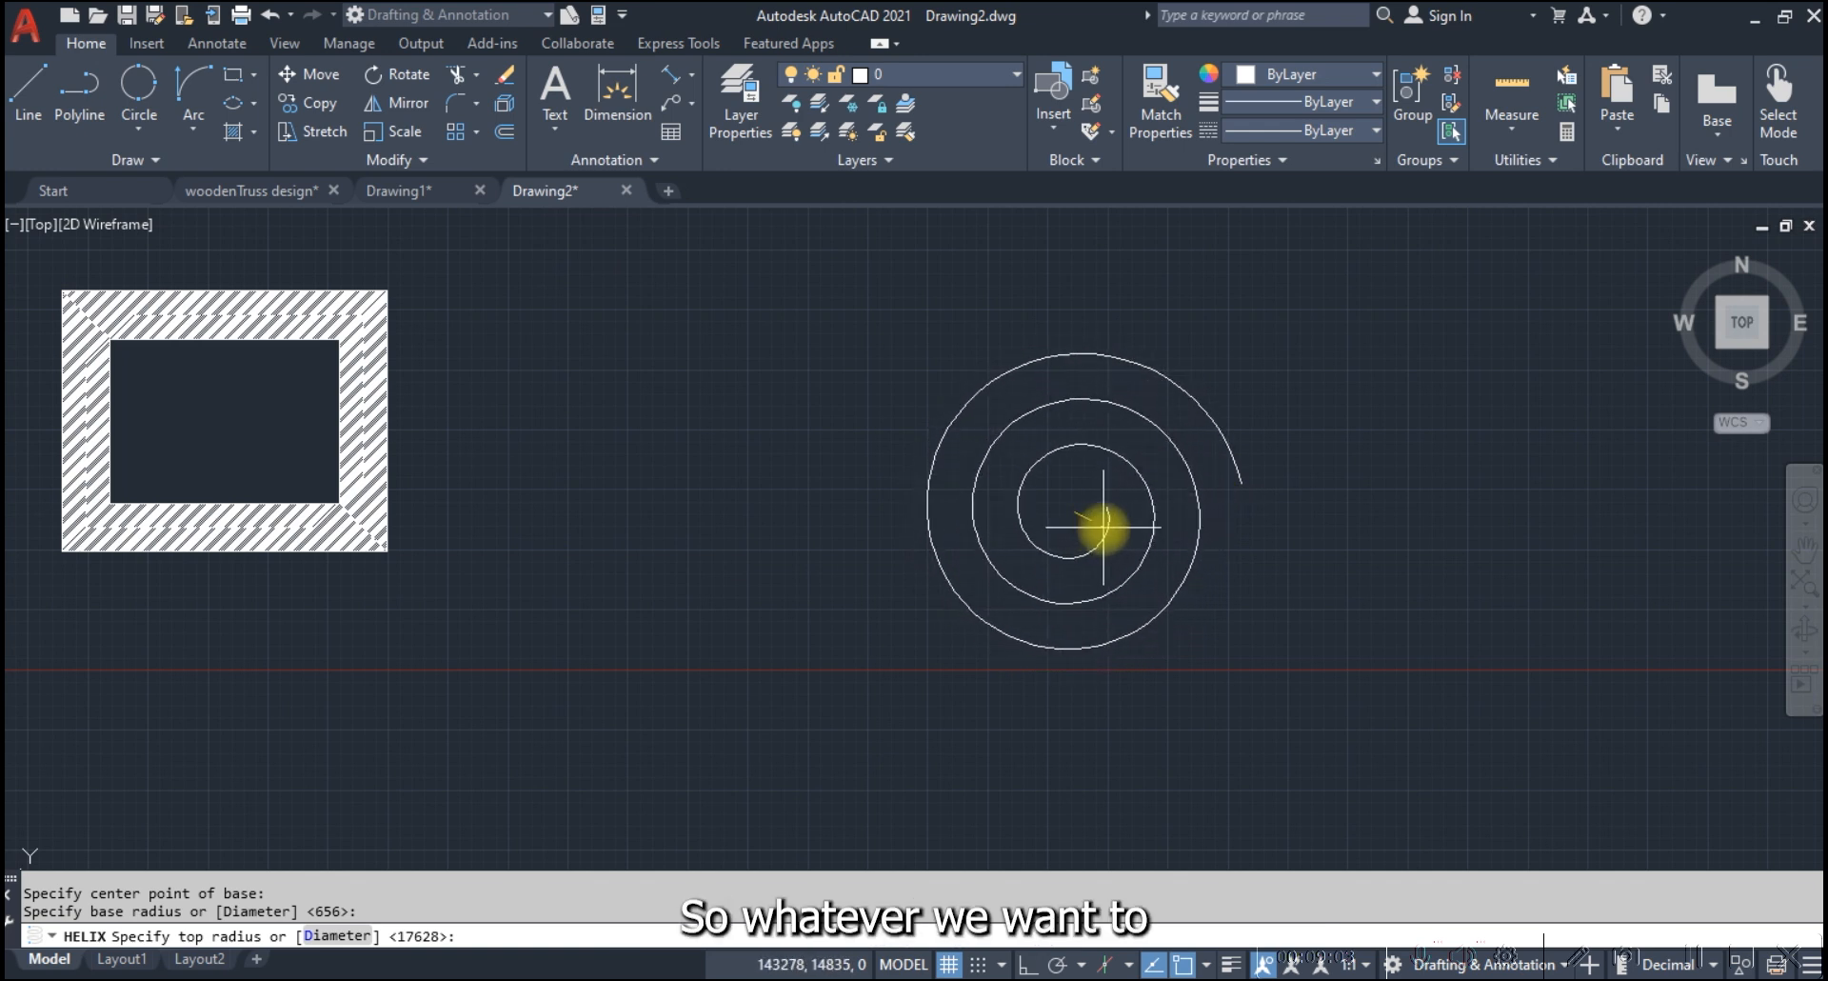
pyautogui.click(1105, 525)
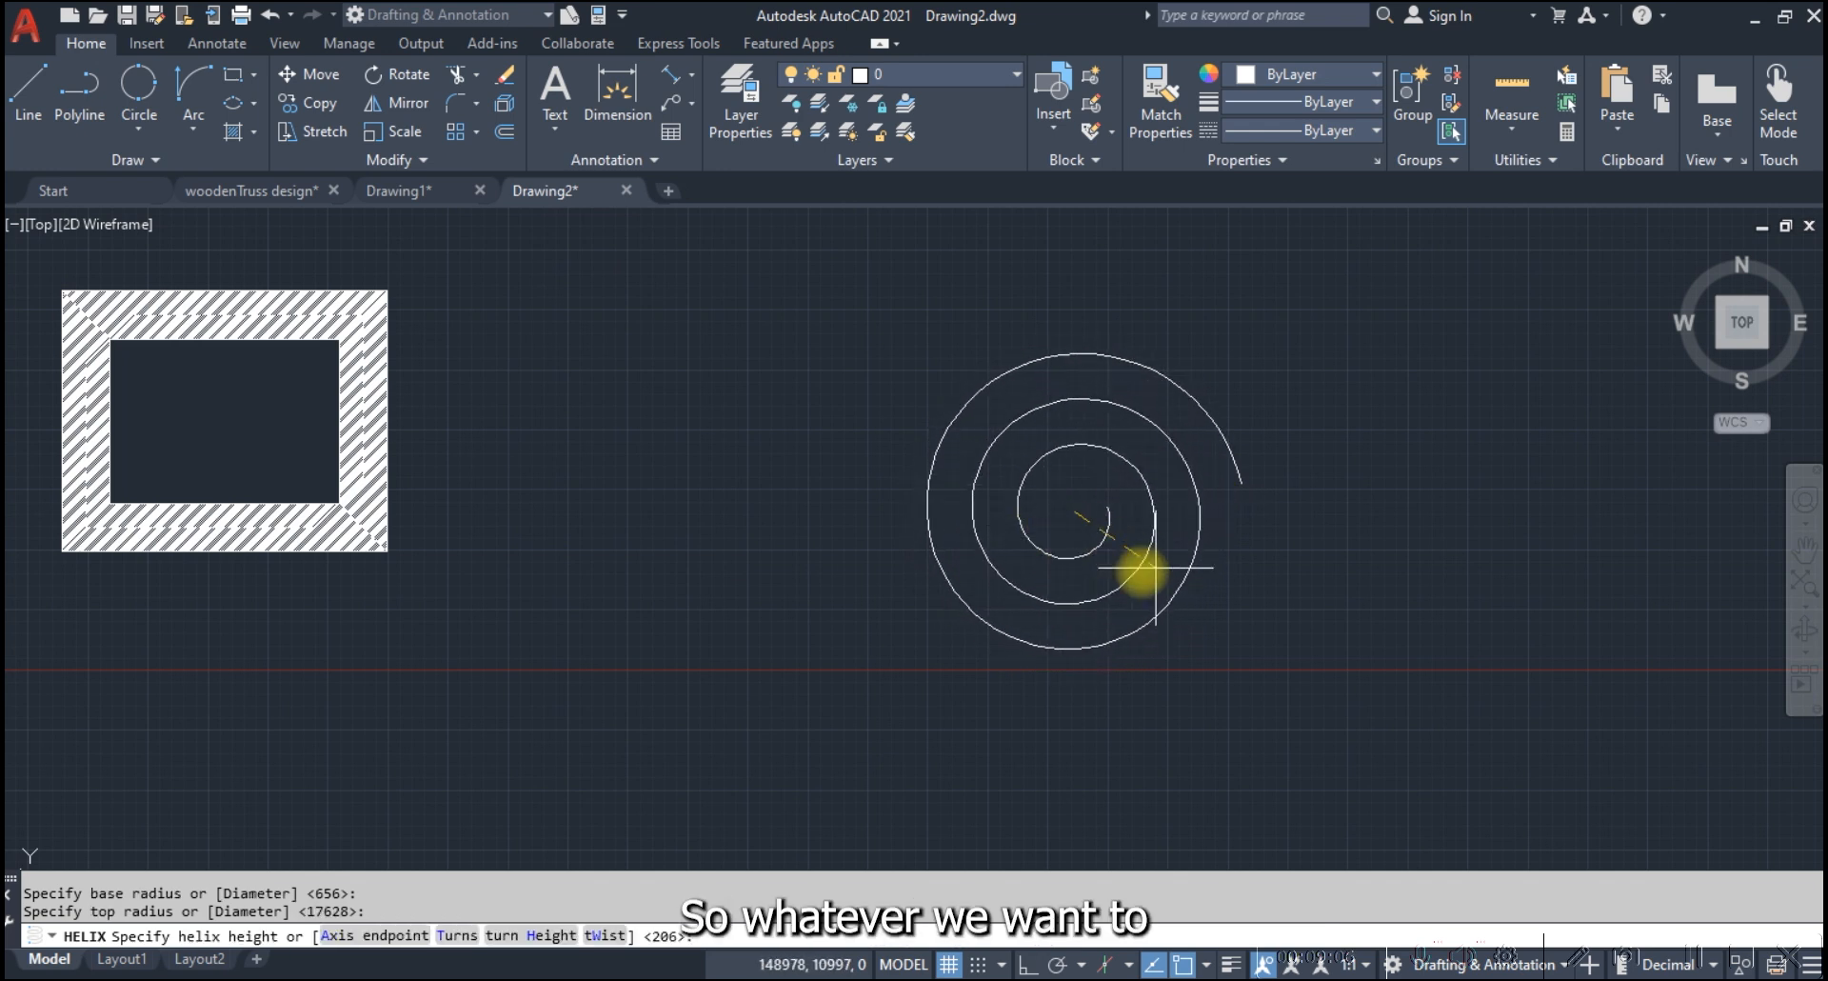
pyautogui.click(1008, 510)
pyautogui.scroll(-5, 967, 441)
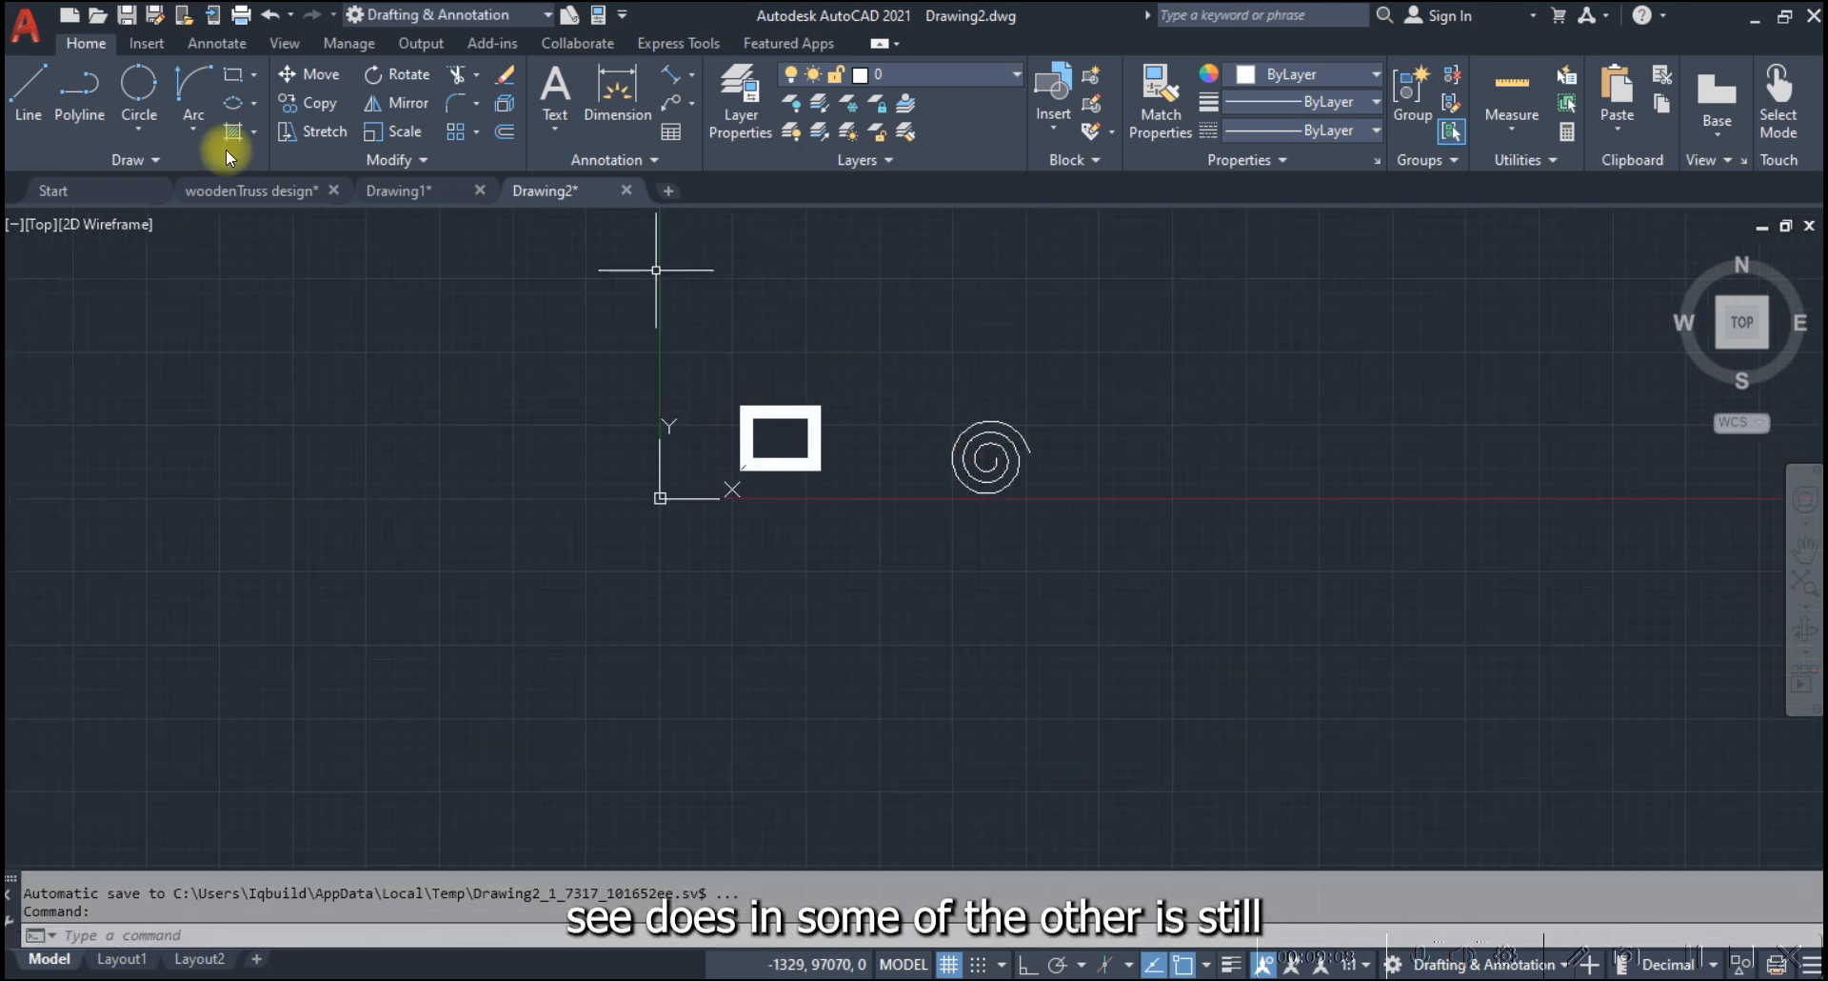
# Draw a filled donut just to the right of the helix, picking a small inside diameter and an outside diameter roughly three times larger
pyautogui.click(154, 161)
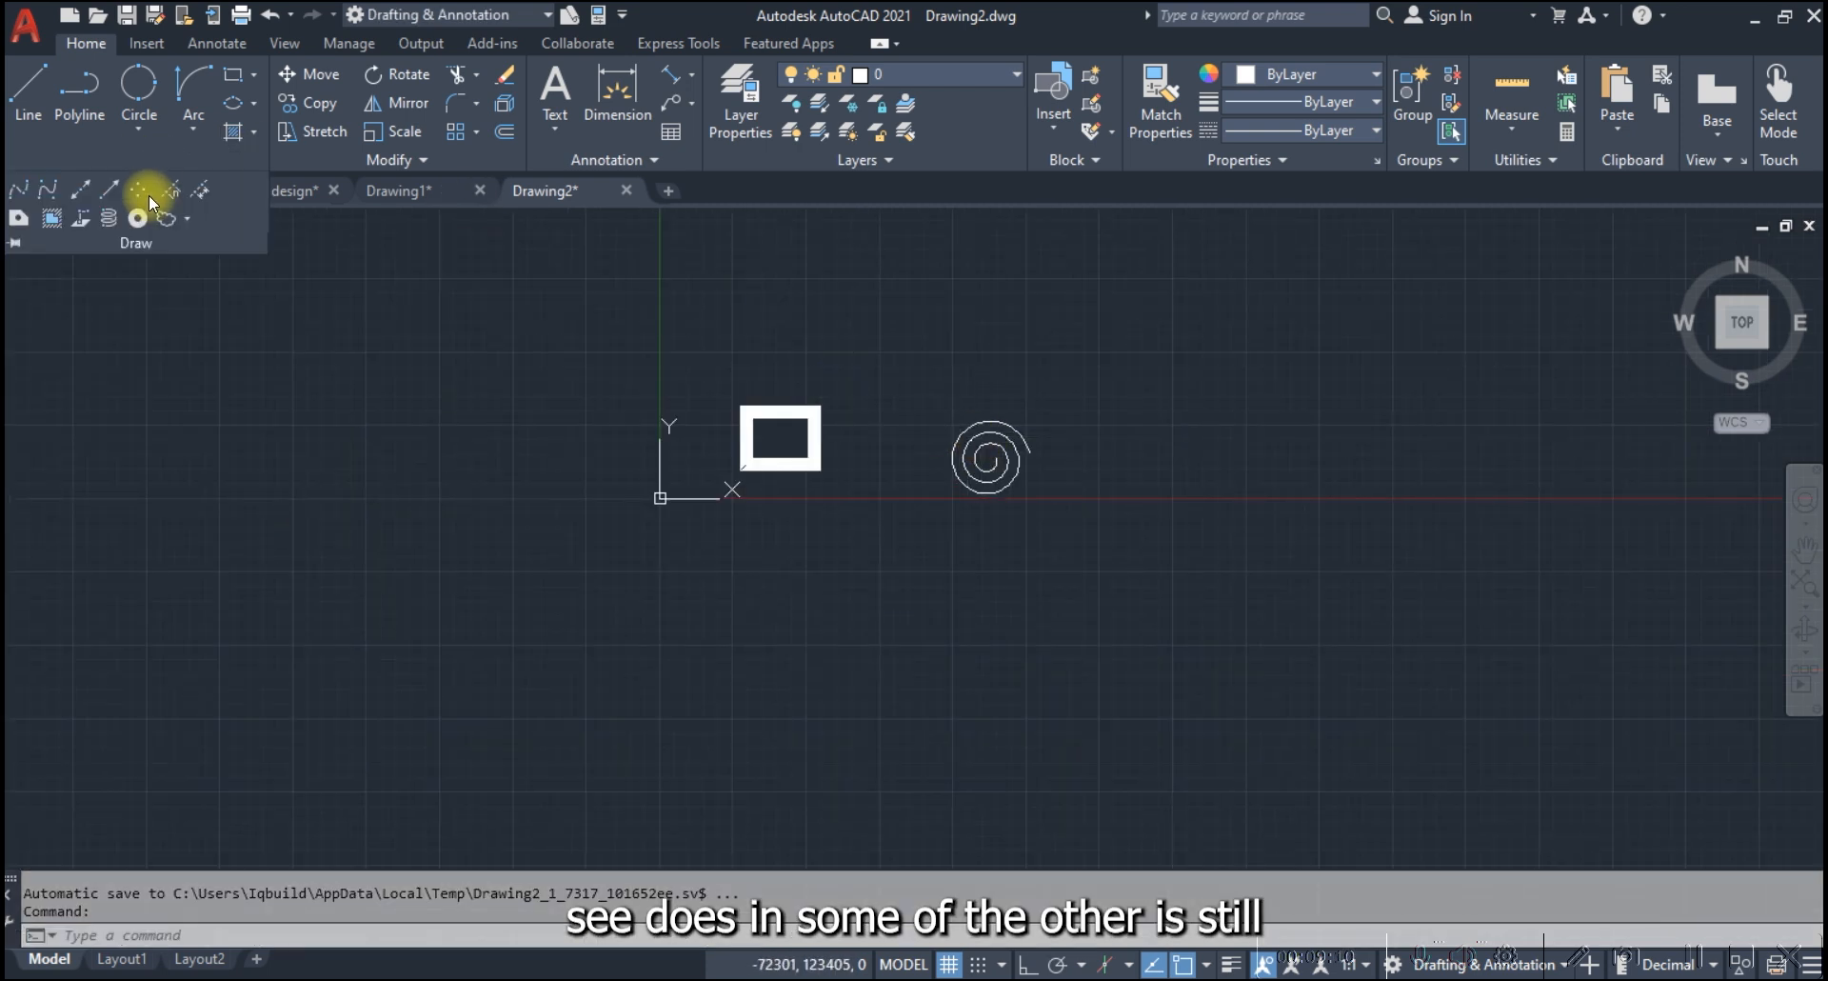
pyautogui.click(136, 219)
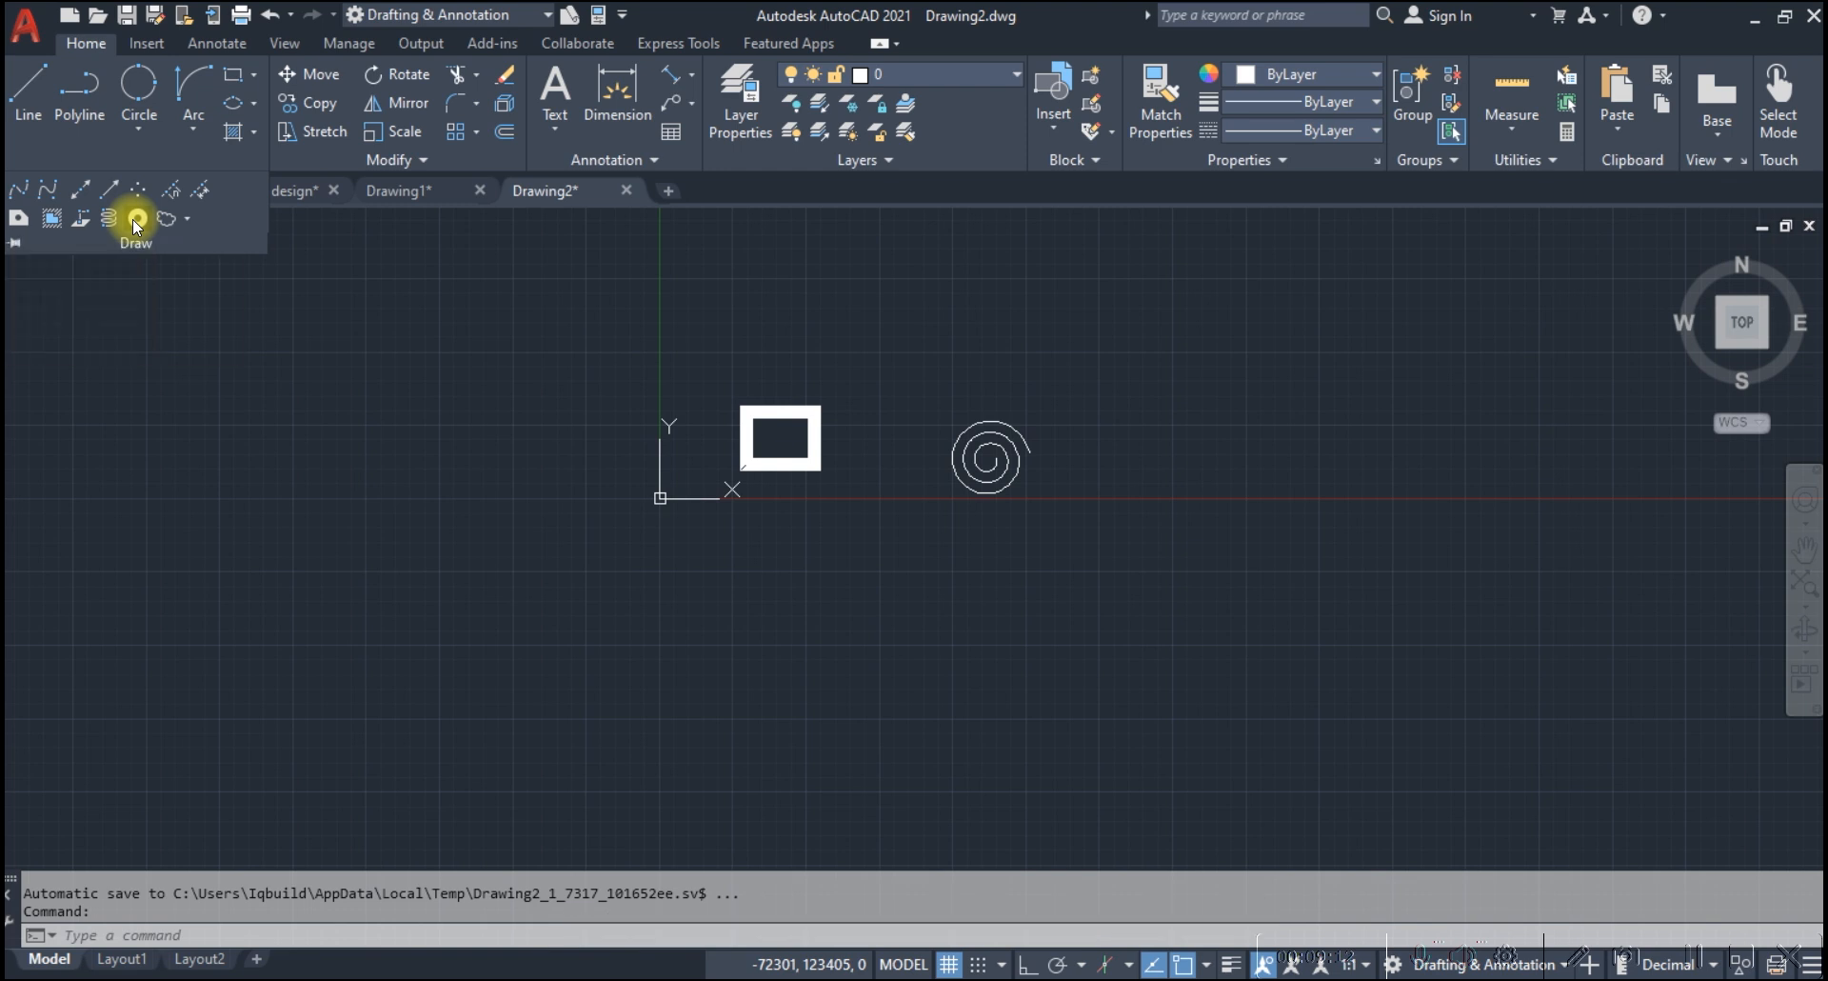
pyautogui.scroll(5, 1190, 437)
pyautogui.click(855, 568)
pyautogui.click(895, 530)
pyautogui.click(938, 539)
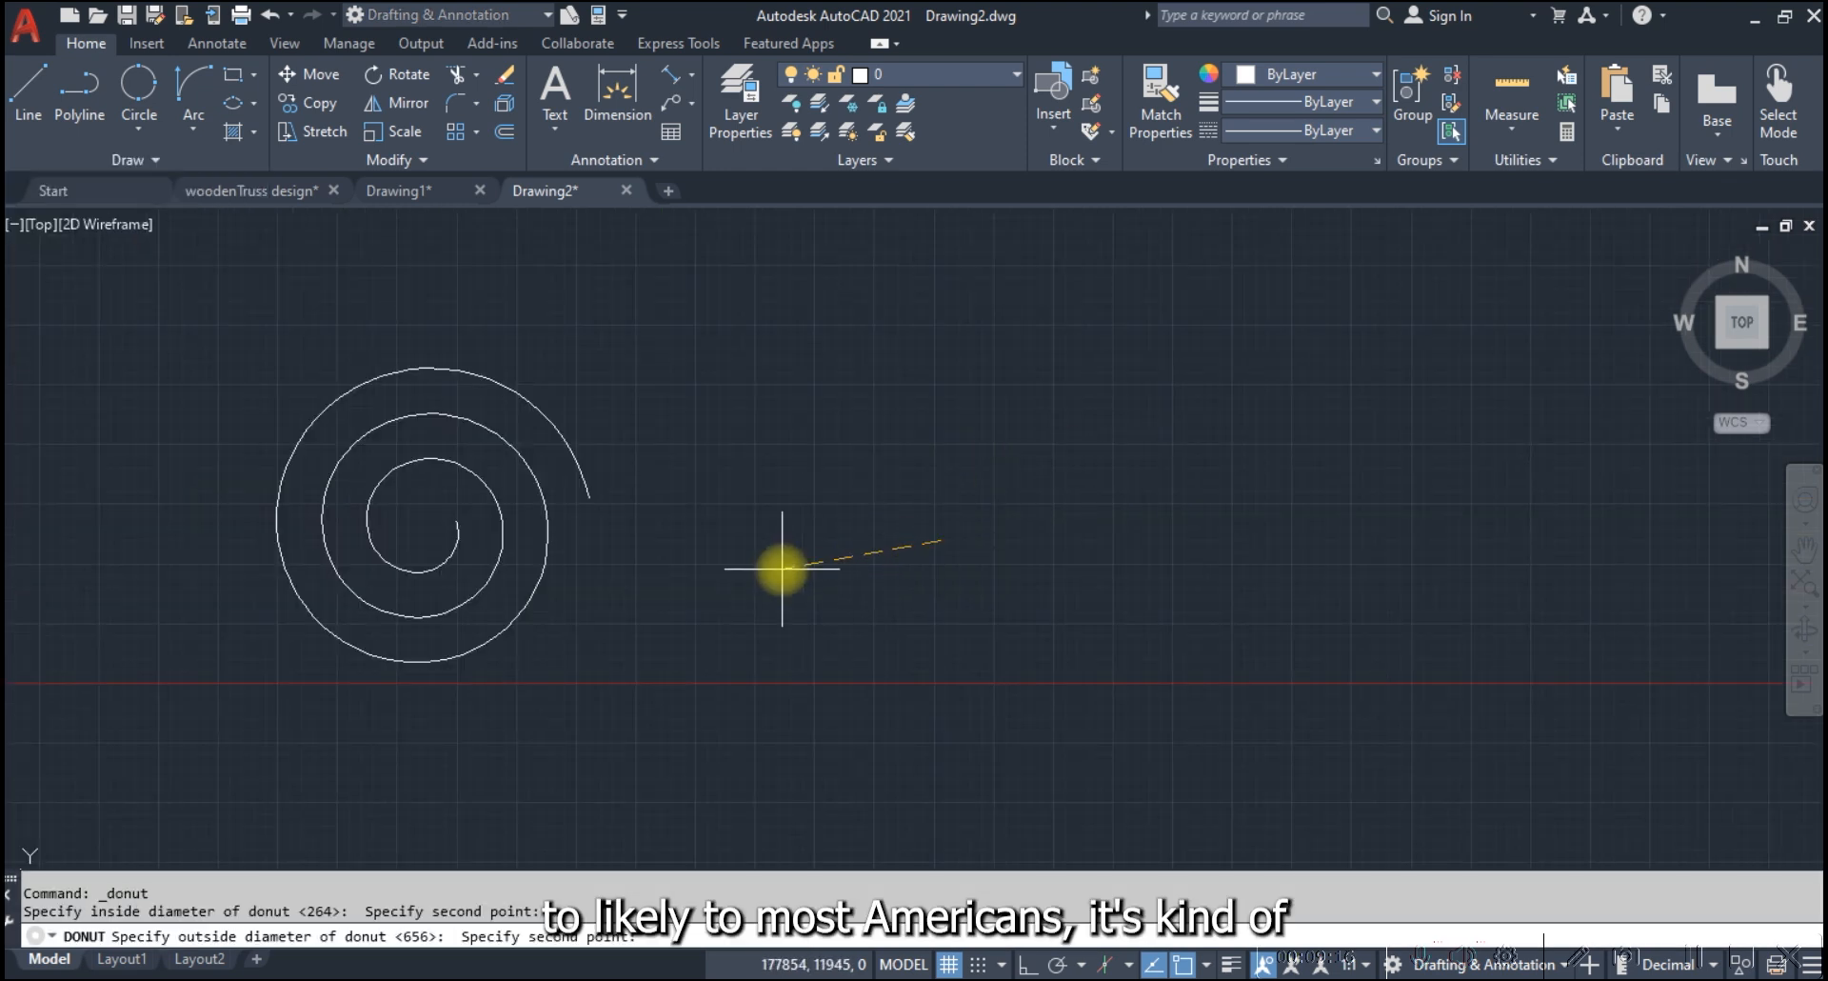
pyautogui.click(775, 560)
pyautogui.scroll(-5, 947, 506)
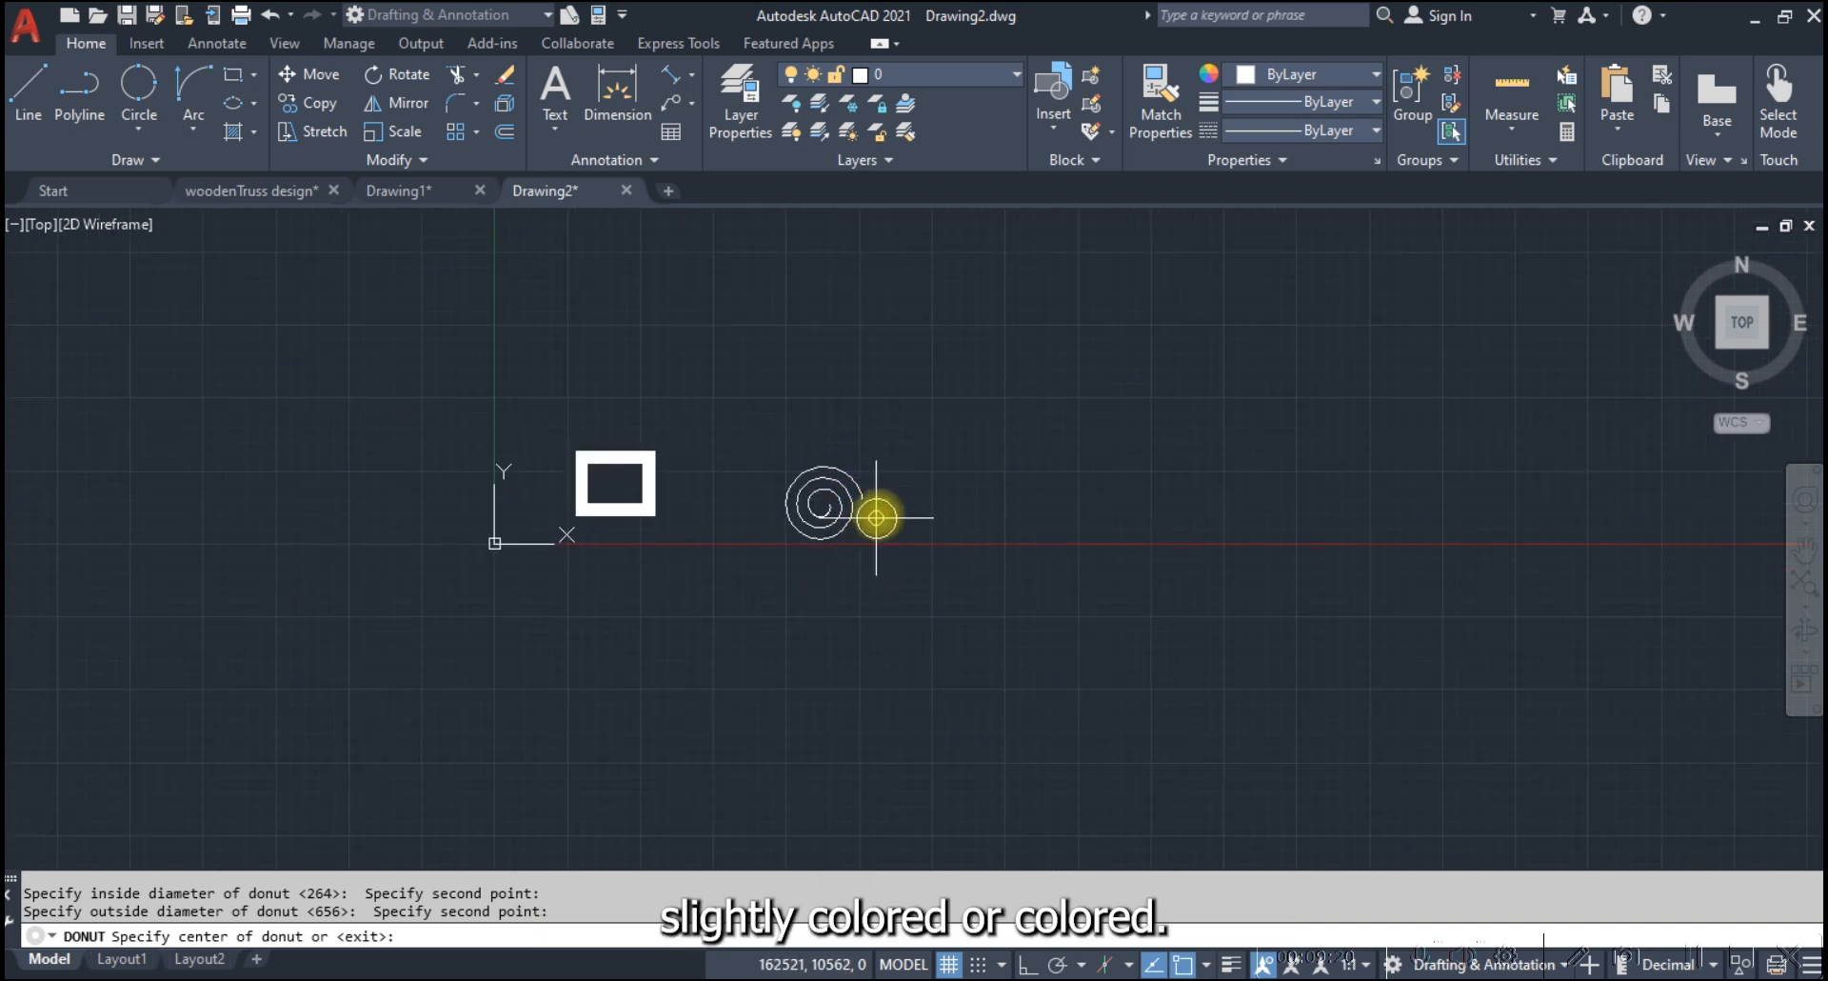
pyautogui.scroll(8, 887, 498)
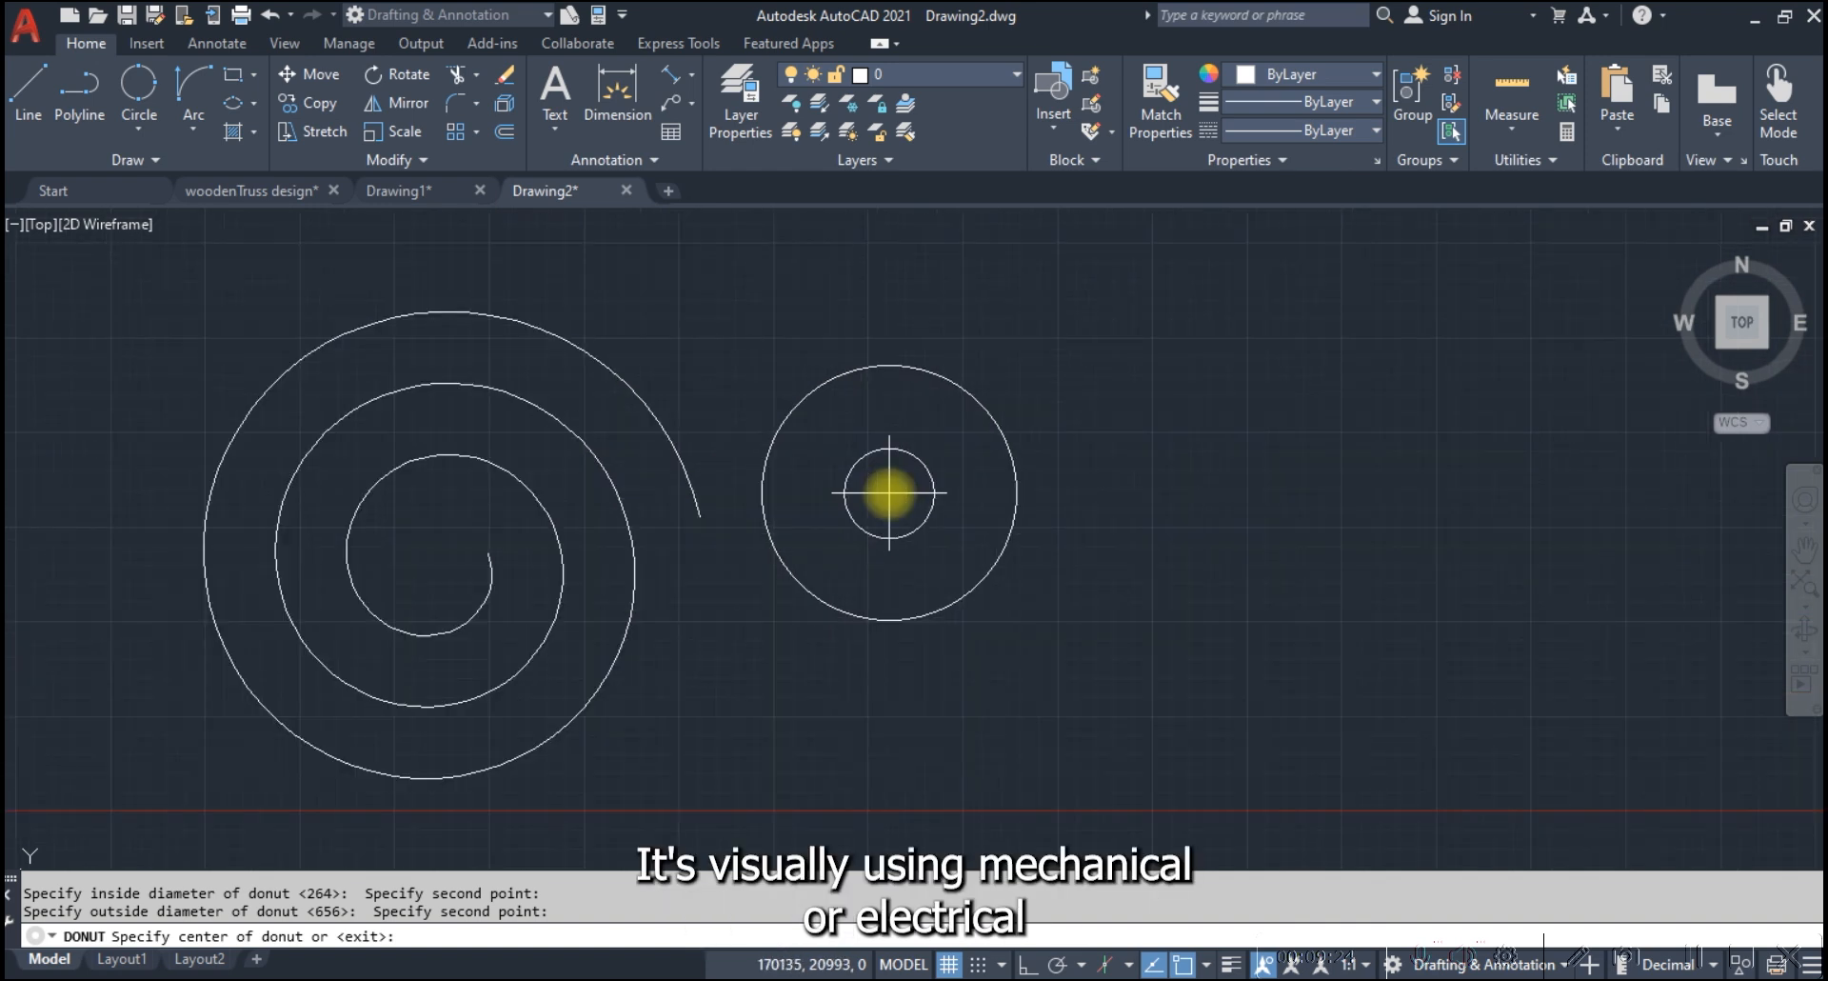
pyautogui.scroll(-8, 902, 552)
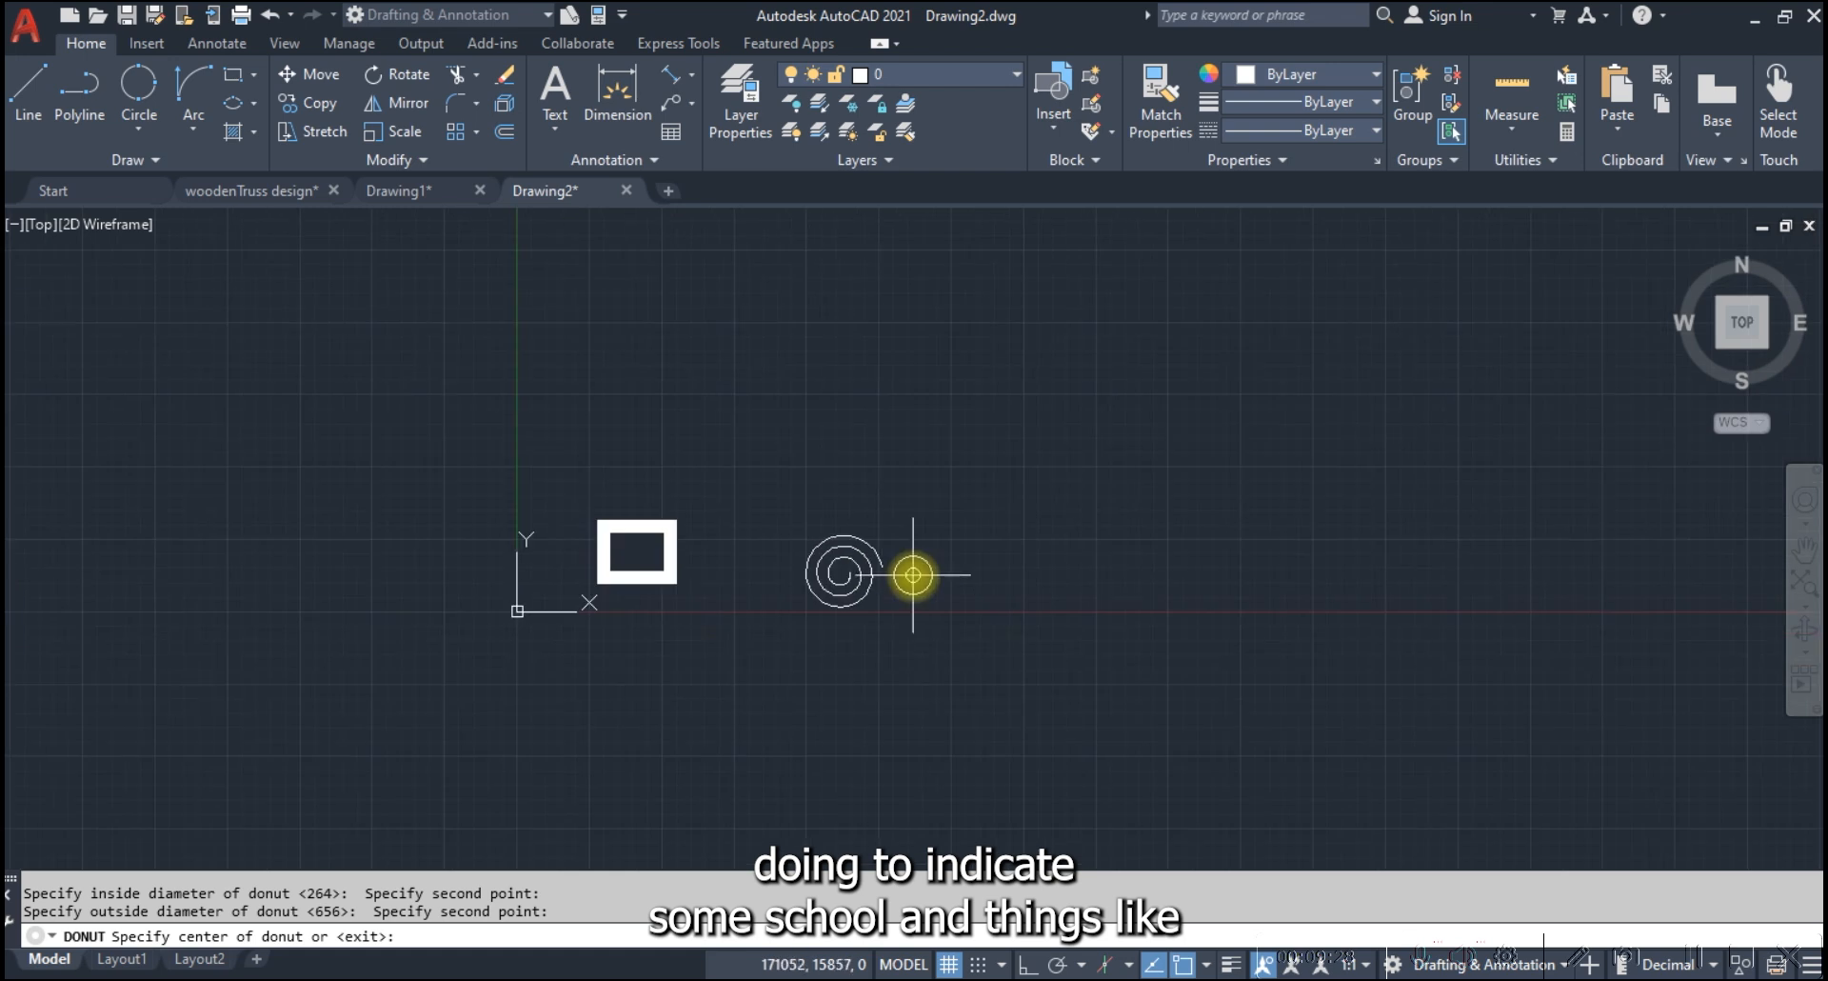
pyautogui.scroll(4, 913, 574)
pyautogui.click(931, 571)
# Place three more donuts of the same size in a horizontal row to the right of the first one
pyautogui.scroll(6, 957, 554)
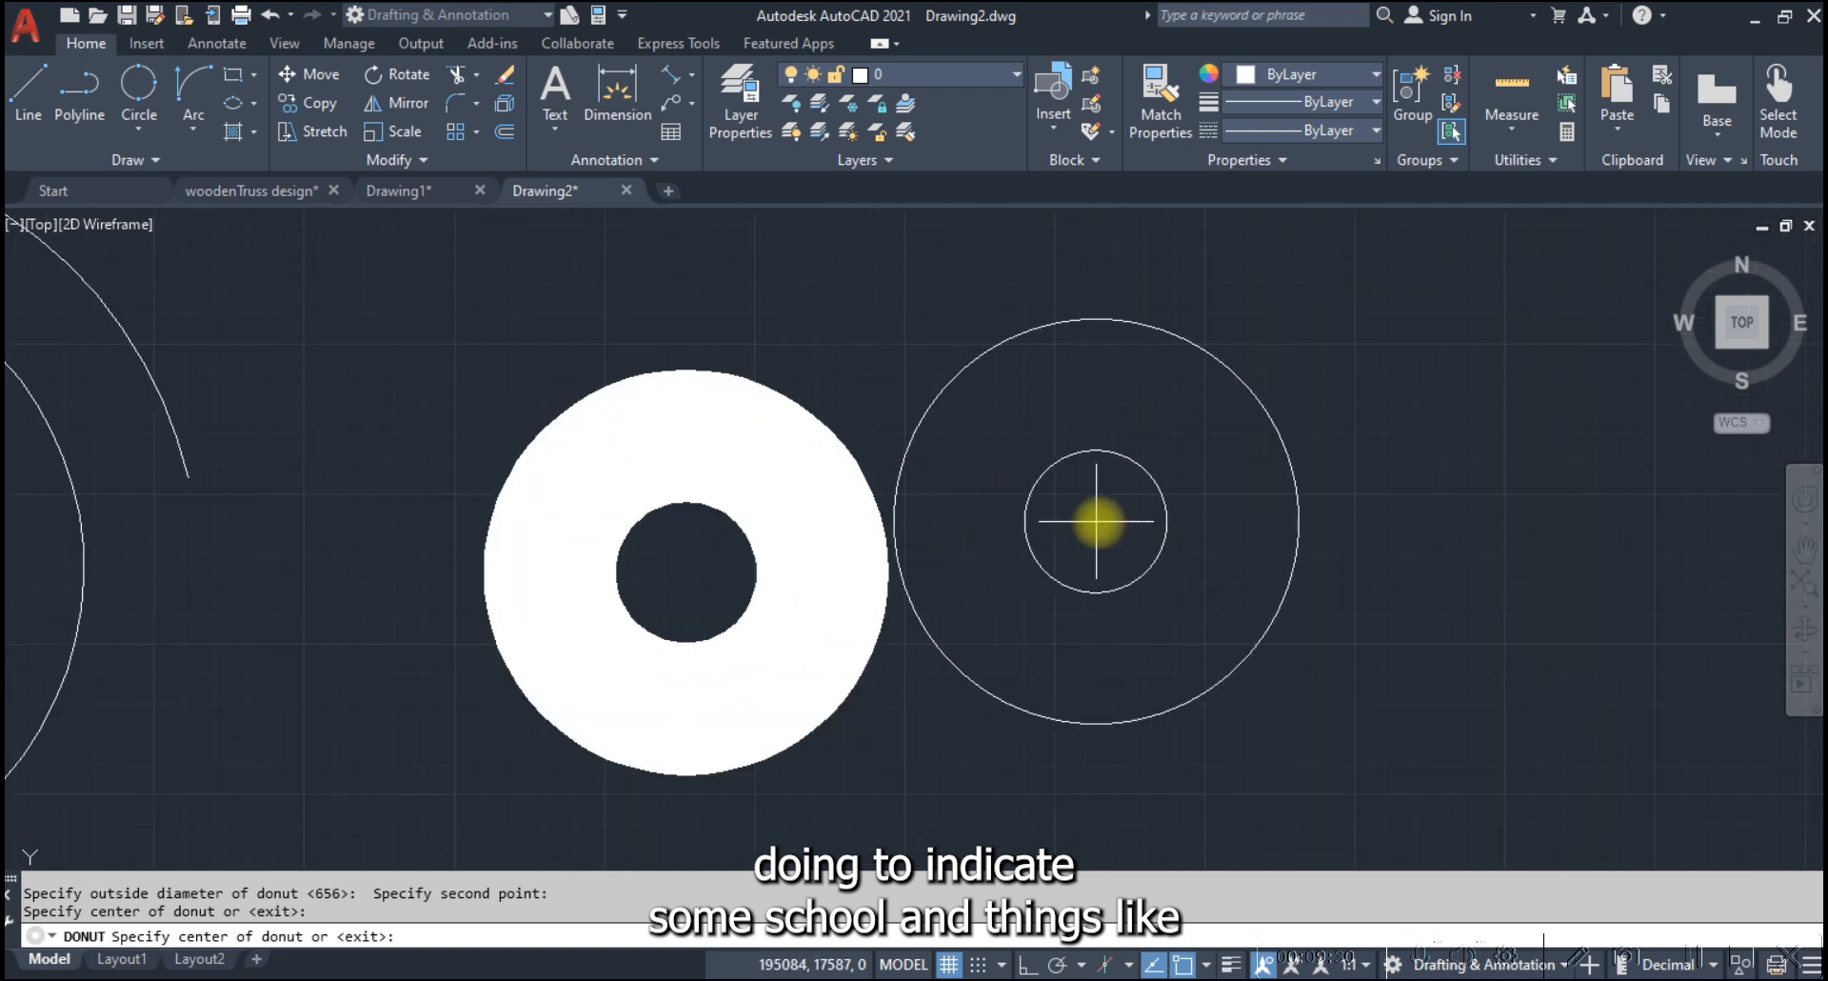
pyautogui.scroll(-6, 1099, 523)
pyautogui.click(1163, 535)
pyautogui.click(1383, 534)
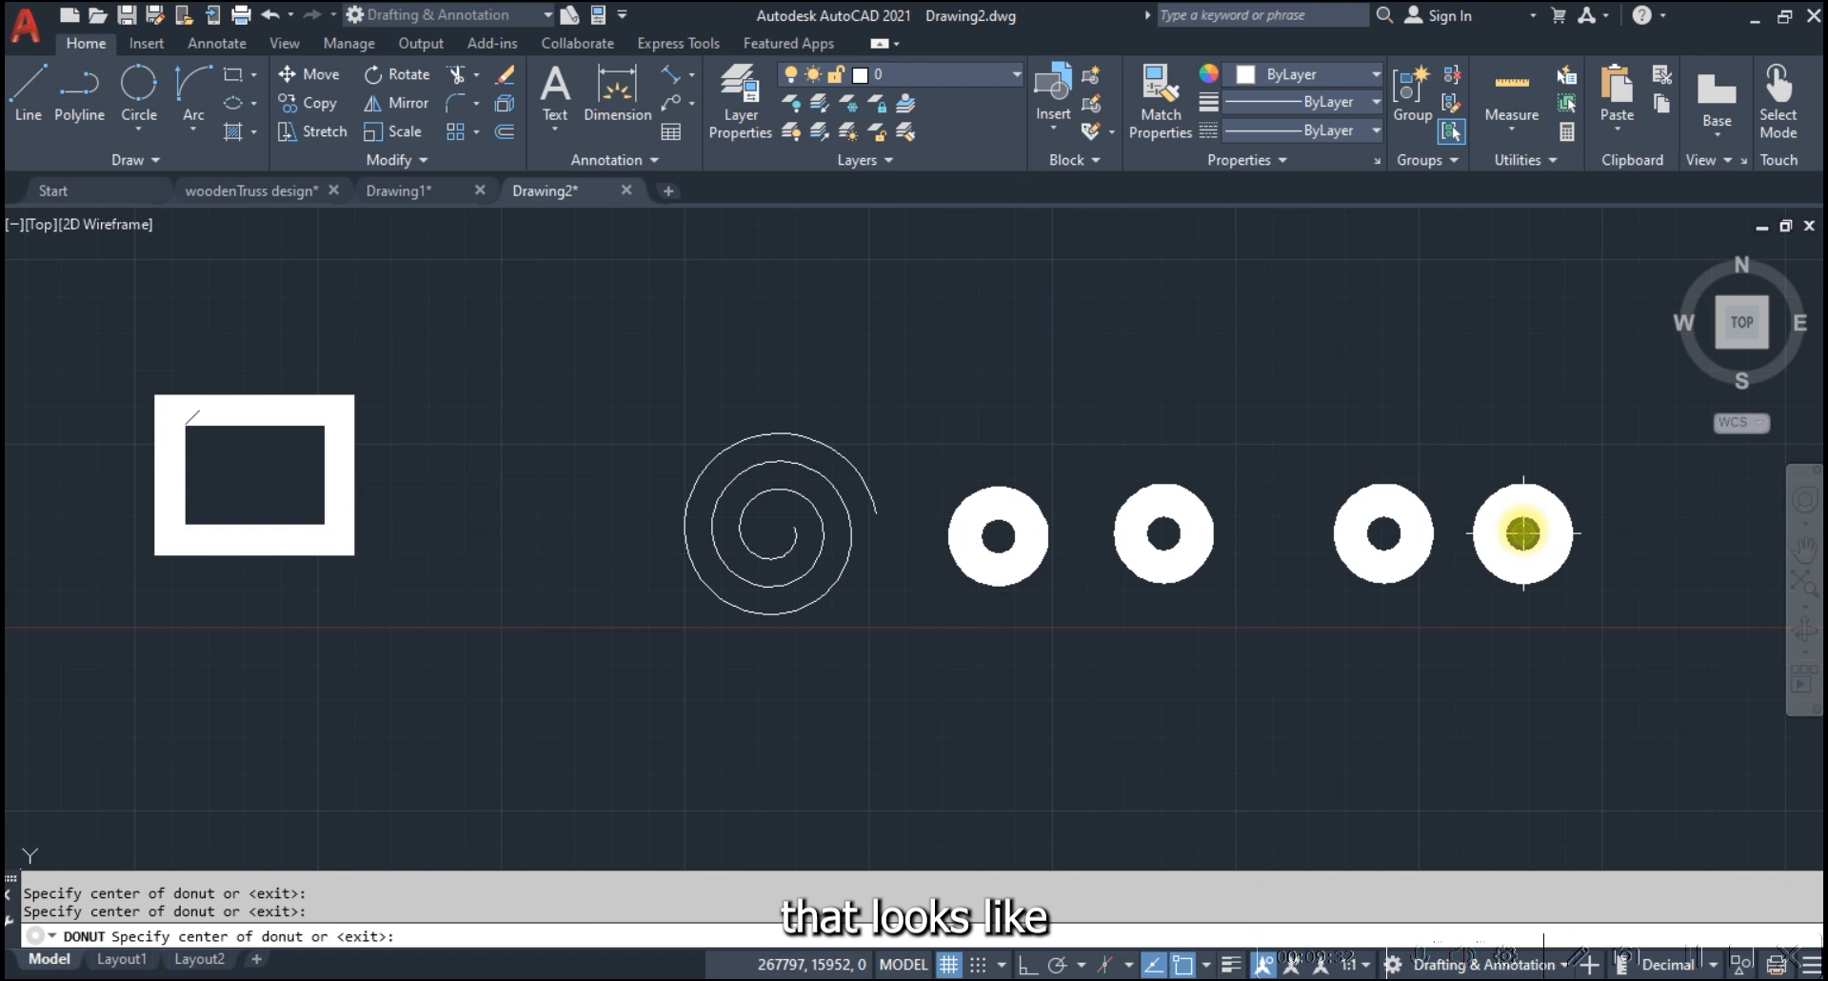
pyautogui.click(1523, 533)
pyautogui.press('Escape')
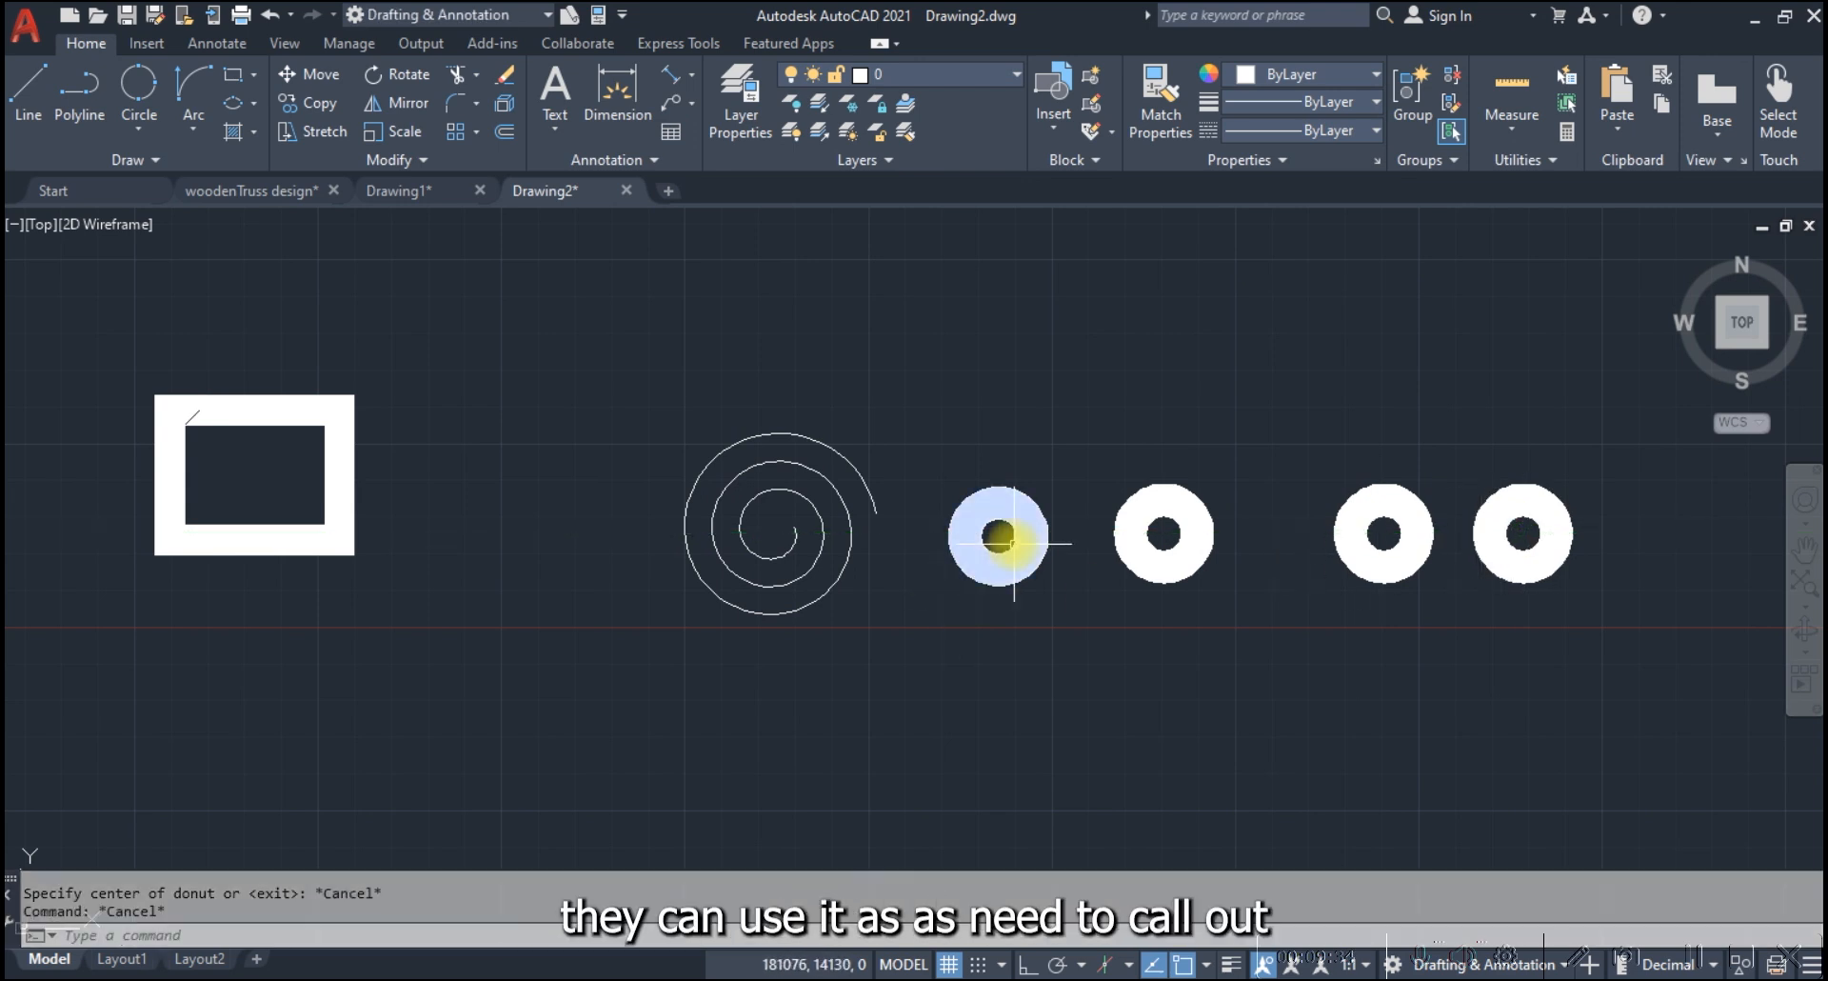
pyautogui.click(175, 153)
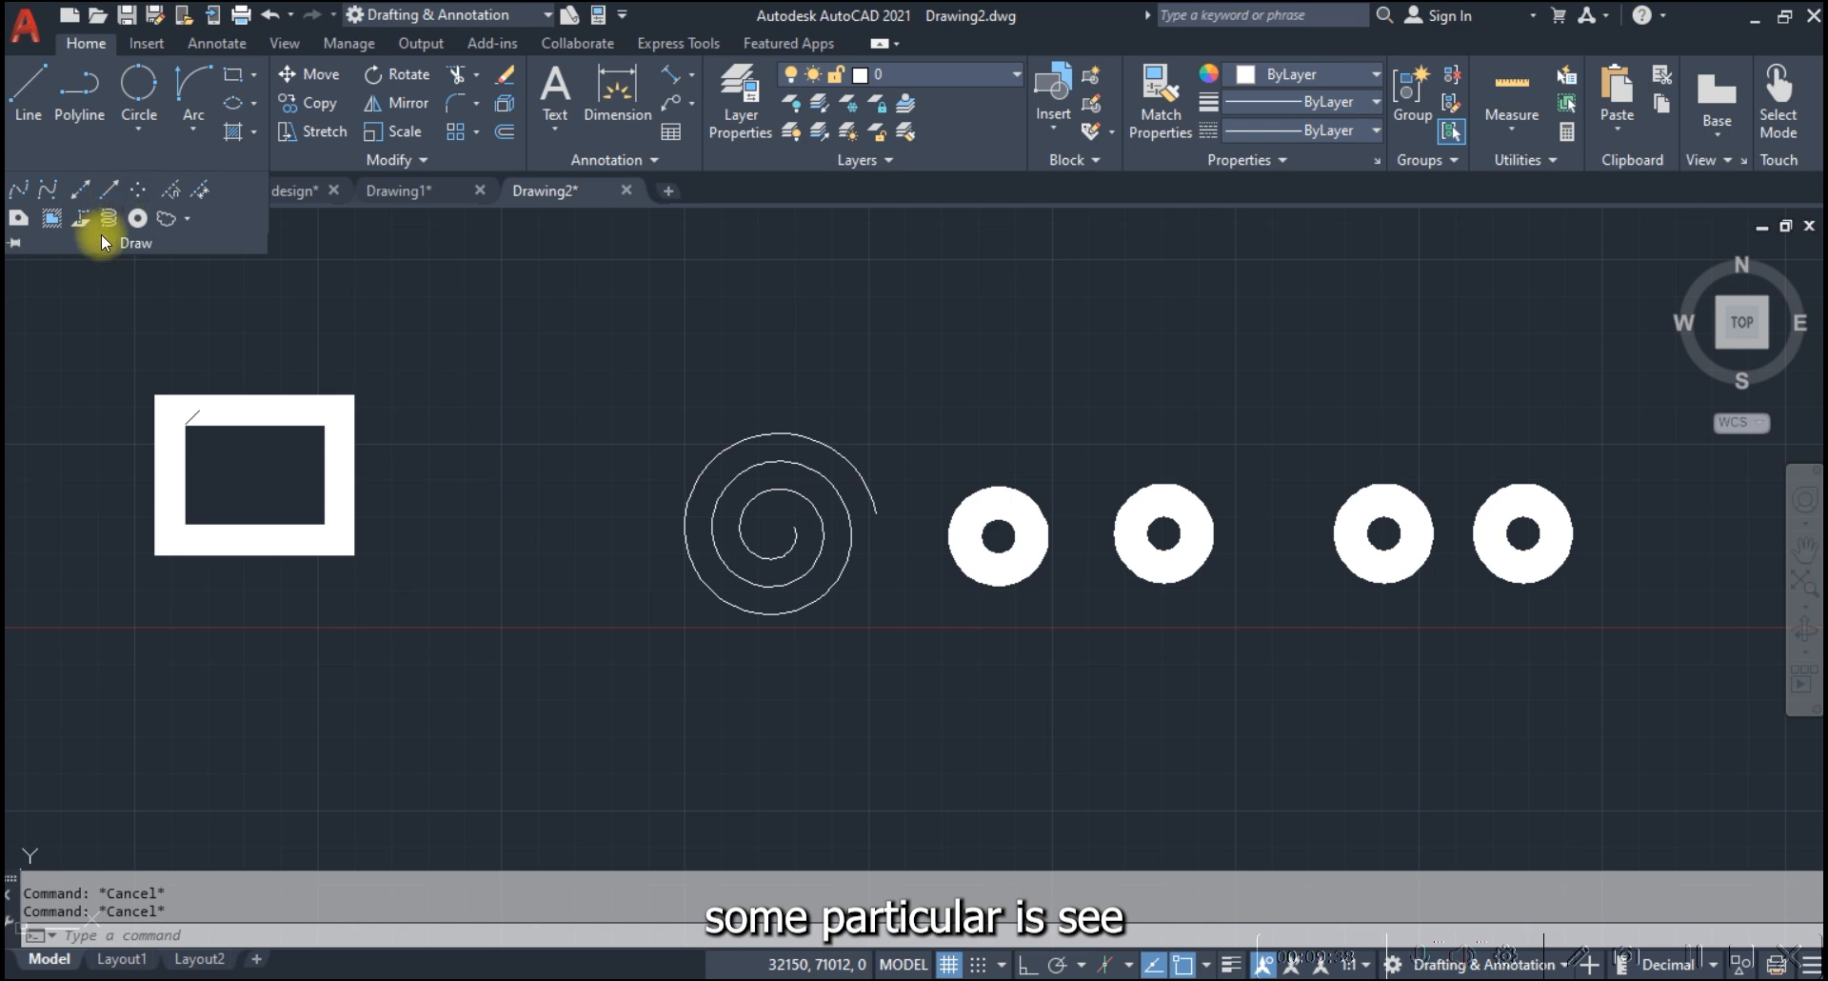
pyautogui.click(190, 218)
pyautogui.click(152, 246)
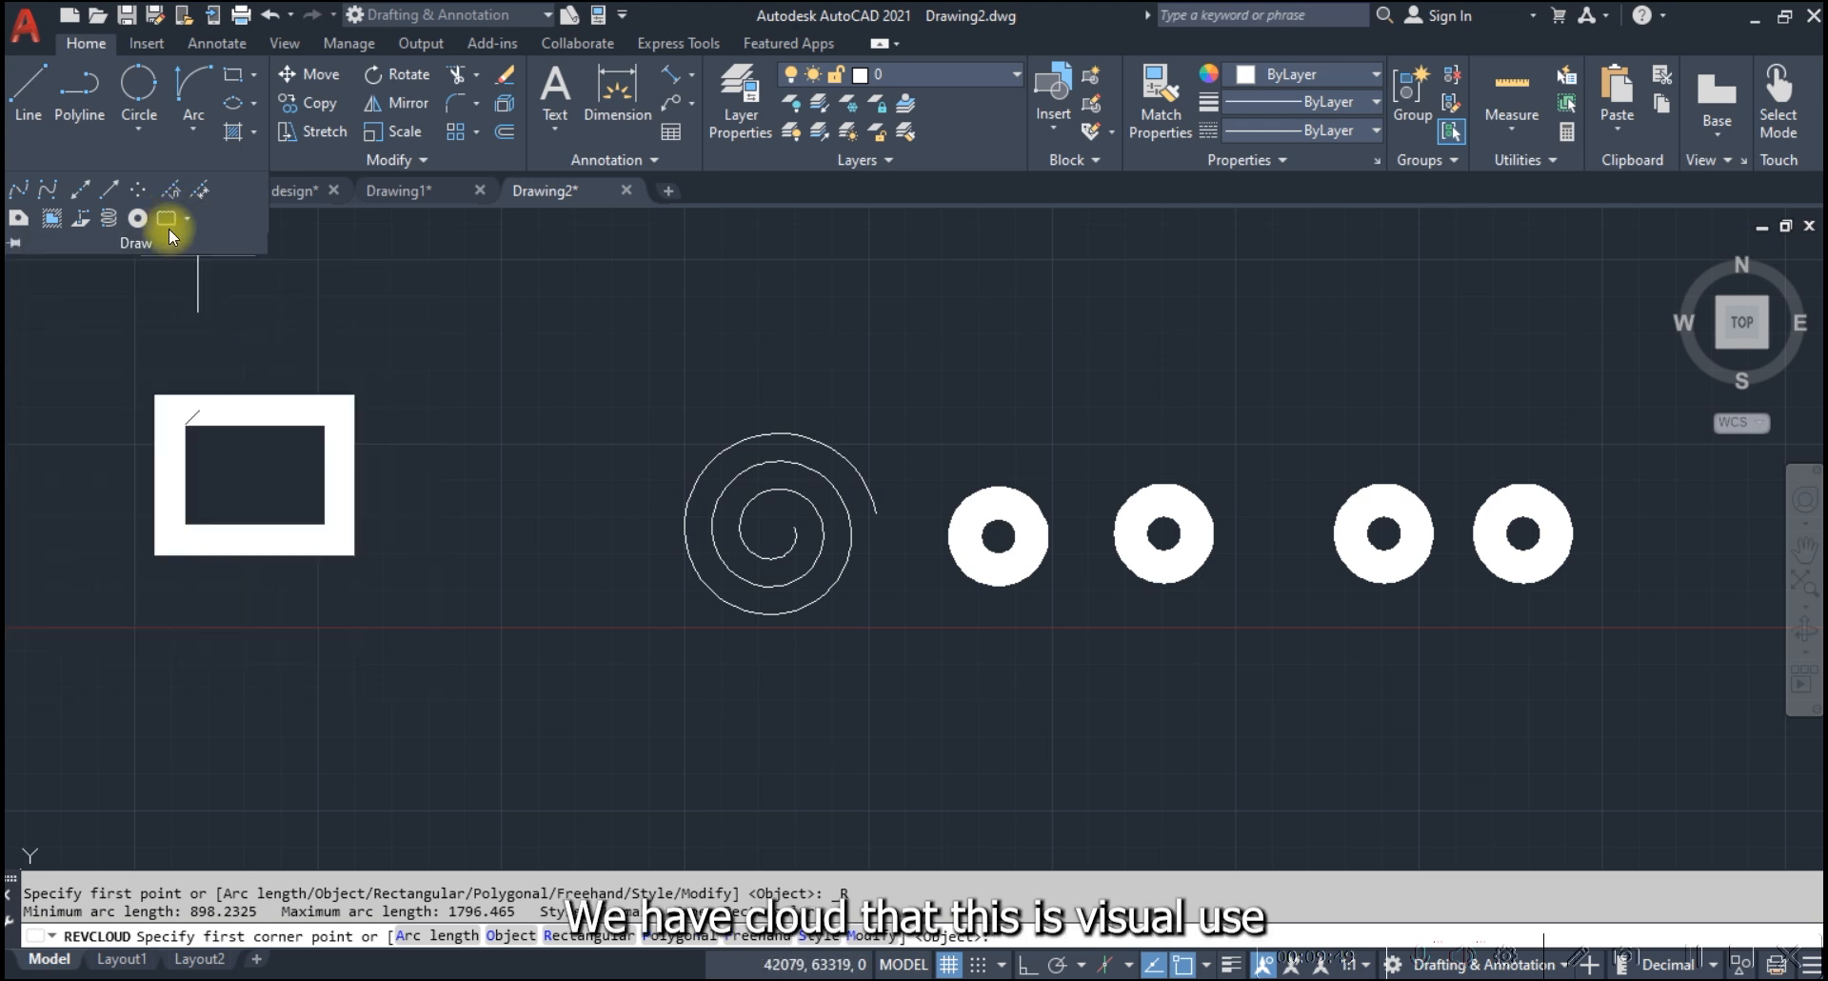
pyautogui.scroll(-10, 1159, 761)
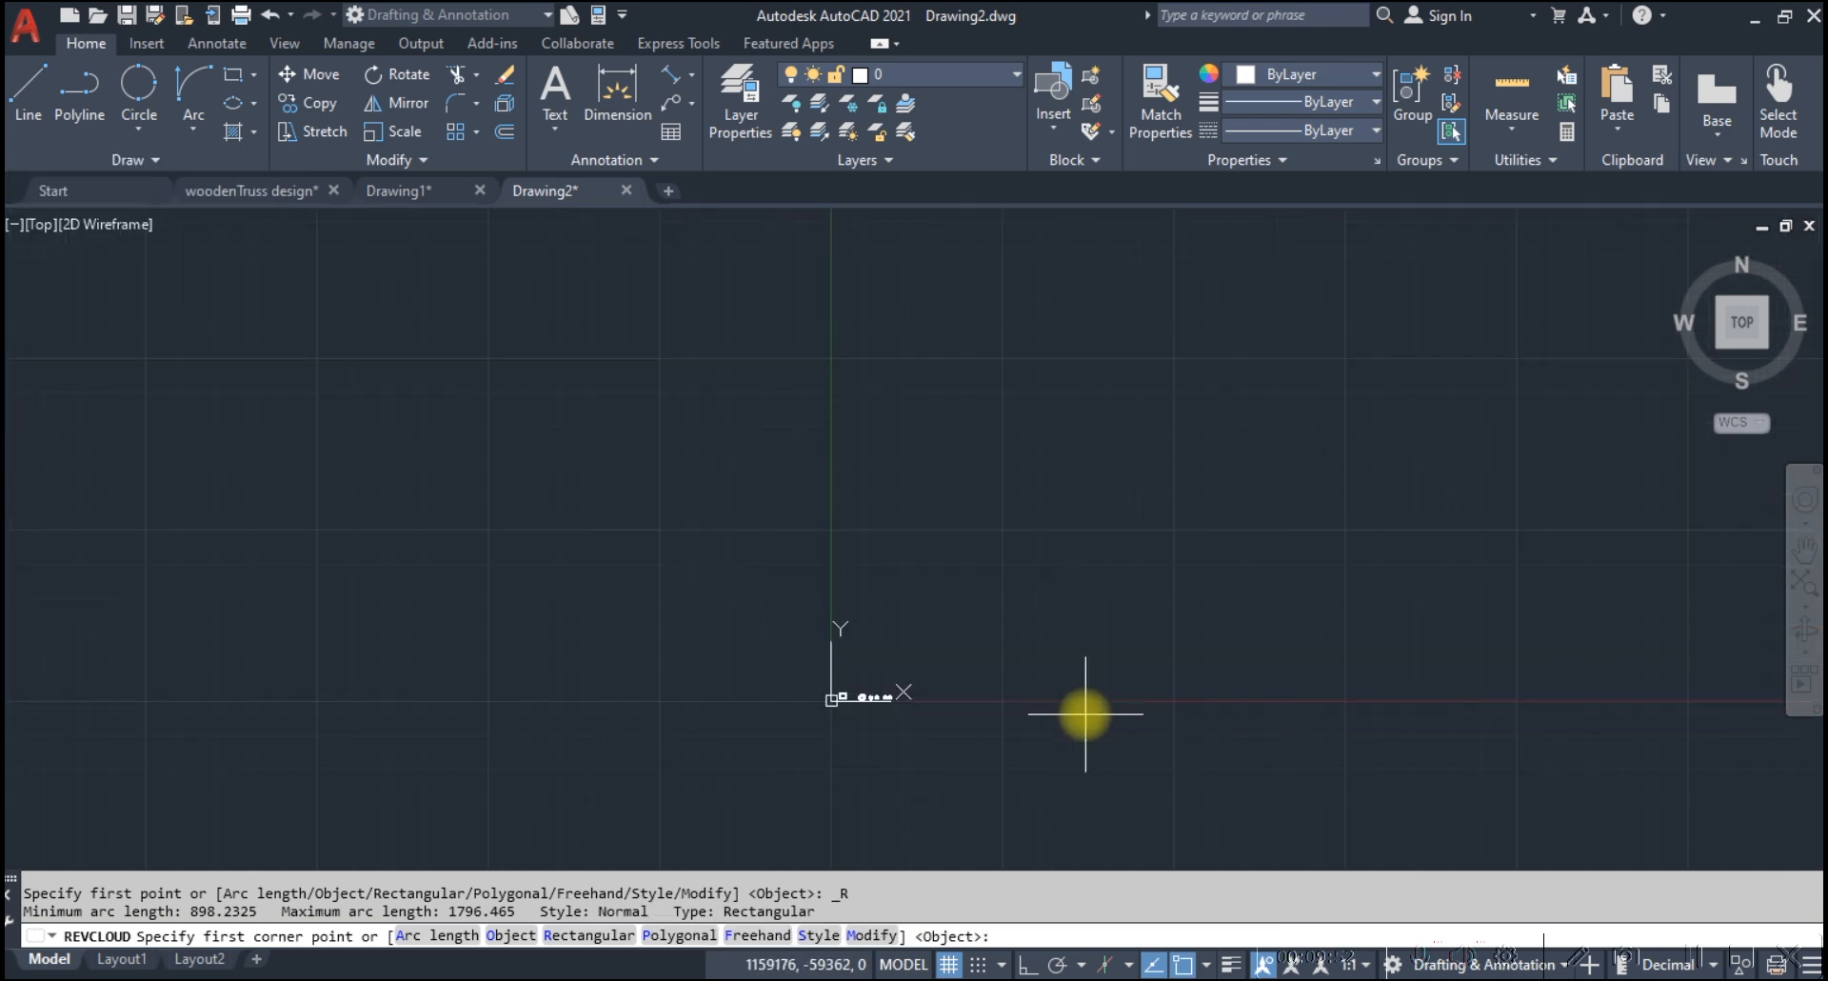
pyautogui.scroll(5, 857, 705)
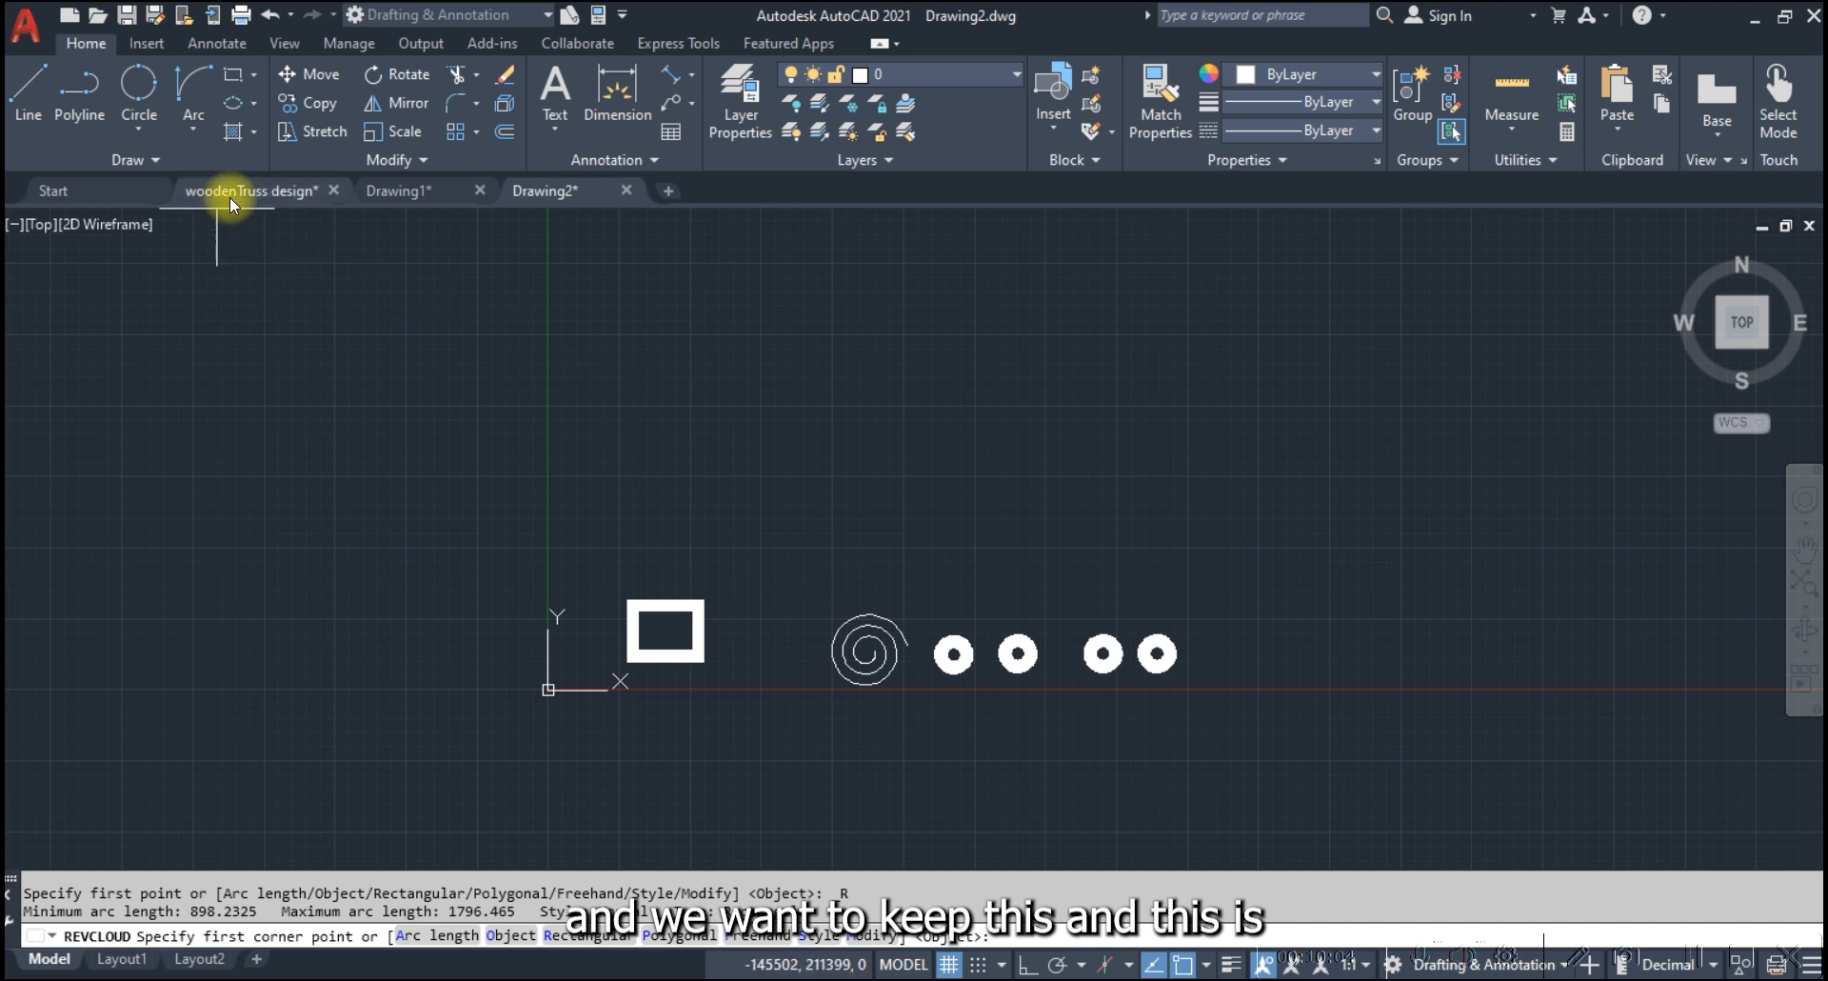
# Switch to the woodenTruss design drawing and locate the HWR balancing valve assembly detail
pyautogui.moveTo(250, 194)
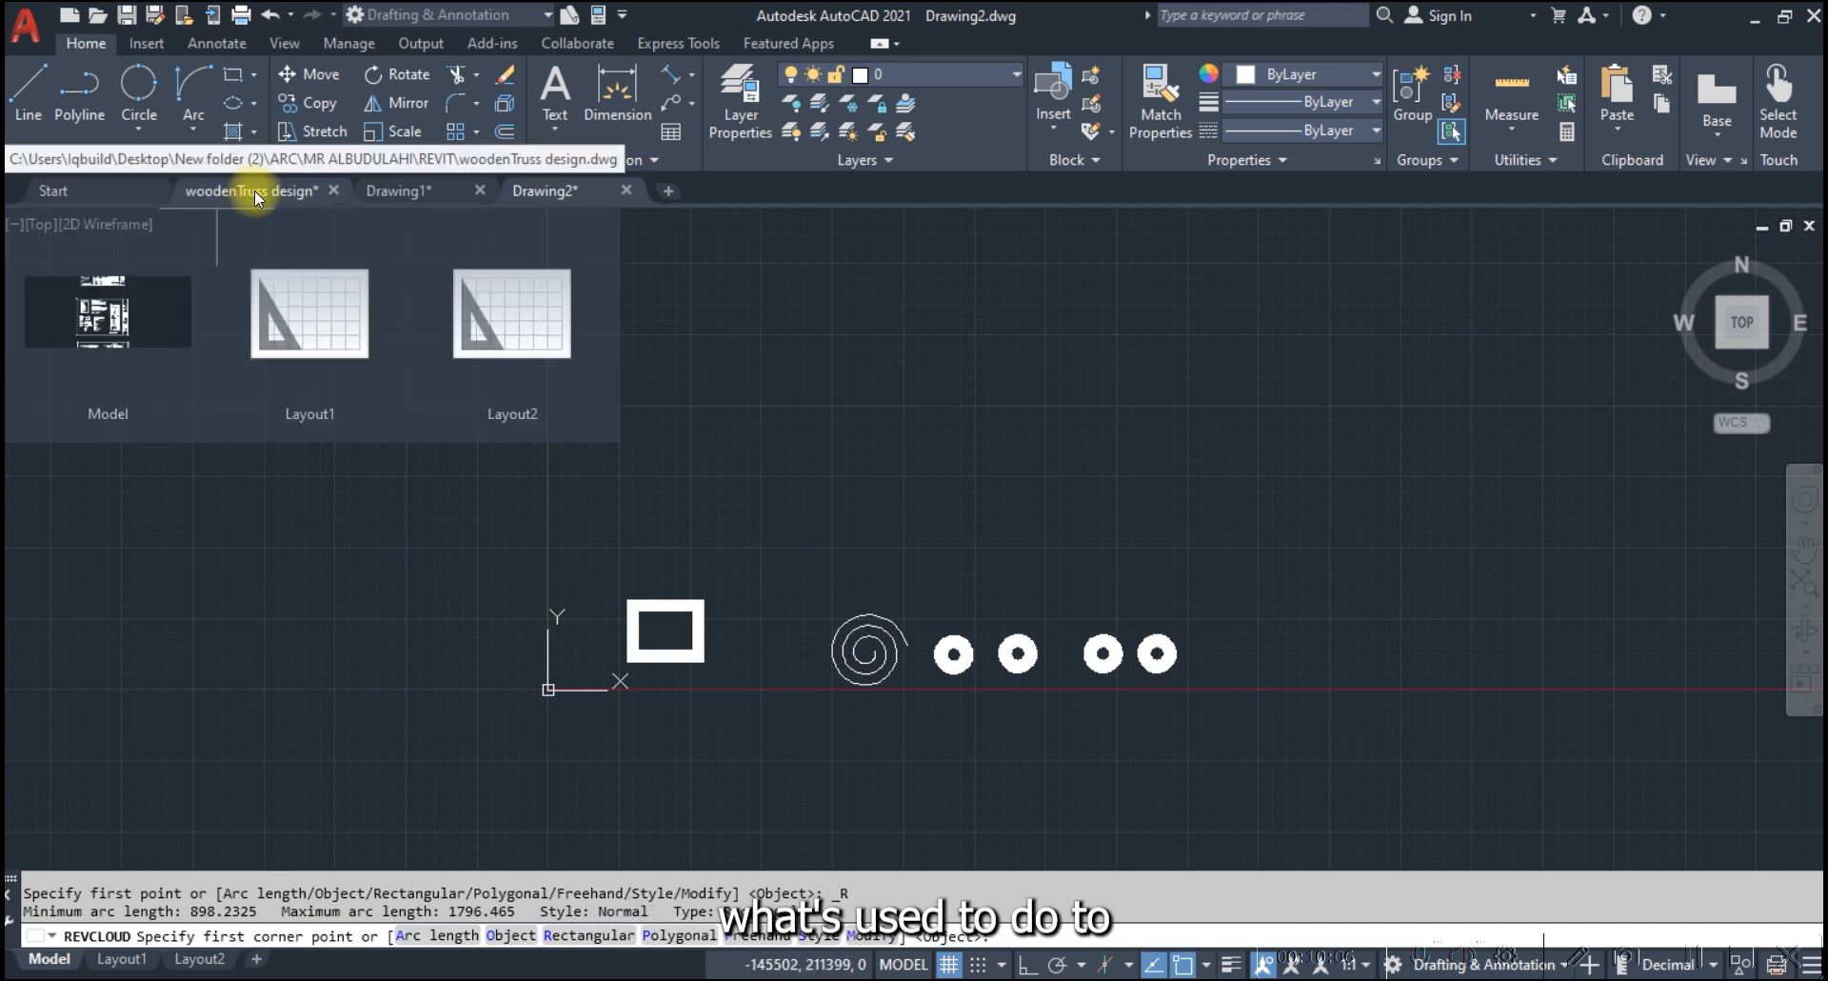
pyautogui.click(265, 197)
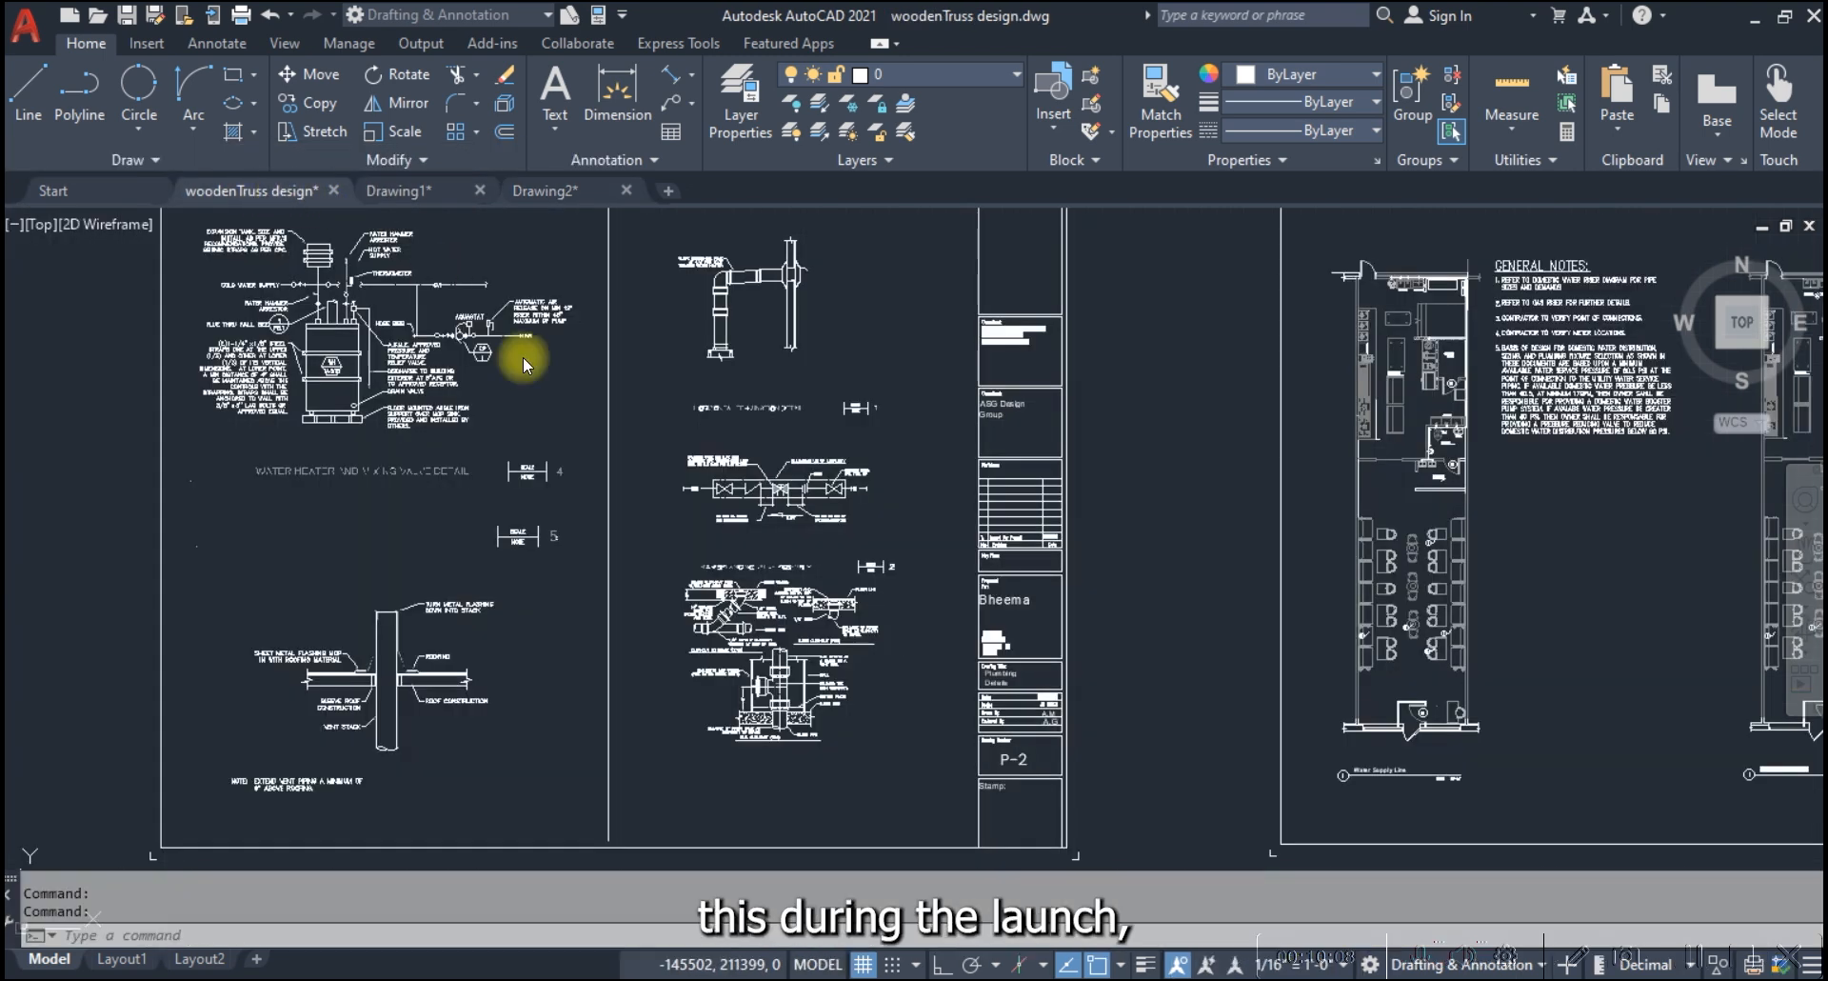
pyautogui.scroll(3, 862, 493)
pyautogui.scroll(3, 862, 494)
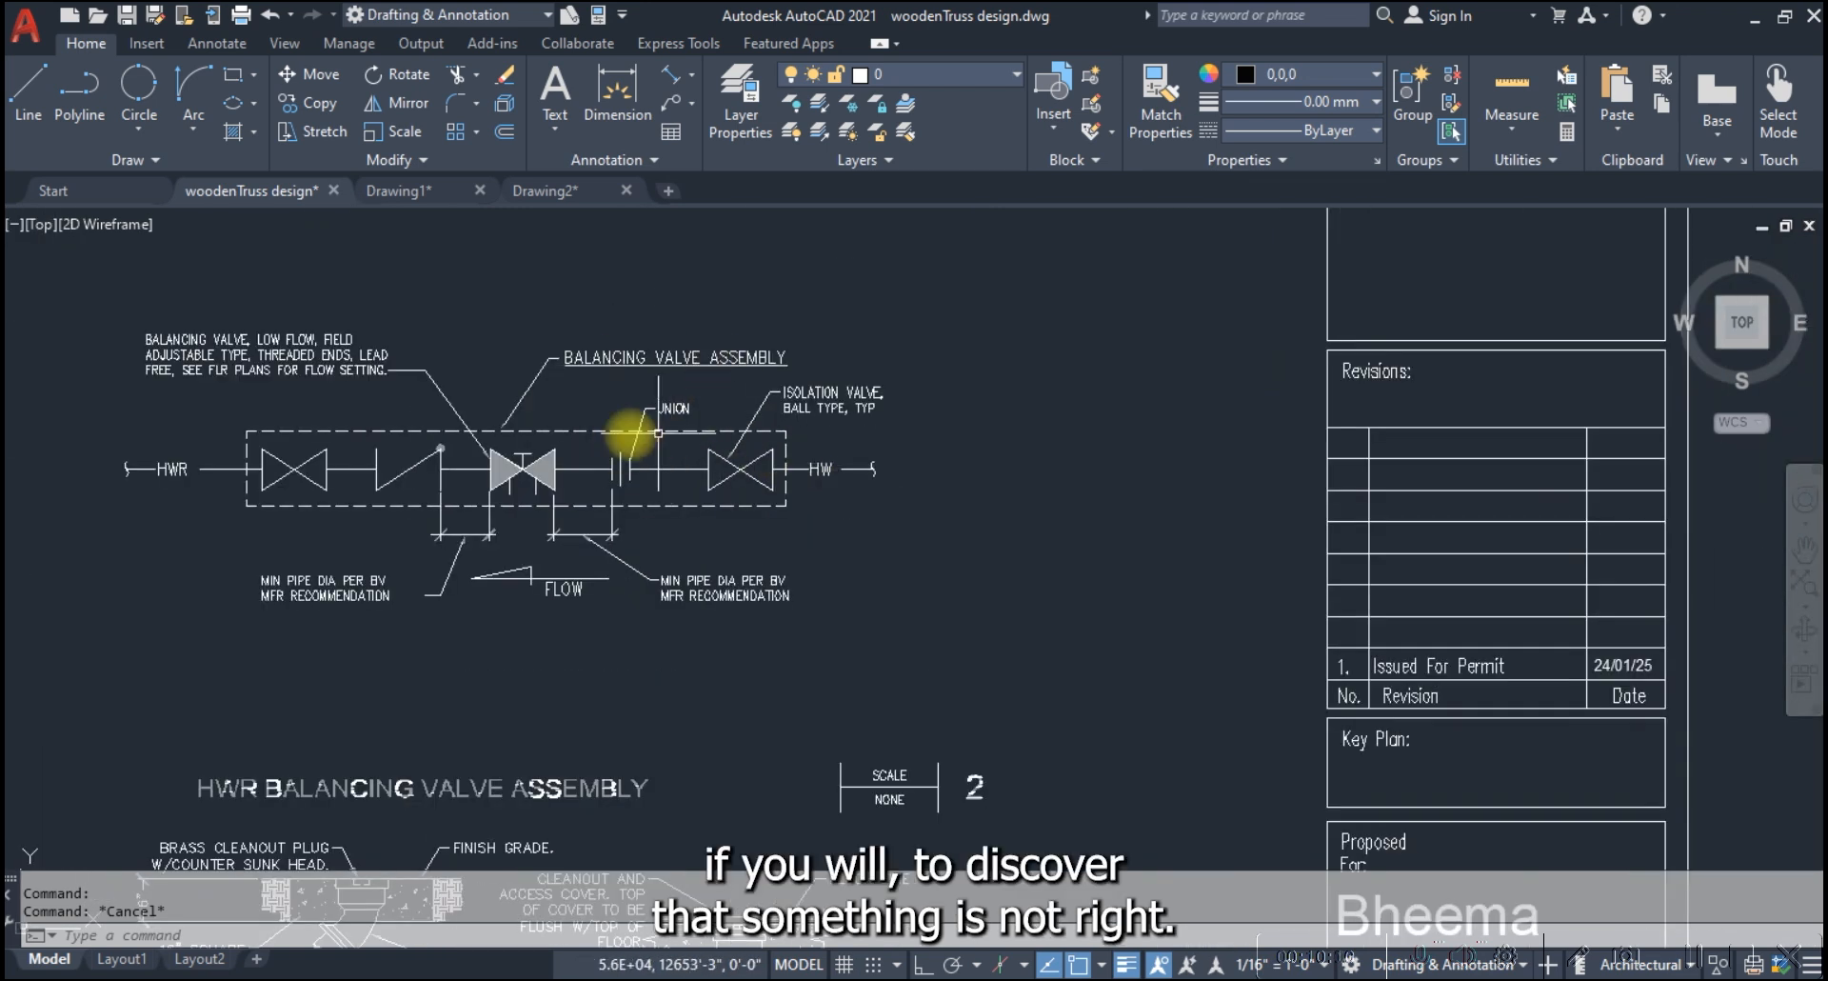
pyautogui.scroll(2, 645, 444)
pyautogui.scroll(-2, 646, 444)
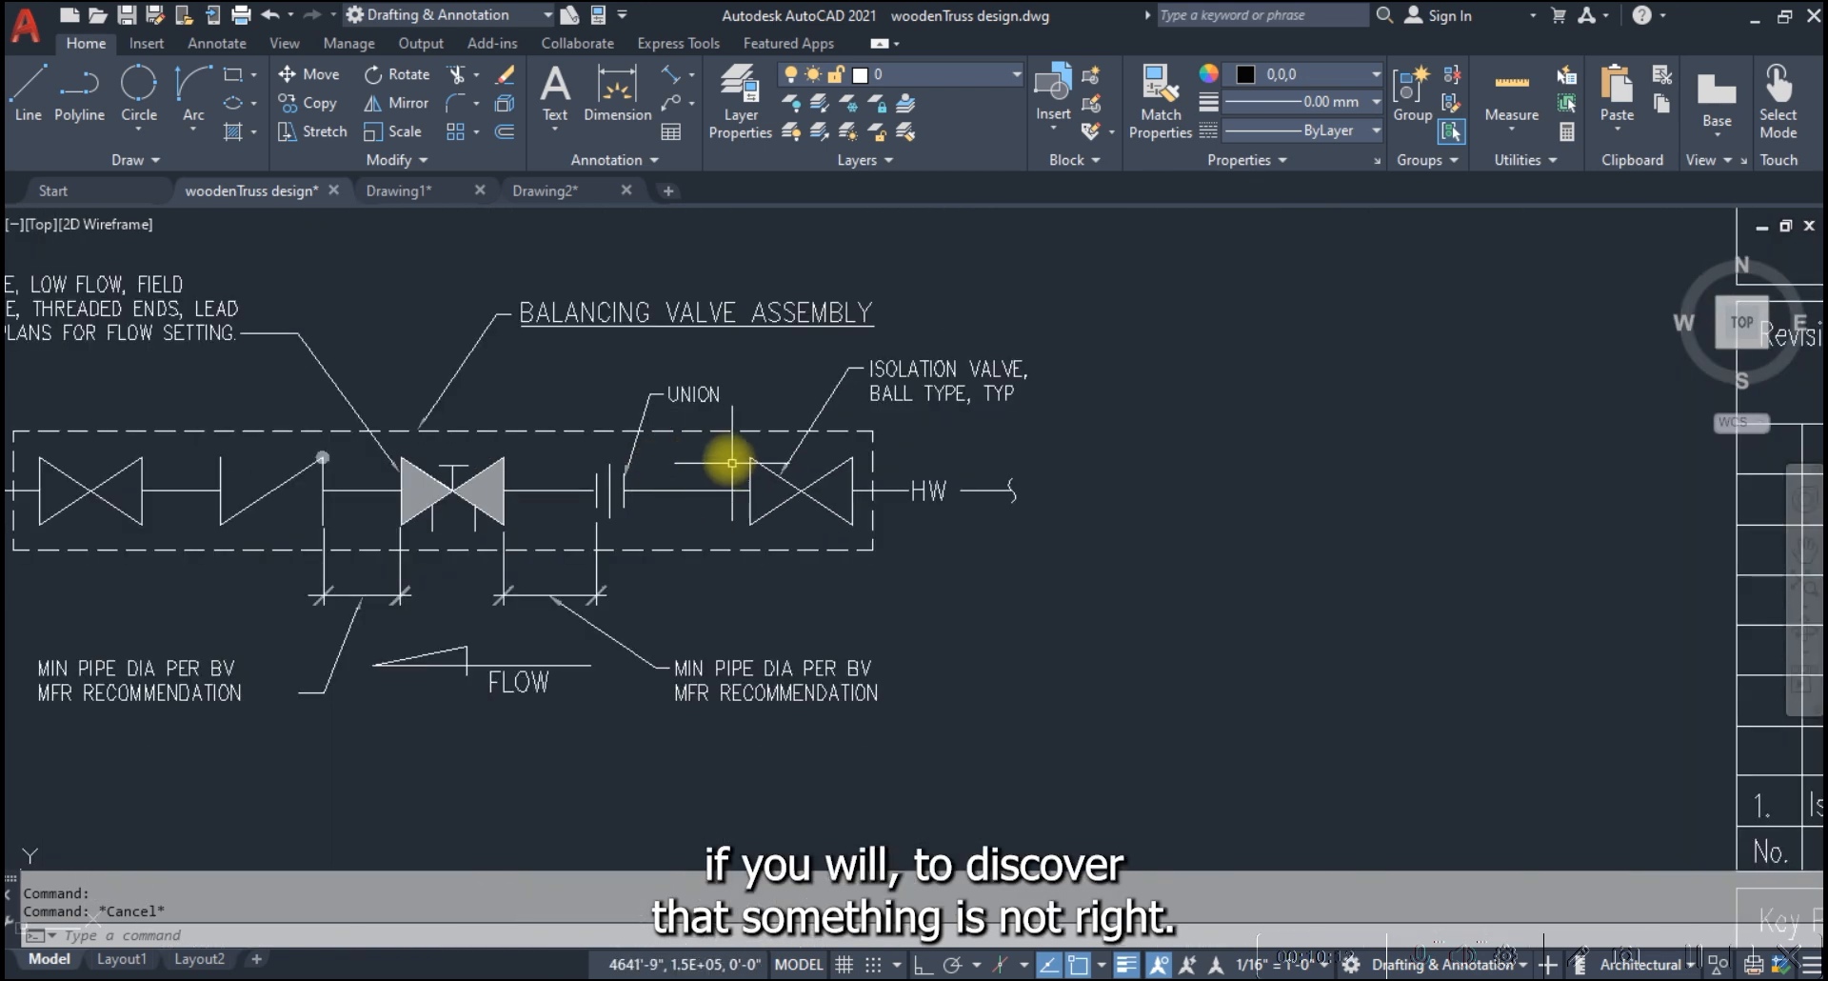
# Draw a rectangular revision cloud around the right half of the balancing valve assembly, enclosing its title, union and isolation valve
pyautogui.click(155, 159)
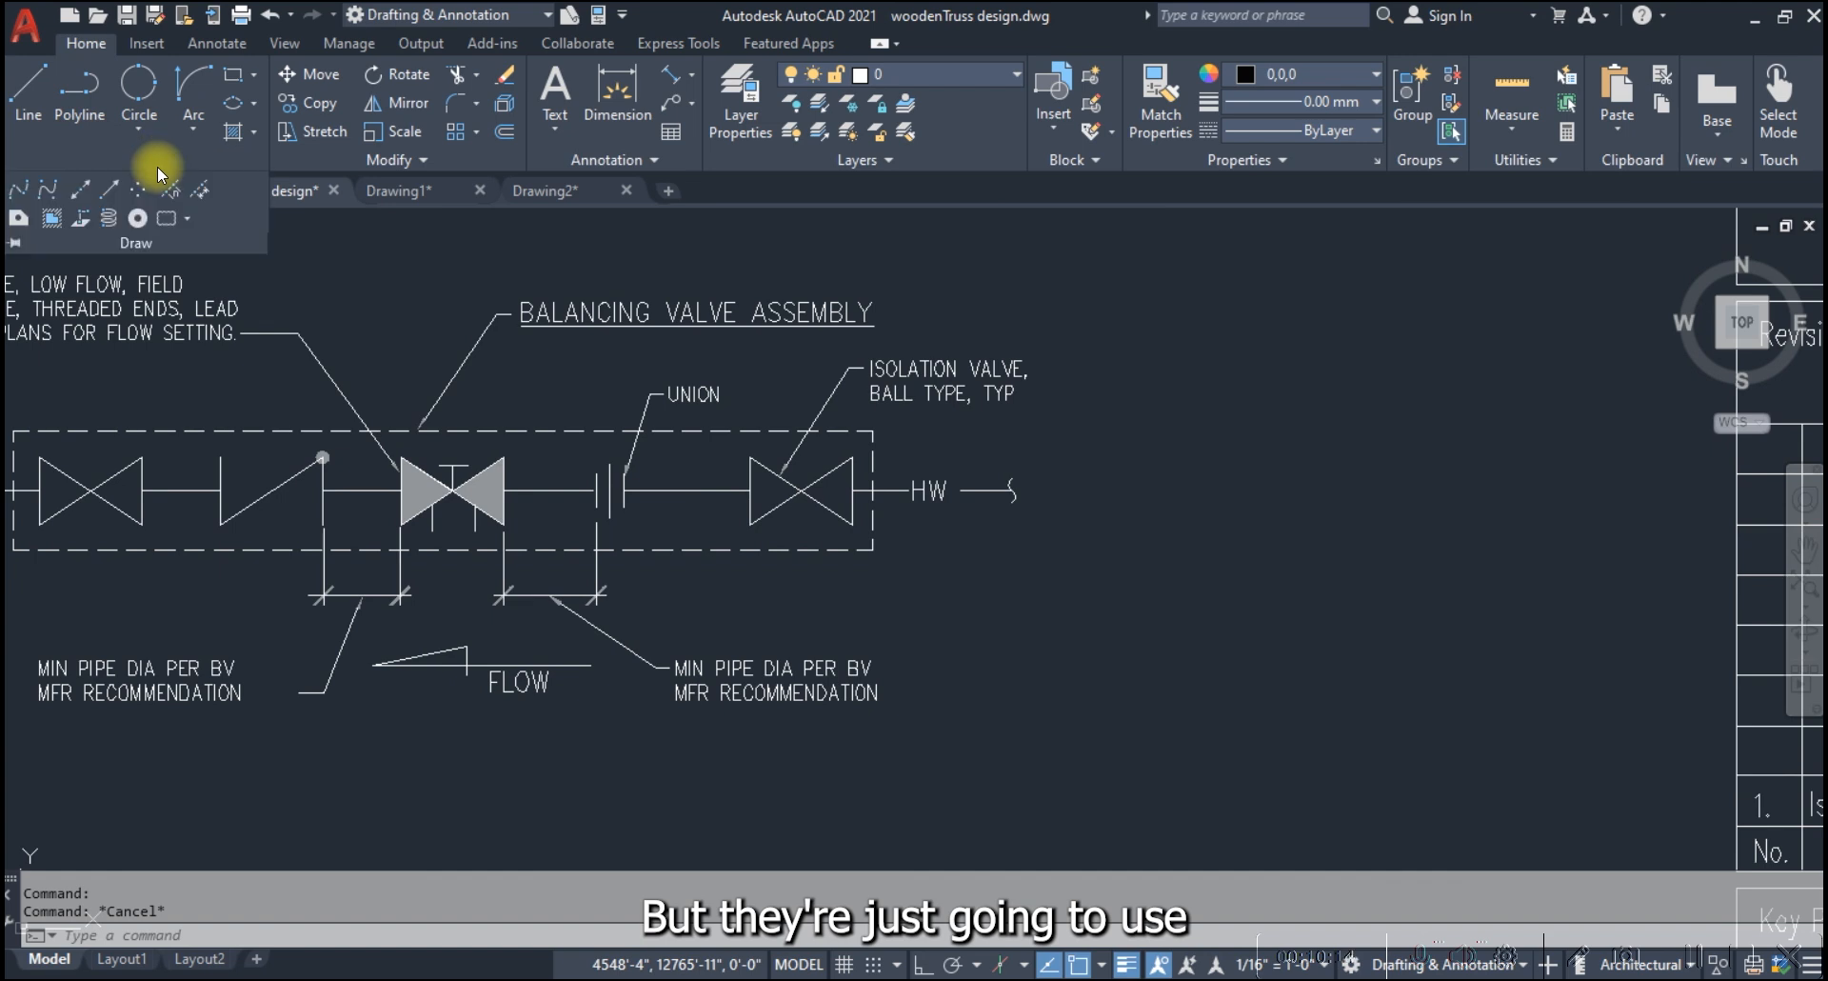
pyautogui.click(172, 228)
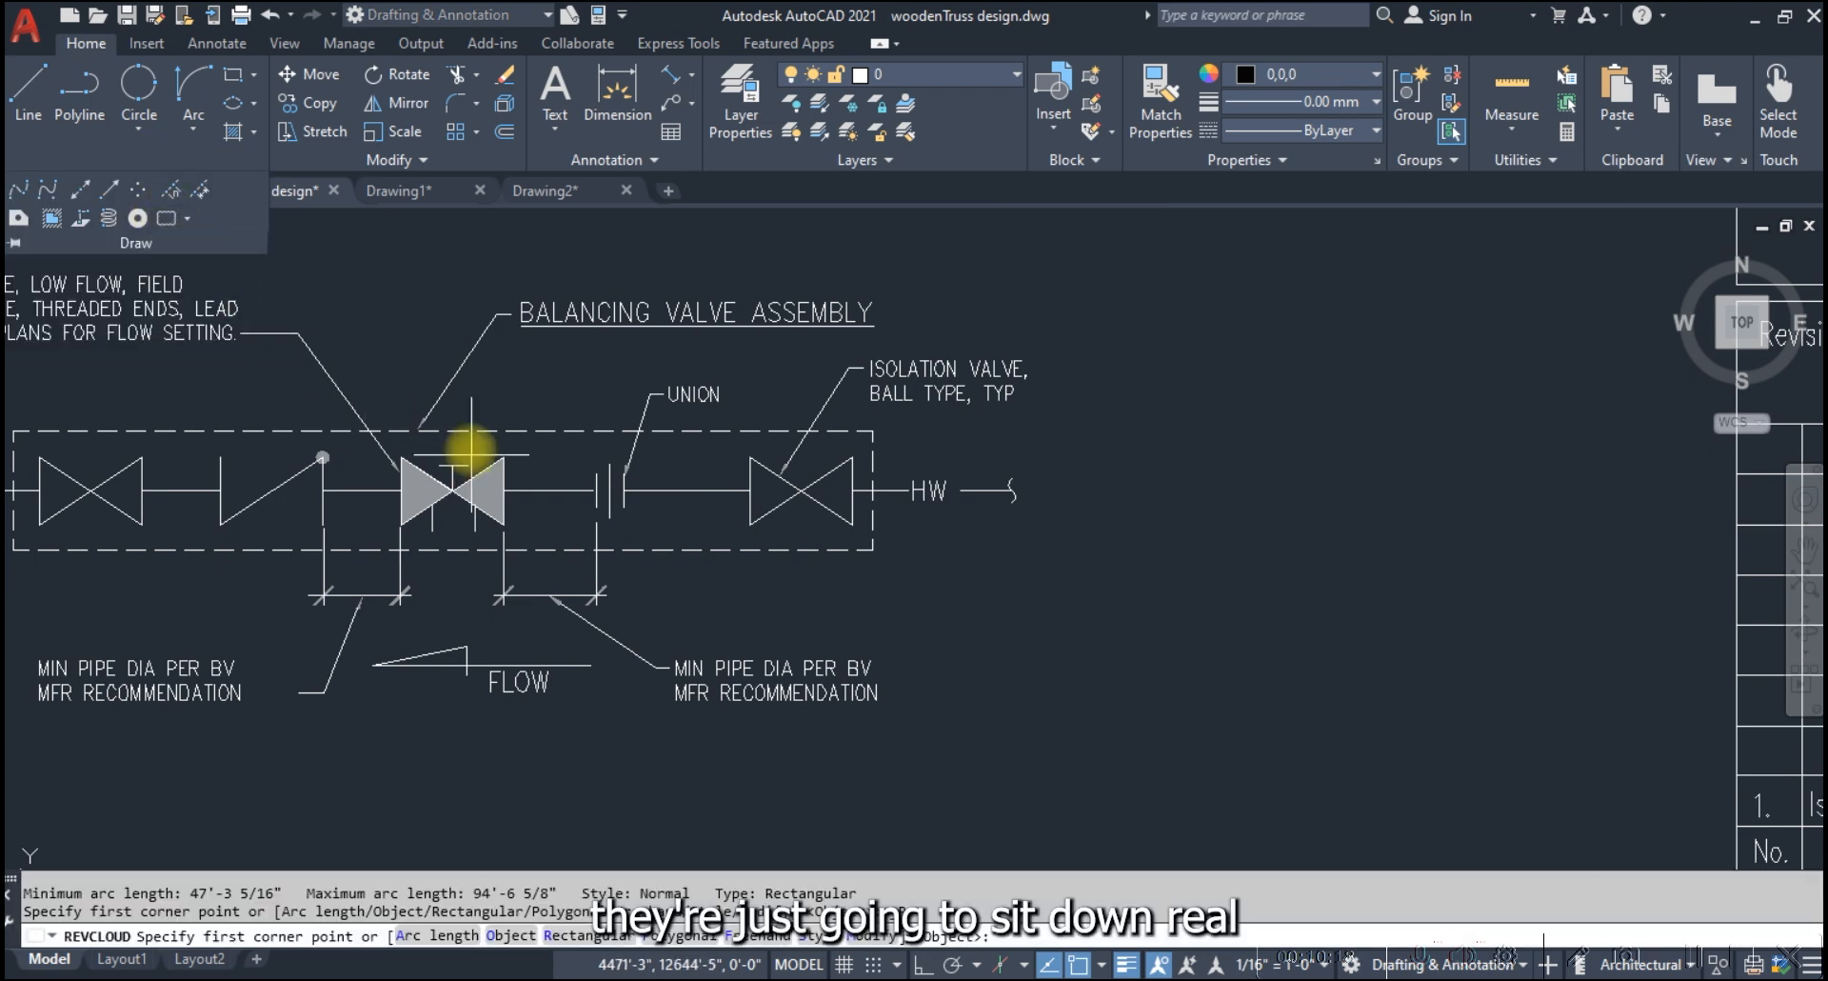
pyautogui.click(469, 285)
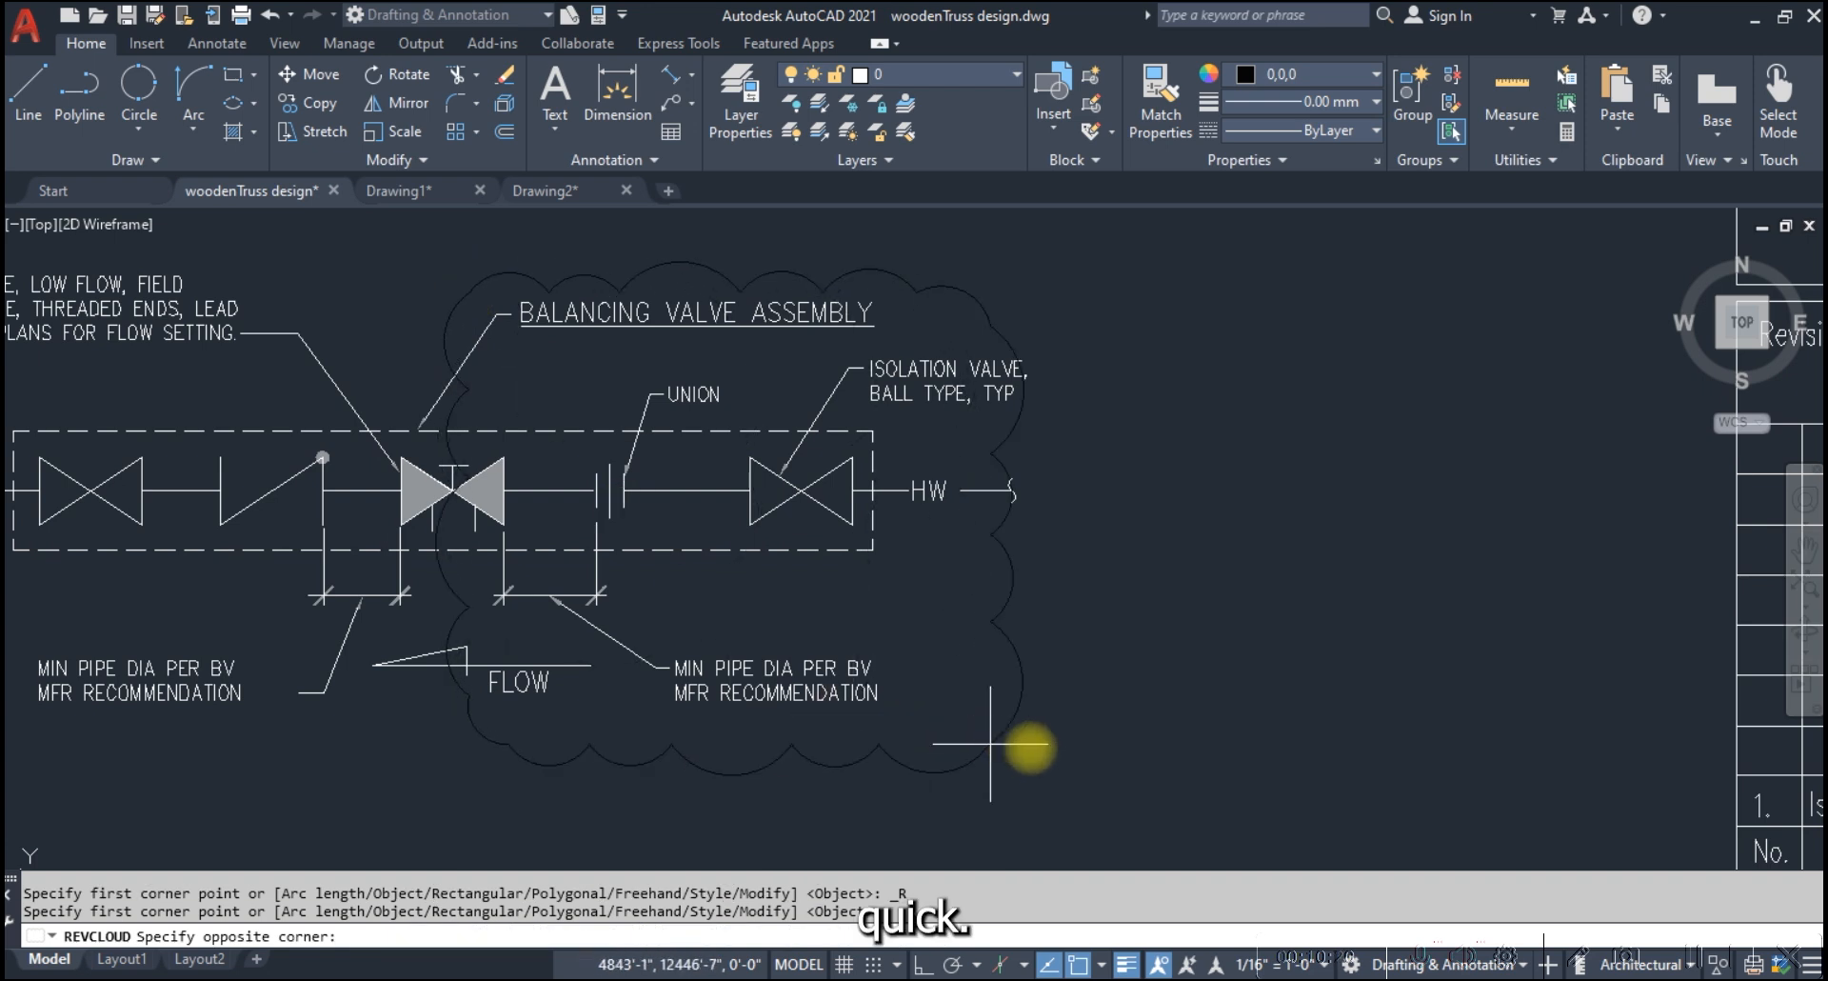
pyautogui.click(1045, 719)
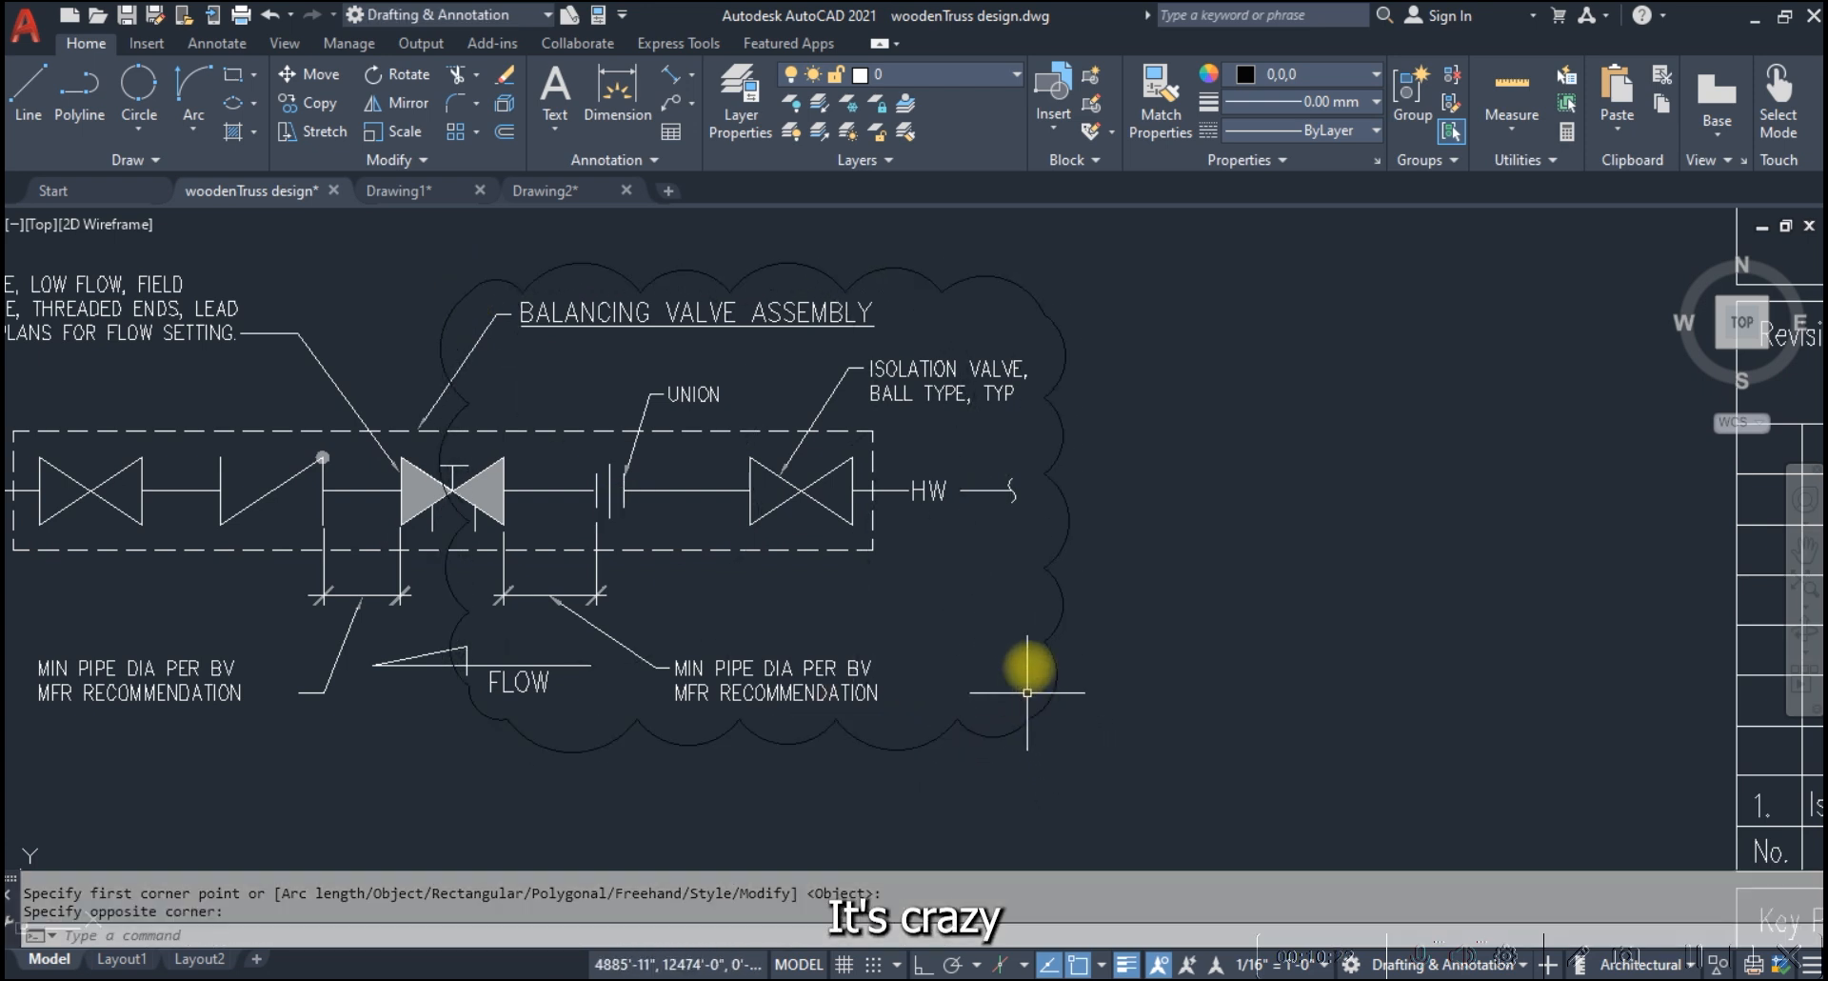
pyautogui.press('Escape')
# Change the revision cloud's color to the light gray index color
pyautogui.click(1050, 581)
pyautogui.click(1263, 70)
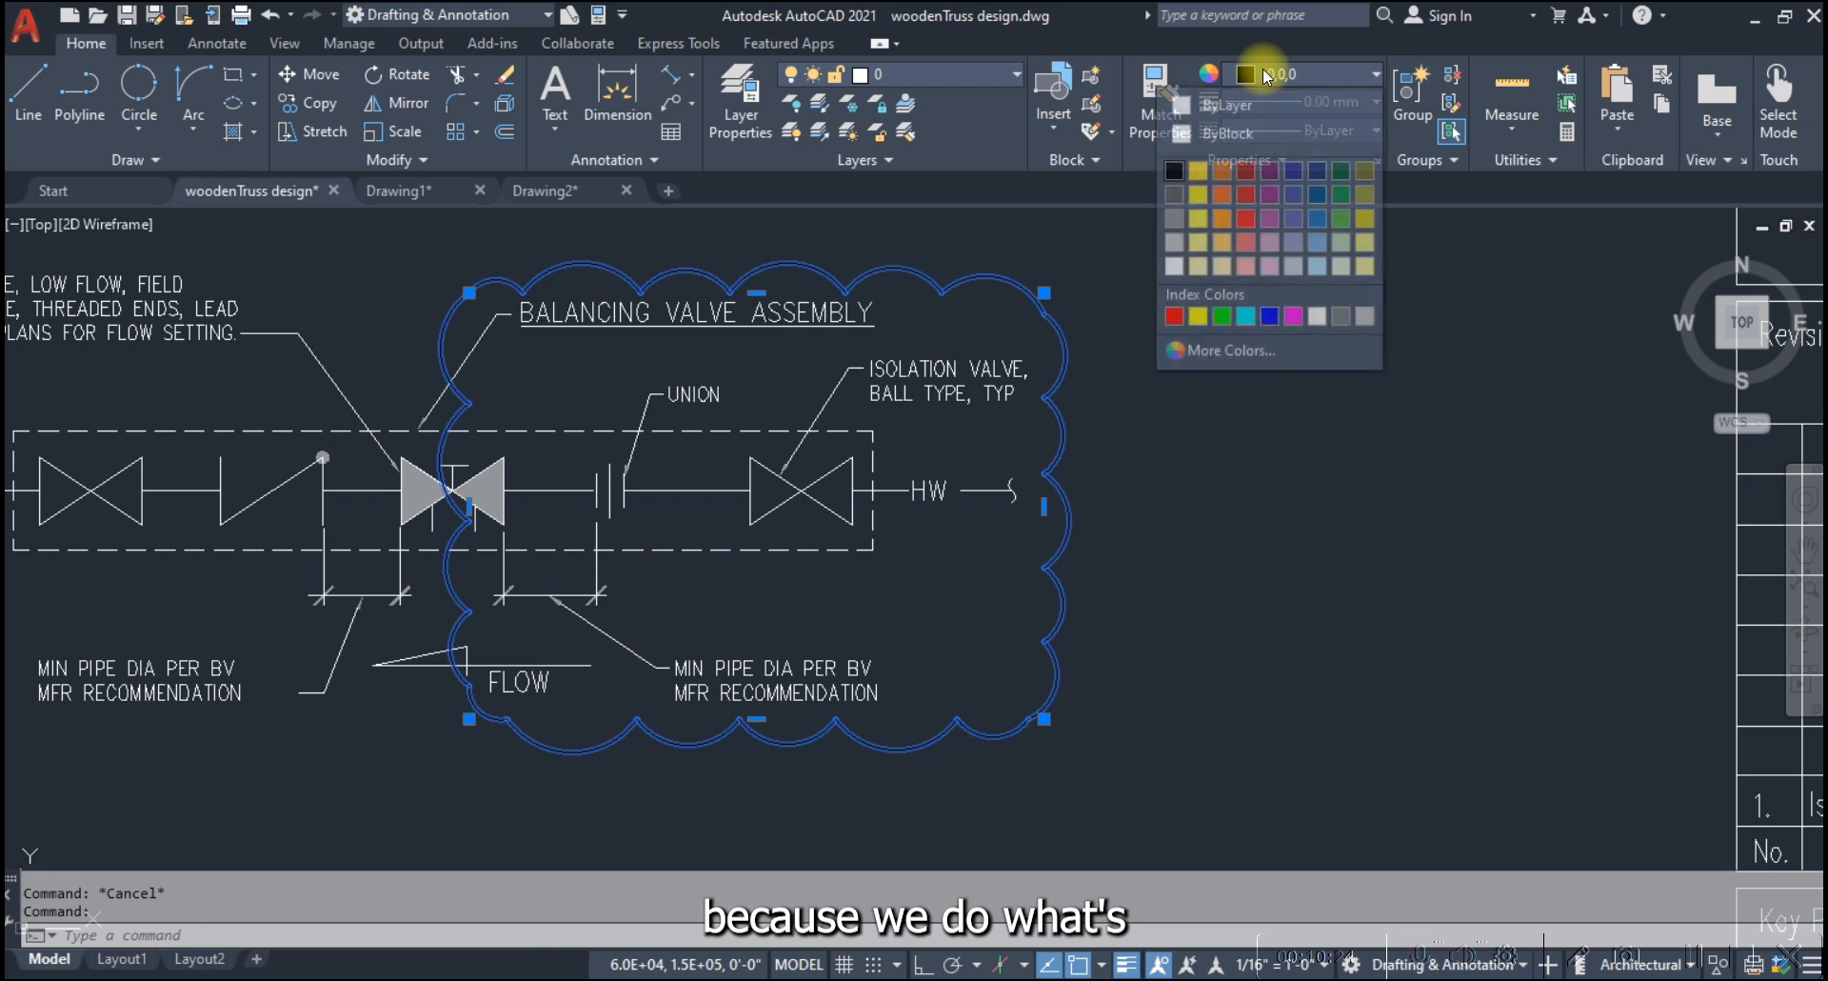
pyautogui.click(1367, 316)
pyautogui.press('Escape')
pyautogui.scroll(-4, 1005, 435)
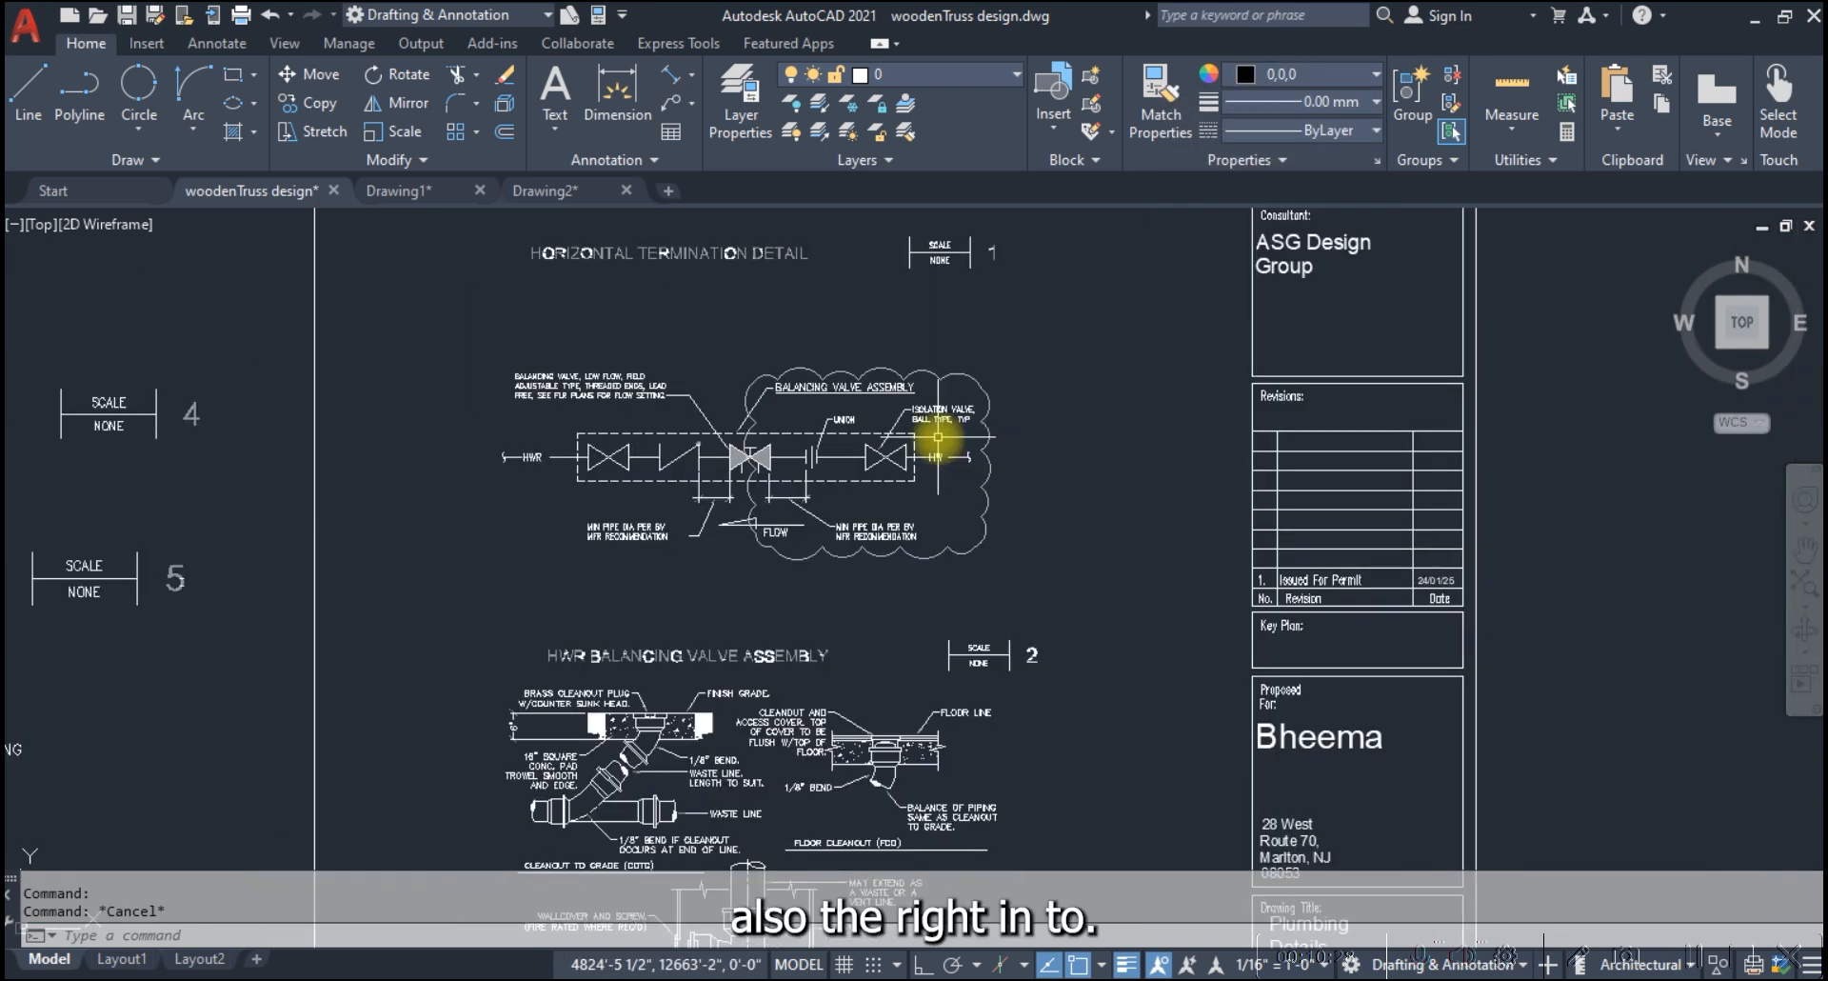
# Erase the rectangular revision cloud from the balancing valve assembly detail
pyautogui.scroll(4, 998, 477)
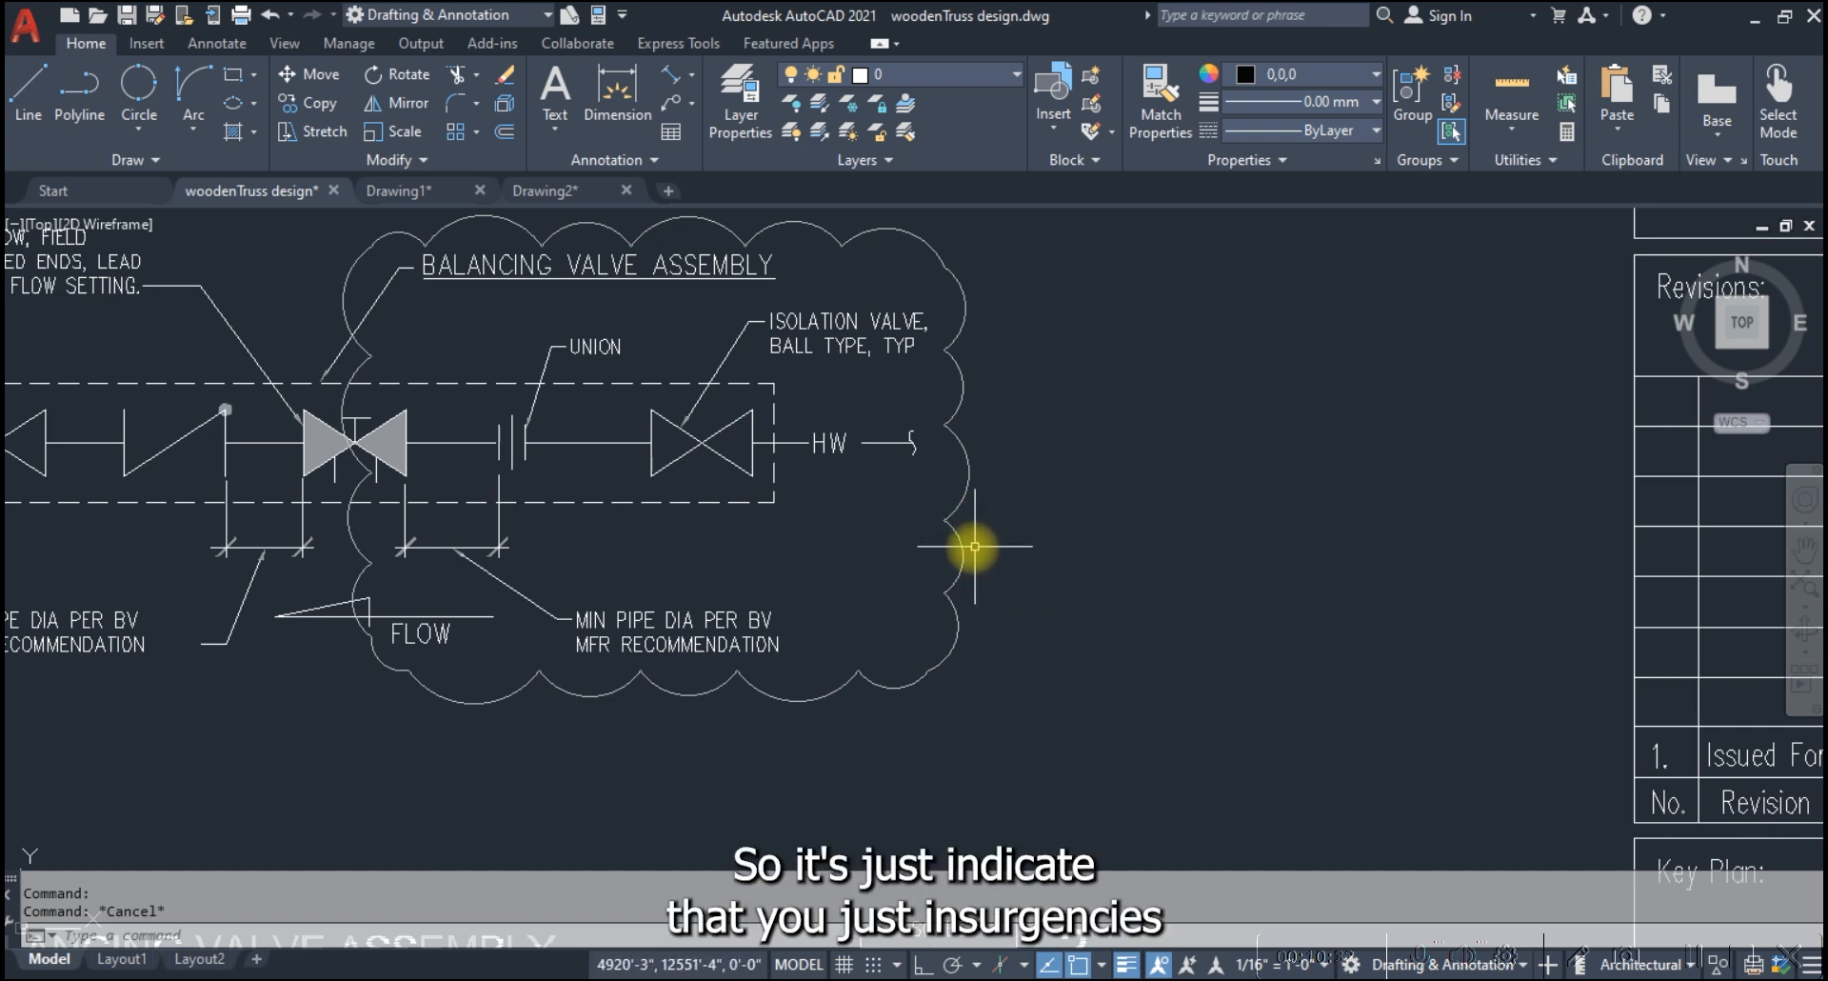
pyautogui.scroll(-5, 864, 563)
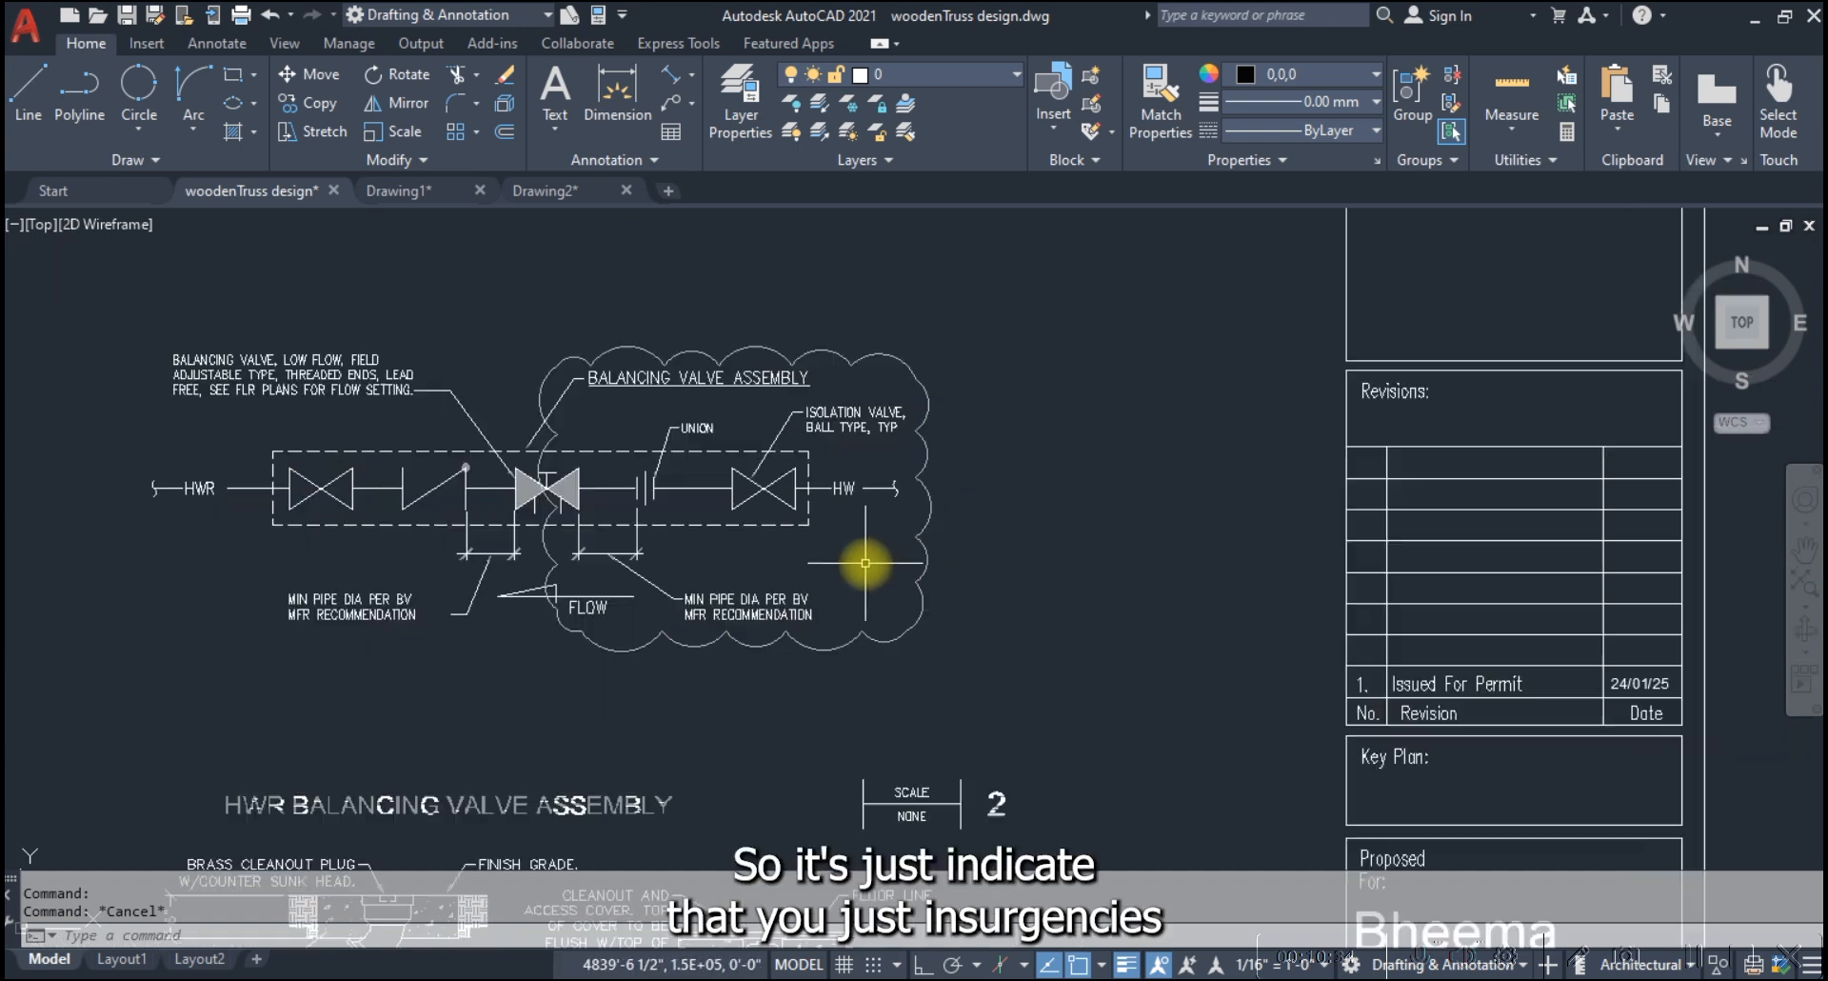
pyautogui.scroll(5, 761, 486)
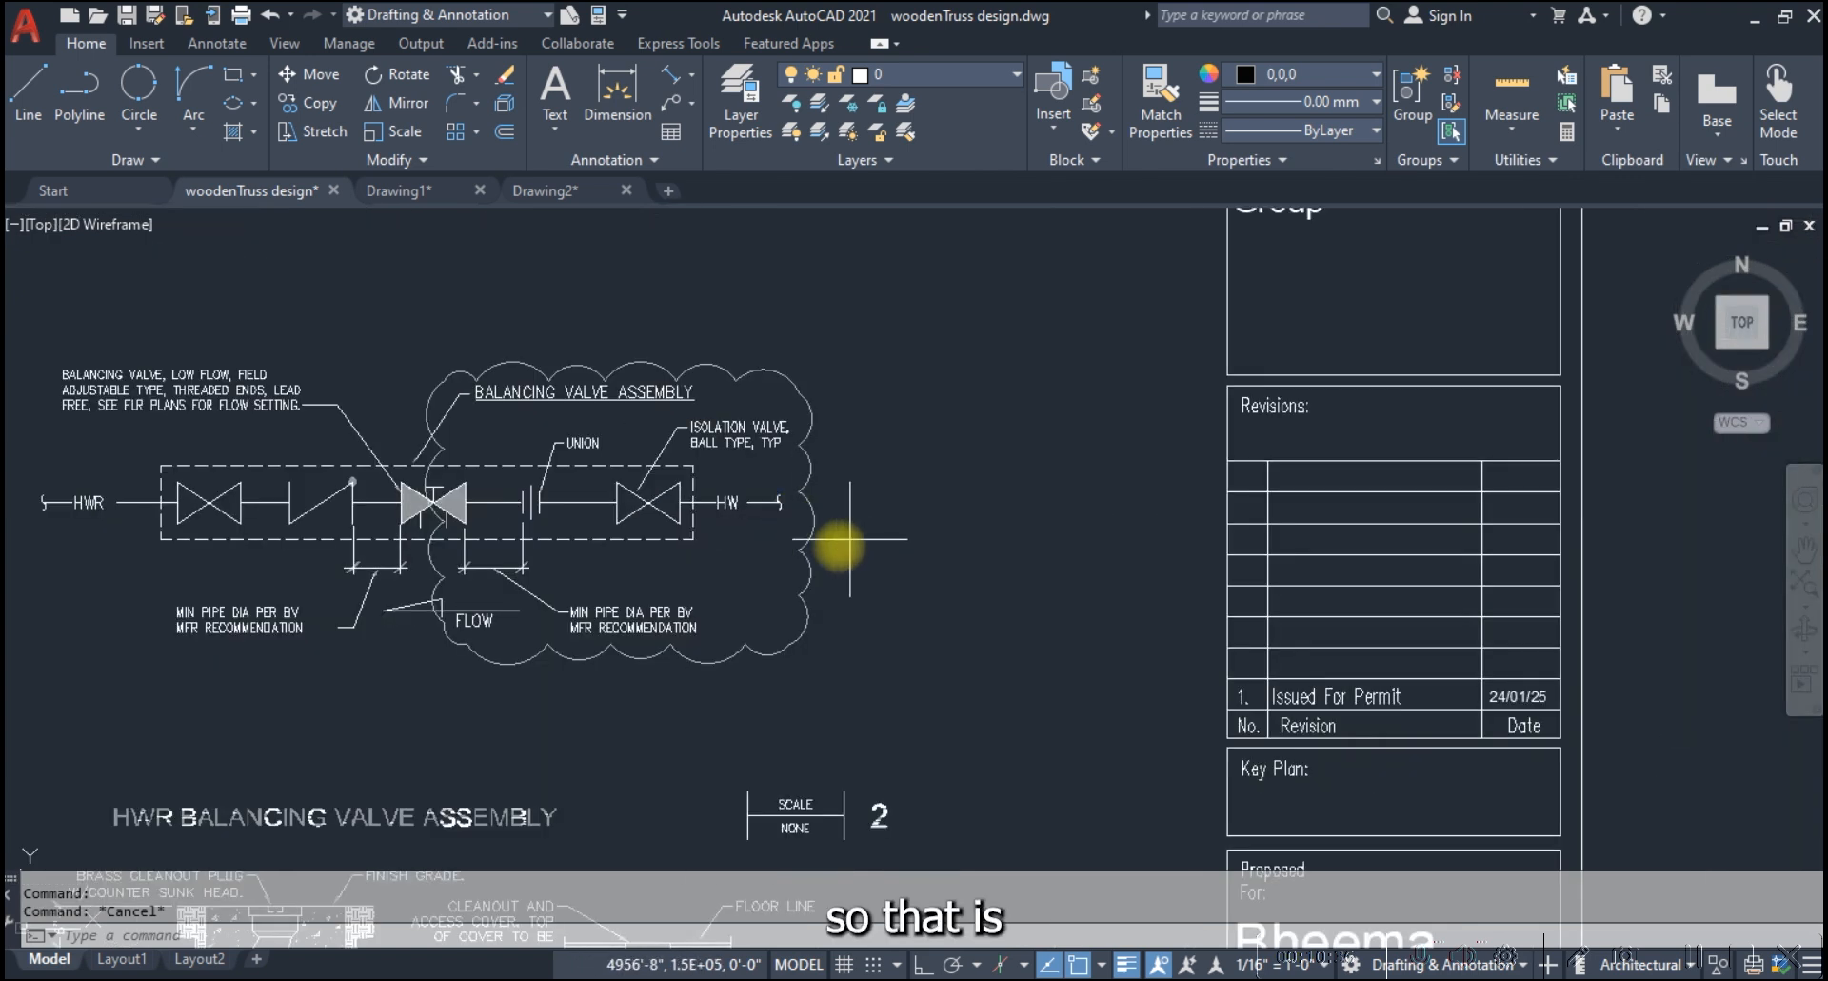
pyautogui.click(790, 522)
pyautogui.write('e')
pyautogui.press('Return')
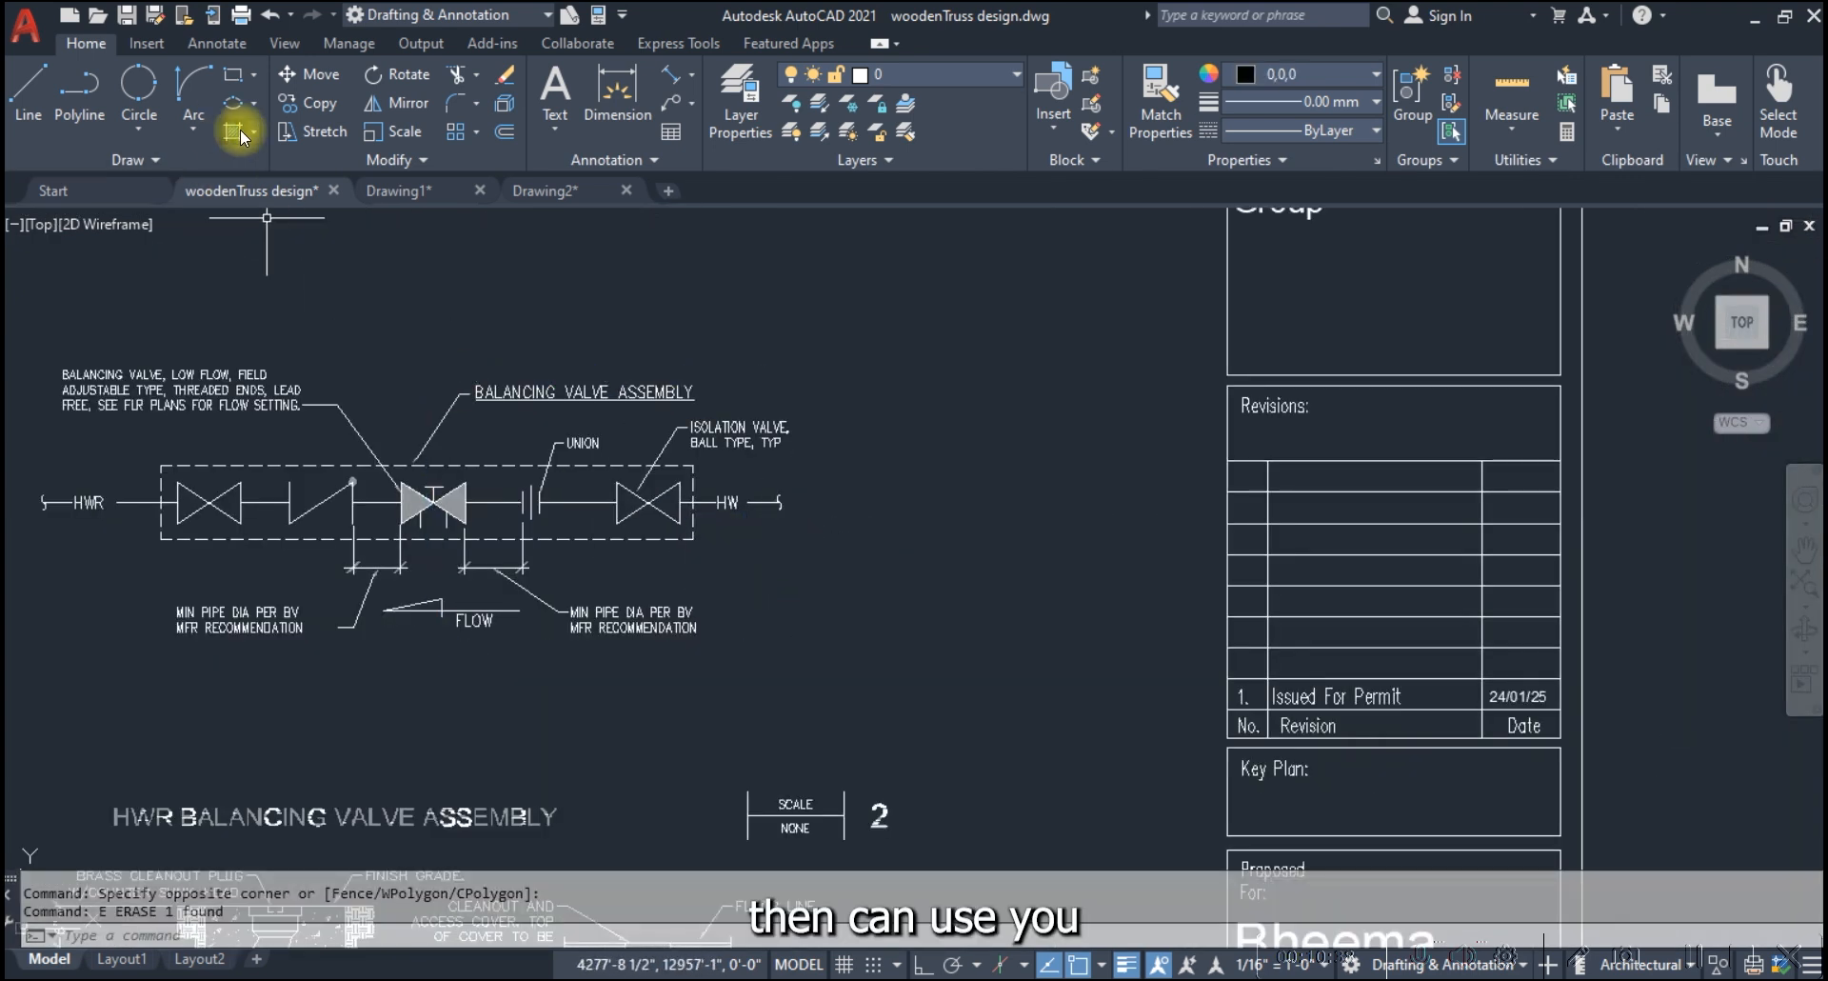
# Draw a closed freehand revision cloud around the right half of the balancing valve assembly, starting and ending above its title
pyautogui.click(136, 159)
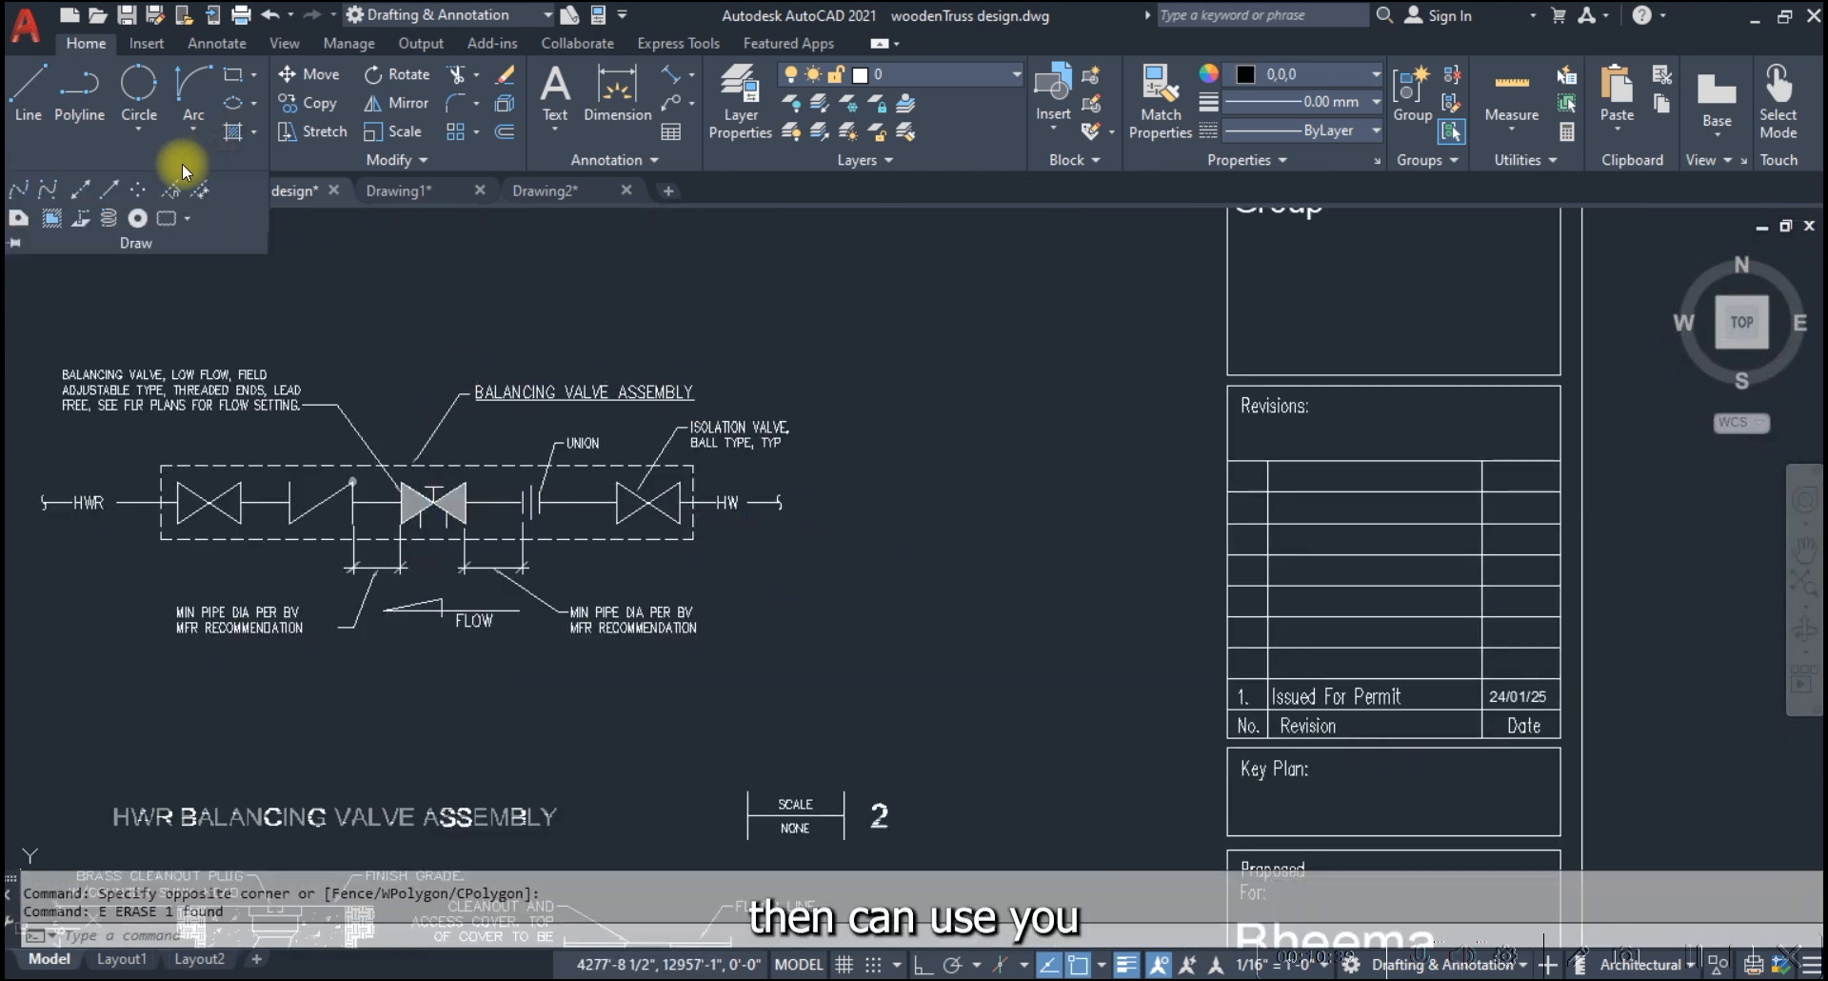
pyautogui.click(188, 218)
pyautogui.click(138, 352)
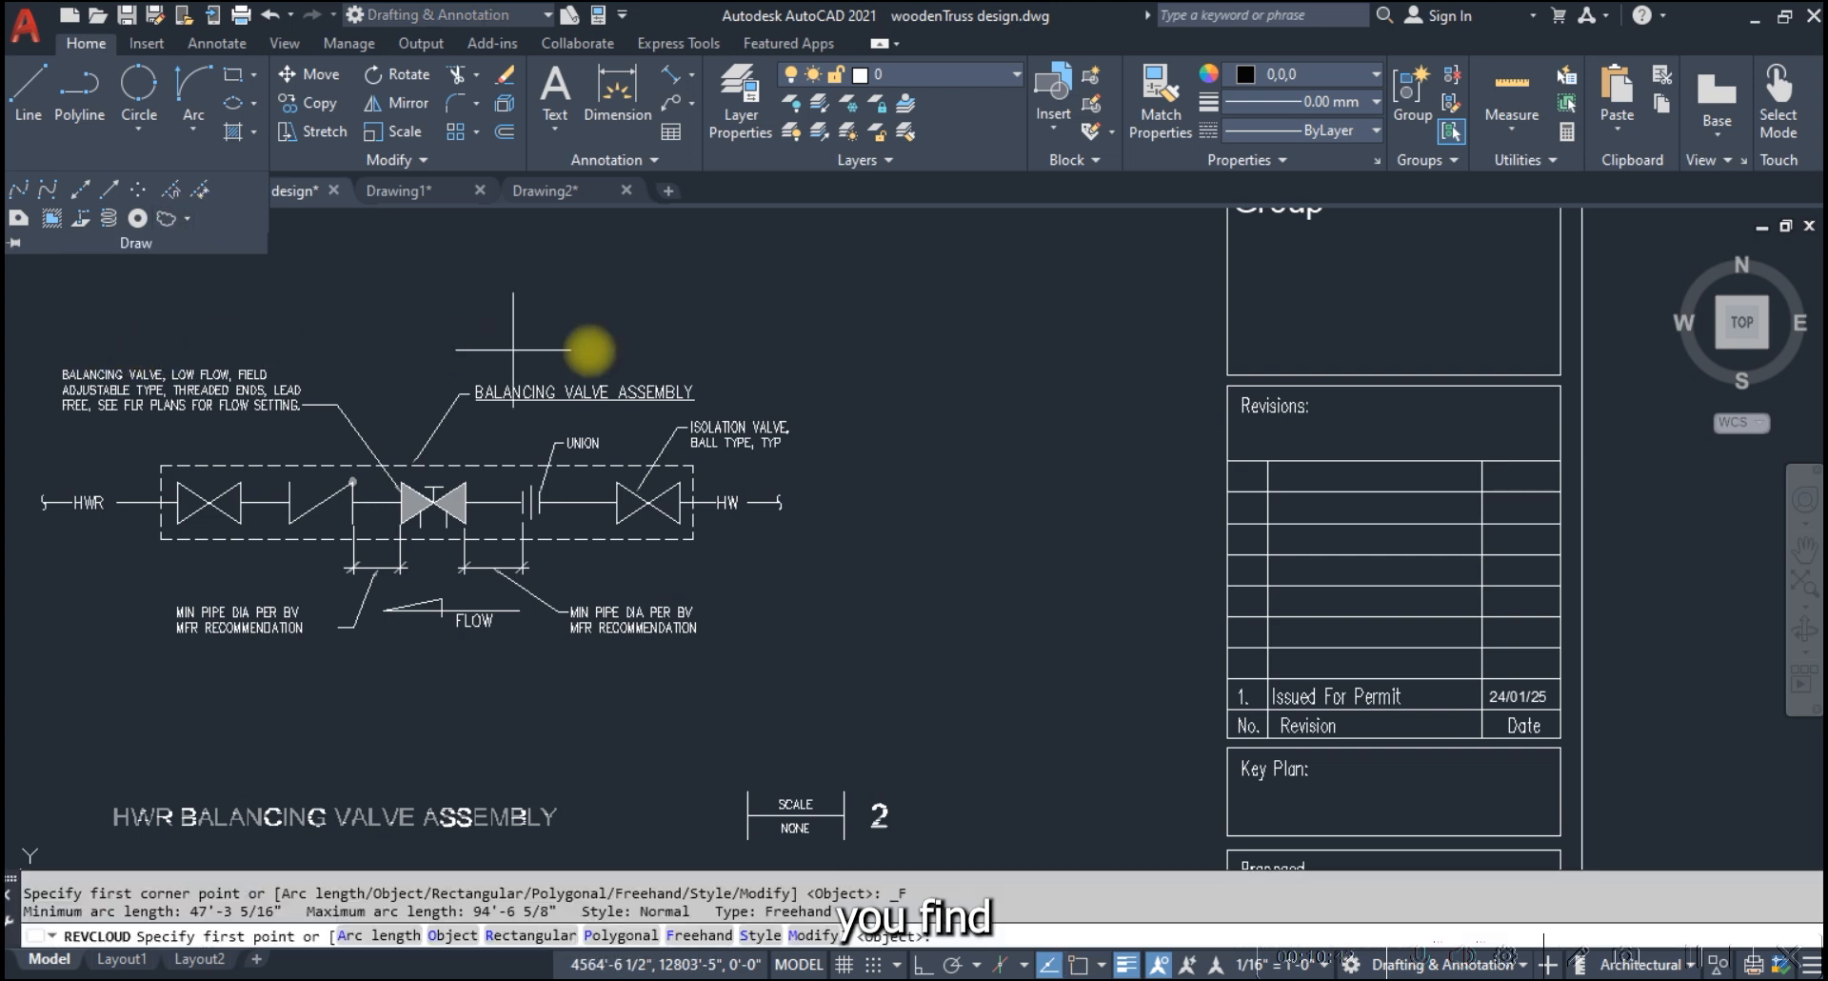
pyautogui.click(589, 335)
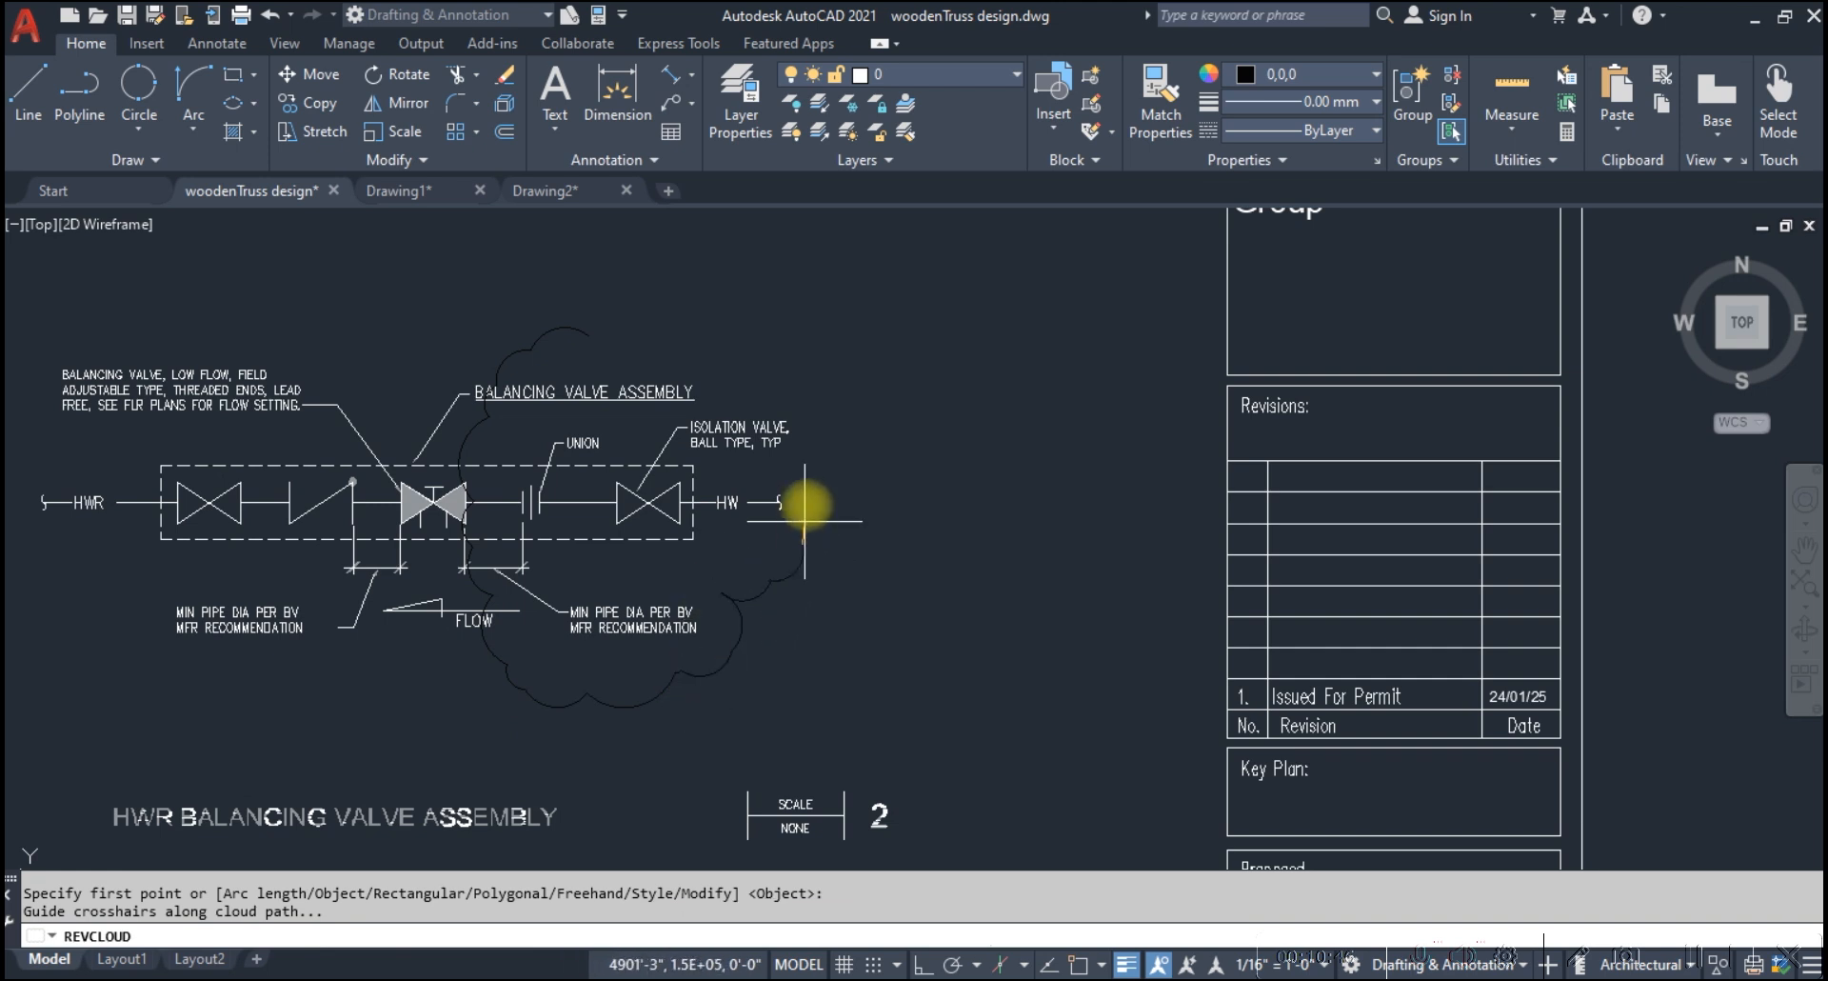
pyautogui.click(594, 334)
pyautogui.press('Escape')
# Start a plot and define its plot window around the clouded balancing valve assembly detail
pyautogui.scroll(-2, 851, 389)
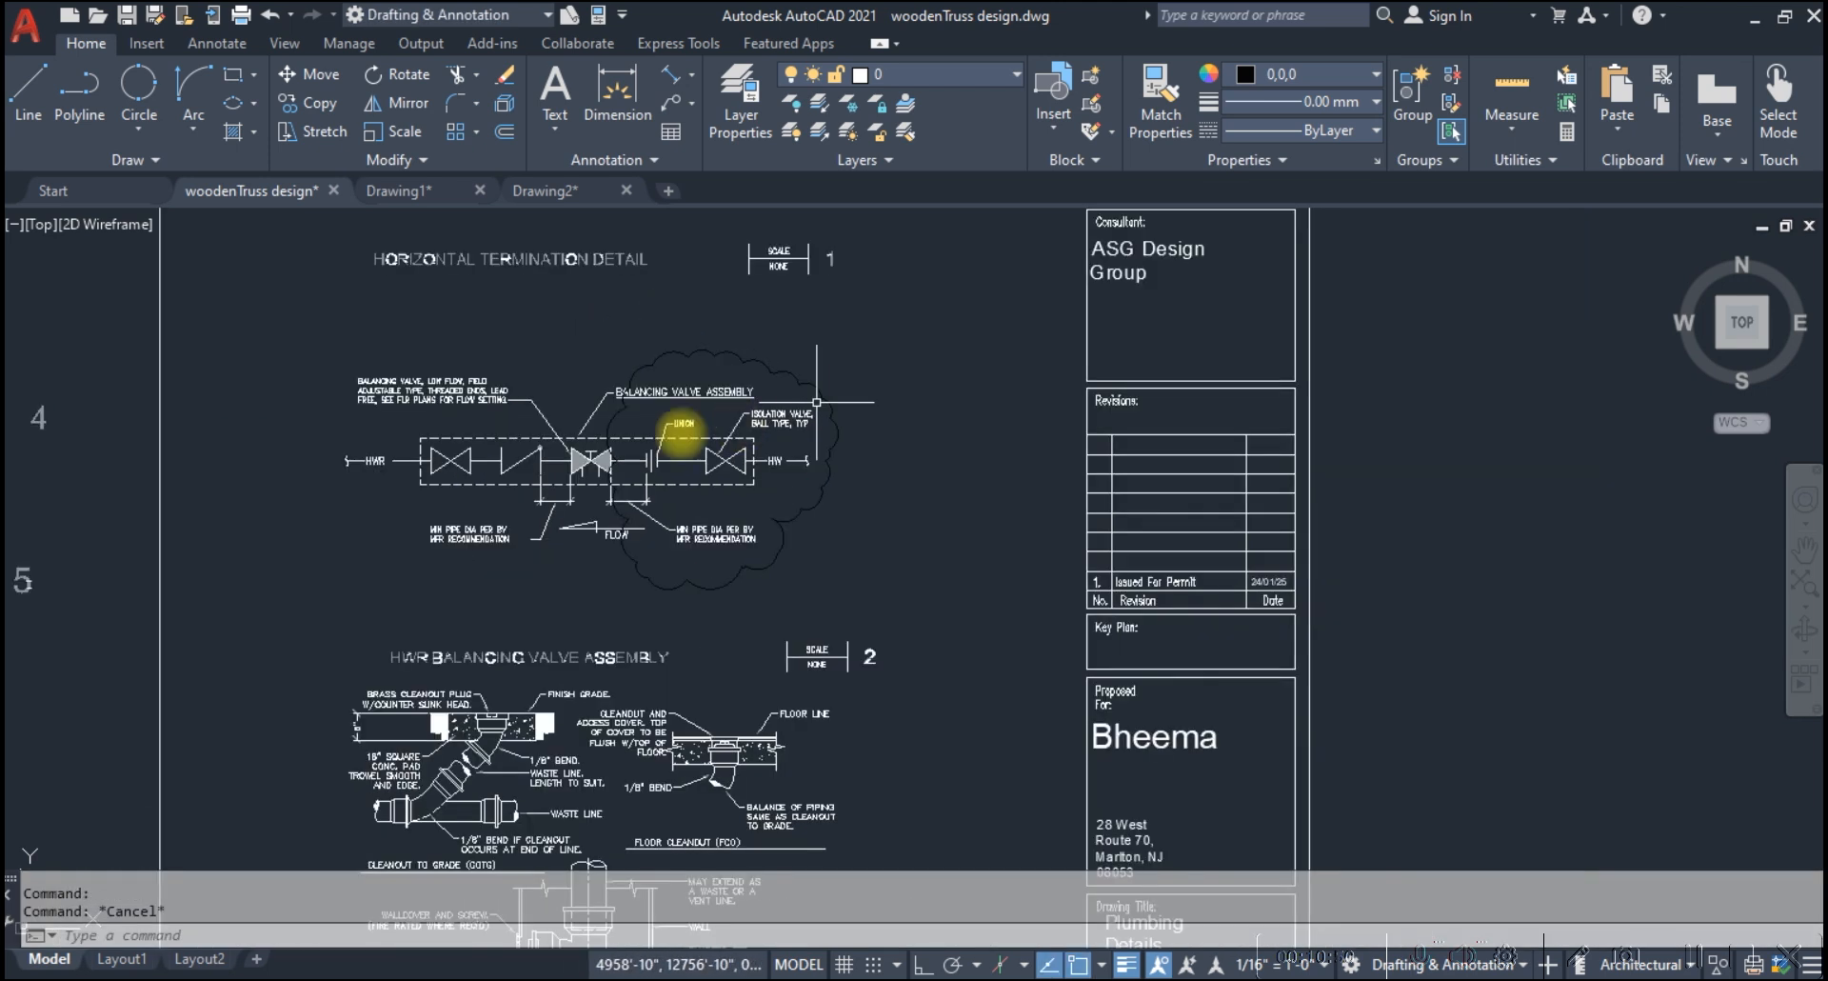
pyautogui.scroll(4, 461, 453)
pyautogui.write('pl')
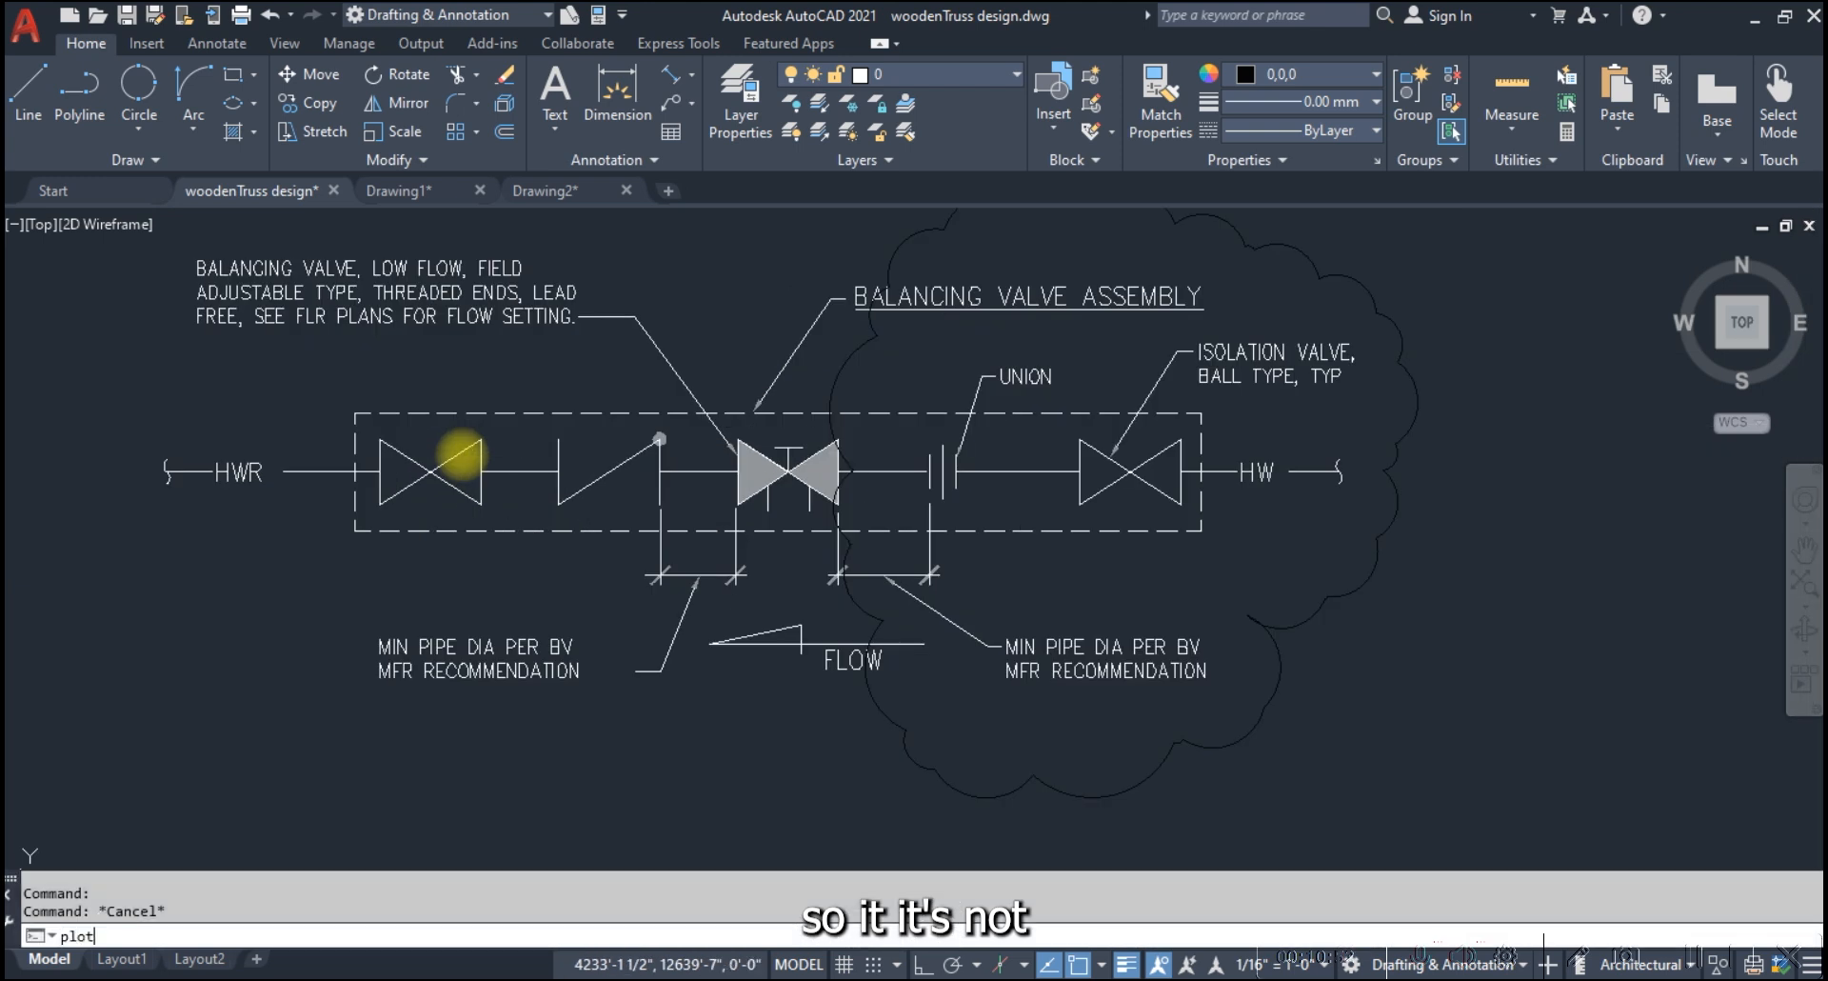
pyautogui.write('ot')
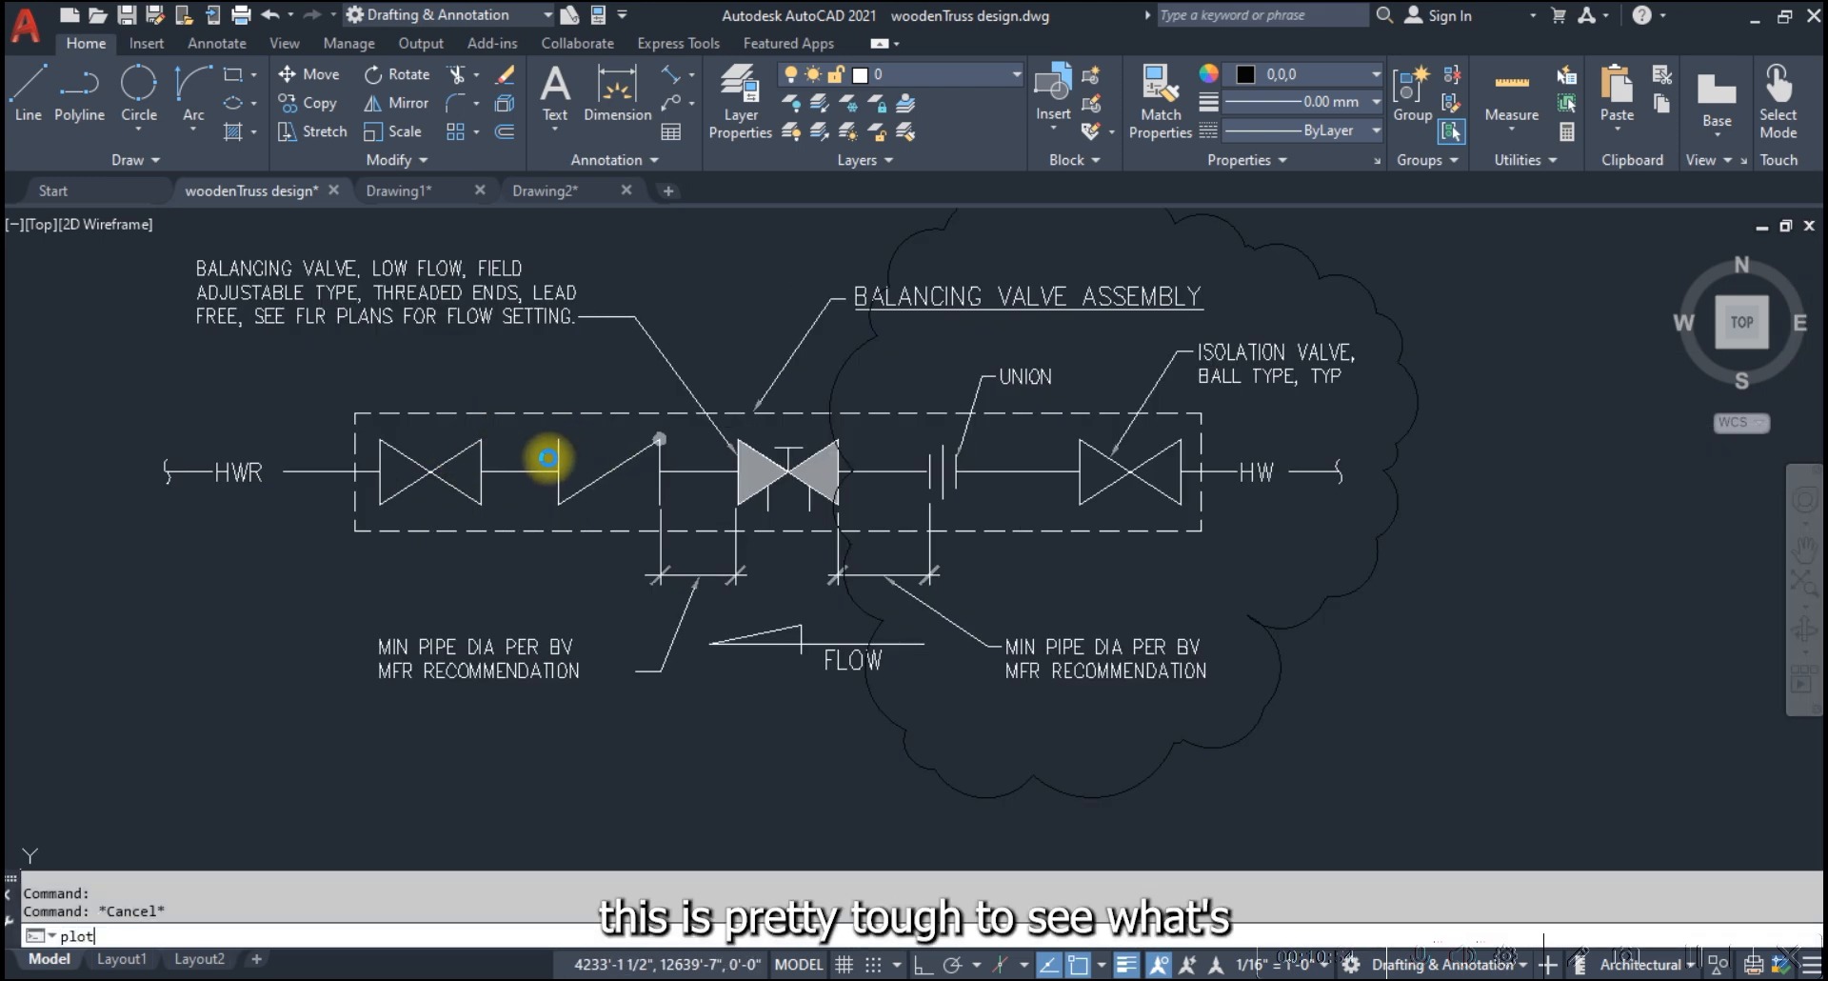
pyautogui.press('Return')
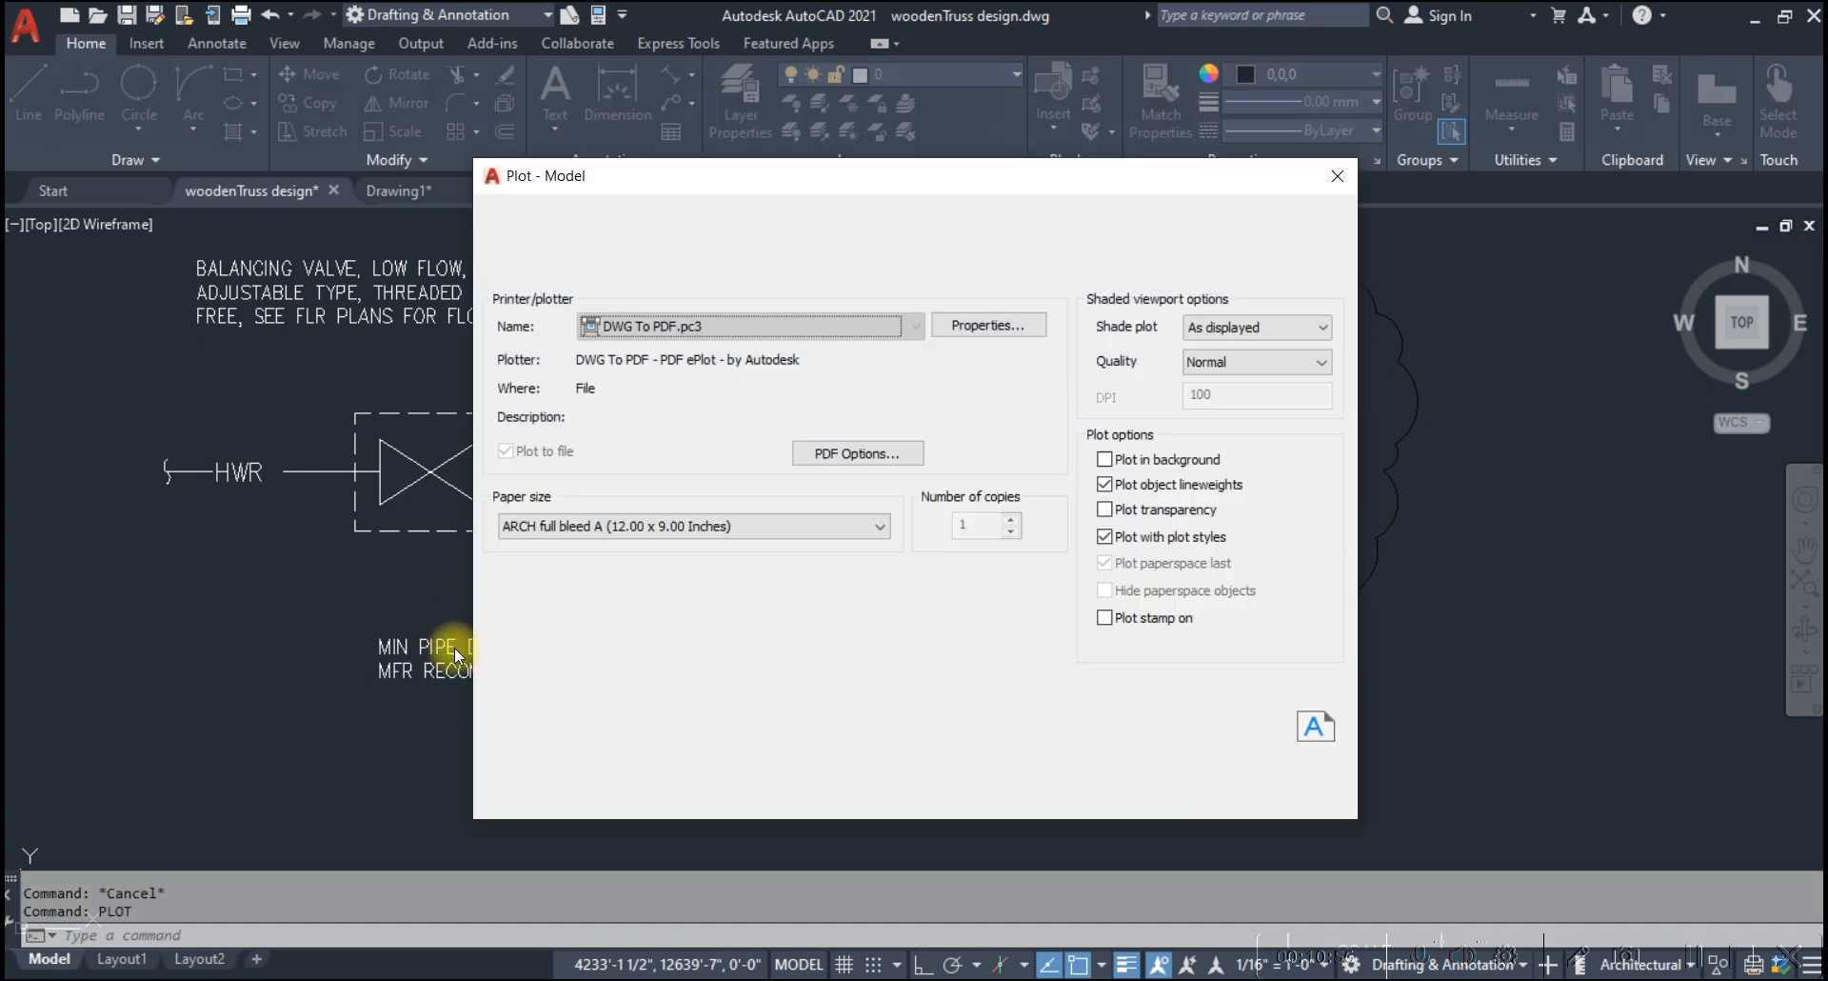
pyautogui.click(710, 622)
pyautogui.scroll(-5, 702, 522)
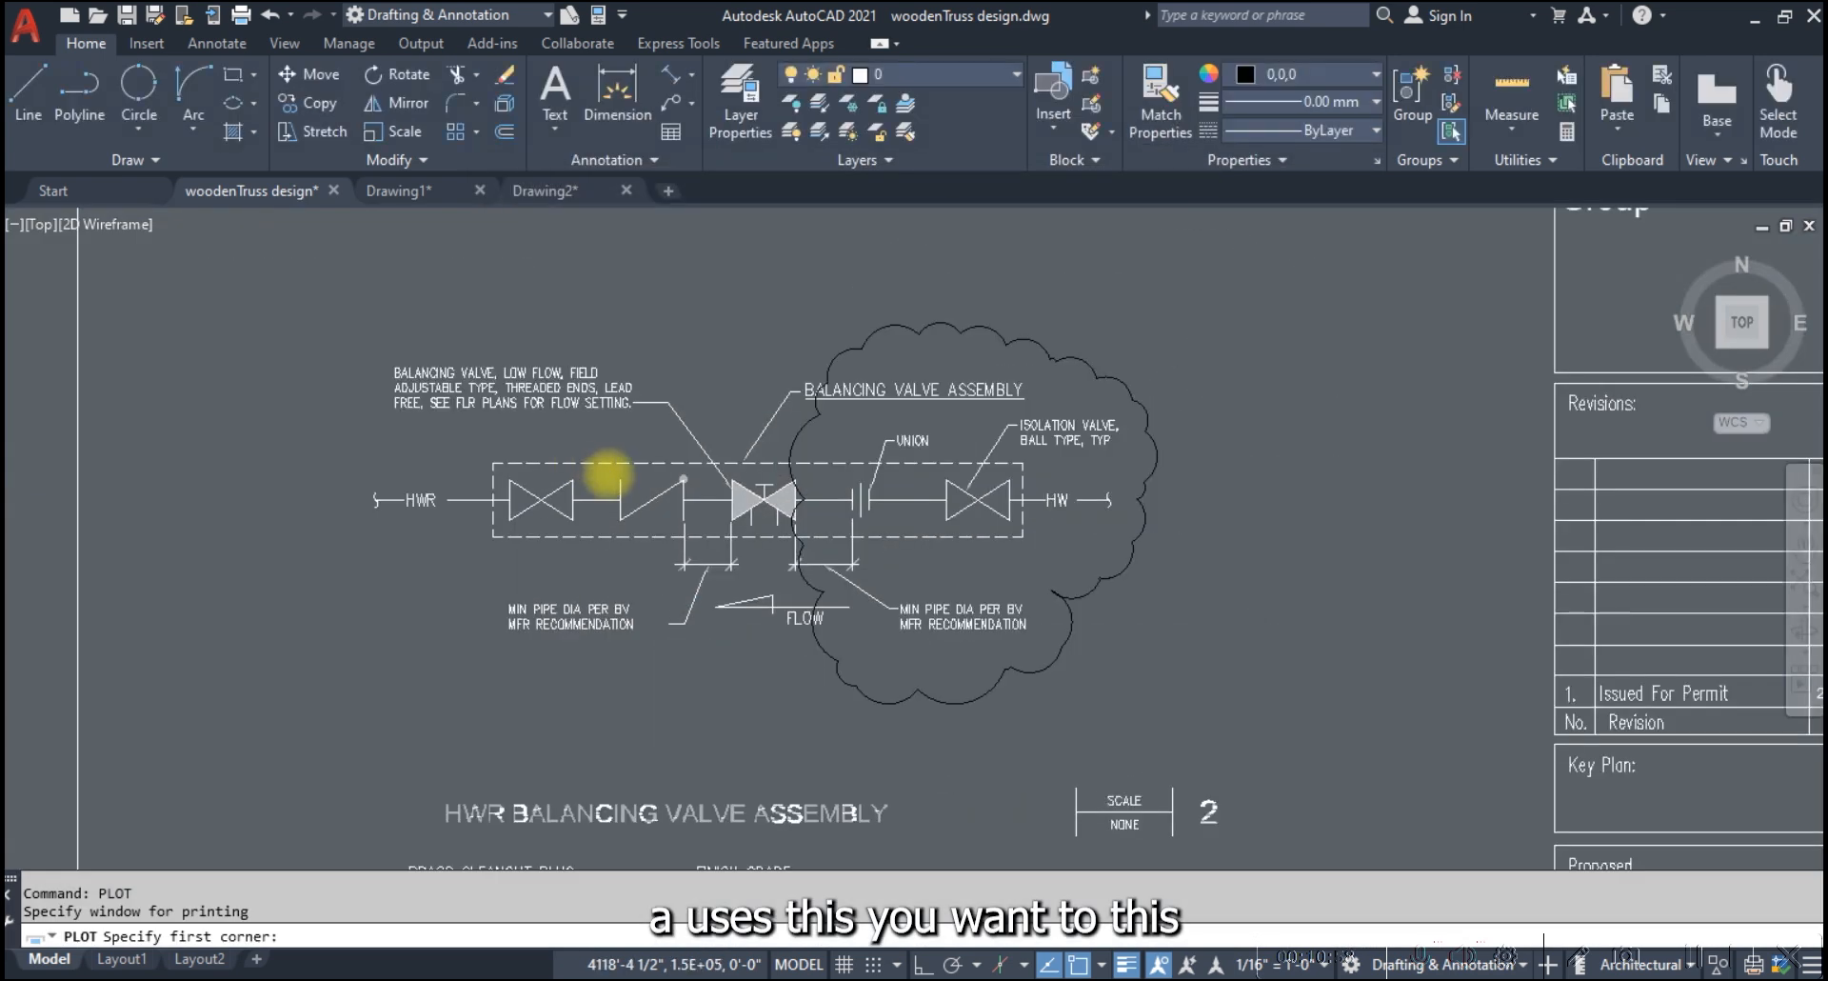
pyautogui.click(441, 381)
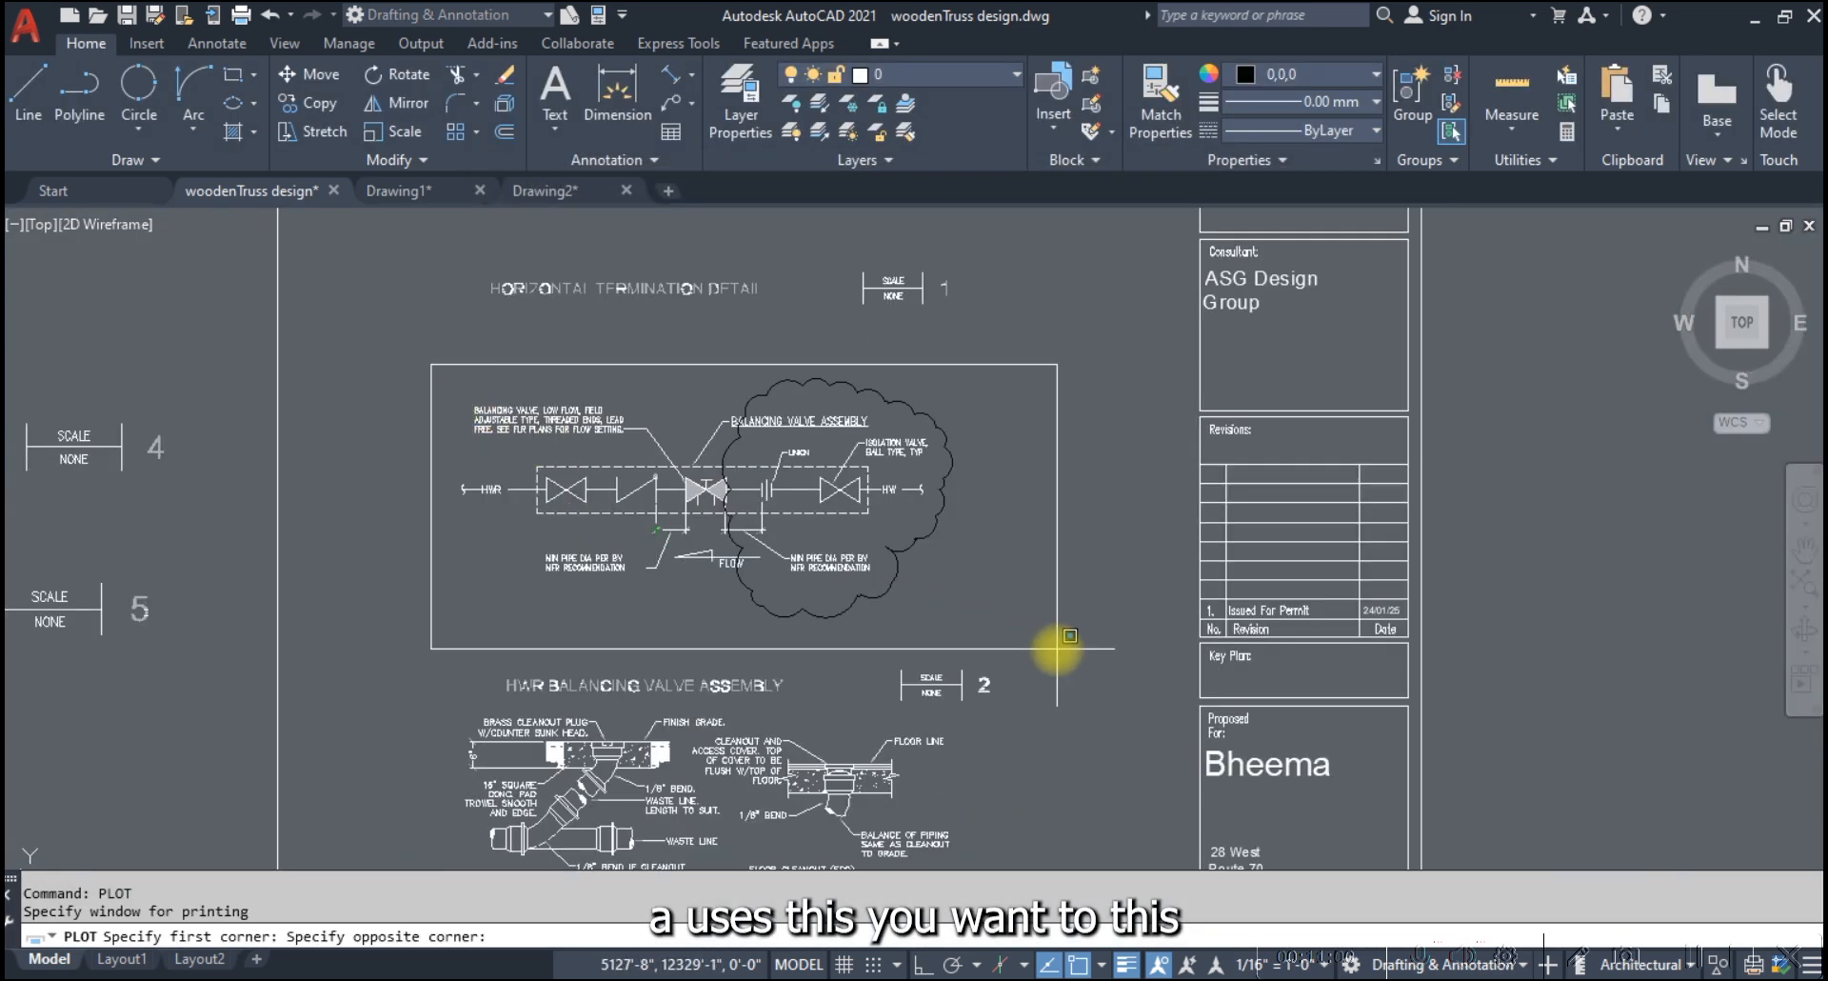
pyautogui.click(1053, 646)
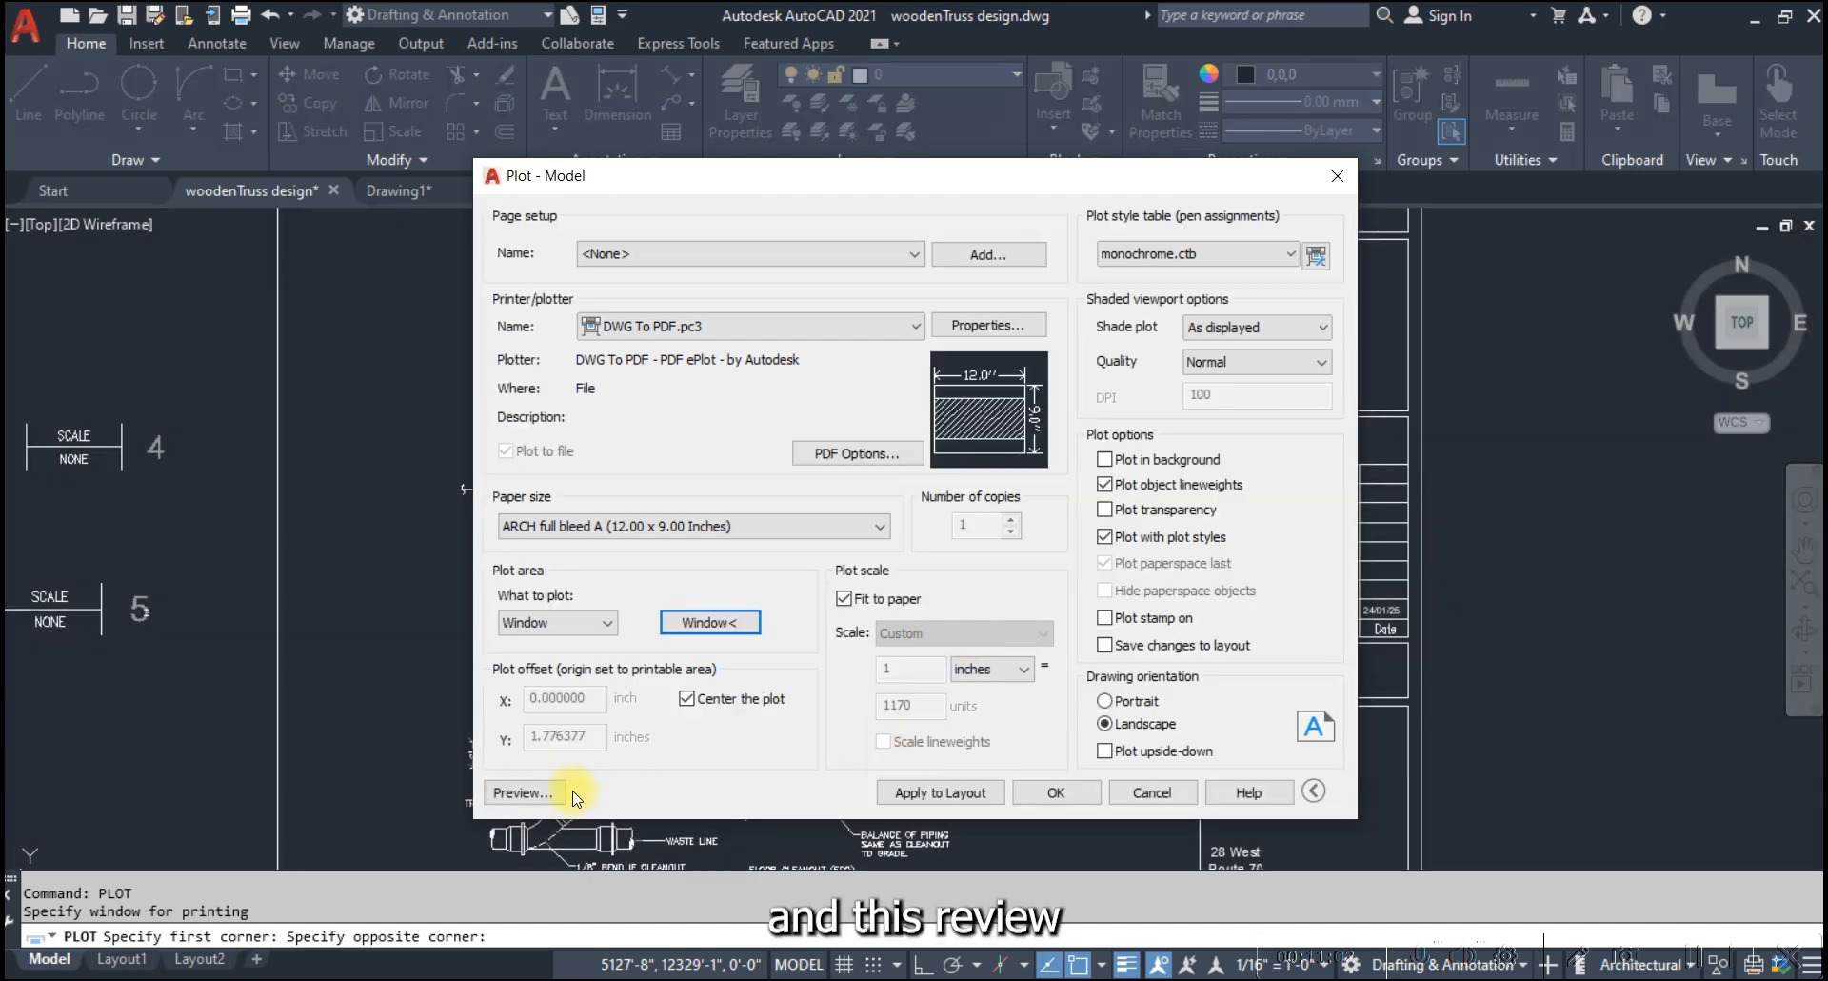
# Preview the monochrome plot of the clouded detail, examine how the cloud prints, and leave the plot without printing
pyautogui.click(531, 791)
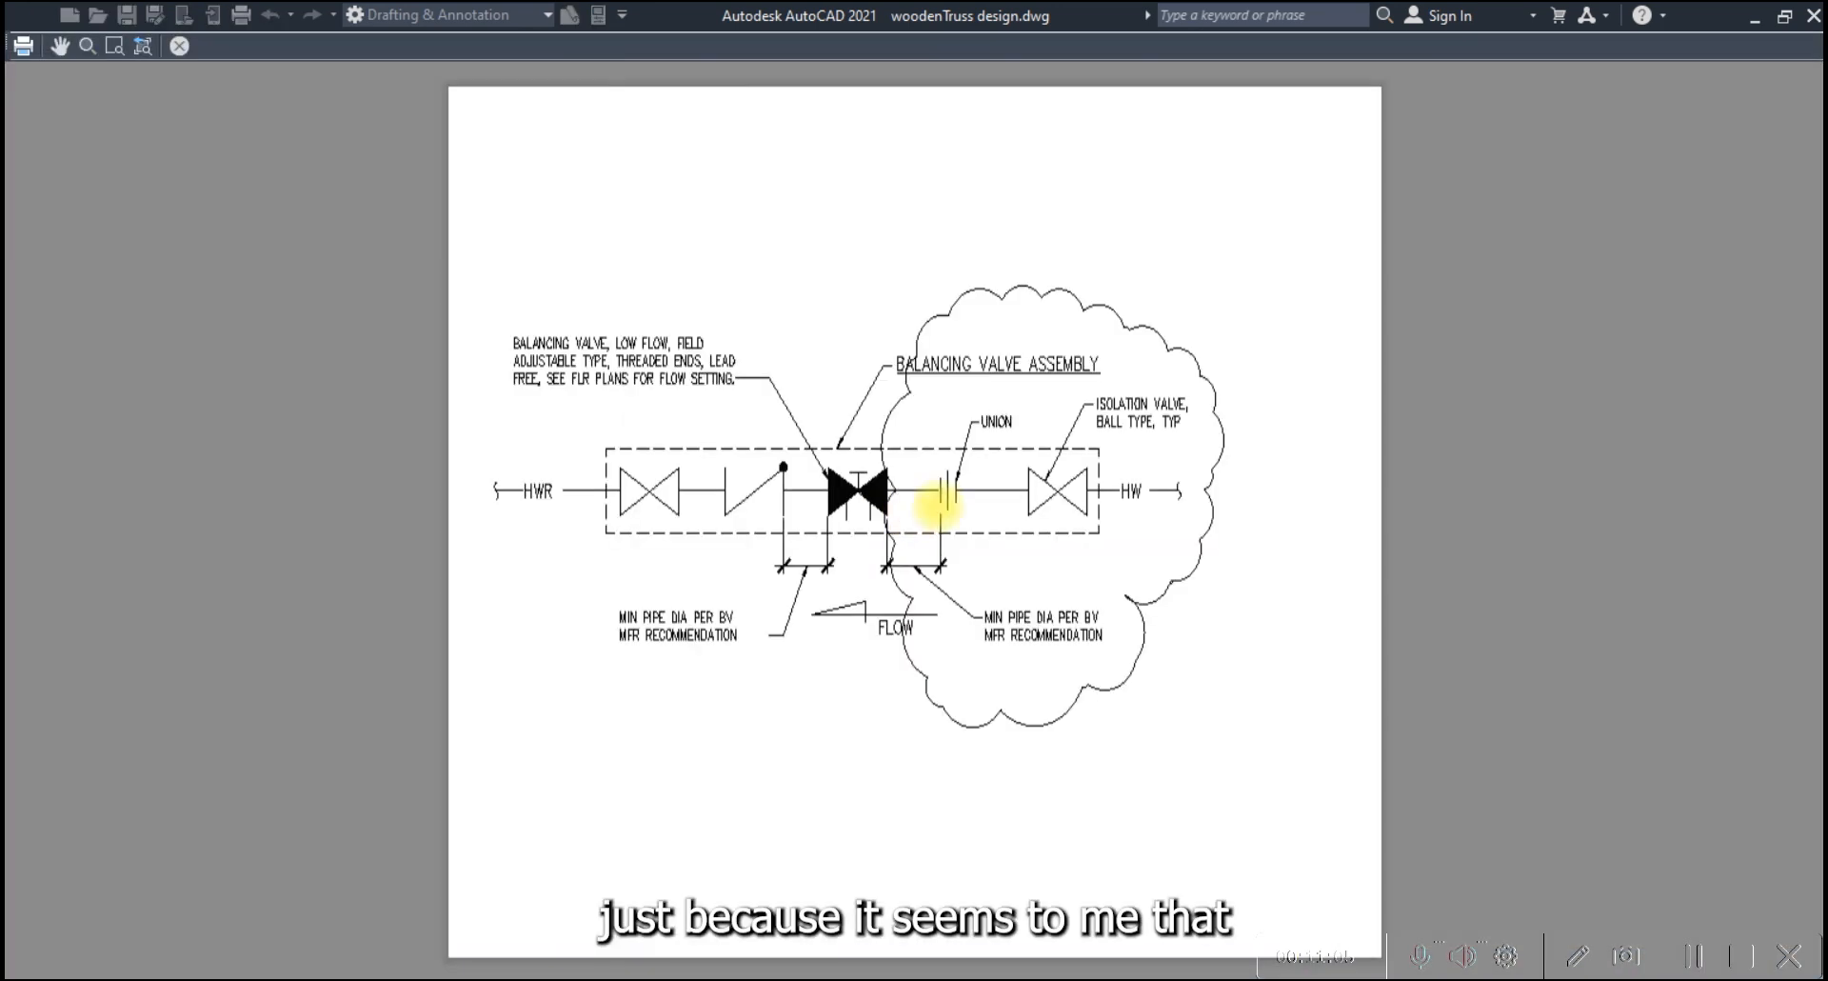
pyautogui.scroll(2, 1017, 439)
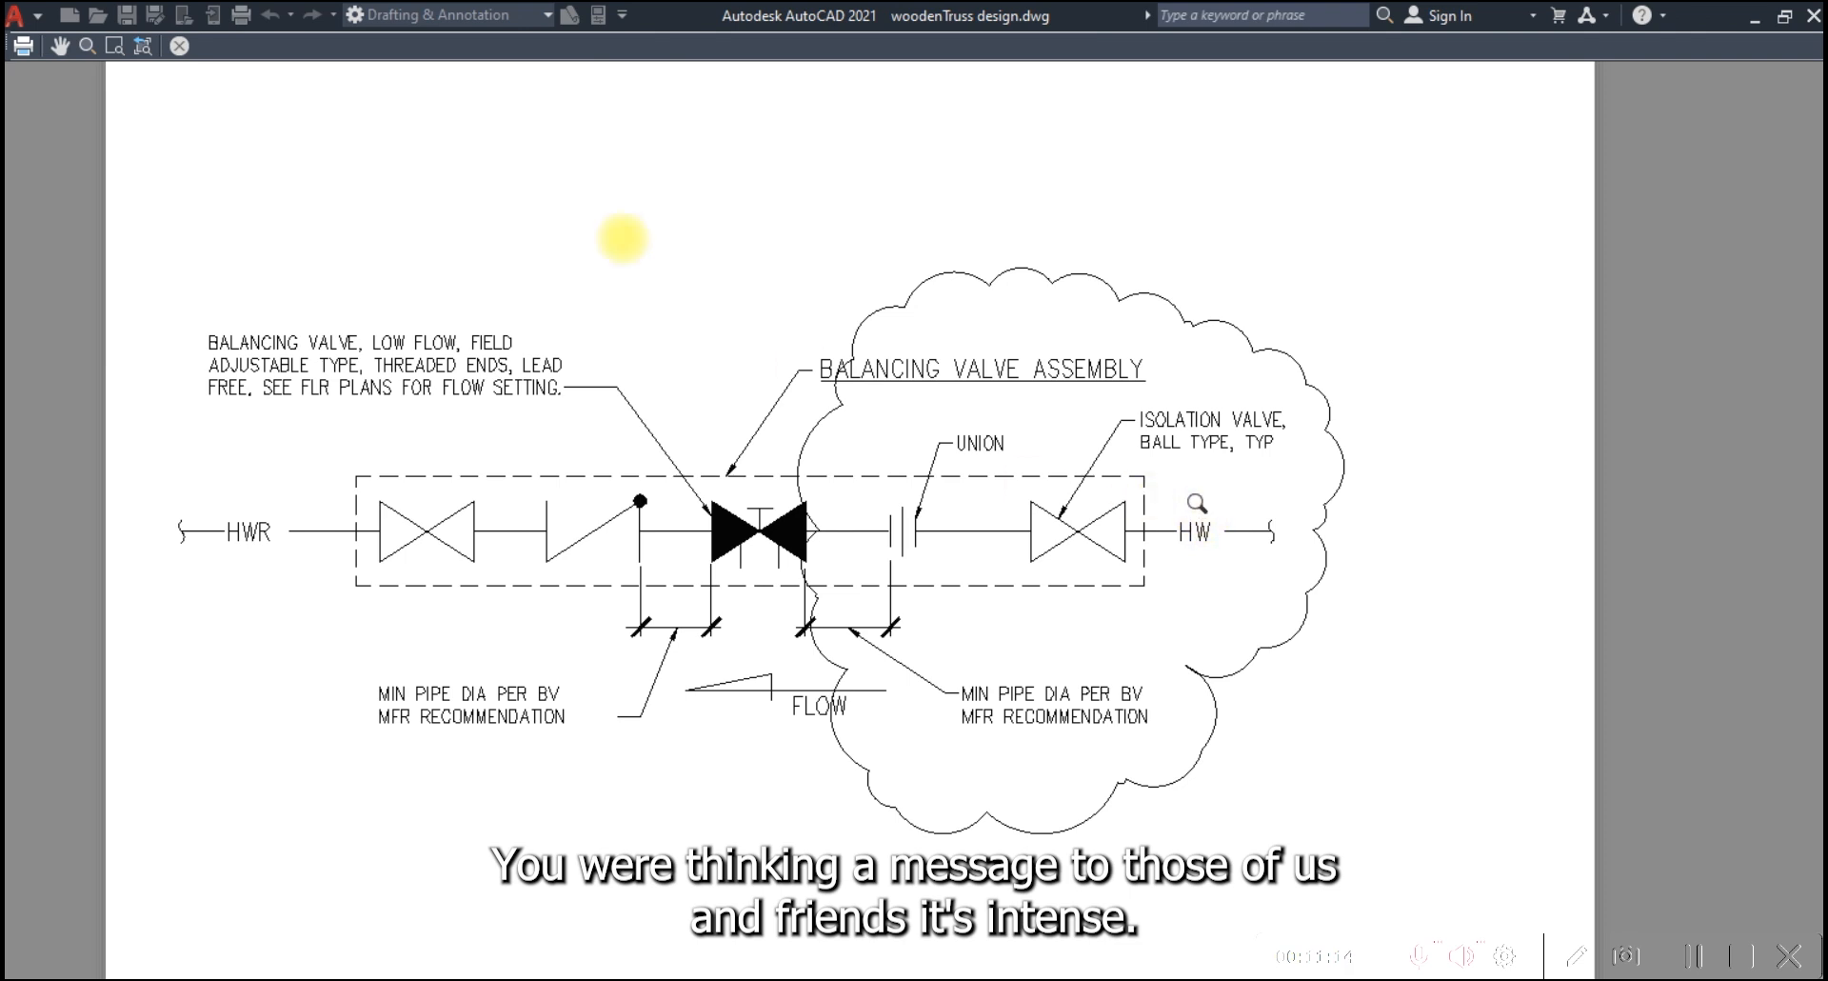
pyautogui.click(179, 46)
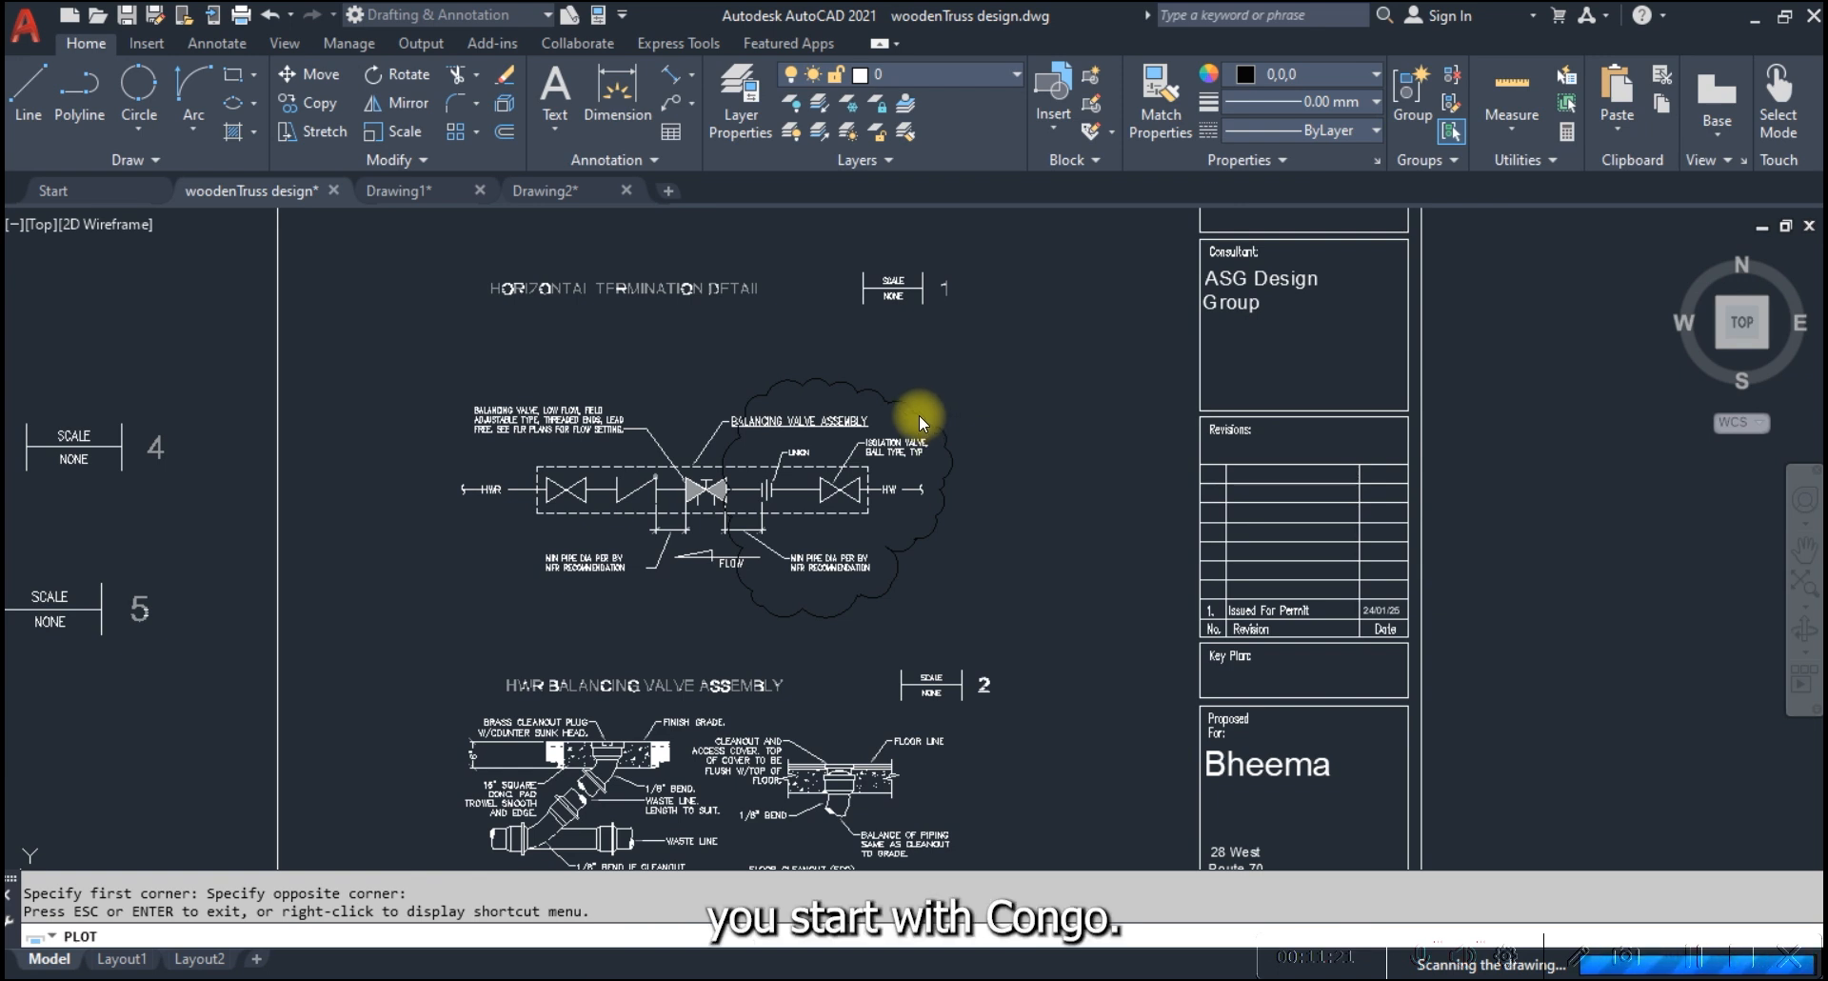
pyautogui.press('Escape')
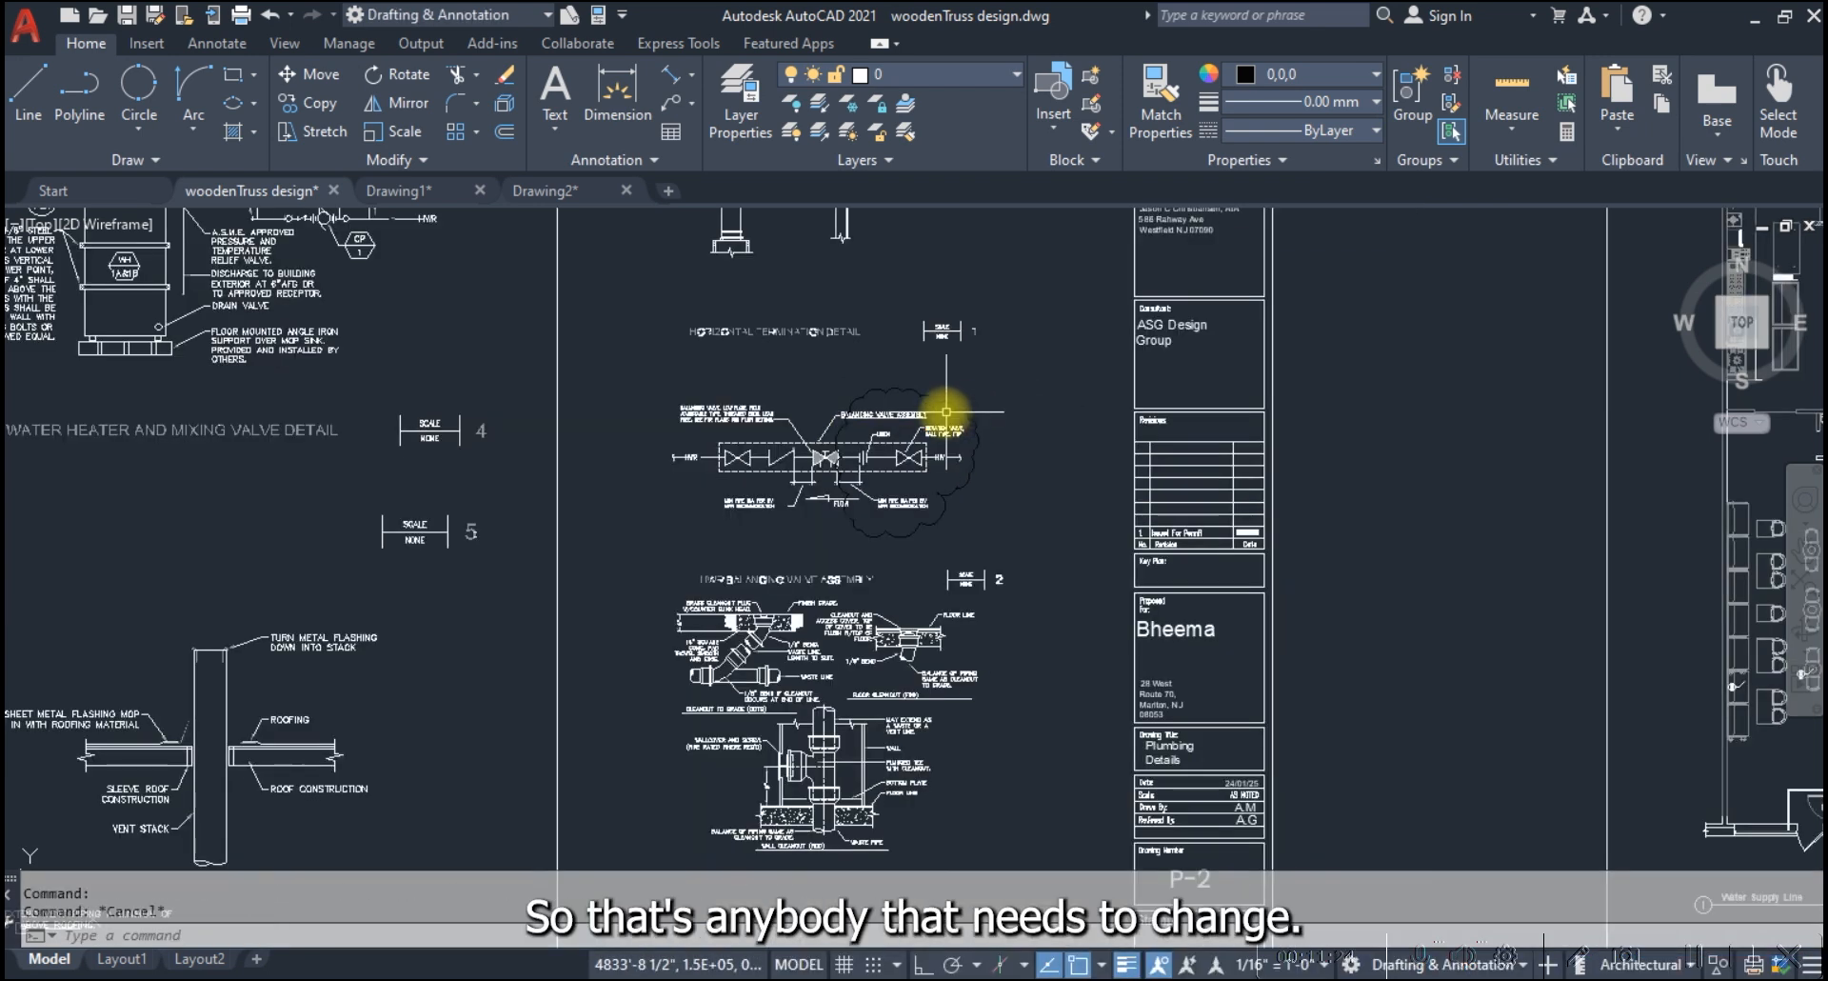
# Change the freehand revision cloud's color to the red index color
pyautogui.scroll(5, 947, 412)
pyautogui.click(977, 385)
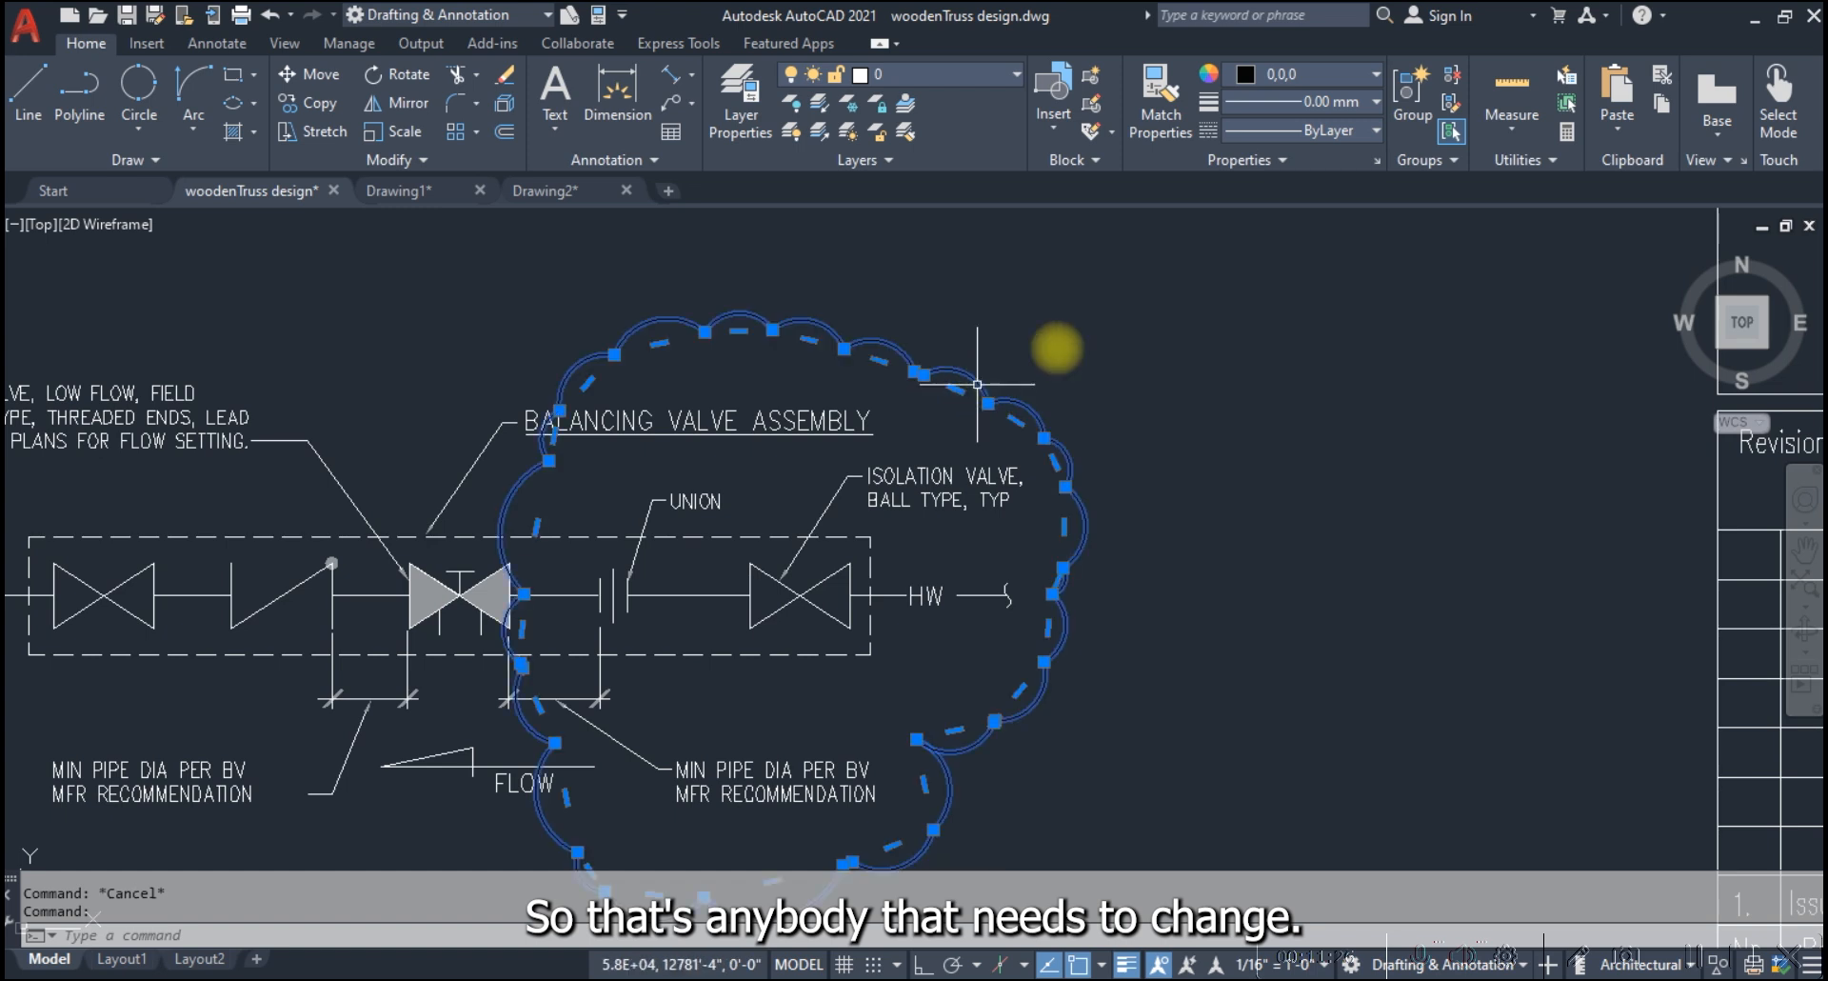
pyautogui.click(1311, 75)
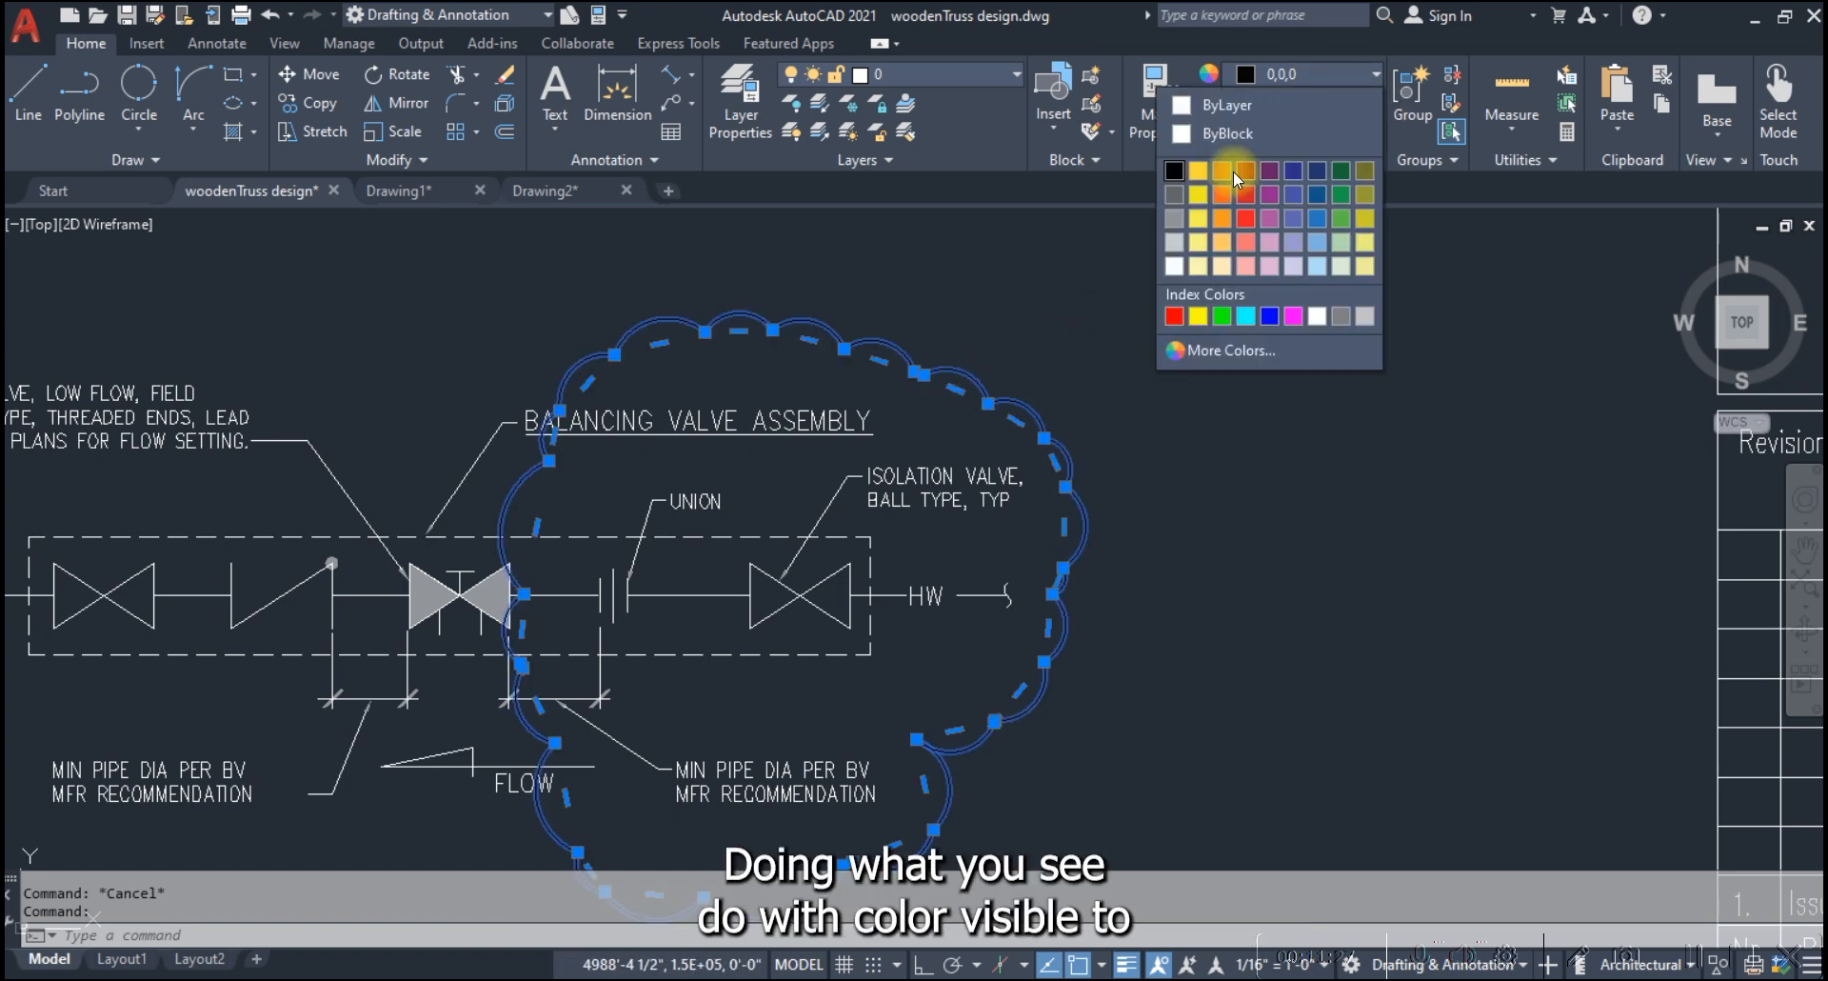
pyautogui.click(1177, 316)
pyautogui.press('Escape')
pyautogui.scroll(-4, 987, 425)
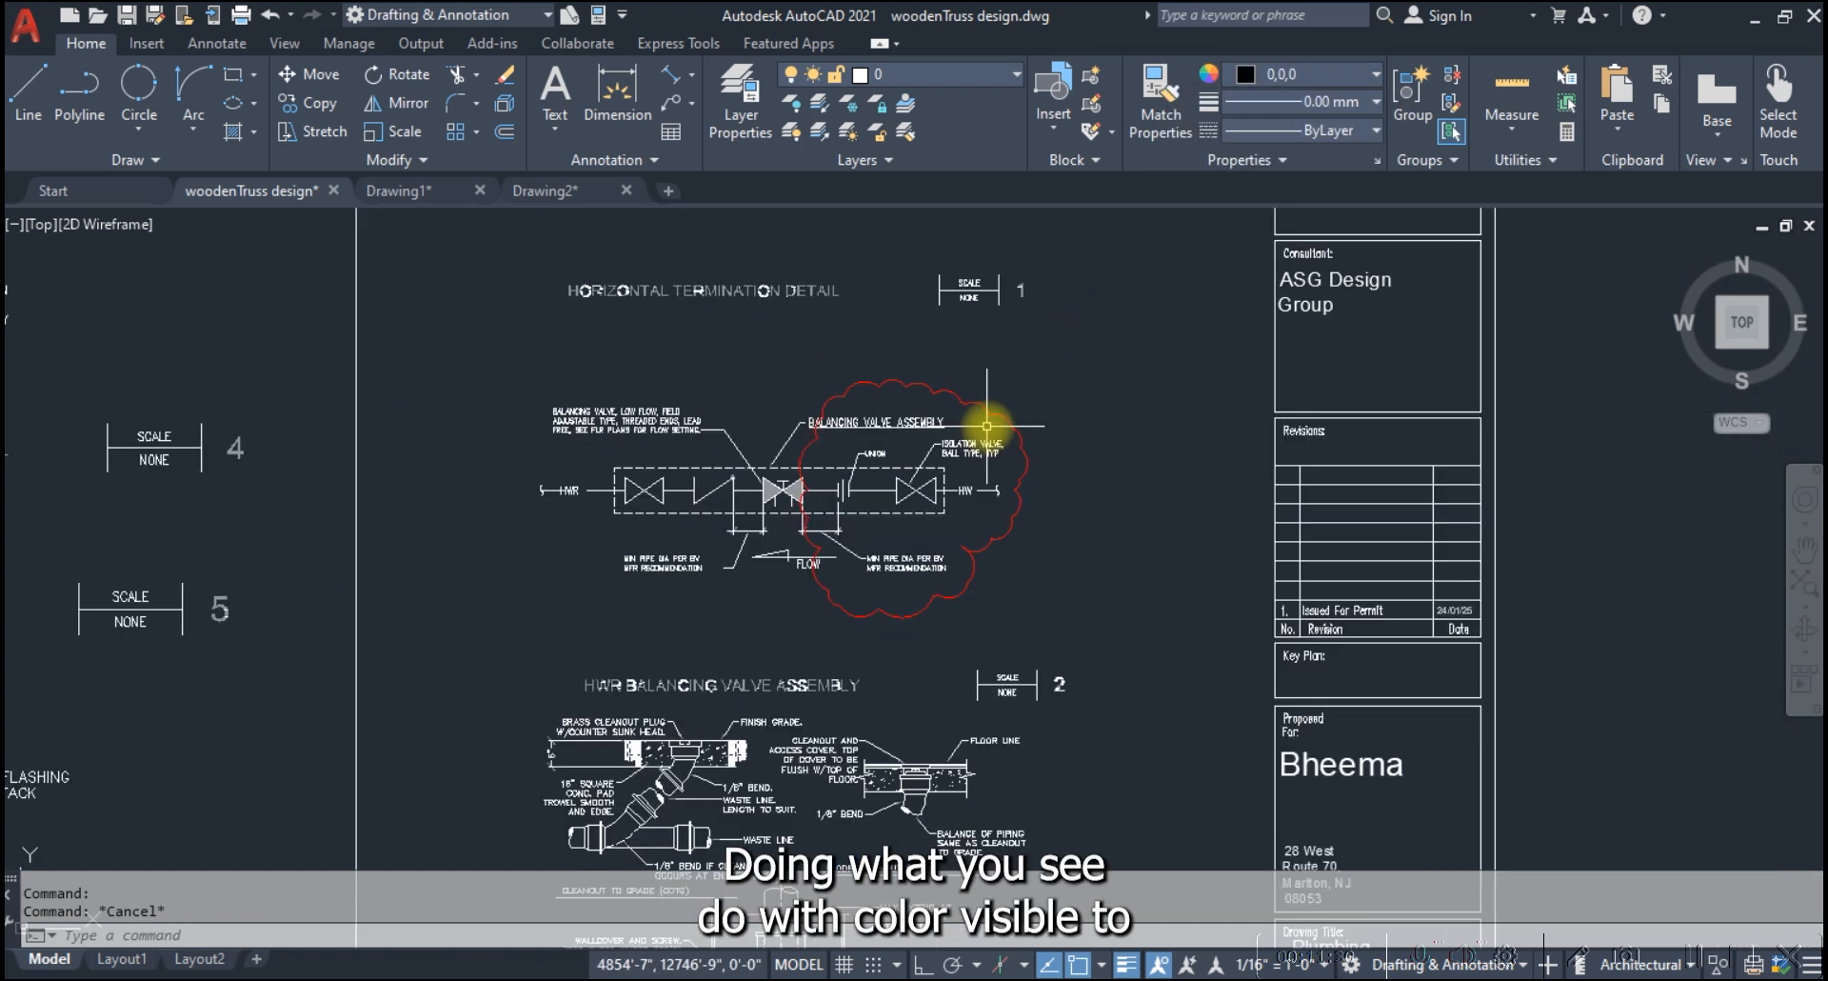
# Set up a plot with the acad.ctb plot style table and a window around the clouded balancing valve assembly
pyautogui.write('plot')
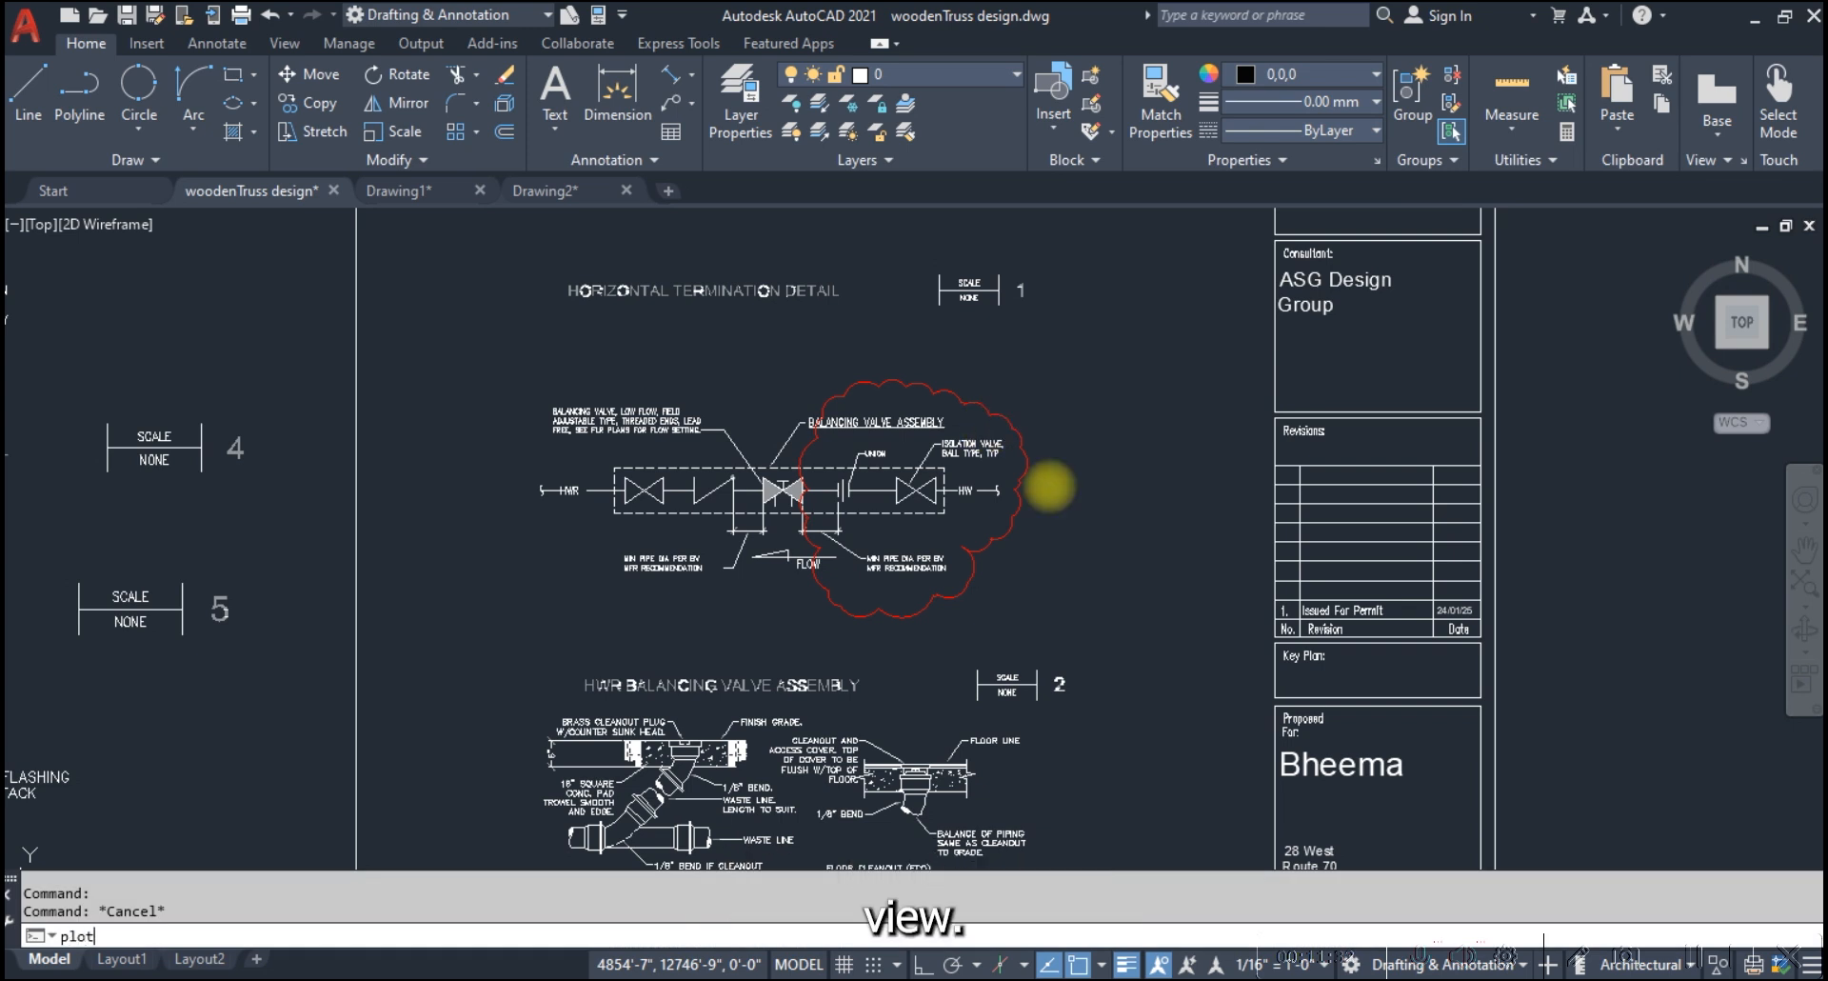
pyautogui.press('Return')
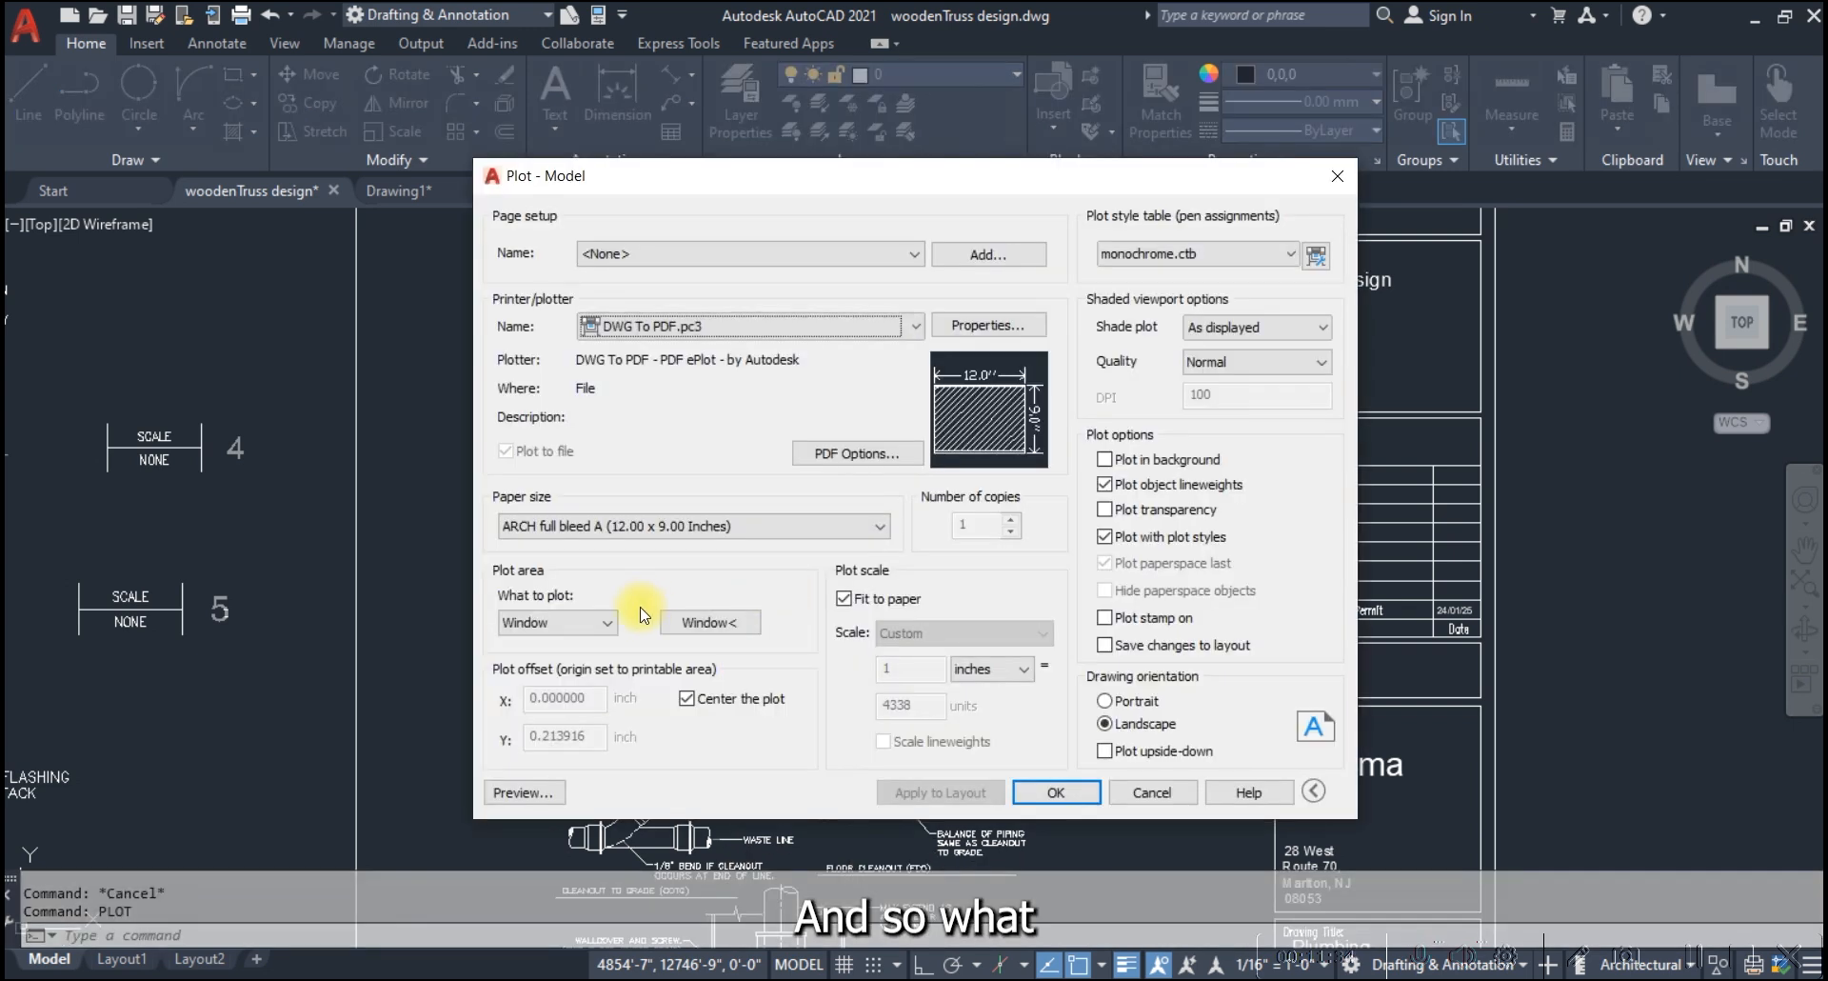
pyautogui.click(1202, 255)
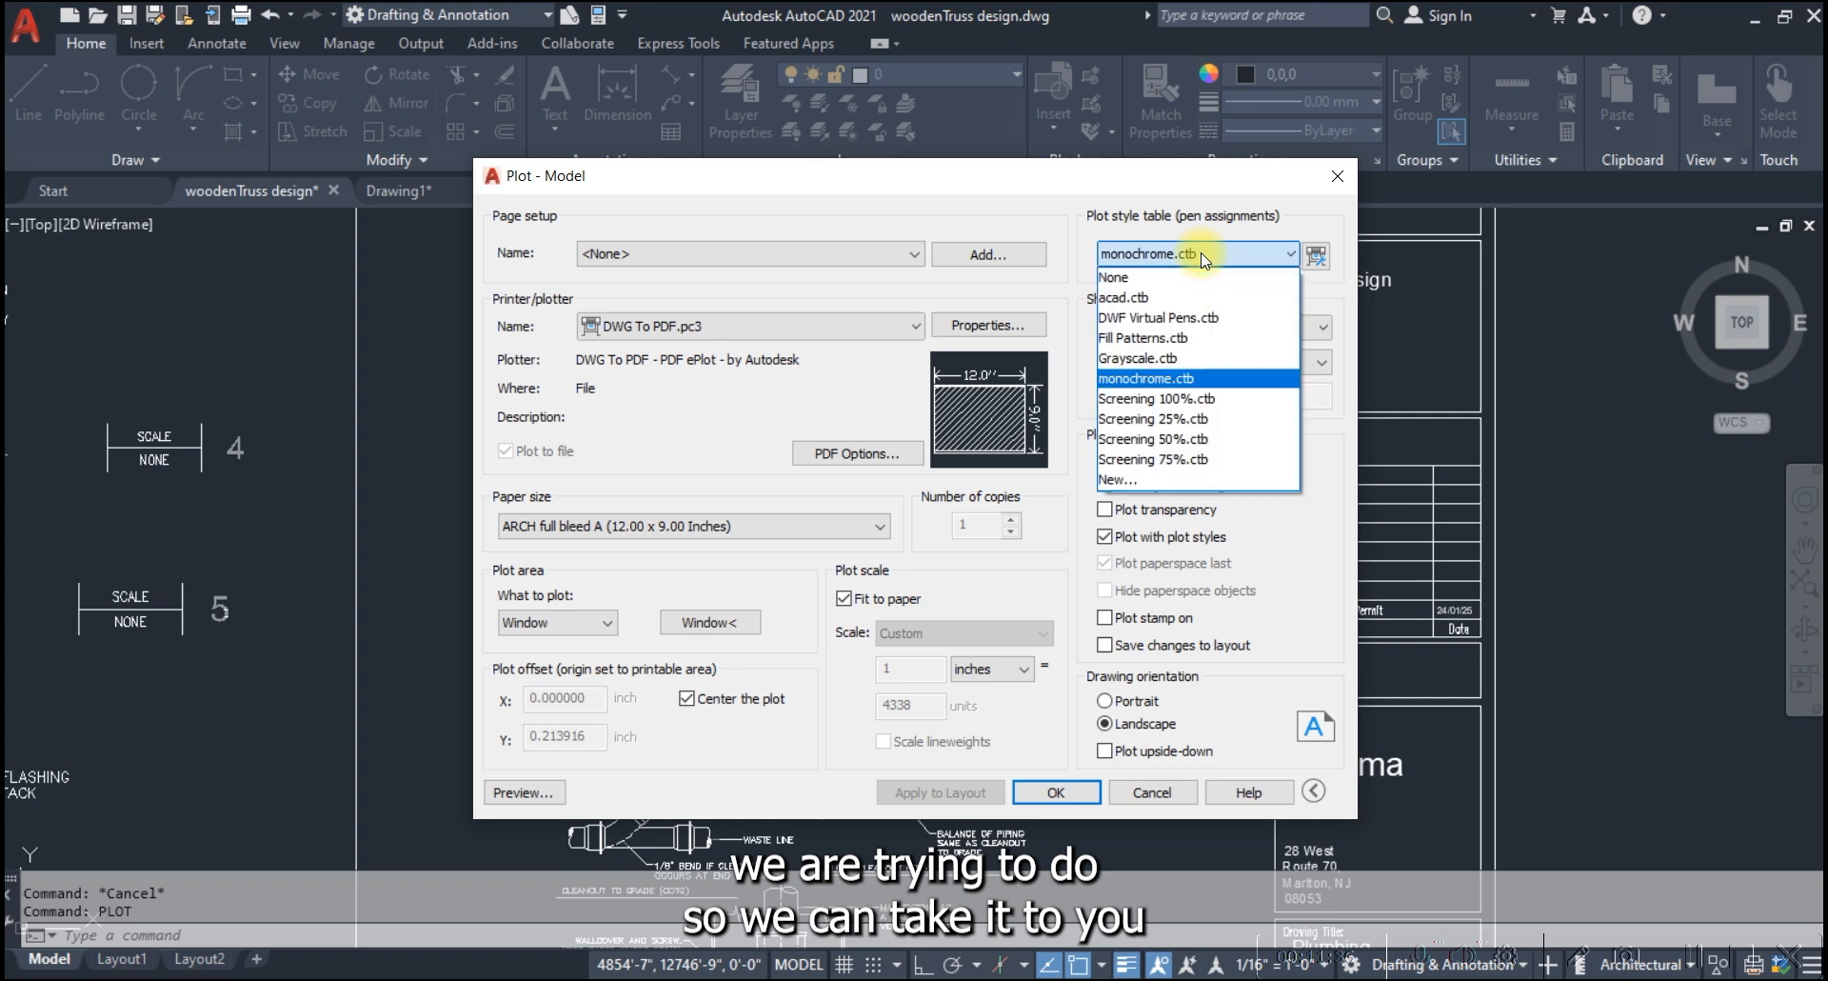
pyautogui.click(1145, 298)
pyautogui.click(931, 553)
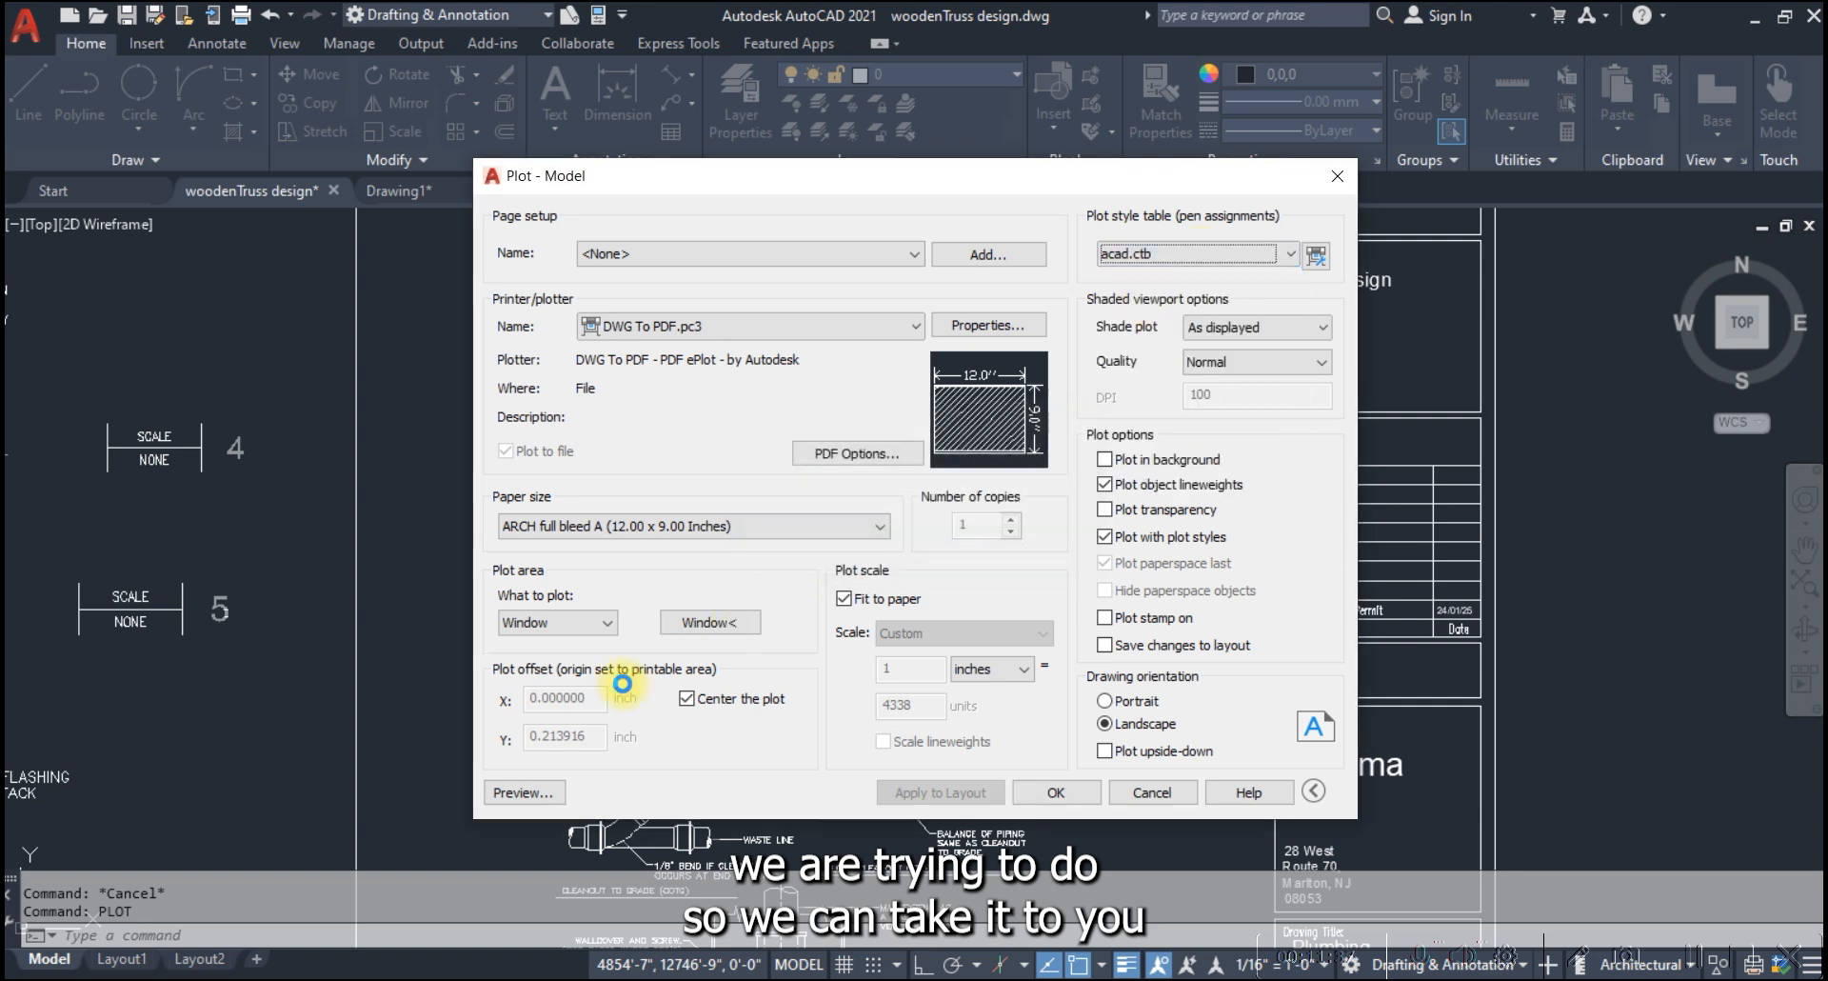
pyautogui.click(707, 621)
pyautogui.click(498, 372)
pyautogui.click(1114, 631)
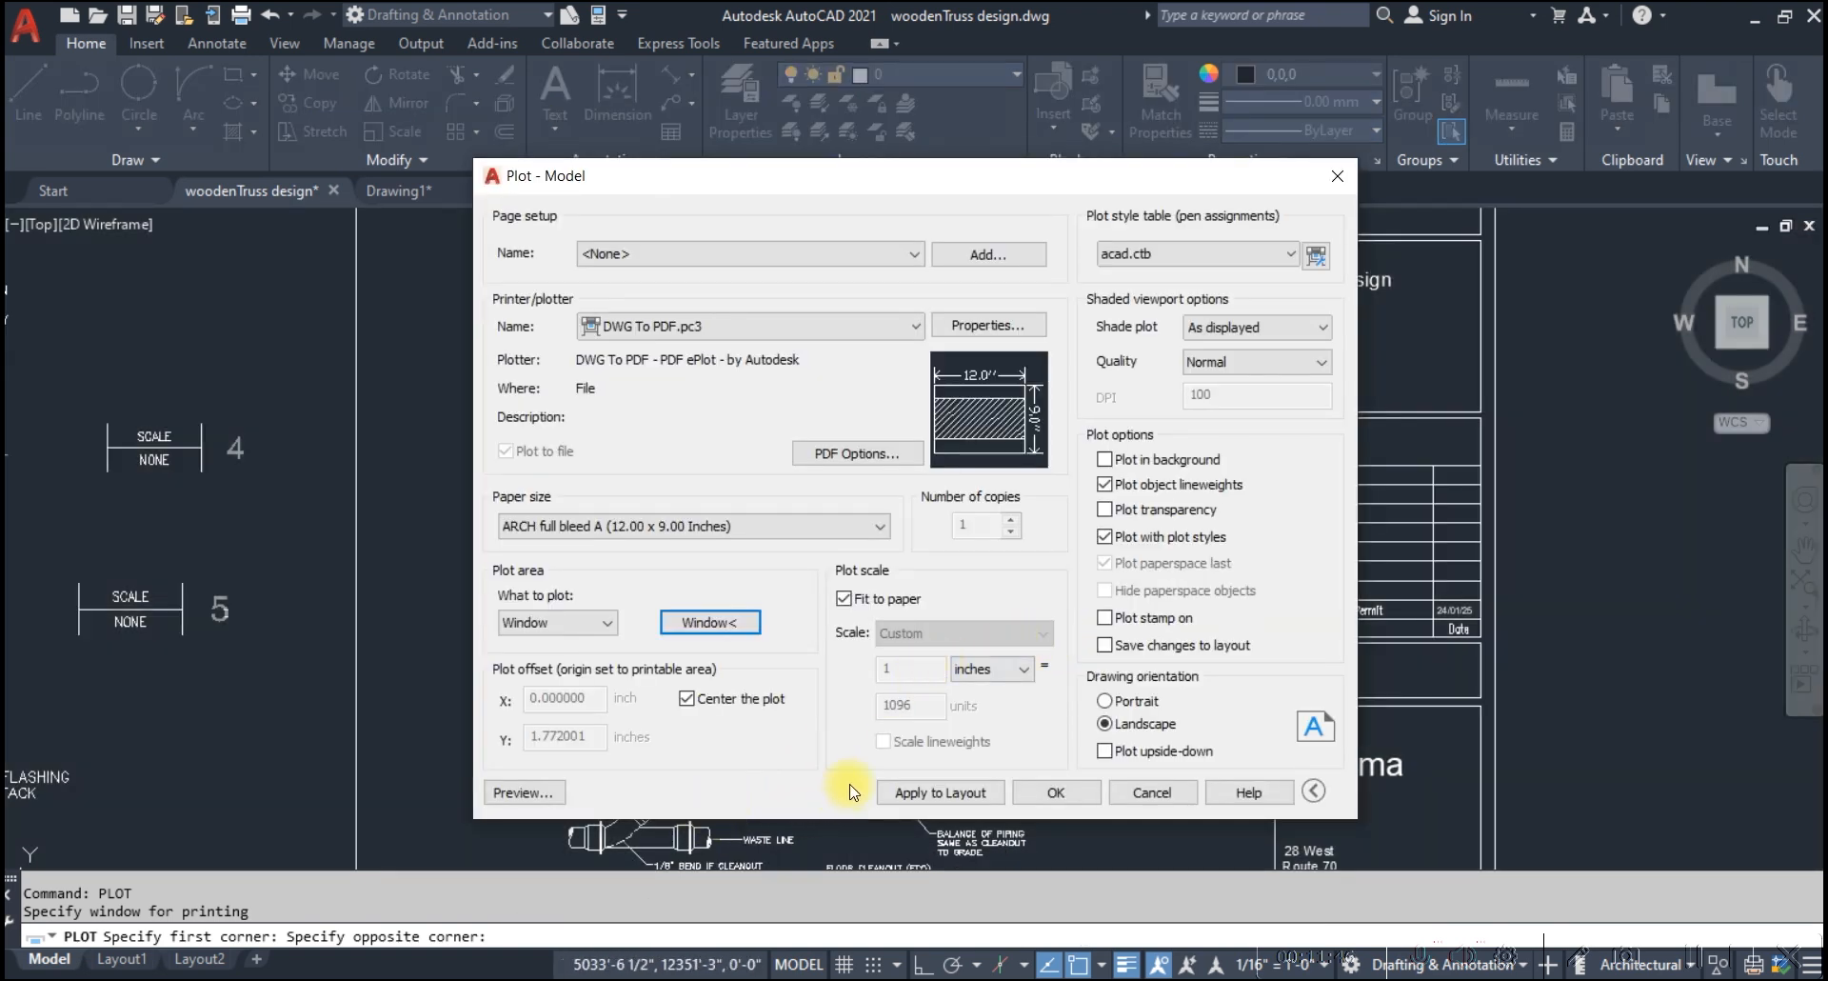
# Preview the color plot, examine the revision cloud around the union and isolation valve, and close the plot without printing
pyautogui.click(512, 790)
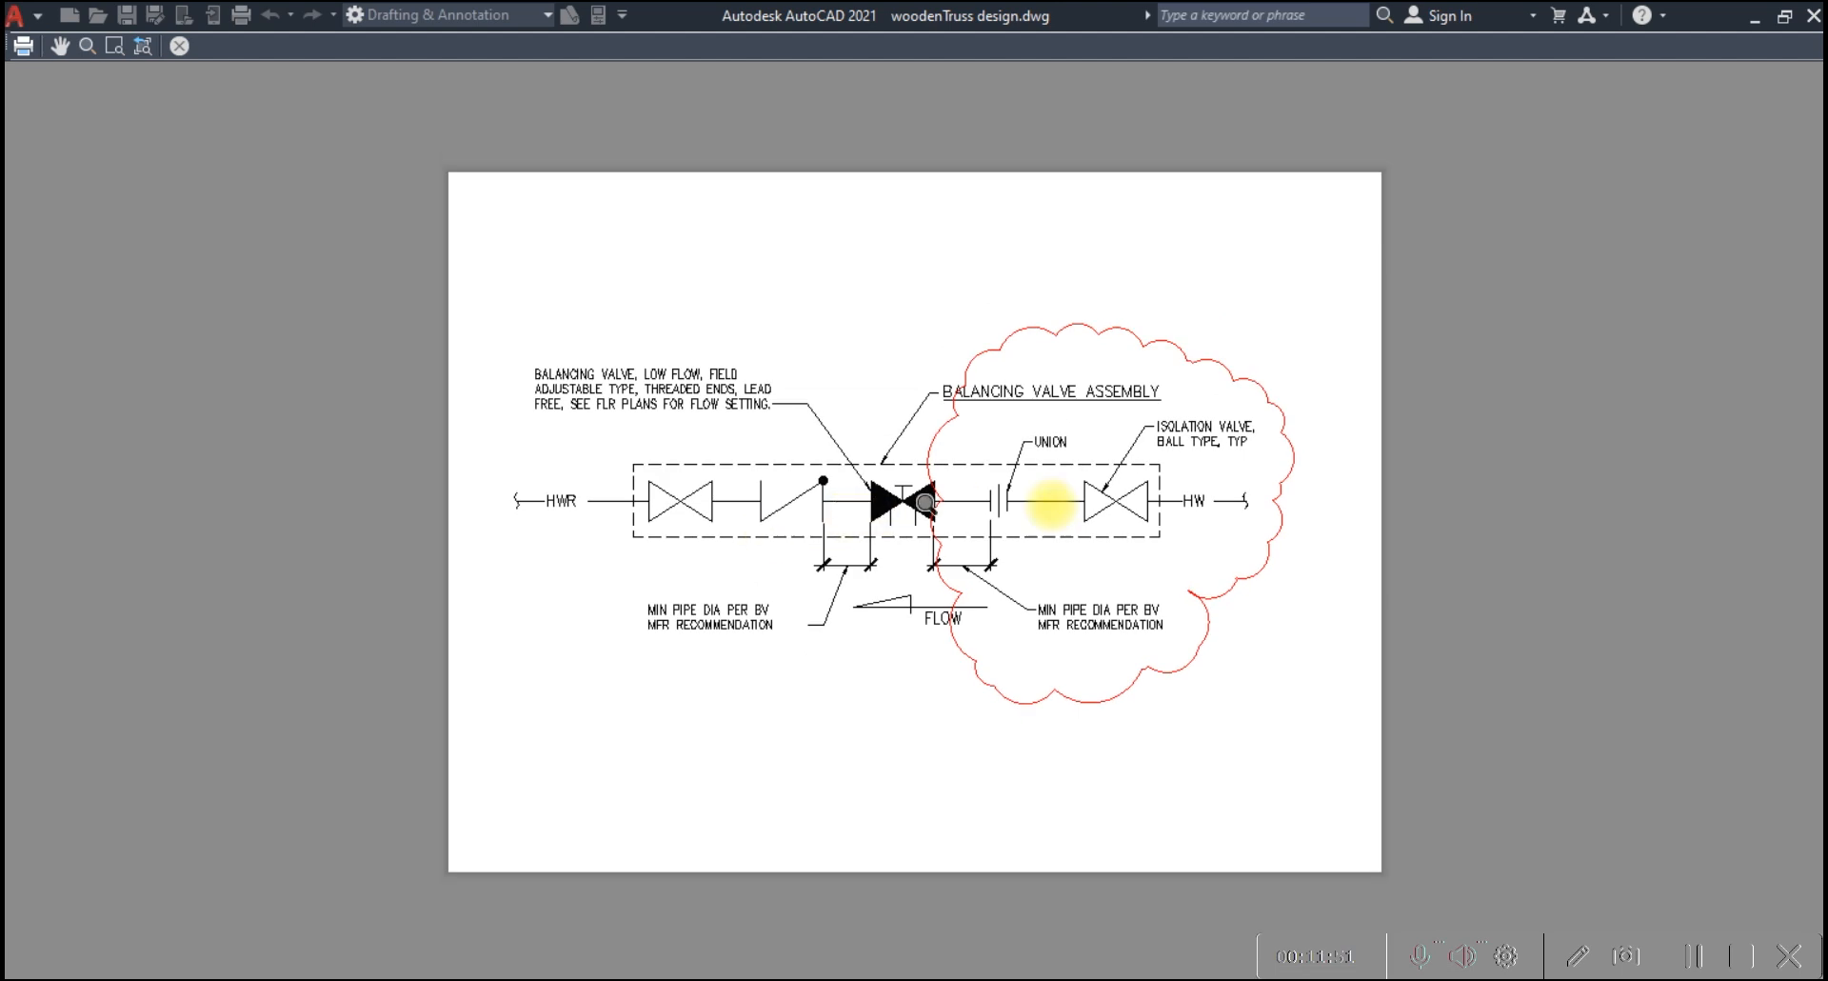
pyautogui.scroll(2, 1114, 486)
pyautogui.scroll(4, 1124, 476)
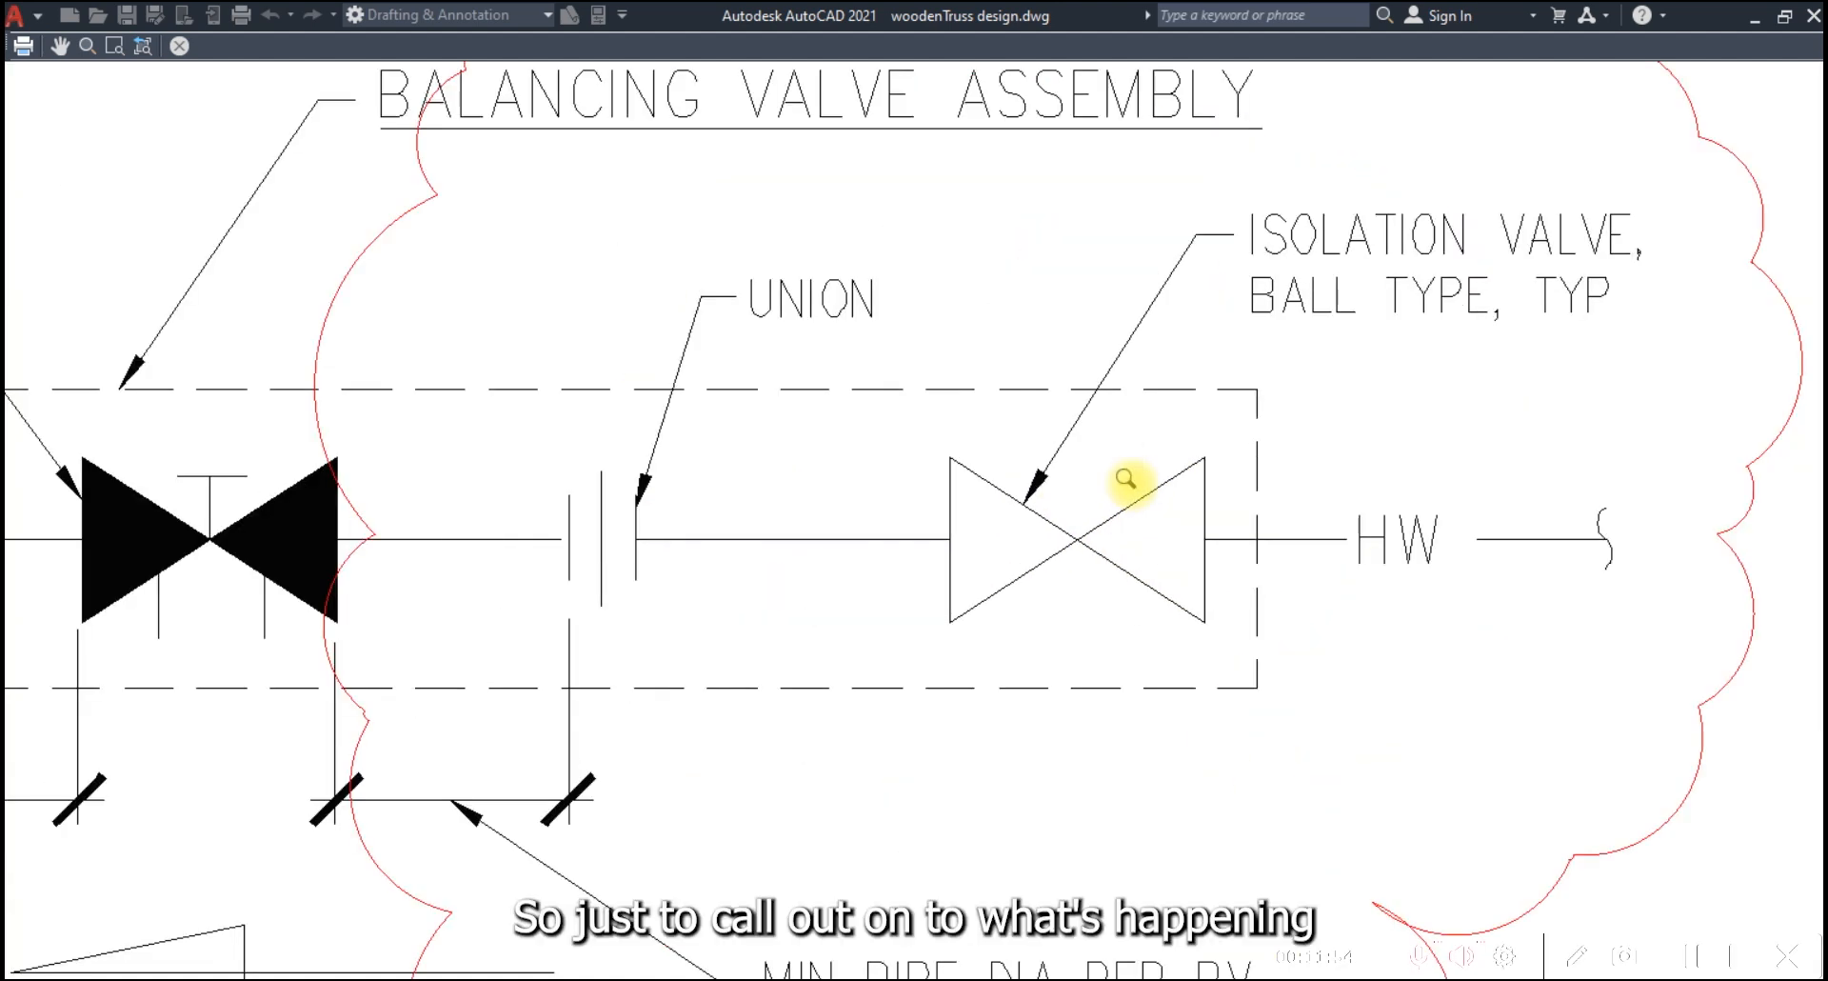
pyautogui.scroll(-4, 1057, 511)
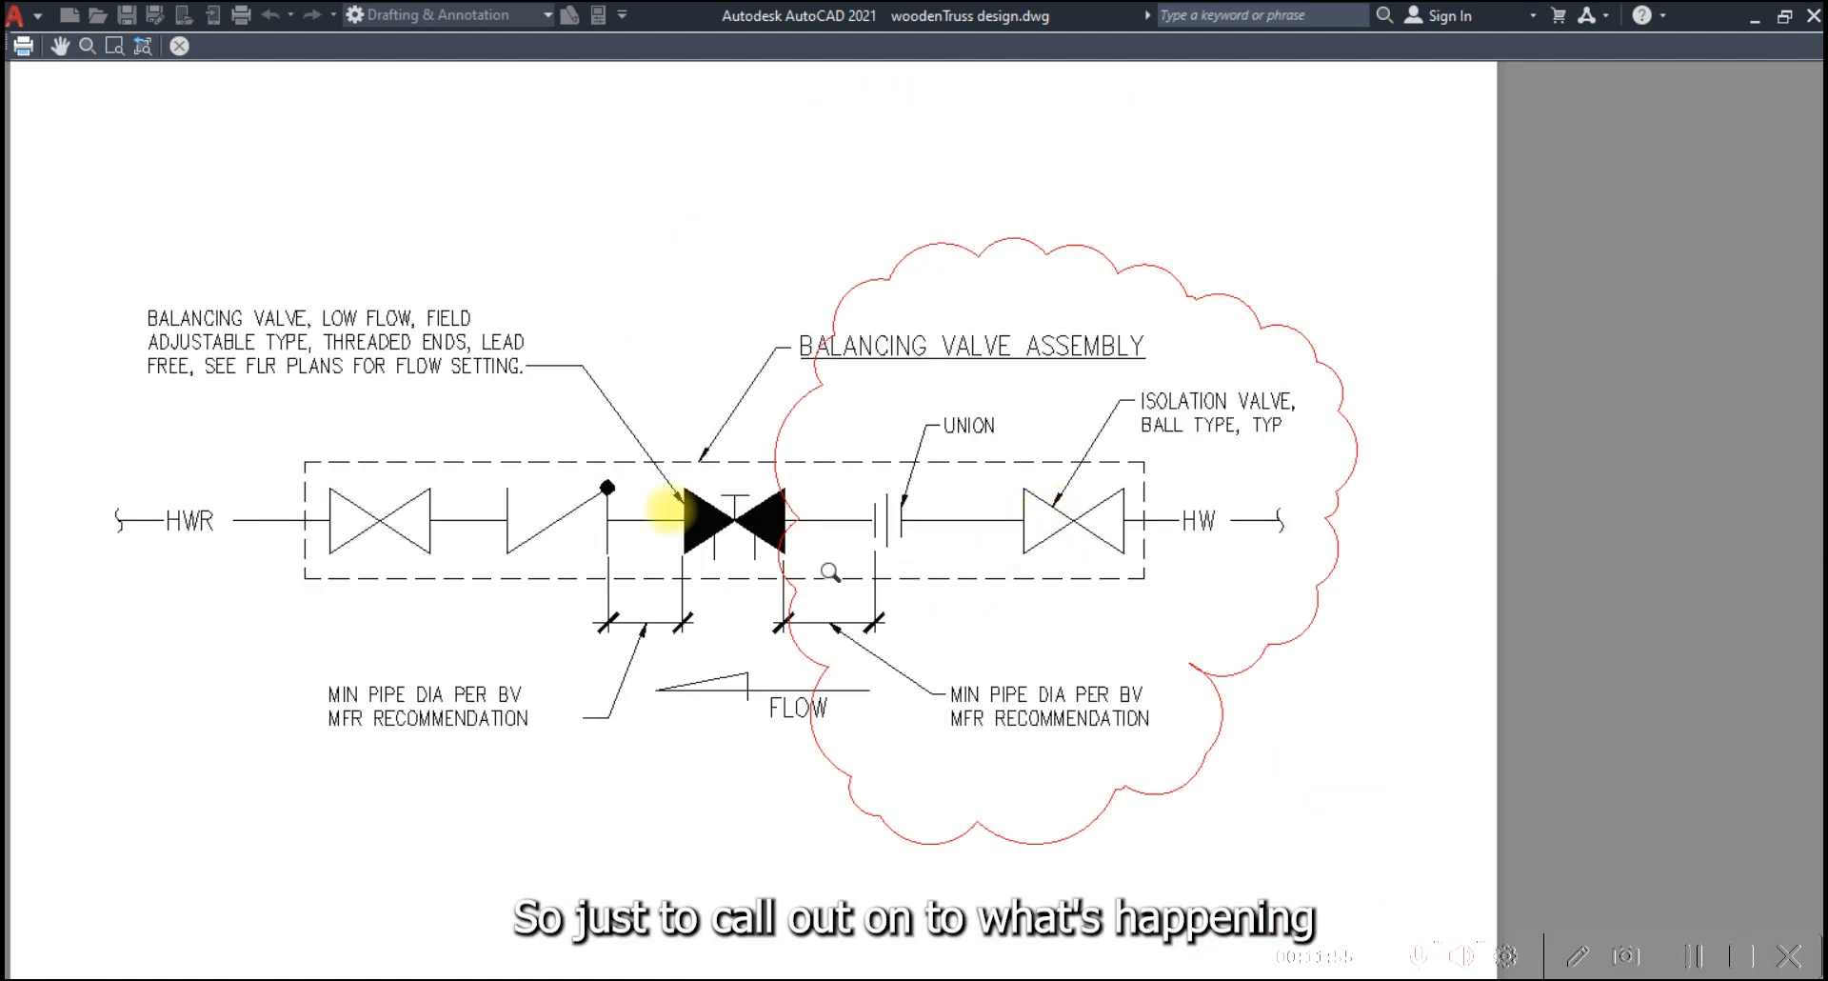
pyautogui.scroll(-2, 900, 527)
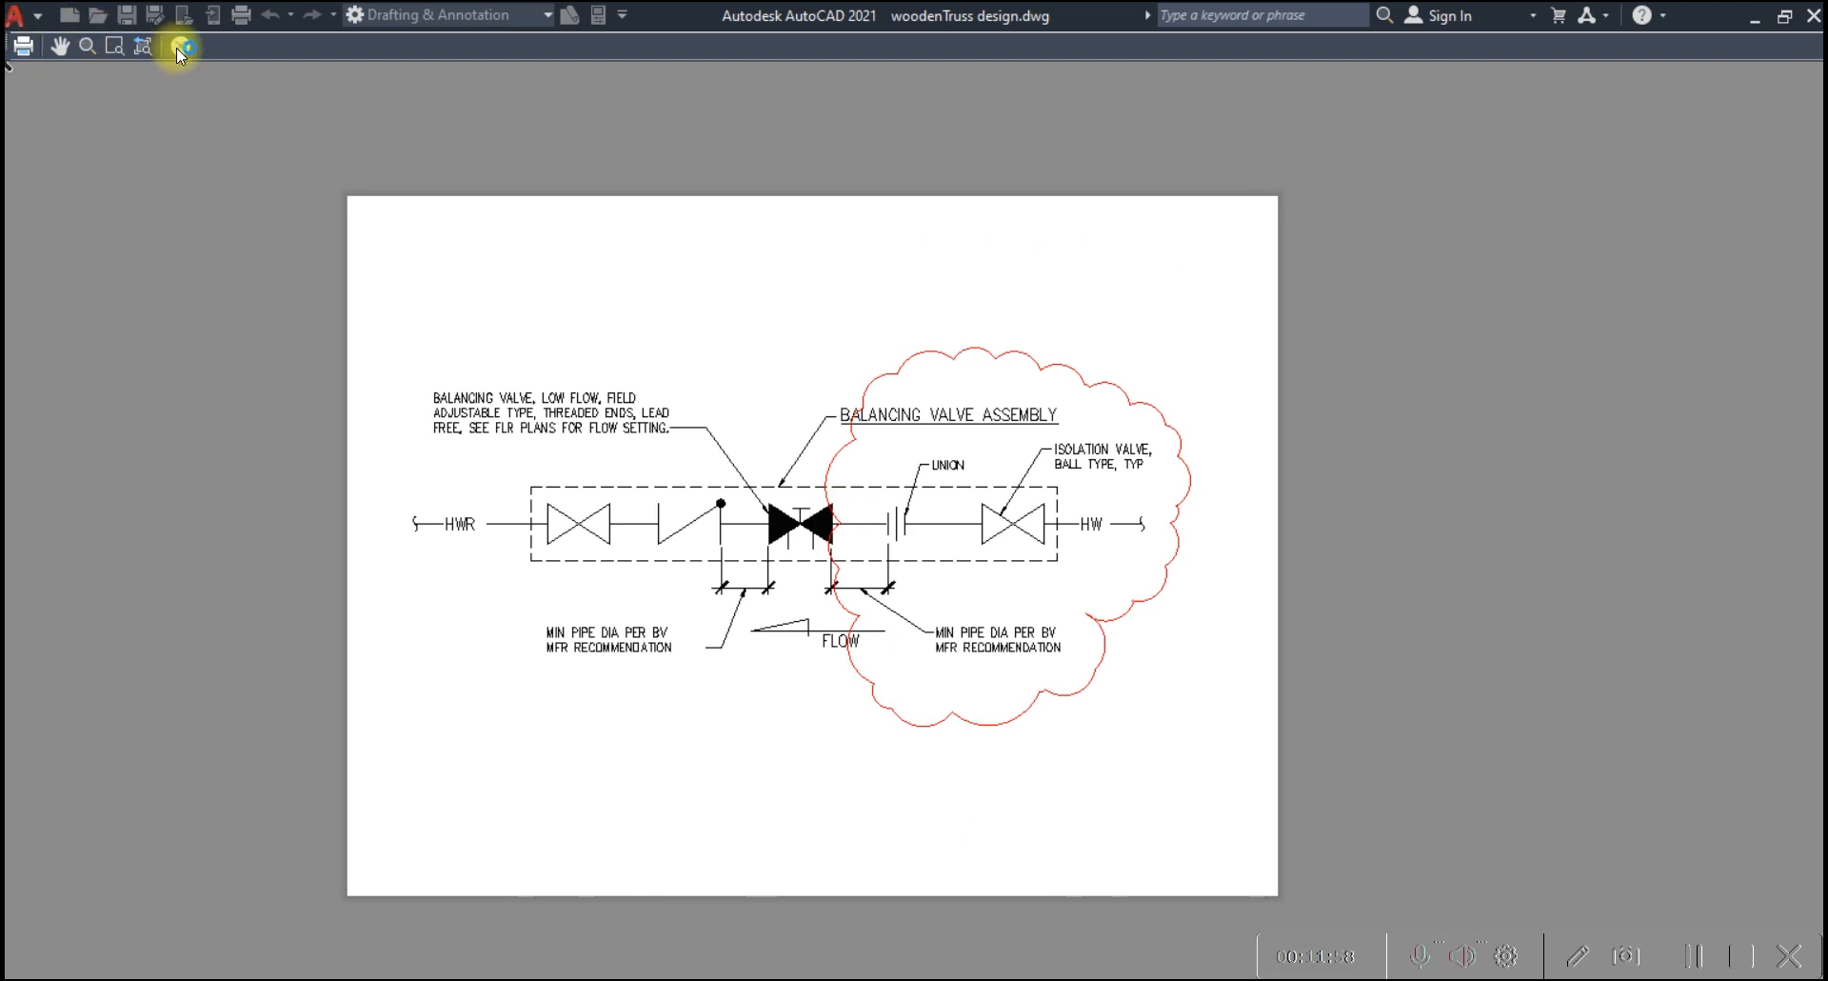
pyautogui.click(175, 48)
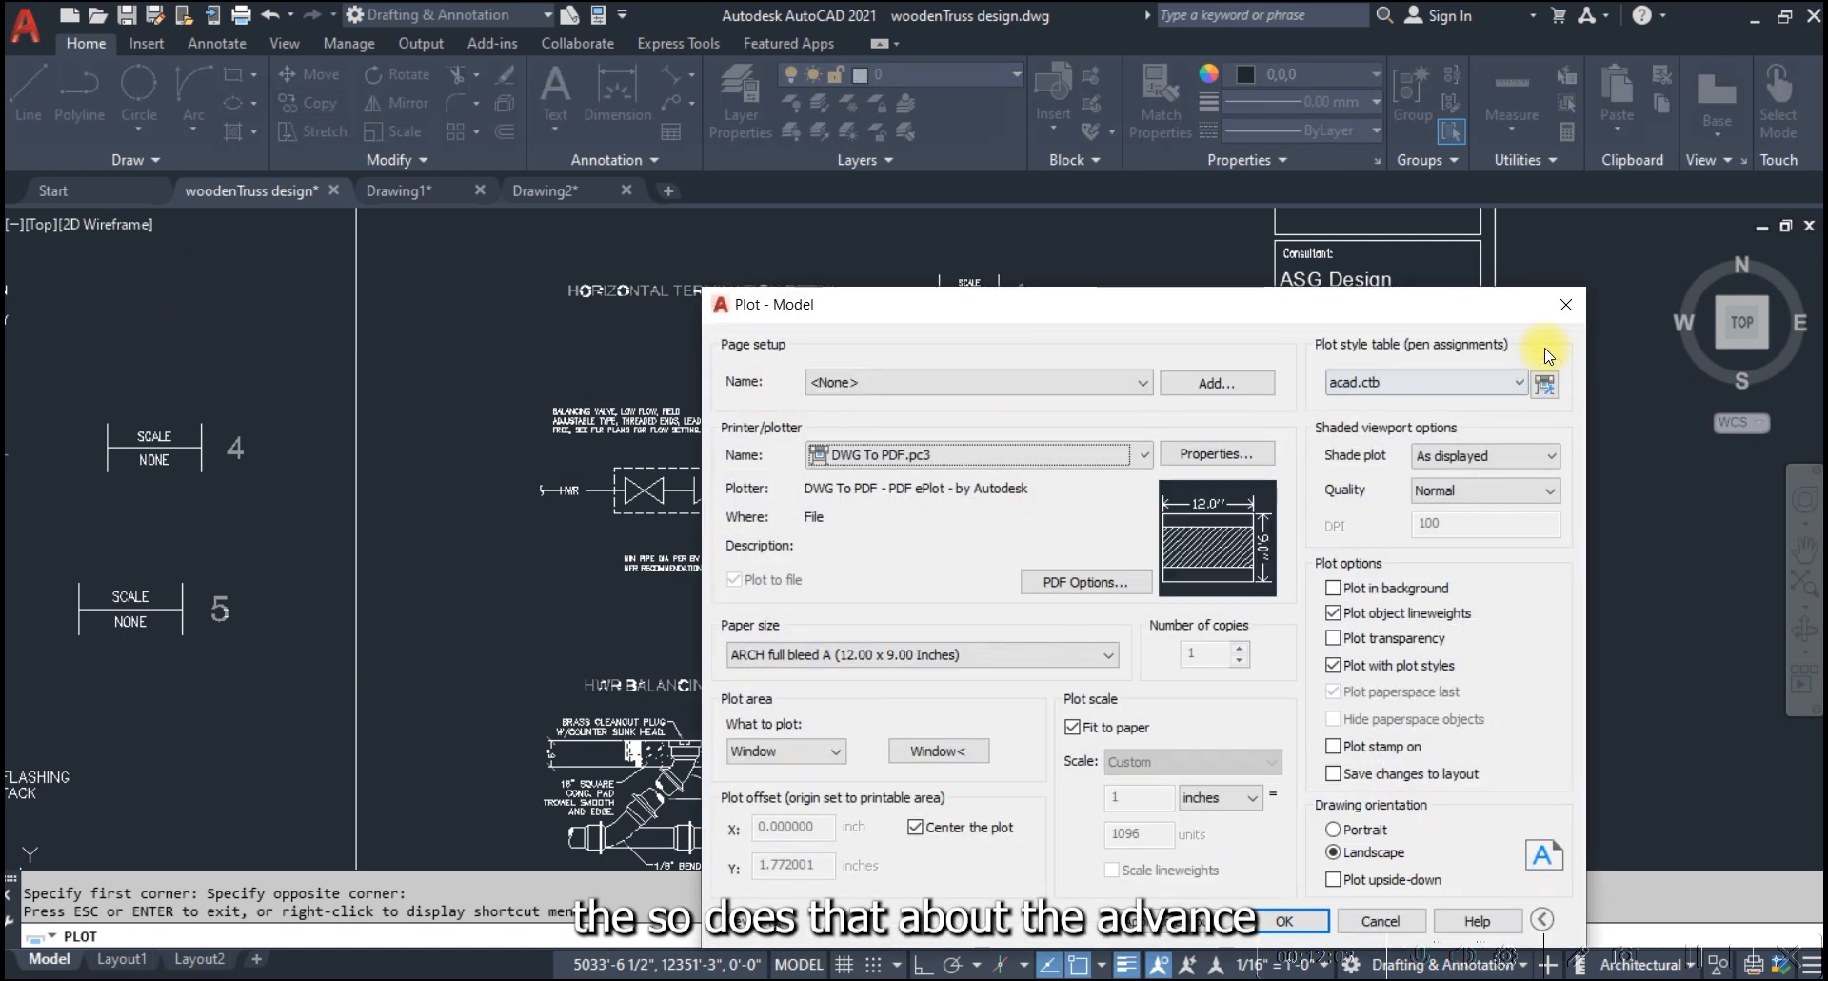
pyautogui.click(1566, 305)
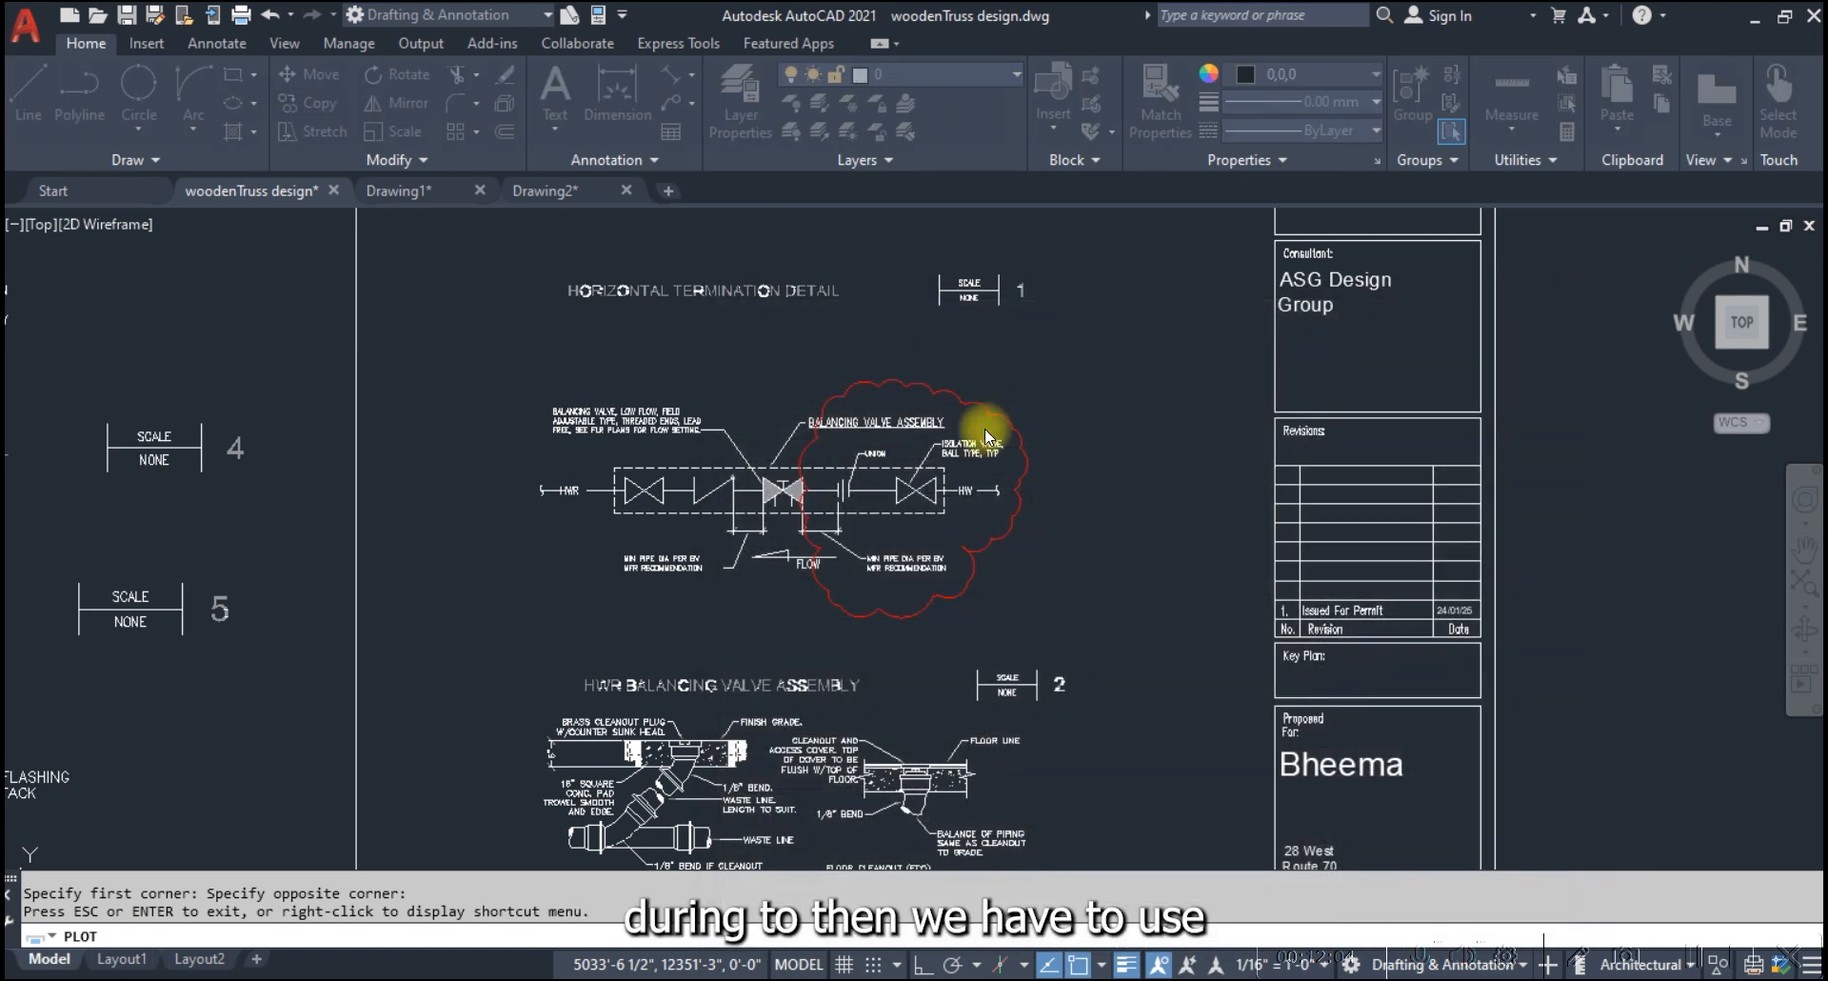
# Switch to Drawing2 and draw a rectangle in the empty space above the helix
pyautogui.click(396, 162)
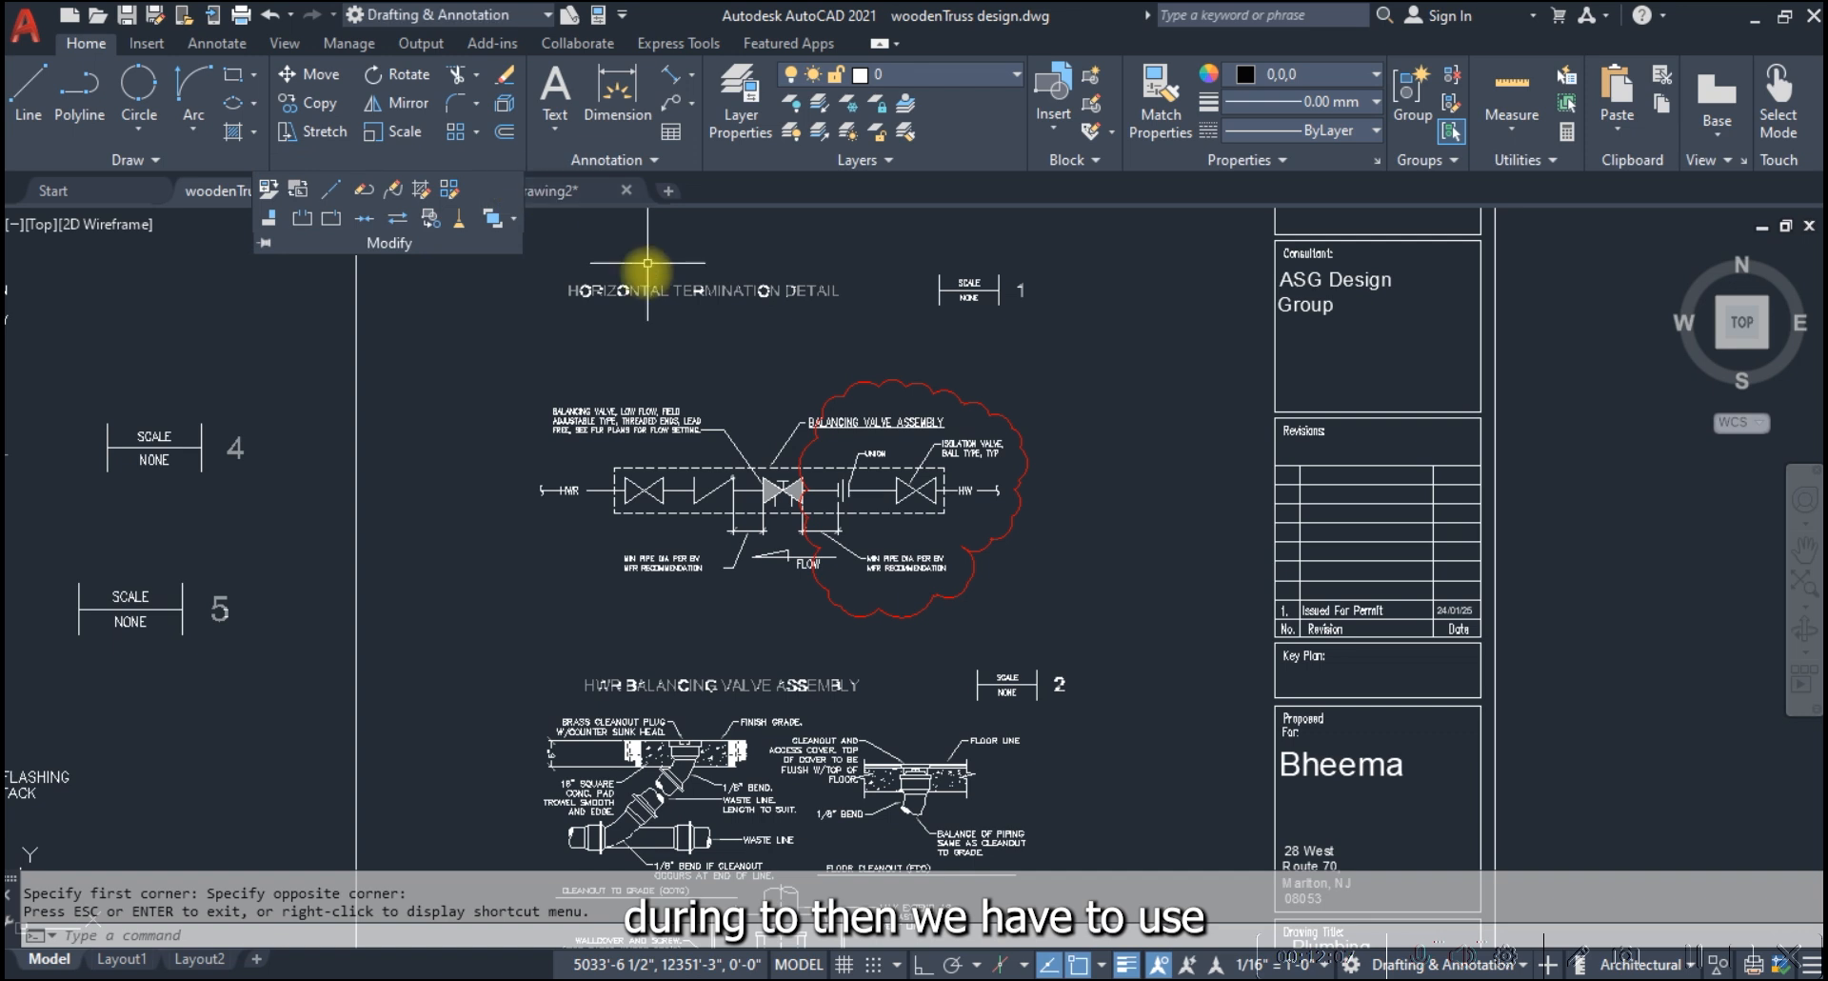
pyautogui.click(570, 196)
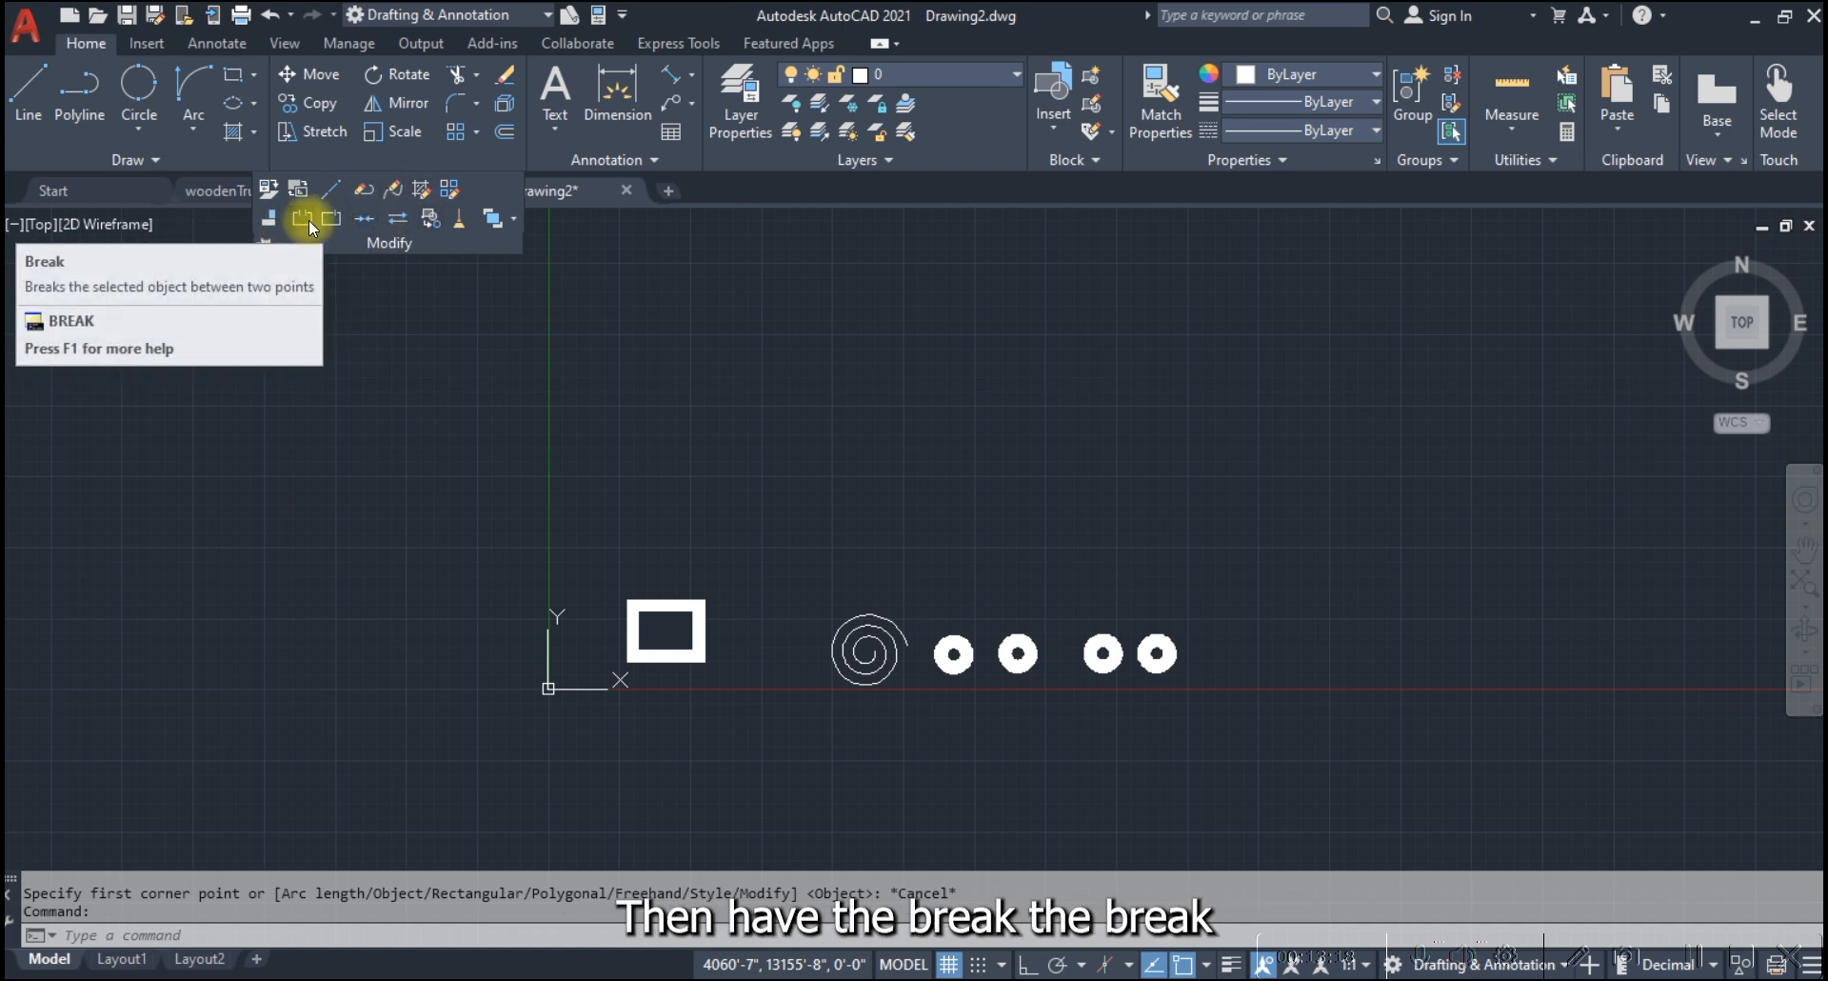
pyautogui.click(232, 74)
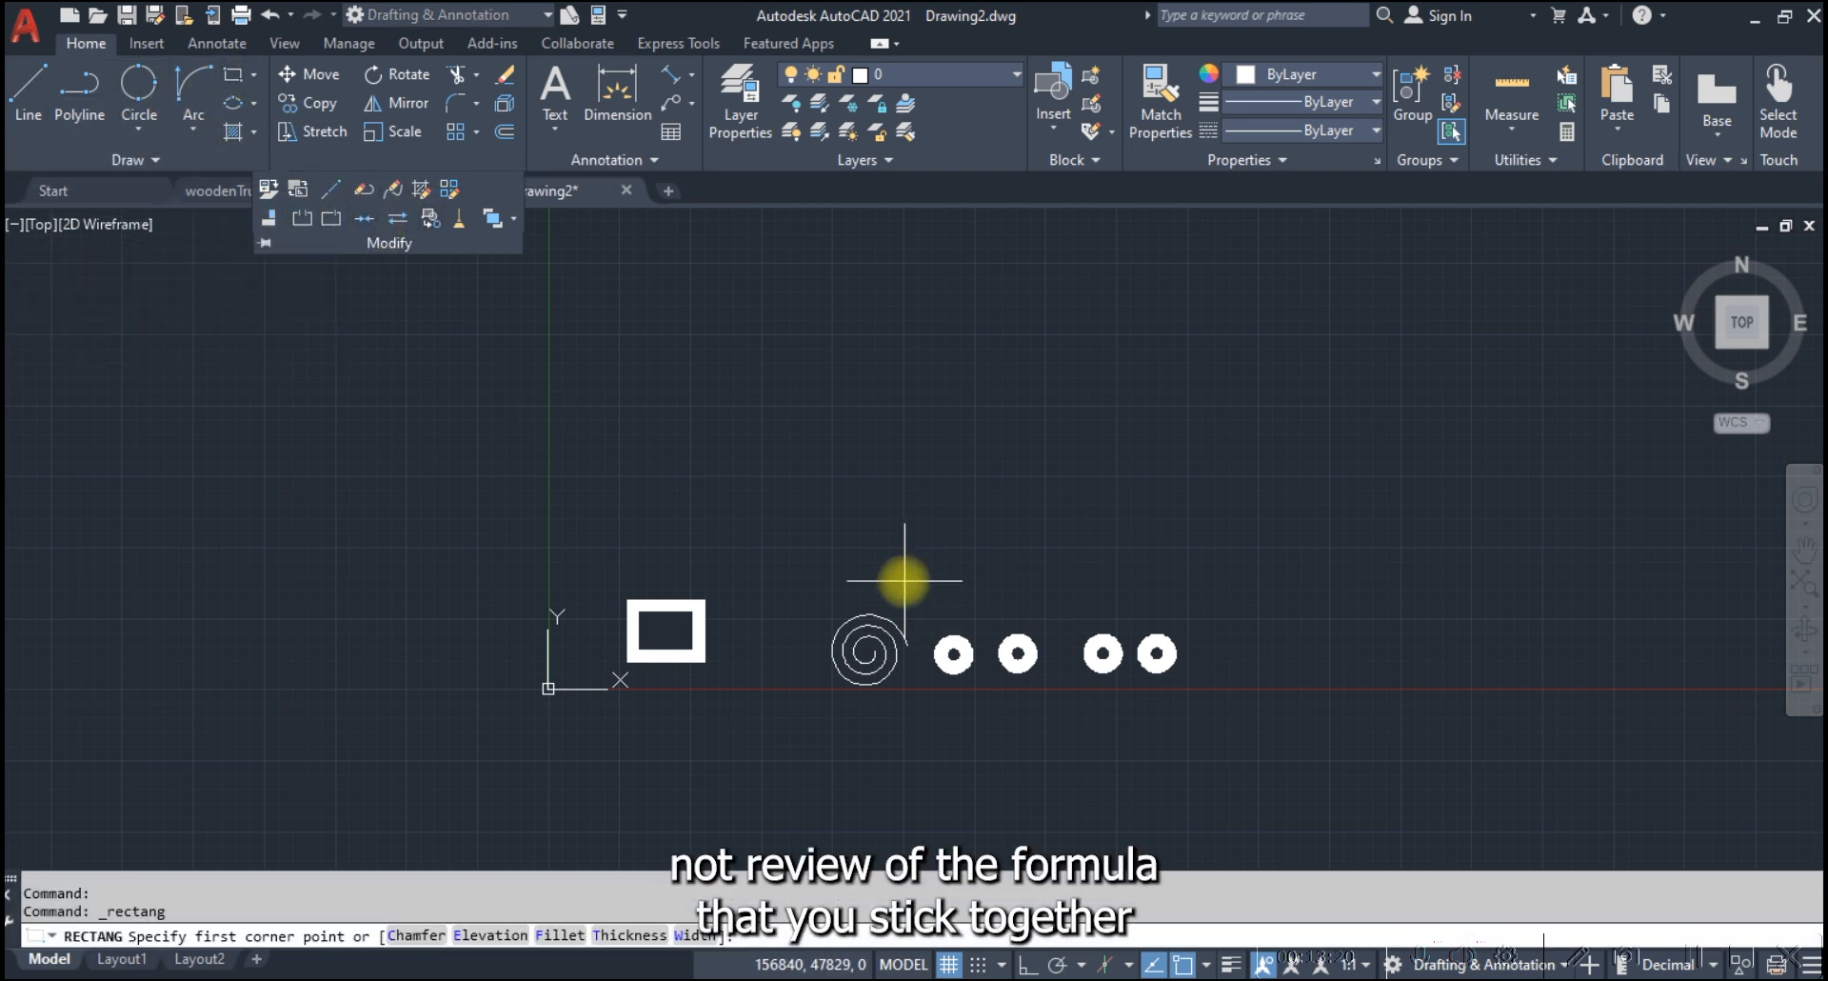
pyautogui.scroll(2, 881, 533)
pyautogui.click(754, 417)
pyautogui.click(951, 548)
pyautogui.press('Escape')
# Break the rectangle's upper edge between two nearby points left of its midpoint, leaving a short gap
pyautogui.click(842, 417)
pyautogui.scroll(4, 848, 412)
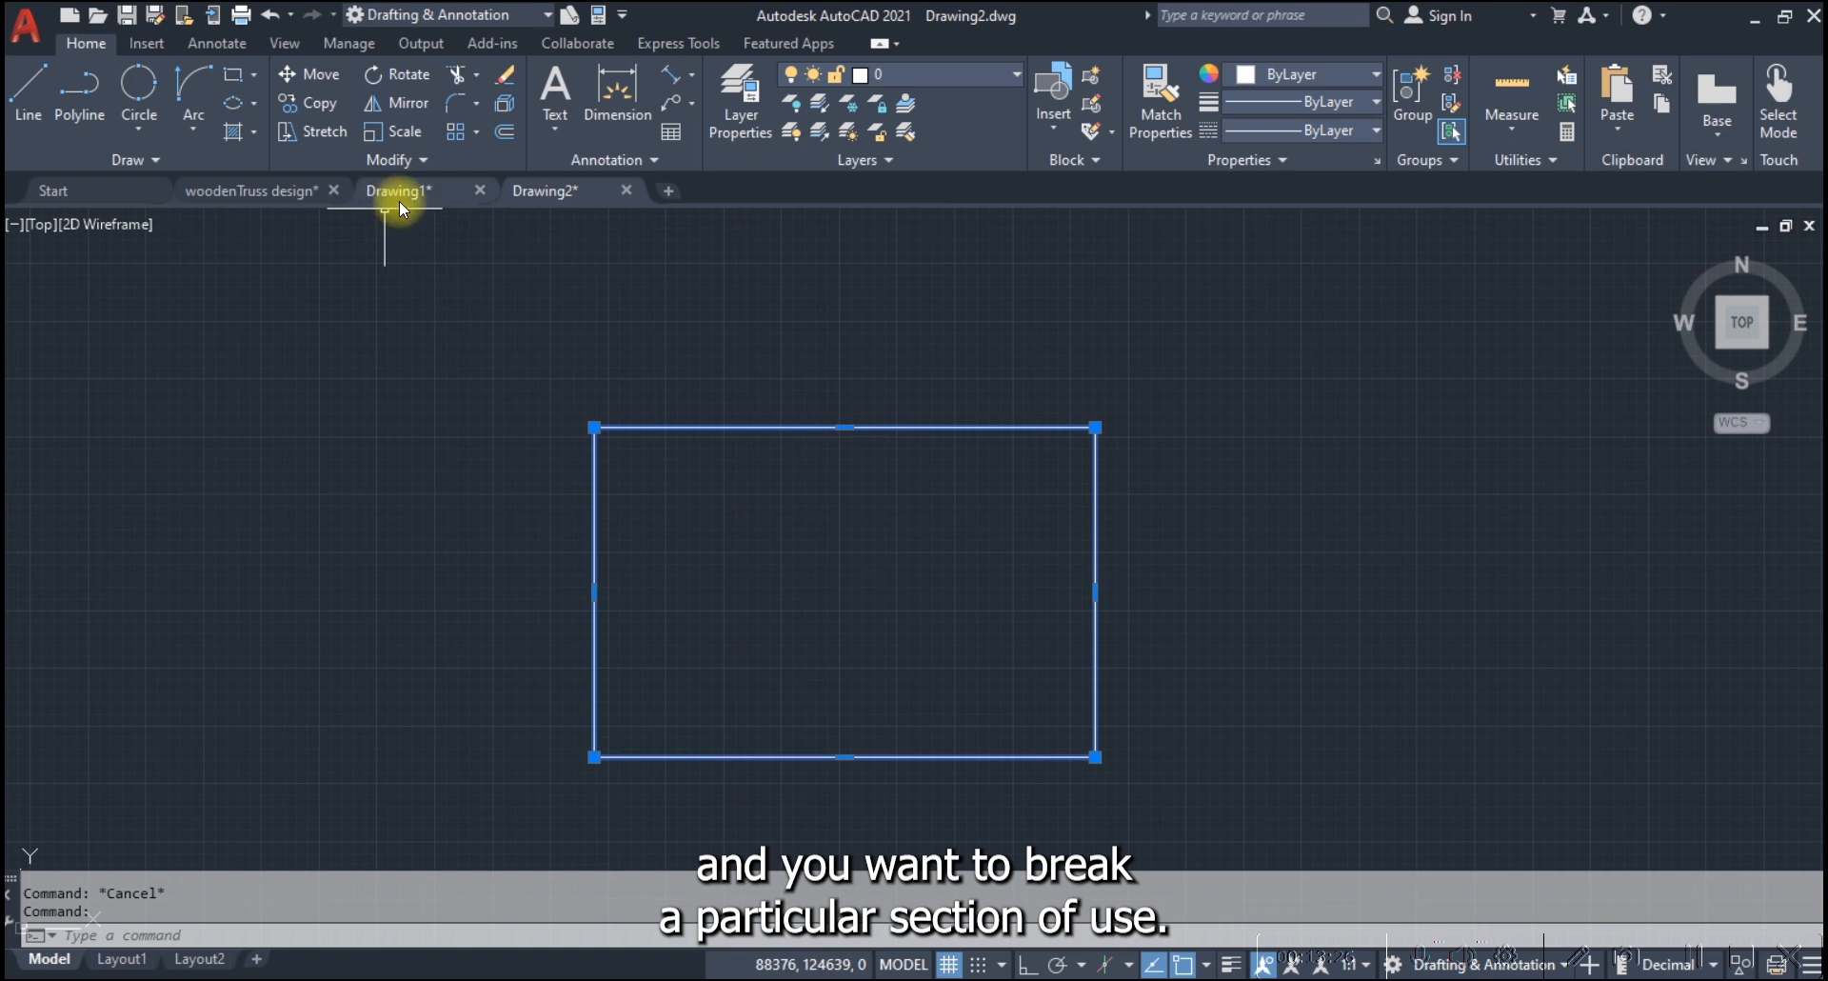
pyautogui.click(389, 162)
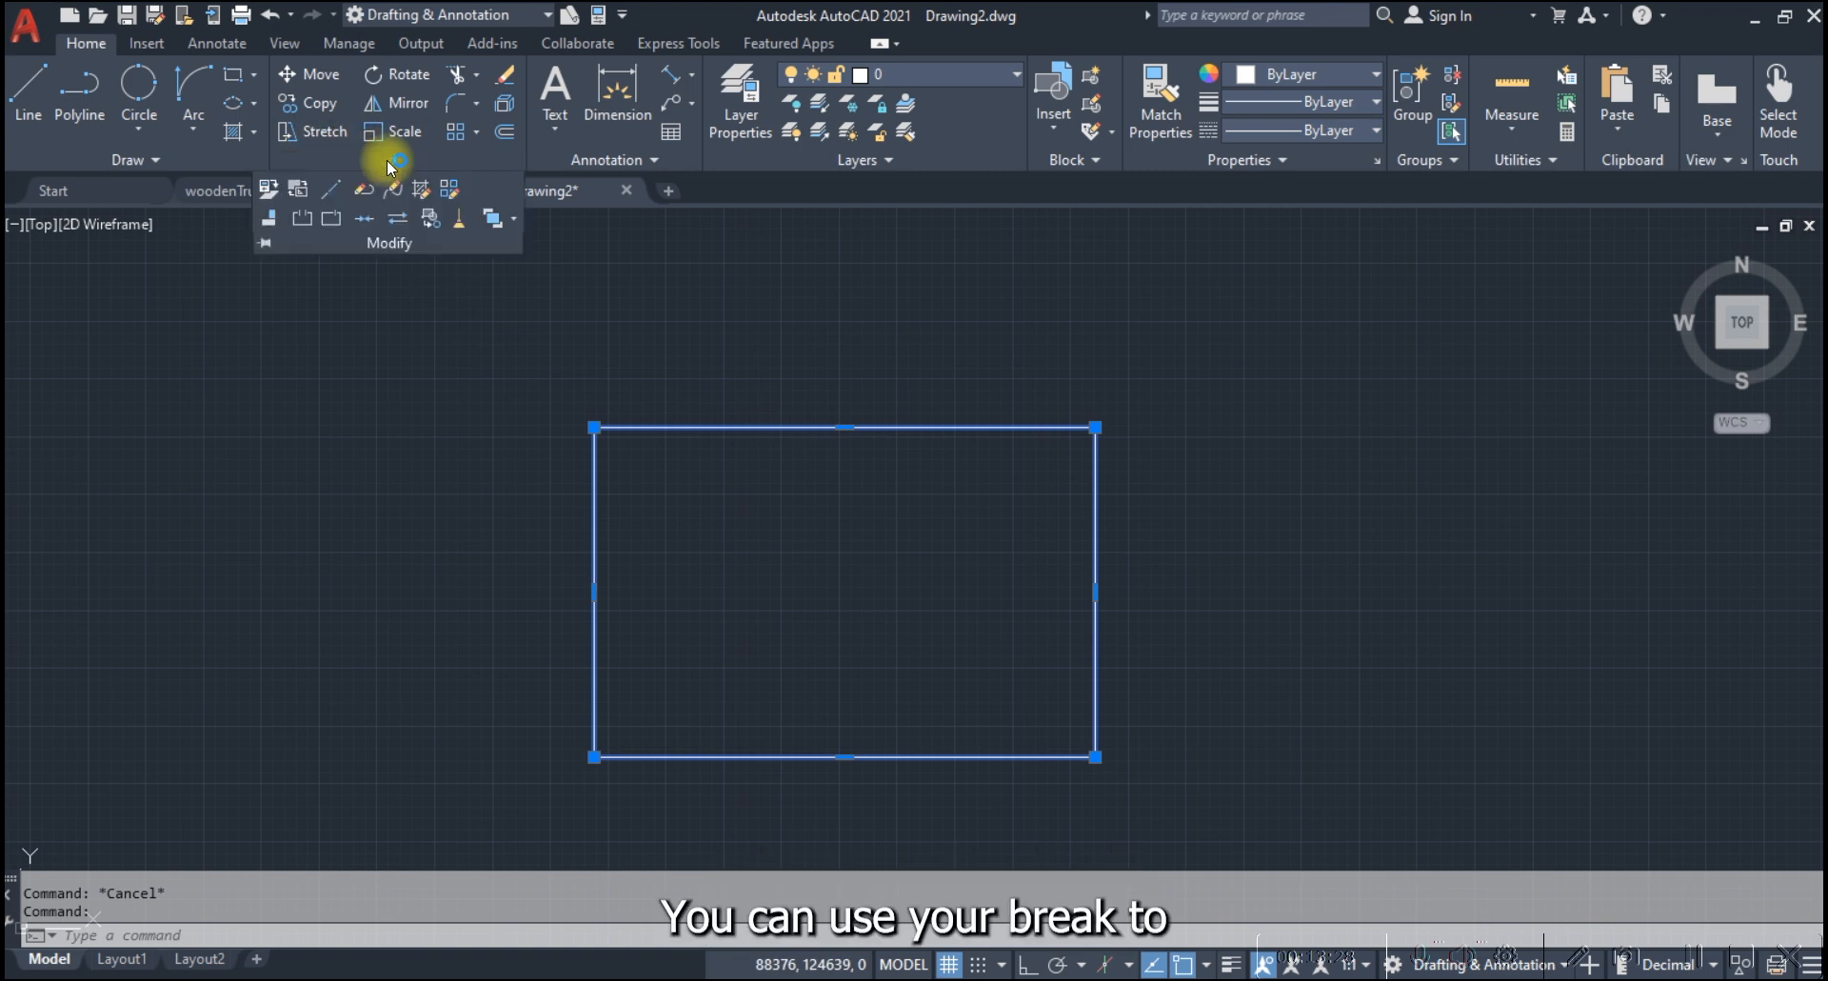
pyautogui.click(305, 224)
pyautogui.scroll(2, 799, 419)
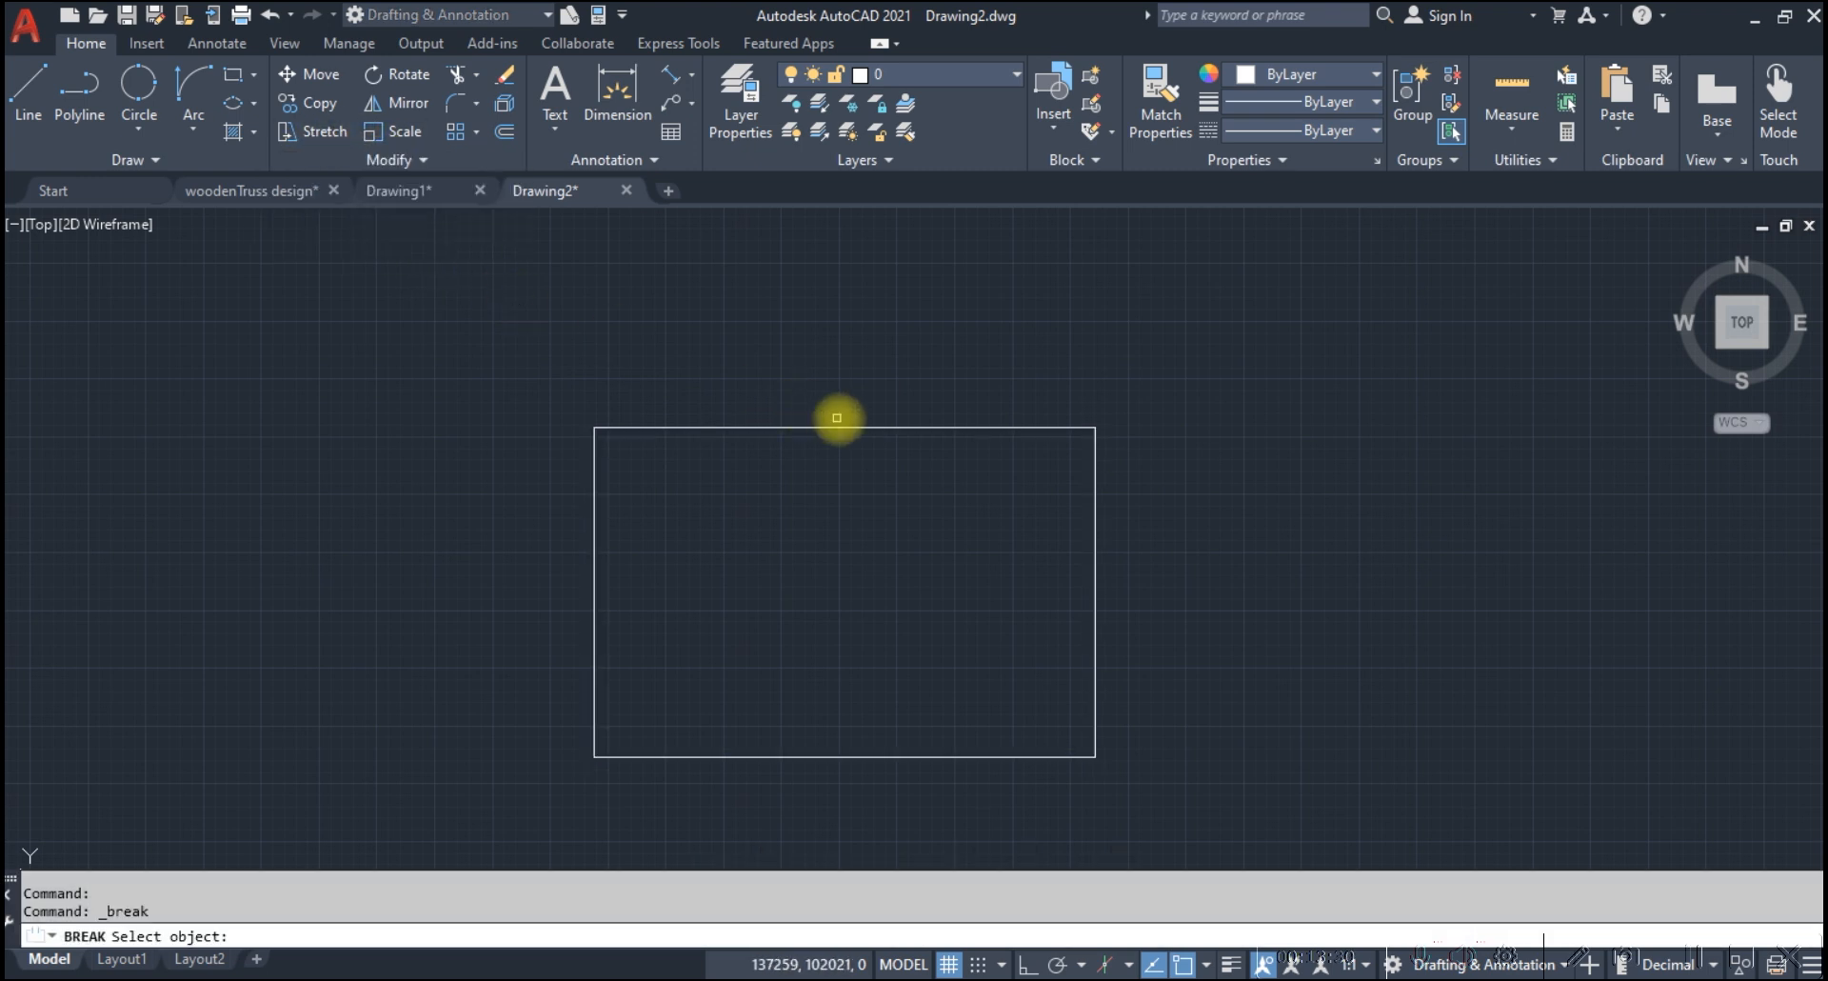
pyautogui.click(759, 433)
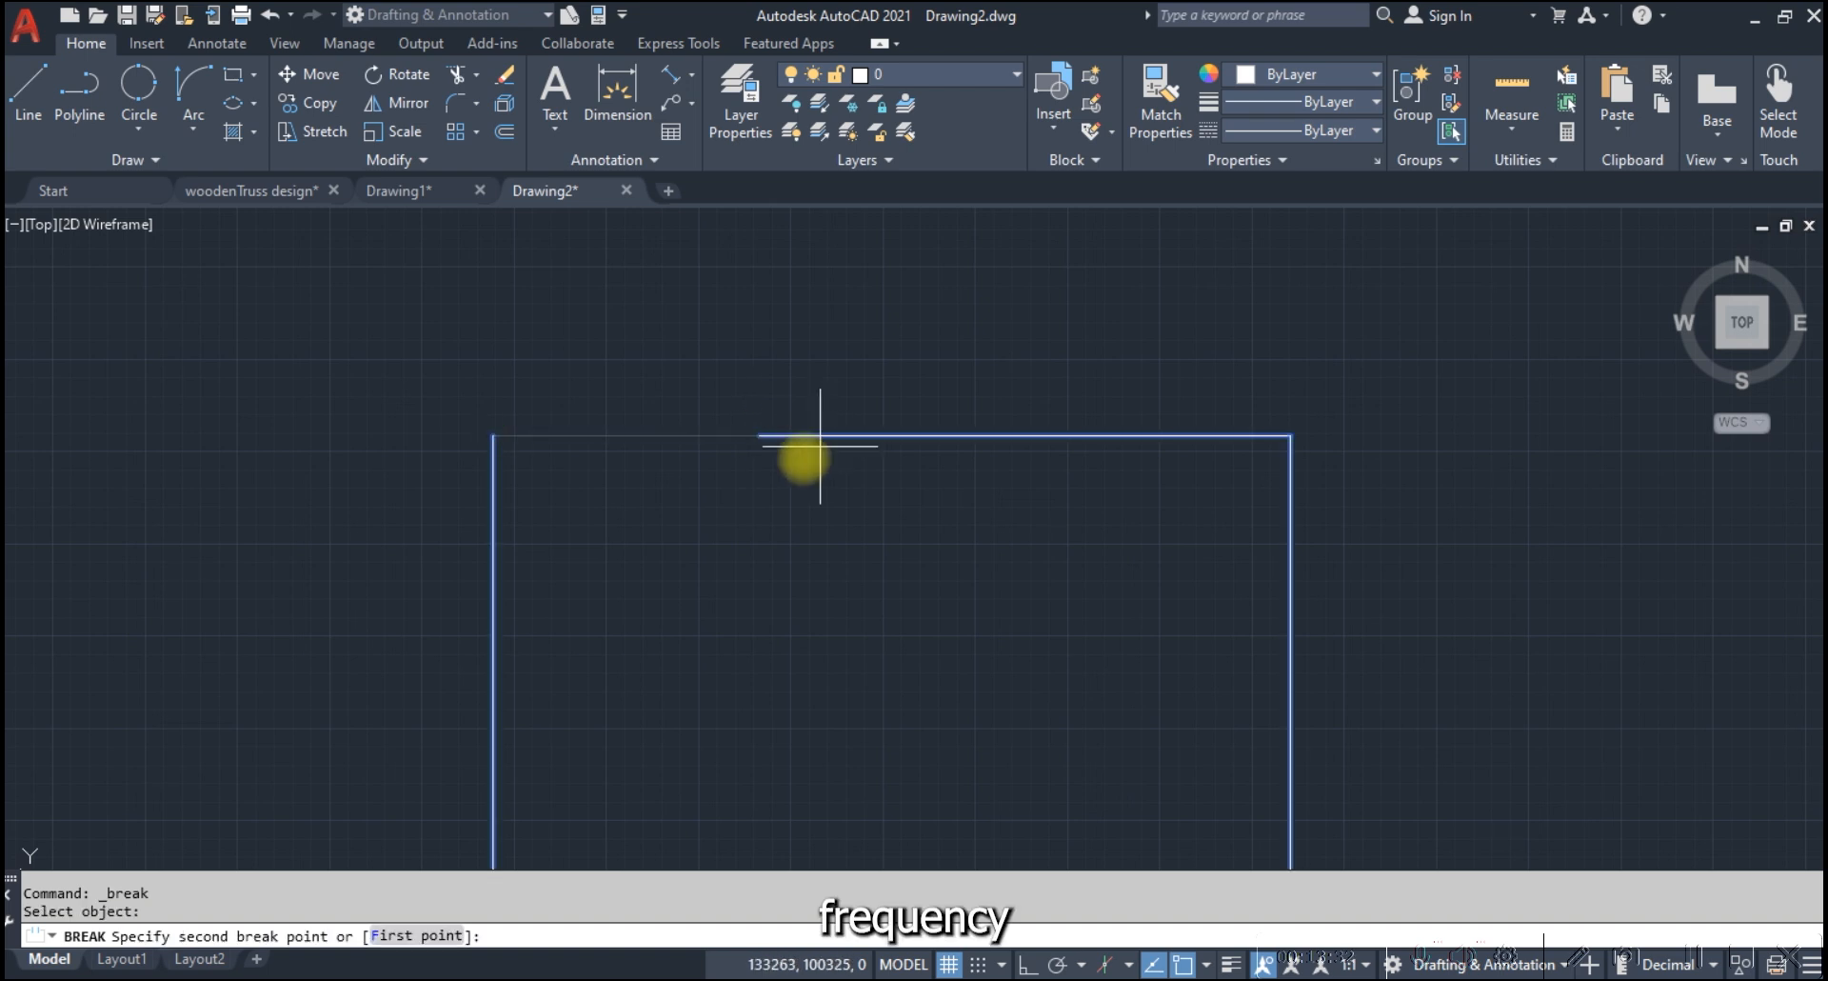
pyautogui.click(781, 525)
# Stretch the open endpoint on the gap's left side toward the rectangle's upper-left corner, leaving only a short stub
pyautogui.scroll(2, 757, 467)
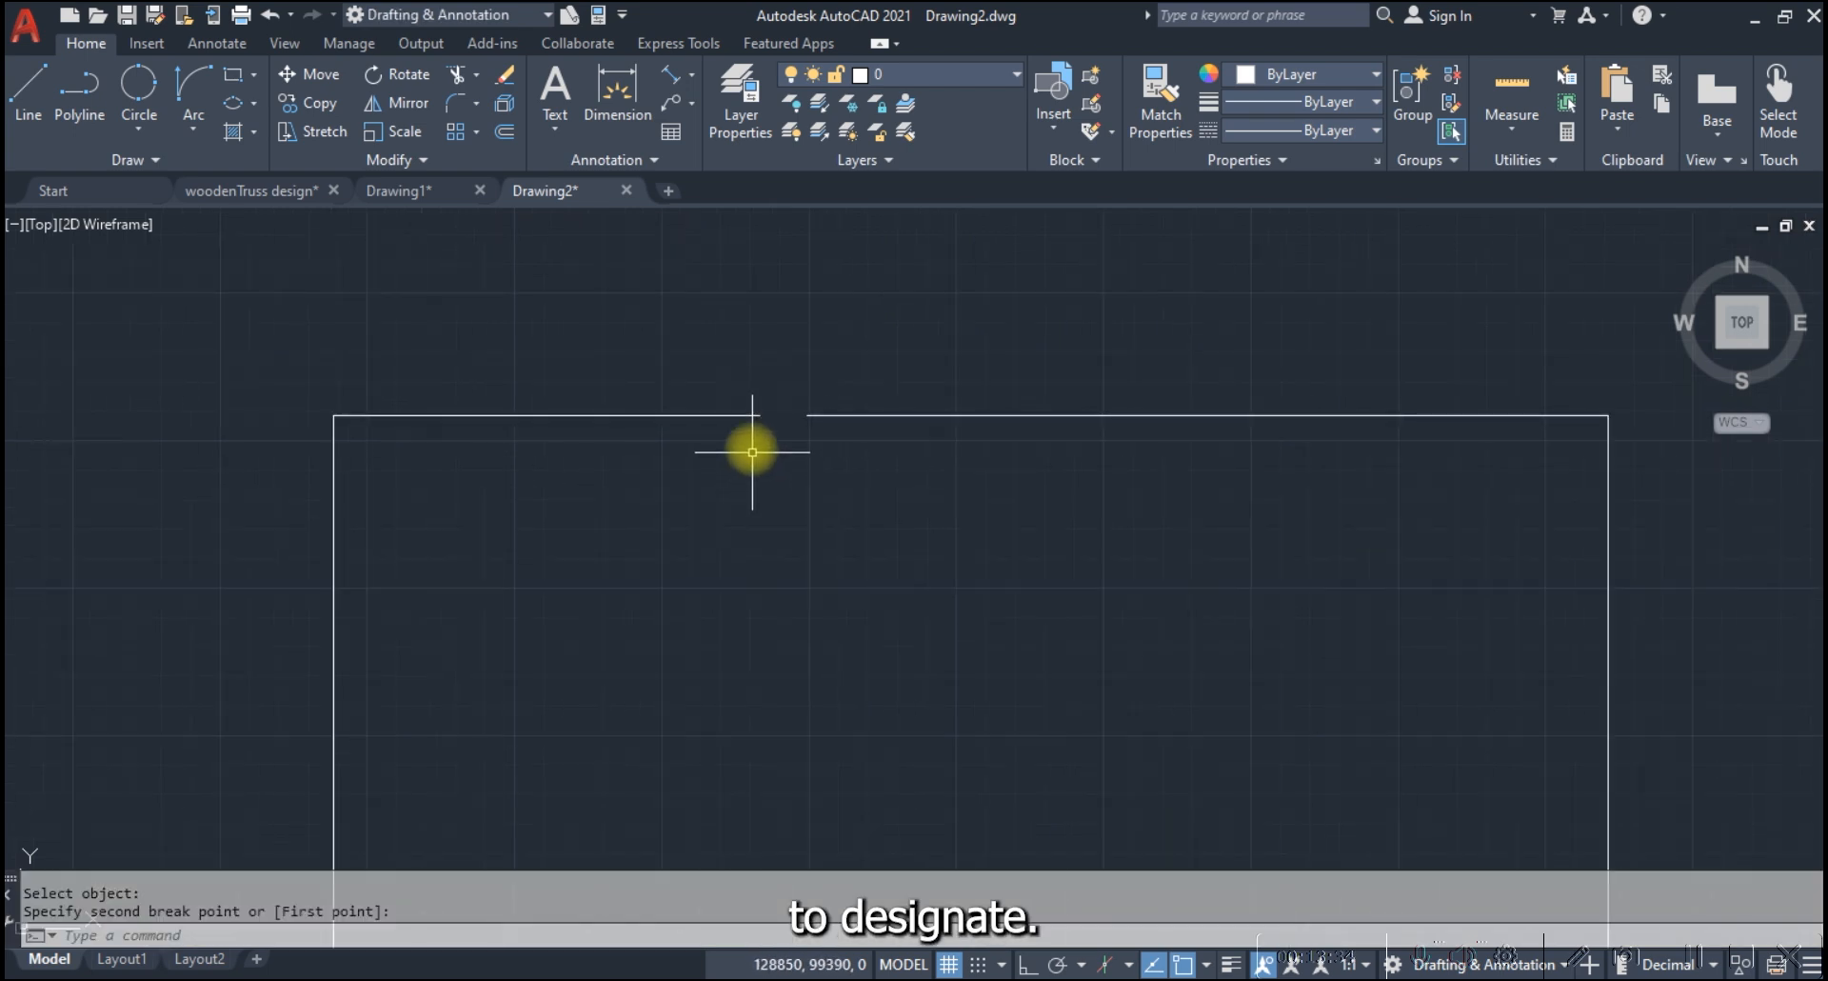
pyautogui.click(746, 416)
pyautogui.click(759, 415)
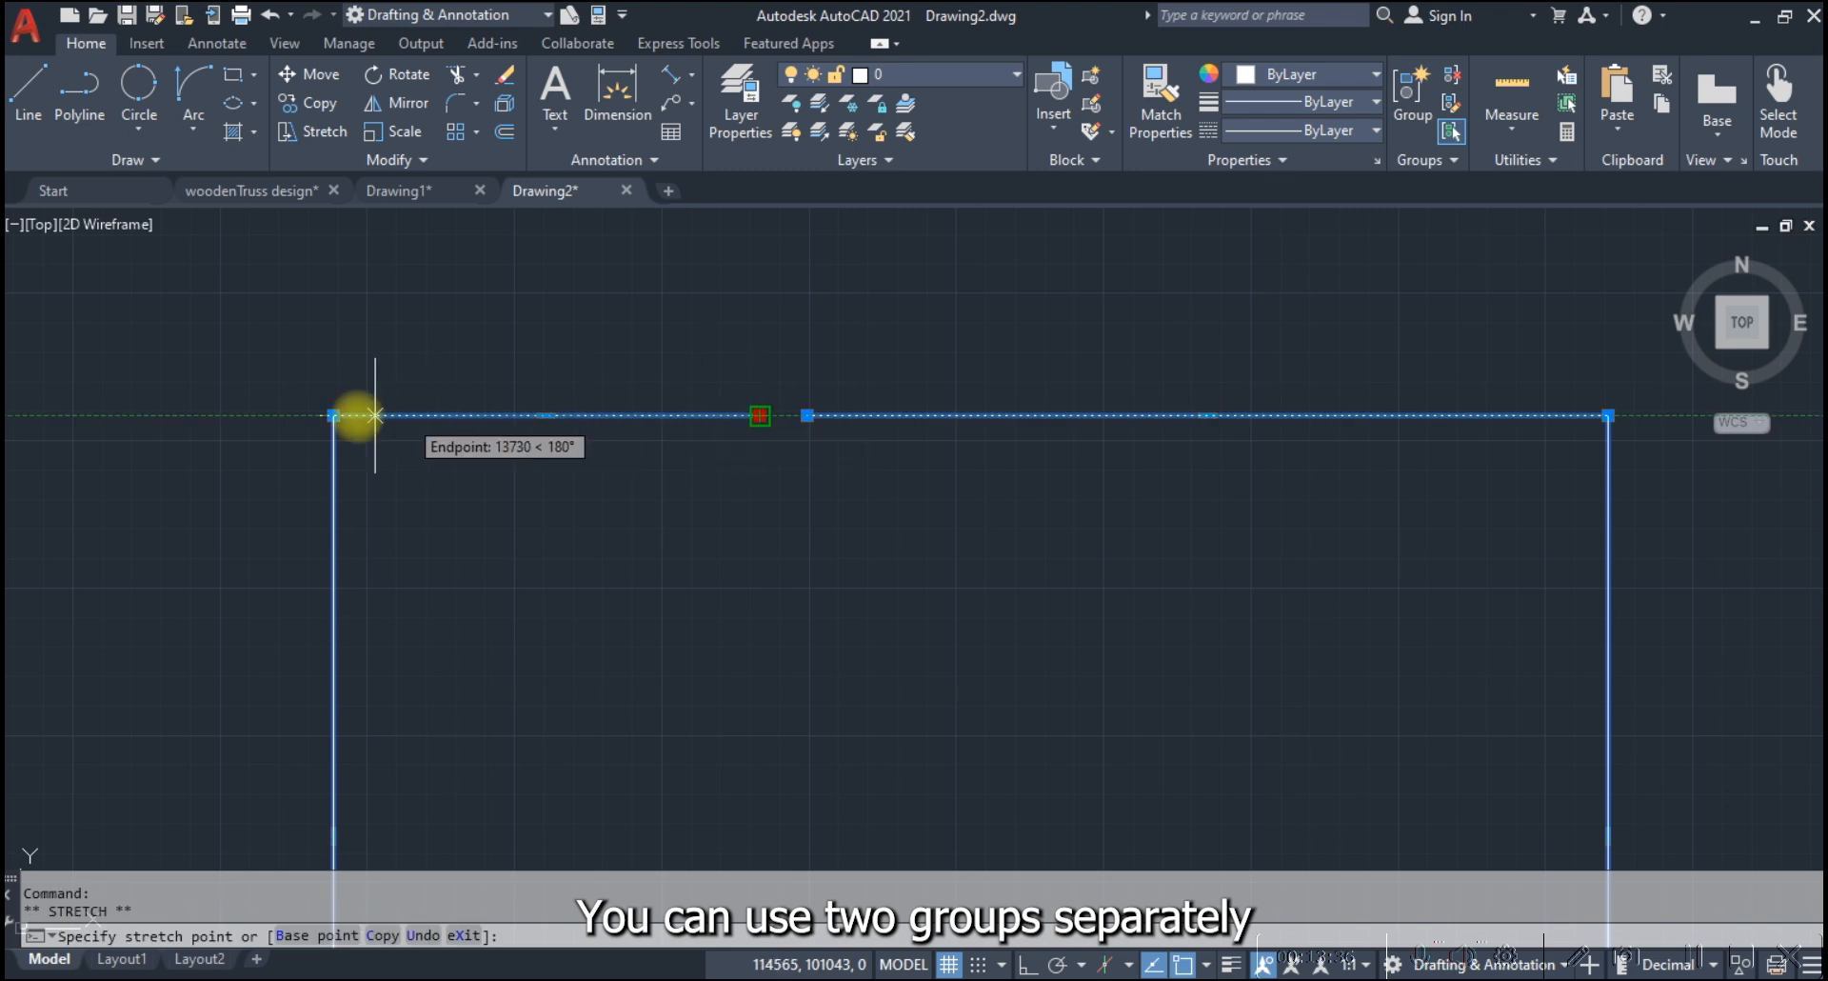
pyautogui.click(410, 415)
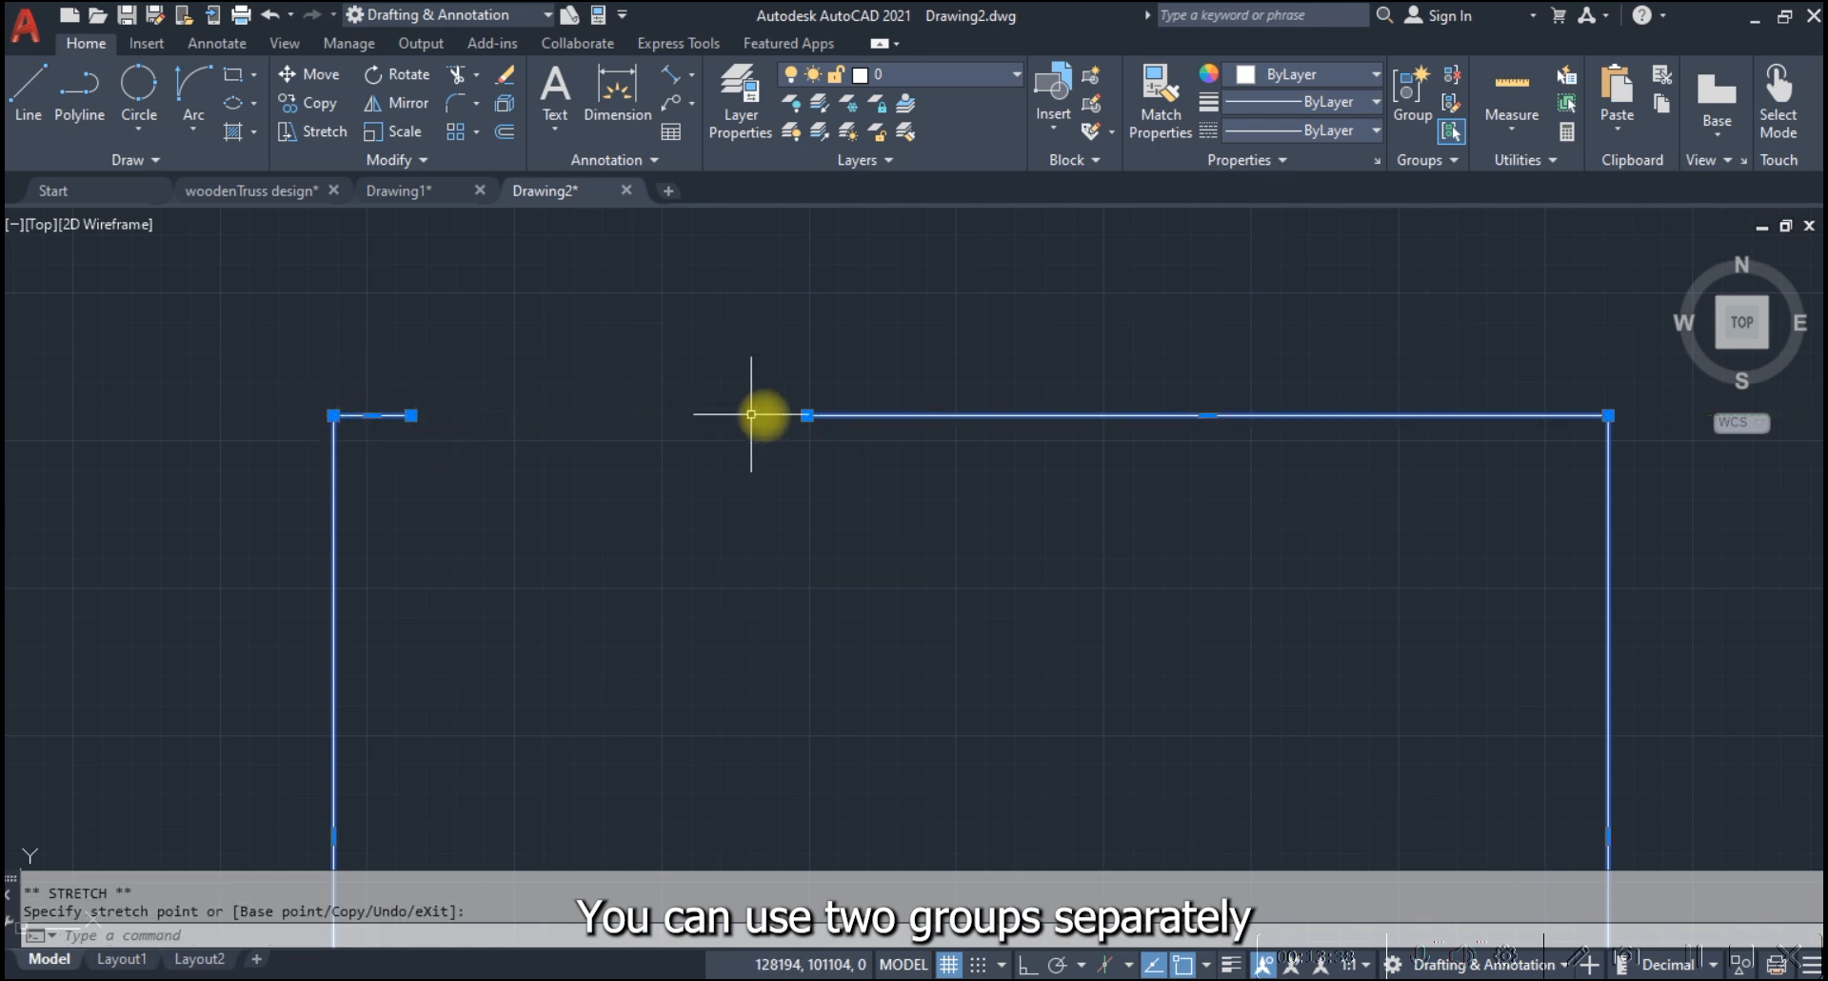
# Stretch the open endpoint on the gap's right side toward the rectangle's upper-right corner, widening the gap, and clear the selection
pyautogui.click(806, 415)
pyautogui.click(1243, 415)
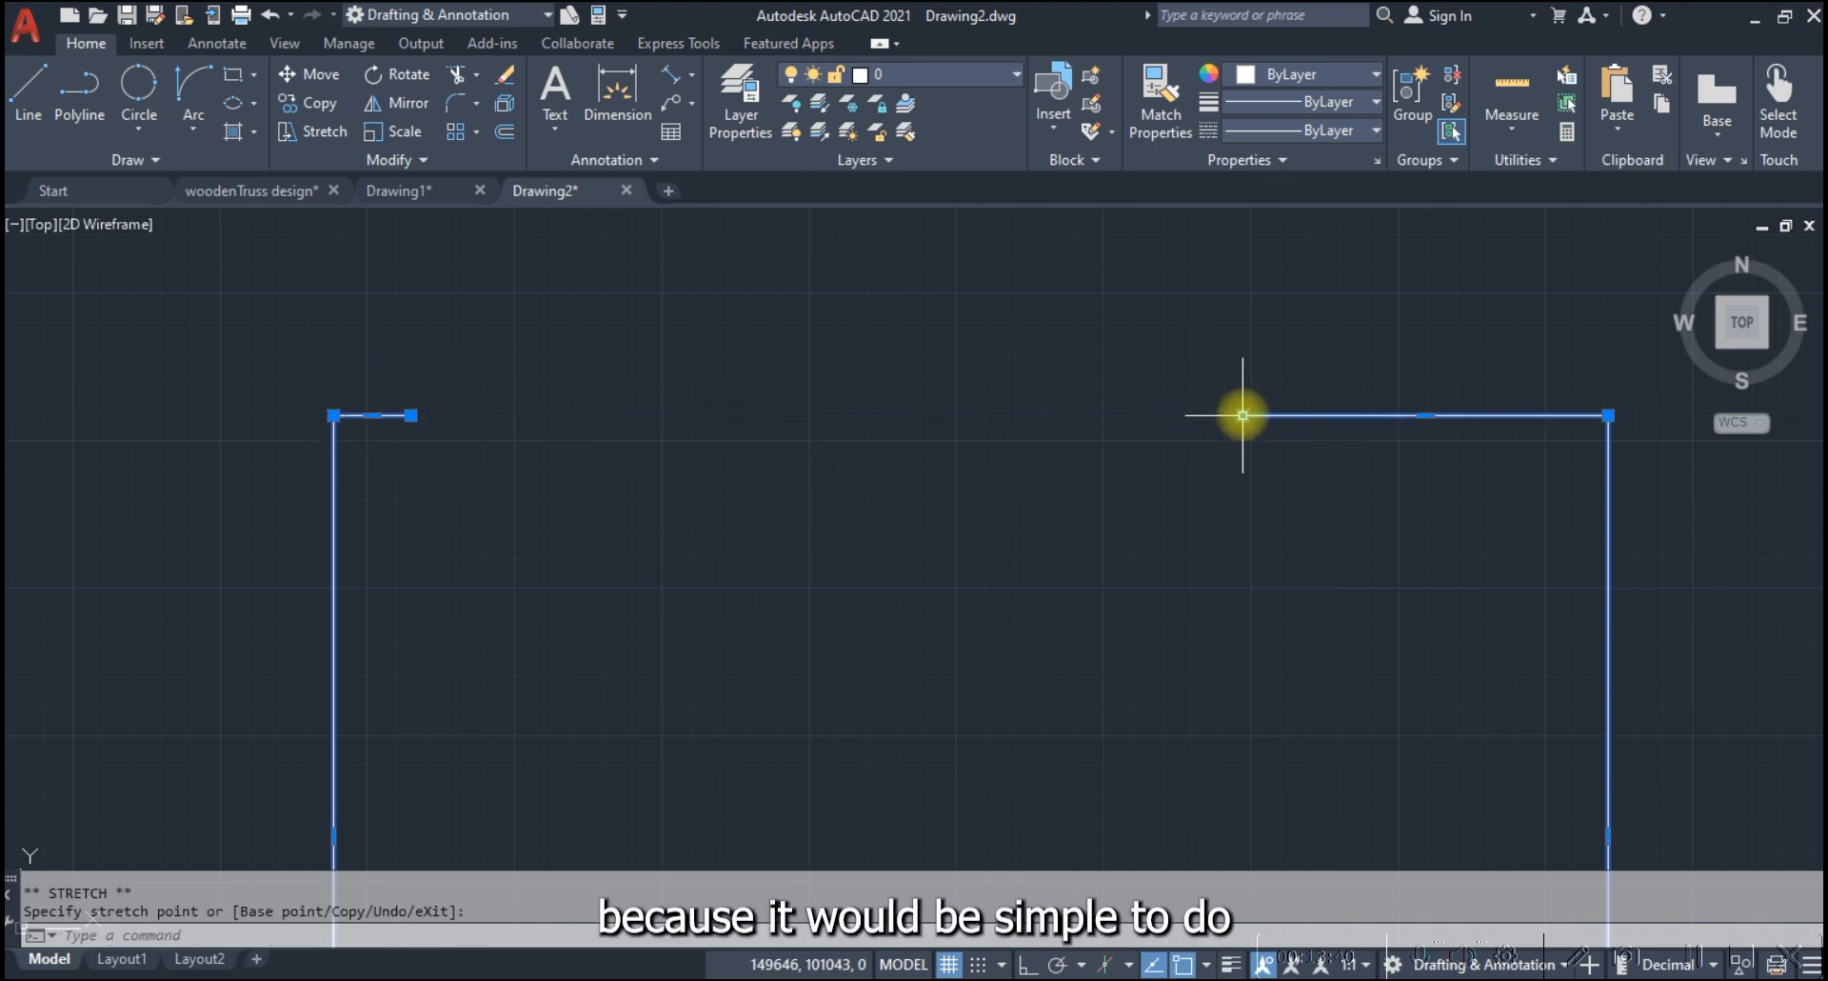
pyautogui.press('Escape')
pyautogui.scroll(-4, 866, 388)
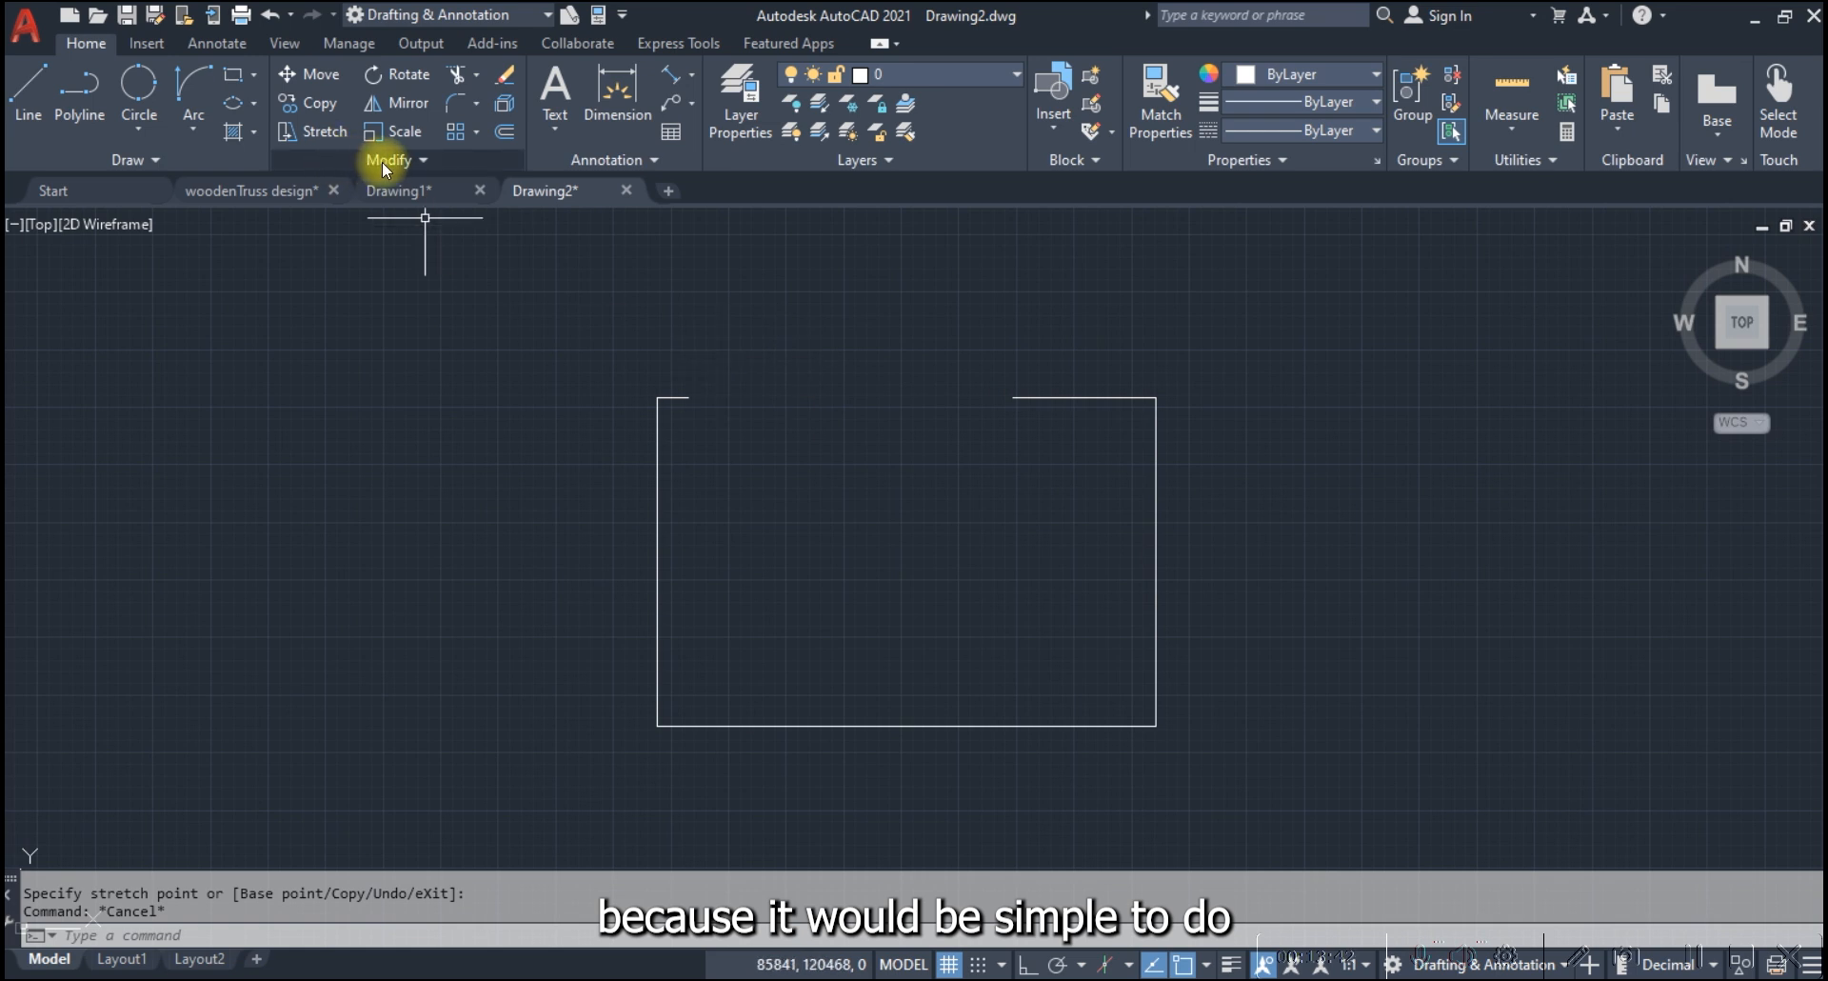
# Break the rectangle's right edge at a single point a short way below the upper-right corner, and check the separated upper piece
pyautogui.click(416, 162)
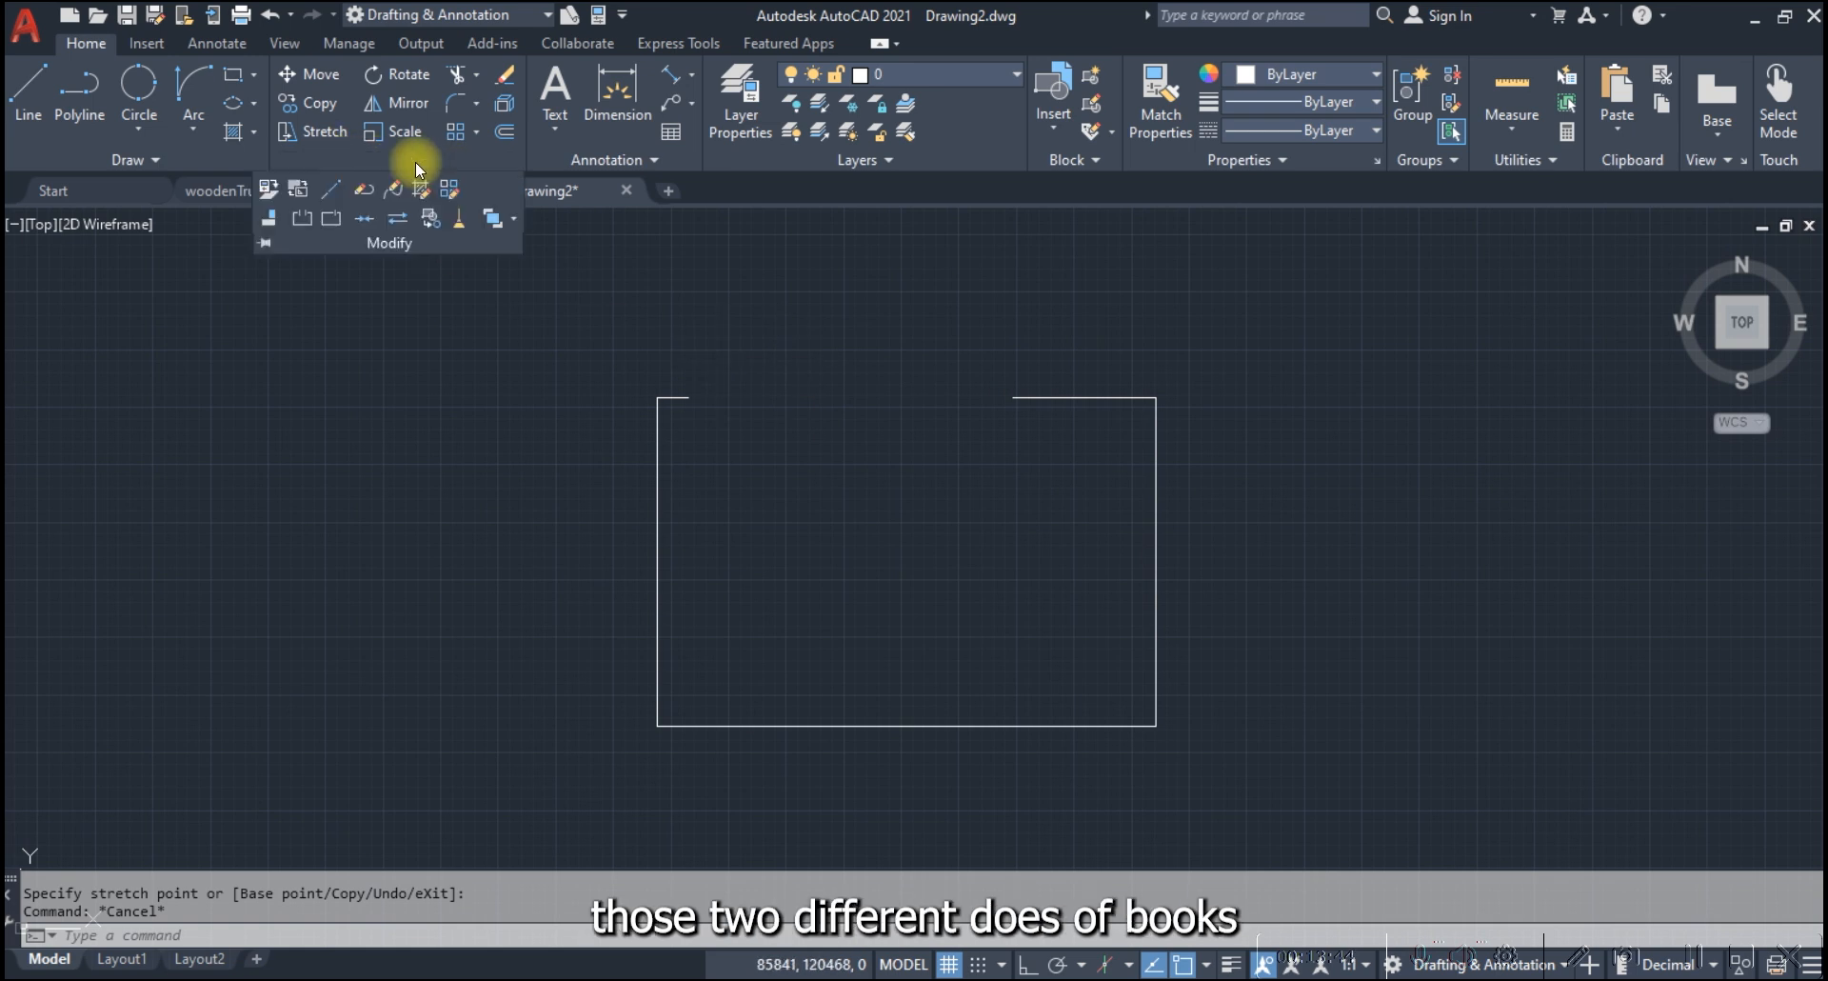
pyautogui.click(330, 224)
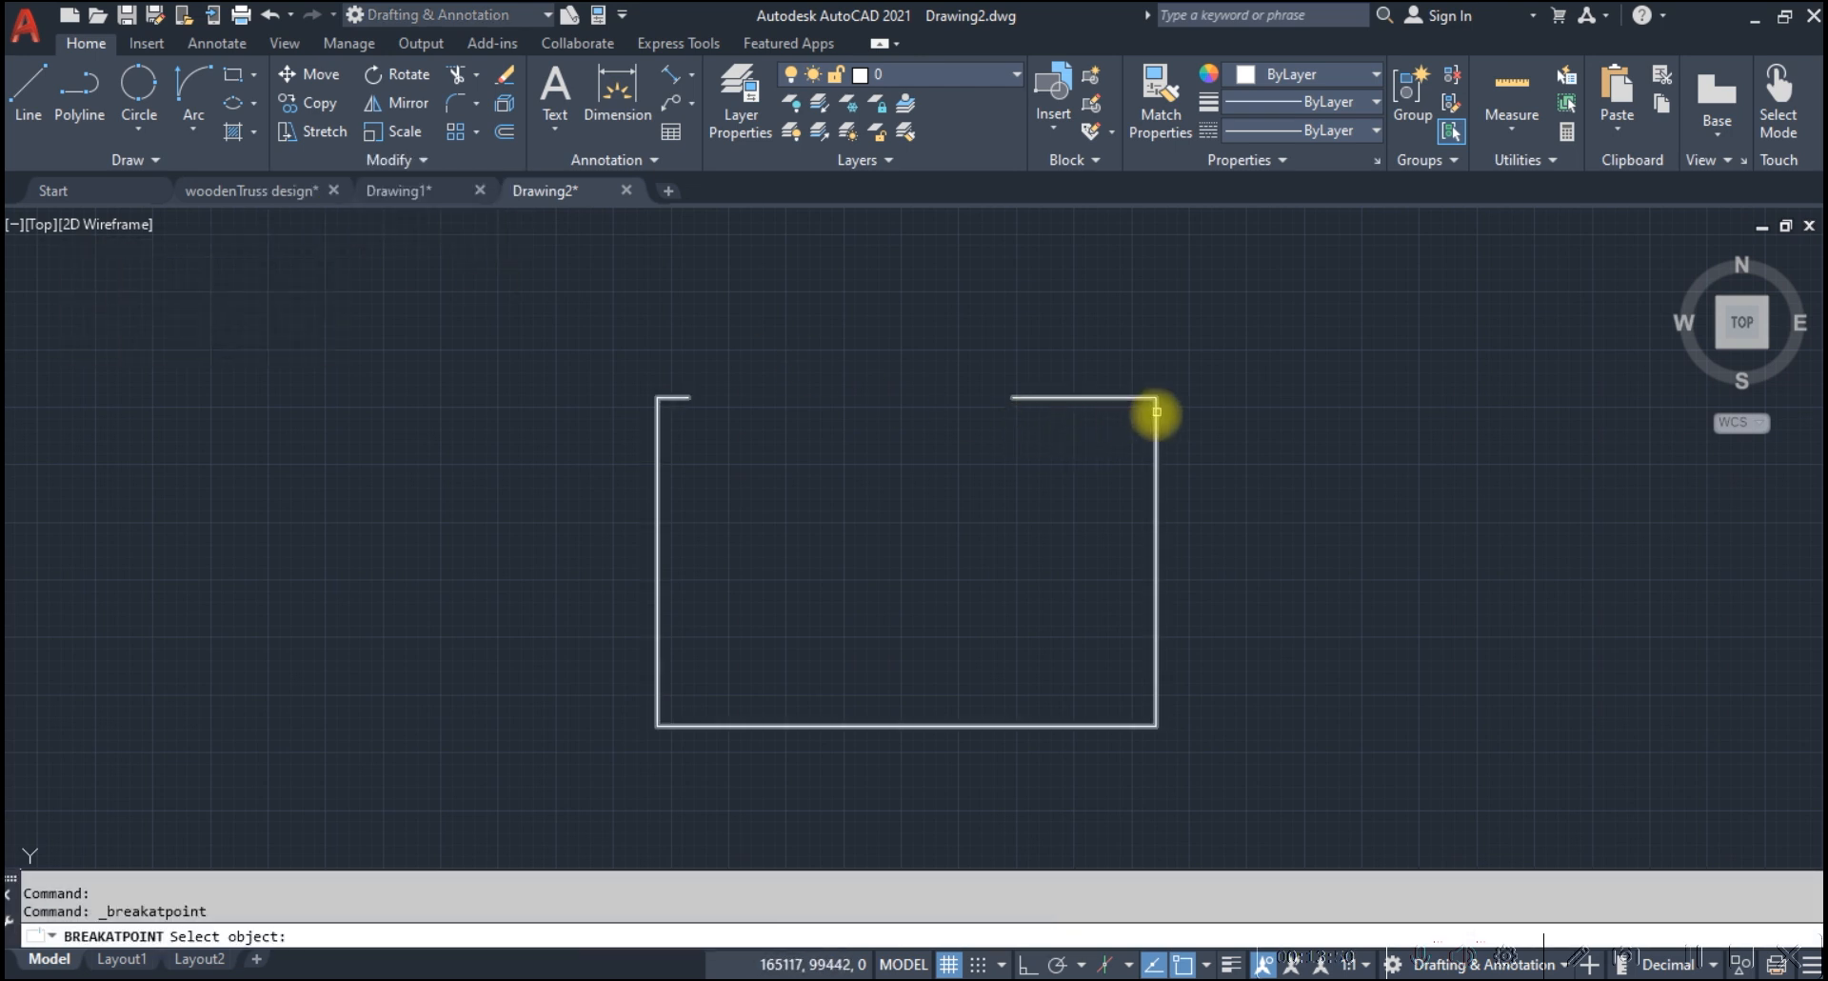
pyautogui.click(1157, 411)
pyautogui.click(1164, 492)
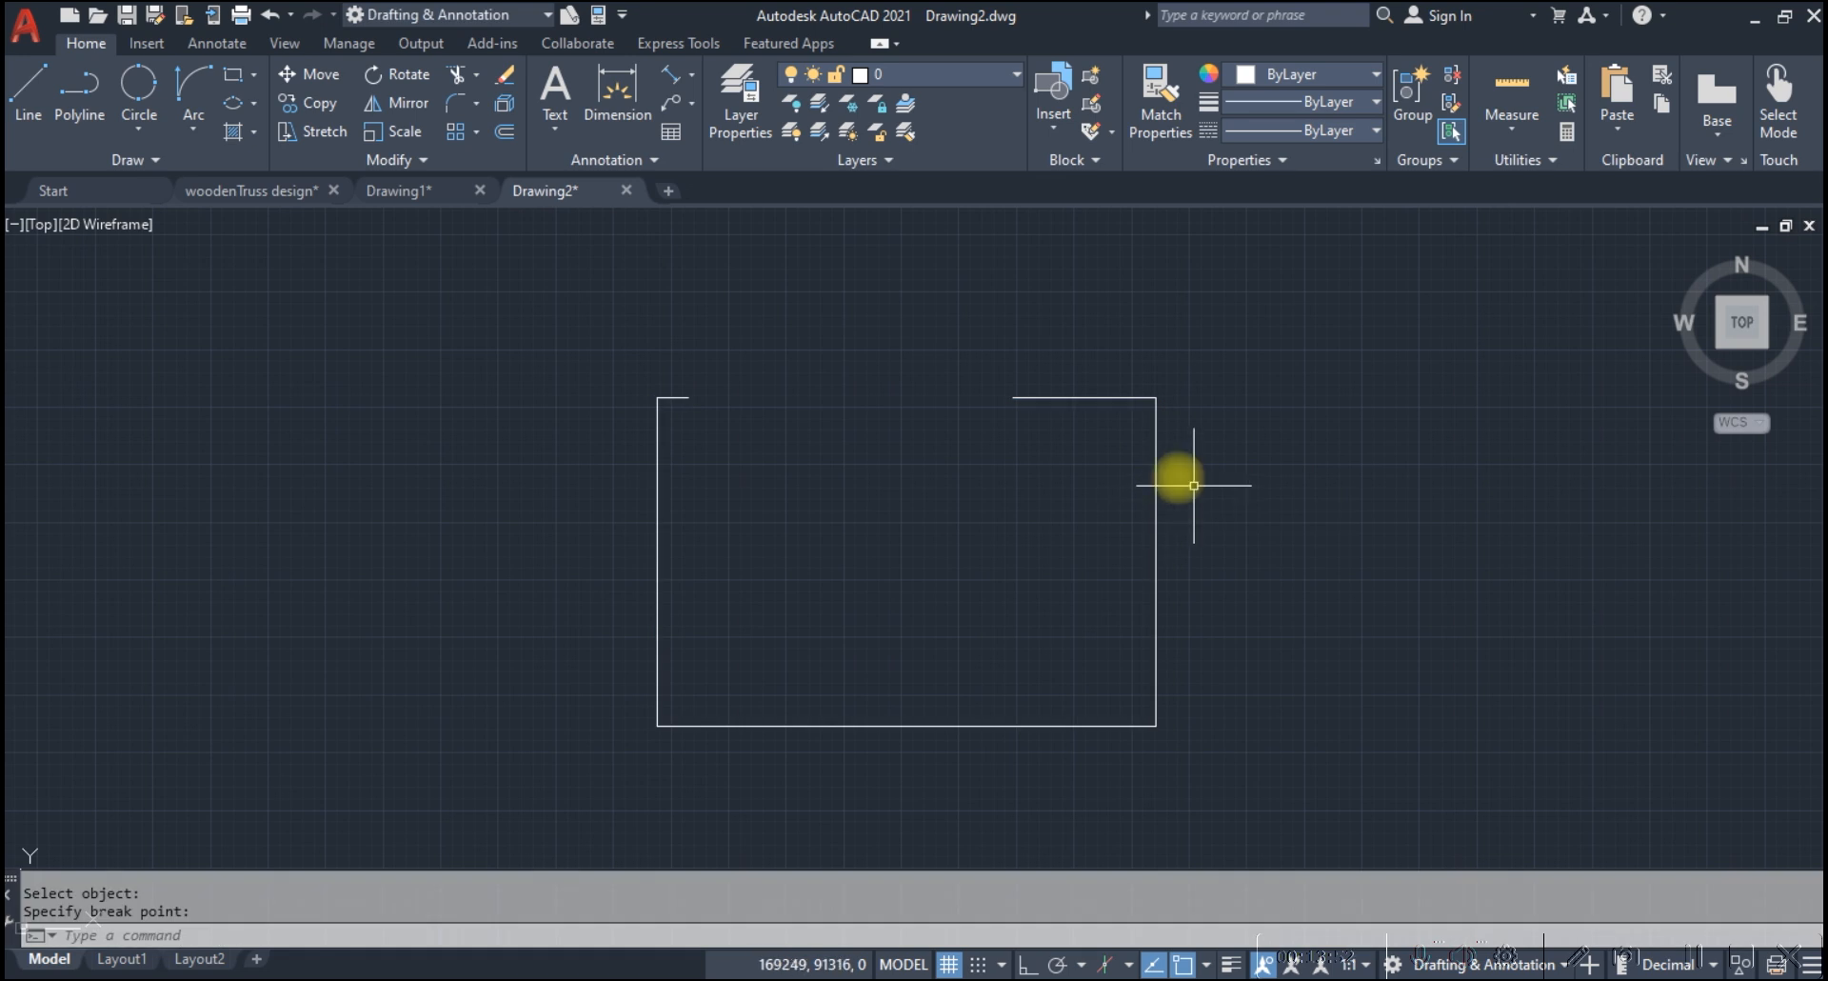
pyautogui.press('Escape')
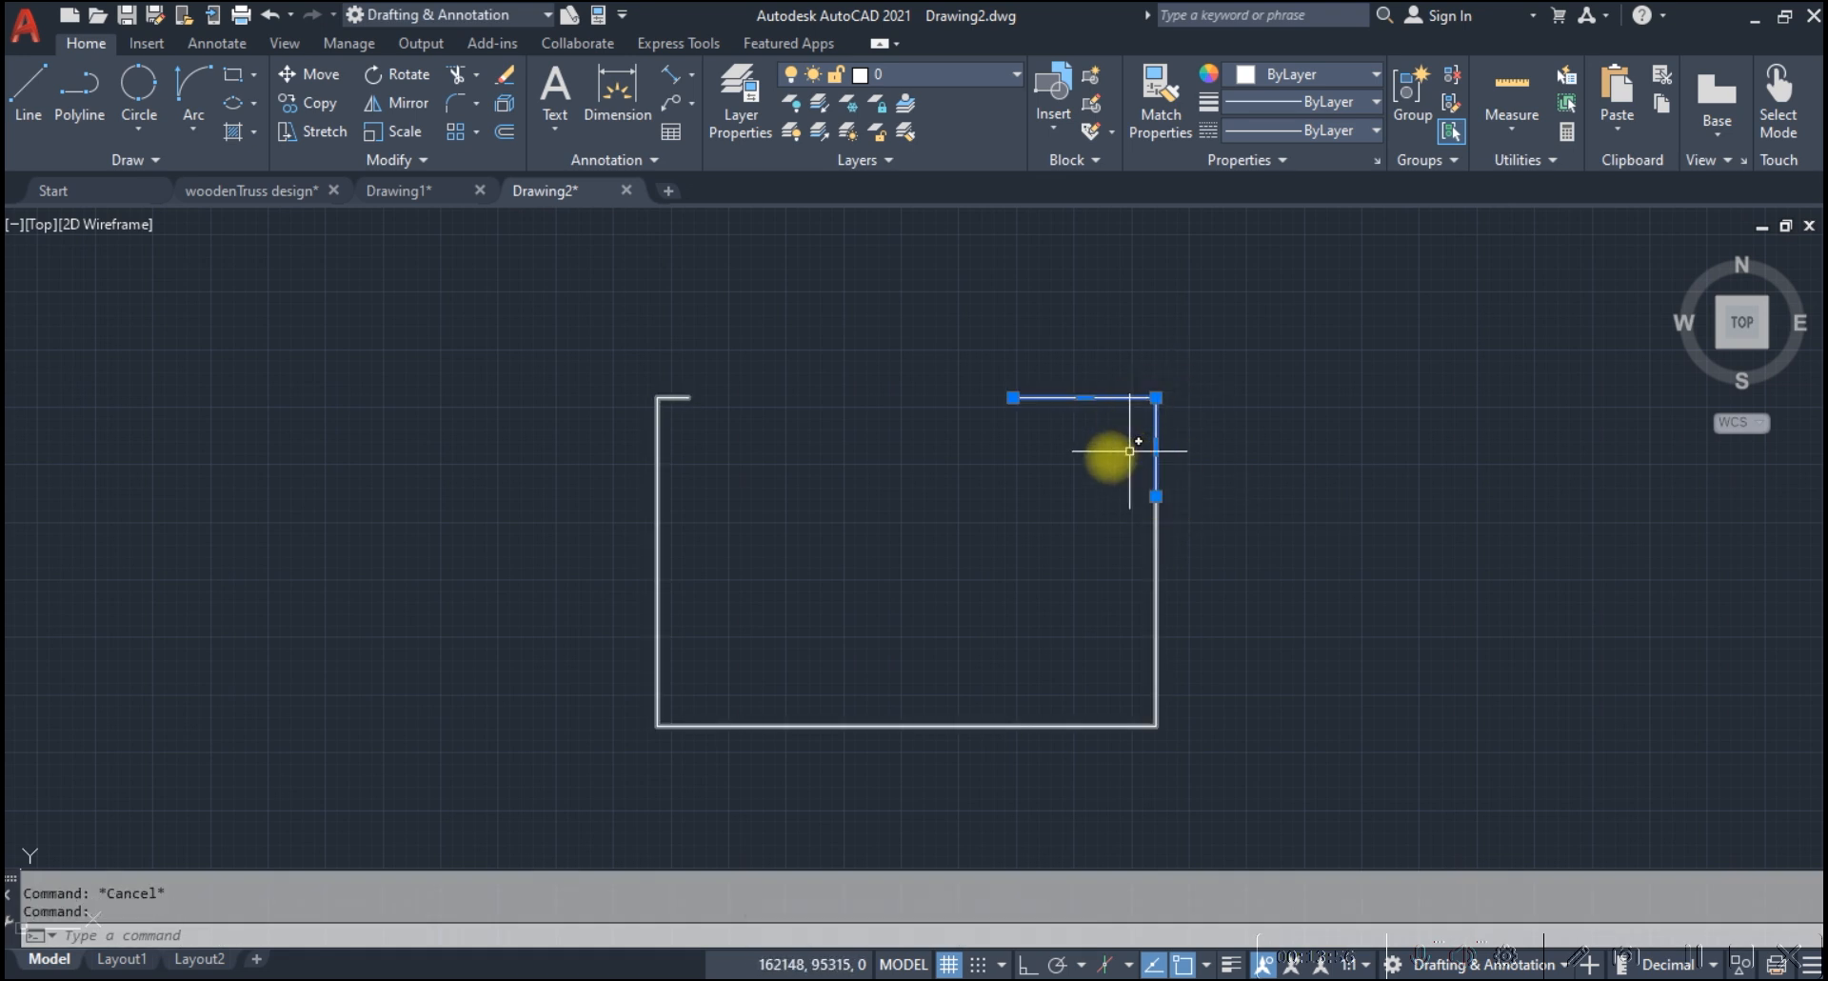
pyautogui.press('Escape')
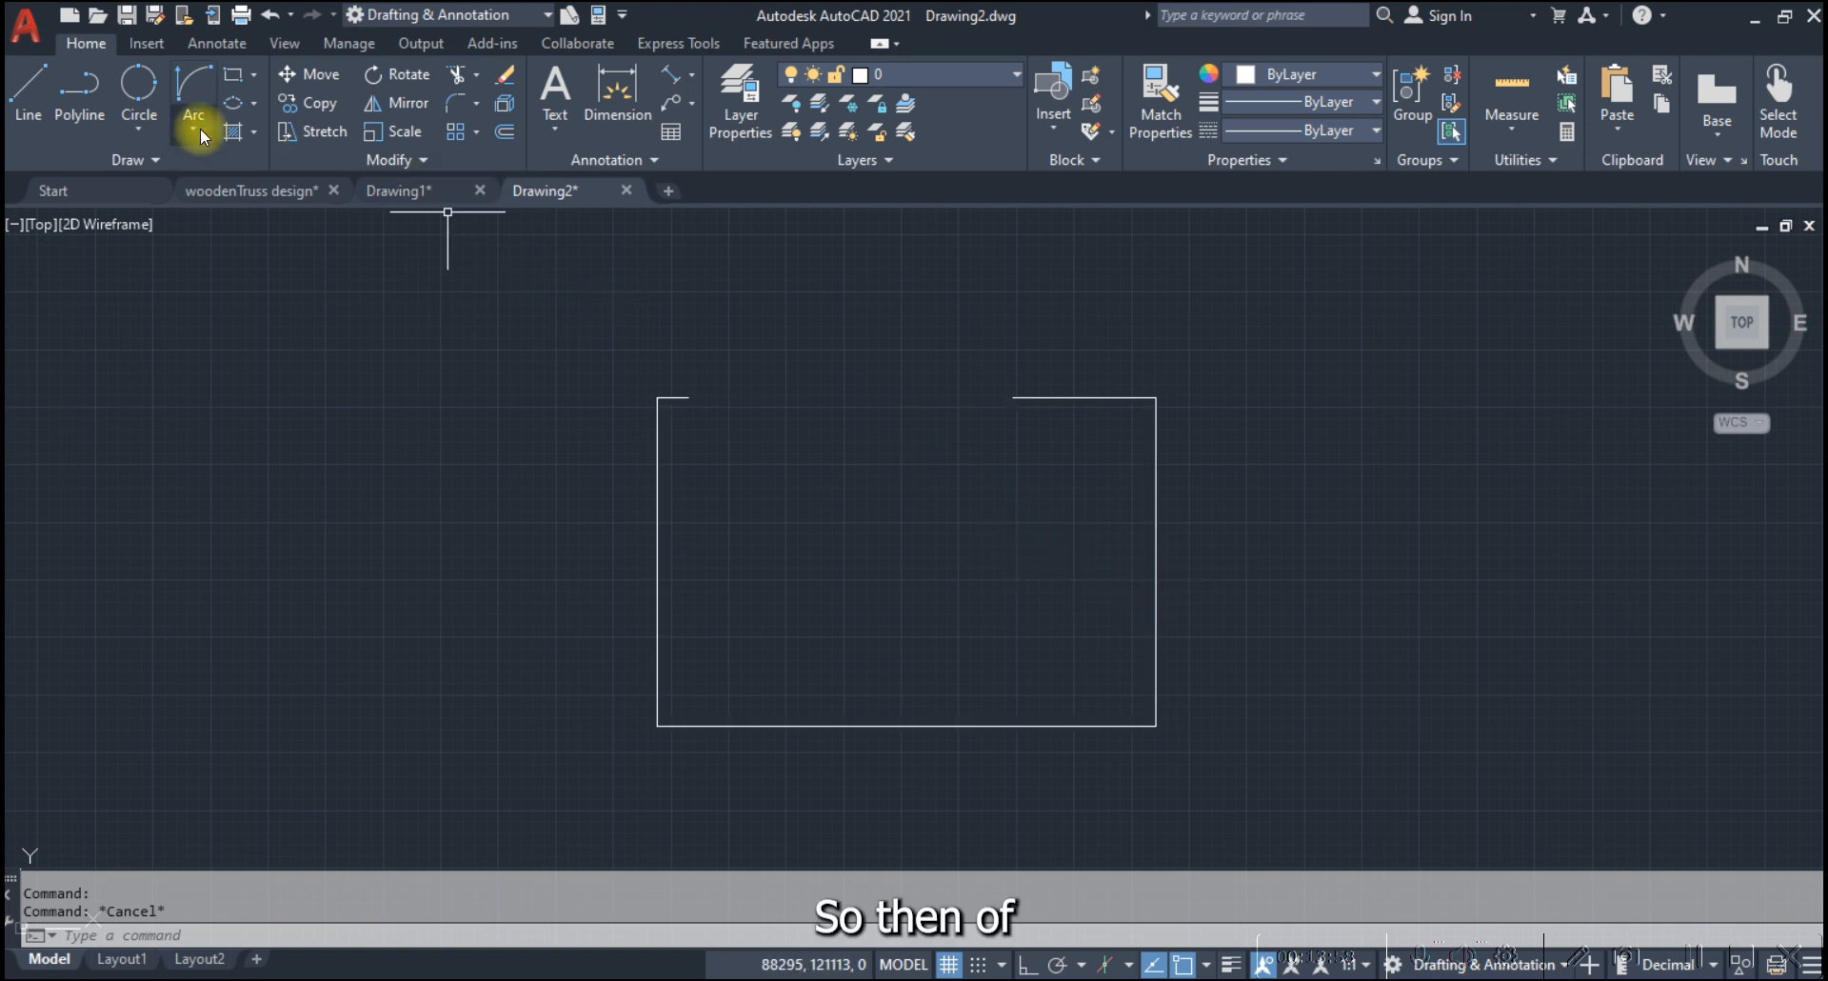
# Try to join the upper-right piece with the rest of the rectangle using the Join command
pyautogui.click(204, 169)
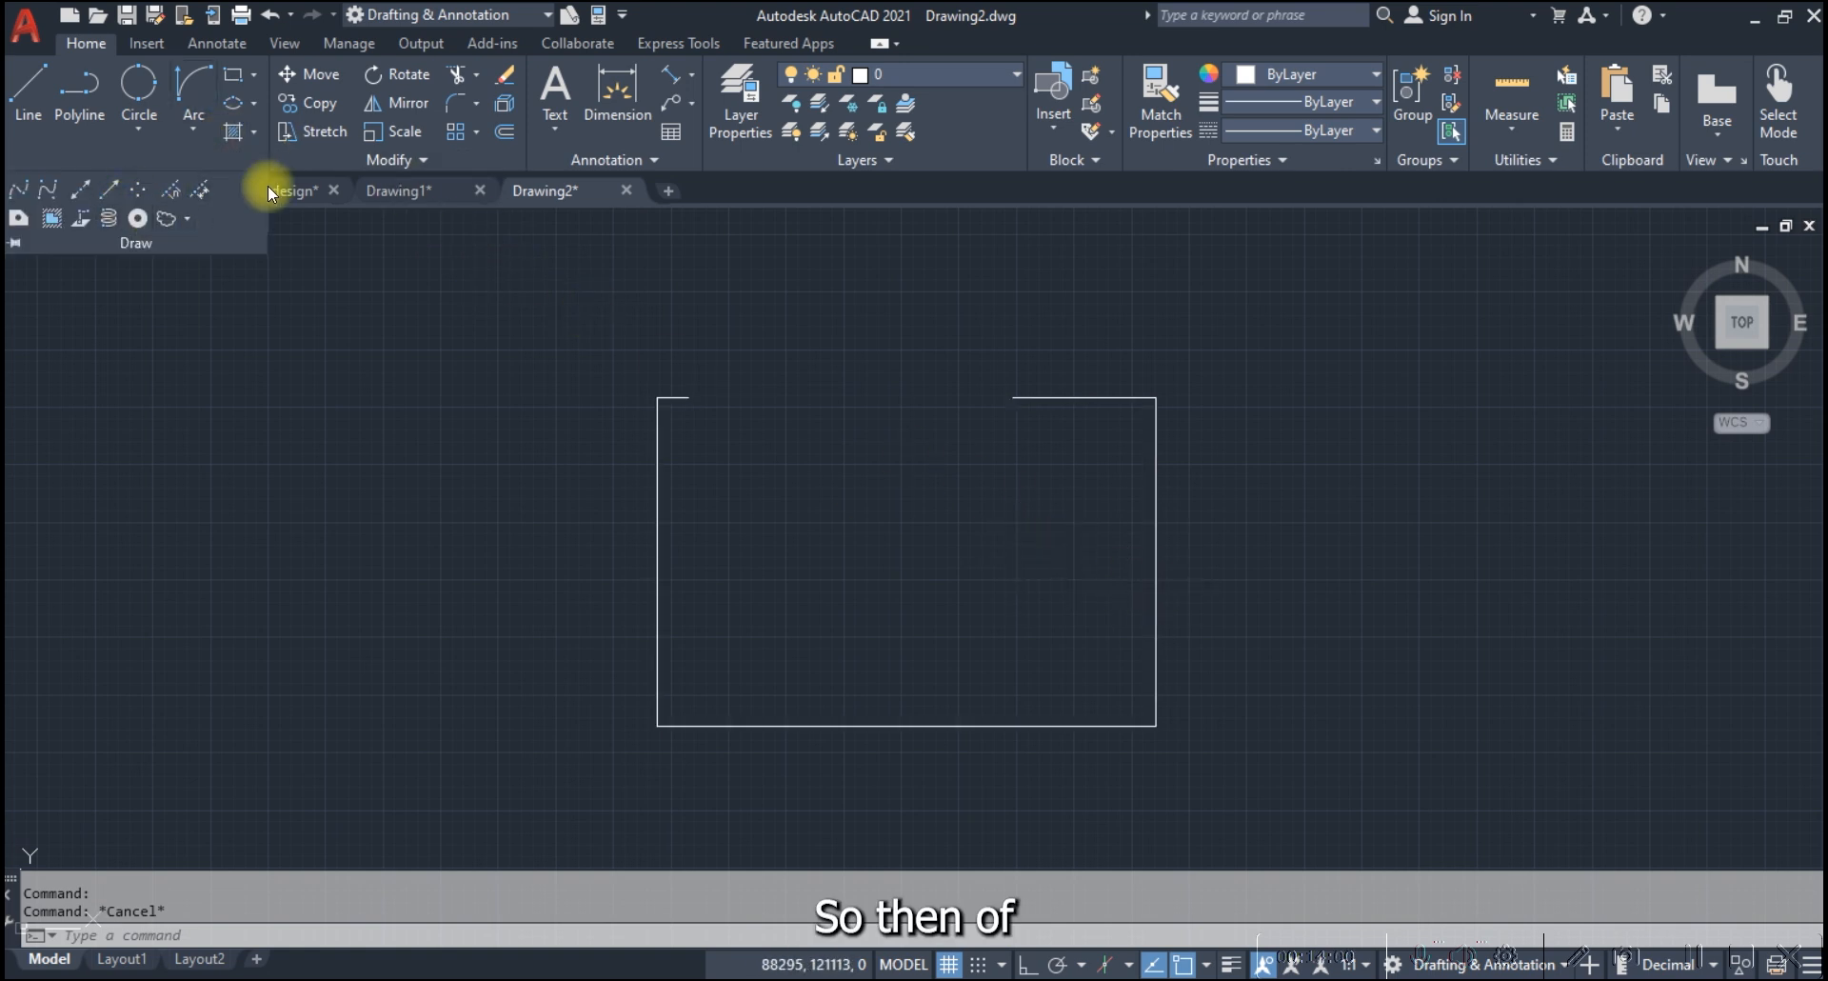
pyautogui.click(308, 163)
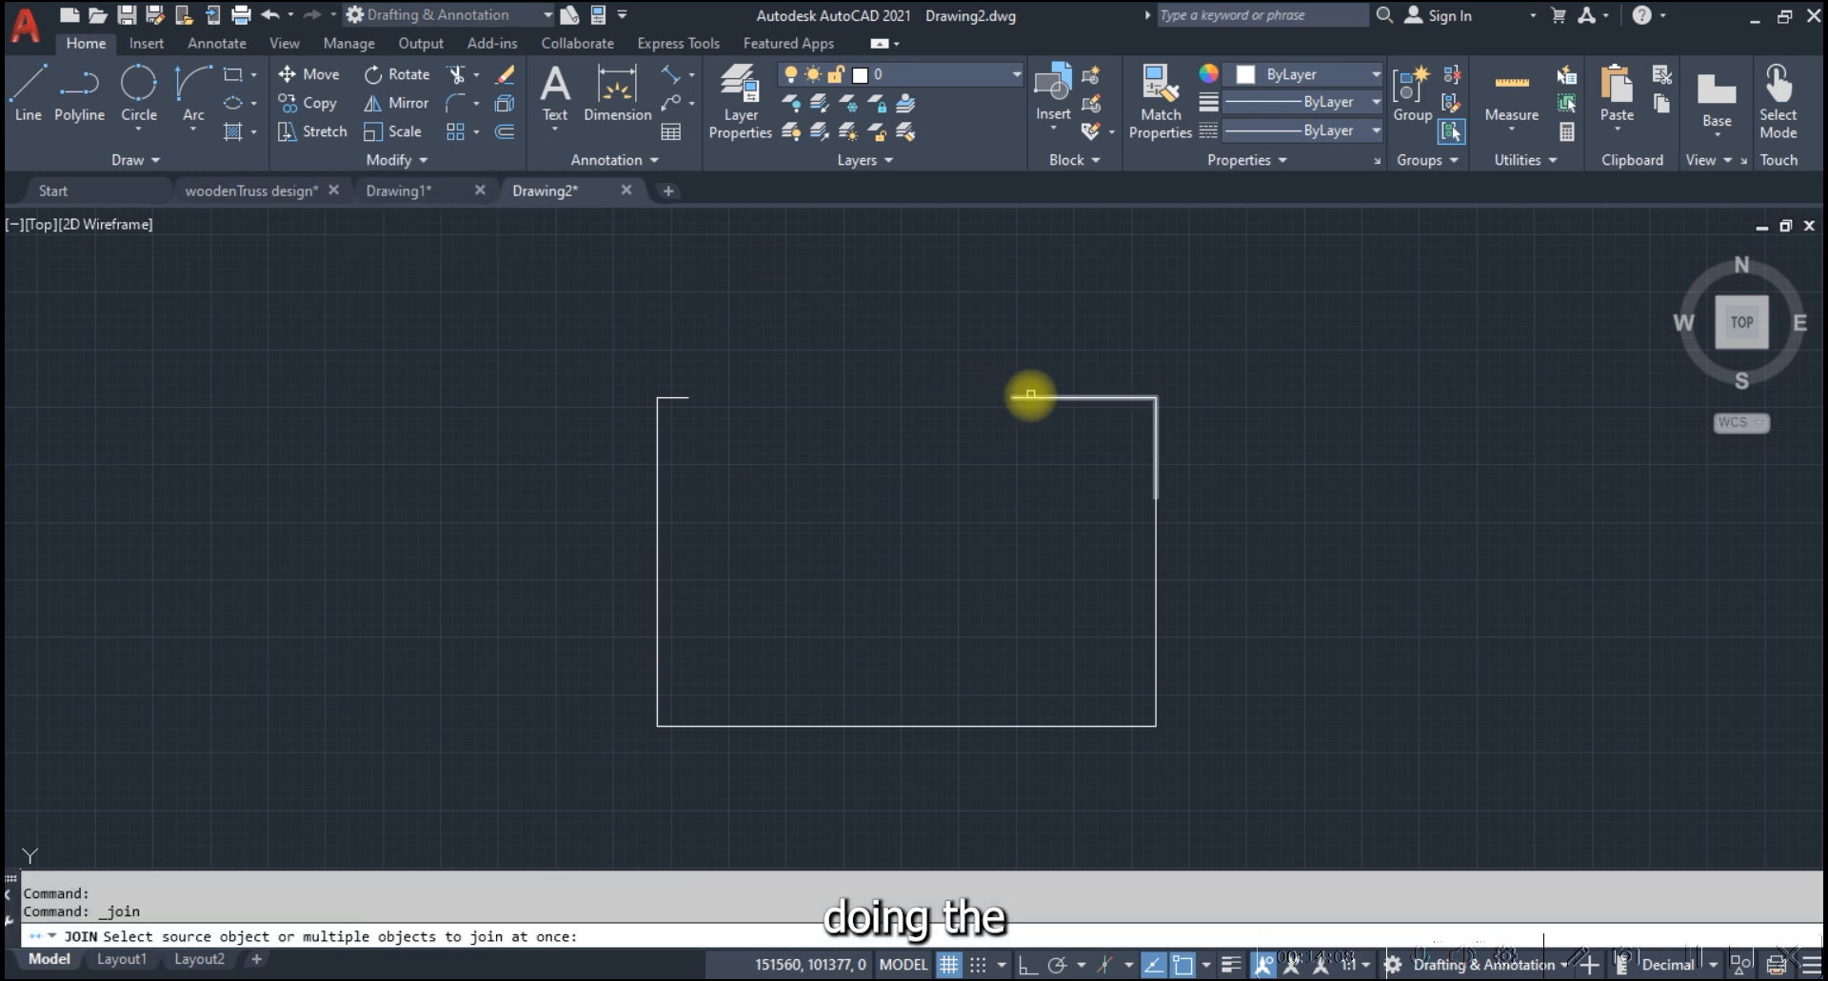
pyautogui.click(1032, 397)
pyautogui.click(681, 397)
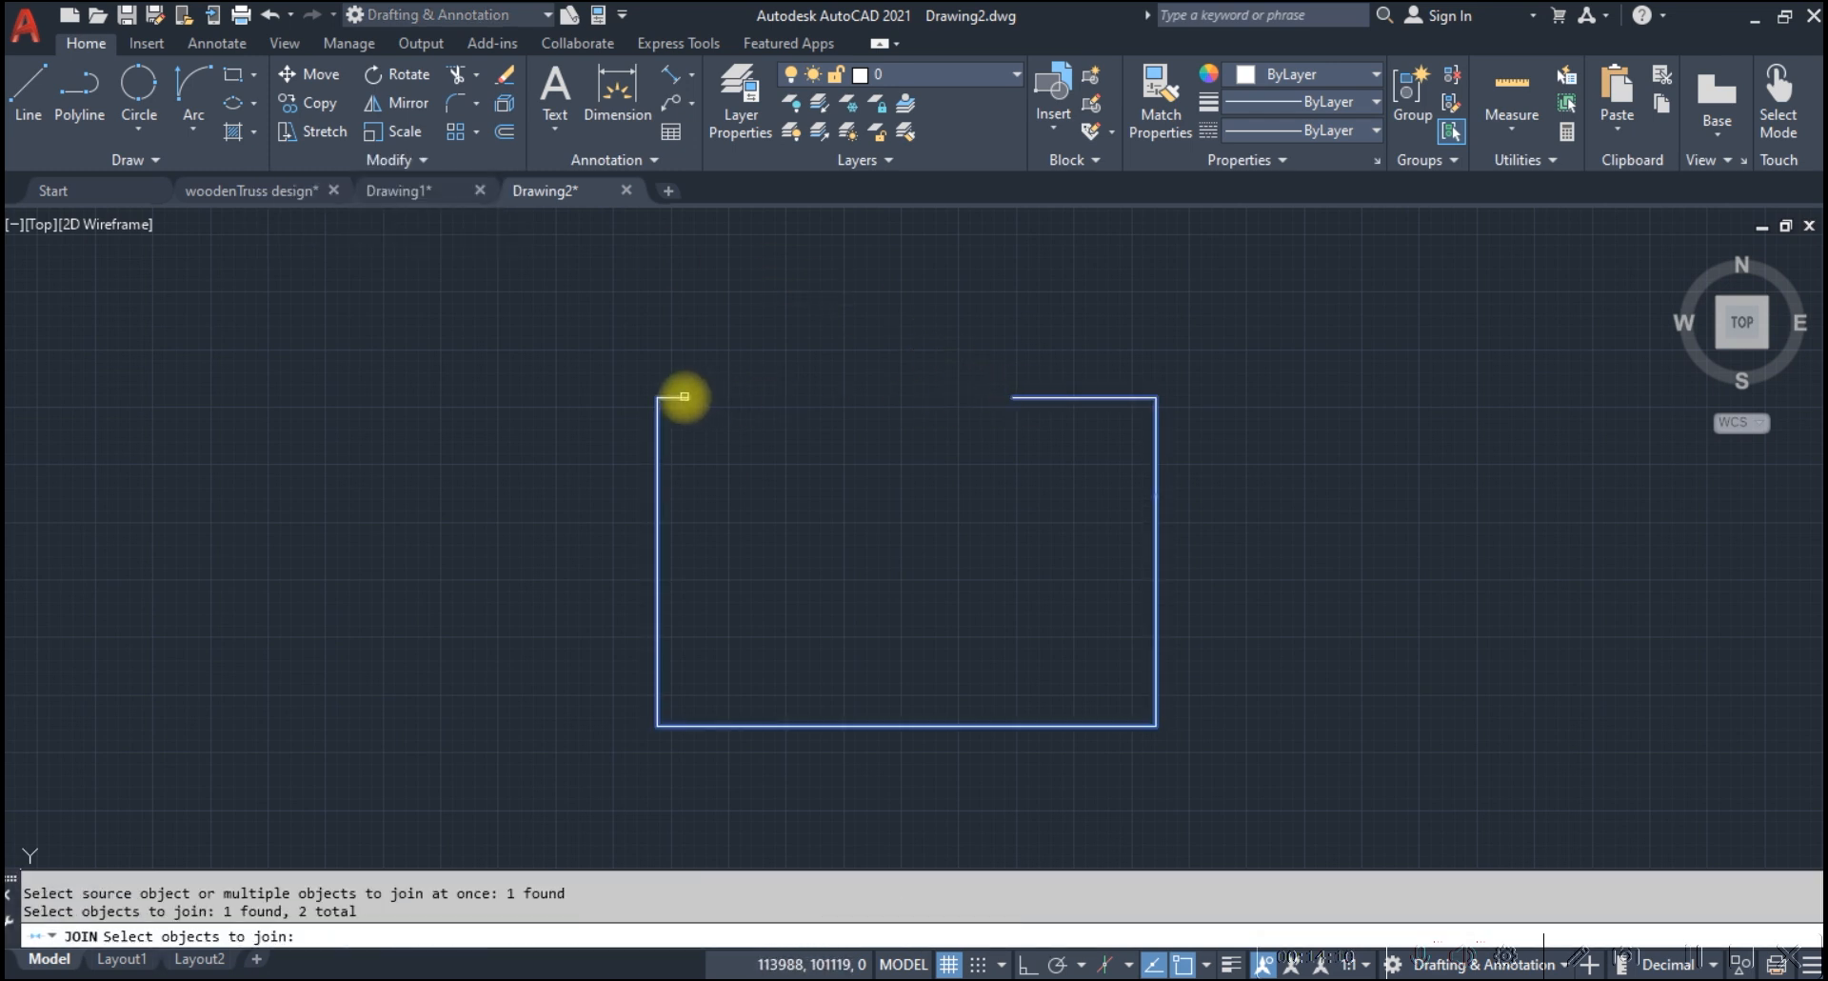
pyautogui.click(1021, 394)
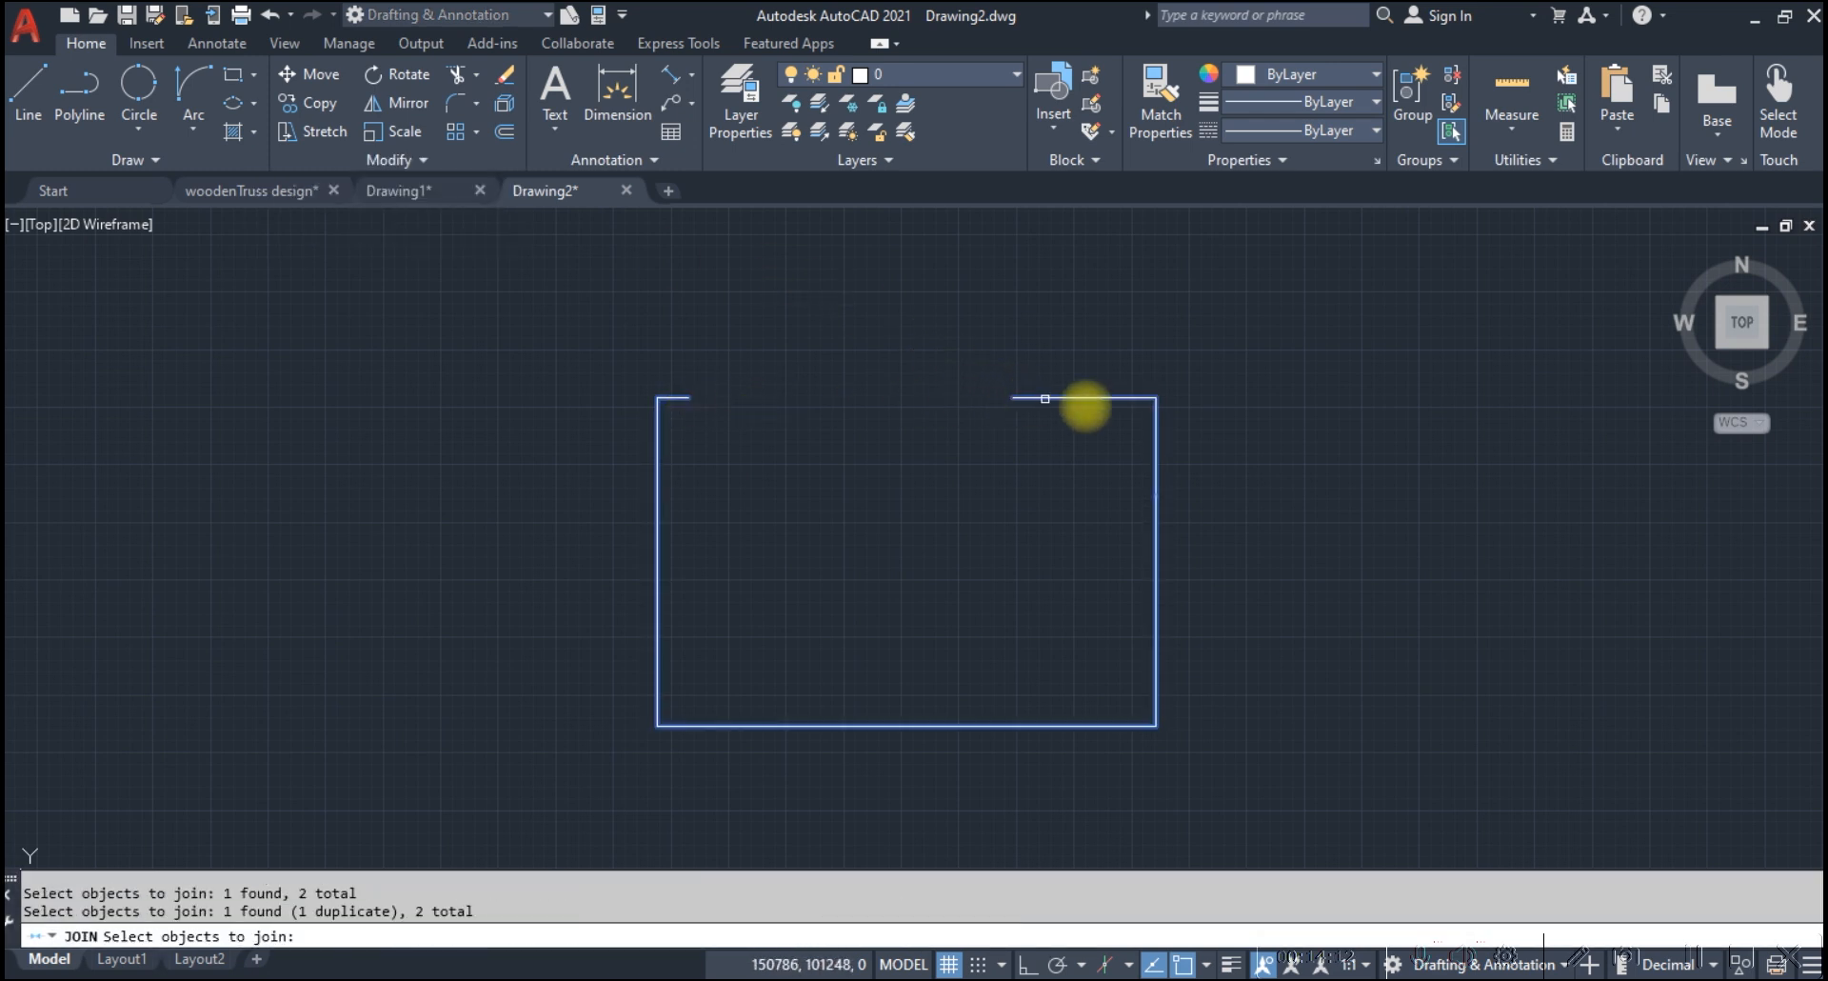
pyautogui.press('Escape')
# Close the gap in the upper edge by stretching the left stub's open endpoint to the right piece's endpoint
pyautogui.click(1154, 484)
pyautogui.press('Escape')
pyautogui.click(698, 398)
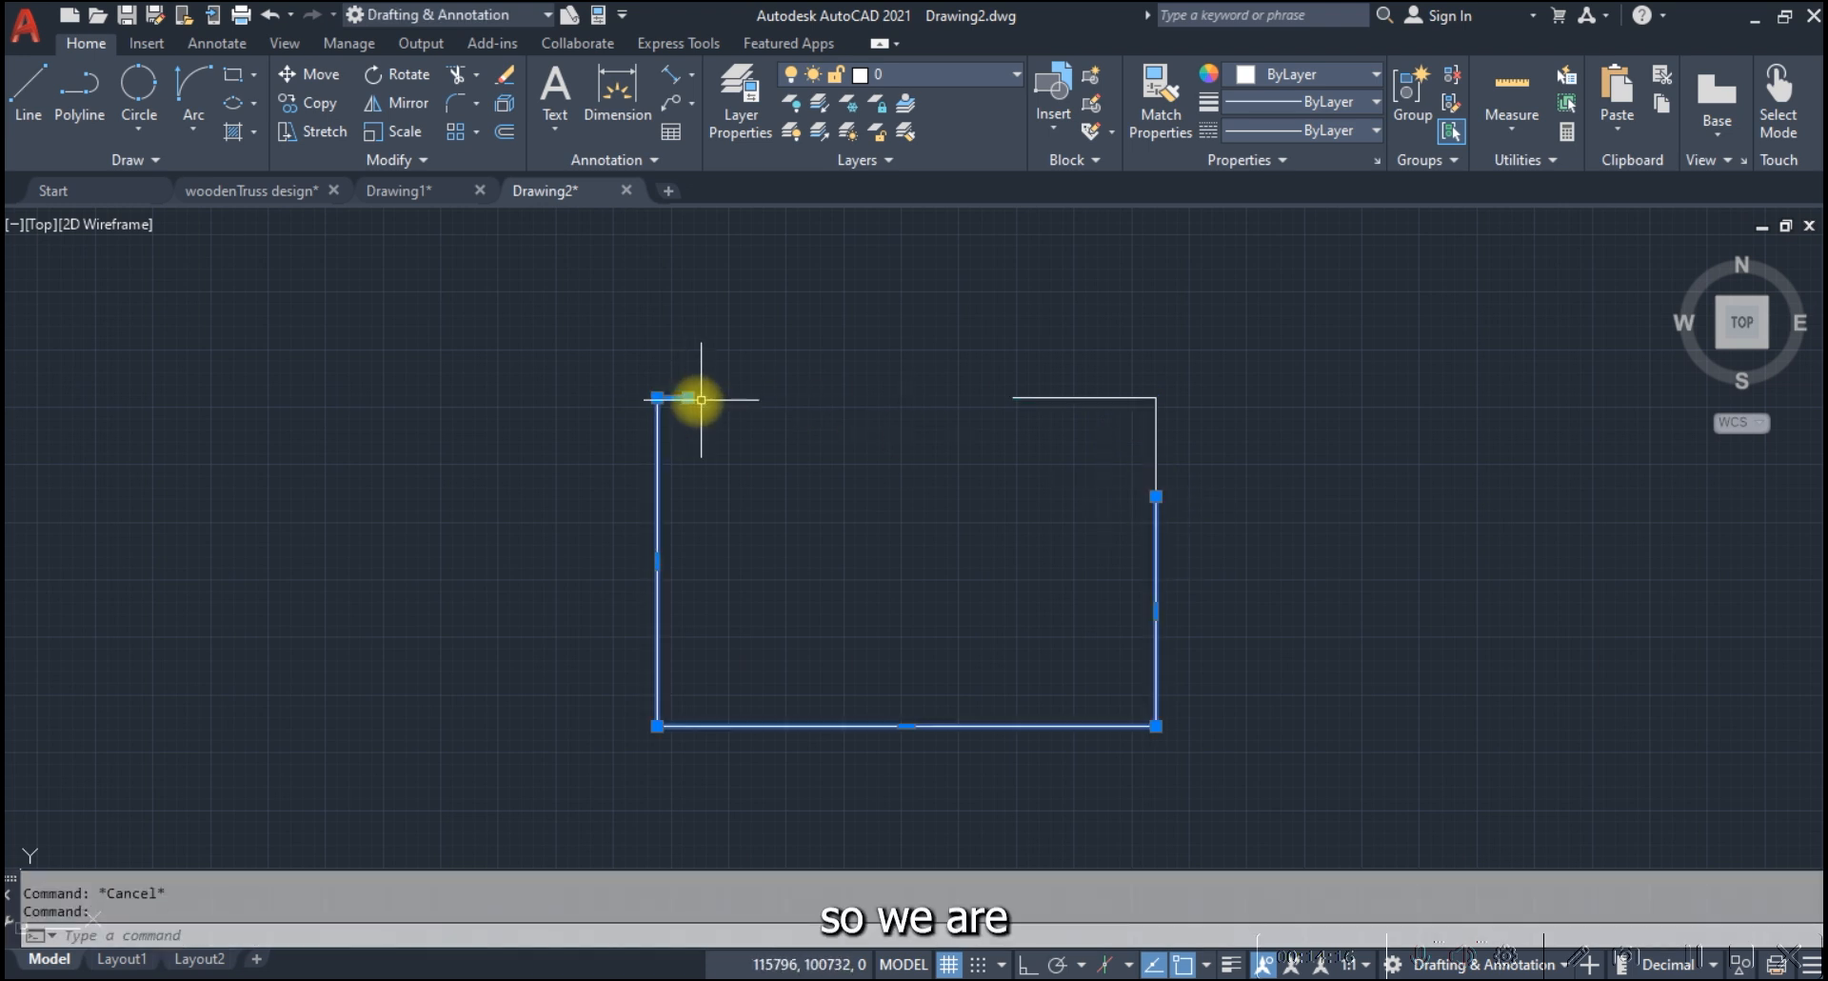
pyautogui.press('Escape')
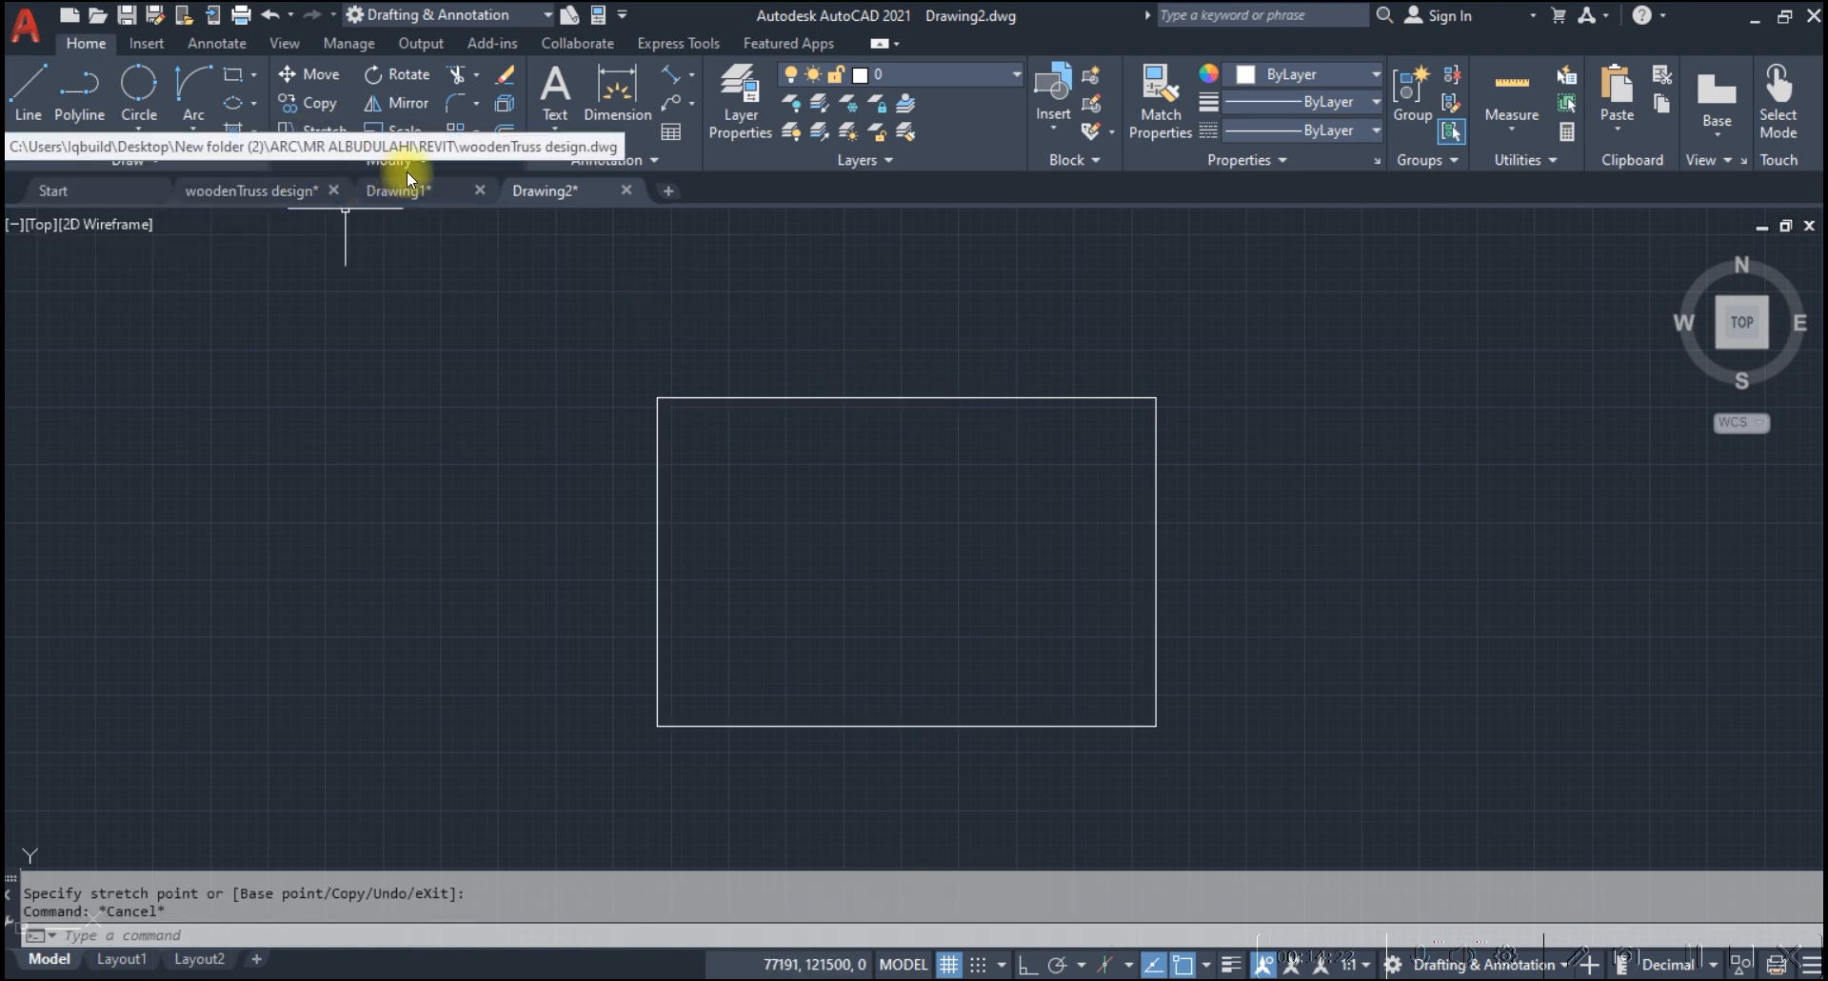
pyautogui.click(436, 163)
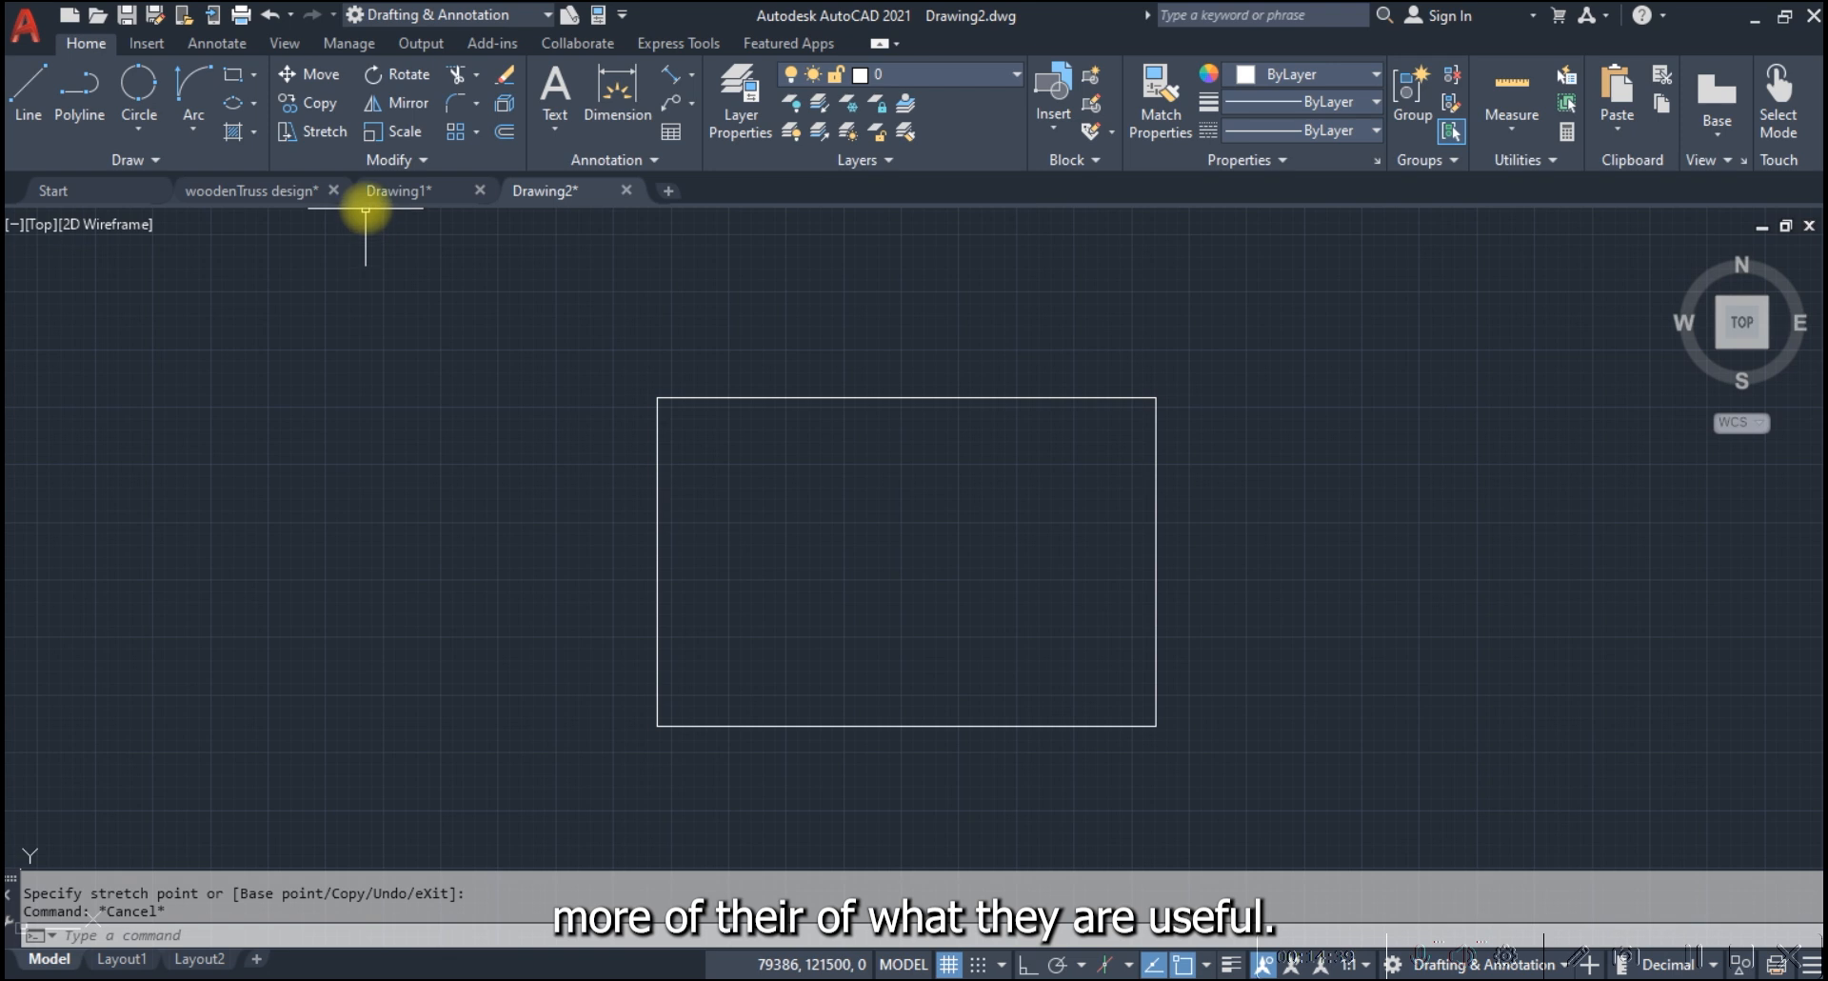
pyautogui.moveTo(400, 189)
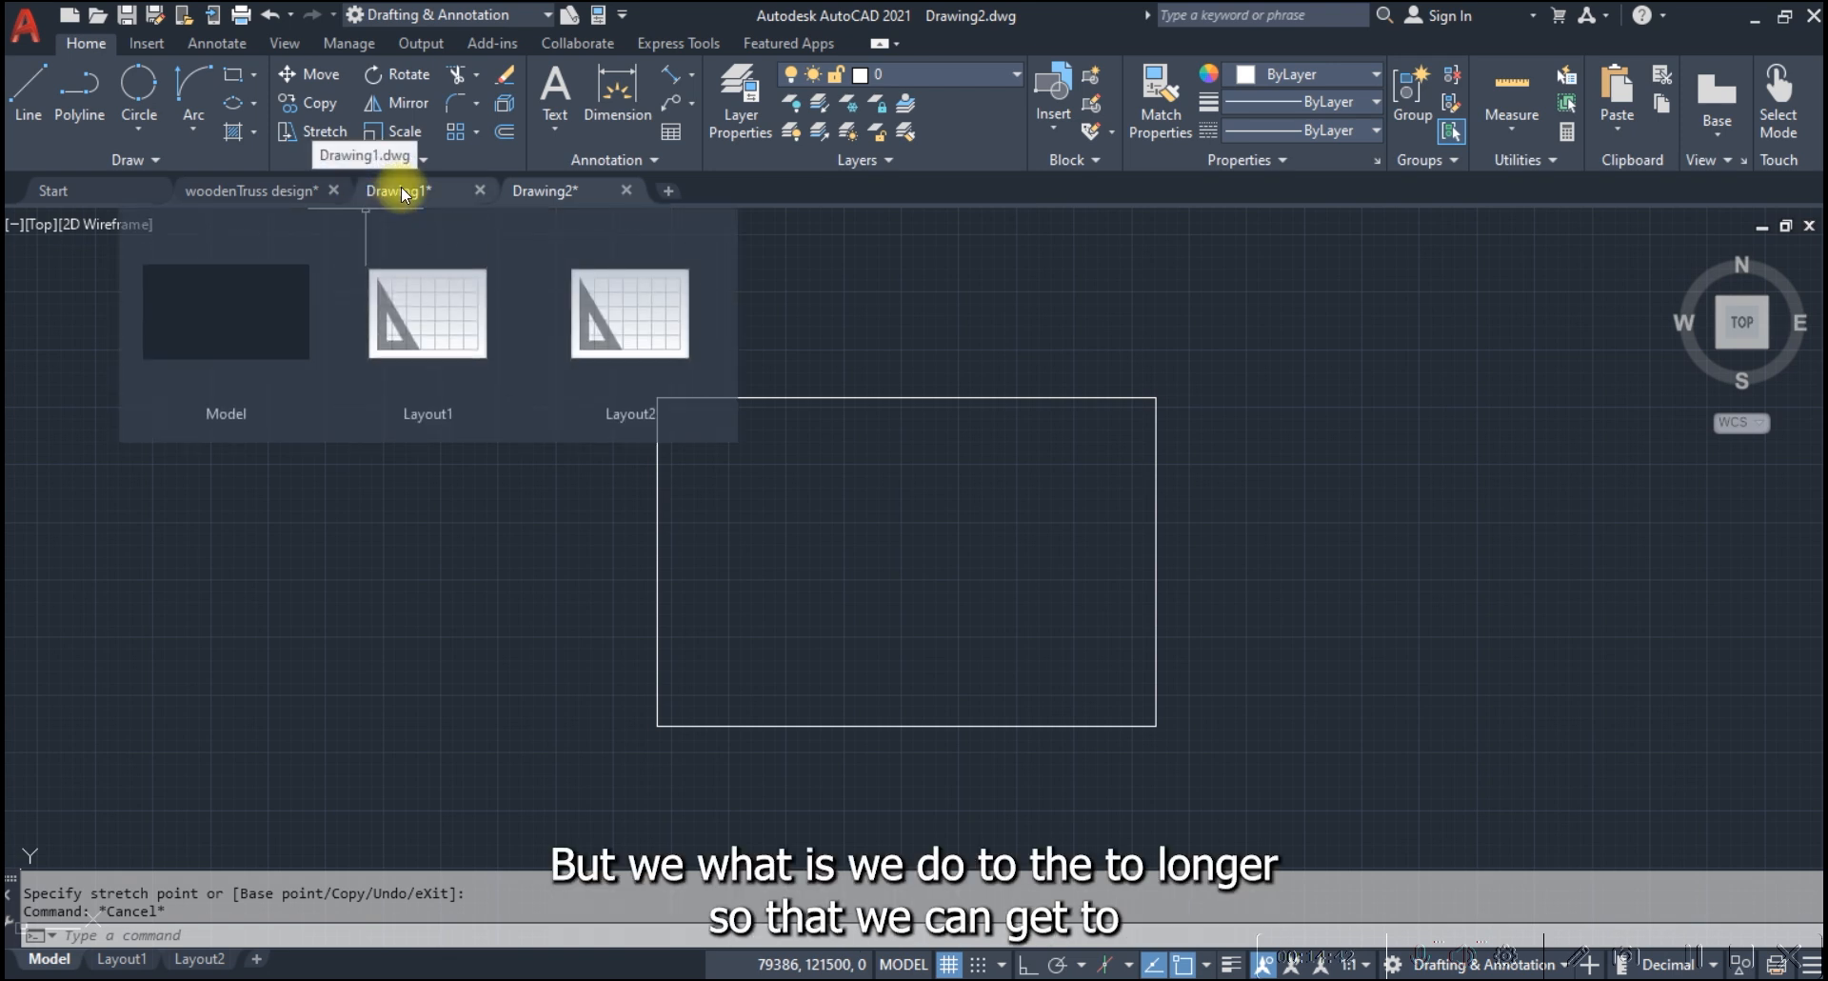